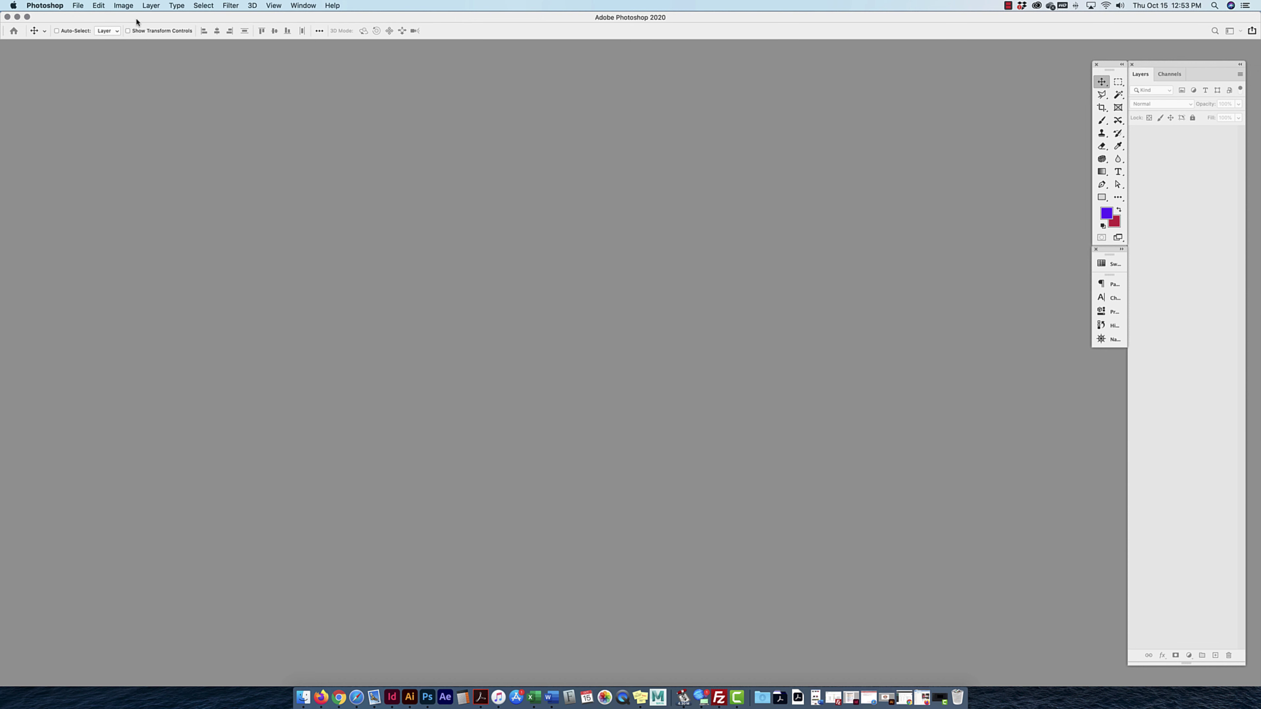
Start a new document and look through the Photo, Print, Web, Mobile and Film & Video preset categories.
{"action": "left_click", "coordinate": [78, 6]}
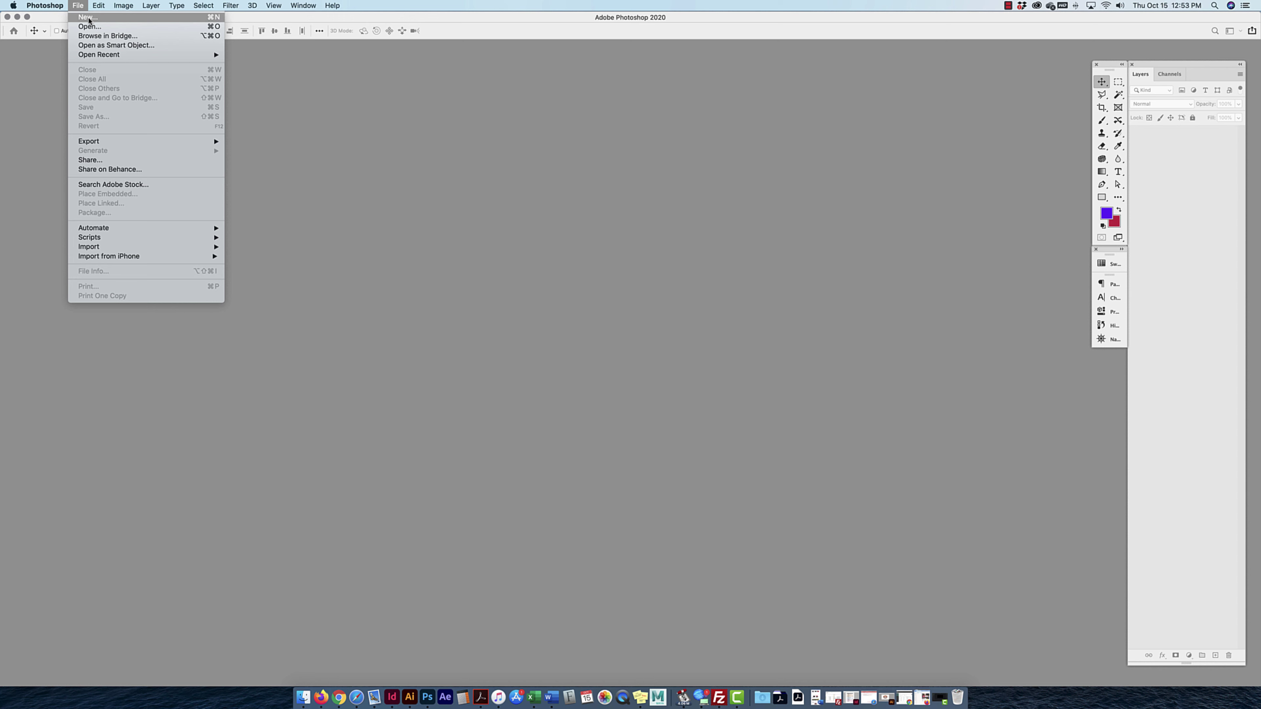
{"action": "left_click", "coordinate": [213, 20]}
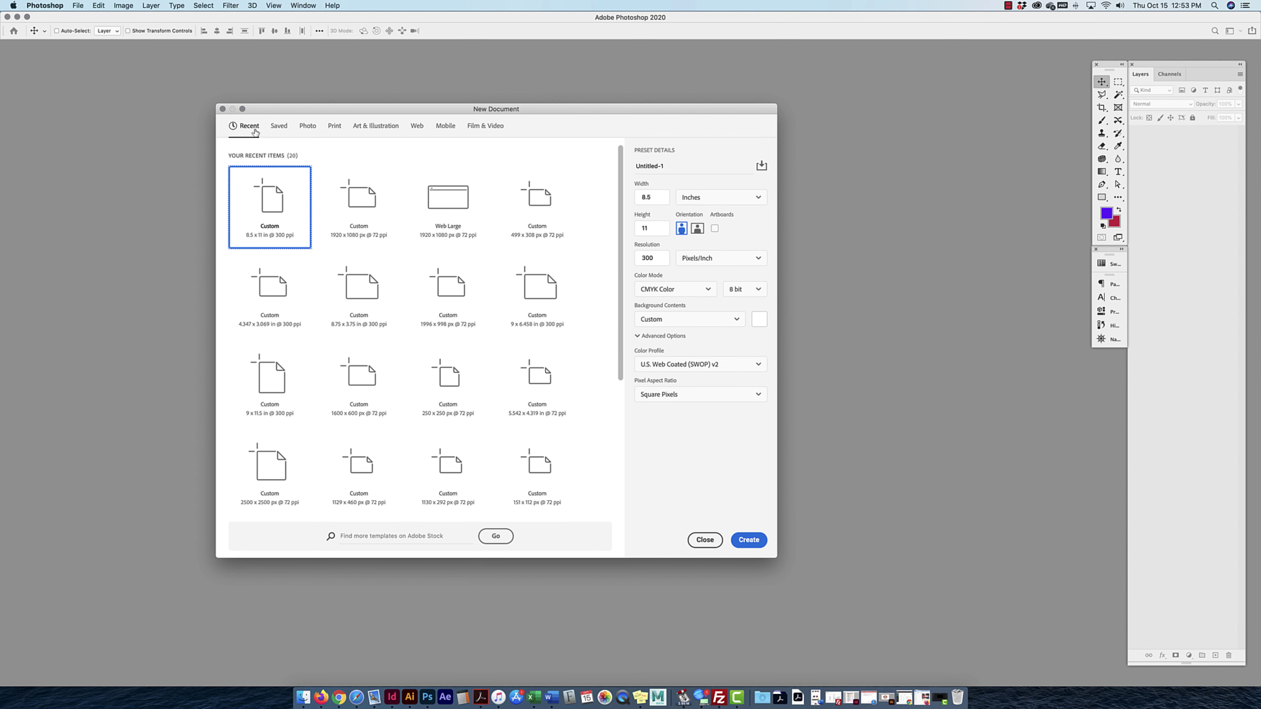
{"action": "left_click", "coordinate": [307, 126]}
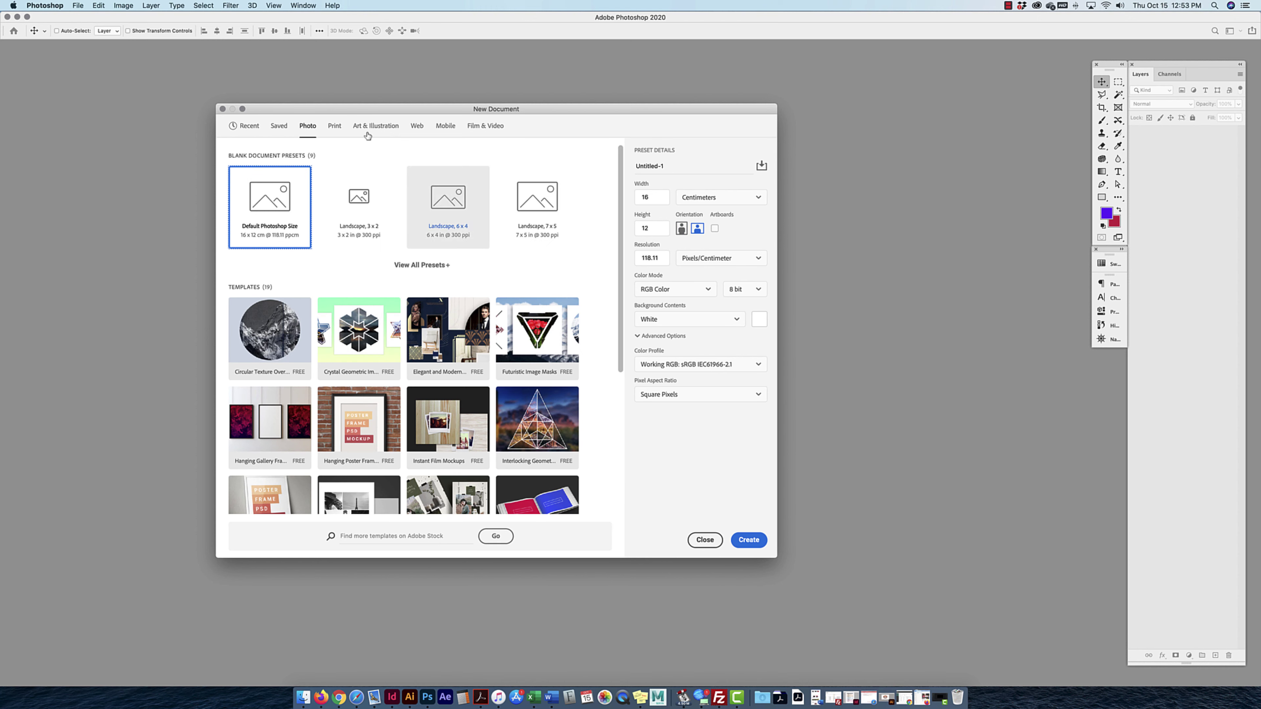
{"action": "left_click", "coordinate": [334, 126]}
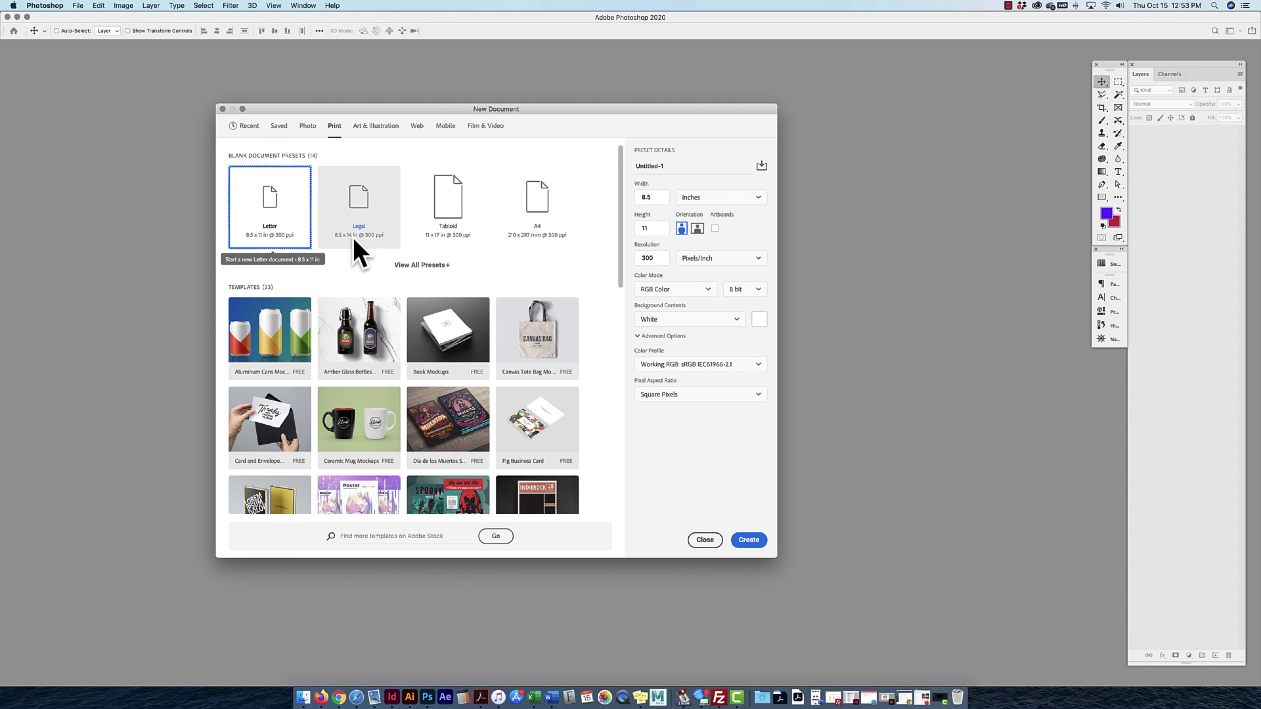
{"action": "left_click", "coordinate": [382, 126]}
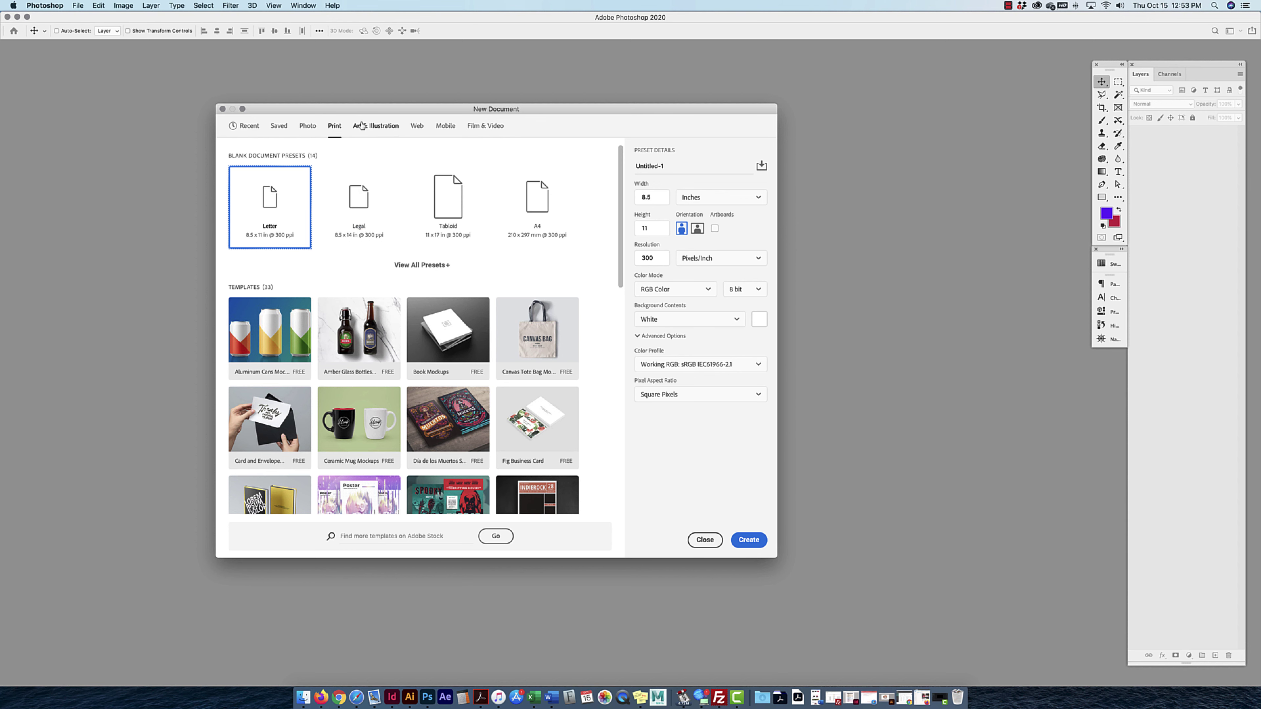
{"action": "left_click", "coordinate": [417, 127]}
{"action": "left_click", "coordinate": [446, 126]}
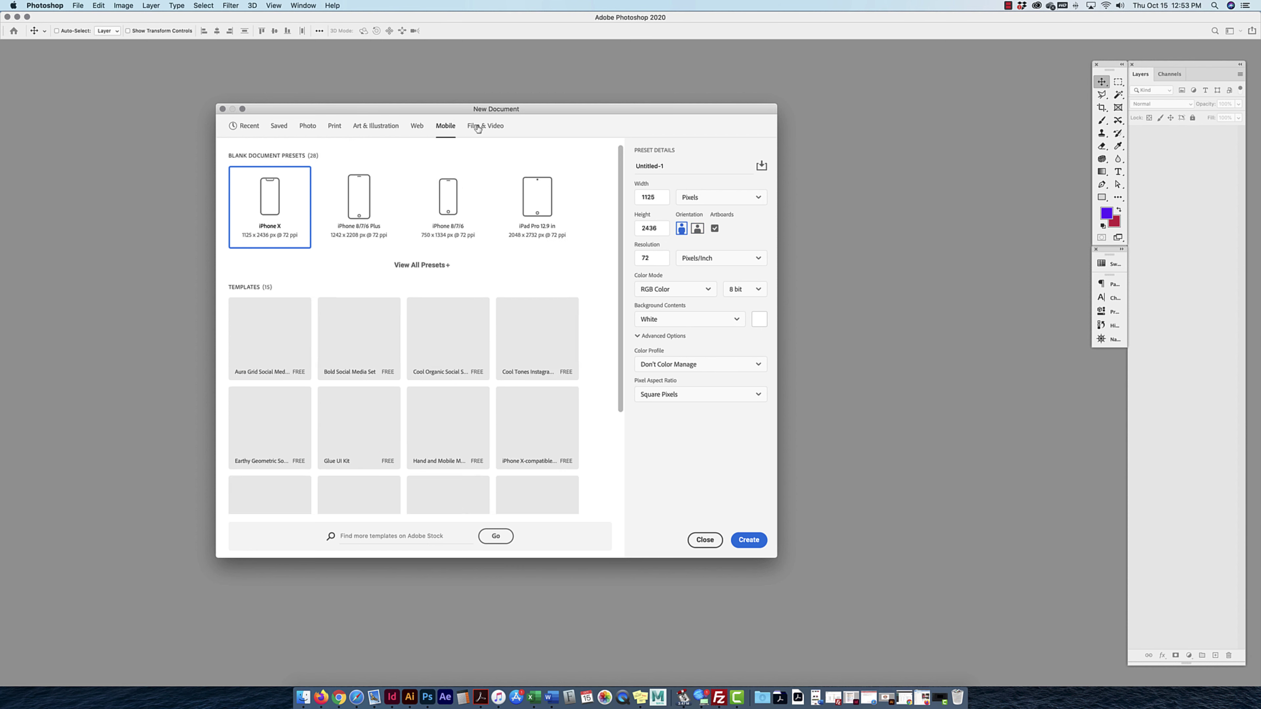
{"action": "left_click", "coordinate": [479, 126]}
{"action": "left_click", "coordinate": [419, 127]}
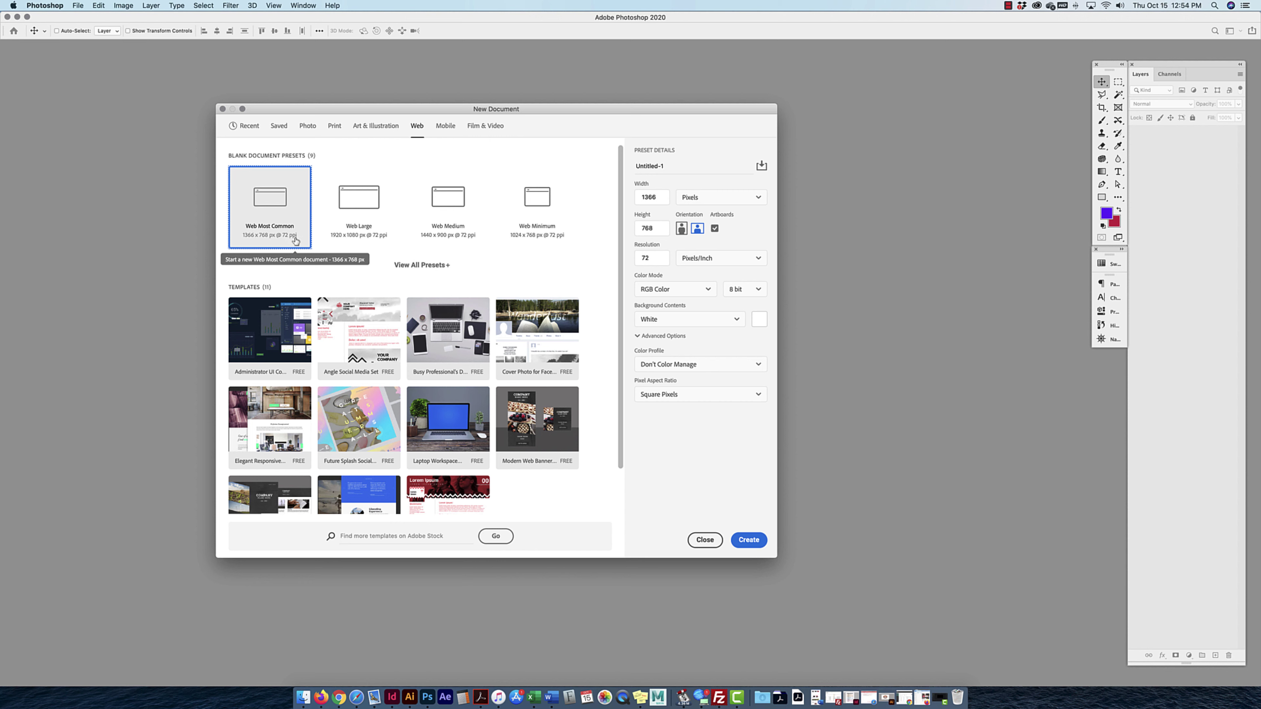
Review the measurement units, resolution and color modes of the Print Letter preset, and the color modes offered for Web documents.
{"action": "left_click", "coordinate": [334, 127]}
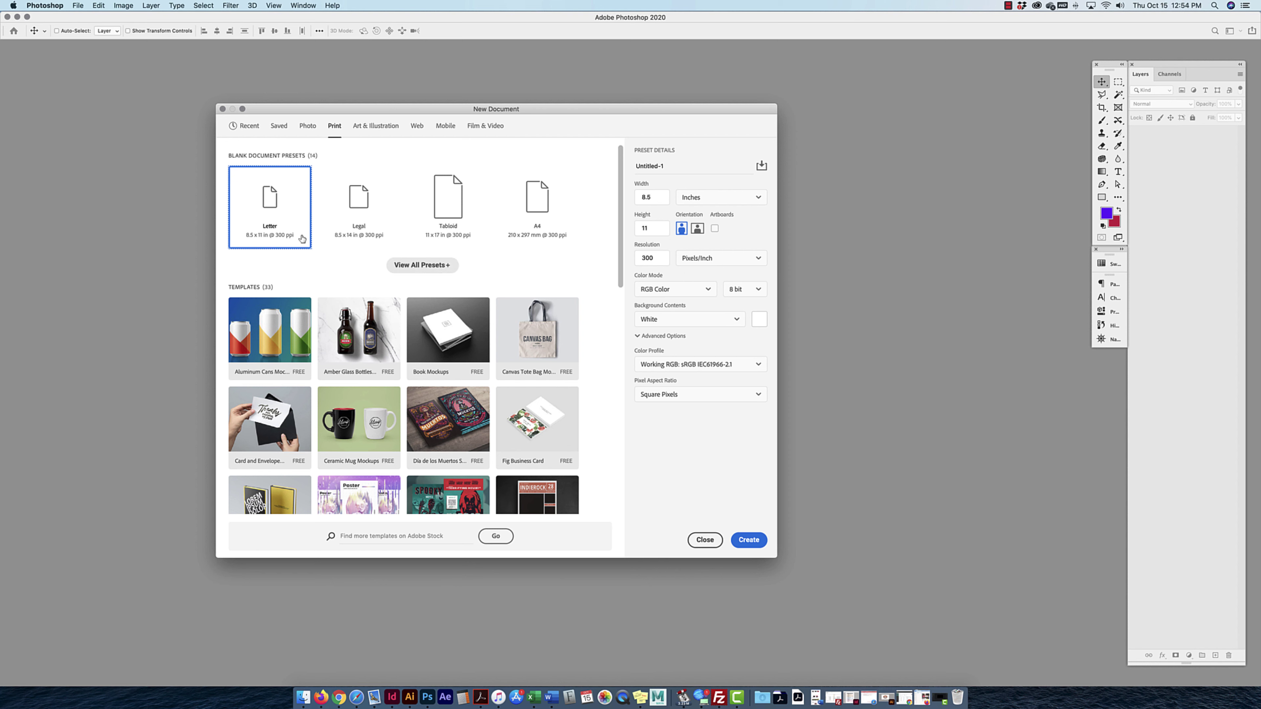
{"action": "left_click", "coordinate": [716, 203]}
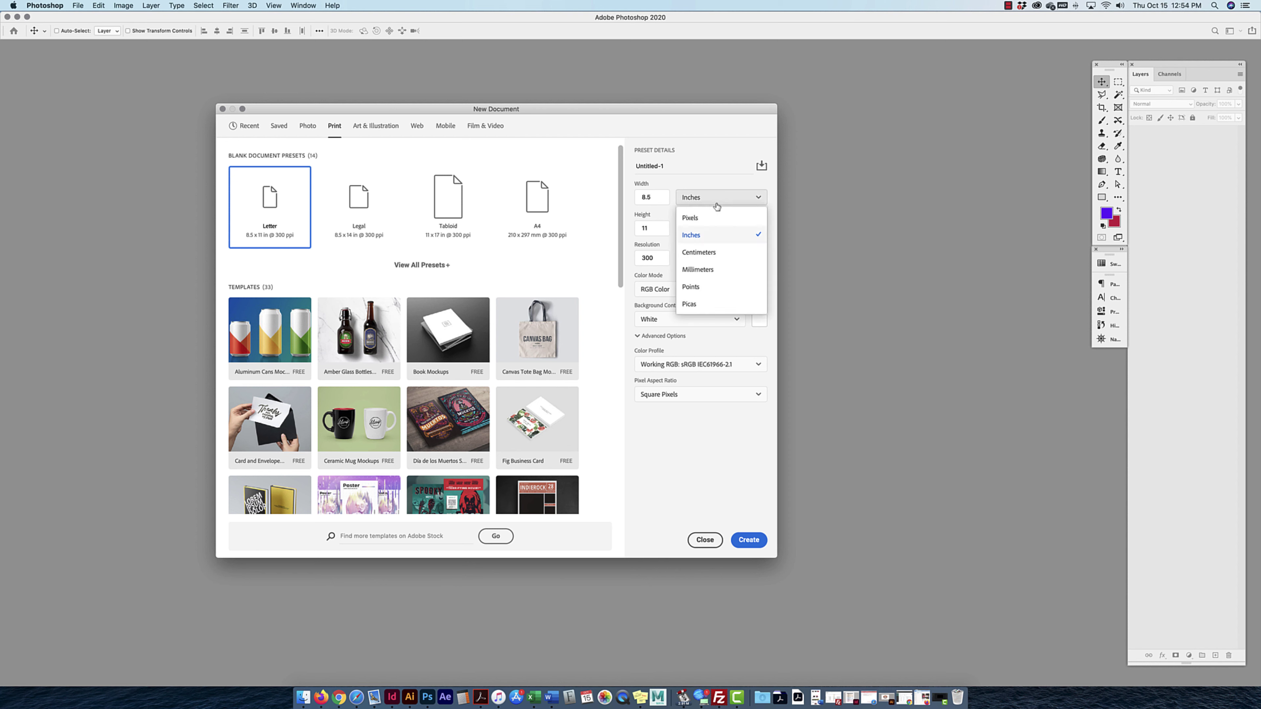
{"action": "left_click", "coordinate": [707, 235]}
{"action": "left_click", "coordinate": [715, 198]}
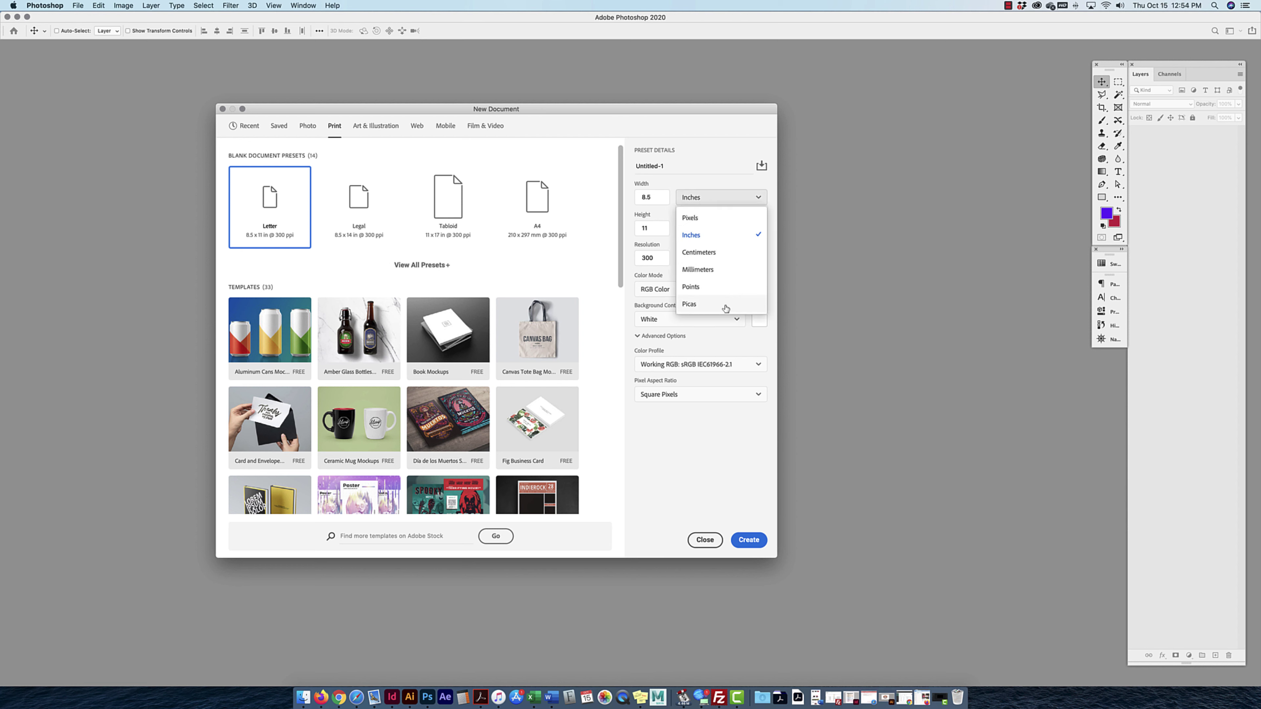
{"action": "left_click", "coordinate": [712, 235]}
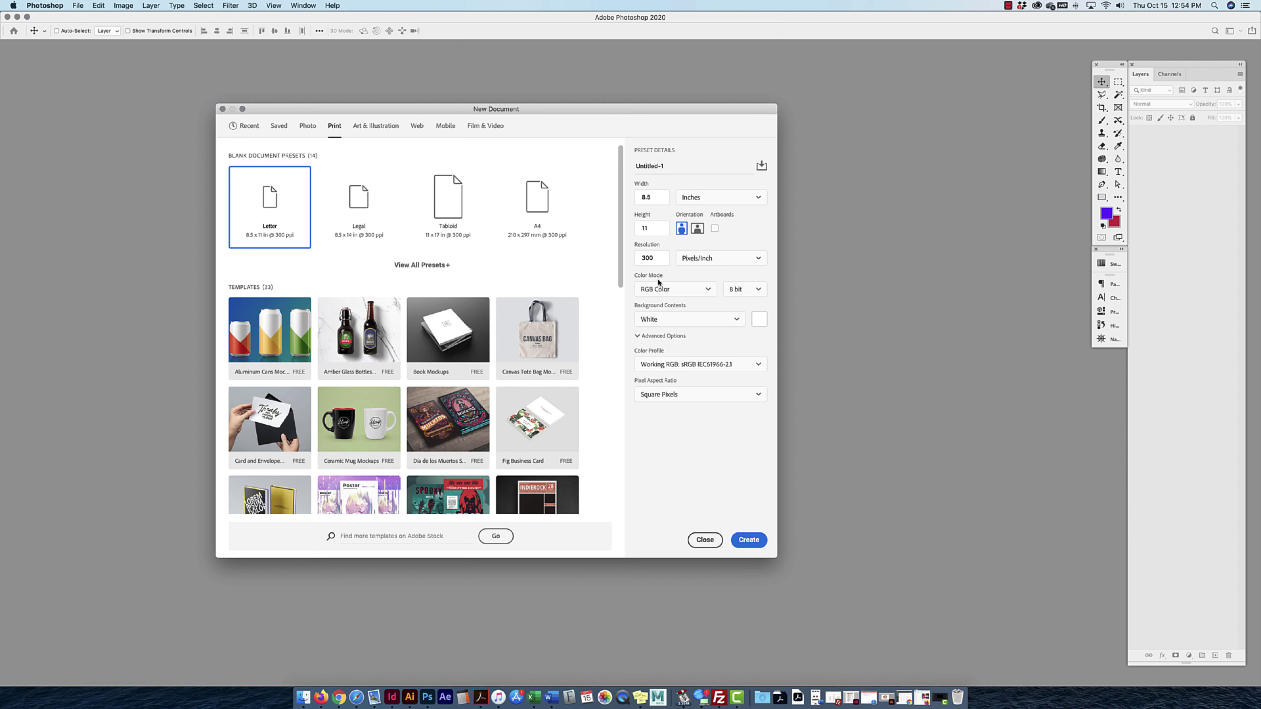
{"action": "left_click_drag", "start_coordinate": [662, 259], "coordinate": [635, 259]}
{"action": "left_click", "coordinate": [695, 290]}
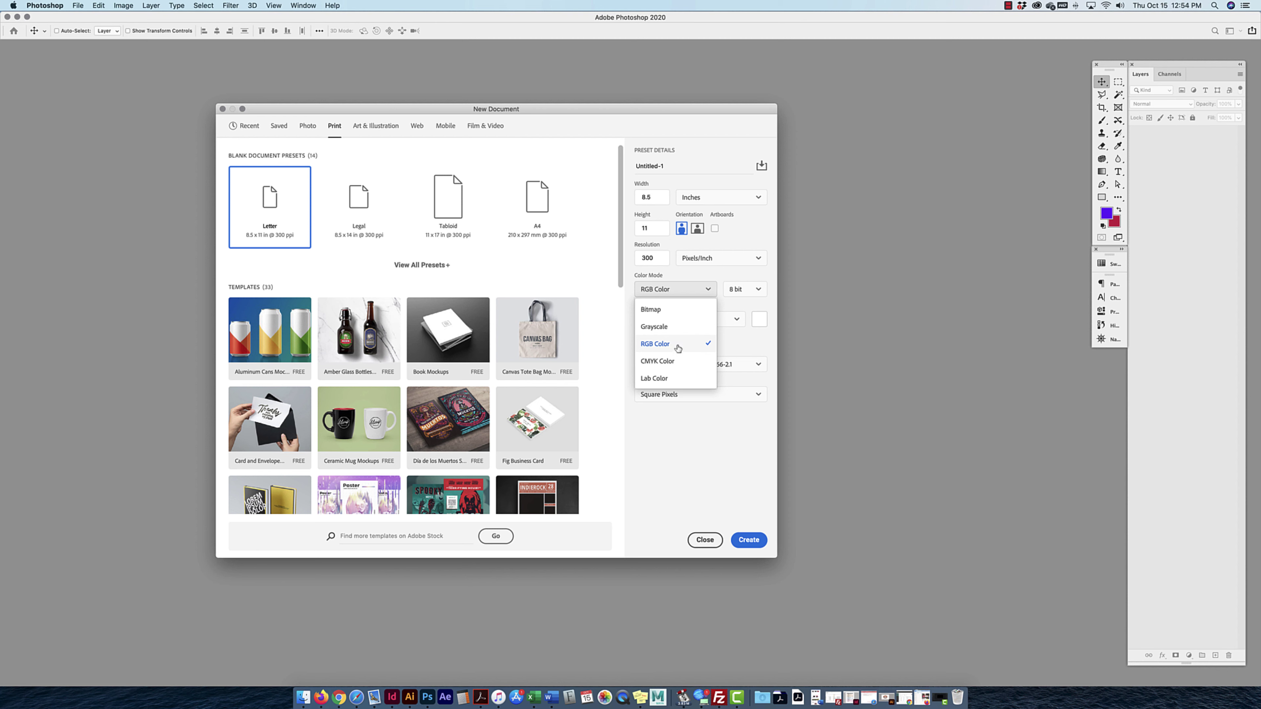
{"action": "left_click", "coordinate": [679, 349]}
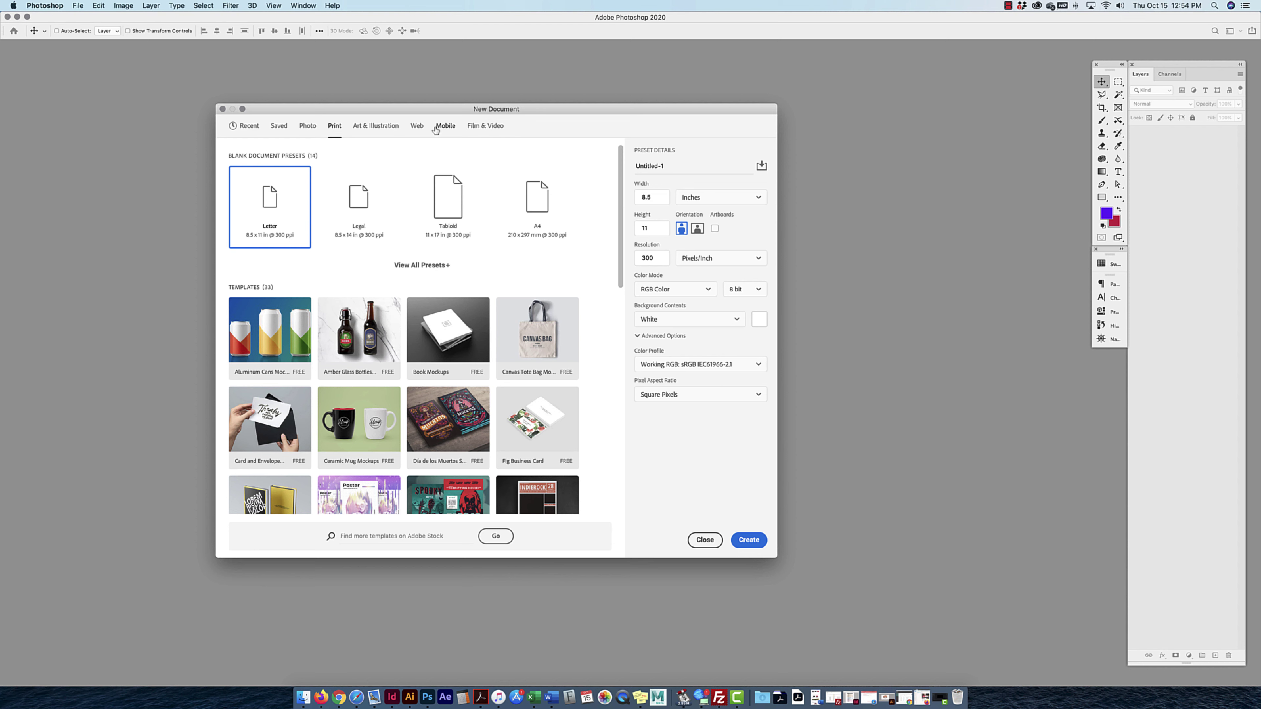
{"action": "left_click", "coordinate": [417, 126]}
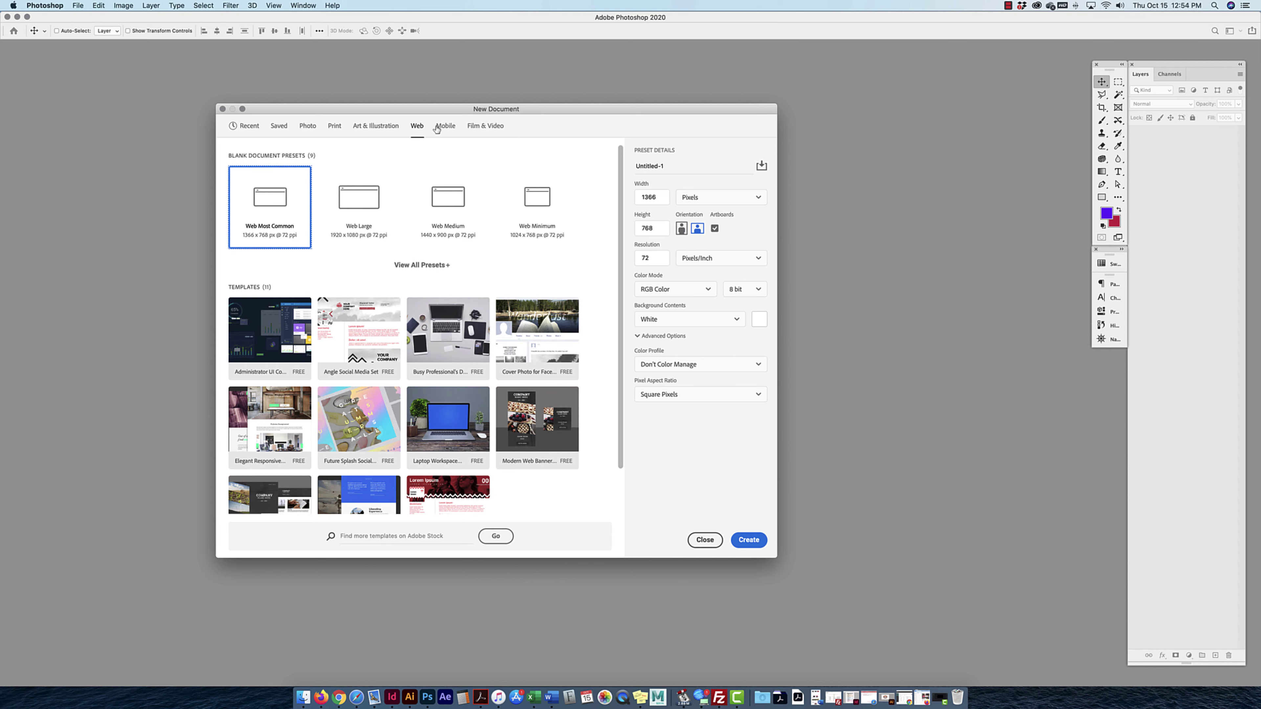
{"action": "left_click", "coordinate": [679, 290]}
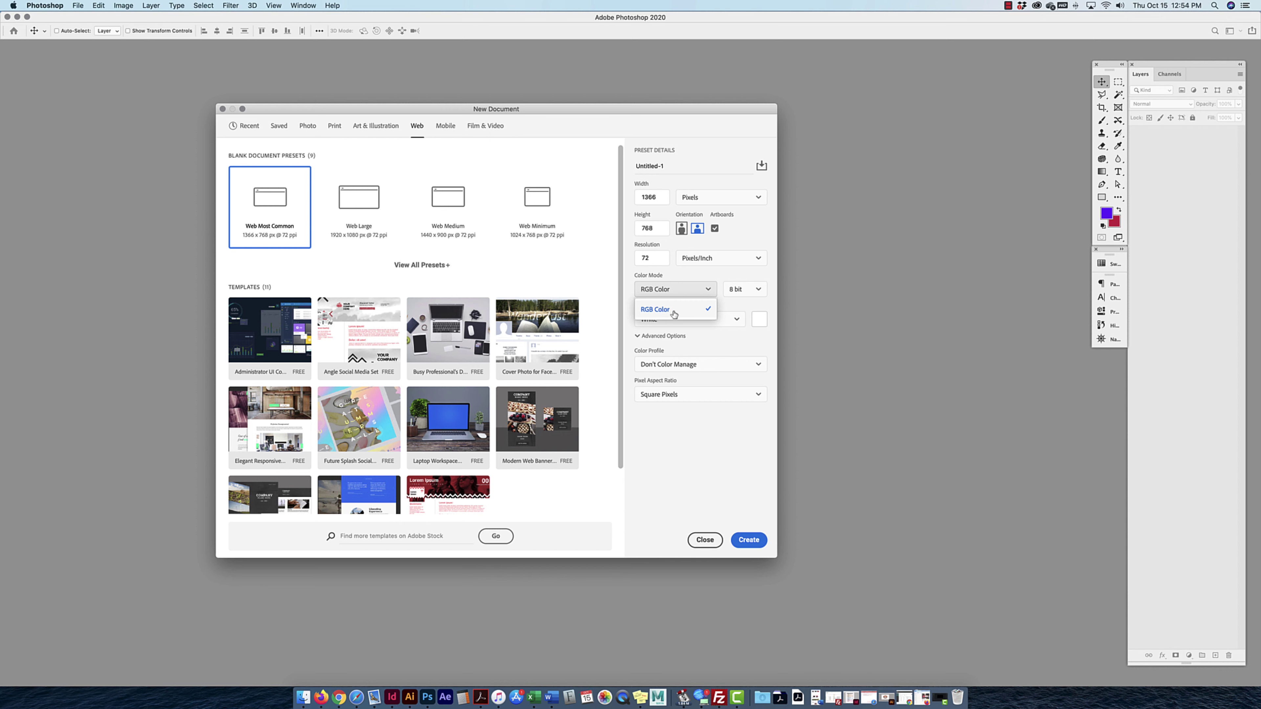
Create a Print Letter document of 8.5 x 11 inches at 300 pixels/inch in RGB Color.
{"action": "left_click", "coordinate": [335, 129]}
{"action": "left_click", "coordinate": [335, 129]}
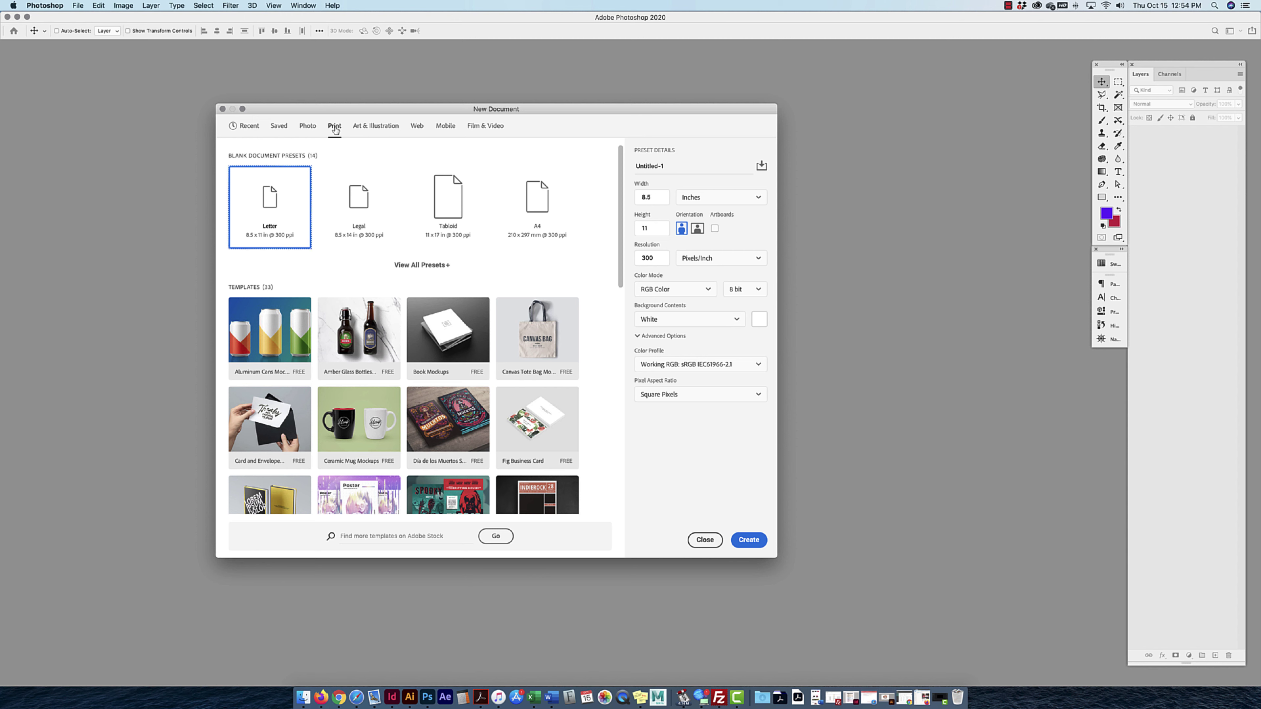
{"action": "left_click", "coordinate": [663, 291]}
{"action": "left_click", "coordinate": [661, 345]}
{"action": "left_click", "coordinate": [750, 542]}
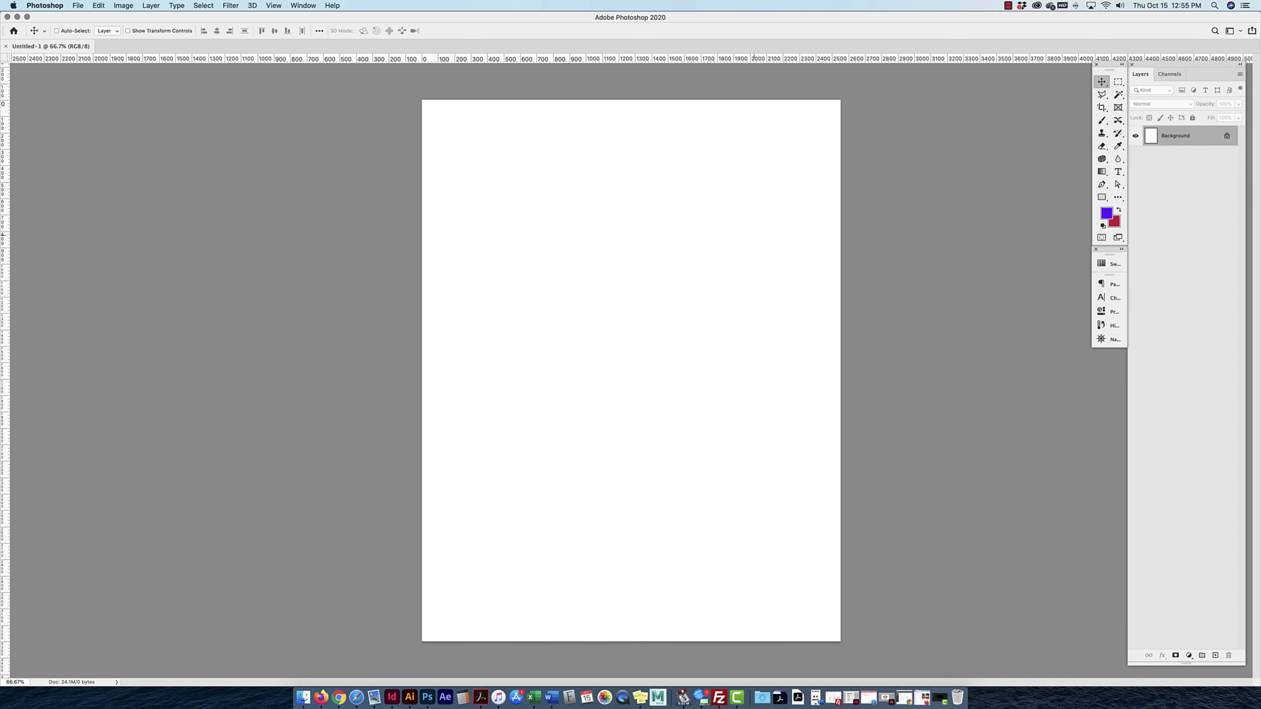
Unlock the Background layer to turn it into a regular layer and review the available layer commands.
{"action": "key", "text": "super+minus"}
{"action": "key", "text": "super+minus"}
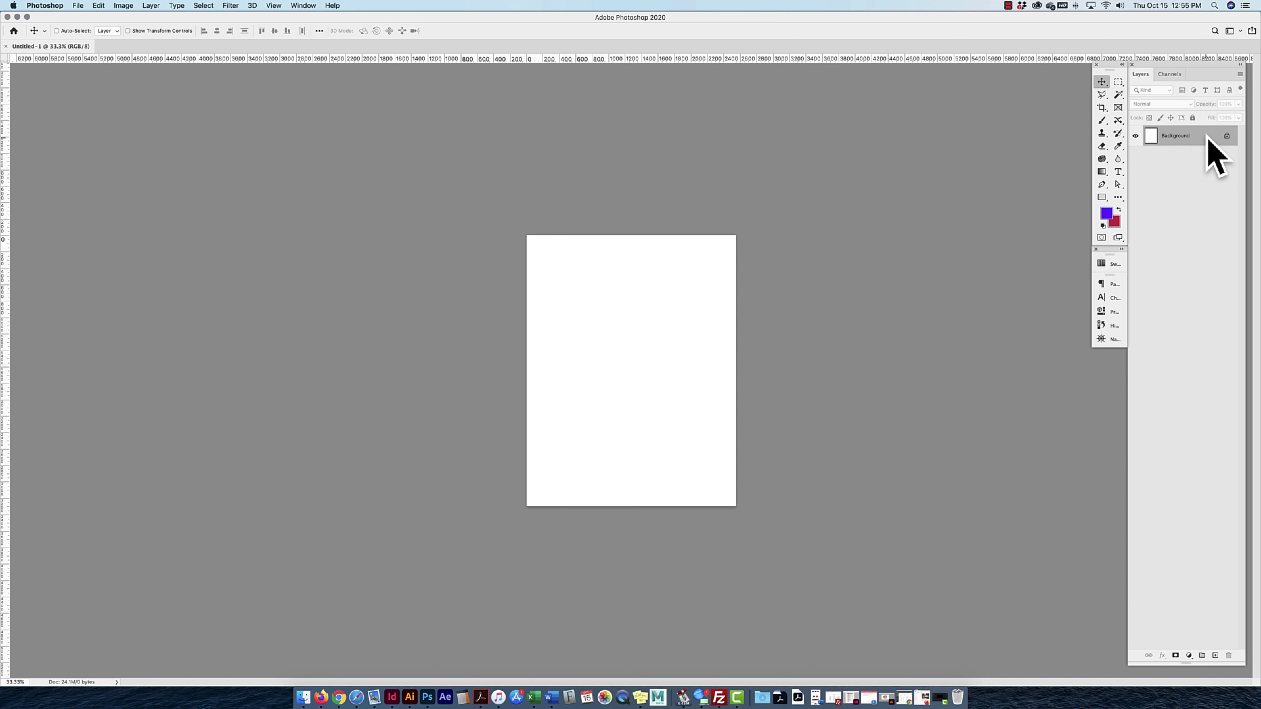
{"action": "left_click", "coordinate": [1228, 137]}
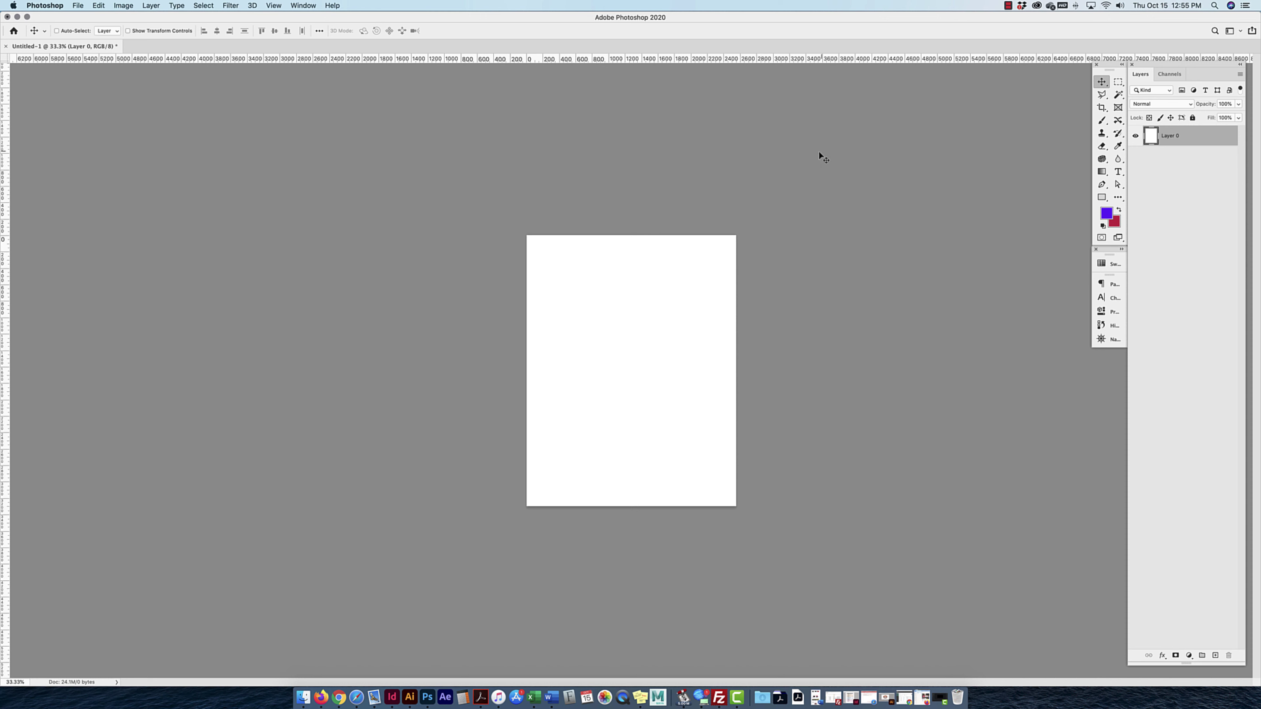
{"action": "left_click", "coordinate": [1239, 76]}
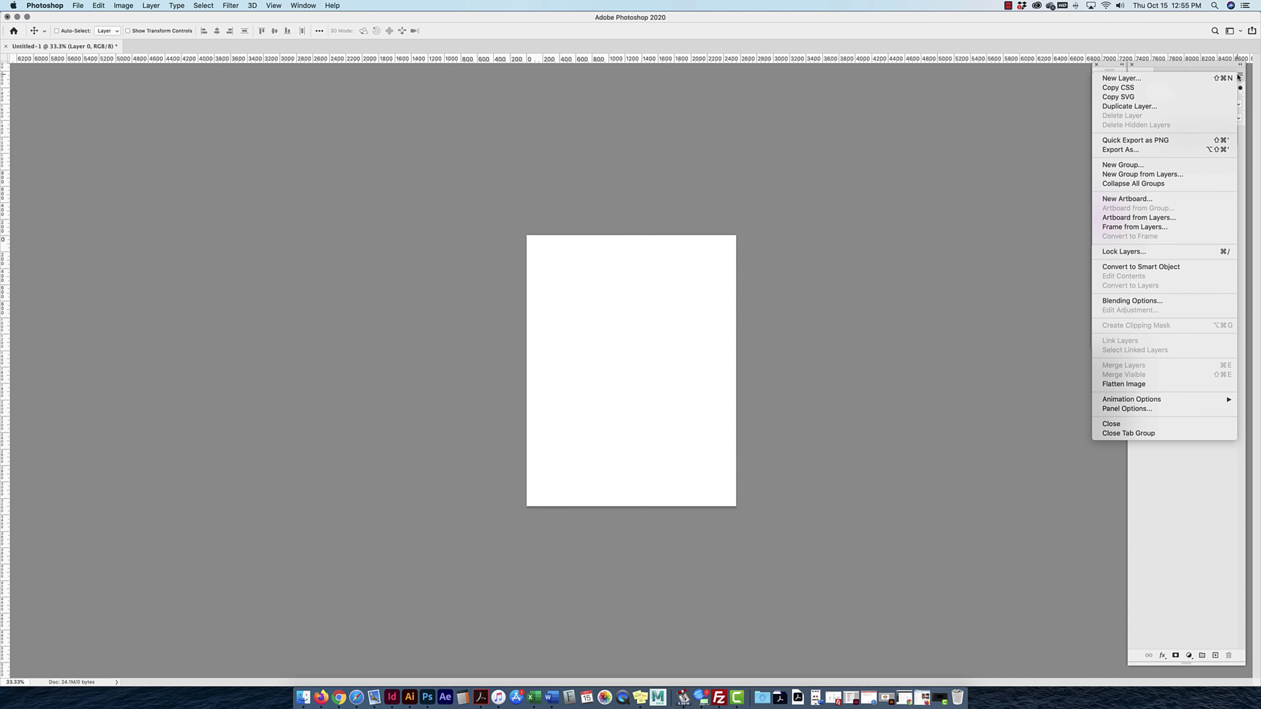
{"action": "left_click", "coordinate": [1210, 454]}
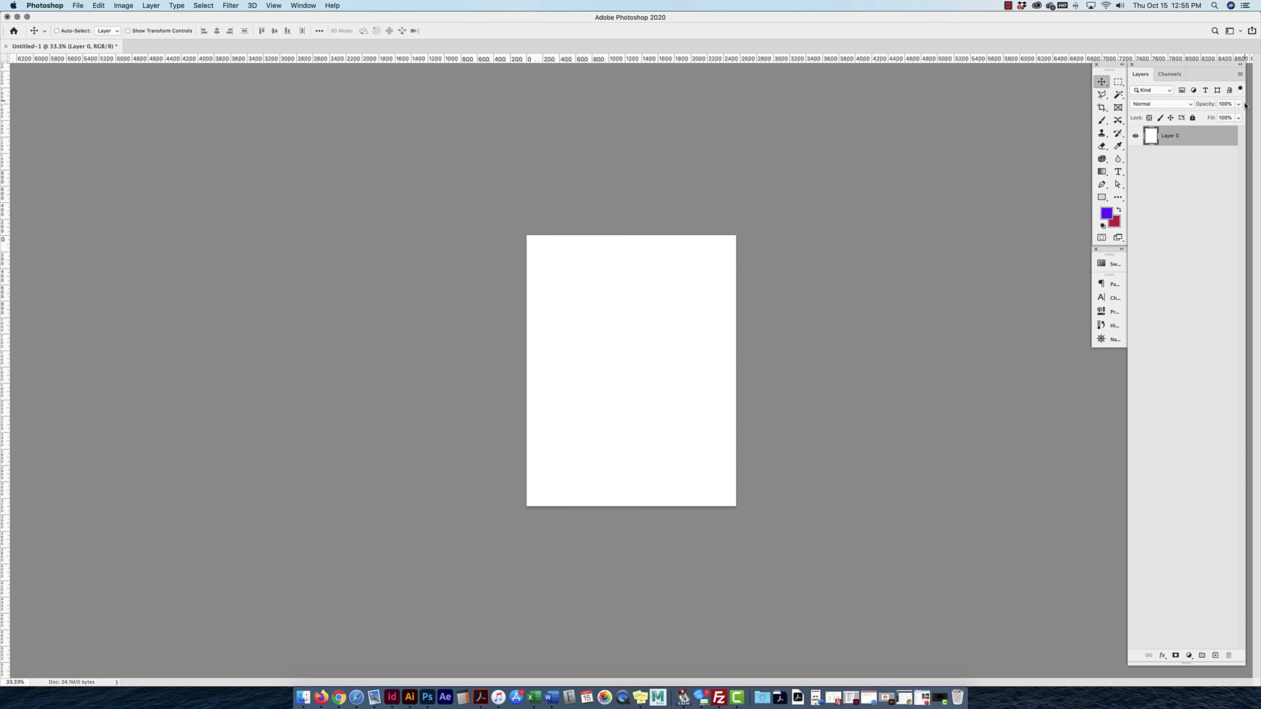
{"action": "left_click", "coordinate": [1240, 74]}
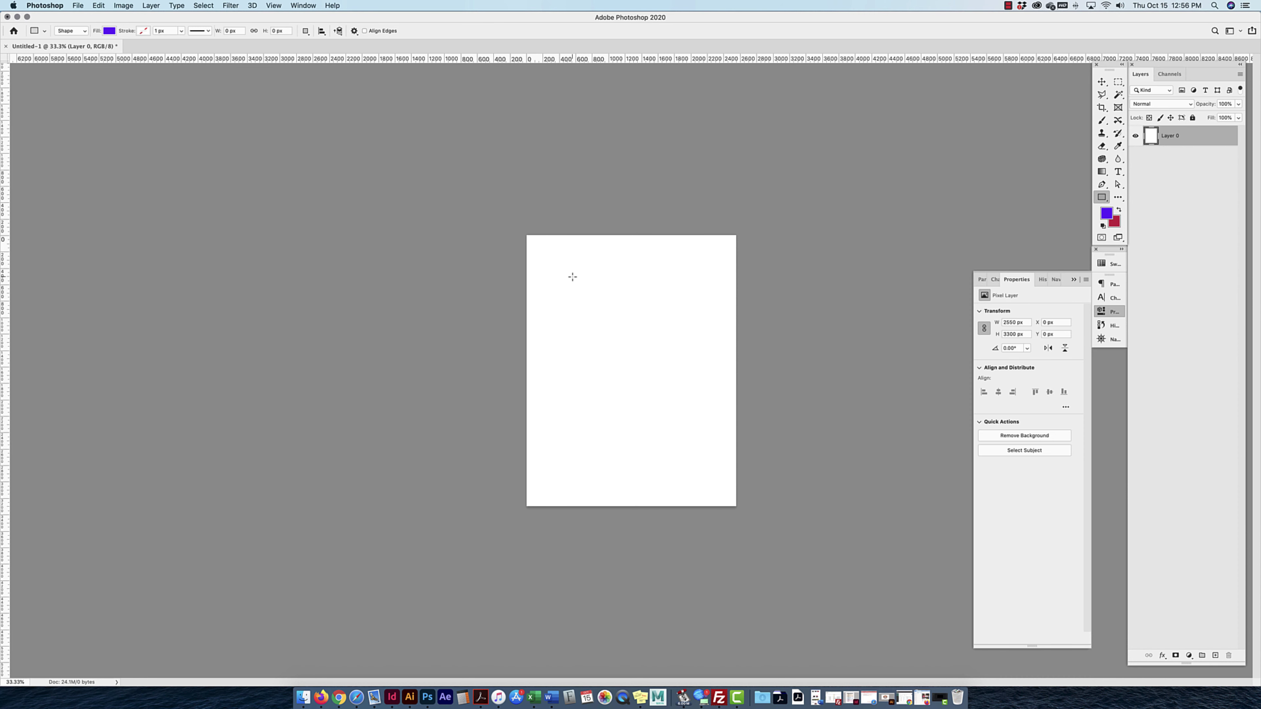
Draw three separate purple squares of about 1029, 964 and 717 px on the page, each new one directly above Layer 0.
{"action": "left_click_drag", "start_coordinate": [533, 250], "coordinate": [617, 335]}
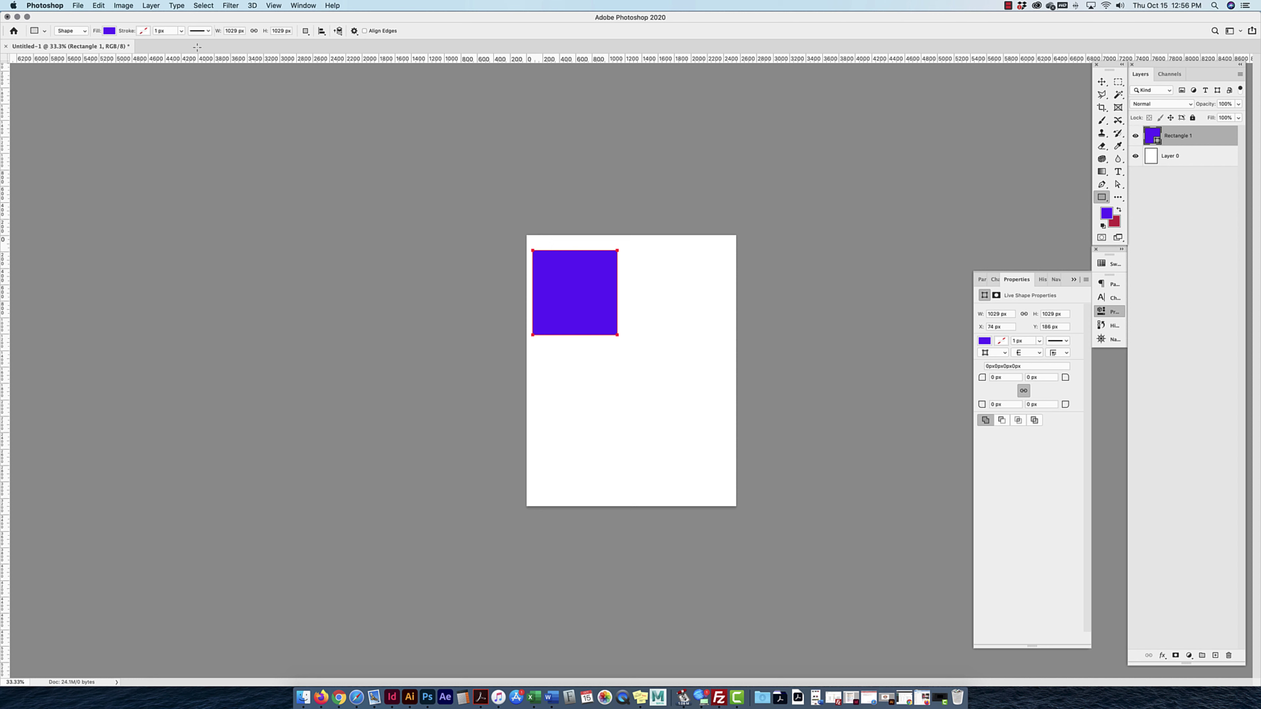
{"action": "left_click", "coordinate": [1162, 164]}
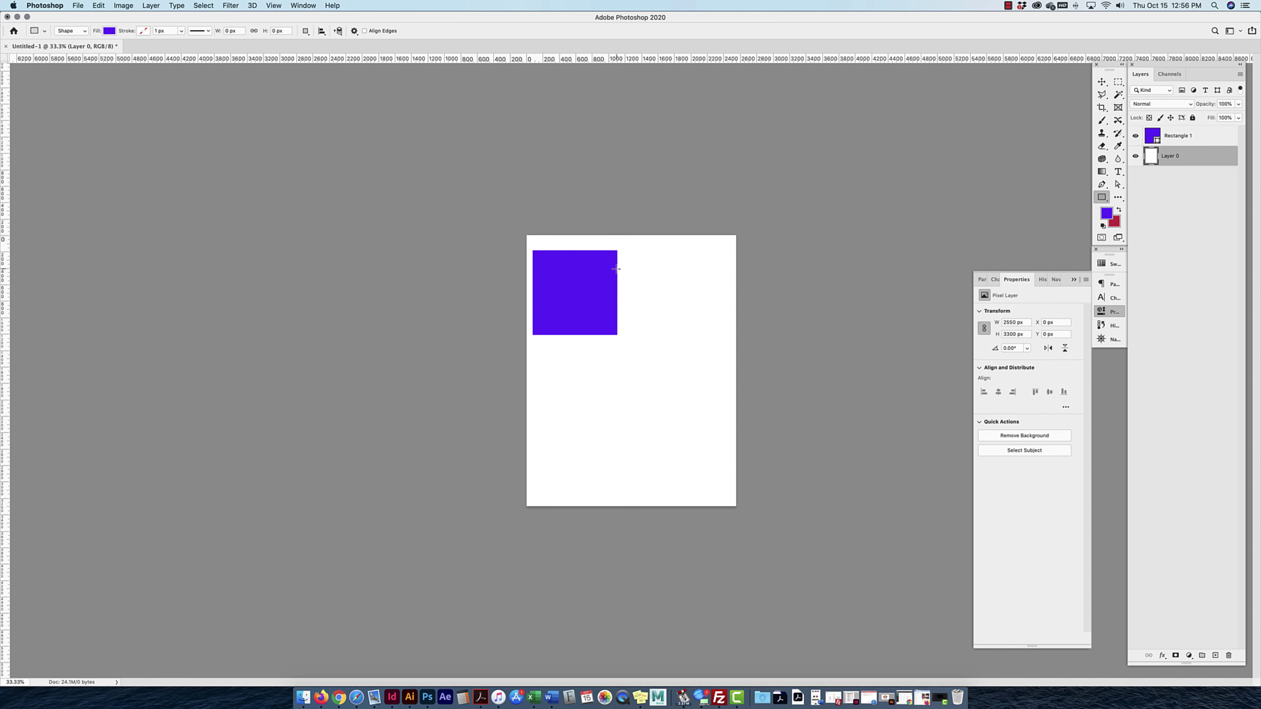
{"action": "left_click_drag", "start_coordinate": [633, 303], "coordinate": [712, 416]}
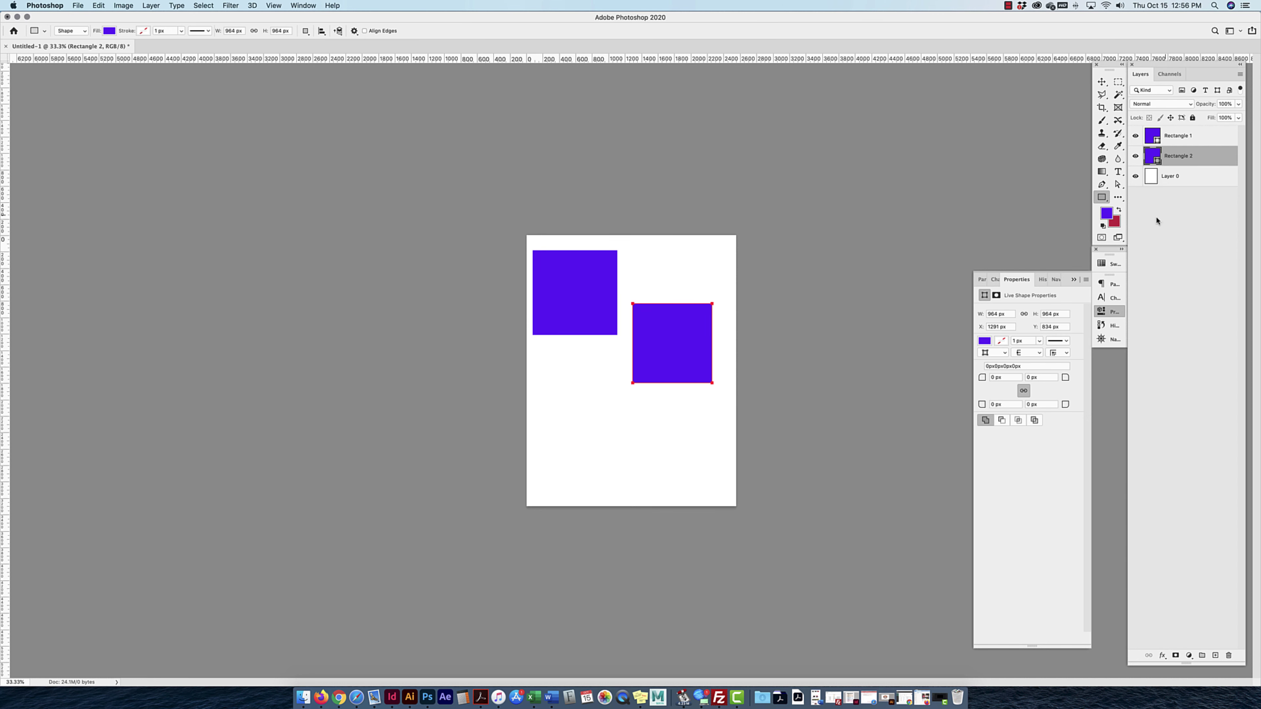
{"action": "left_click", "coordinate": [1176, 180]}
{"action": "left_click_drag", "start_coordinate": [596, 376], "coordinate": [537, 435]}
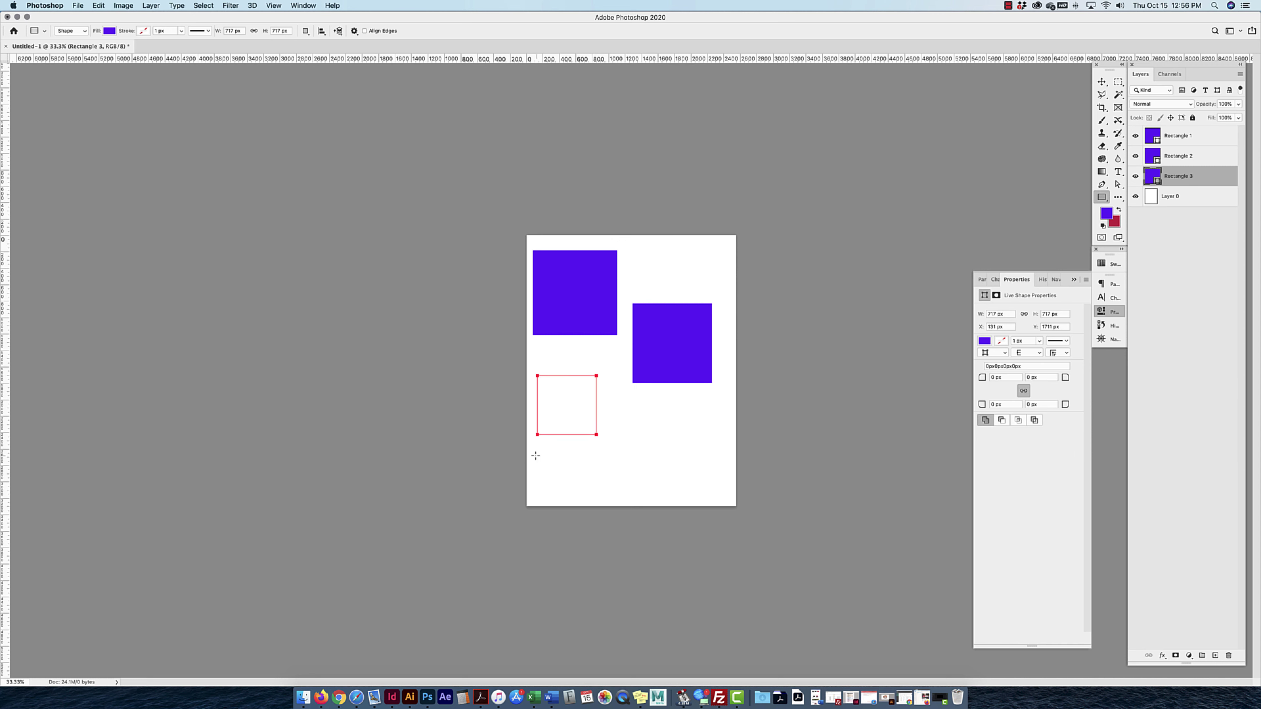
Select the three rectangle layers together with Layer 0.
{"action": "left_click", "coordinate": [1102, 81]}
{"action": "left_click", "coordinate": [1217, 142]}
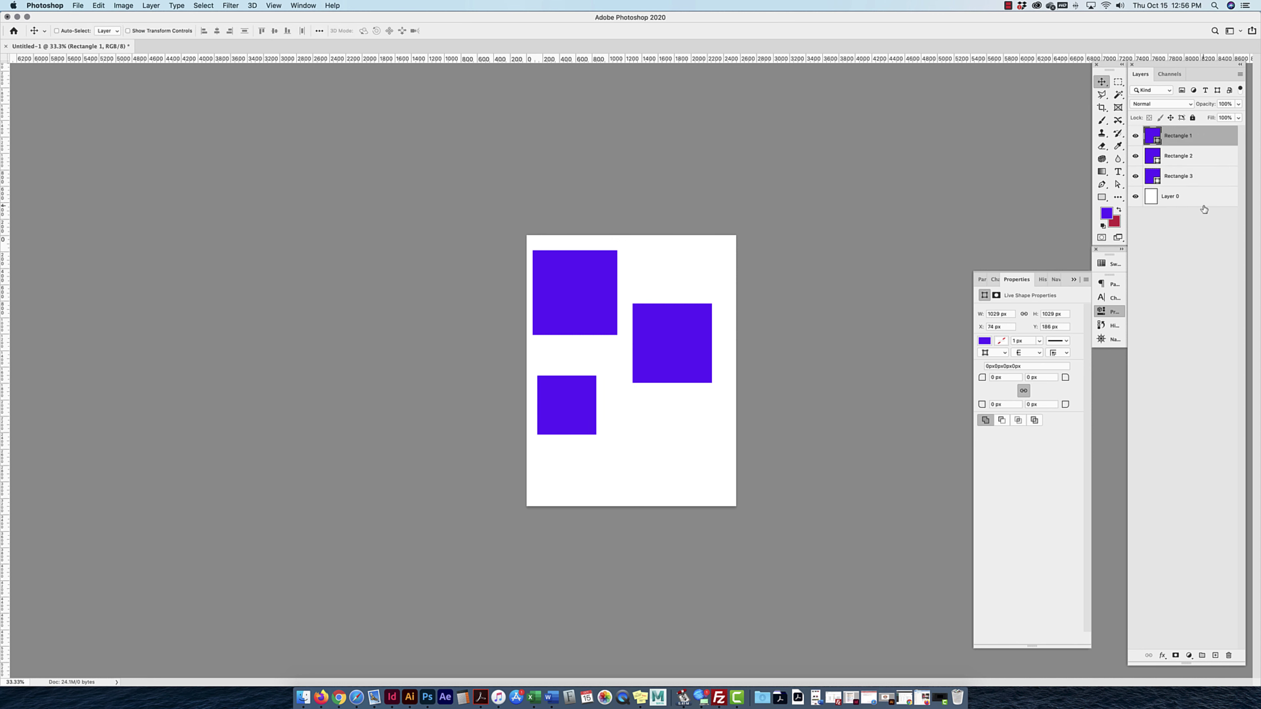
{"action": "left_click", "coordinate": [1203, 206], "text": "shift"}
{"action": "left_click", "coordinate": [1202, 137]}
{"action": "left_click", "coordinate": [1201, 205], "text": "shift"}
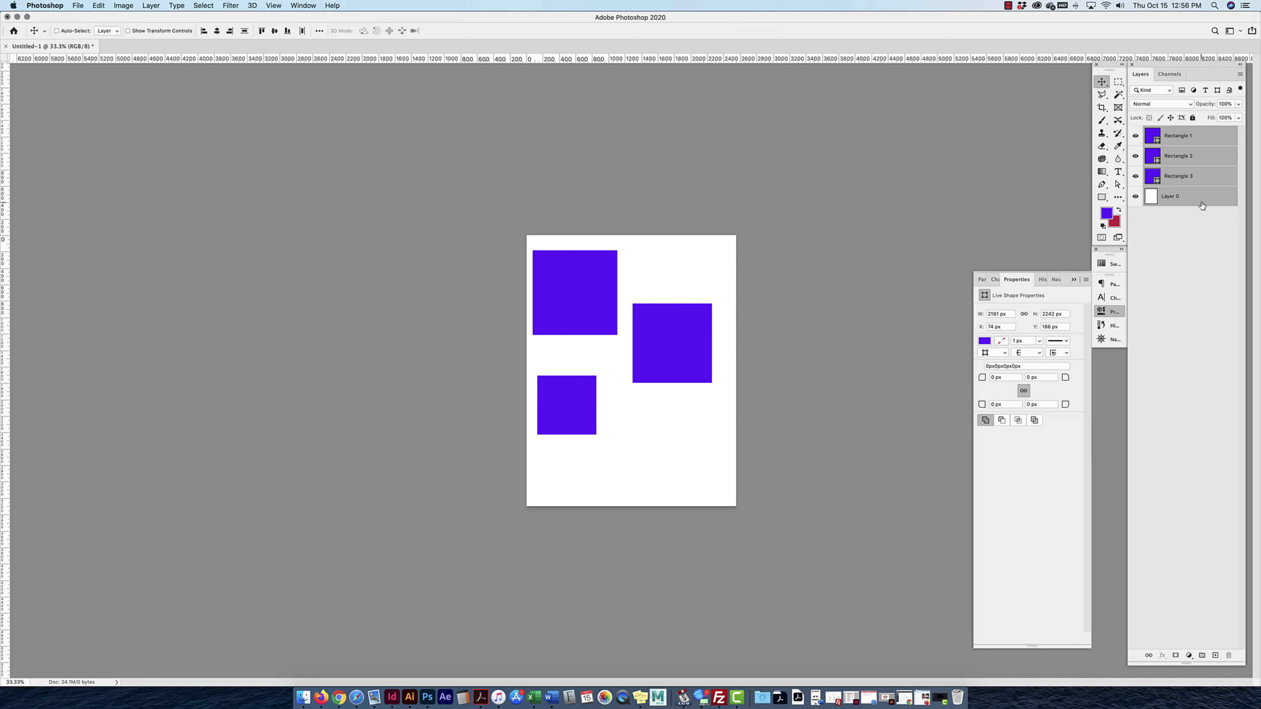
{"action": "left_click", "coordinate": [1202, 138]}
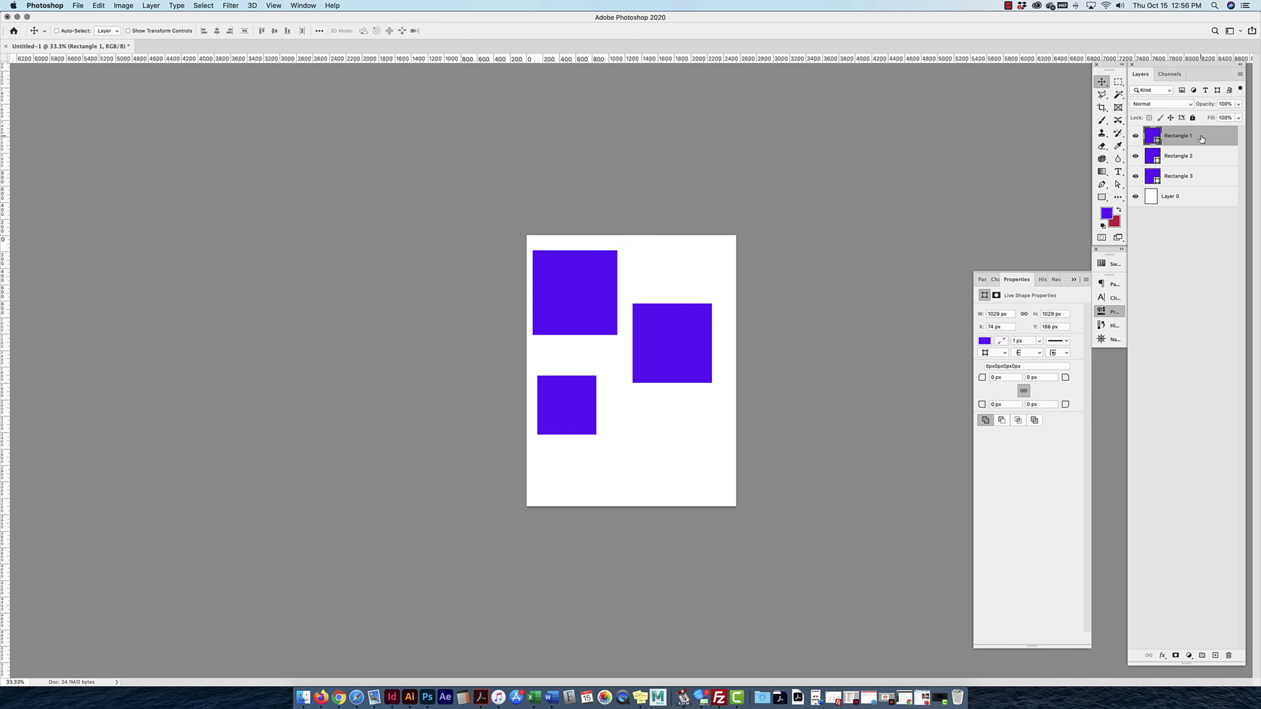
{"action": "left_click", "coordinate": [1213, 157], "text": "super"}
{"action": "left_click", "coordinate": [1209, 178], "text": "super"}
{"action": "left_click", "coordinate": [1208, 198], "text": "super"}
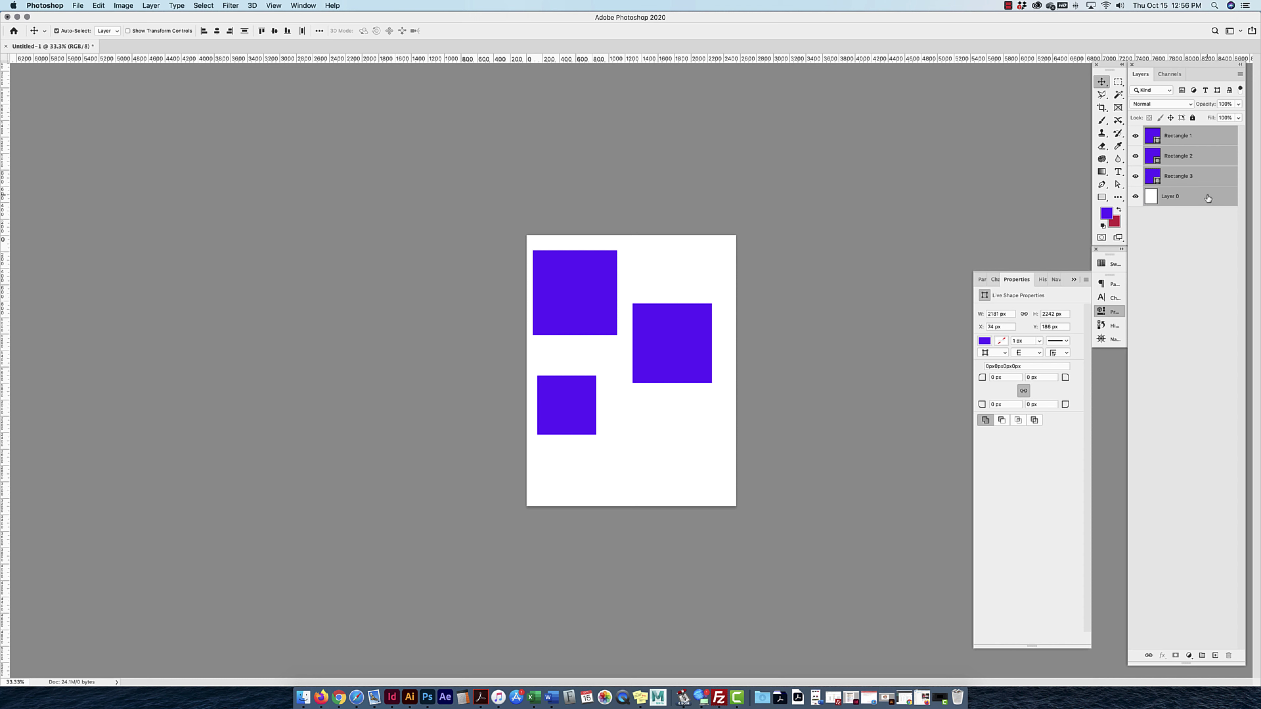
Create an artboard named purple from the selected layers at 2550 x 3300 px and expand its layer list.
{"action": "left_click", "coordinate": [1240, 75]}
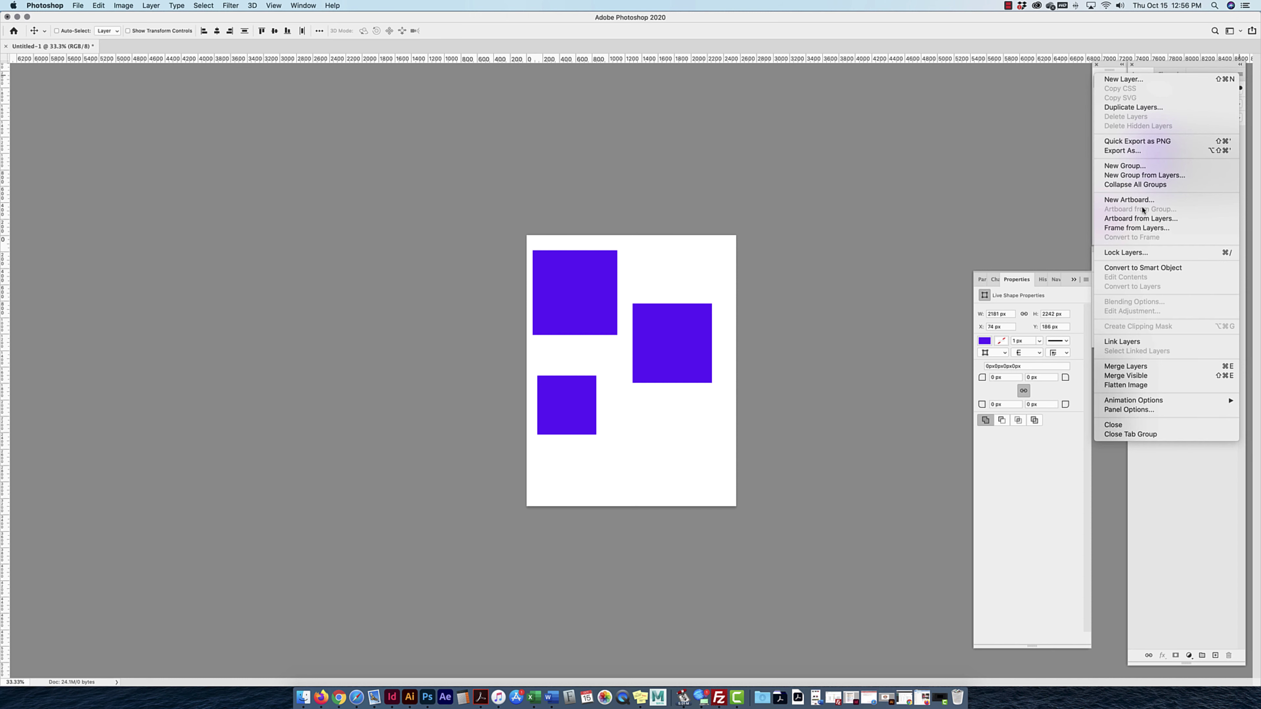
{"action": "left_click", "coordinate": [1142, 219]}
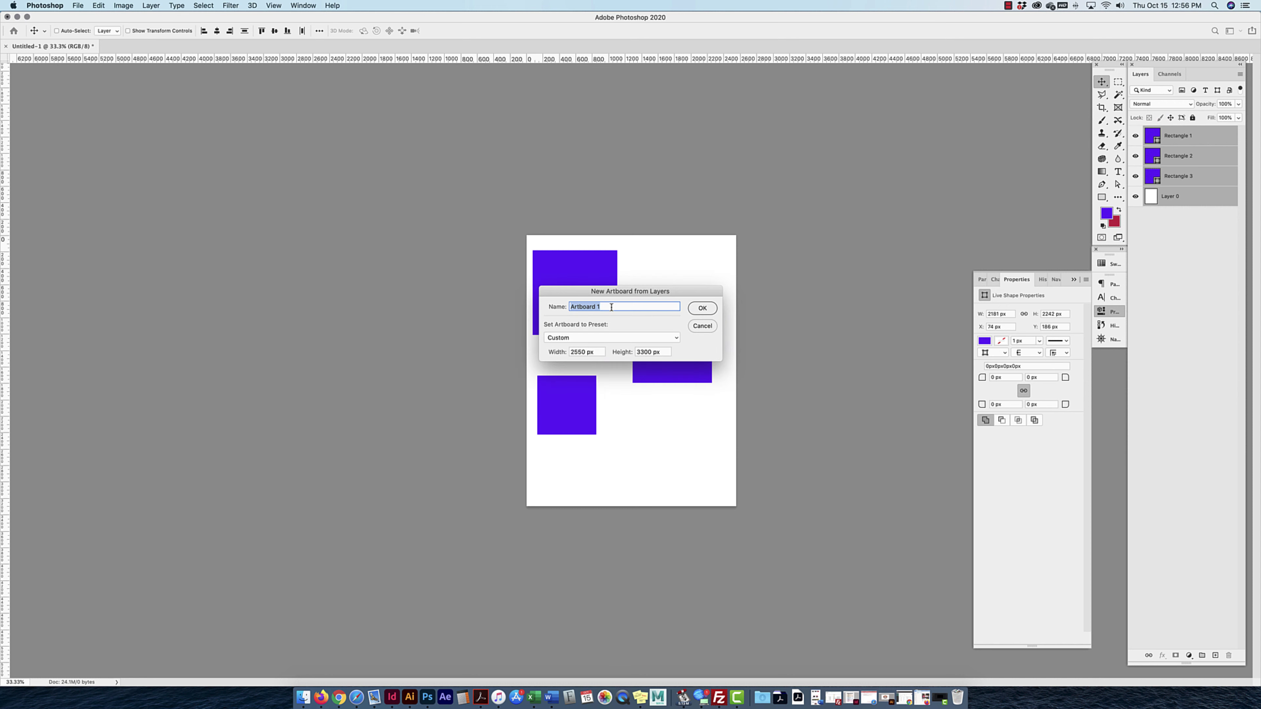
{"action": "type", "text": "purple"}
{"action": "left_click", "coordinate": [702, 308]}
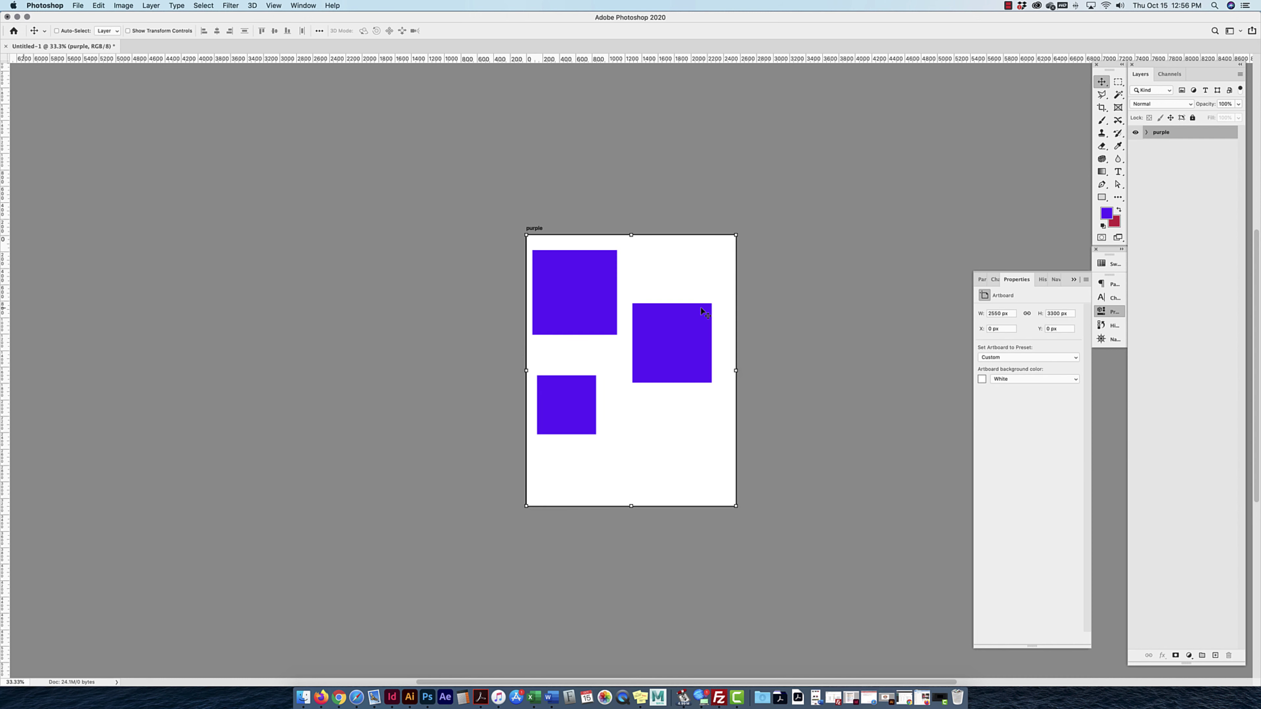
{"action": "left_click", "coordinate": [1145, 133]}
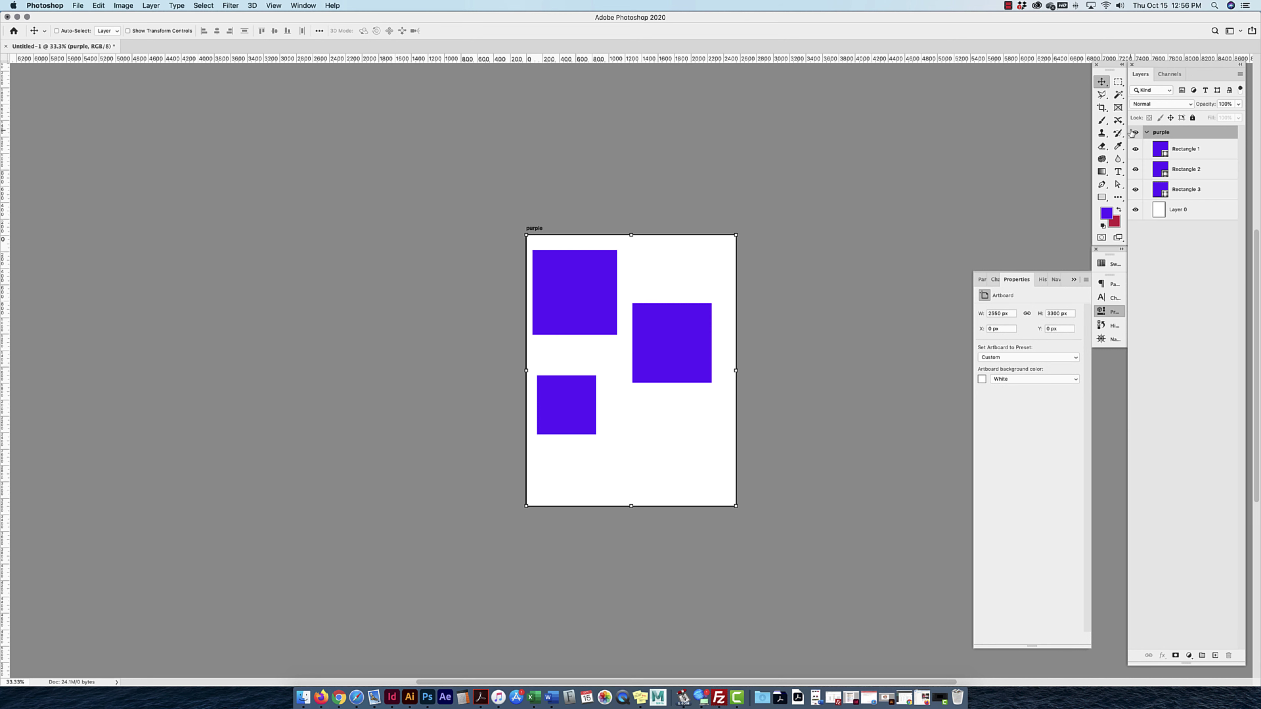
Create a second artboard named orange at 2550 x 3300 px and collapse the purple artboard's layer list.
{"action": "left_click", "coordinate": [1241, 73]}
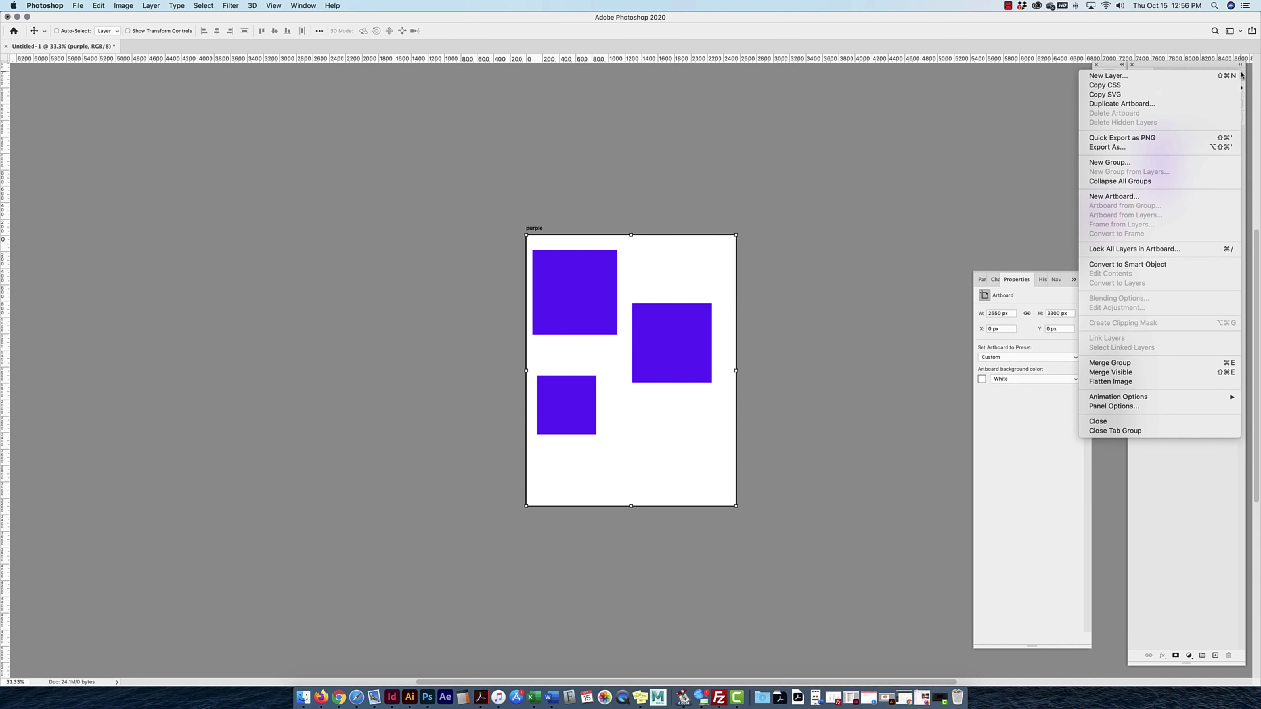
{"action": "left_click", "coordinate": [1114, 196]}
{"action": "type", "text": "orange"}
{"action": "key", "text": "Return"}
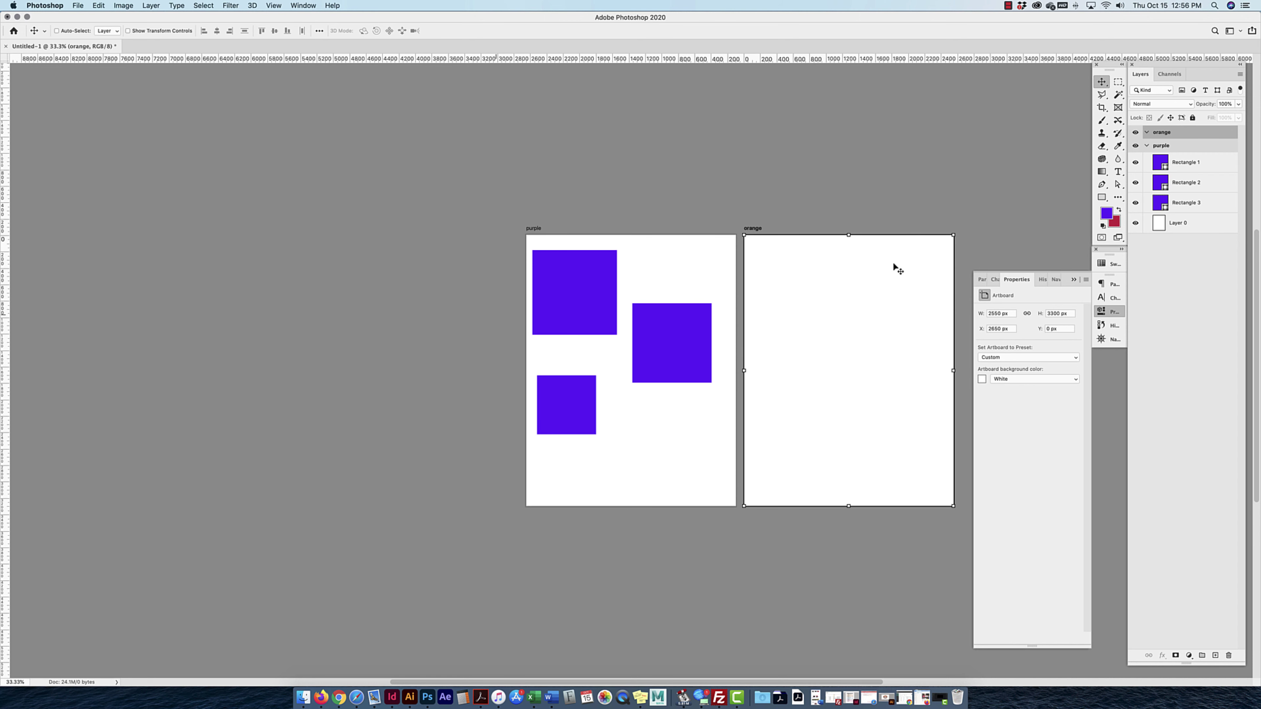
{"action": "left_click", "coordinate": [1147, 145]}
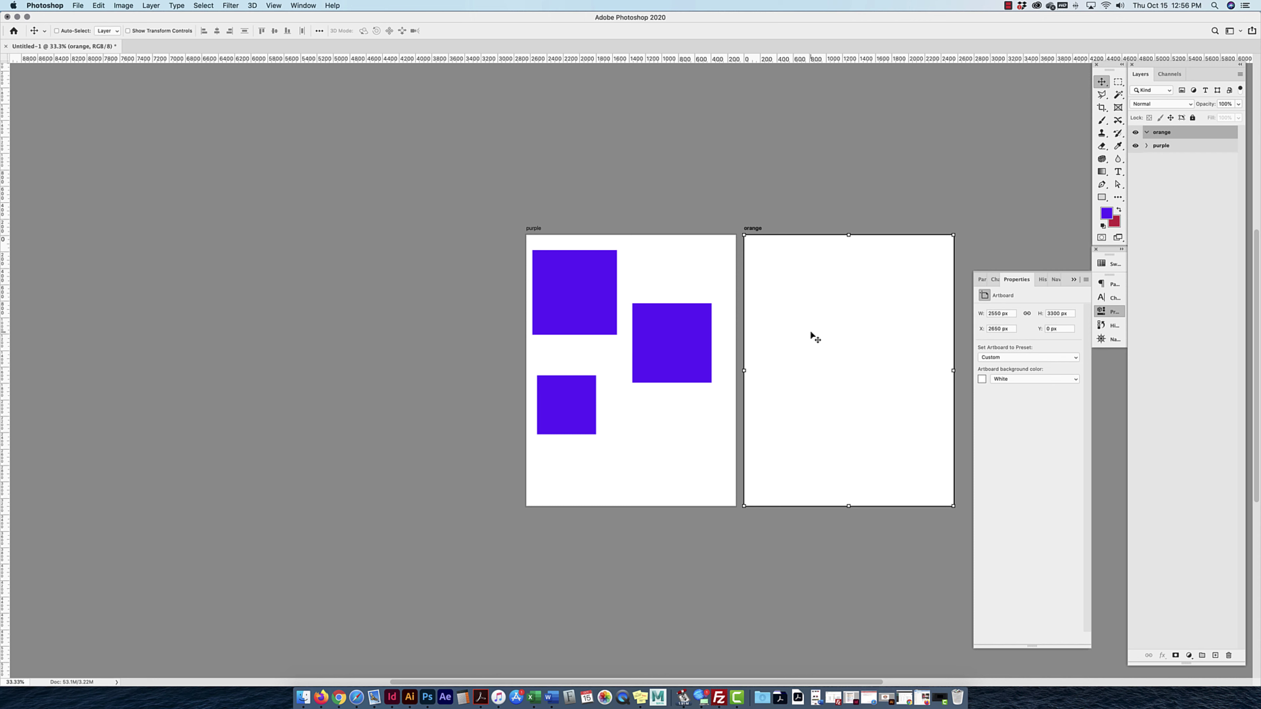
Move the largest purple square from the purple artboard onto the orange artboard, placing it at about X 695 px, Y 748 px.
{"action": "scroll", "coordinate": [811, 332], "scroll_direction": "right", "scroll_amount": 5}
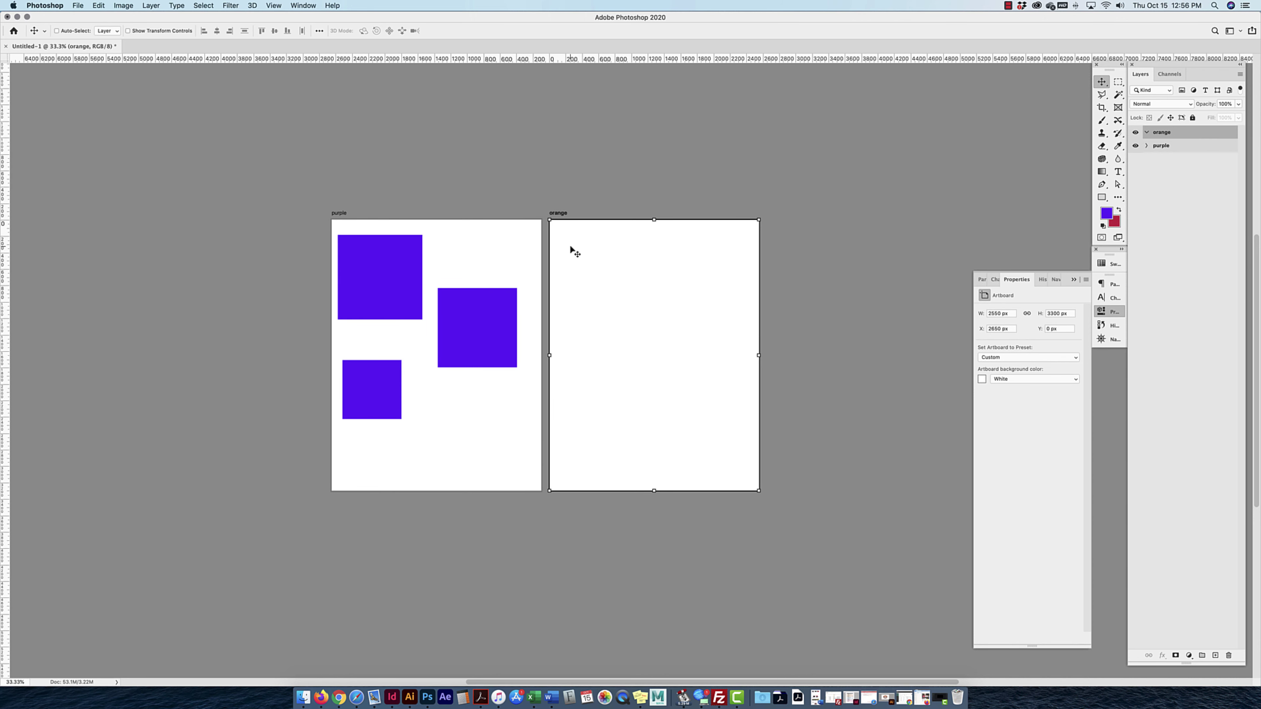
{"action": "scroll", "coordinate": [572, 248], "scroll_direction": "left", "scroll_amount": 1}
{"action": "left_click", "coordinate": [412, 288], "text": "super"}
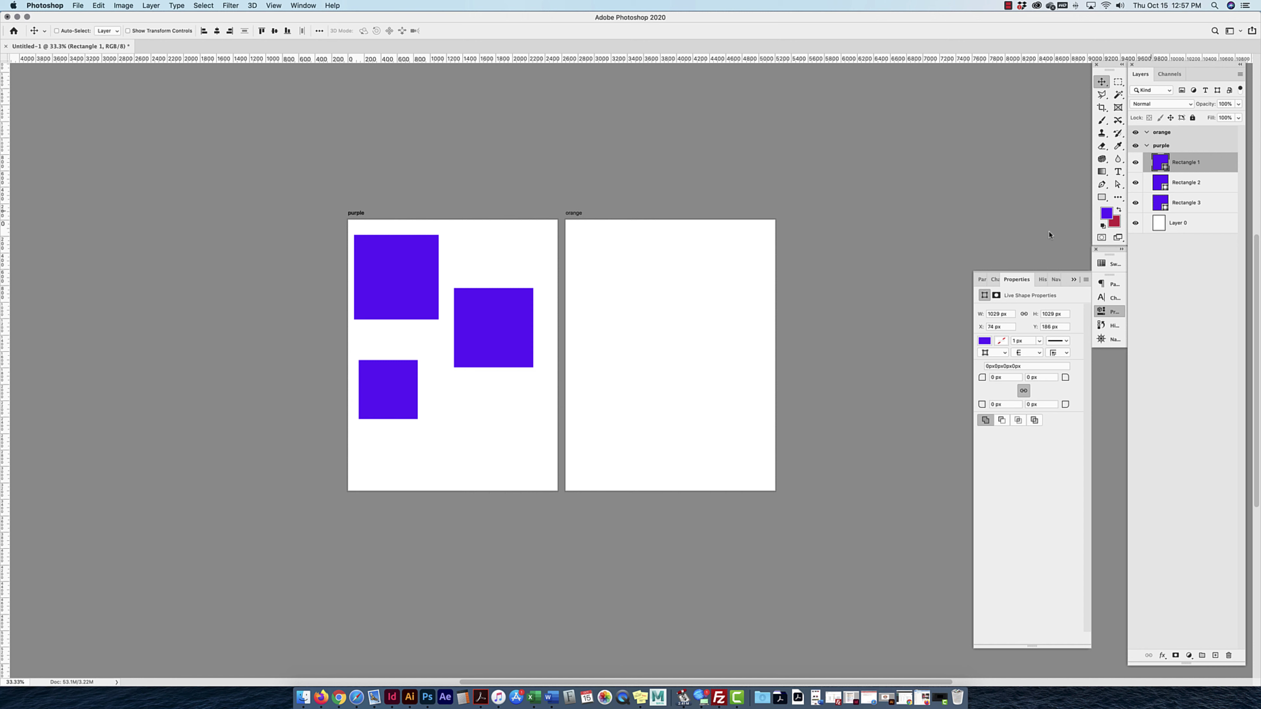
{"action": "mouse_move", "coordinate": [390, 287]}
{"action": "left_mouse_down"}
{"action": "mouse_move", "coordinate": [418, 327]}
{"action": "mouse_move", "coordinate": [401, 287]}
{"action": "mouse_move", "coordinate": [396, 310]}
{"action": "left_mouse_up"}
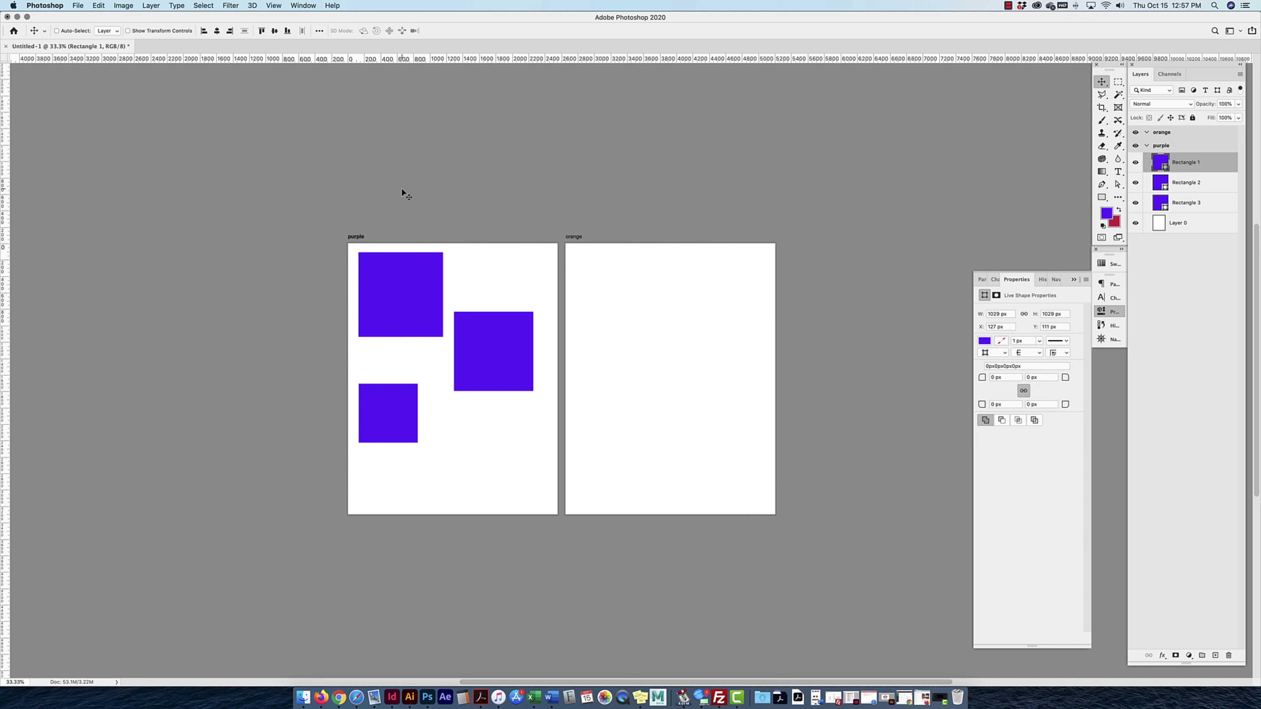
{"action": "left_click_drag", "start_coordinate": [396, 287], "coordinate": [401, 265]}
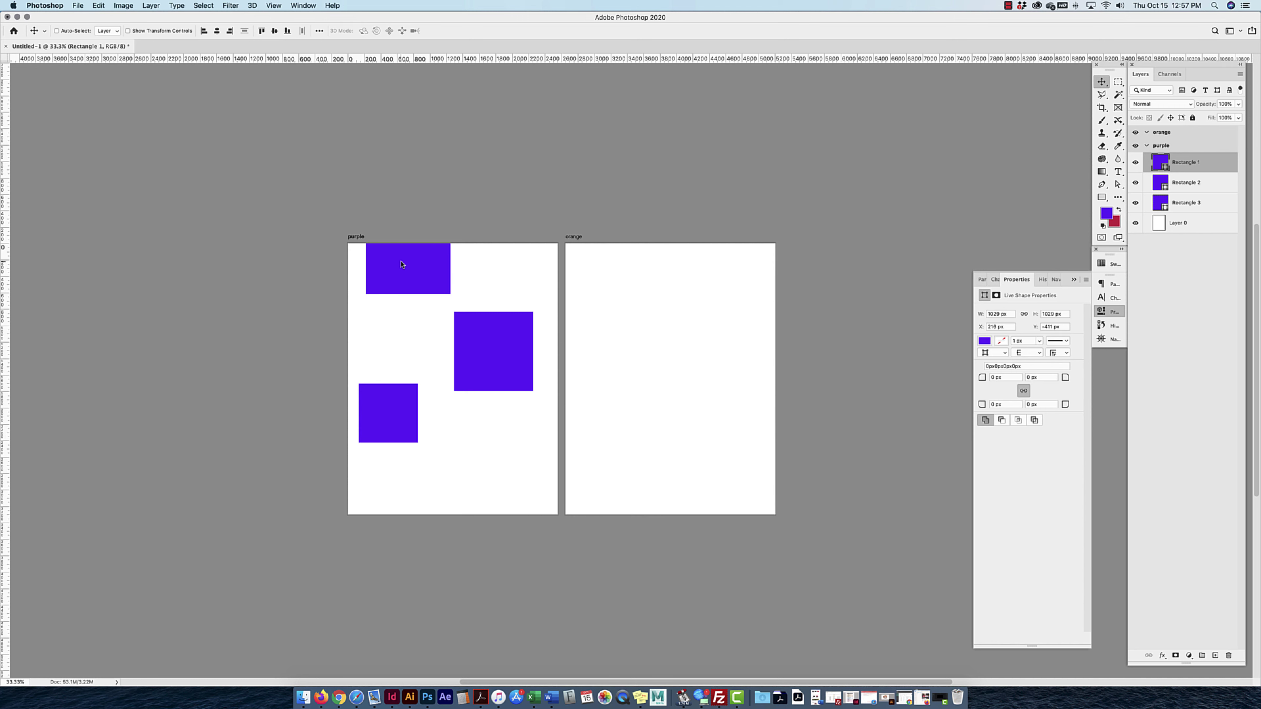
{"action": "scroll", "coordinate": [403, 268], "scroll_direction": "left", "scroll_amount": 2}
{"action": "left_click_drag", "start_coordinate": [403, 269], "coordinate": [664, 363]}
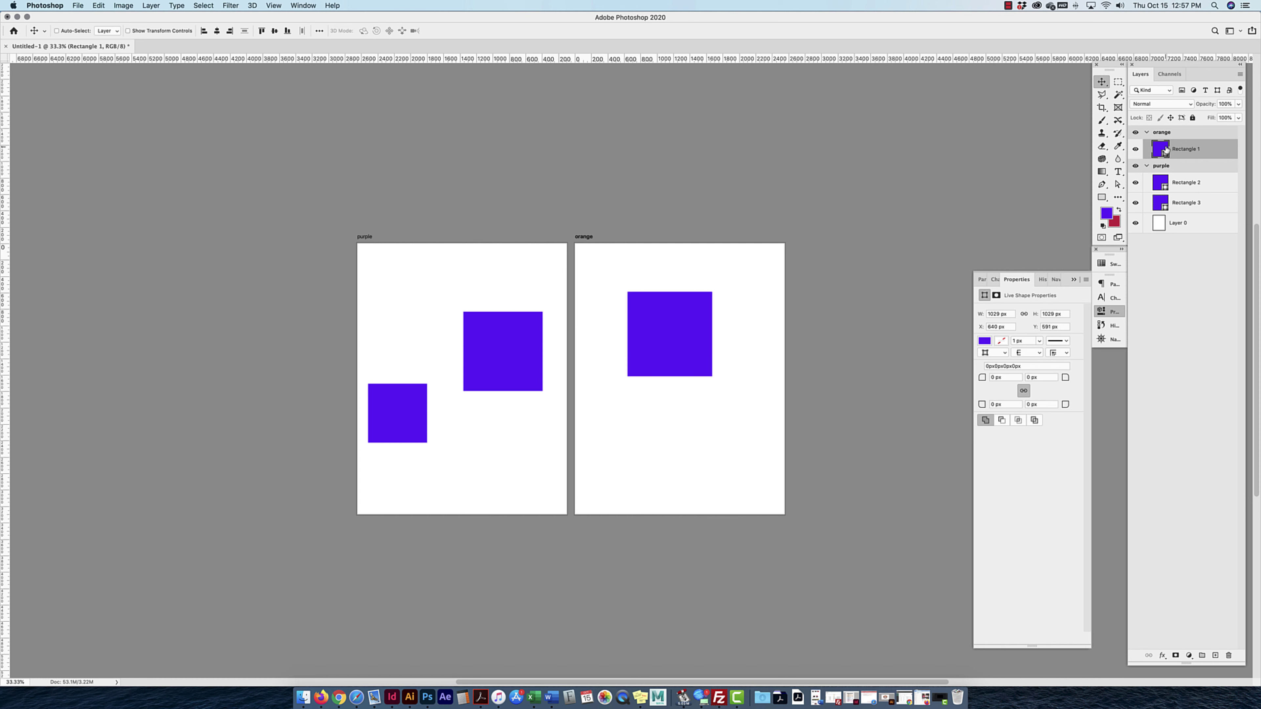
{"action": "mouse_move", "coordinate": [645, 351]}
{"action": "left_mouse_down"}
{"action": "mouse_move", "coordinate": [631, 383]}
{"action": "mouse_move", "coordinate": [649, 364]}
{"action": "left_mouse_up"}
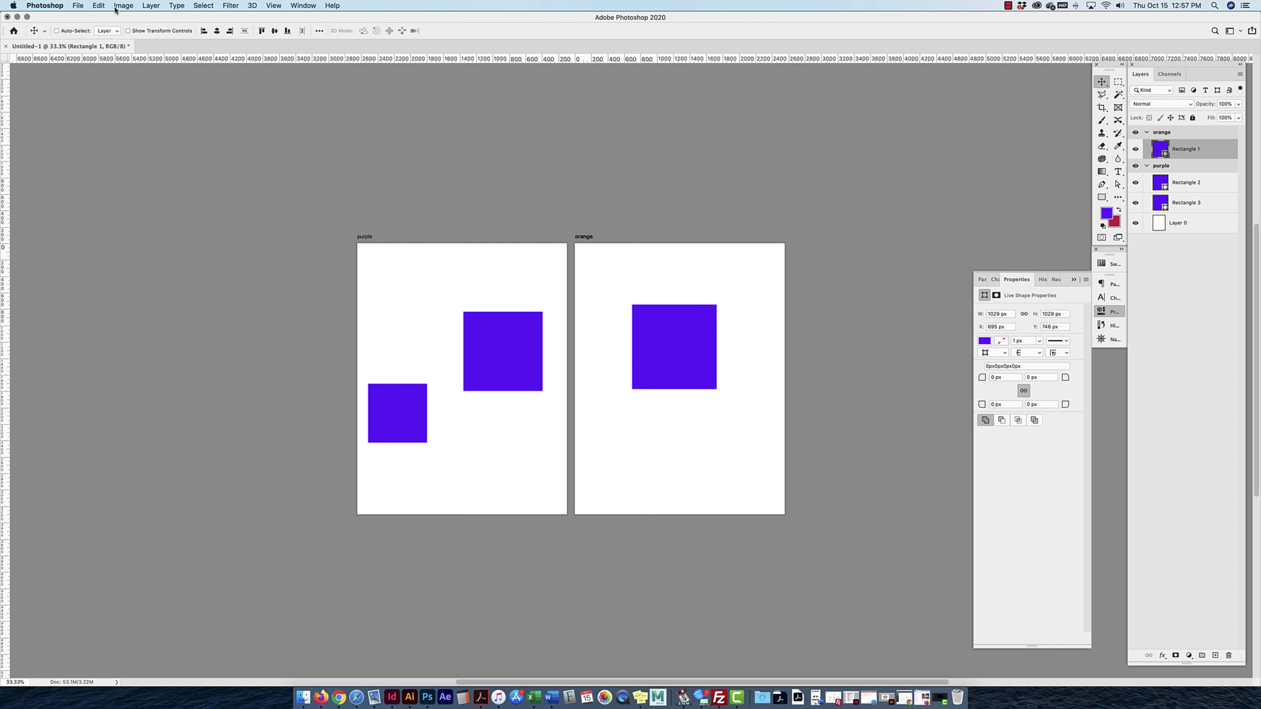
Create a new 8.5 x 11 in RGB document at 300 pixels/inch with artboards enabled and open its layer commands.
{"action": "left_click", "coordinate": [78, 5]}
{"action": "left_click", "coordinate": [109, 16]}
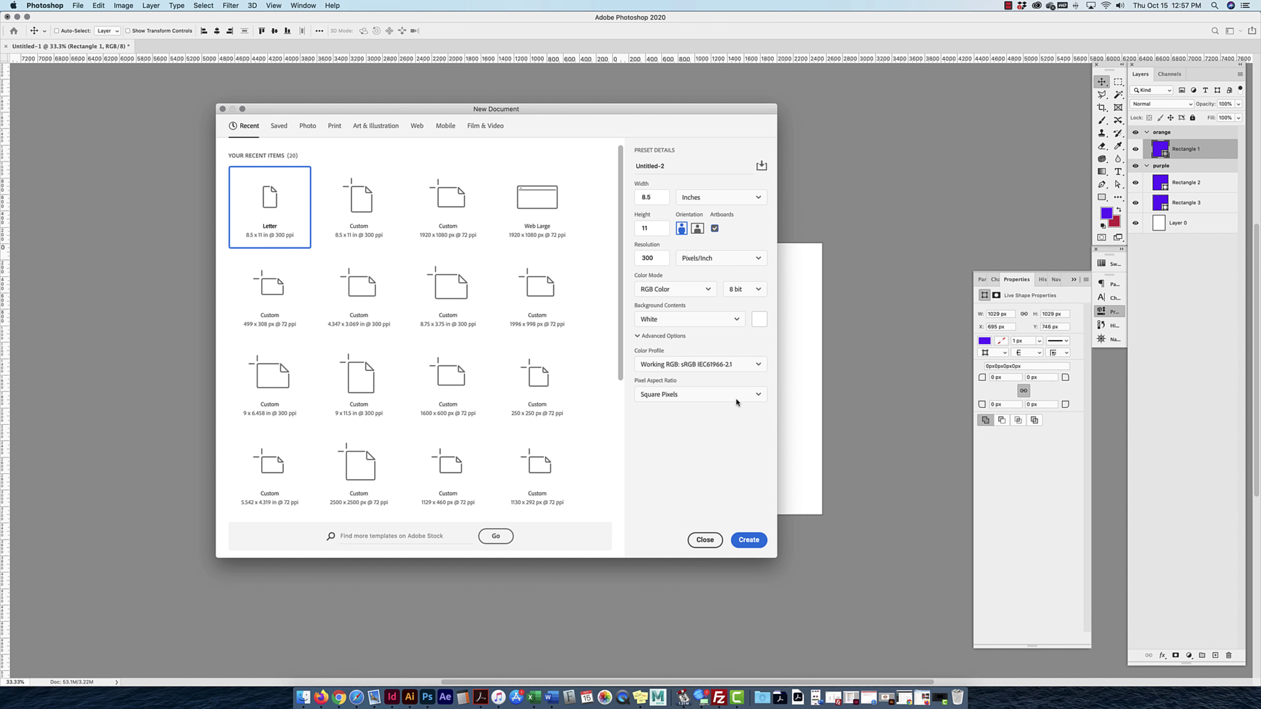
{"action": "left_click", "coordinate": [749, 540]}
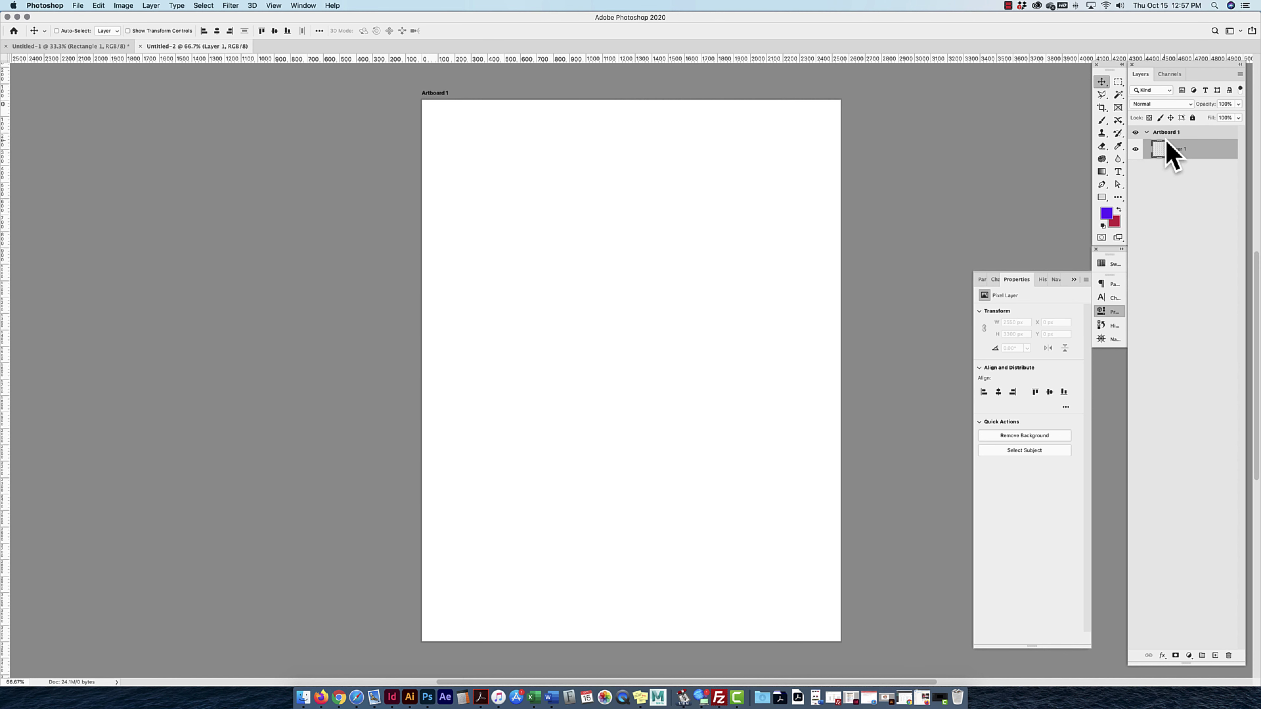
{"action": "left_click", "coordinate": [1240, 74]}
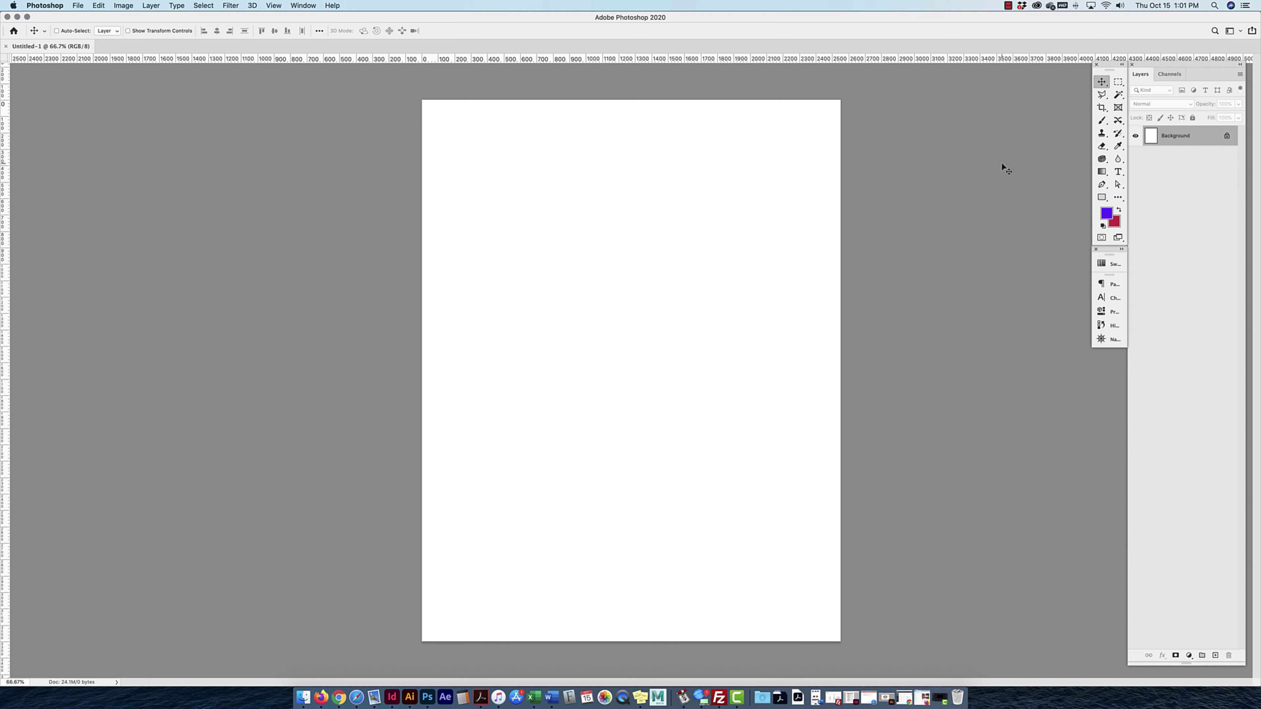
Shift the Layers panel slightly outward, then show the Brushes panel and close it again.
{"action": "left_click_drag", "start_coordinate": [1213, 65], "coordinate": [1220, 68]}
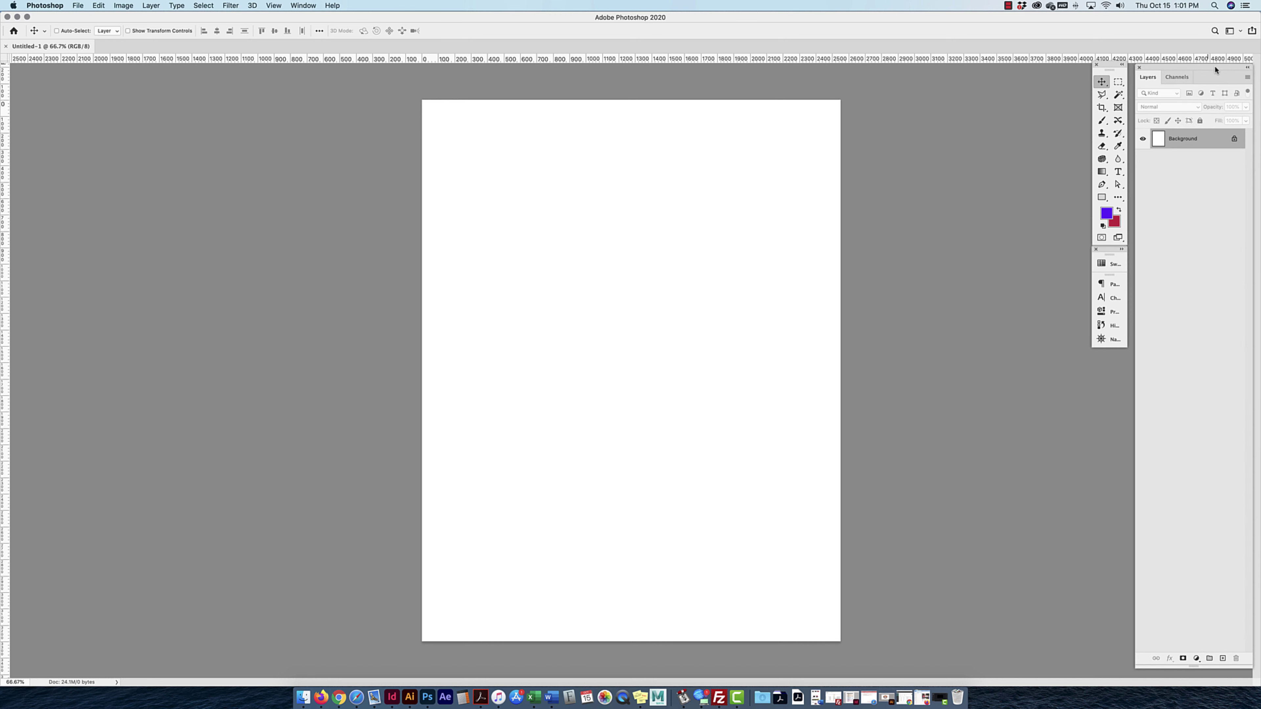
{"action": "left_click", "coordinate": [304, 6]}
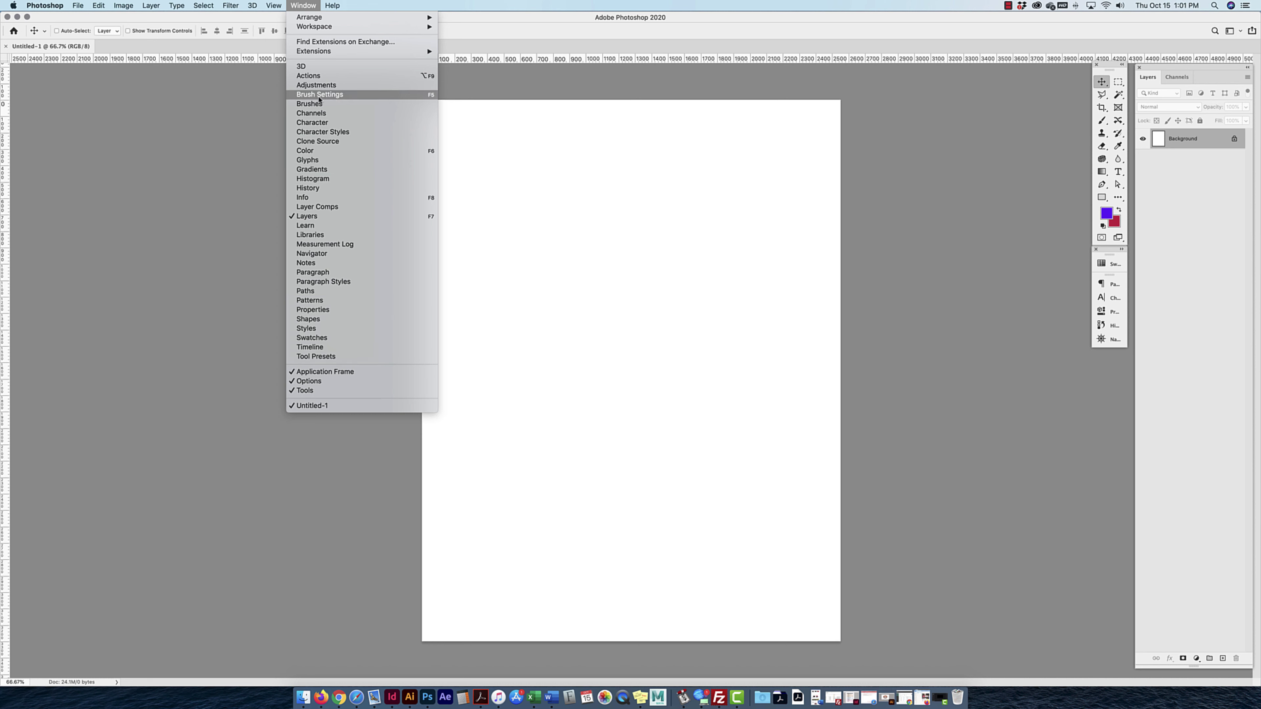
{"action": "left_click", "coordinate": [319, 113]}
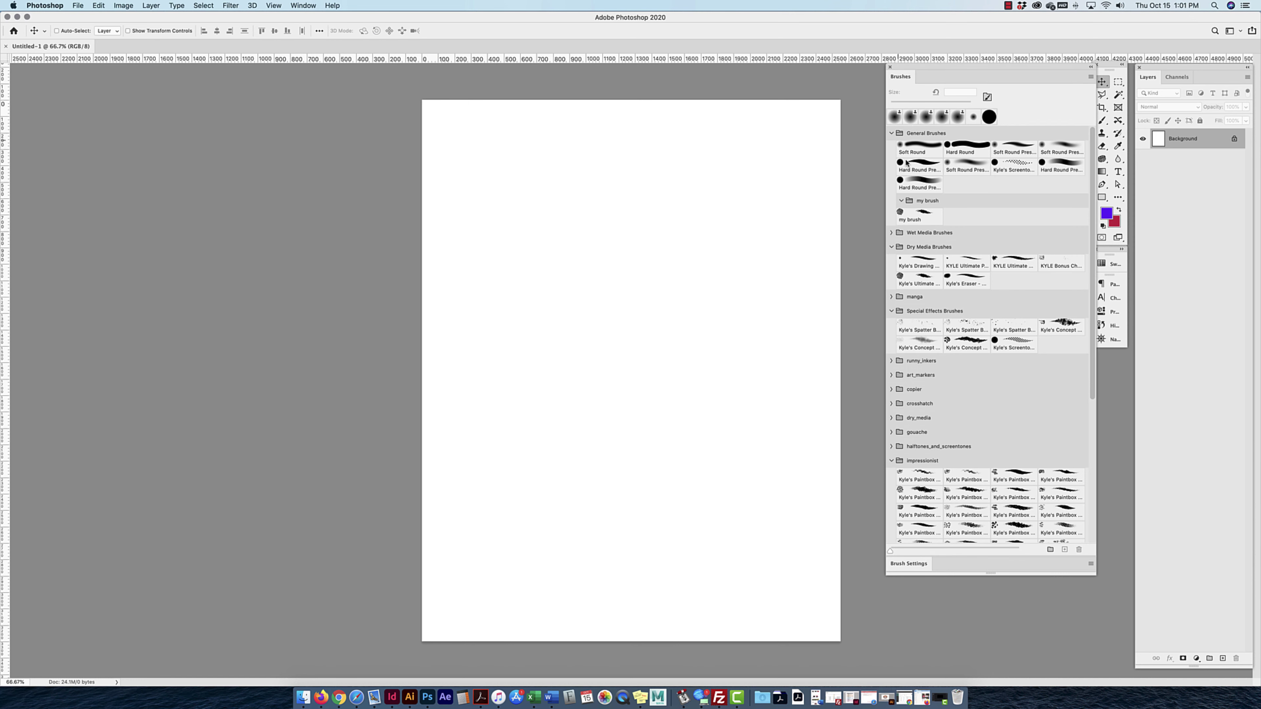
{"action": "left_click", "coordinate": [890, 68]}
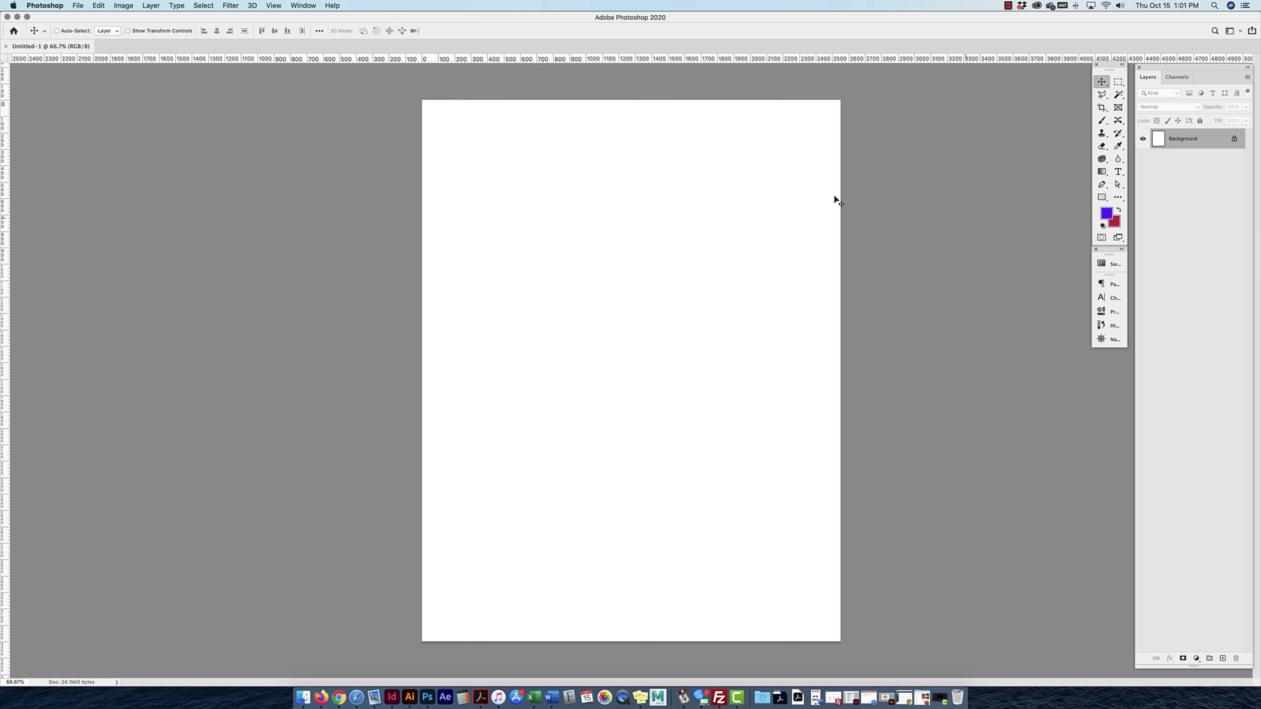
{"action": "left_click", "coordinate": [311, 5]}
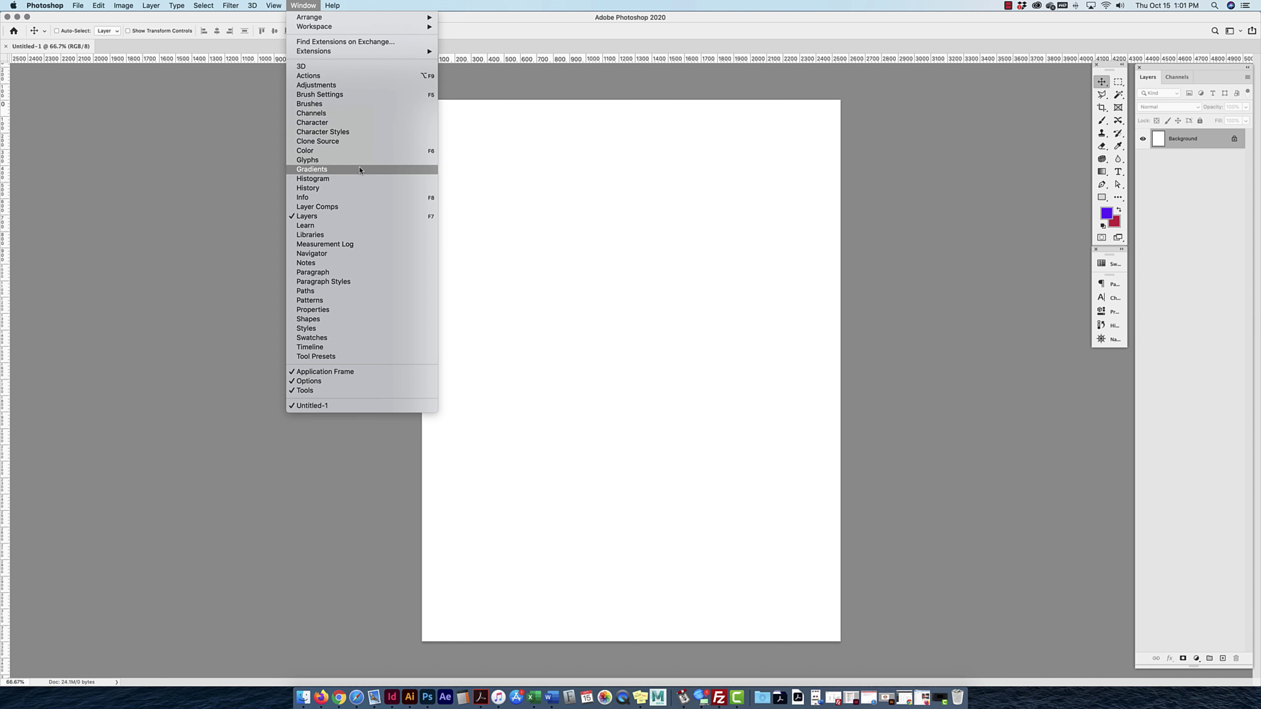
{"action": "left_click", "coordinate": [994, 324]}
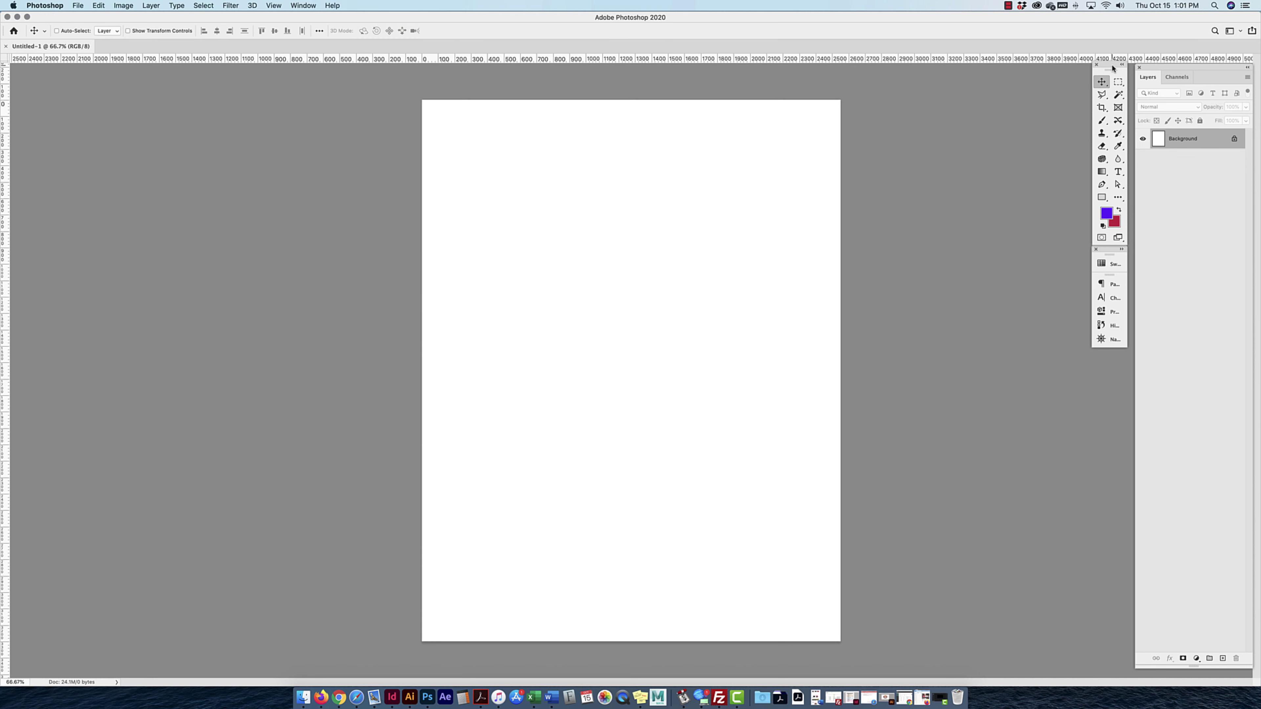
Line up the Tools panel and the collapsed panel dock with the Layers panel, and detach and close Channels.
{"action": "left_click_drag", "start_coordinate": [1114, 70], "coordinate": [1121, 73]}
{"action": "left_click_drag", "start_coordinate": [1095, 264], "coordinate": [1102, 267]}
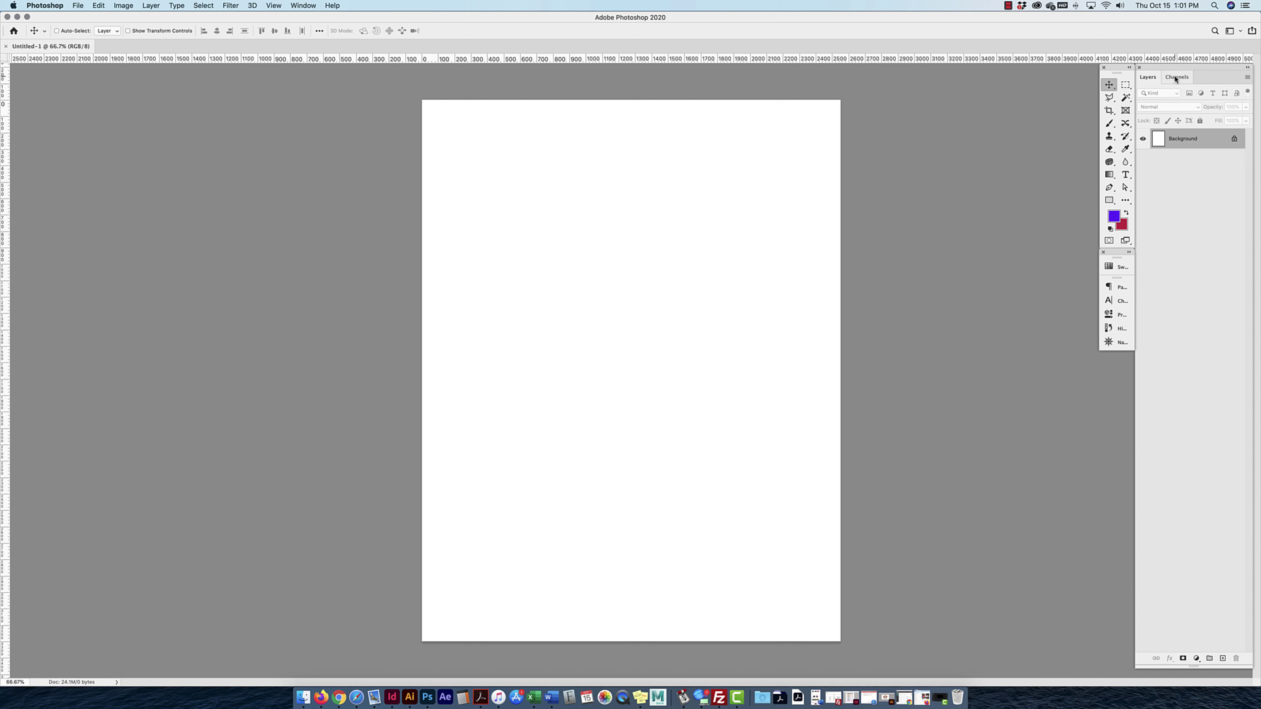
{"action": "left_click_drag", "start_coordinate": [1178, 77], "coordinate": [934, 133]}
{"action": "left_click", "coordinate": [942, 128]}
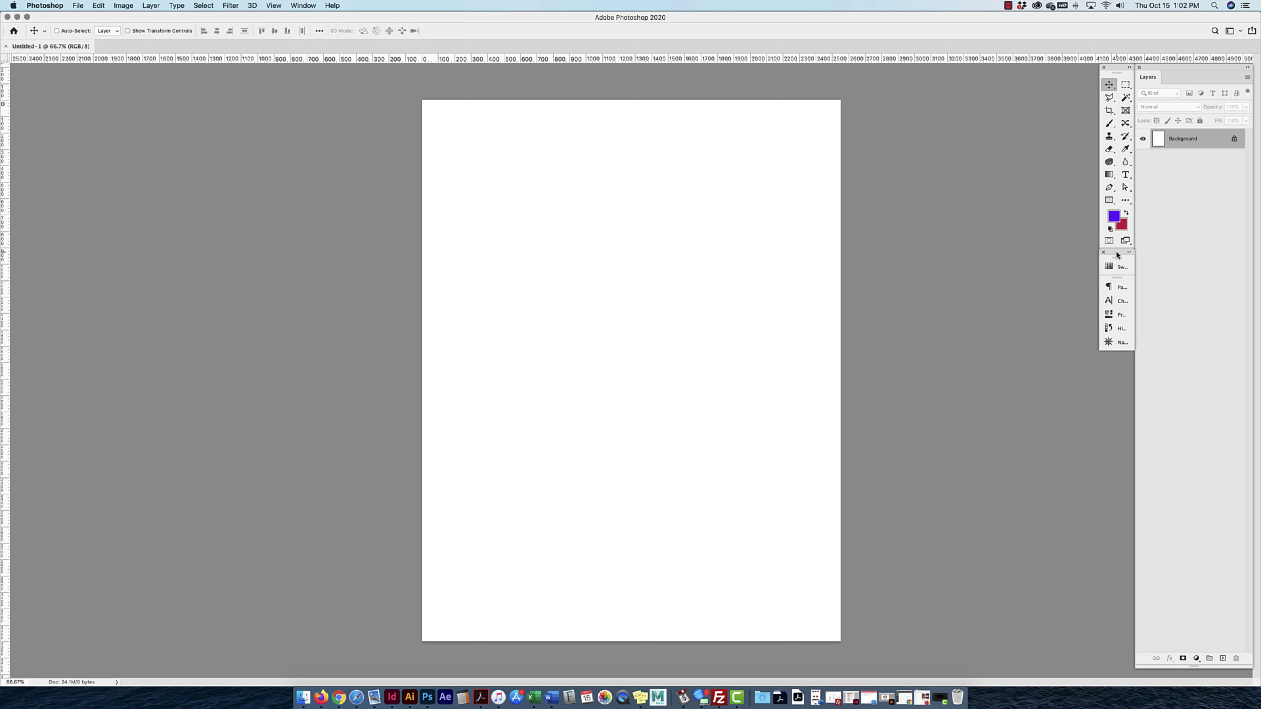
Expand the collapsed panel dock, minimize Swatches and place History last in its panel group.
{"action": "left_click", "coordinate": [1128, 253]}
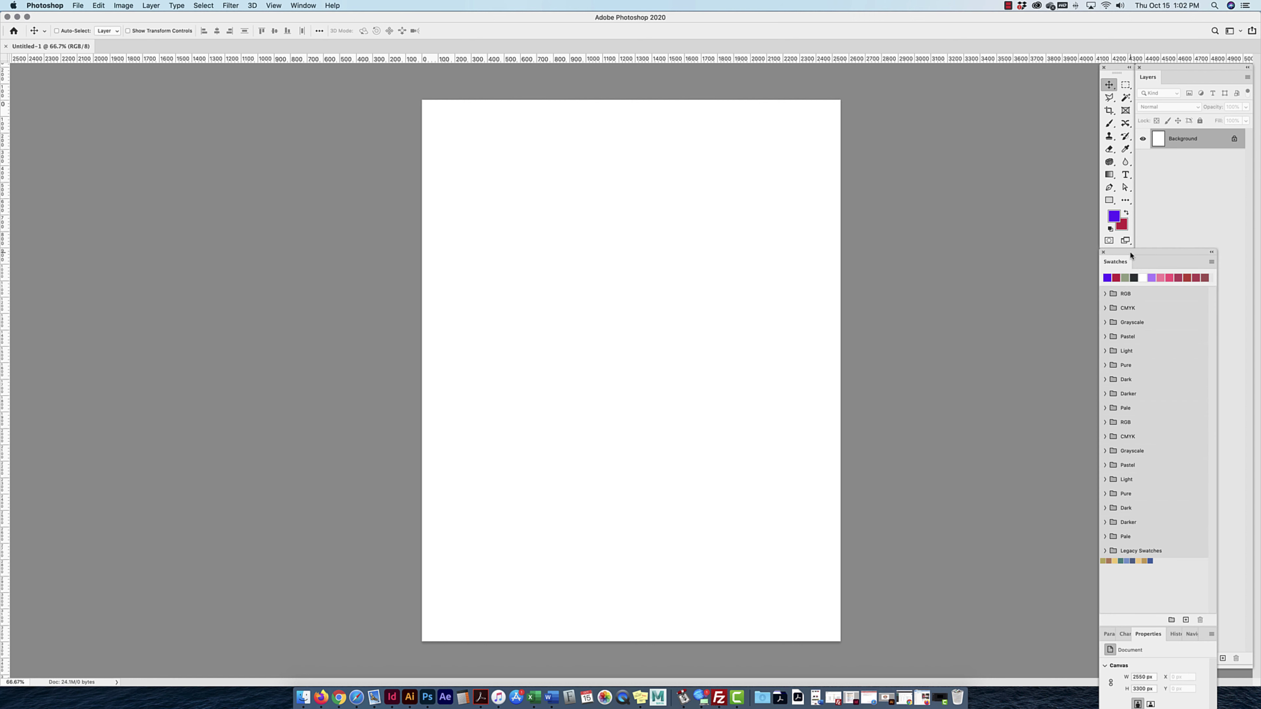
{"action": "double_click", "coordinate": [1121, 262]}
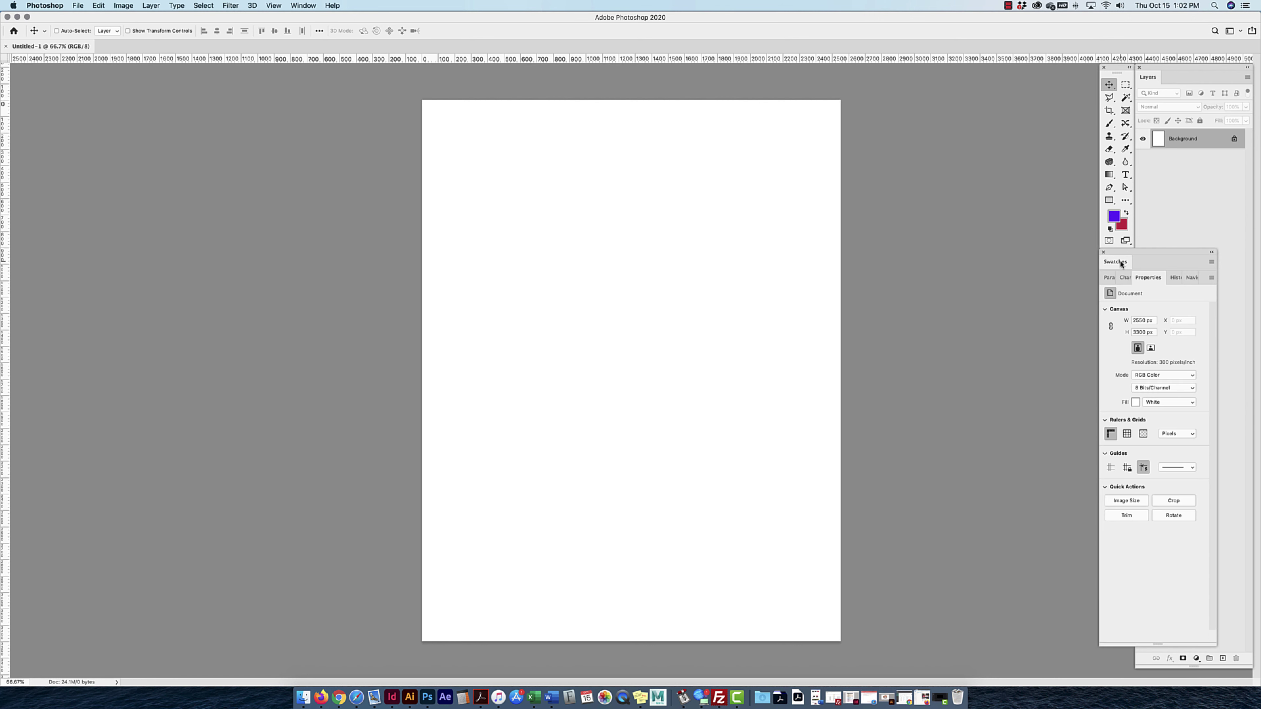
{"action": "mouse_move", "coordinate": [1173, 282]}
{"action": "left_mouse_down"}
{"action": "mouse_move", "coordinate": [985, 282]}
{"action": "mouse_move", "coordinate": [1195, 284]}
{"action": "left_mouse_up"}
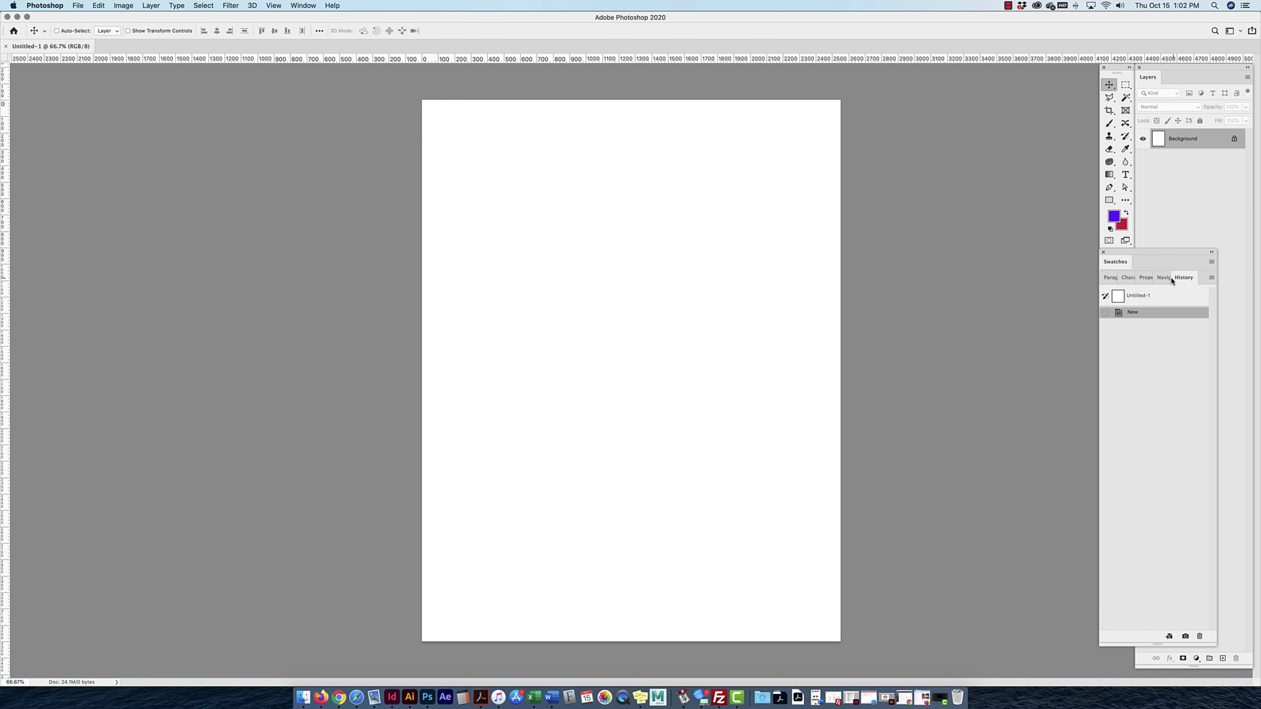
Remove Navigator from the panel group, bring the Character panel to the front and collapse the dock.
{"action": "left_click_drag", "start_coordinate": [1171, 281], "coordinate": [1002, 284]}
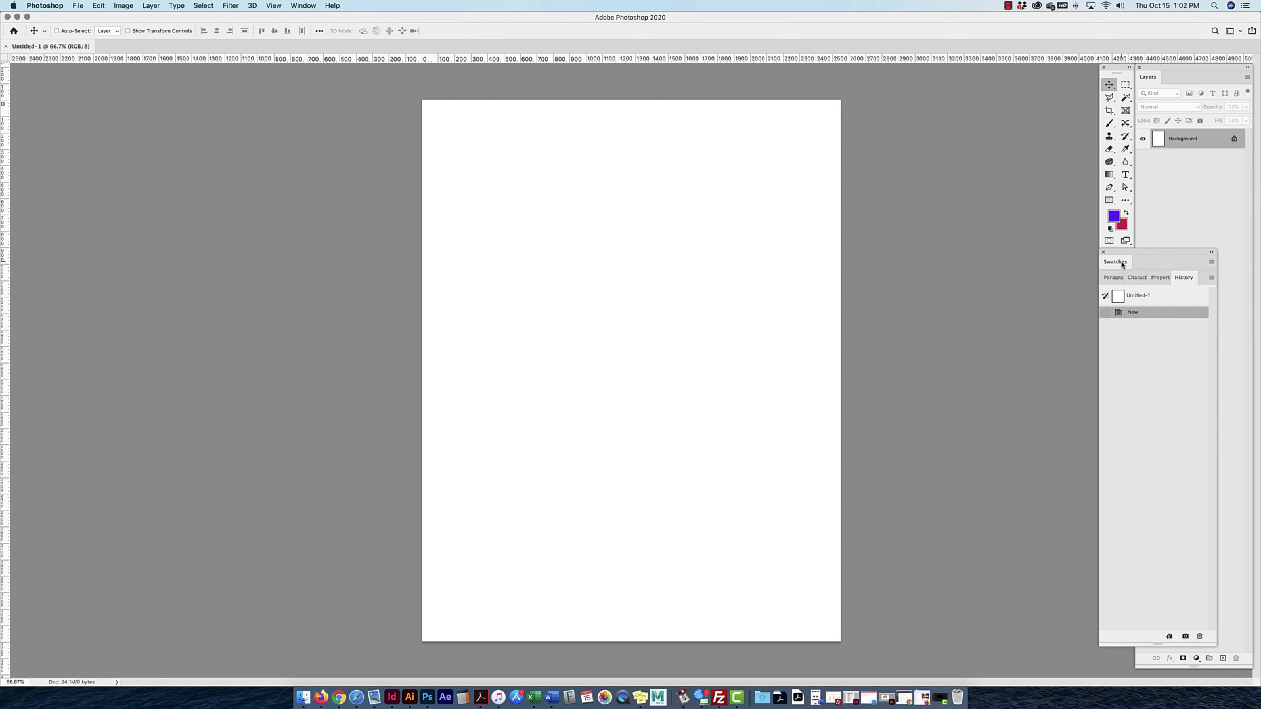
{"action": "left_click", "coordinate": [1141, 278]}
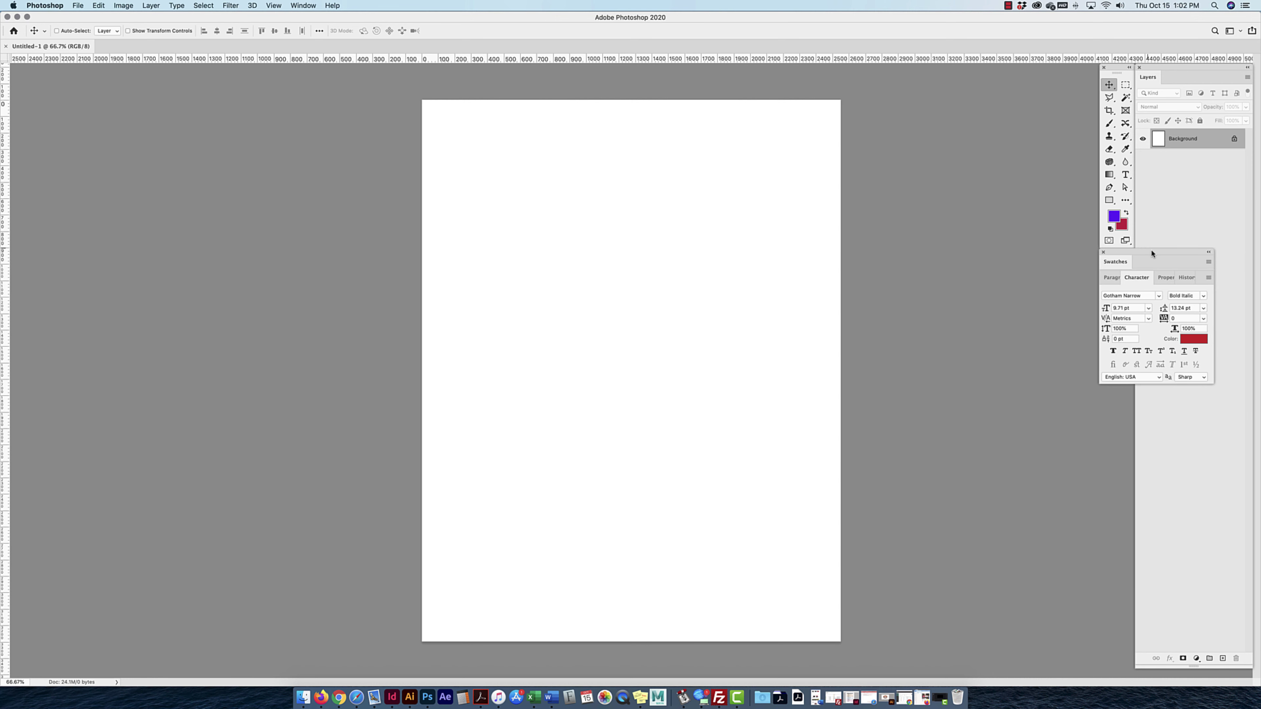
{"action": "left_click", "coordinate": [1209, 252]}
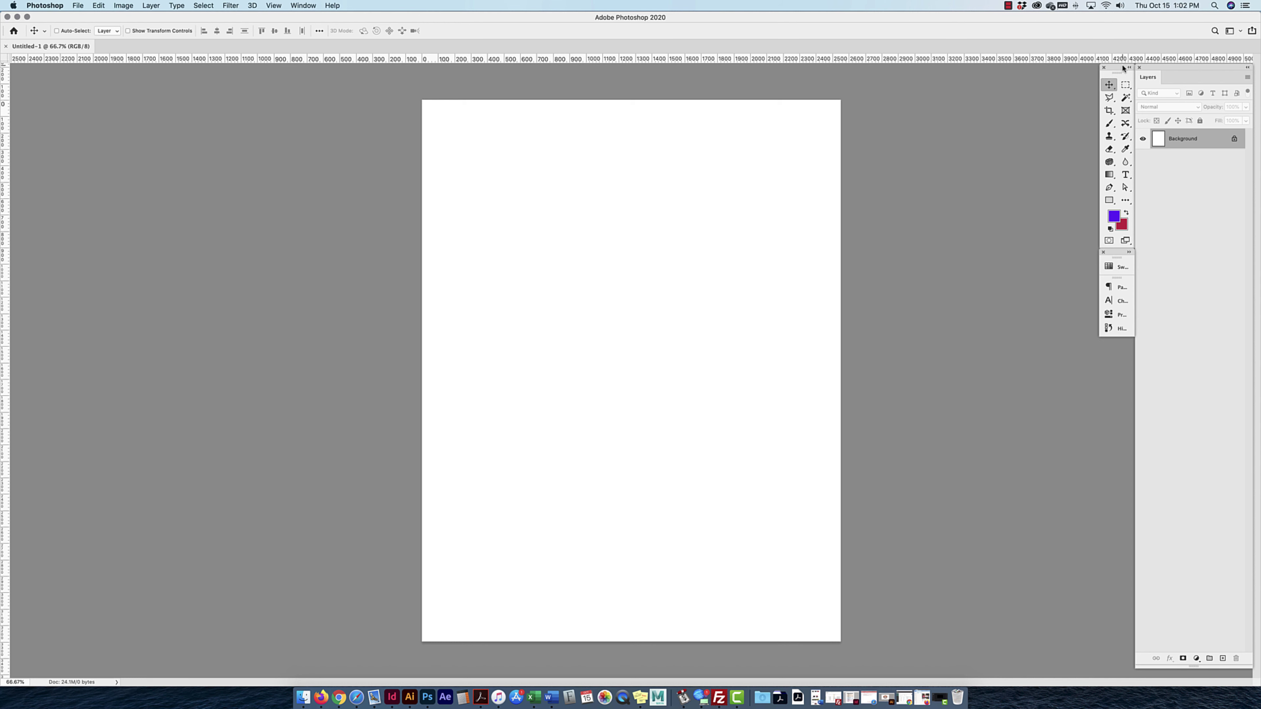
Detach the Tools panel from the other panels, reposition it beside the canvas and close it.
{"action": "left_click_drag", "start_coordinate": [1122, 69], "coordinate": [968, 128]}
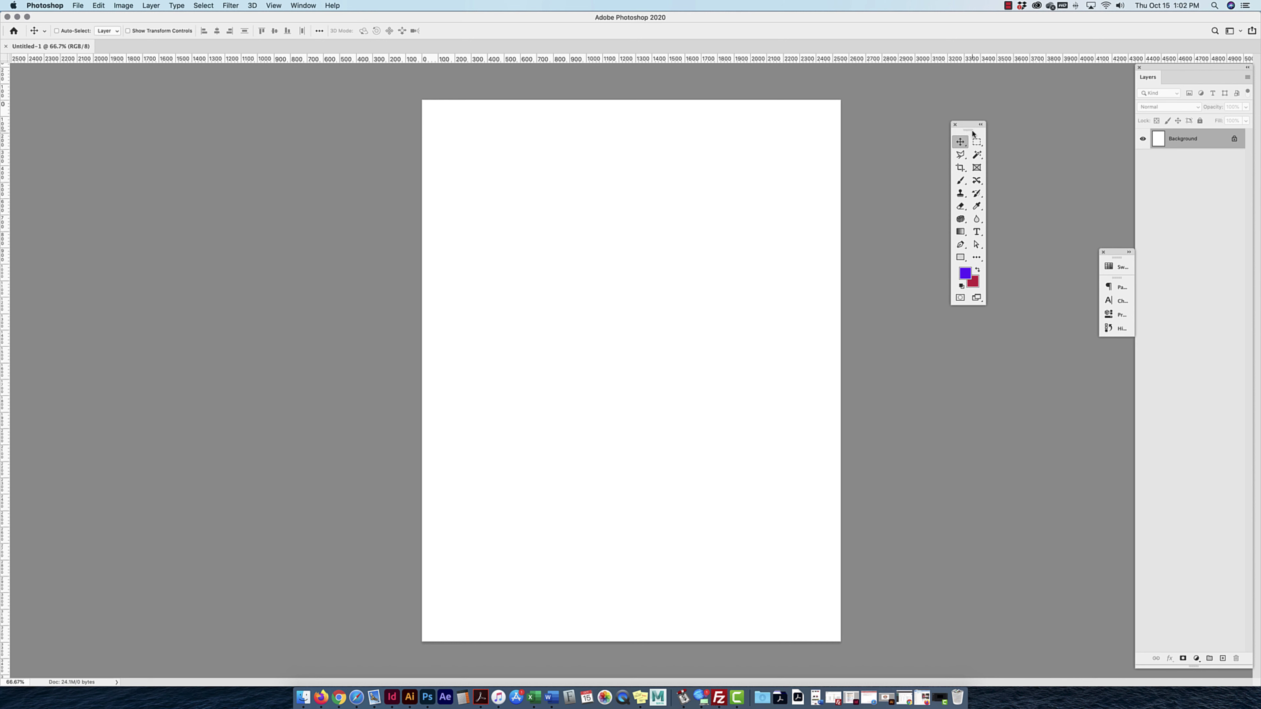
{"action": "mouse_move", "coordinate": [966, 133]}
{"action": "left_mouse_down"}
{"action": "mouse_move", "coordinate": [976, 129]}
{"action": "mouse_move", "coordinate": [966, 158]}
{"action": "mouse_move", "coordinate": [963, 124]}
{"action": "mouse_move", "coordinate": [988, 122]}
{"action": "mouse_move", "coordinate": [953, 125]}
{"action": "left_mouse_up"}
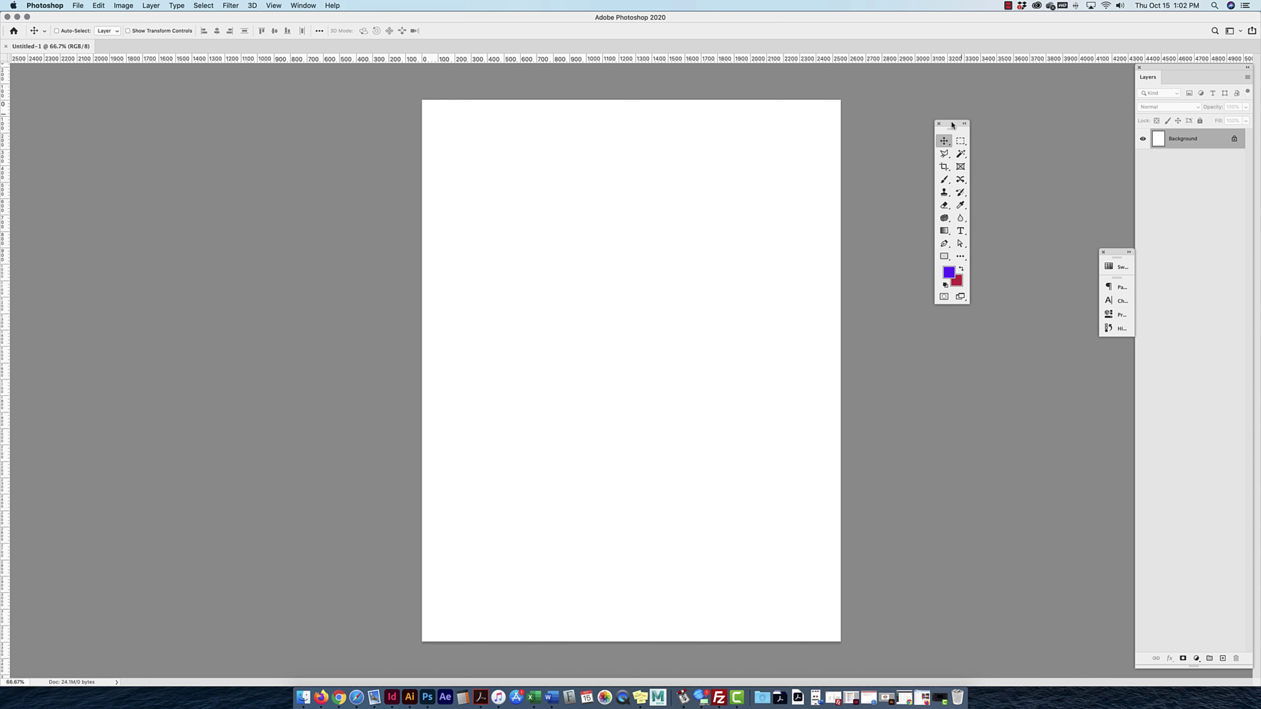
{"action": "left_click", "coordinate": [938, 124]}
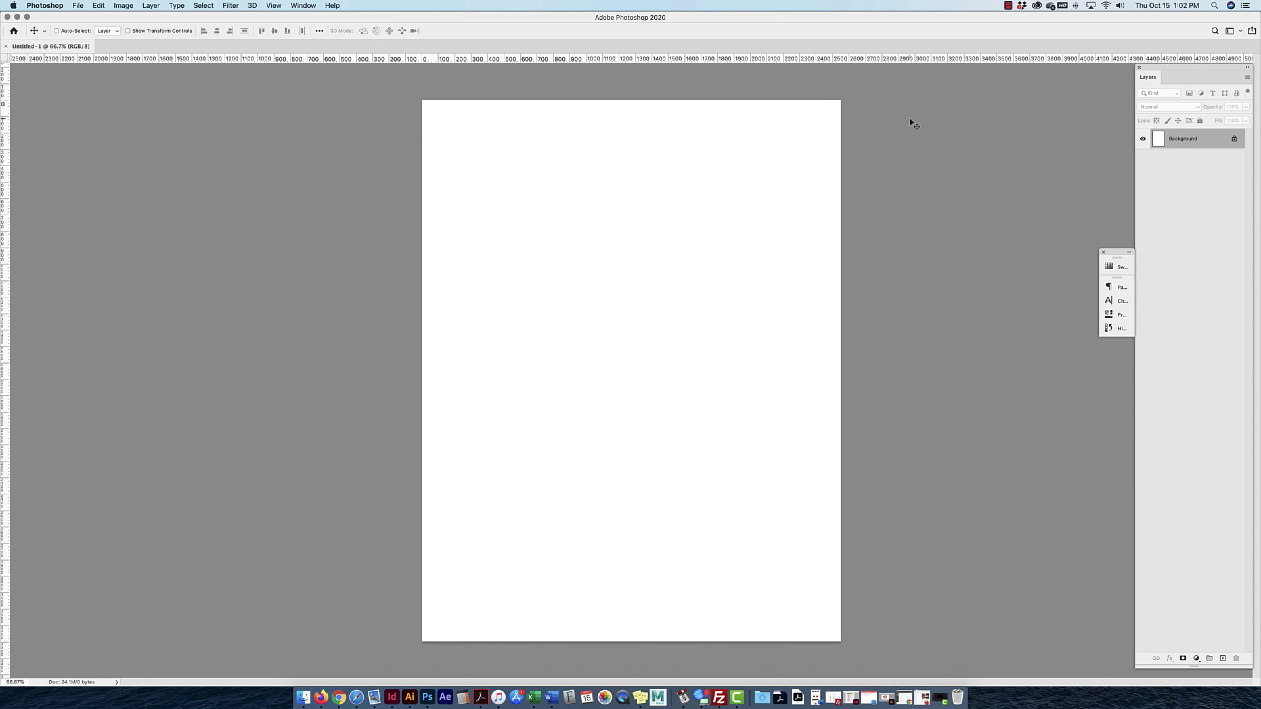
Show the Tools panel again and move it and the collapsed panel dock beside the canvas.
{"action": "left_click", "coordinate": [304, 5]}
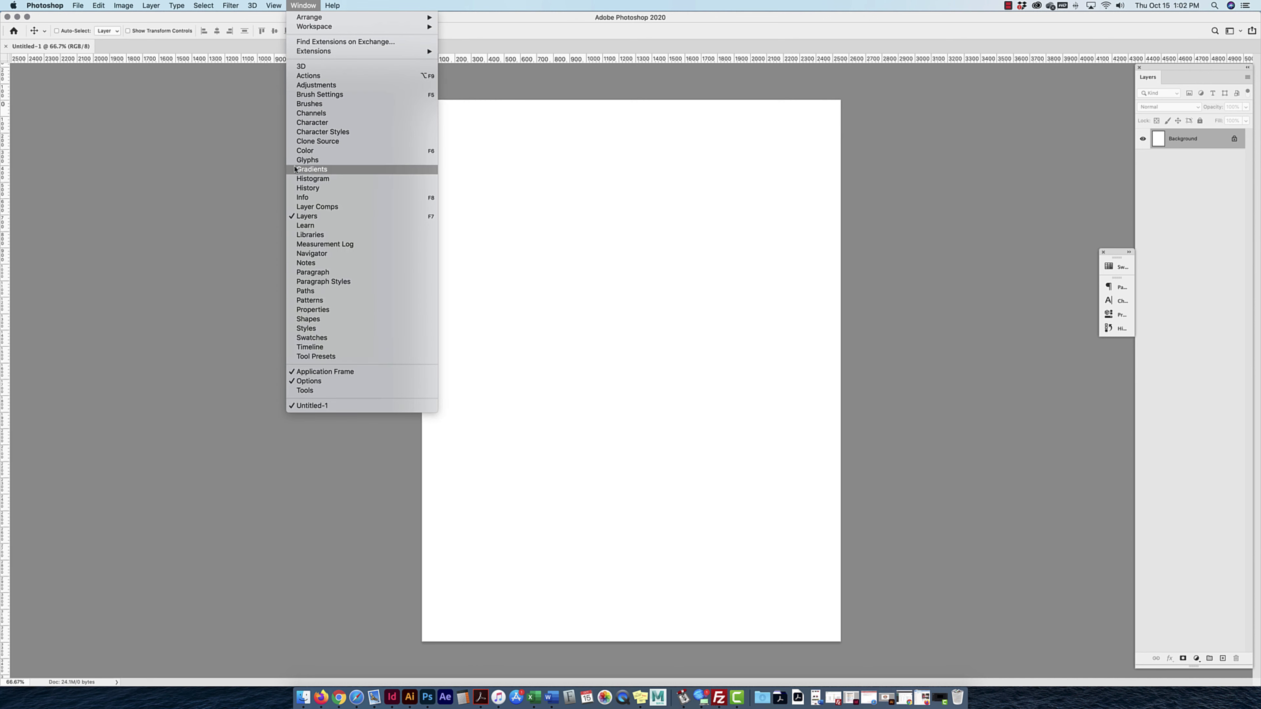
{"action": "left_click", "coordinate": [311, 392]}
{"action": "left_click_drag", "start_coordinate": [950, 127], "coordinate": [968, 100]}
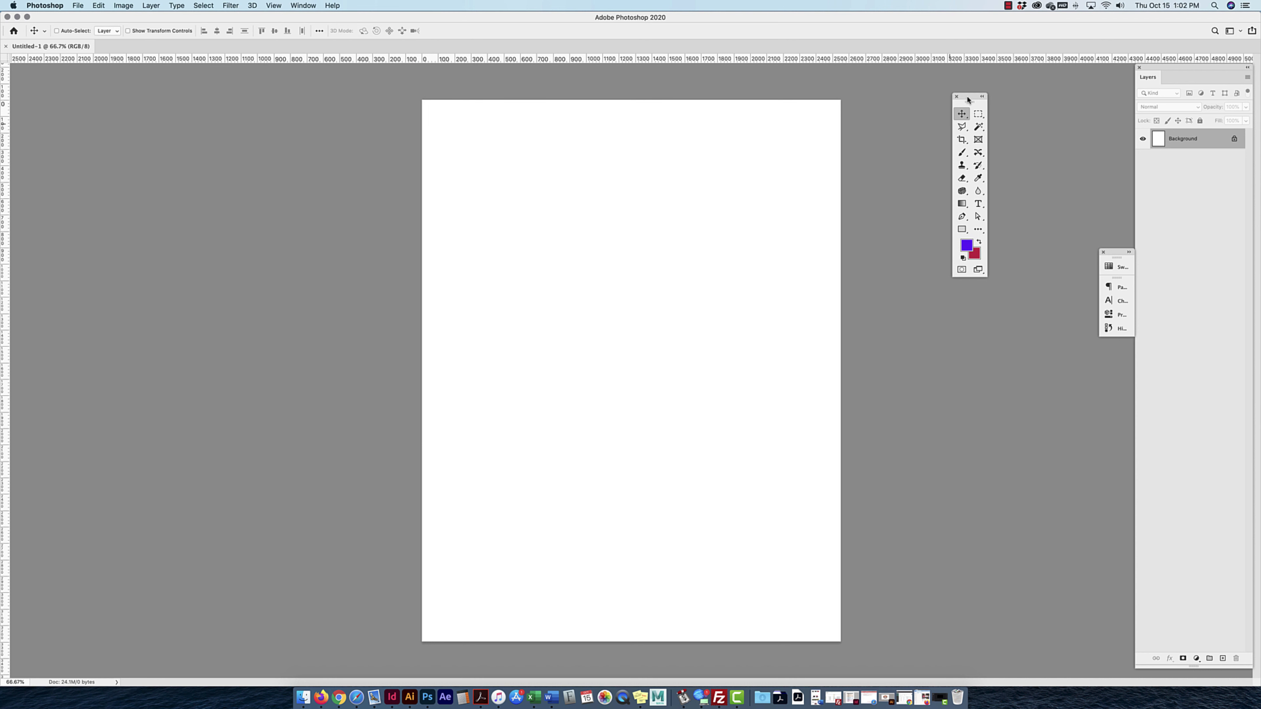
{"action": "left_click_drag", "start_coordinate": [1129, 254], "coordinate": [960, 320]}
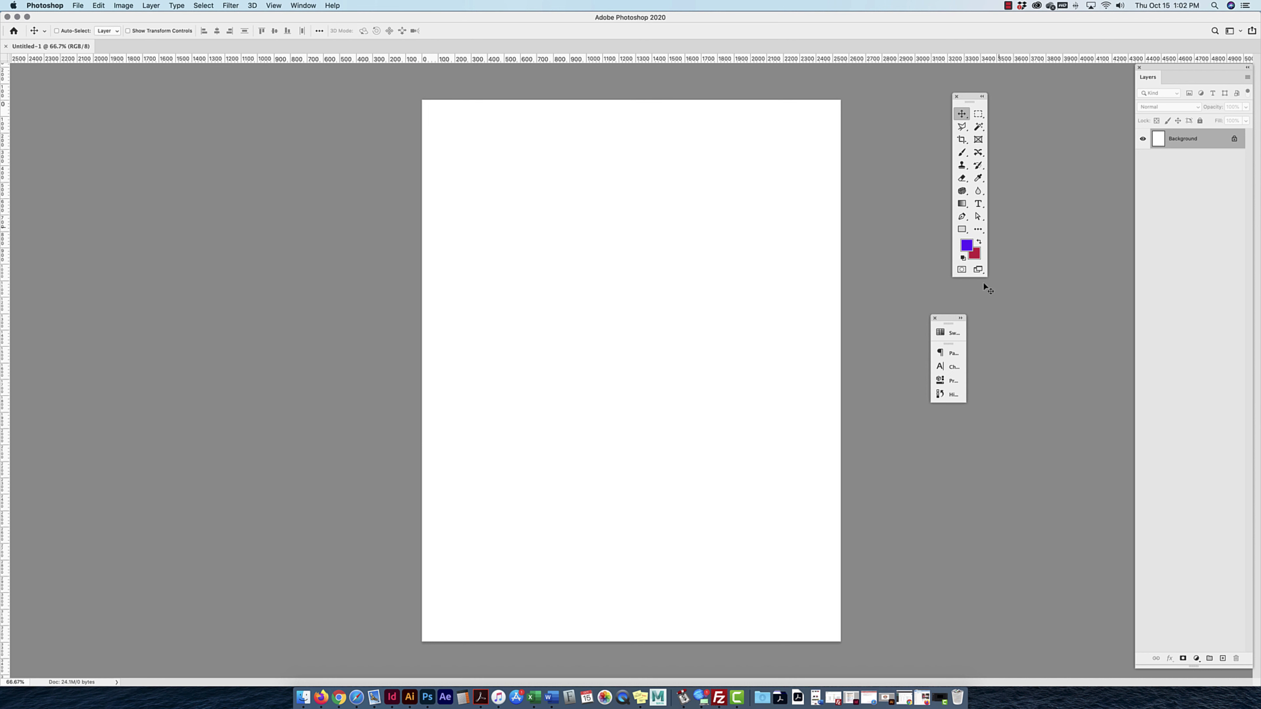
Switch the Tools panel to one column and back to two, and move Swatches into the Character panel's group.
{"action": "left_click", "coordinate": [984, 97]}
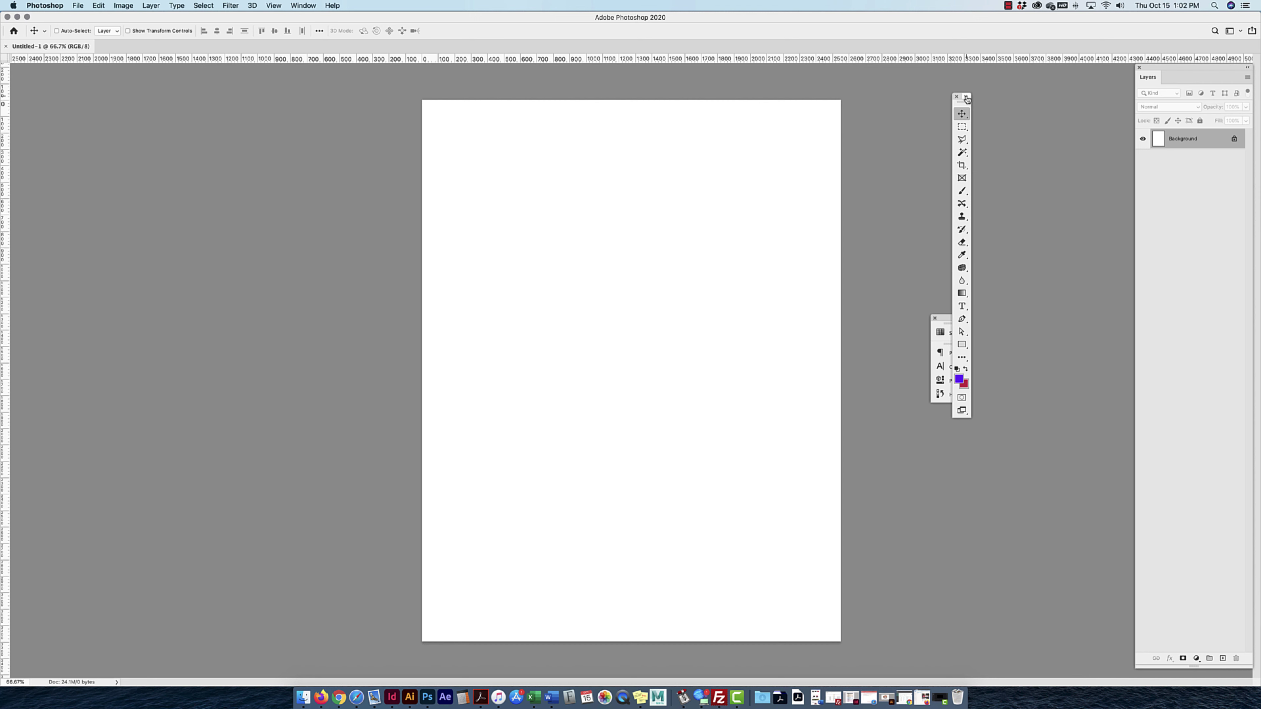
{"action": "left_click", "coordinate": [968, 100]}
{"action": "left_click", "coordinate": [949, 318]}
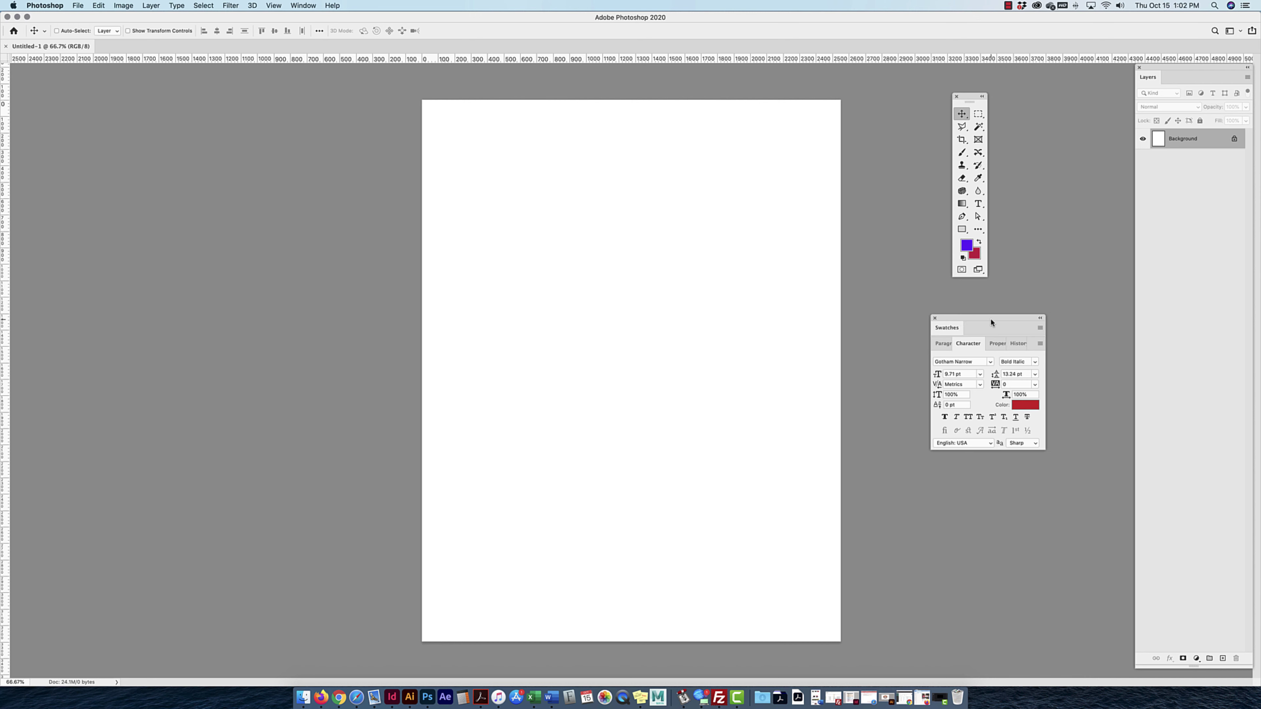
{"action": "left_click_drag", "start_coordinate": [949, 328], "coordinate": [1027, 288]}
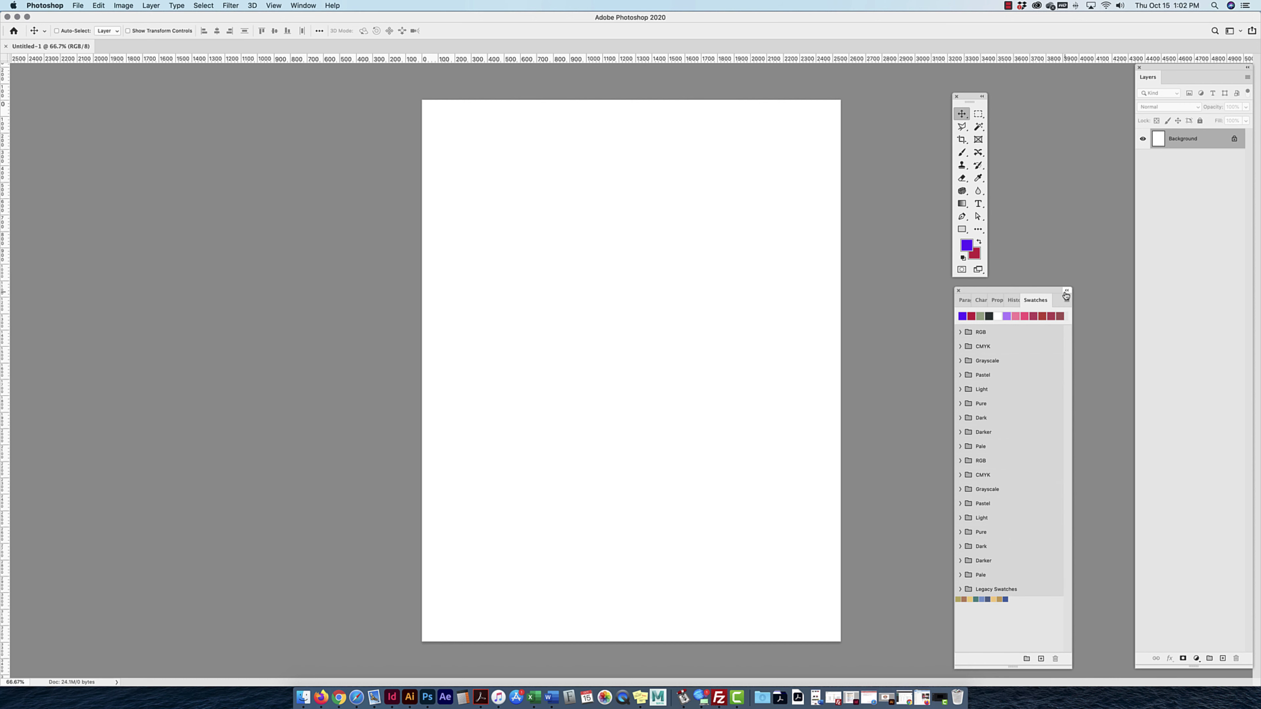
Collapse and re-expand the Swatches panel group, view its Paragraph and Character panels, and collapse it to icons again.
{"action": "left_click", "coordinate": [1067, 290]}
{"action": "left_click", "coordinate": [984, 291]}
{"action": "left_click", "coordinate": [963, 300]}
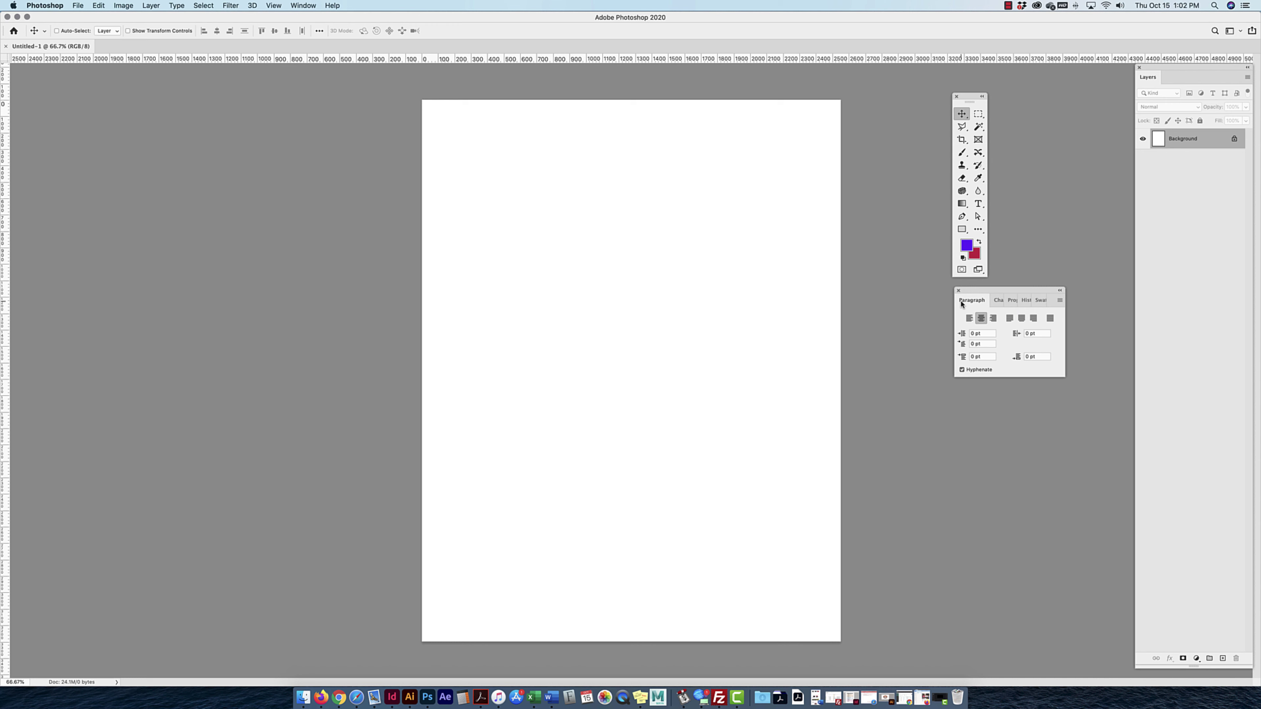
{"action": "left_click", "coordinate": [1002, 304]}
{"action": "left_click", "coordinate": [1060, 291]}
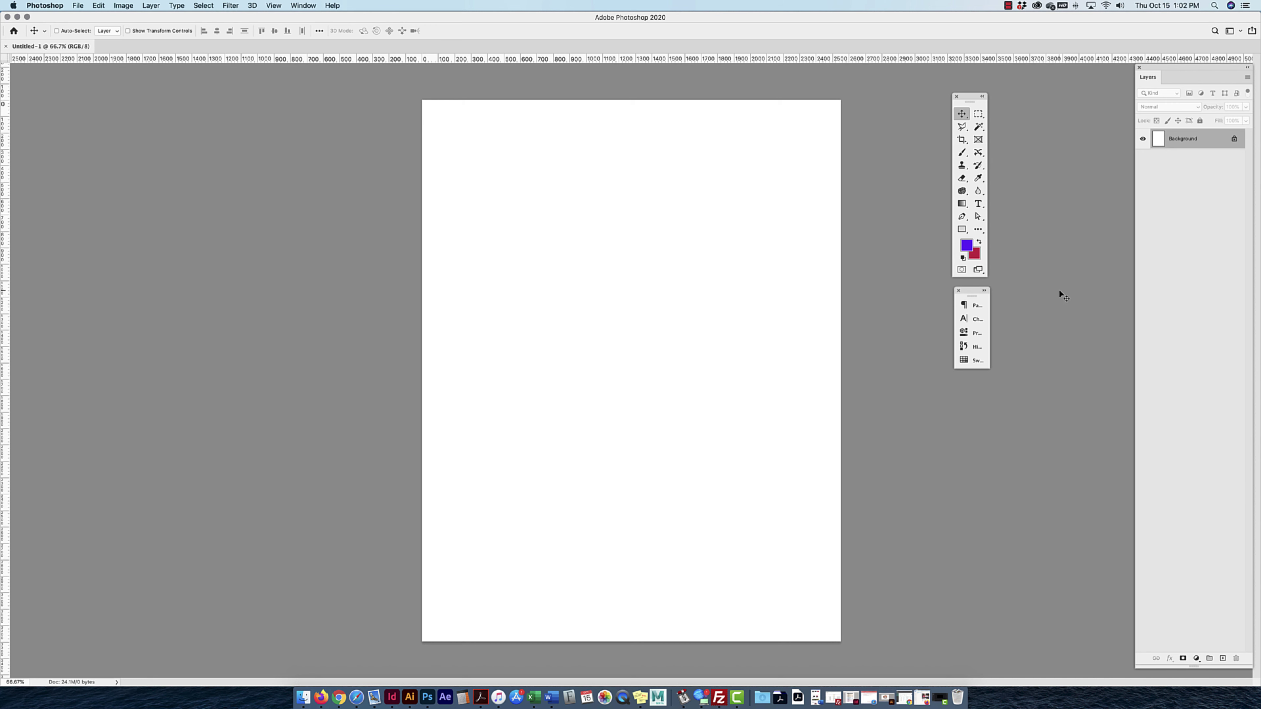
Separate the Paragraph and Character panels into their own floating group and expand it.
{"action": "left_click_drag", "start_coordinate": [979, 309], "coordinate": [979, 376]}
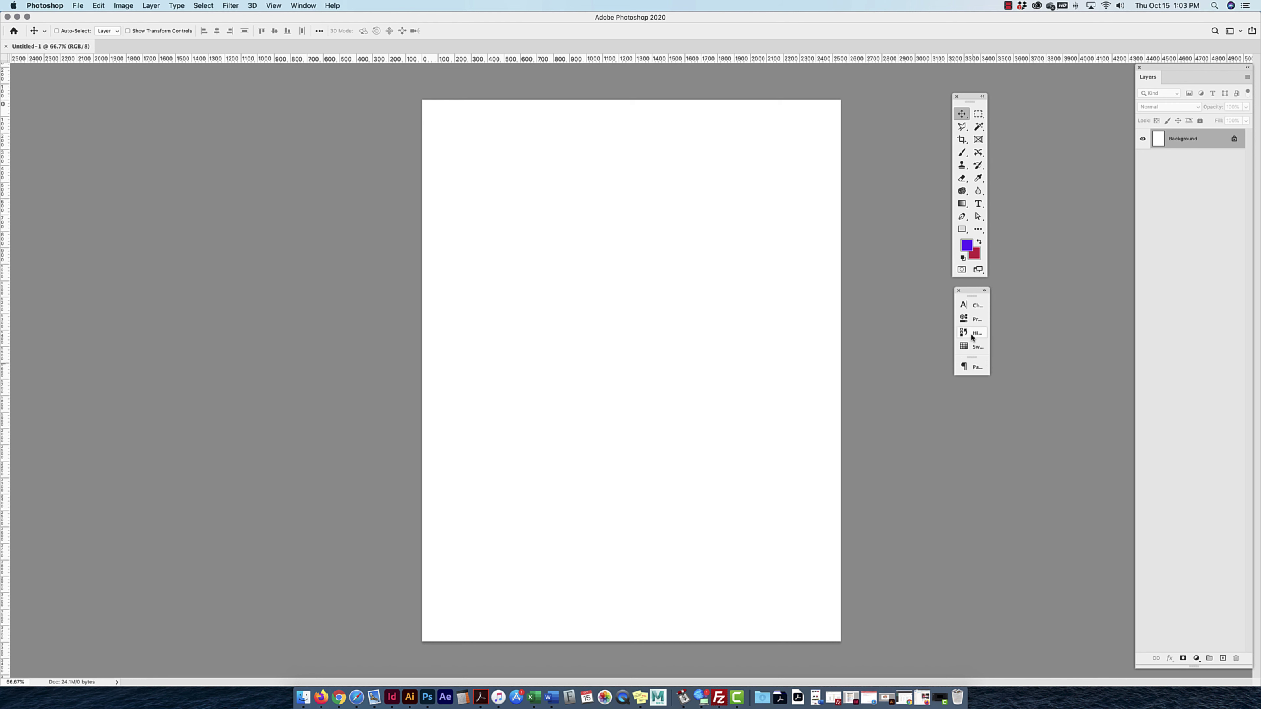
{"action": "left_click_drag", "start_coordinate": [976, 308], "coordinate": [1012, 402]}
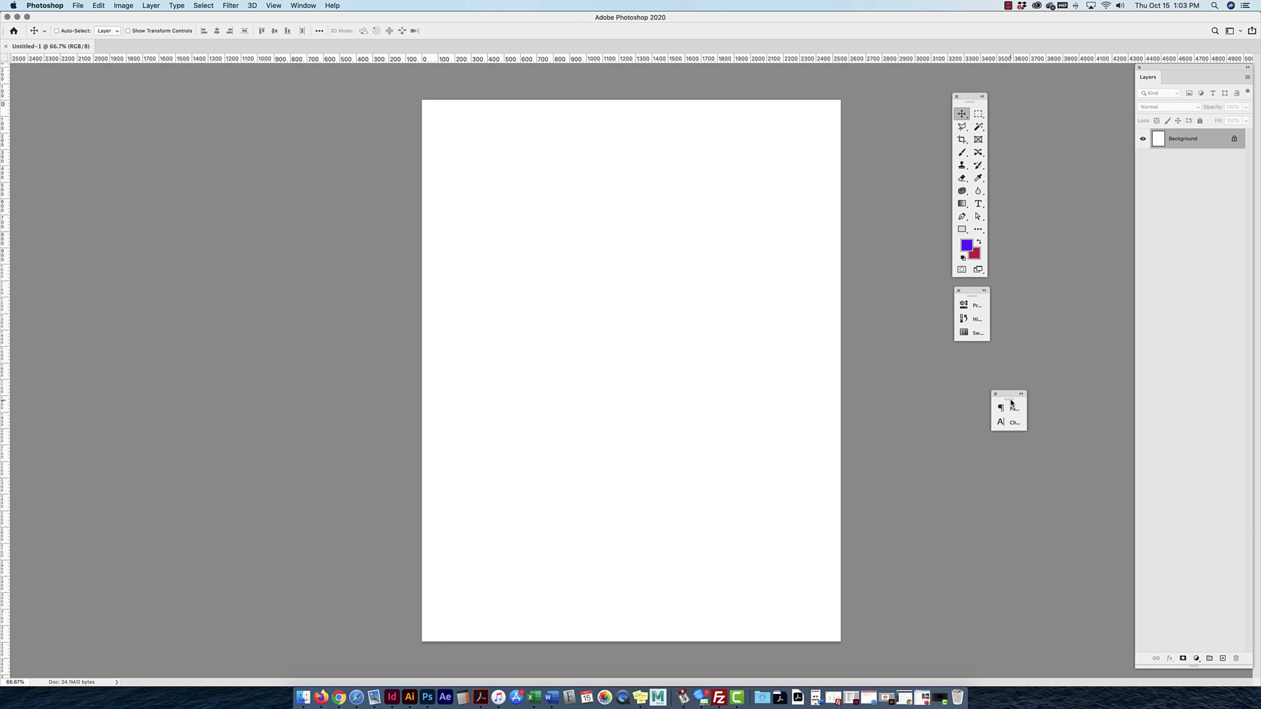
{"action": "left_click", "coordinate": [1022, 393]}
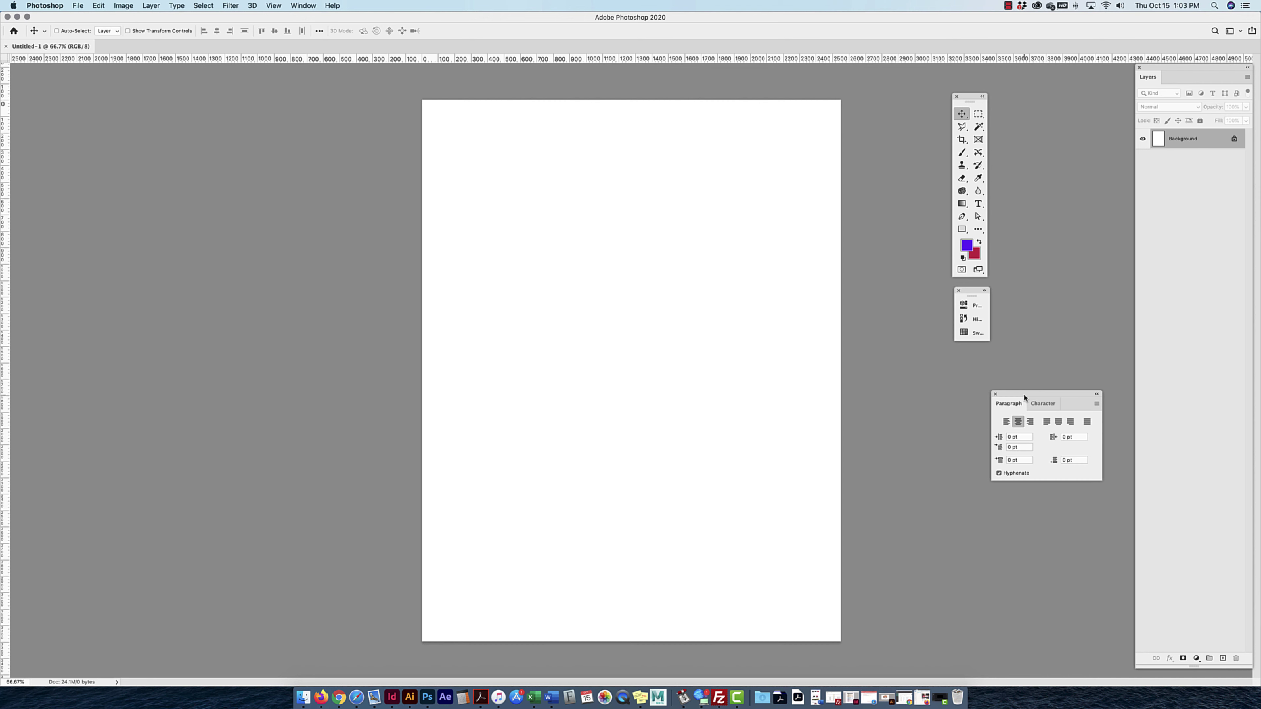
Move the Paragraph and Character group just below the collapsed Properties group and bring the Character panel to the front.
{"action": "left_click", "coordinate": [984, 290]}
{"action": "left_click", "coordinate": [1066, 290]}
{"action": "left_click_drag", "start_coordinate": [1042, 398], "coordinate": [975, 366]}
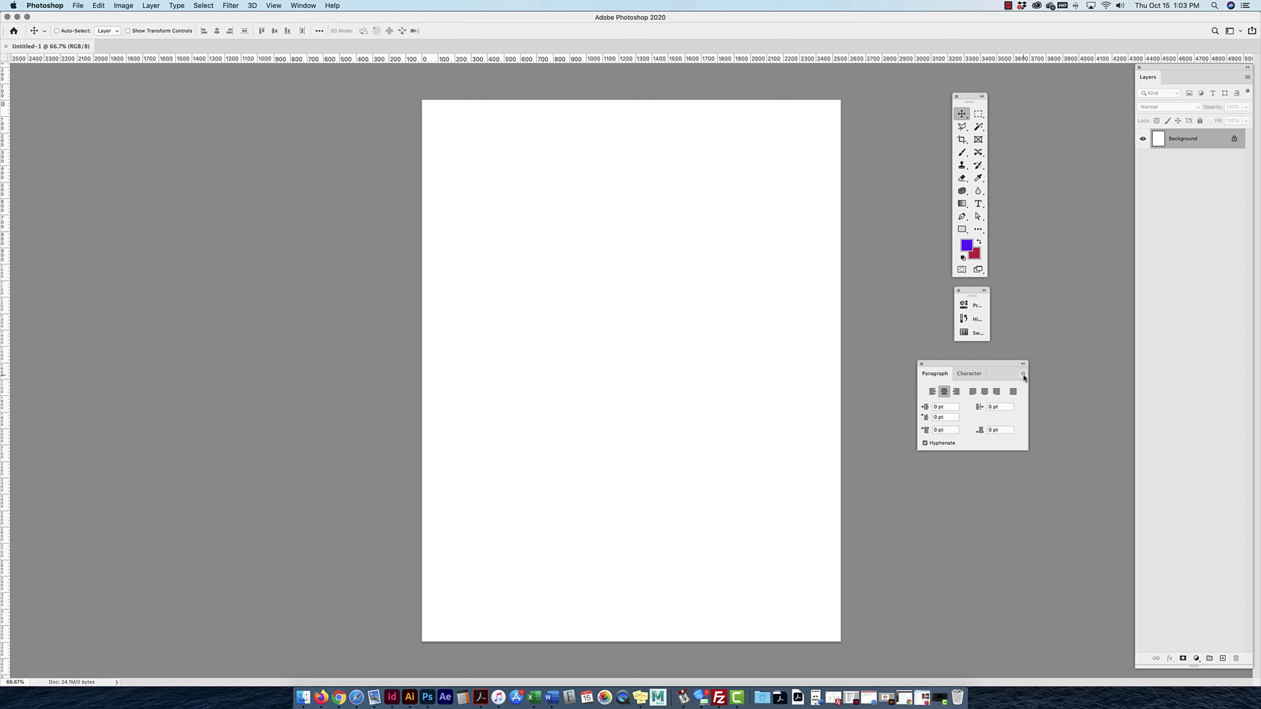
{"action": "left_click", "coordinate": [1023, 375]}
{"action": "left_click", "coordinate": [984, 375]}
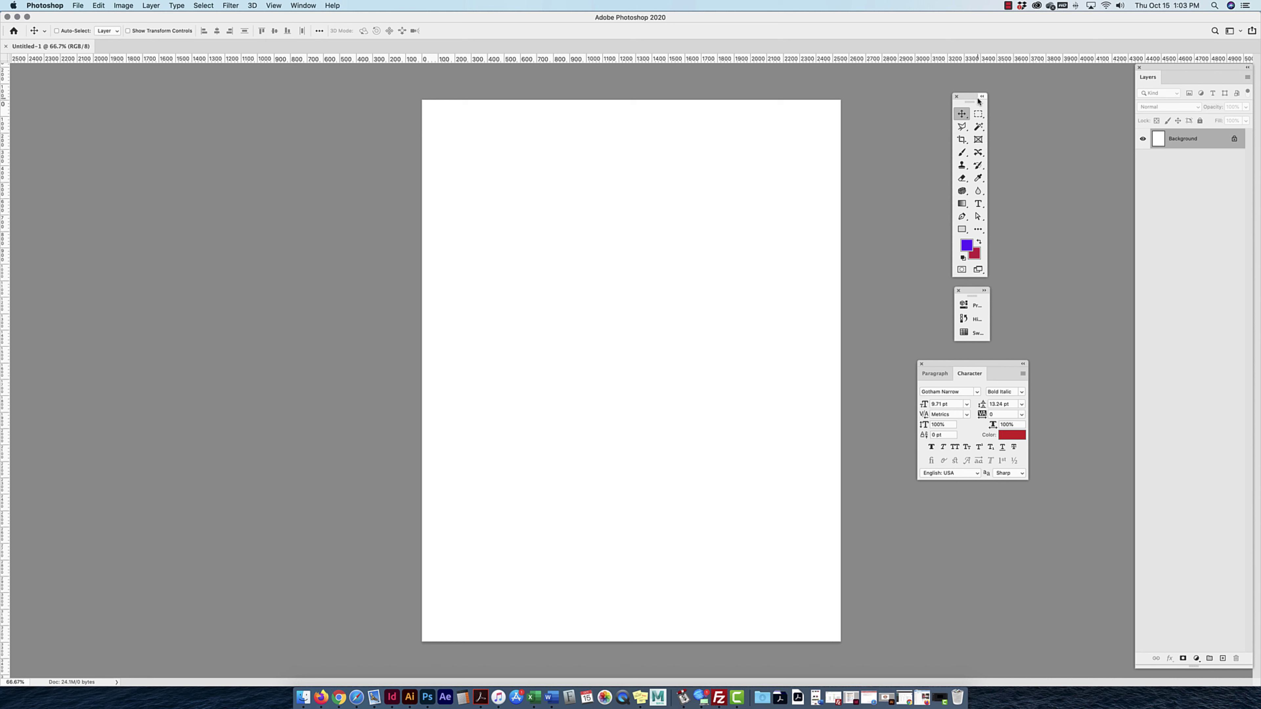
Place a Lorem Ipsum text layer in the page's upper-left area and show its Properties panel clear of the Character panel.
{"action": "left_click", "coordinate": [978, 204]}
{"action": "left_click", "coordinate": [533, 222]}
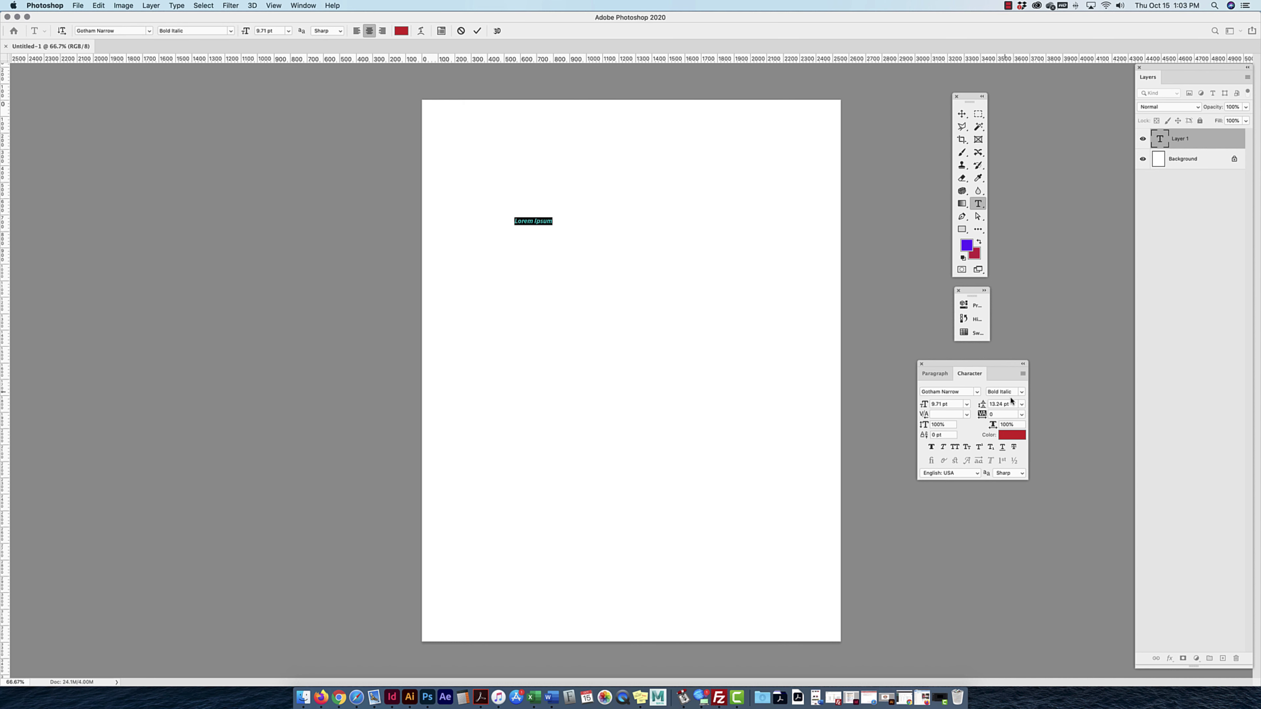
{"action": "left_click", "coordinate": [977, 308]}
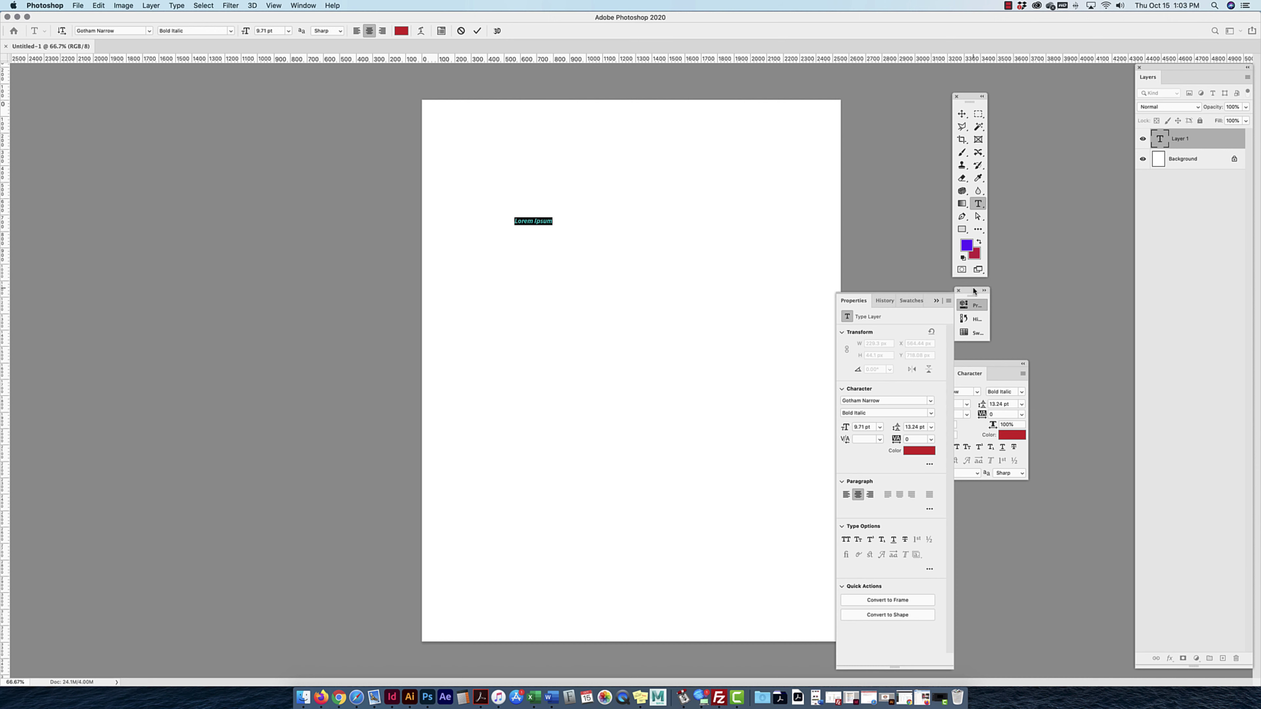
{"action": "left_click_drag", "start_coordinate": [971, 296], "coordinate": [926, 281]}
{"action": "left_click", "coordinate": [927, 293]}
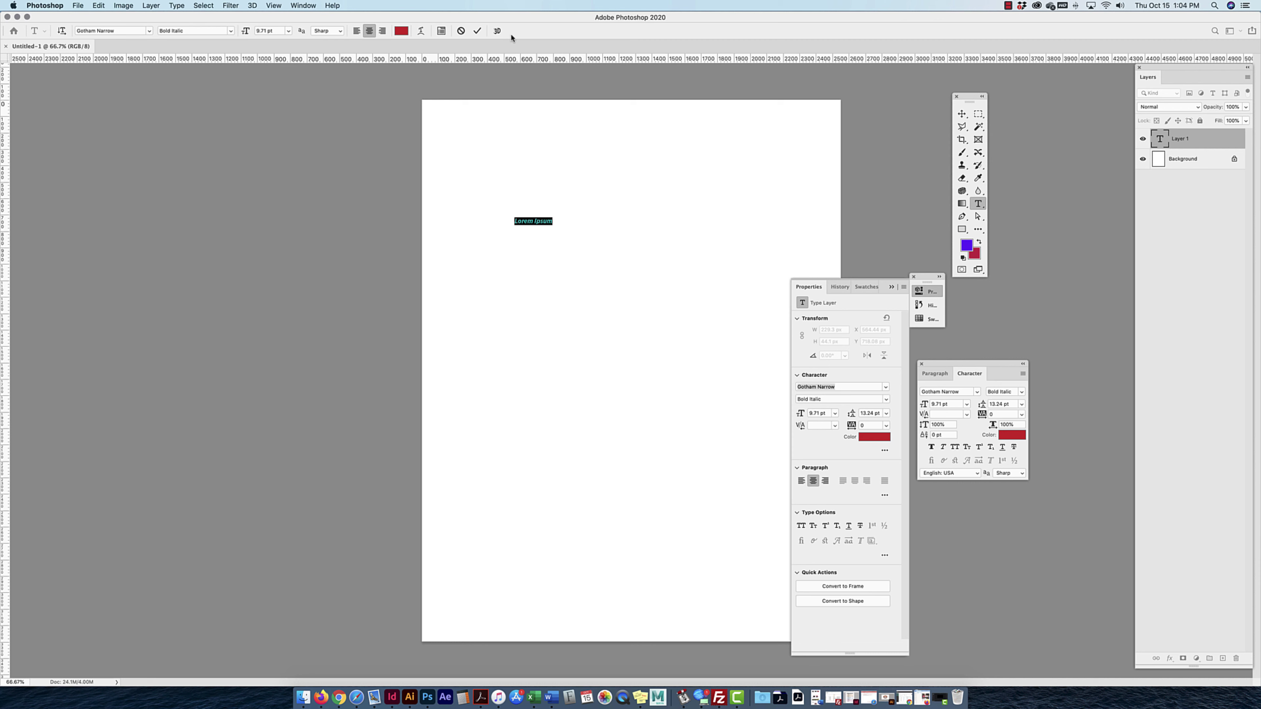
Look through the font setting in Properties and the History and Swatches panels, and collapse the group.
{"action": "left_click", "coordinate": [827, 388]}
{"action": "left_click", "coordinate": [837, 287]}
{"action": "left_click", "coordinate": [867, 287]}
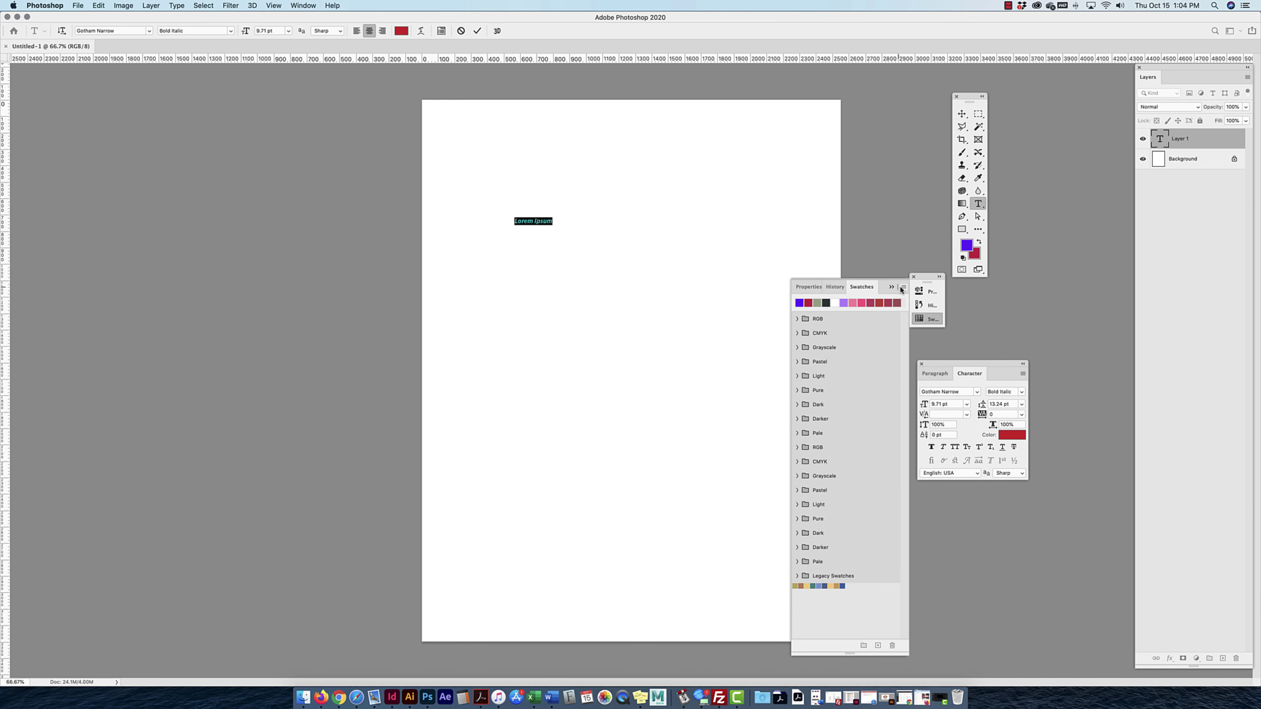
{"action": "left_click", "coordinate": [904, 287]}
{"action": "left_click", "coordinate": [904, 288]}
{"action": "left_click", "coordinate": [891, 287]}
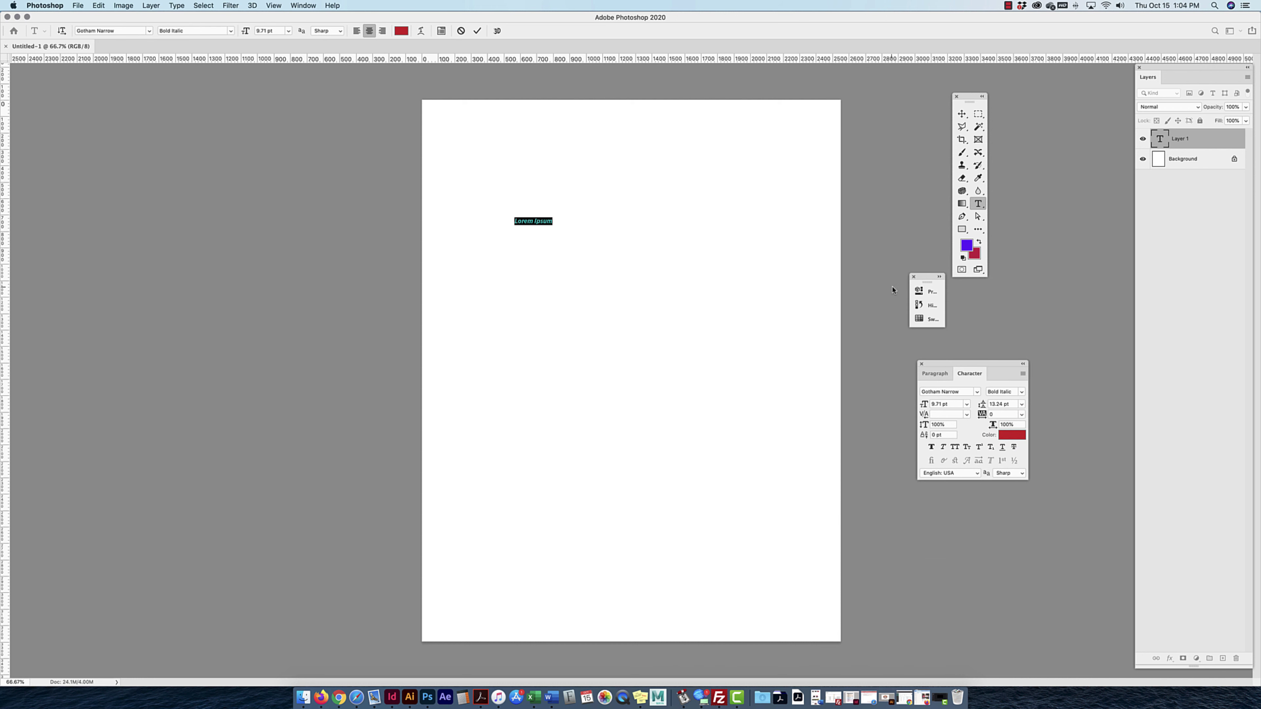
Stack the Tools panel, the Properties group and the collapsed Paragraph and Character group alongside the Layers panel.
{"action": "left_click_drag", "start_coordinate": [921, 279], "coordinate": [1112, 303]}
{"action": "left_click_drag", "start_coordinate": [970, 97], "coordinate": [1117, 70]}
{"action": "left_click_drag", "start_coordinate": [1119, 301], "coordinate": [1121, 256]}
{"action": "left_click_drag", "start_coordinate": [974, 367], "coordinate": [1079, 312]}
{"action": "left_click", "coordinate": [1129, 310]}
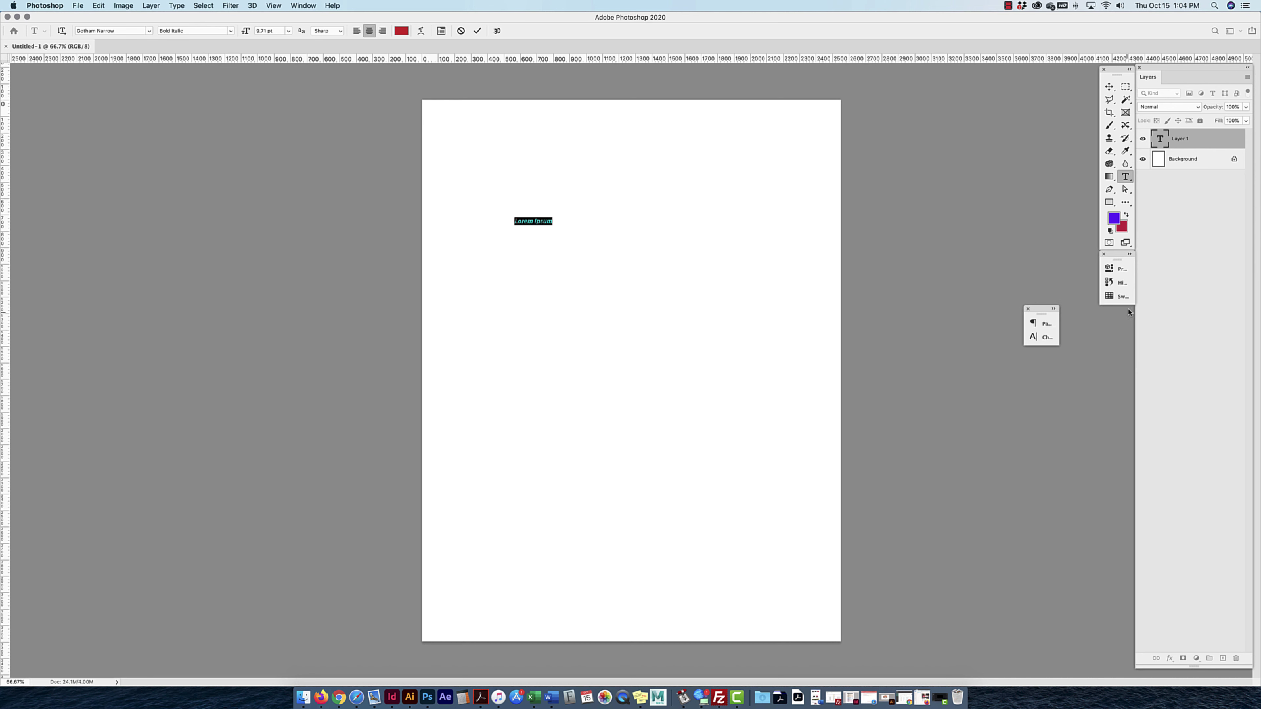
{"action": "left_click_drag", "start_coordinate": [1043, 309], "coordinate": [1116, 314]}
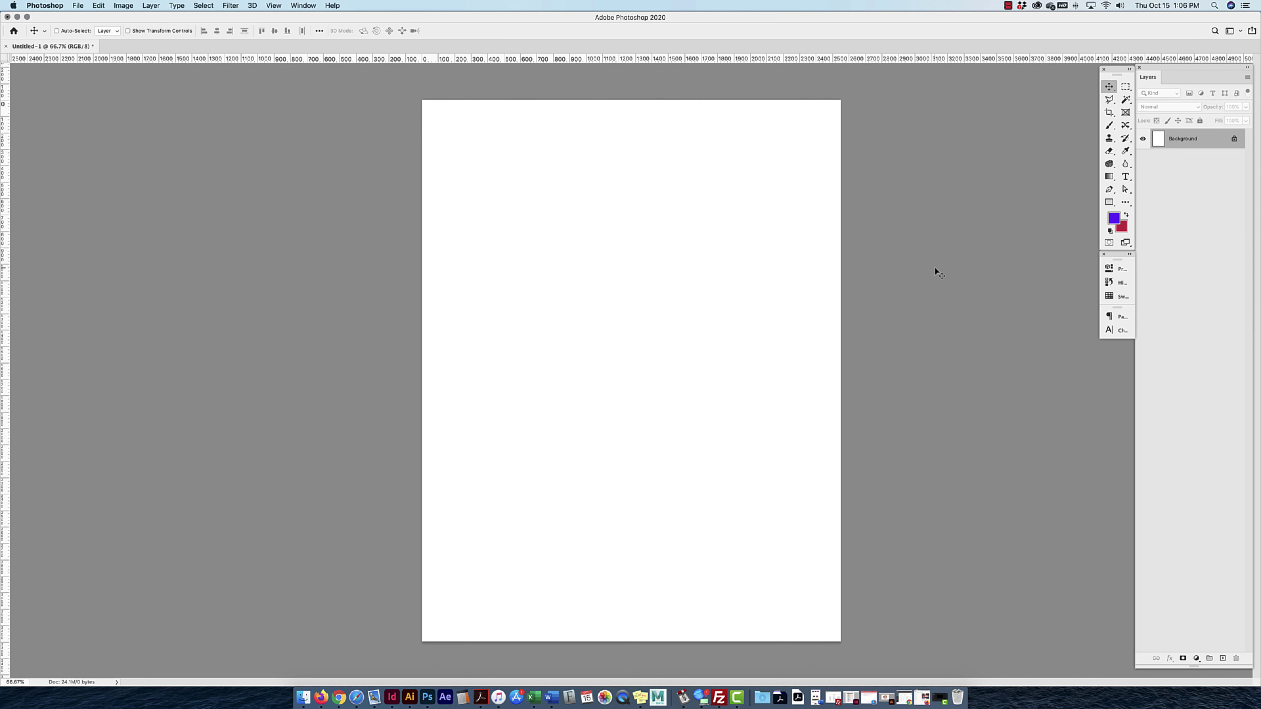
Pull the Tools panel out beside the canvas and switch it between one and two columns, ending with two.
{"action": "left_click_drag", "start_coordinate": [1117, 74], "coordinate": [901, 154]}
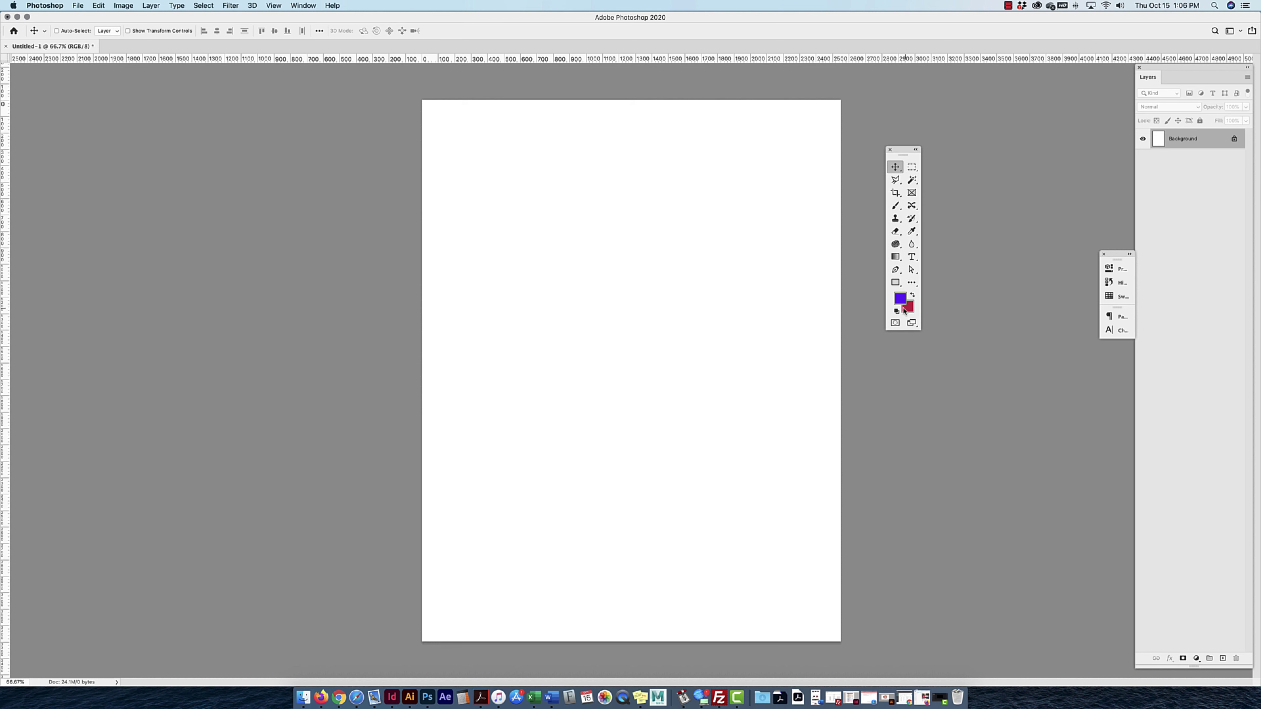
{"action": "left_click", "coordinate": [916, 149]}
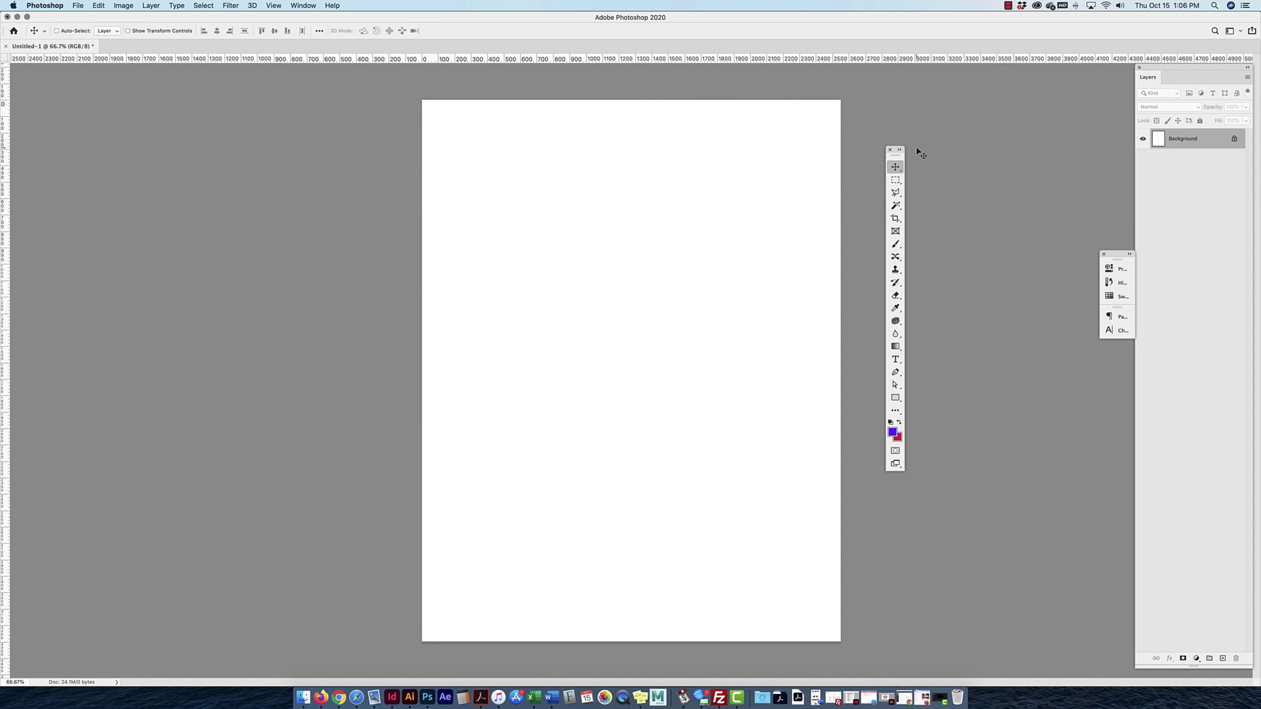
{"action": "left_click", "coordinate": [900, 150]}
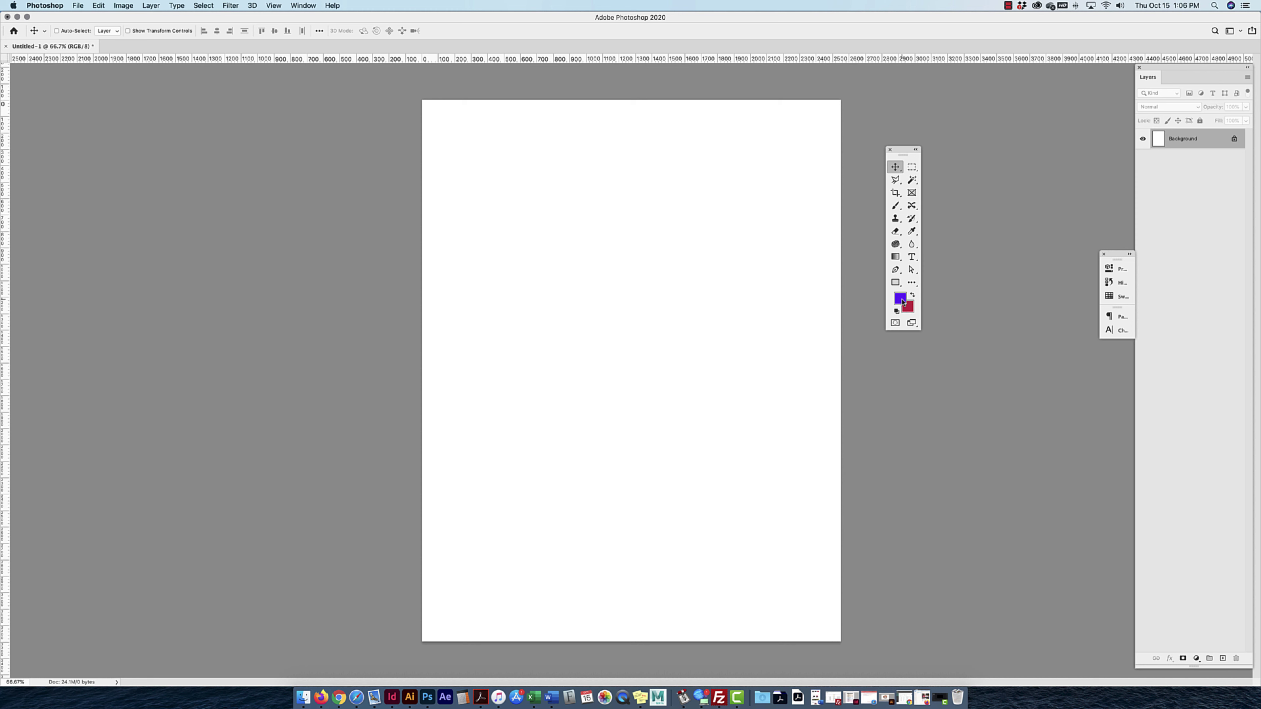
{"action": "left_click", "coordinate": [916, 149]}
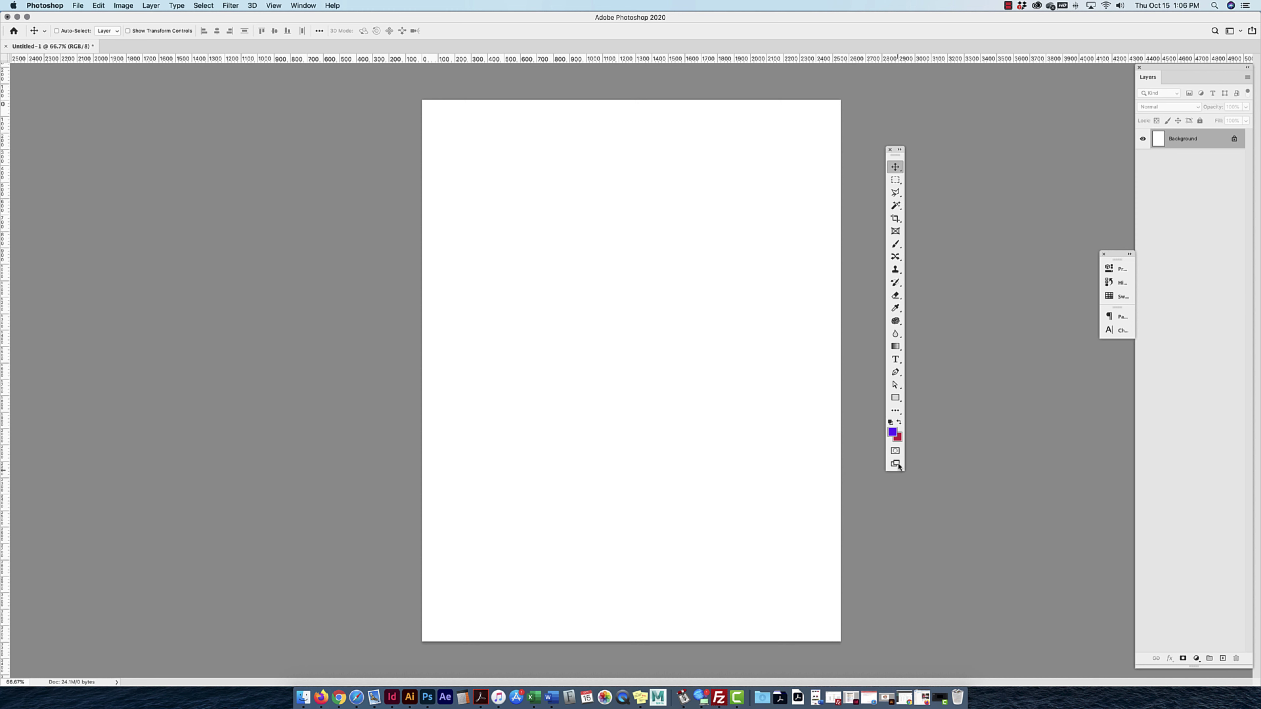
{"action": "left_click", "coordinate": [899, 149]}
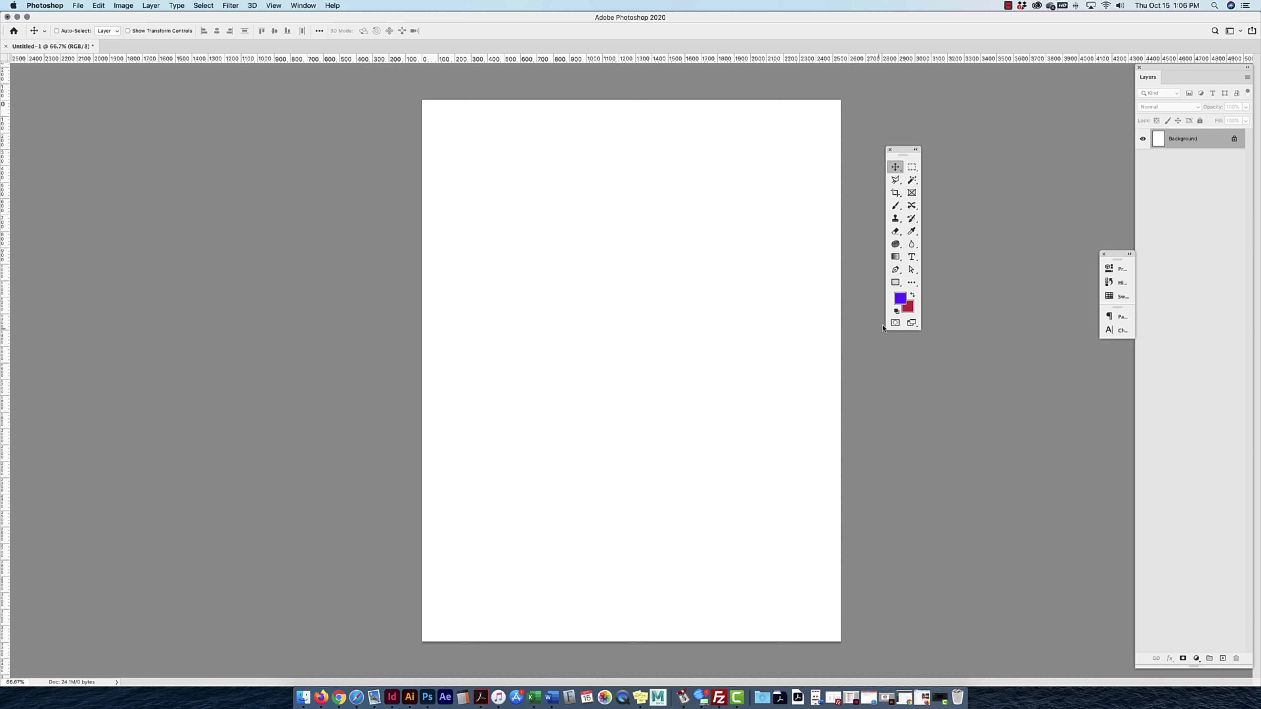
Change the foreground color to a dark navy blue and move the Tools panel higher beside the canvas.
{"action": "left_click", "coordinate": [900, 299]}
{"action": "left_click_drag", "start_coordinate": [454, 497], "coordinate": [545, 500]}
{"action": "left_click", "coordinate": [644, 429]}
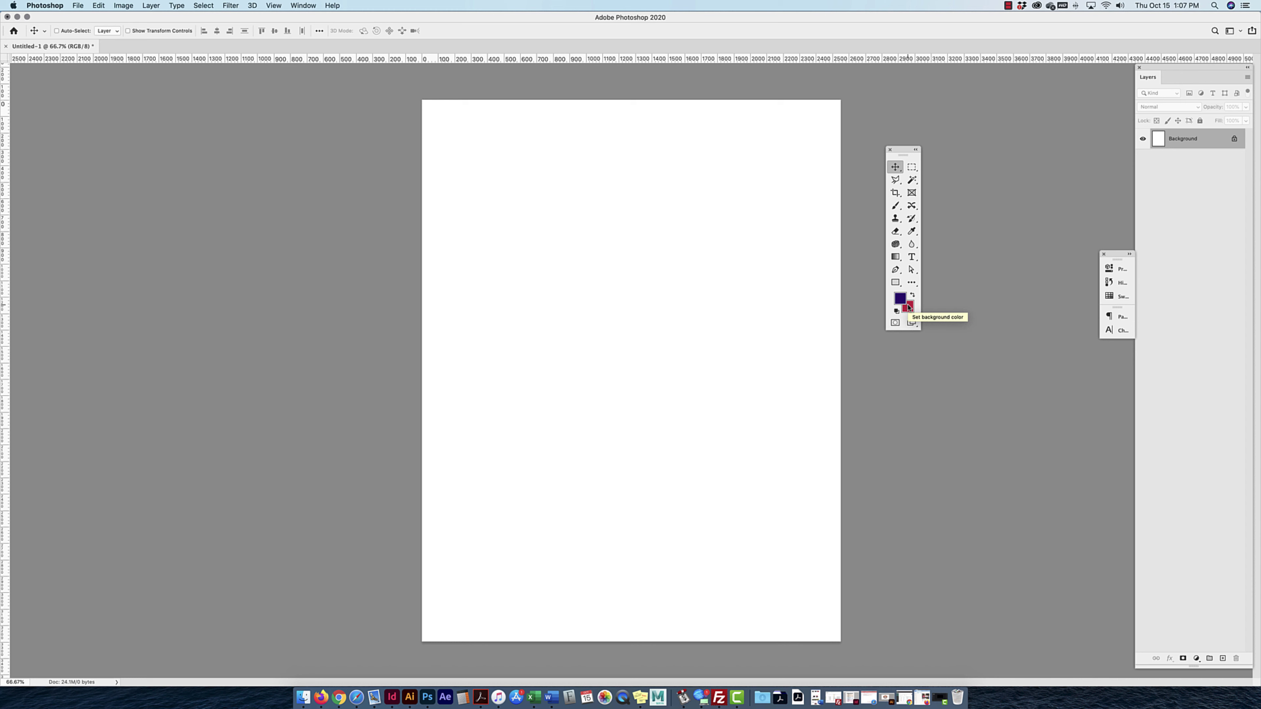
{"action": "left_click_drag", "start_coordinate": [903, 154], "coordinate": [876, 108]}
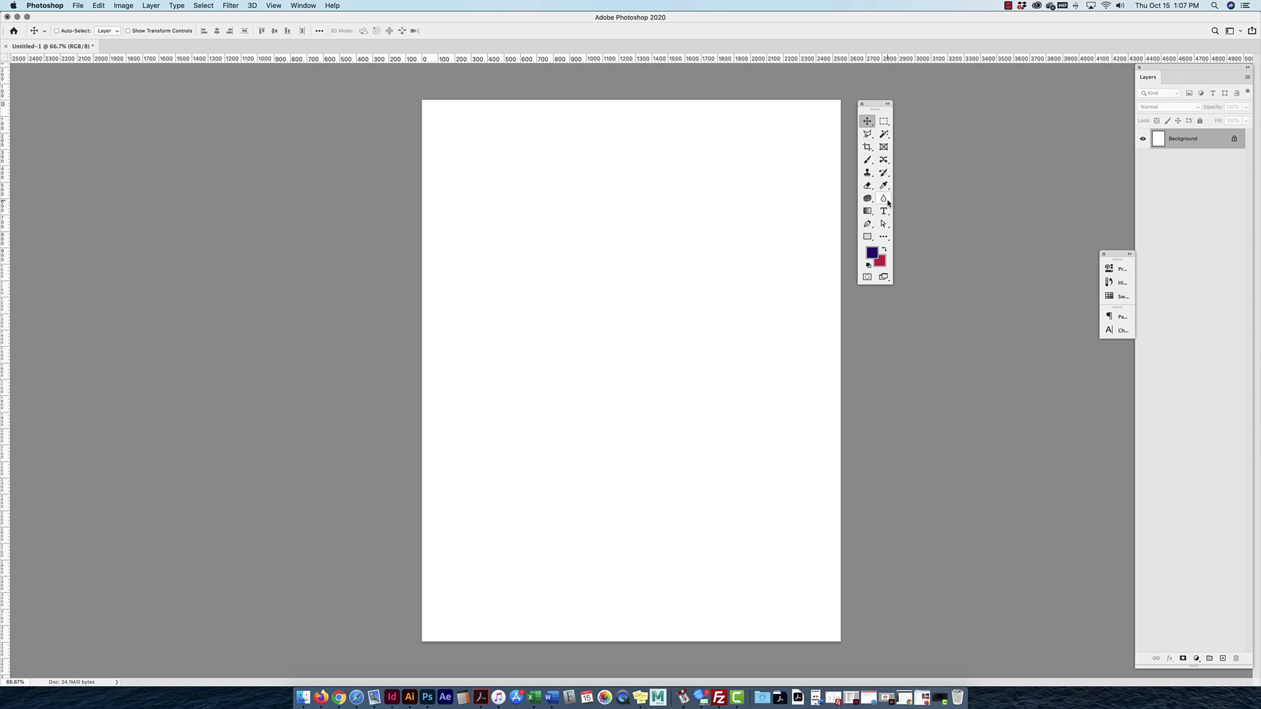
Pick the Hand tool from the extra tools, and open the Customize Toolbar dialog, repositioned and enlarged.
{"action": "left_click", "coordinate": [883, 237]}
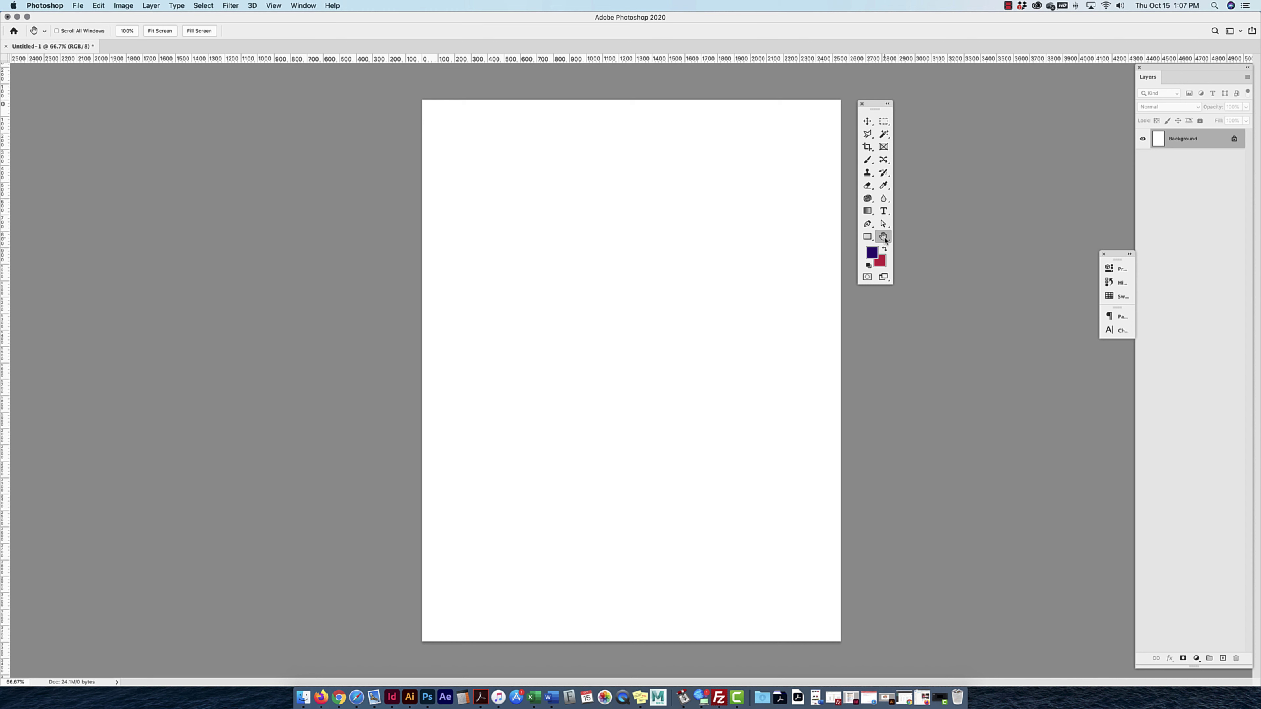
{"action": "left_click", "coordinate": [885, 239]}
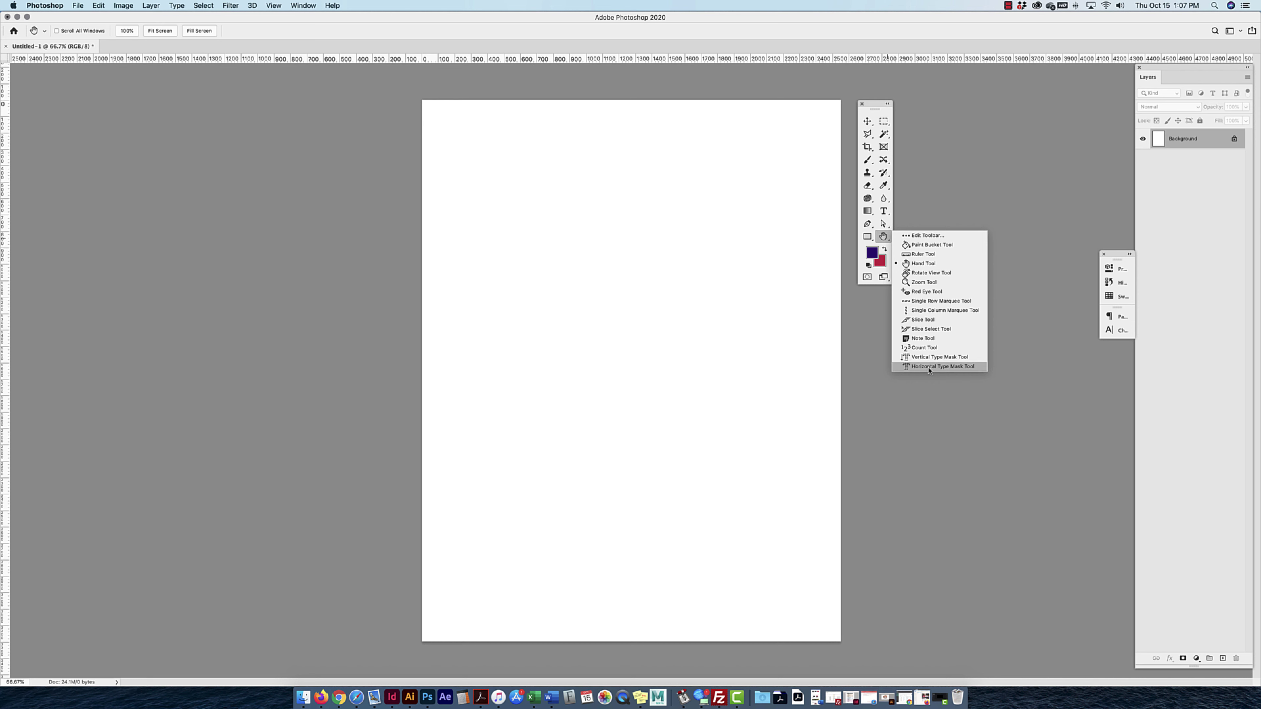
{"action": "left_click", "coordinate": [926, 236]}
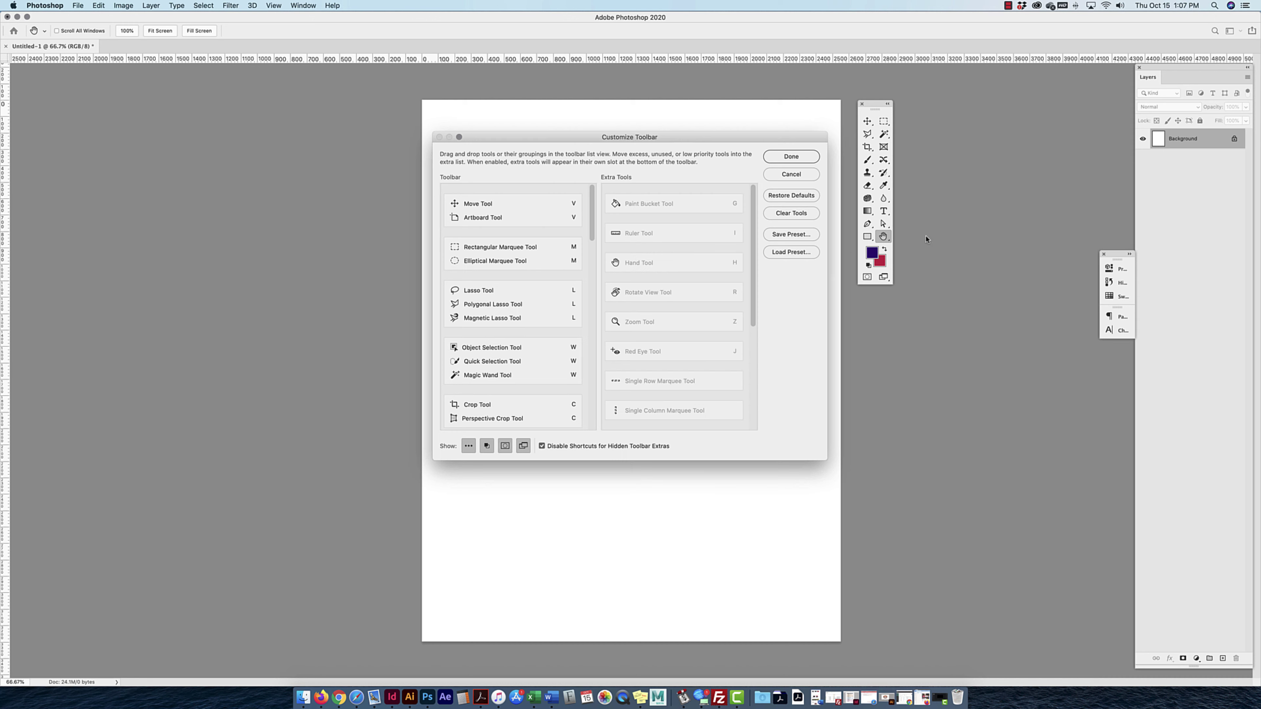
{"action": "left_click_drag", "start_coordinate": [554, 135], "coordinate": [507, 97]}
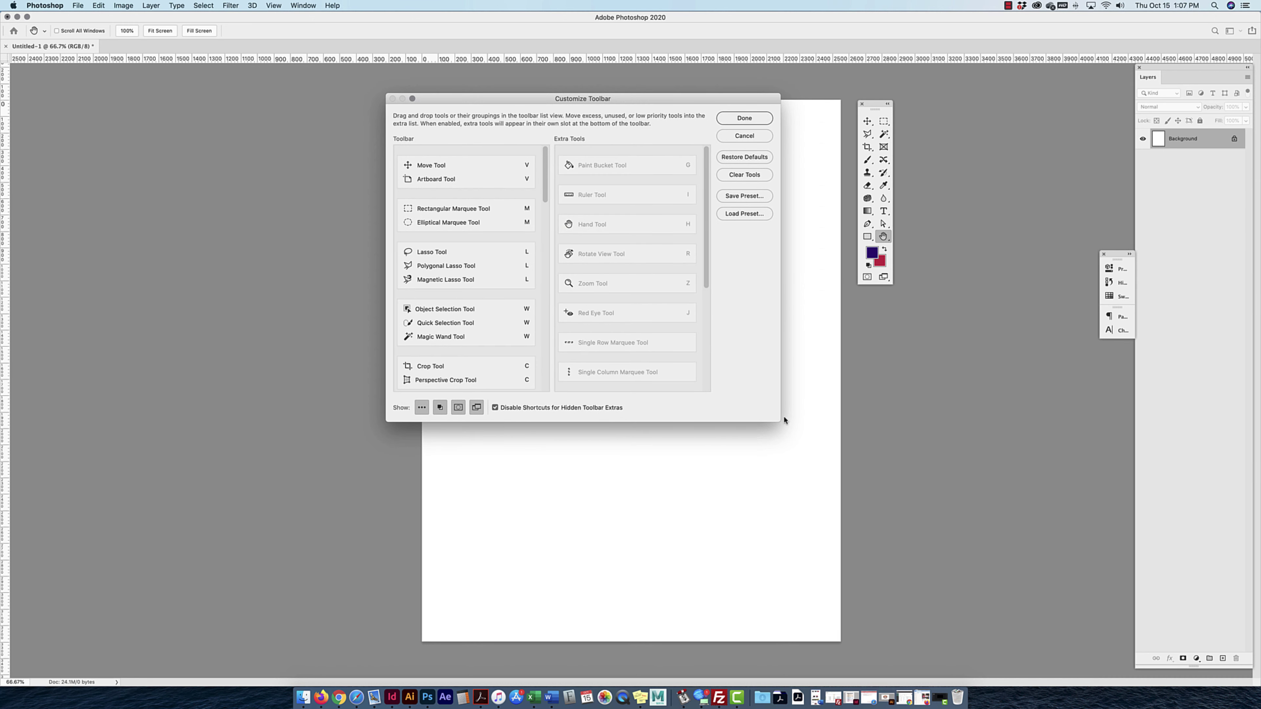
{"action": "left_click_drag", "start_coordinate": [777, 421], "coordinate": [825, 642]}
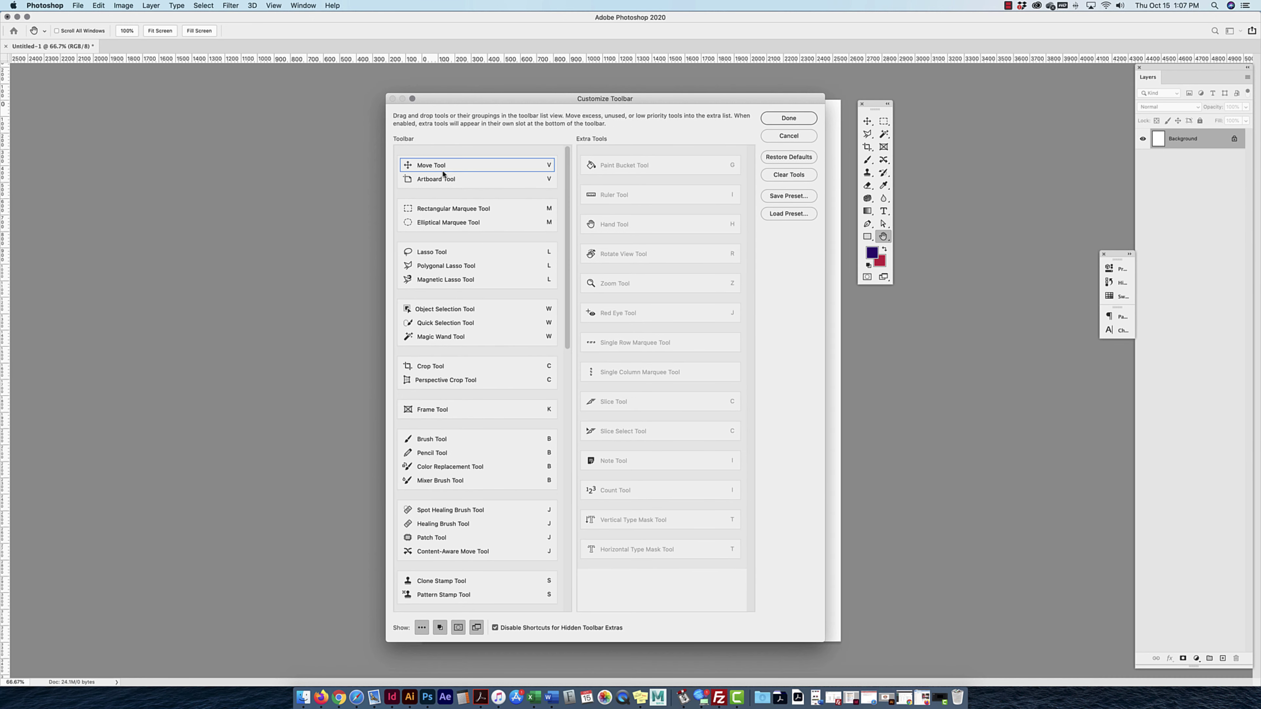
Move the Move Tool to Extra Tools and back, and apply the toolbar with its extra tools slot hidden.
{"action": "left_click_drag", "start_coordinate": [445, 166], "coordinate": [619, 164]}
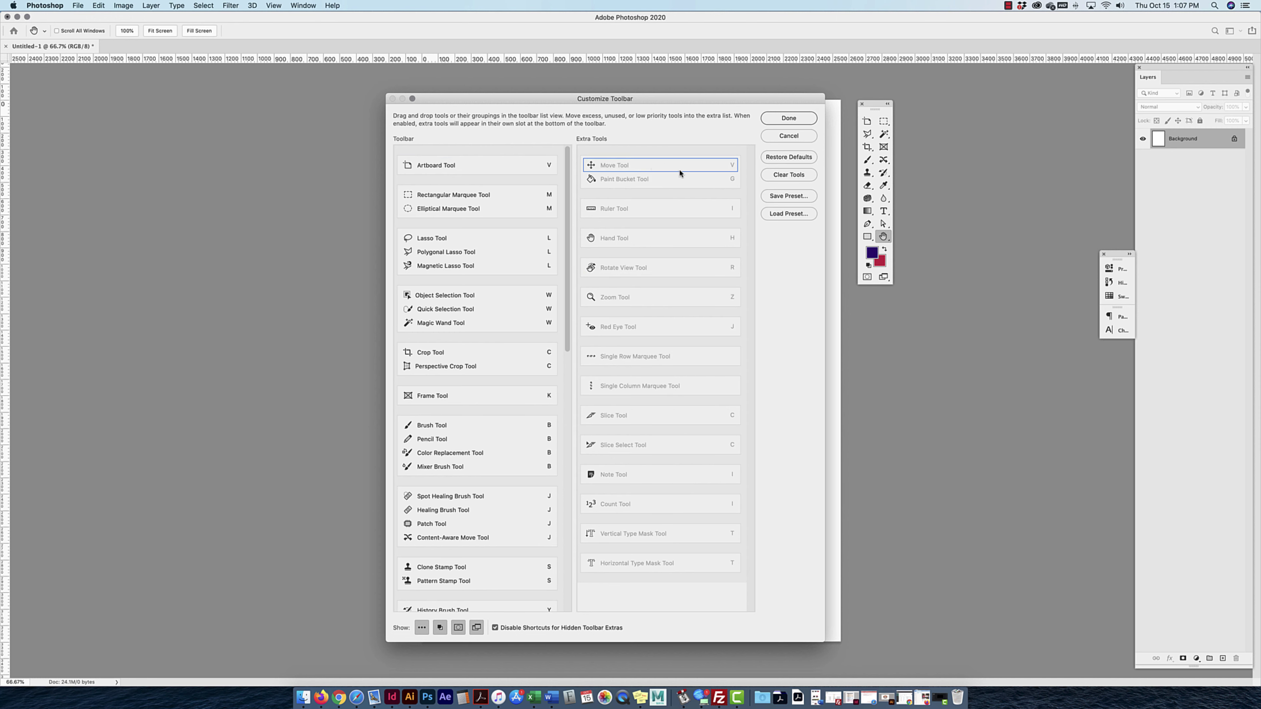
{"action": "left_click_drag", "start_coordinate": [675, 169], "coordinate": [480, 163]}
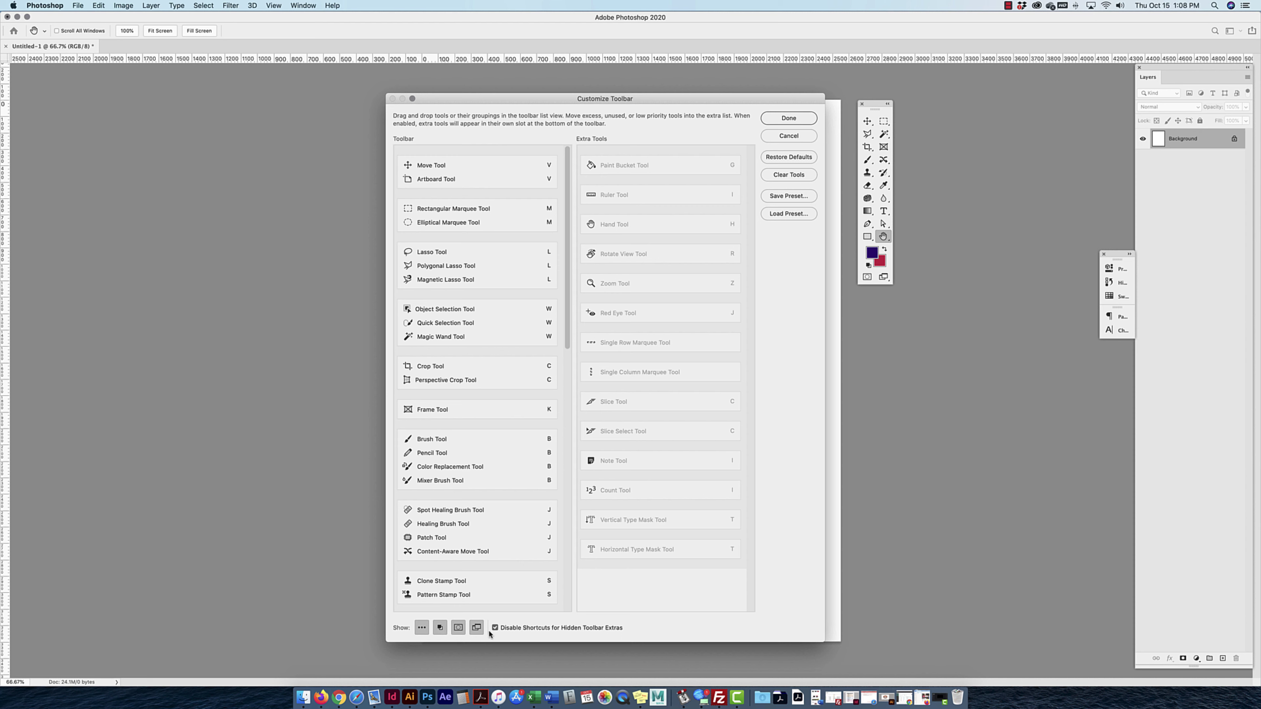
{"action": "left_click", "coordinate": [422, 630]}
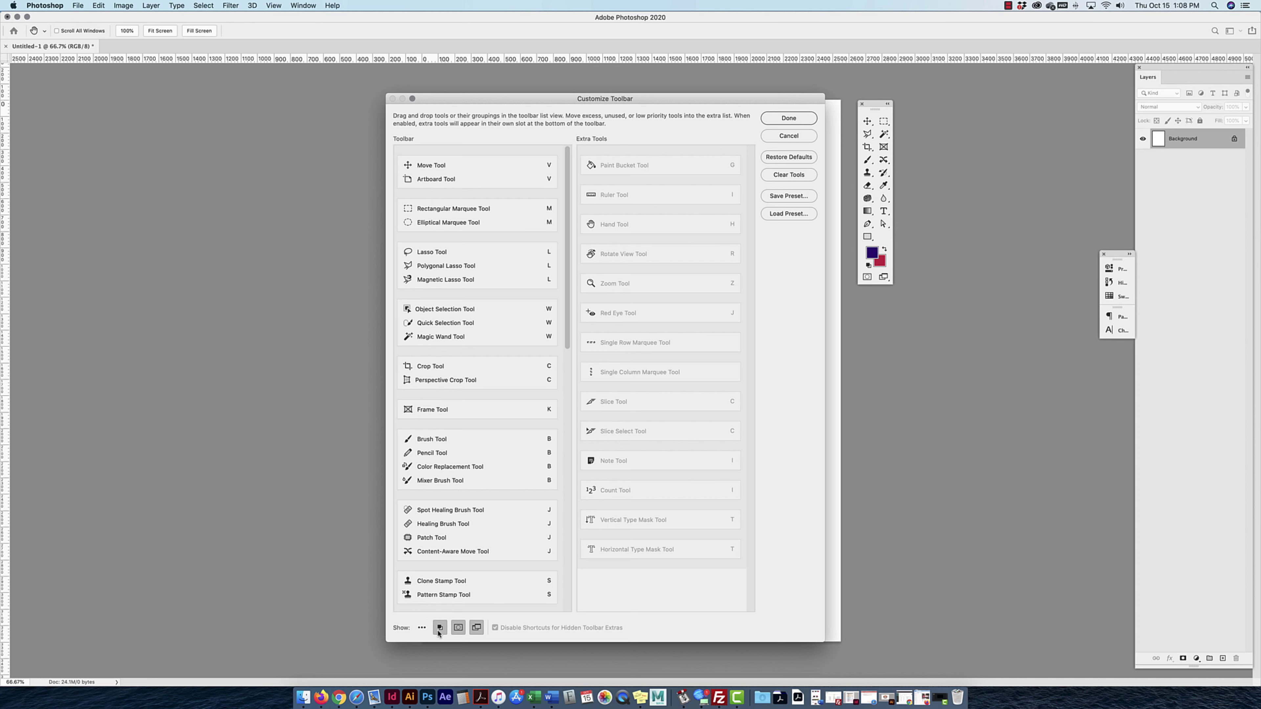
{"action": "left_click", "coordinate": [793, 119]}
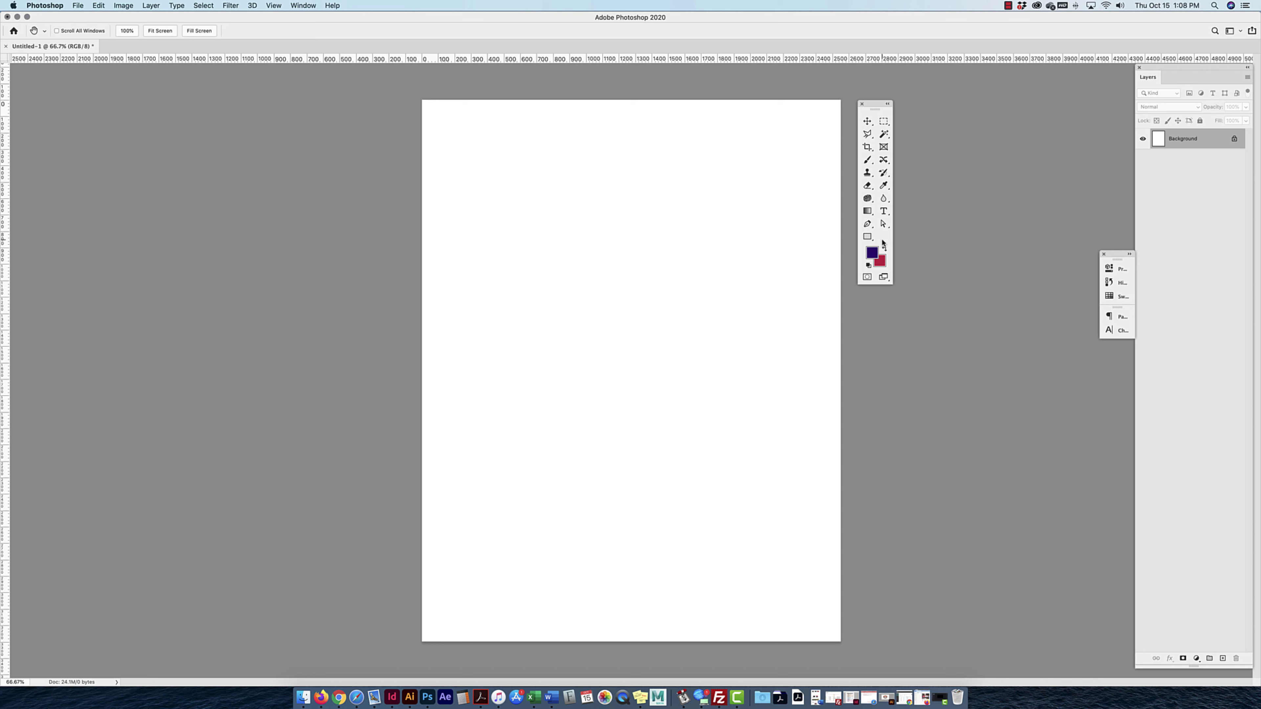
Reopen the Customize Toolbar dialog and turn the extra tools slot back on.
{"action": "left_click", "coordinate": [96, 7]}
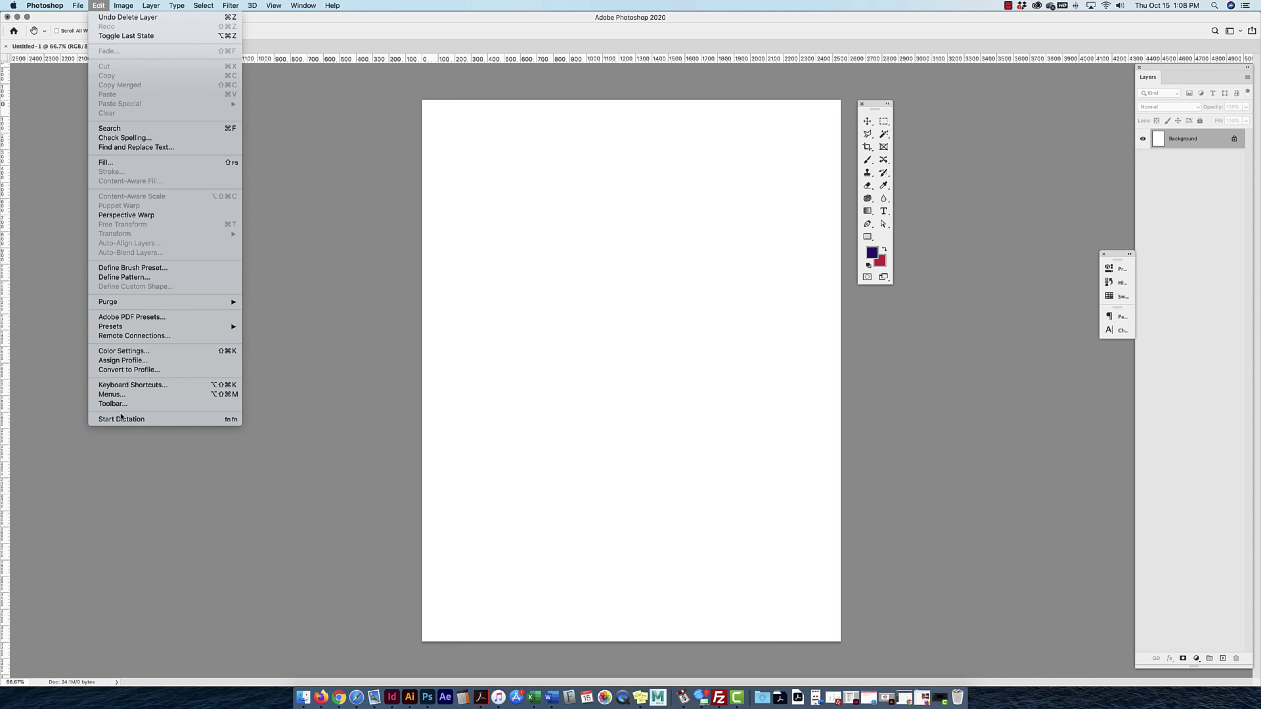
{"action": "left_click", "coordinate": [117, 404]}
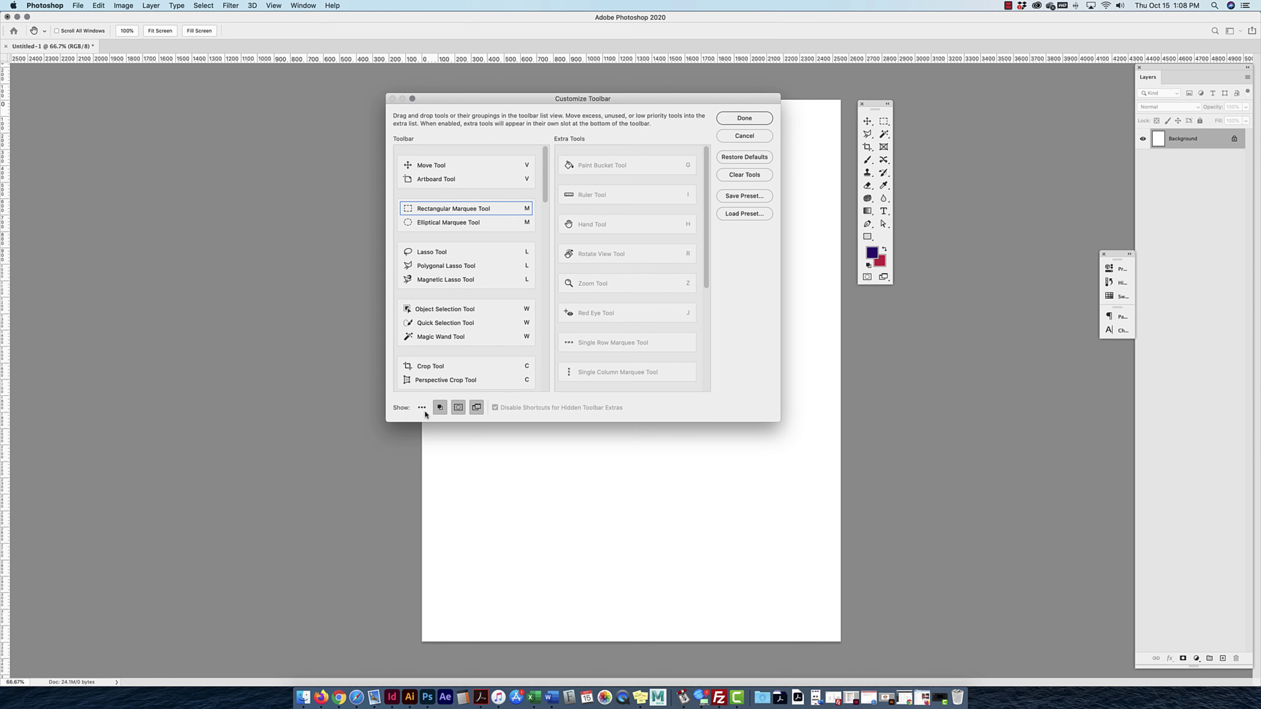
{"action": "left_click", "coordinate": [422, 407]}
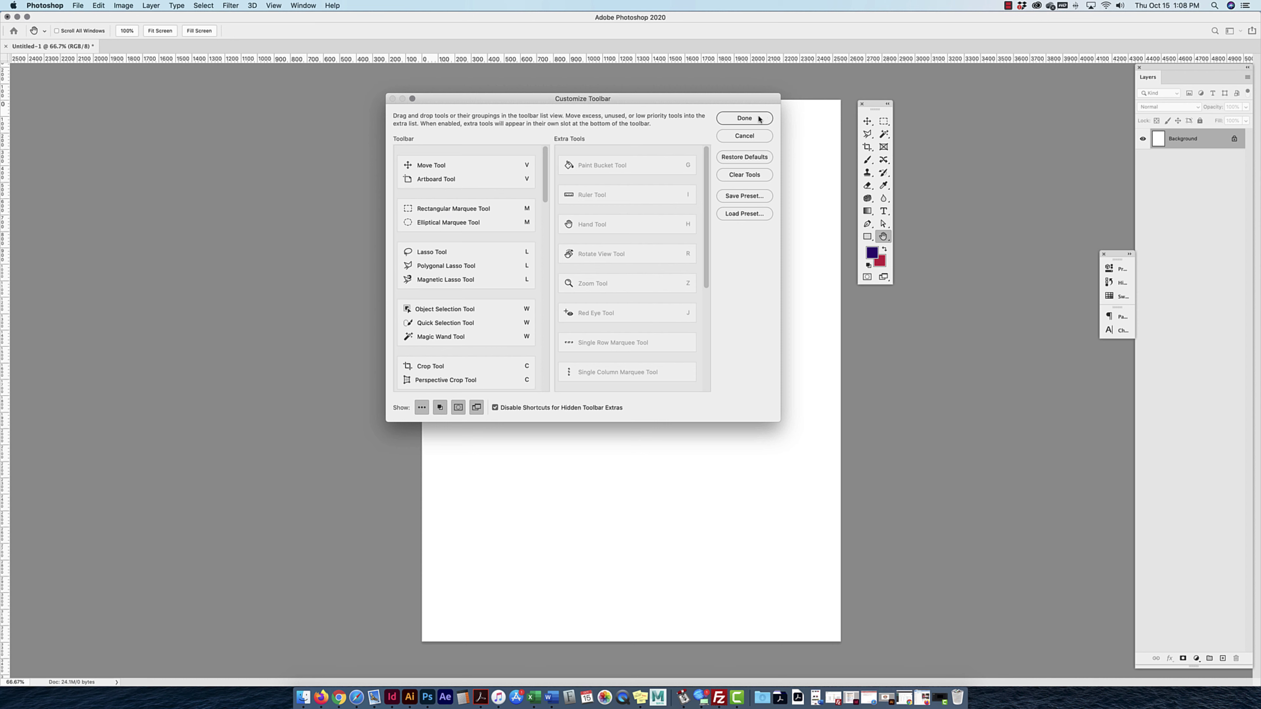
{"action": "left_click", "coordinate": [744, 117]}
Move the Tools panel slightly farther from the canvas and activate the Move Tool, viewing the tools grouped with it.
{"action": "left_click_drag", "start_coordinate": [875, 109], "coordinate": [914, 100]}
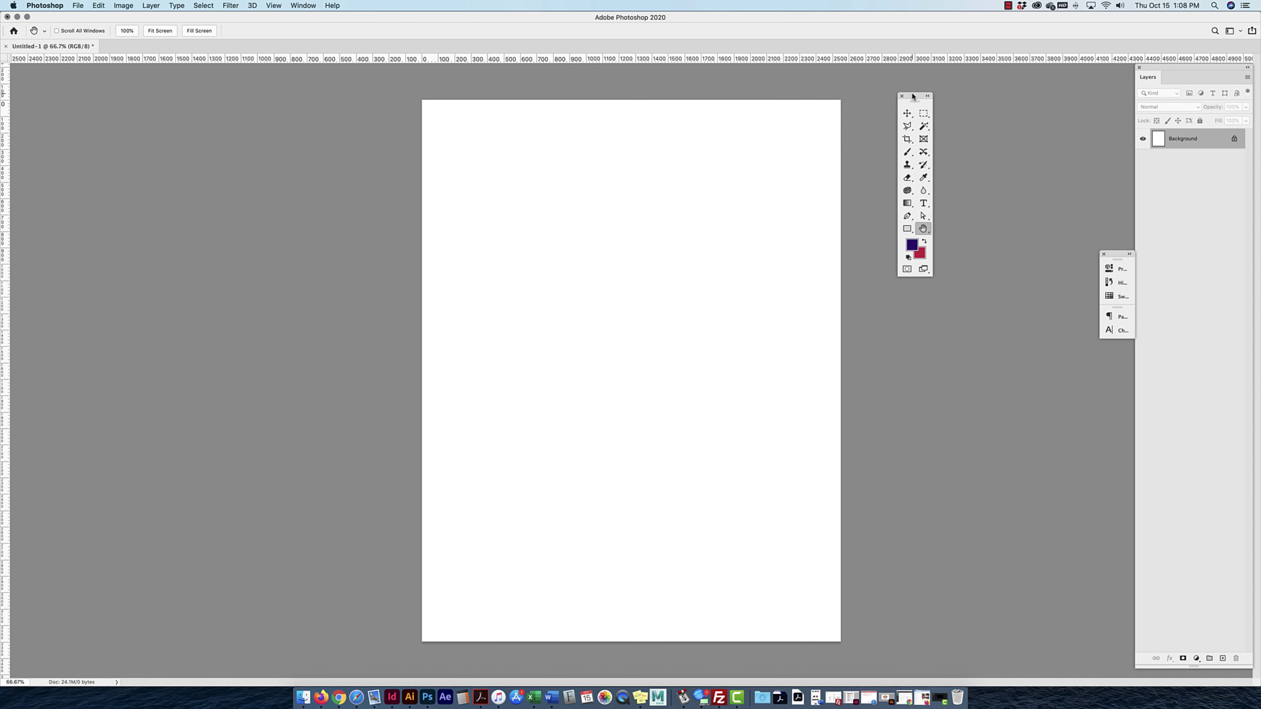
{"action": "left_click", "coordinate": [909, 115]}
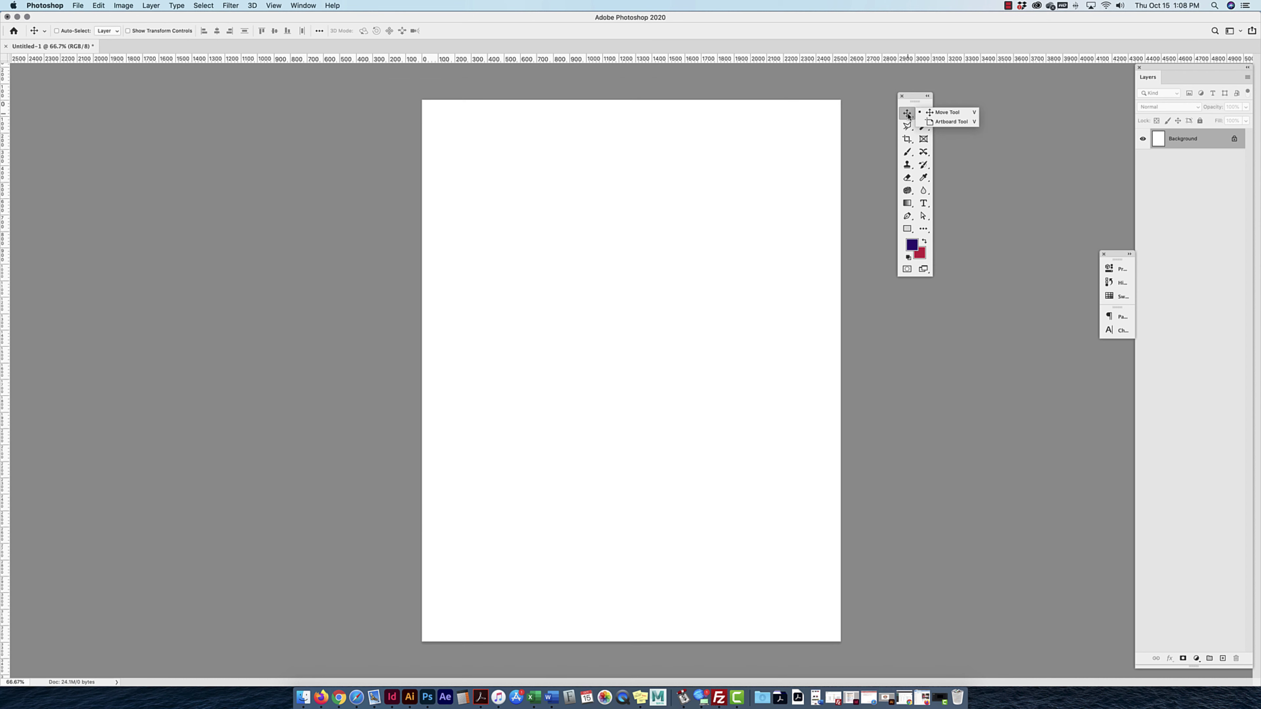
{"action": "left_click", "coordinate": [908, 116]}
{"action": "left_click", "coordinate": [909, 116]}
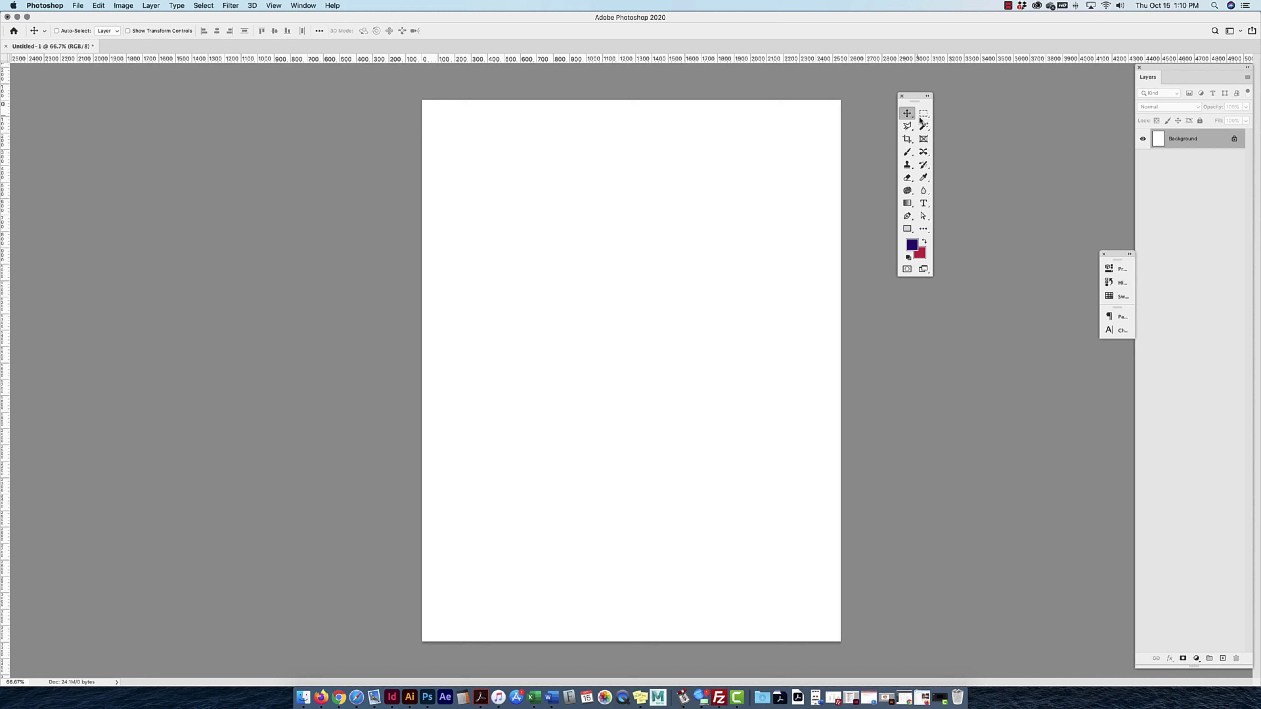
Switch from the Move Tool to the Artboard Tool, and return to the Move Tool.
{"action": "right_click", "coordinate": [908, 120]}
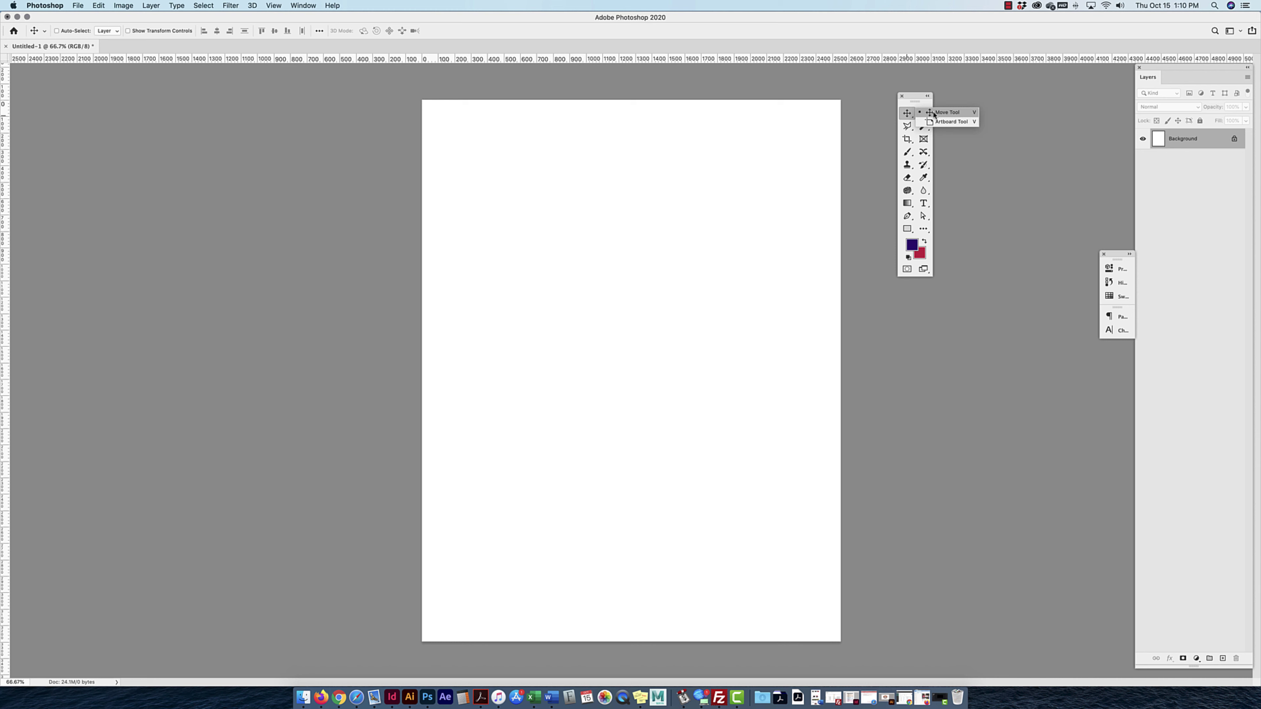
{"action": "left_click", "coordinate": [942, 125]}
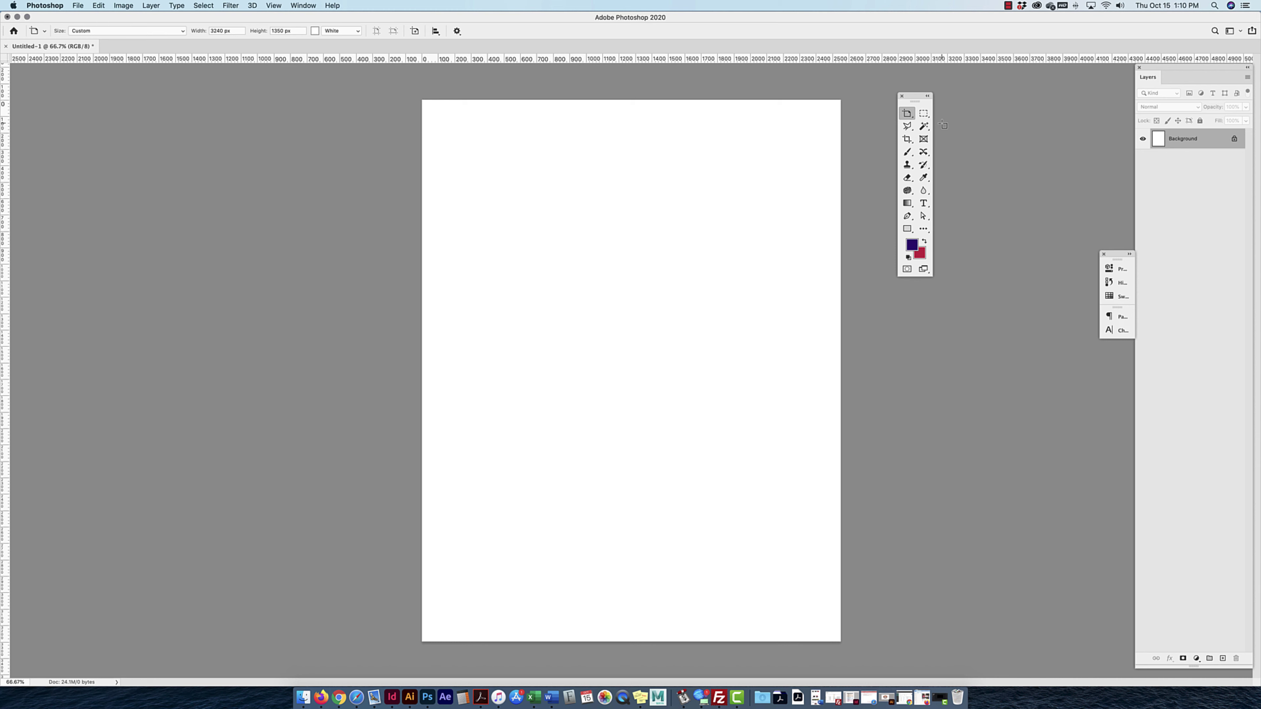
{"action": "right_click", "coordinate": [907, 116]}
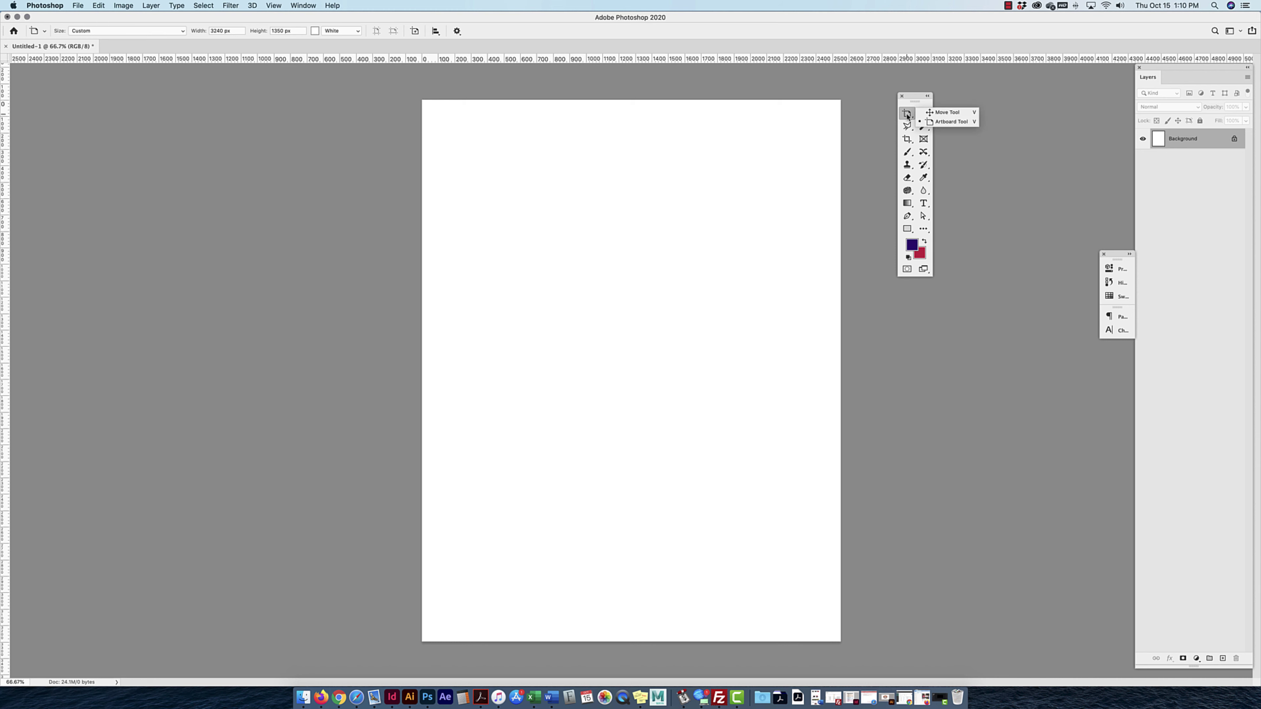
{"action": "left_click", "coordinate": [948, 115]}
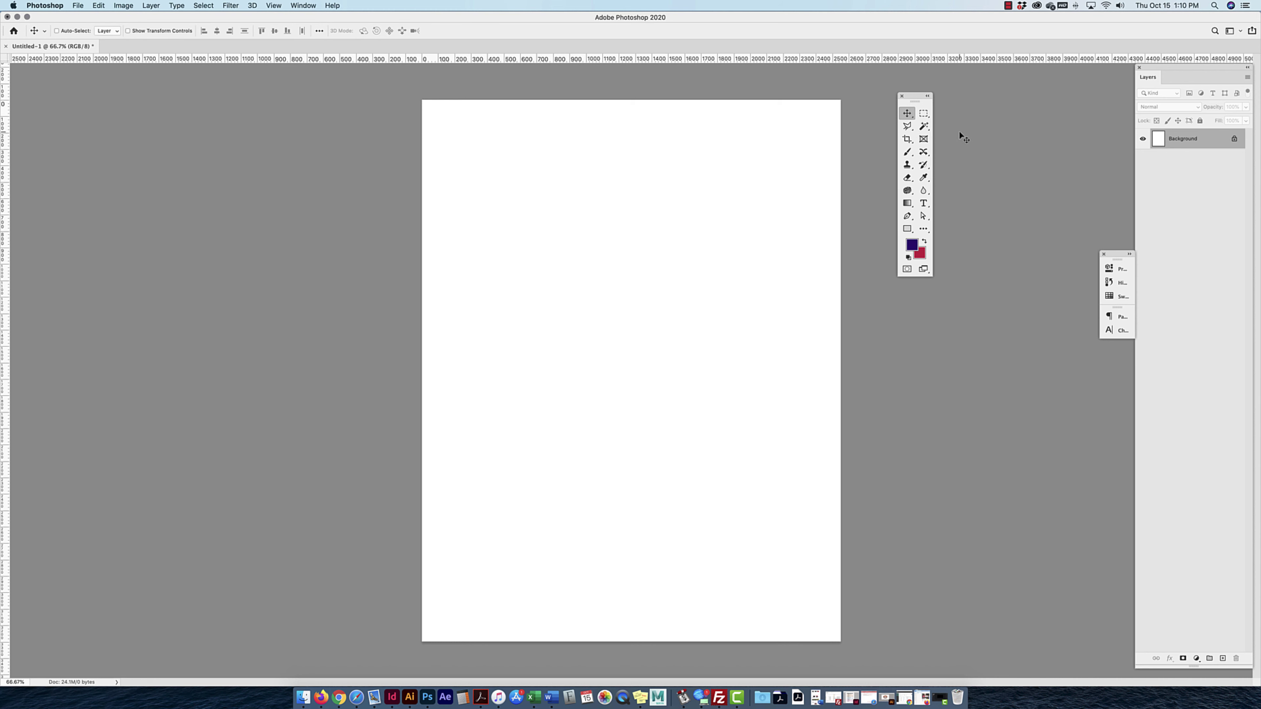
Examine the tools grouped with the Rectangular Marquee, Polygonal Lasso and Magic Wand tools.
{"action": "right_click", "coordinate": [924, 113]}
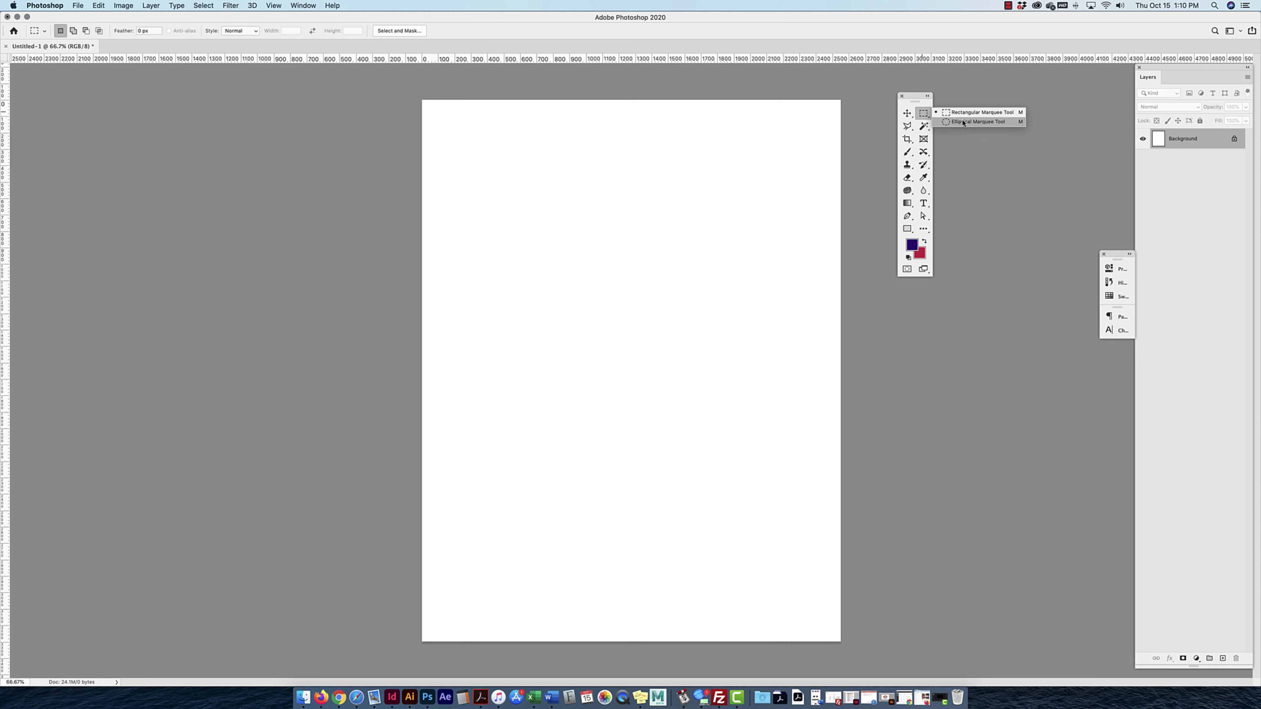
{"action": "left_click", "coordinate": [908, 128]}
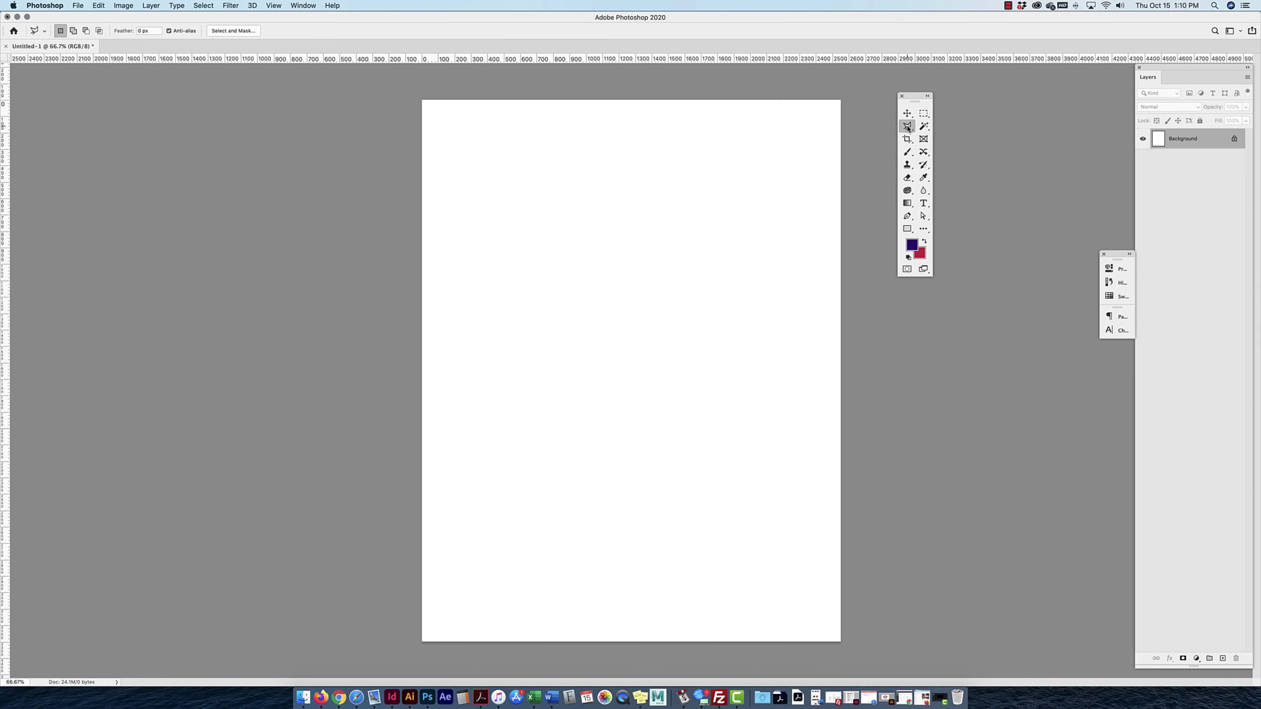
{"action": "right_click", "coordinate": [910, 130]}
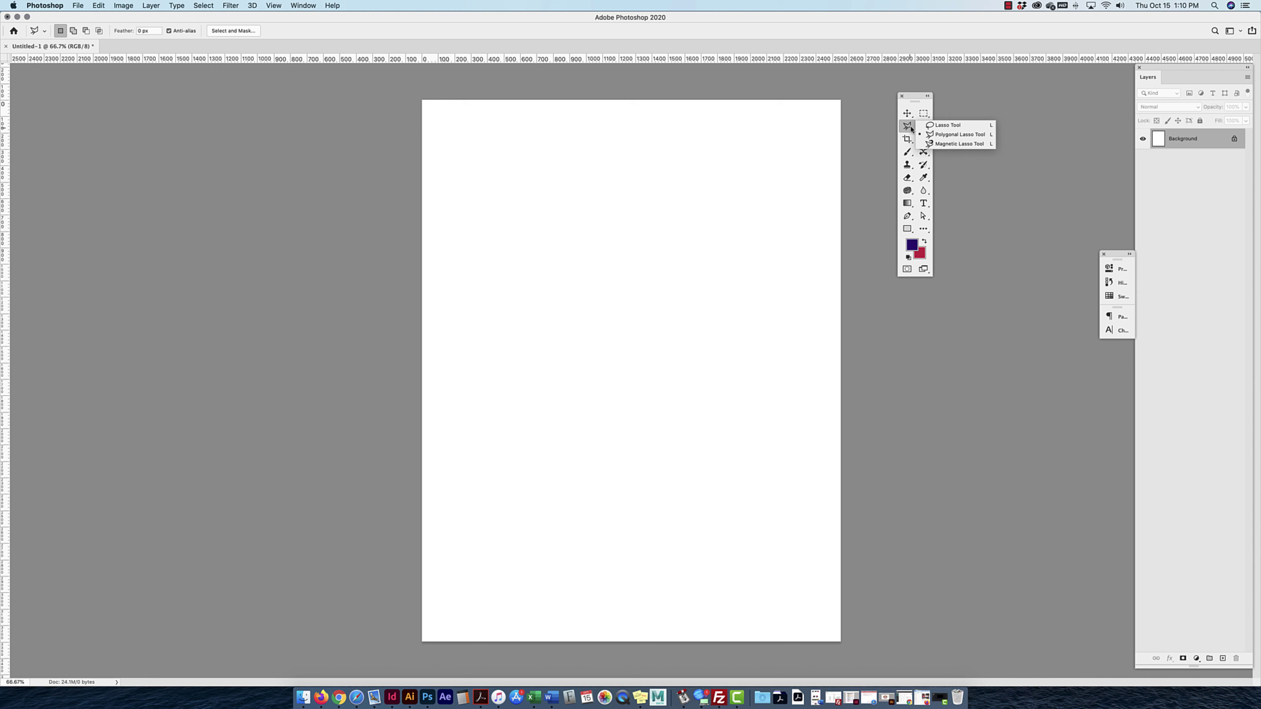
{"action": "left_click", "coordinate": [908, 128]}
{"action": "left_click", "coordinate": [925, 127]}
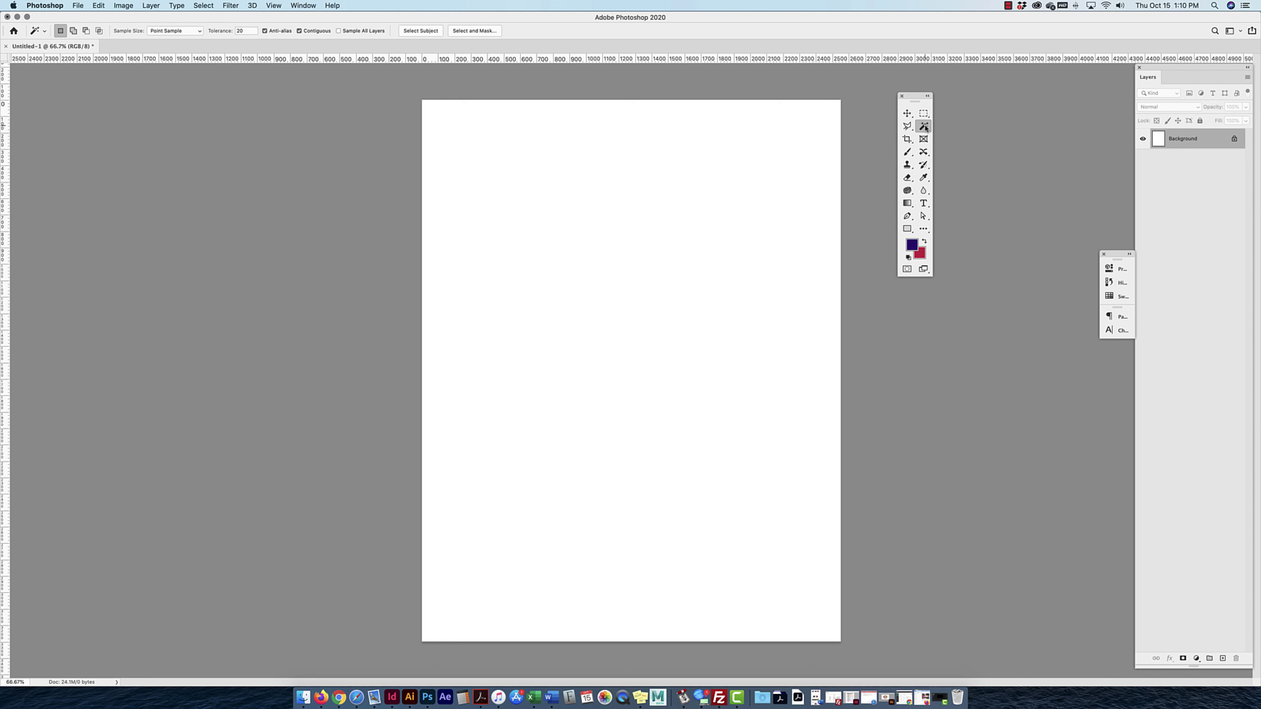
{"action": "right_click", "coordinate": [925, 127]}
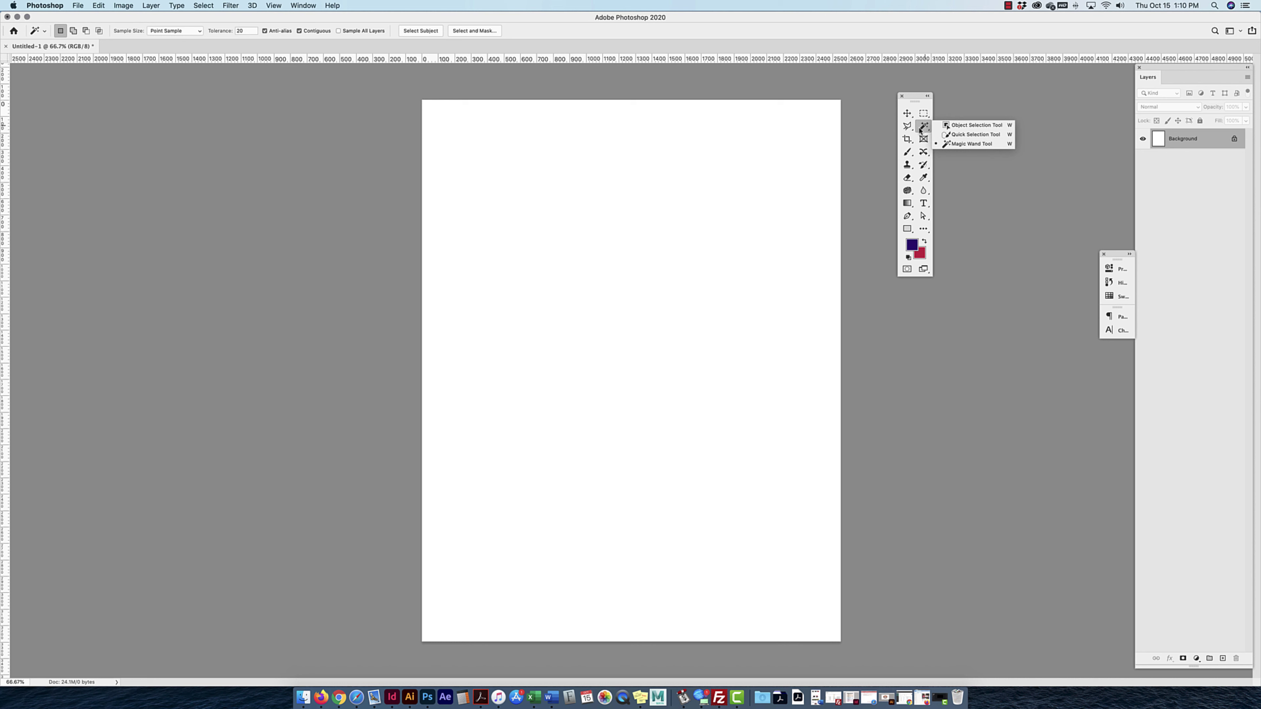
{"action": "key", "text": "Escape"}
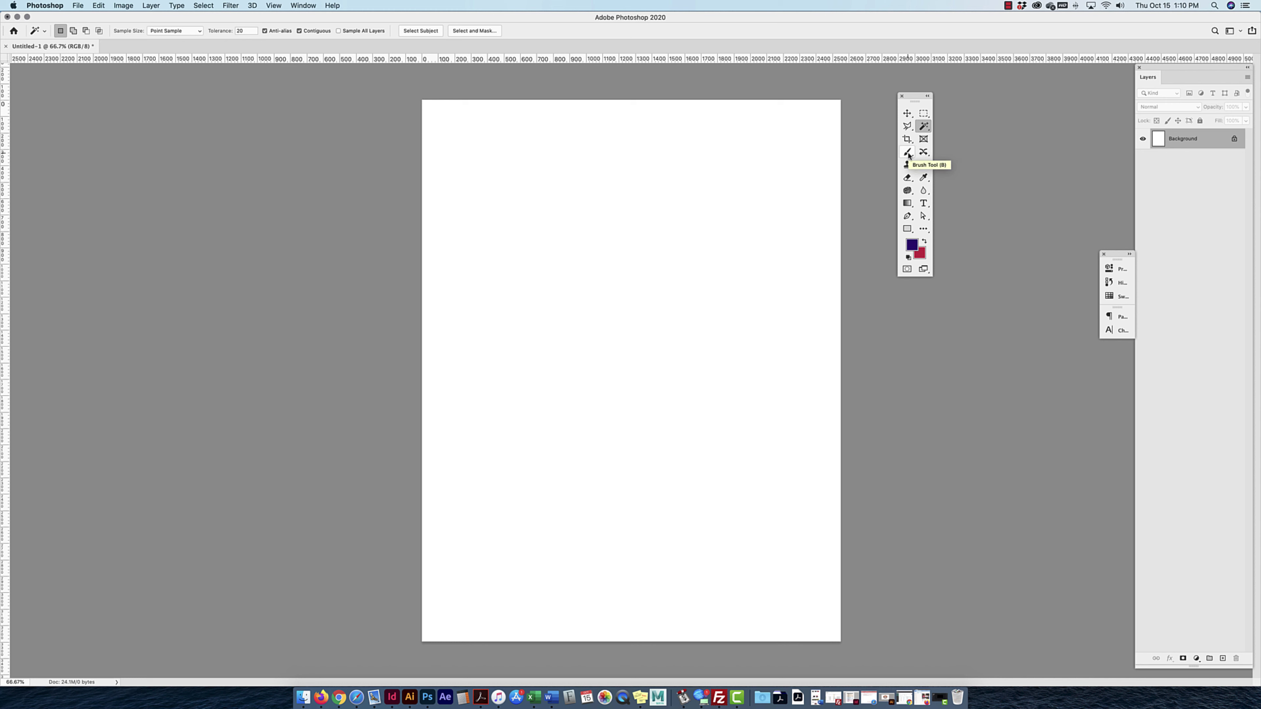
Activate the Content-Aware Move, Sponge, Blur, Pen and Direct Selection tools in turn to review their options and related tools.
{"action": "left_click", "coordinate": [926, 155]}
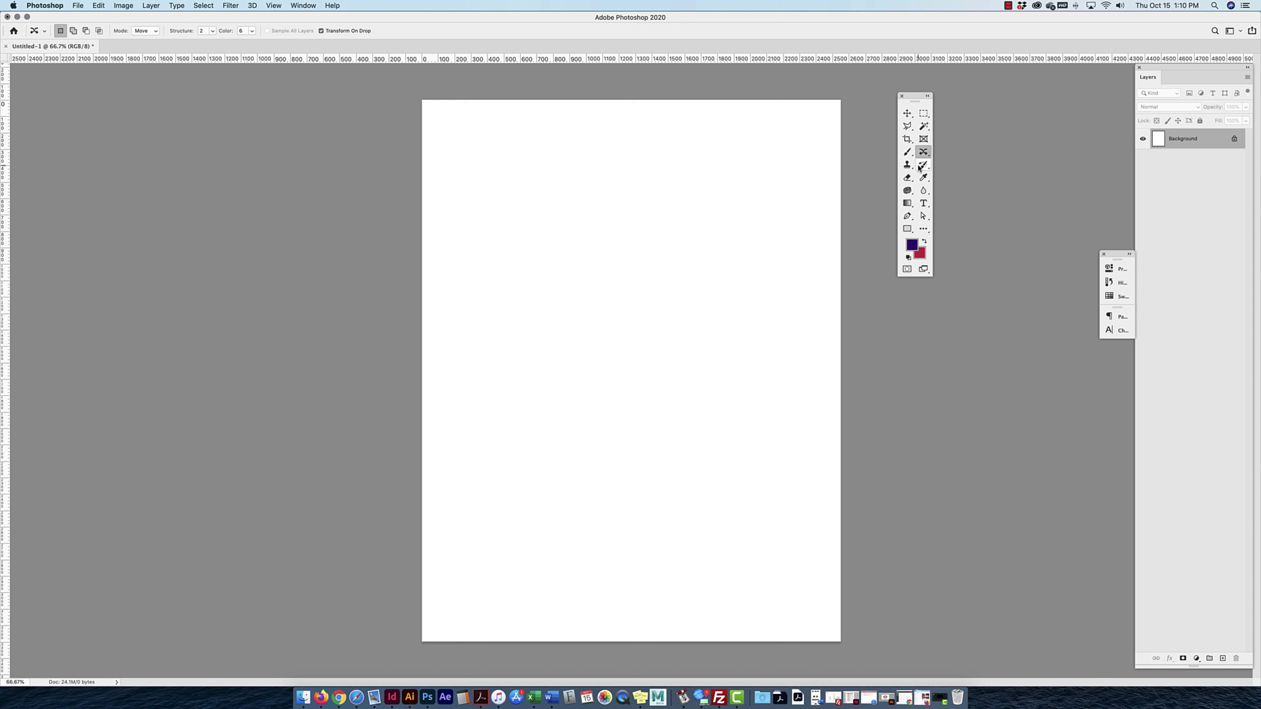
{"action": "left_click", "coordinate": [908, 192]}
{"action": "left_click", "coordinate": [924, 190]}
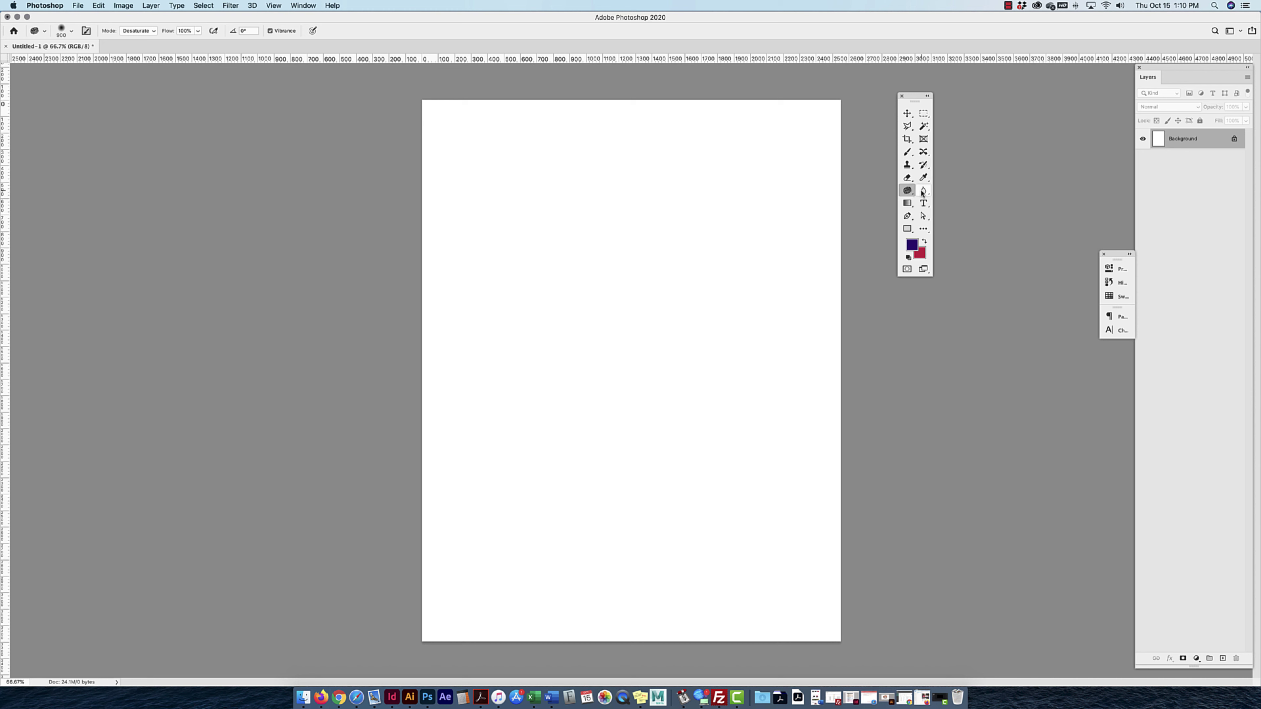
{"action": "left_click", "coordinate": [923, 192]}
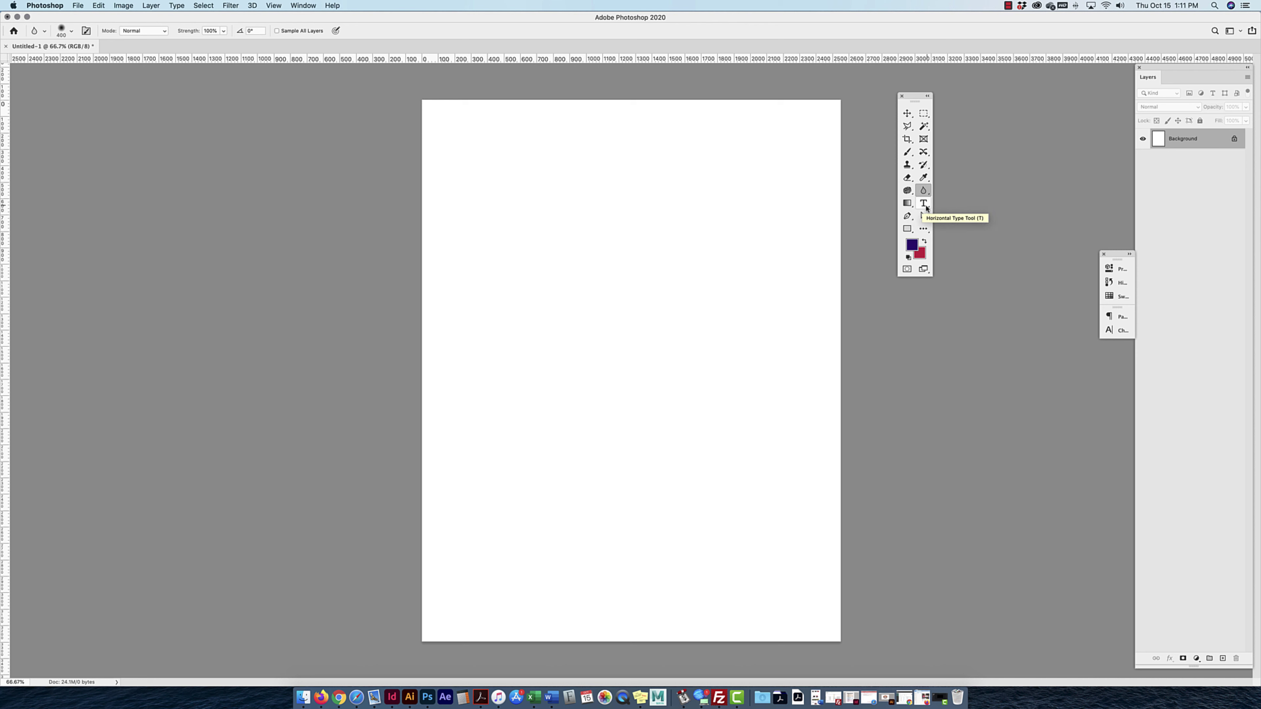
{"action": "left_click", "coordinate": [906, 220]}
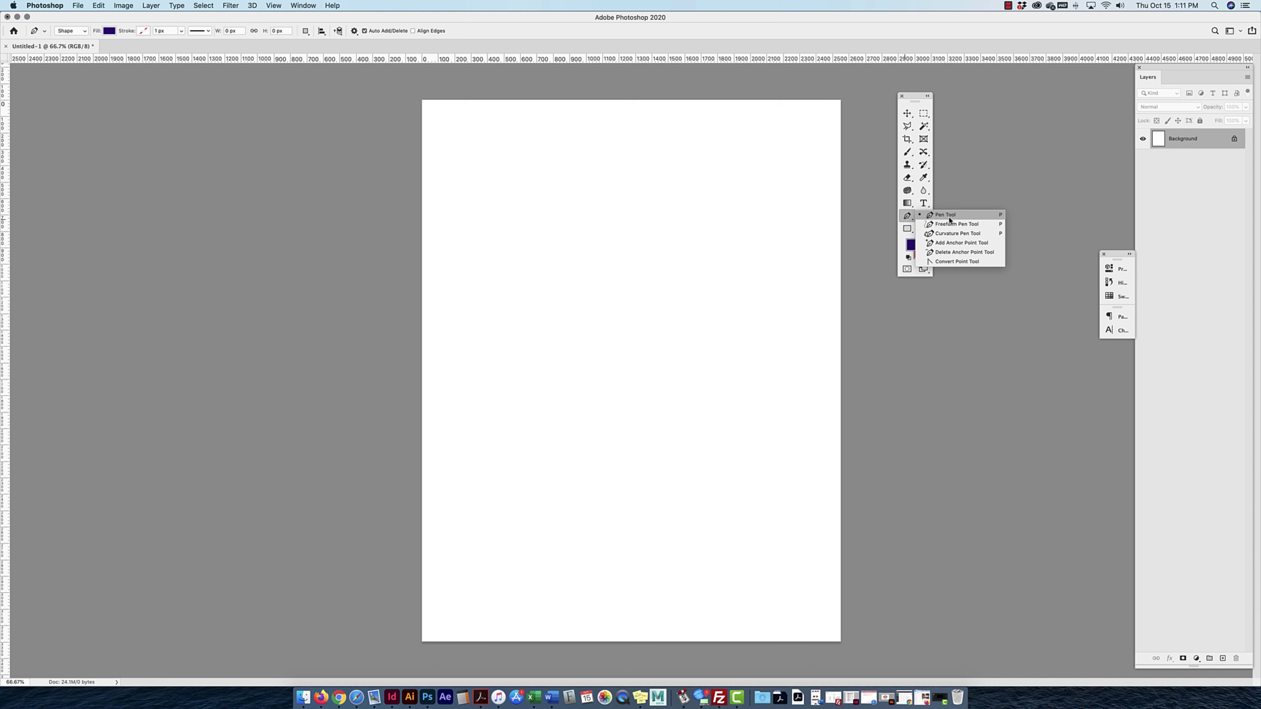
{"action": "left_click", "coordinate": [923, 215]}
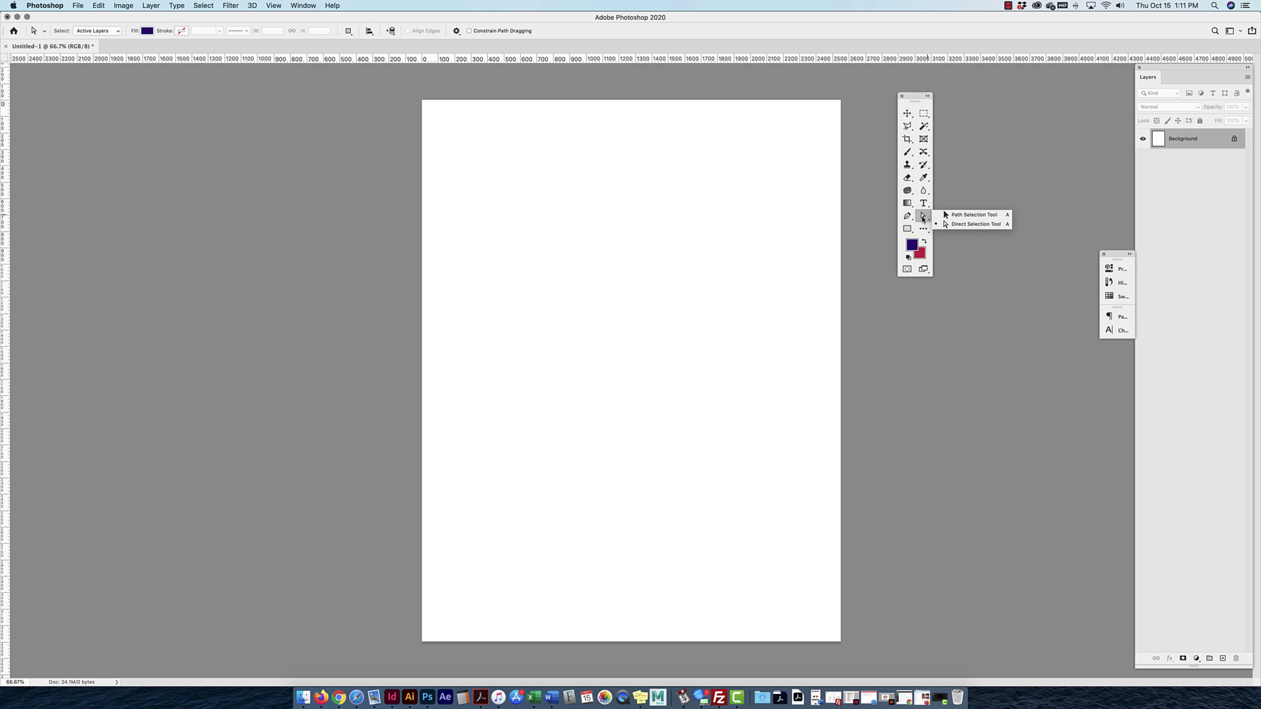
Draw a dark blue rectangle about 827 by 873 px in the canvas's upper half and filter the layers to shapes only.
{"action": "left_click", "coordinate": [907, 228]}
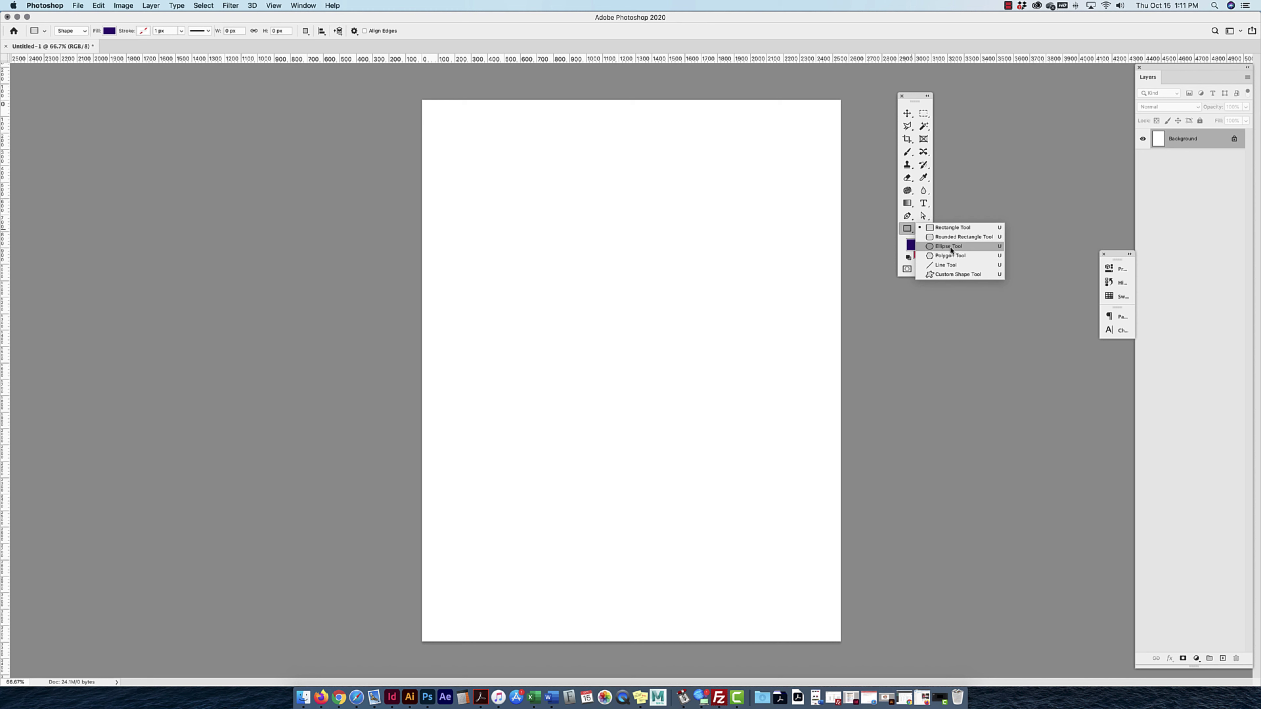
{"action": "left_click", "coordinate": [909, 231]}
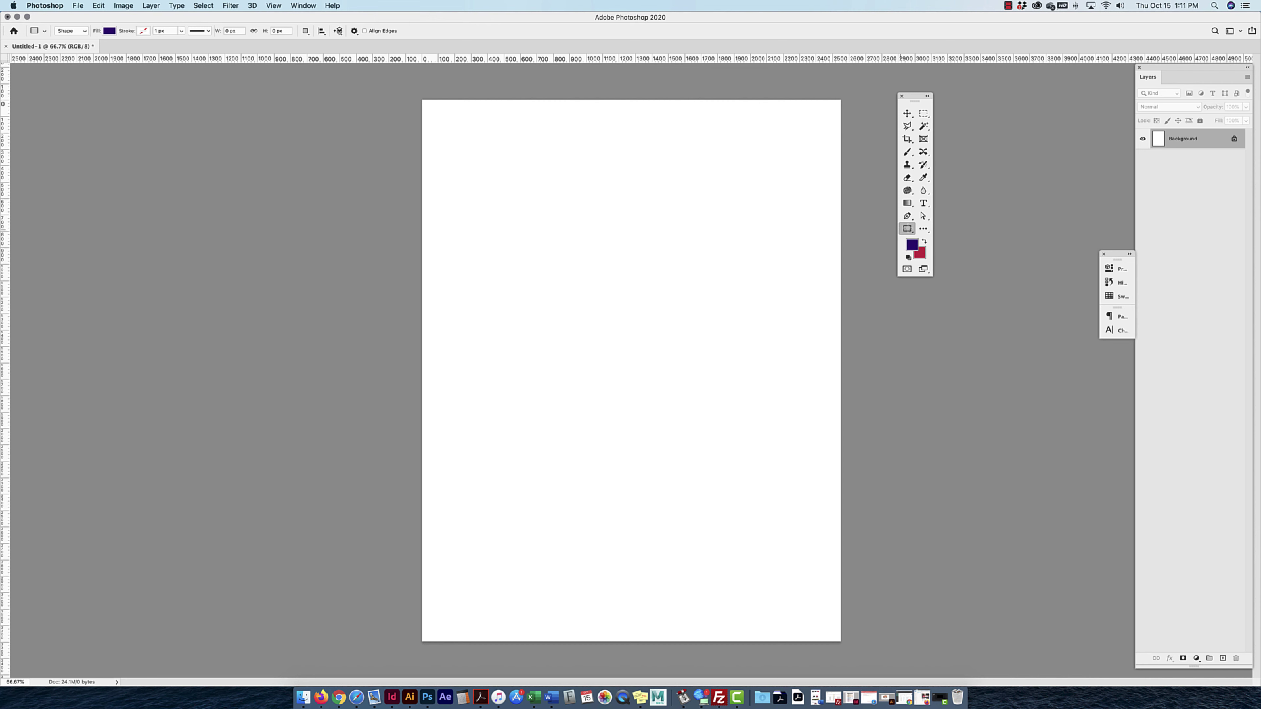
{"action": "left_click_drag", "start_coordinate": [515, 189], "coordinate": [652, 333]}
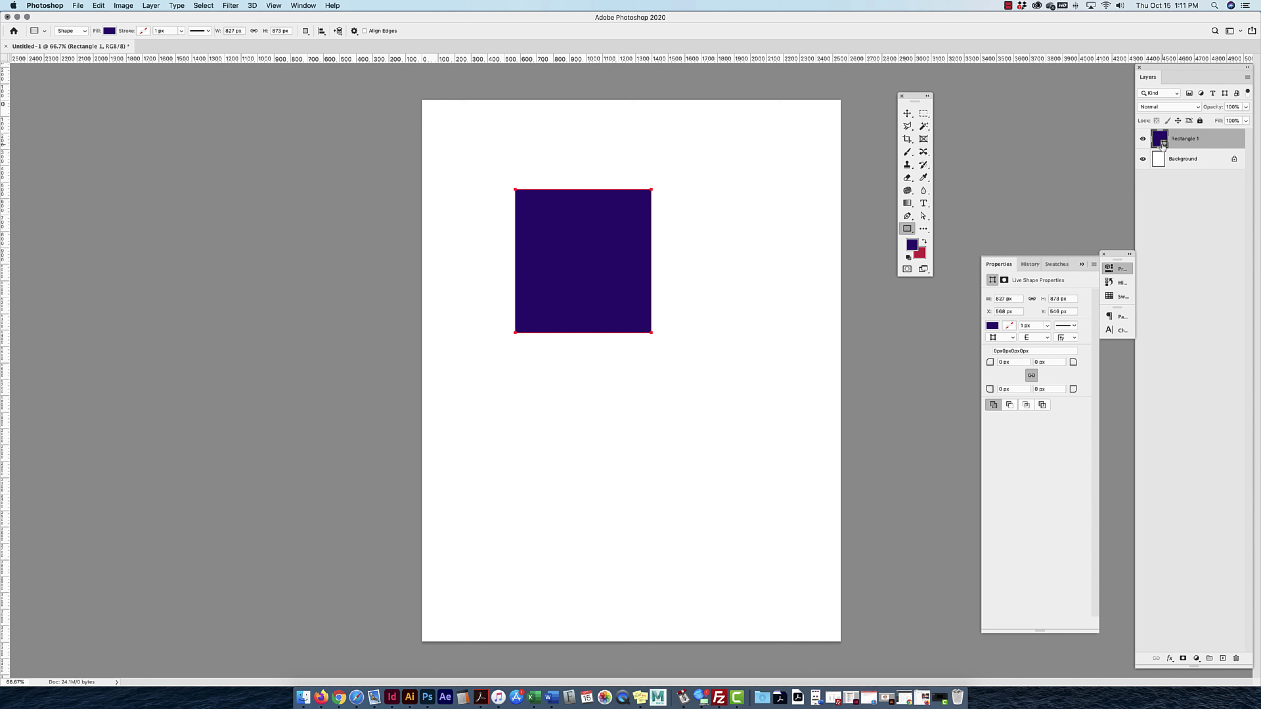
{"action": "left_click", "coordinate": [1224, 95]}
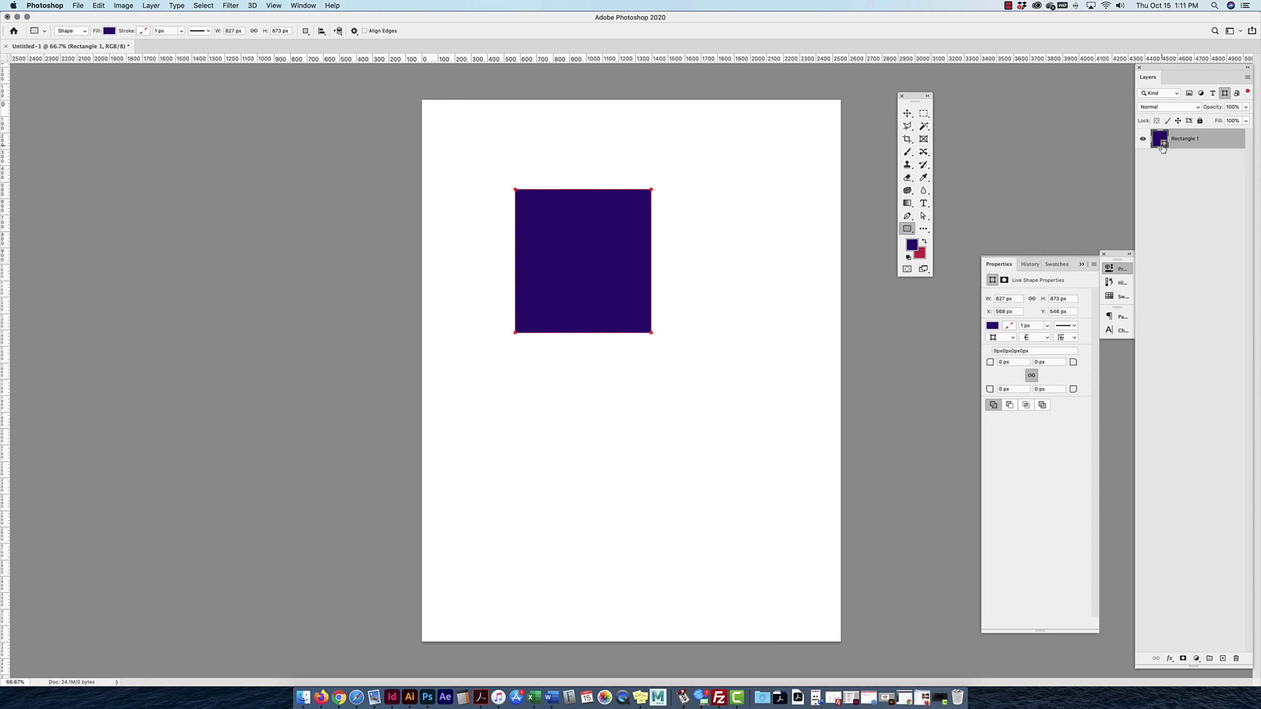
Pull the rectangle's upper-right corner outward with the Direct Selection Tool, accepting conversion to a regular path, until the shape is about 1282 px wide.
{"action": "left_click", "coordinate": [923, 215]}
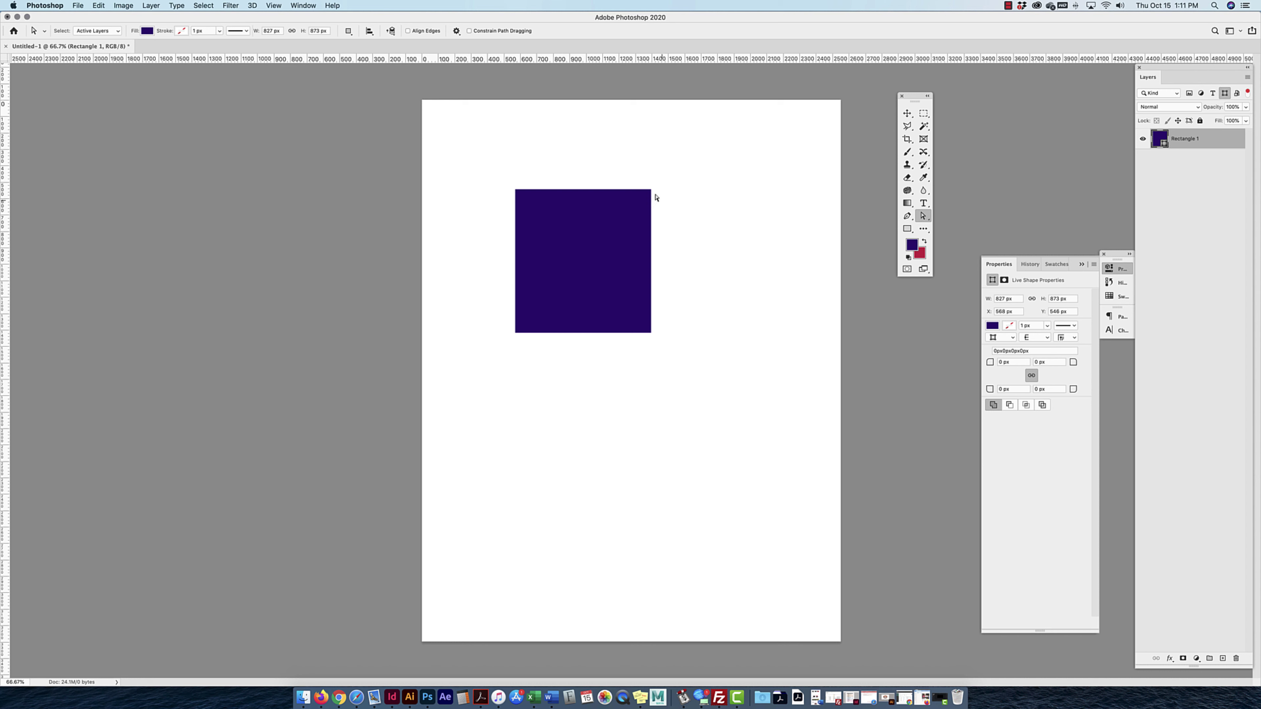
{"action": "left_click_drag", "start_coordinate": [654, 192], "coordinate": [724, 189]}
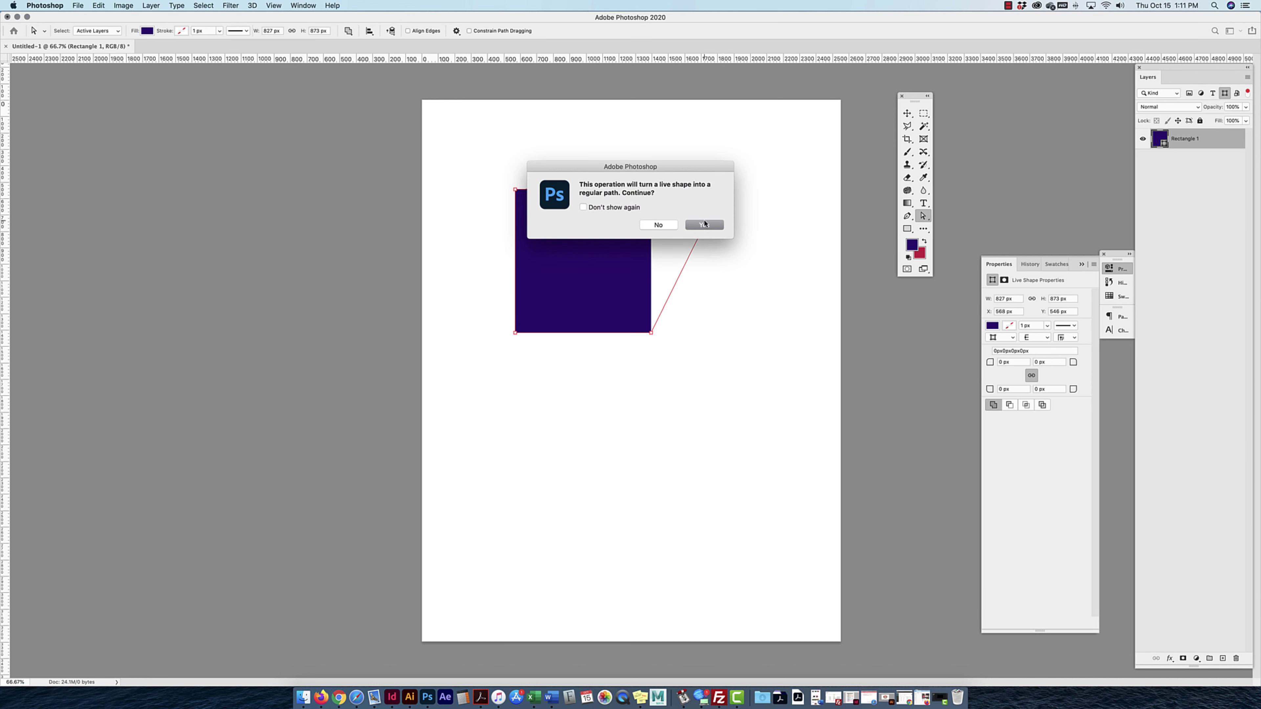
{"action": "left_click", "coordinate": [603, 207]}
{"action": "left_click", "coordinate": [704, 224]}
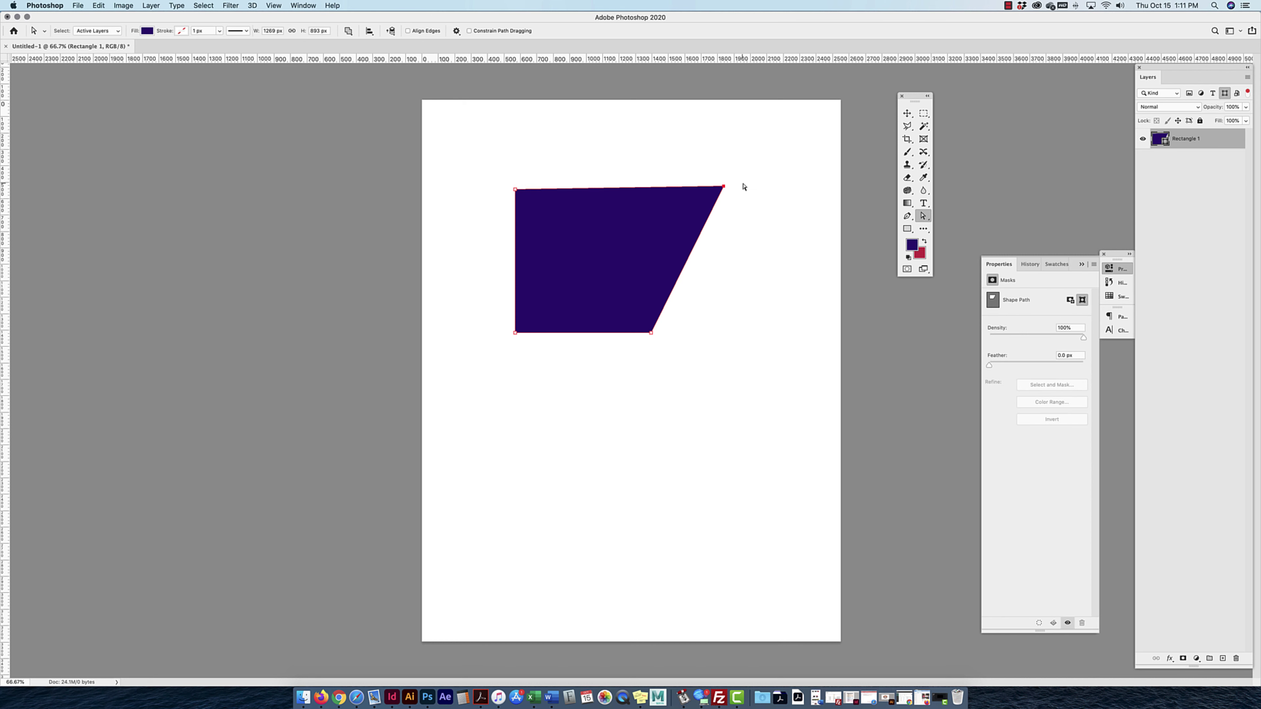
{"action": "left_click_drag", "start_coordinate": [724, 187], "coordinate": [726, 201]}
Move the whole four-sided shape slightly down and left with the Path Selection Tool.
{"action": "left_click", "coordinate": [923, 217]}
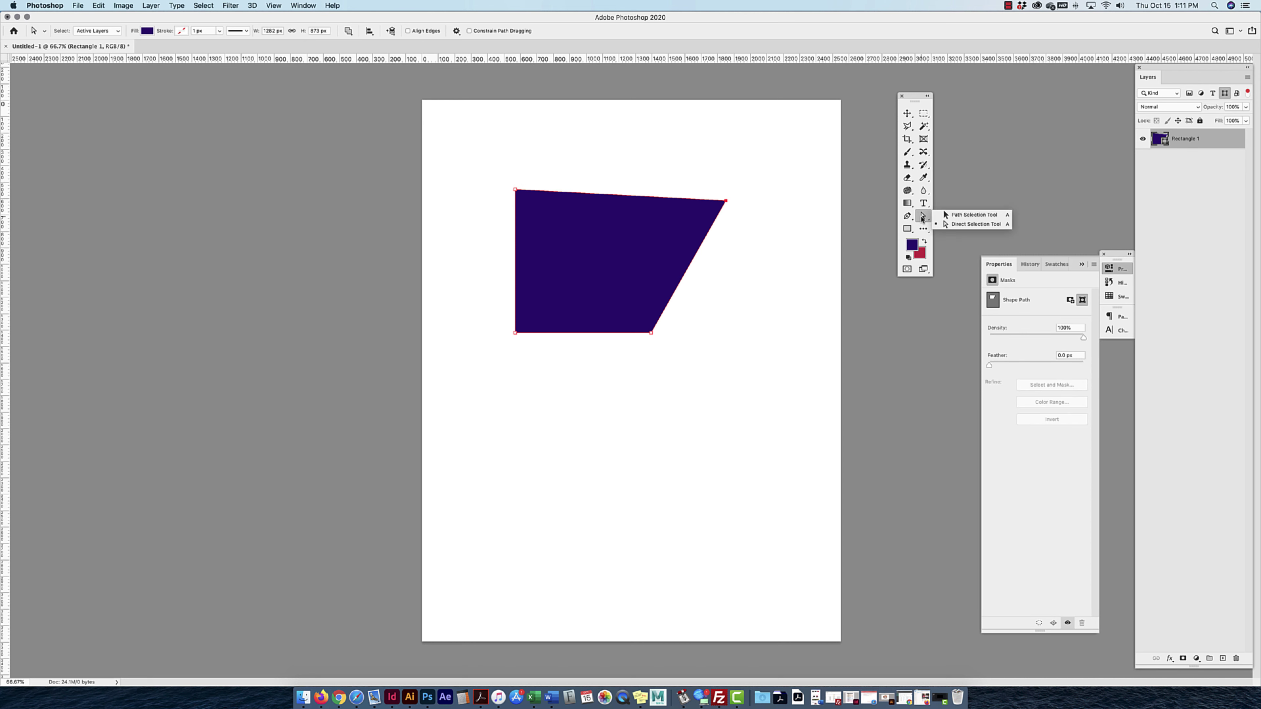
{"action": "left_click", "coordinate": [972, 215]}
{"action": "left_click_drag", "start_coordinate": [628, 269], "coordinate": [614, 293]}
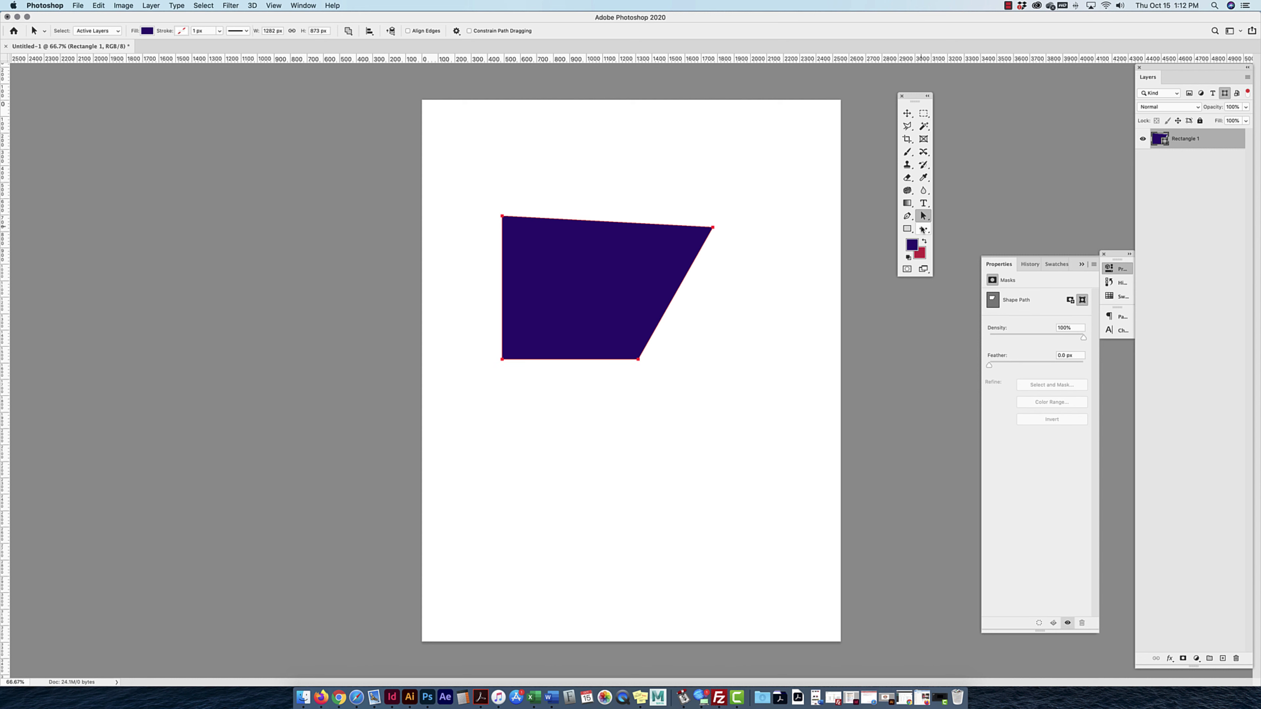
Draw a closed, partly curved shape about 695 by 737 px beside the four-sided shape with the Pen Tool.
{"action": "left_click", "coordinate": [907, 215]}
{"action": "left_click", "coordinate": [681, 297]}
{"action": "left_click", "coordinate": [680, 354]}
{"action": "left_click", "coordinate": [749, 364]}
{"action": "left_click", "coordinate": [792, 307]}
{"action": "left_click", "coordinate": [781, 244]}
{"action": "left_click", "coordinate": [739, 269]}
{"action": "left_click", "coordinate": [681, 298]}
{"action": "mouse_move", "coordinate": [695, 286]}
{"action": "left_mouse_down"}
{"action": "mouse_move", "coordinate": [698, 273]}
{"action": "mouse_move", "coordinate": [684, 298]}
{"action": "left_mouse_up"}
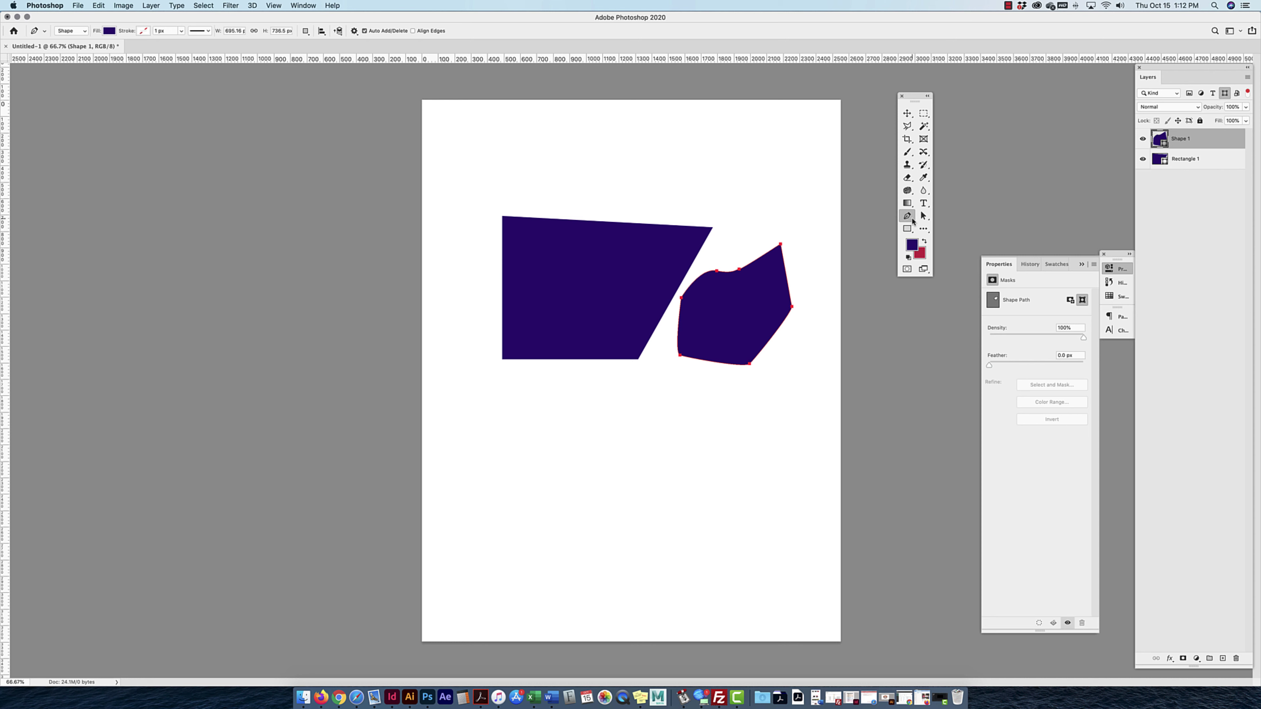
Stretch the pen-drawn shape's upper-right point up and outward with the Direct Selection Tool, making the shape about 773 px wide.
{"action": "left_click", "coordinate": [923, 216]}
{"action": "right_click", "coordinate": [923, 217]}
{"action": "left_click", "coordinate": [968, 224]}
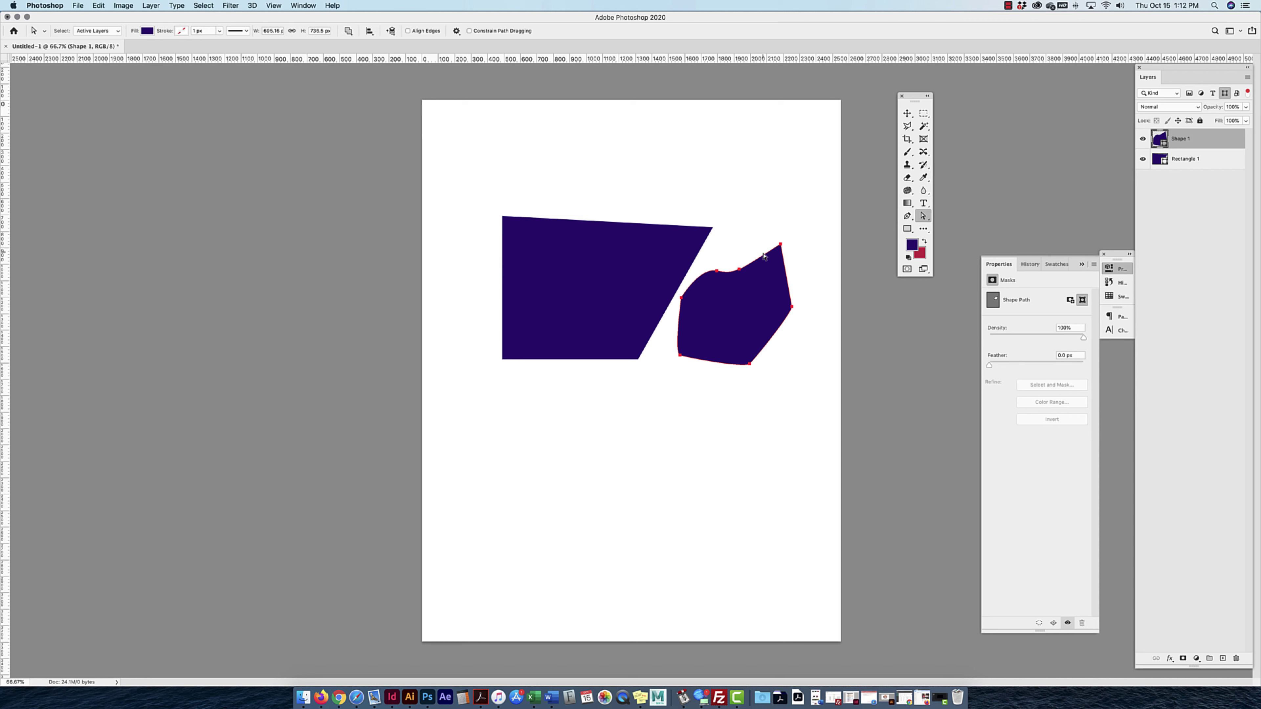
{"action": "left_click_drag", "start_coordinate": [780, 245], "coordinate": [805, 200]}
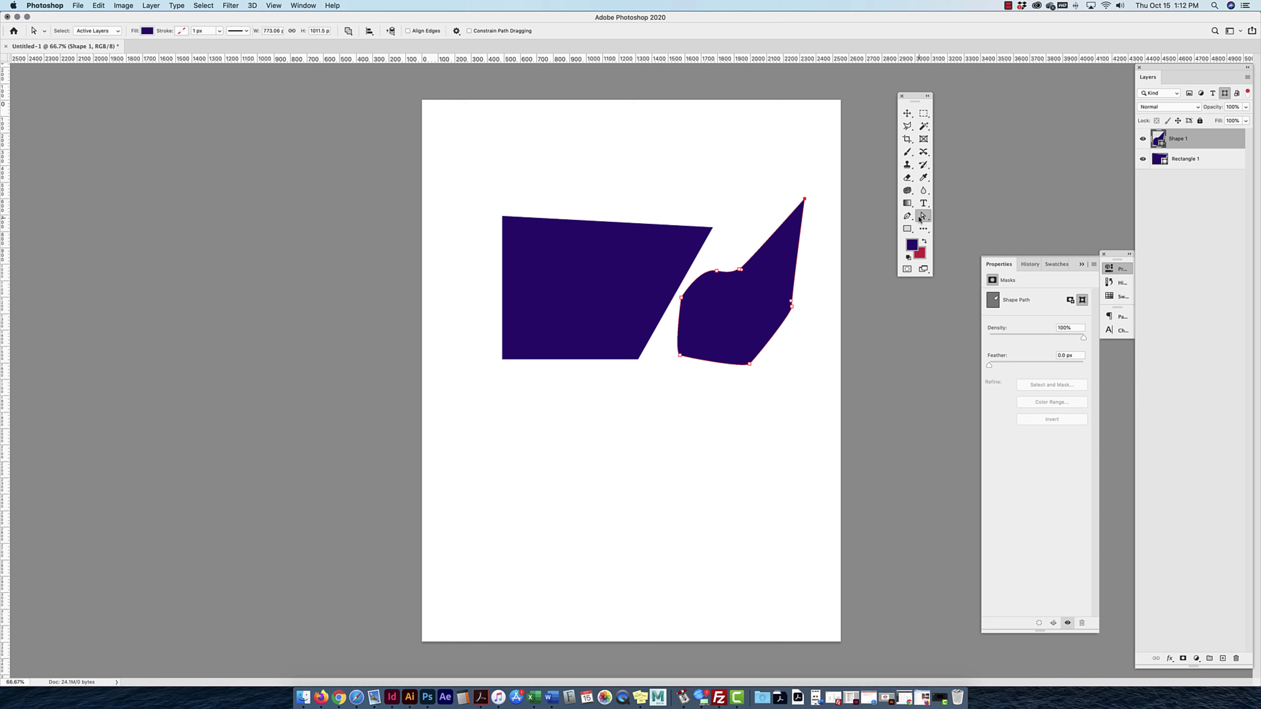
Place the default "Lorem Ipsum" text below the four-sided shape and filter the layers to type only.
{"action": "left_click", "coordinate": [923, 203]}
{"action": "left_click", "coordinate": [552, 432]}
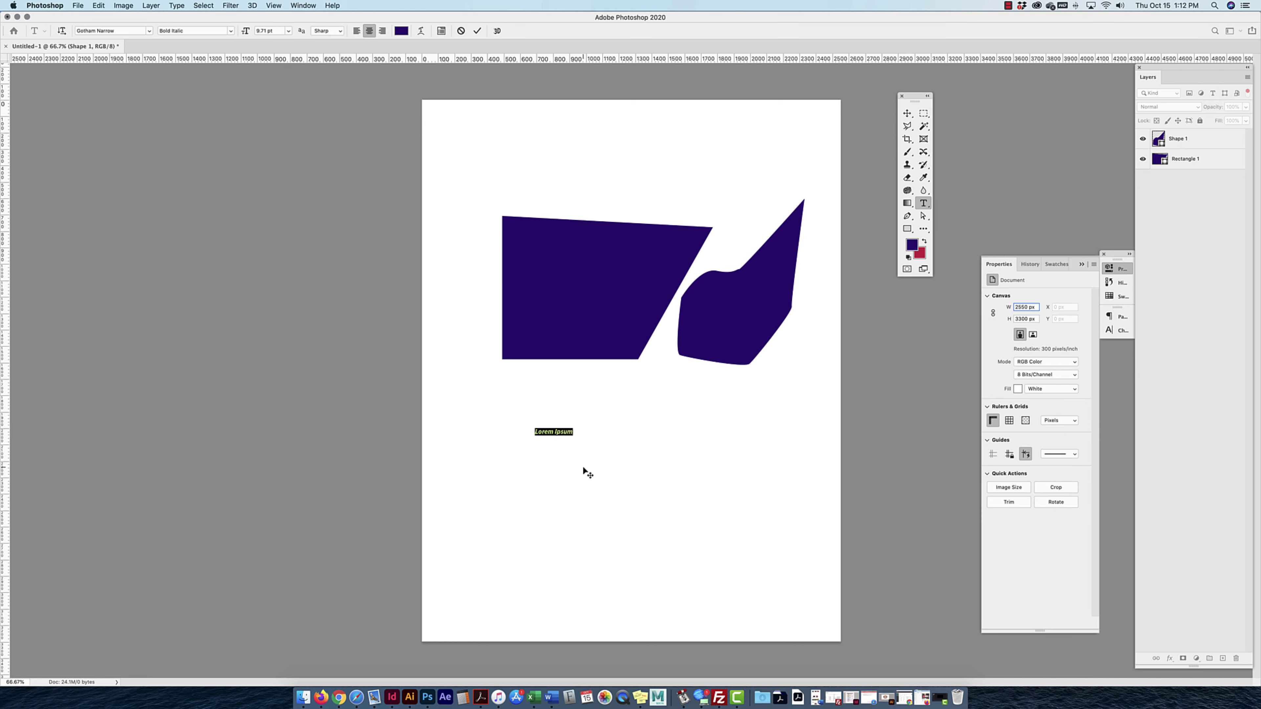
{"action": "left_click", "coordinate": [1213, 93]}
{"action": "left_click", "coordinate": [908, 114]}
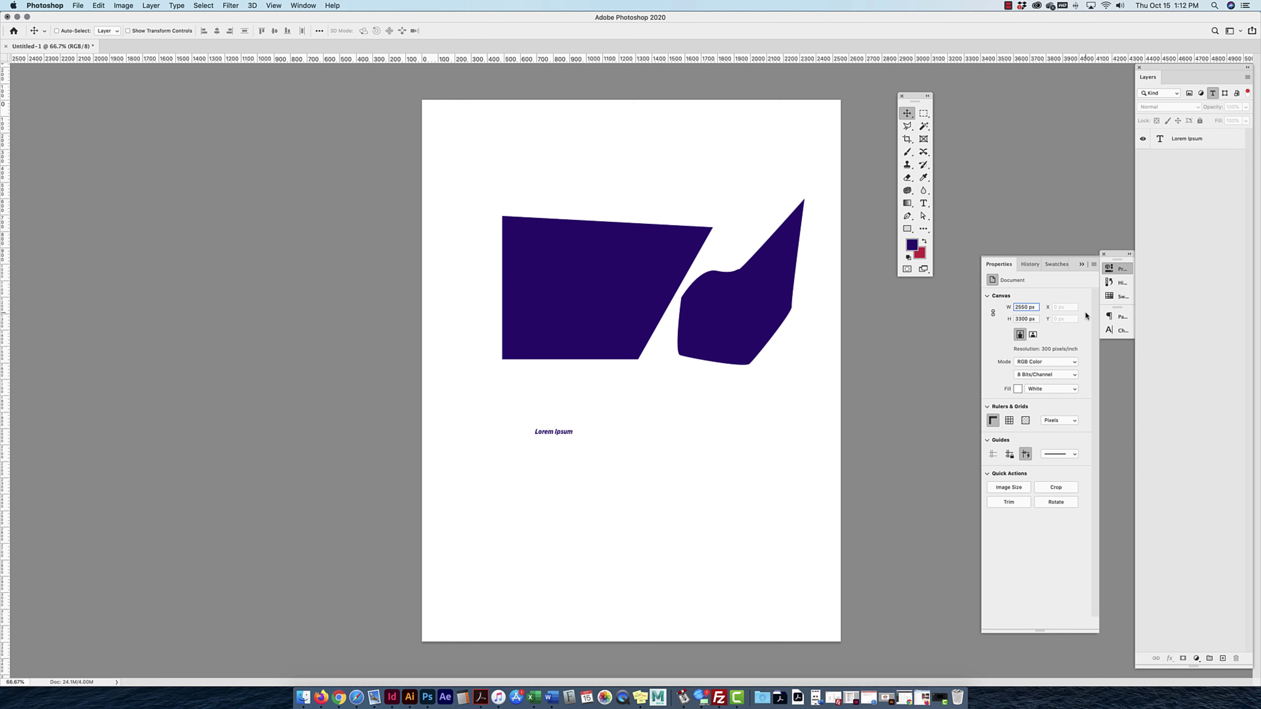
Turn off the layer filter and enlarge the "Lorem Ipsum" text with Free Transform to about 1738 px wide and 334 px high.
{"action": "left_click", "coordinate": [1211, 141]}
{"action": "left_click", "coordinate": [1247, 93]}
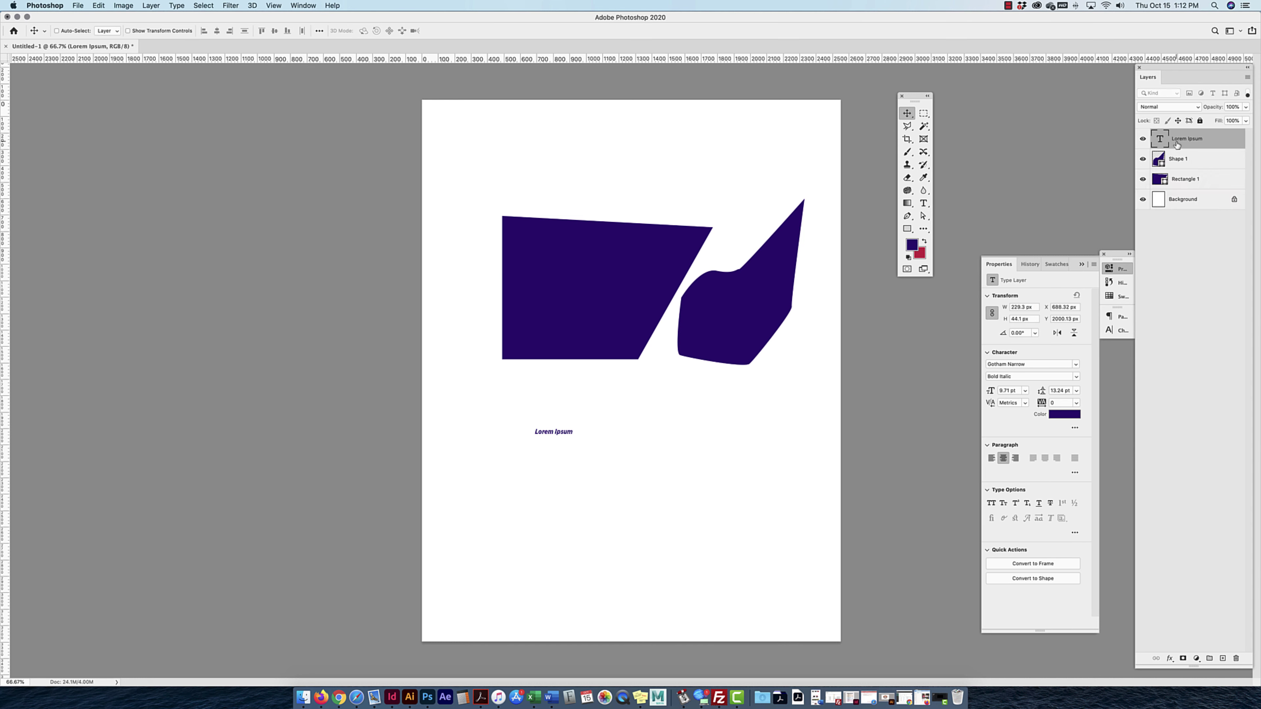
{"action": "key", "text": "super+t"}
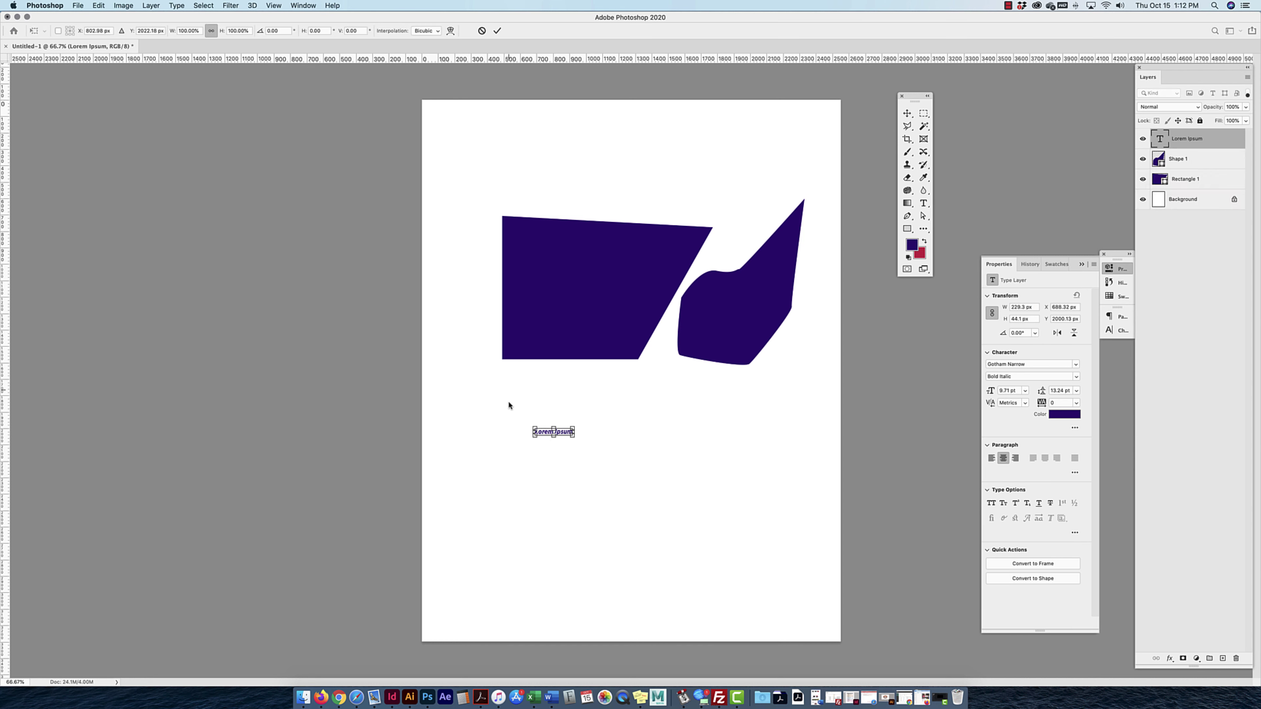
{"action": "left_click", "coordinate": [99, 6]}
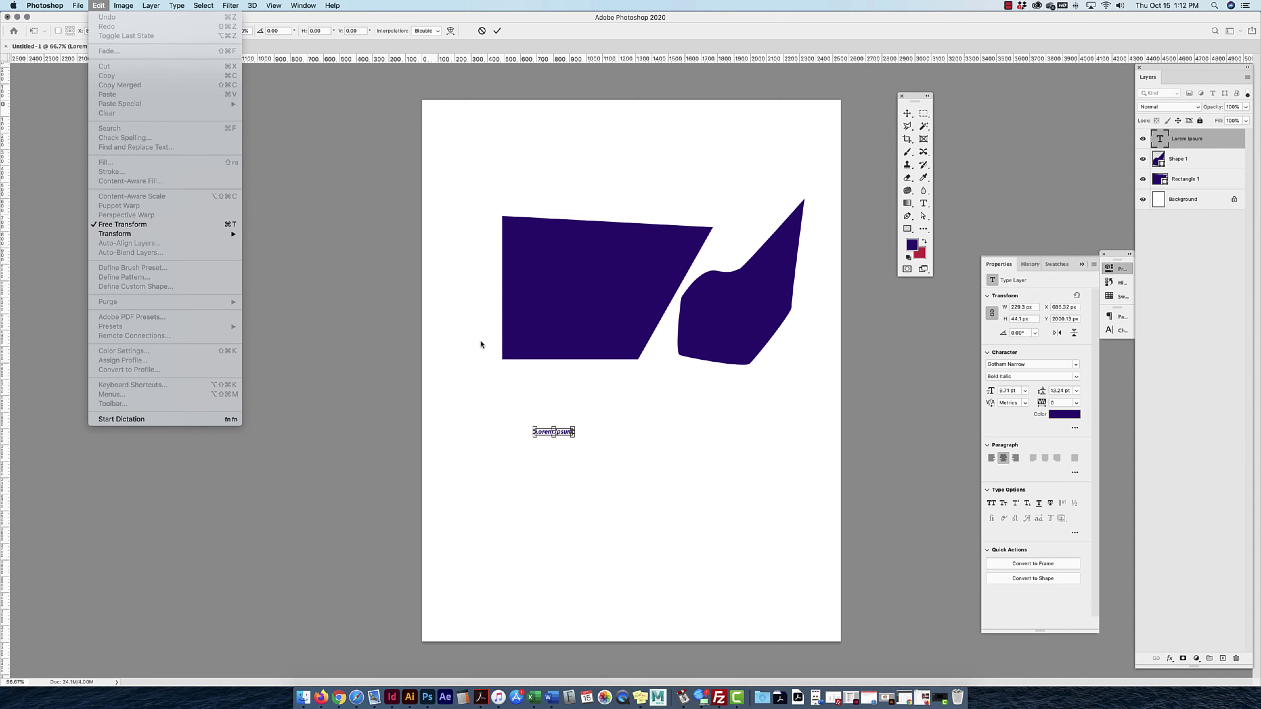
{"action": "left_click", "coordinate": [573, 440]}
{"action": "left_click_drag", "start_coordinate": [592, 449], "coordinate": [800, 588]}
{"action": "key", "text": "Return"}
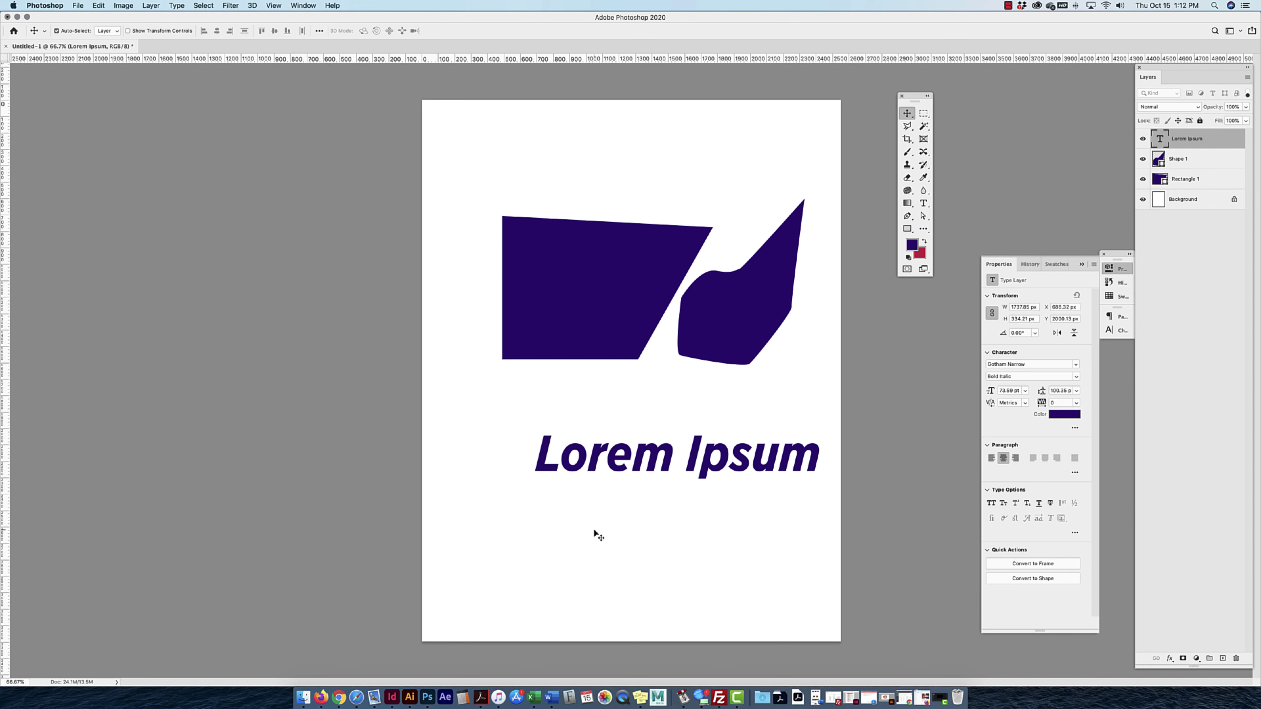
Examine the enlarged text's letter edges at high magnification and in the full-page view.
{"action": "key", "text": "super+equal"}
{"action": "key", "text": "super+equal"}
{"action": "key", "text": "super+equal"}
{"action": "key", "text": "super+equal"}
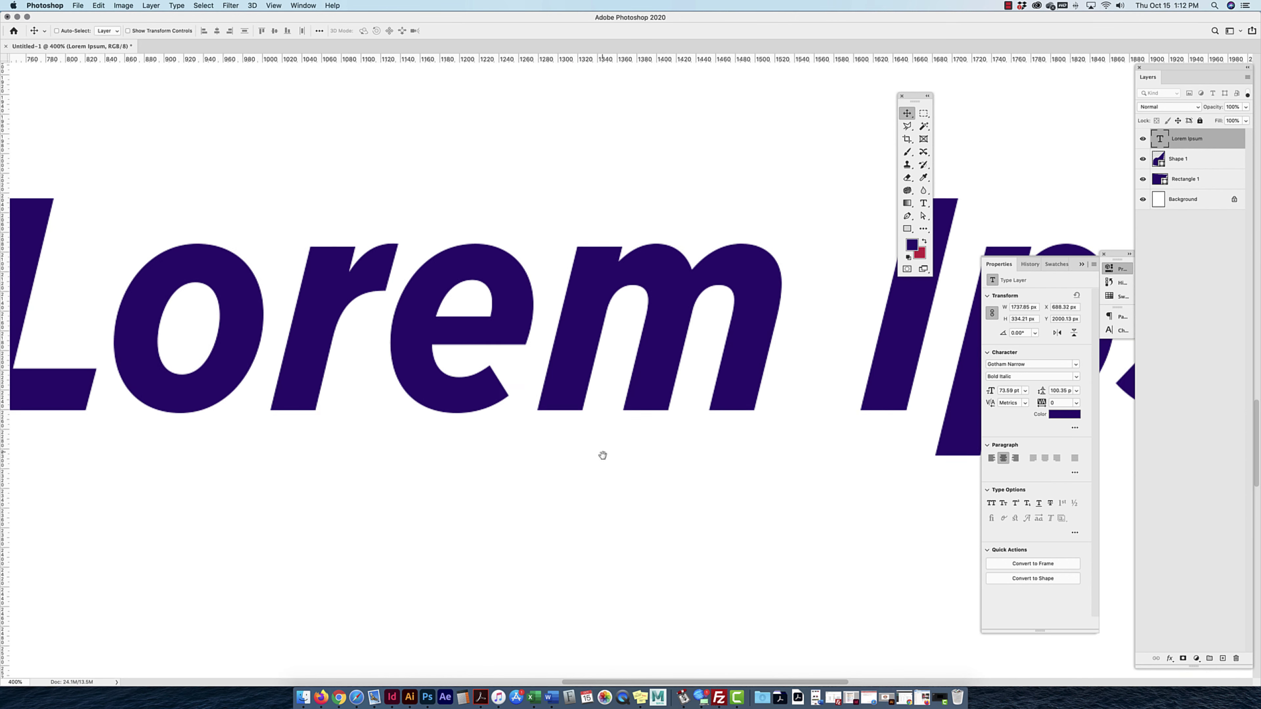
{"action": "key", "text": "super+equal"}
{"action": "key", "text": "super+equal"}
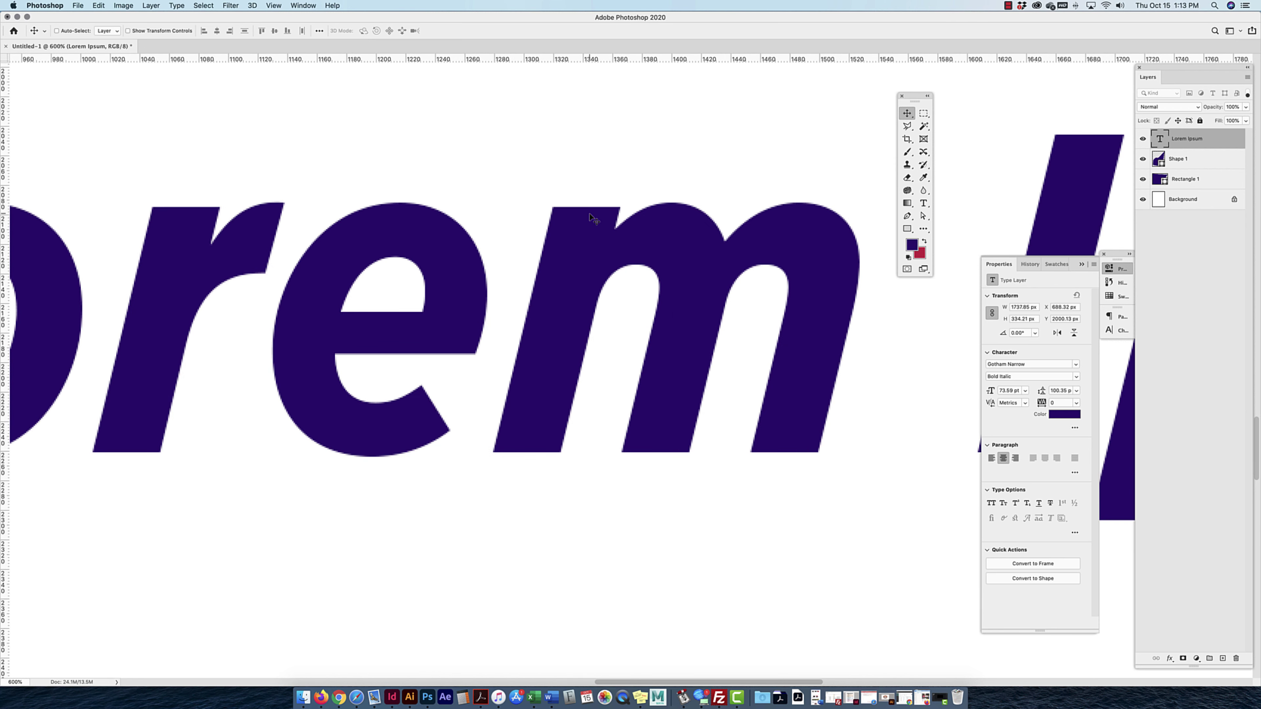
{"action": "key", "text": "super+minus"}
{"action": "key", "text": "super+minus"}
{"action": "key", "text": "super+minus"}
{"action": "key", "text": "super+minus"}
{"action": "key", "text": "super+minus"}
{"action": "key", "text": "super+minus"}
{"action": "key", "text": "super+minus"}
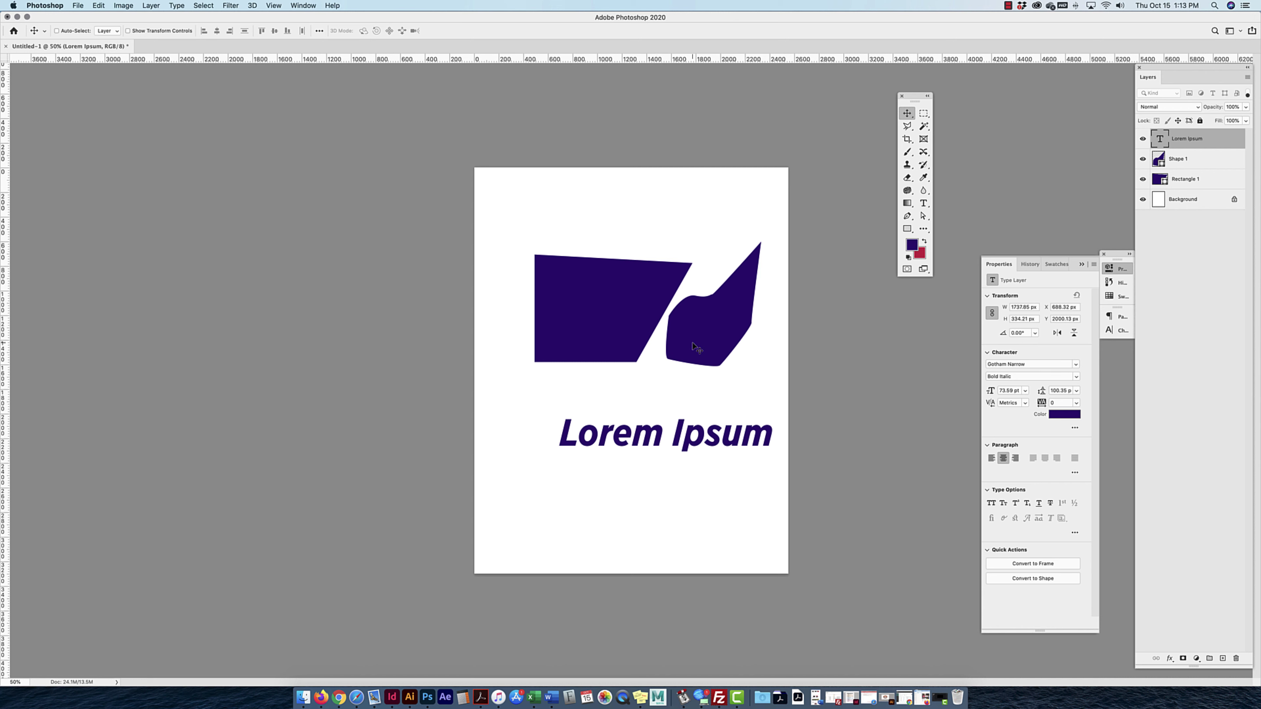
Scale the "Lorem Ipsum" text down slightly with Free Transform to about 1686 px wide and 324 px high.
{"action": "key", "text": "super+t"}
{"action": "left_click_drag", "start_coordinate": [772, 415], "coordinate": [761, 375]}
{"action": "key", "text": "Return"}
{"action": "key", "text": "super+t"}
{"action": "key", "text": "Return"}
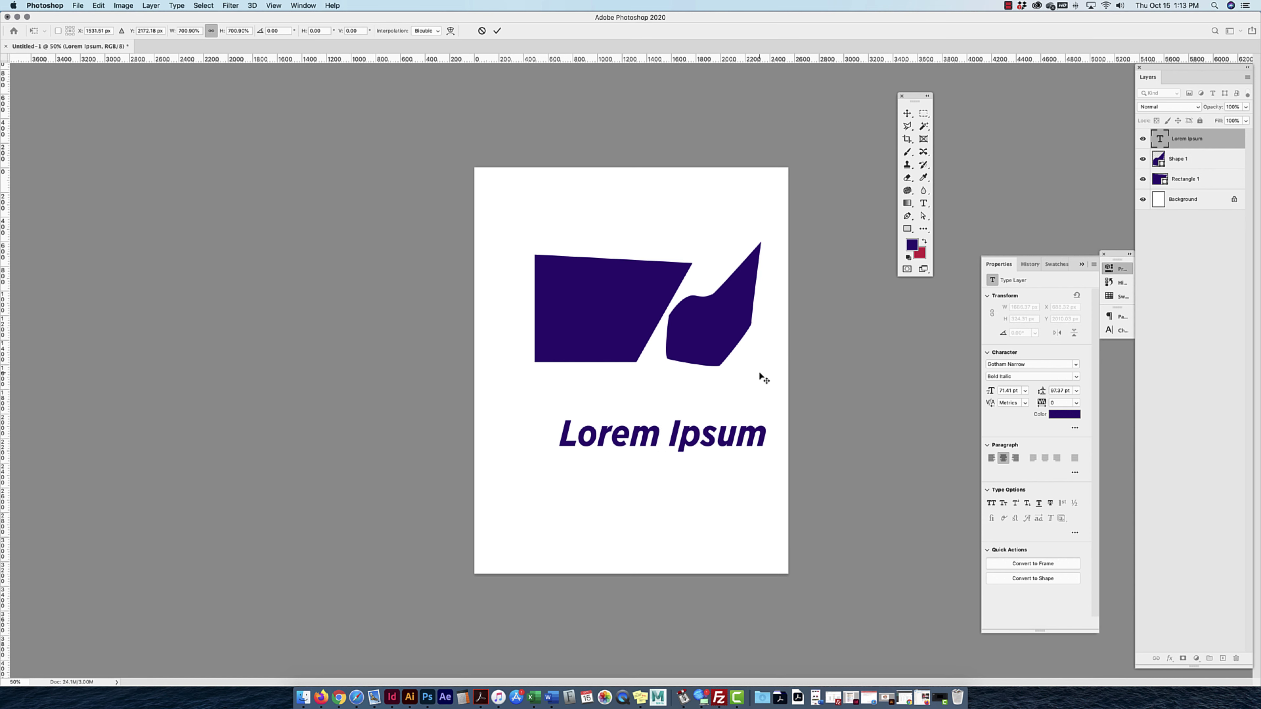
Inspect the rescaled text's edges and select the four-sided shape's layer directly from the canvas.
{"action": "scroll", "coordinate": [701, 450], "scroll_direction": "up", "scroll_amount": 8}
{"action": "left_click_drag", "start_coordinate": [667, 479], "coordinate": [670, 271]}
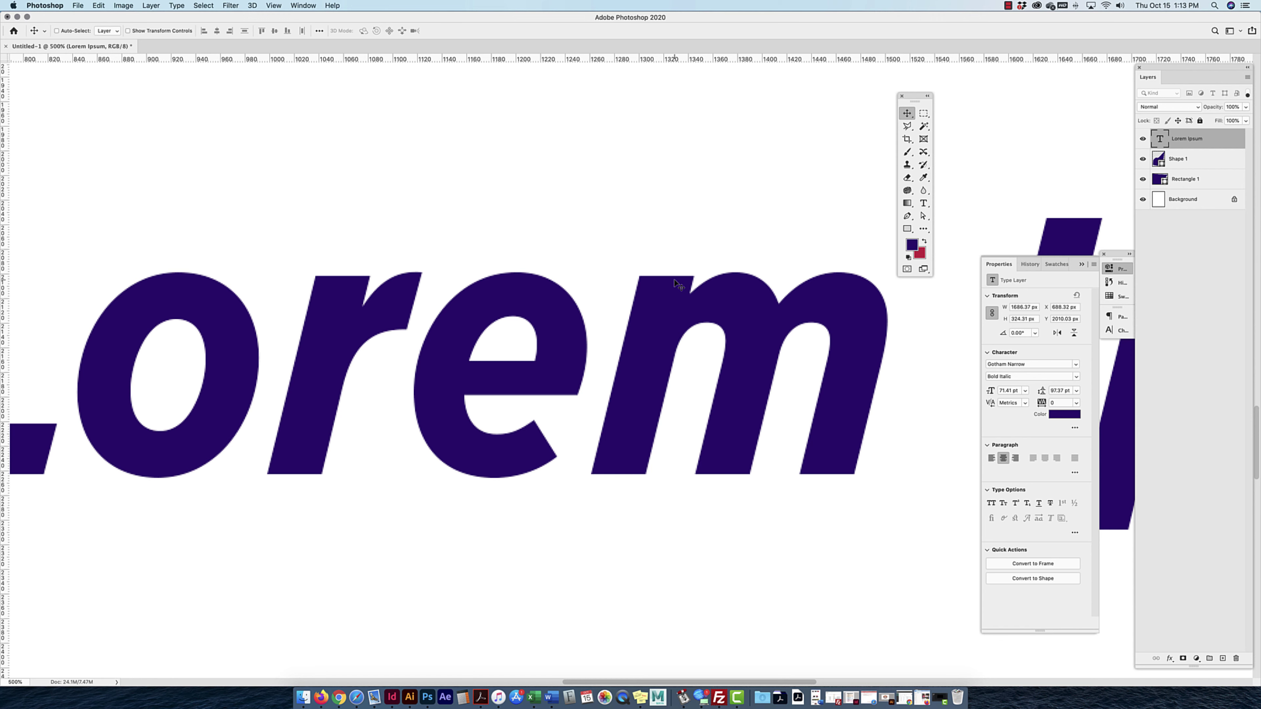
{"action": "scroll", "coordinate": [453, 326], "scroll_direction": "down", "scroll_amount": 8}
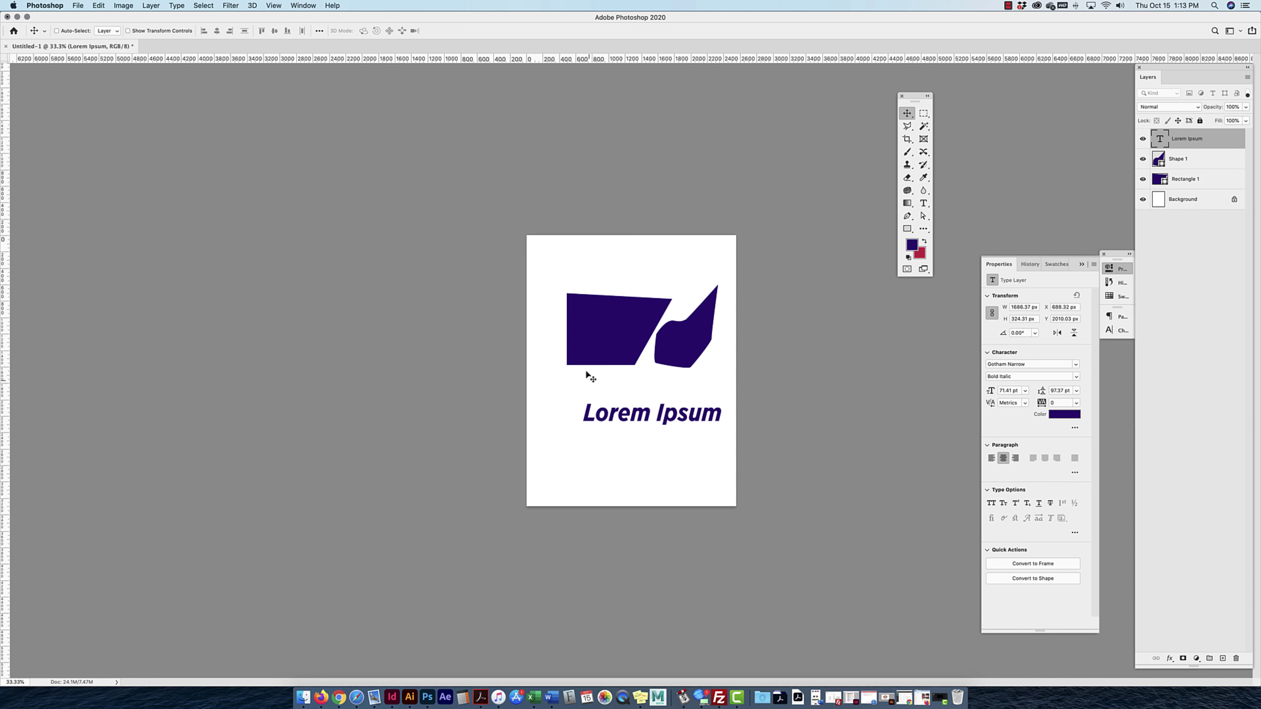
{"action": "left_click", "coordinate": [588, 359], "text": "super"}
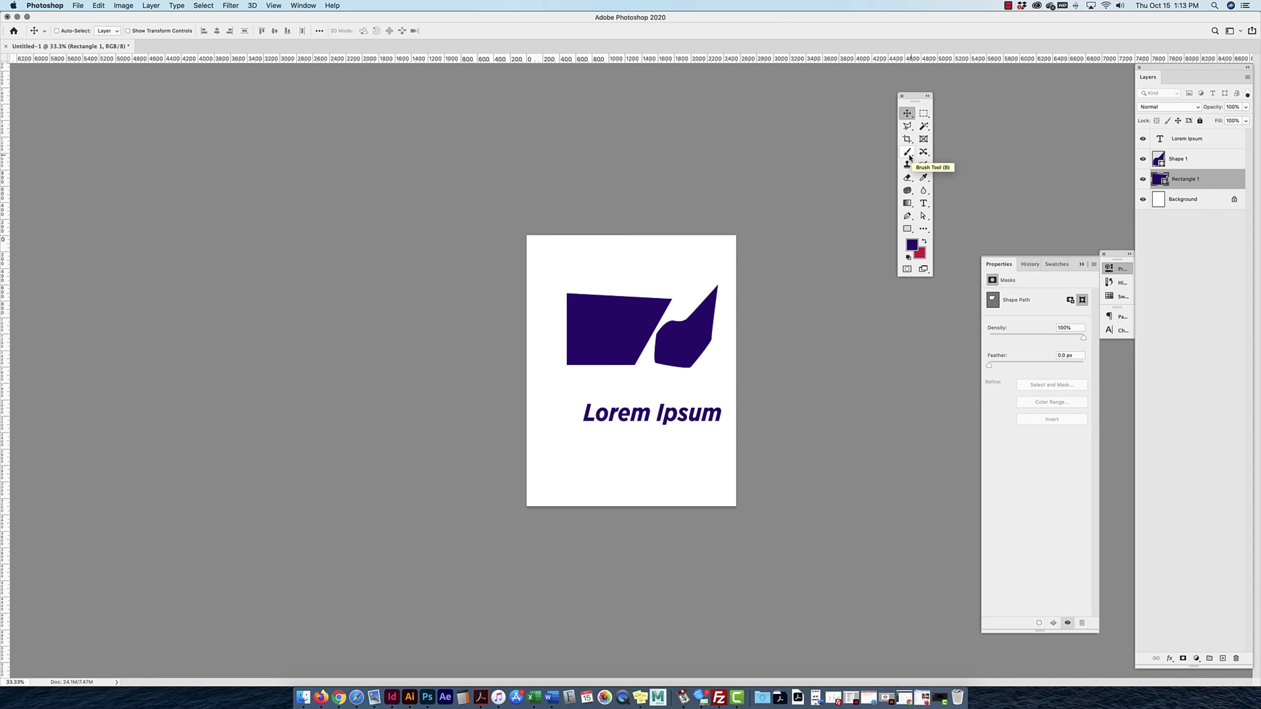
Review the extra tools grouped with the Hand Tool and return to the Move Tool.
{"action": "left_click", "coordinate": [923, 230]}
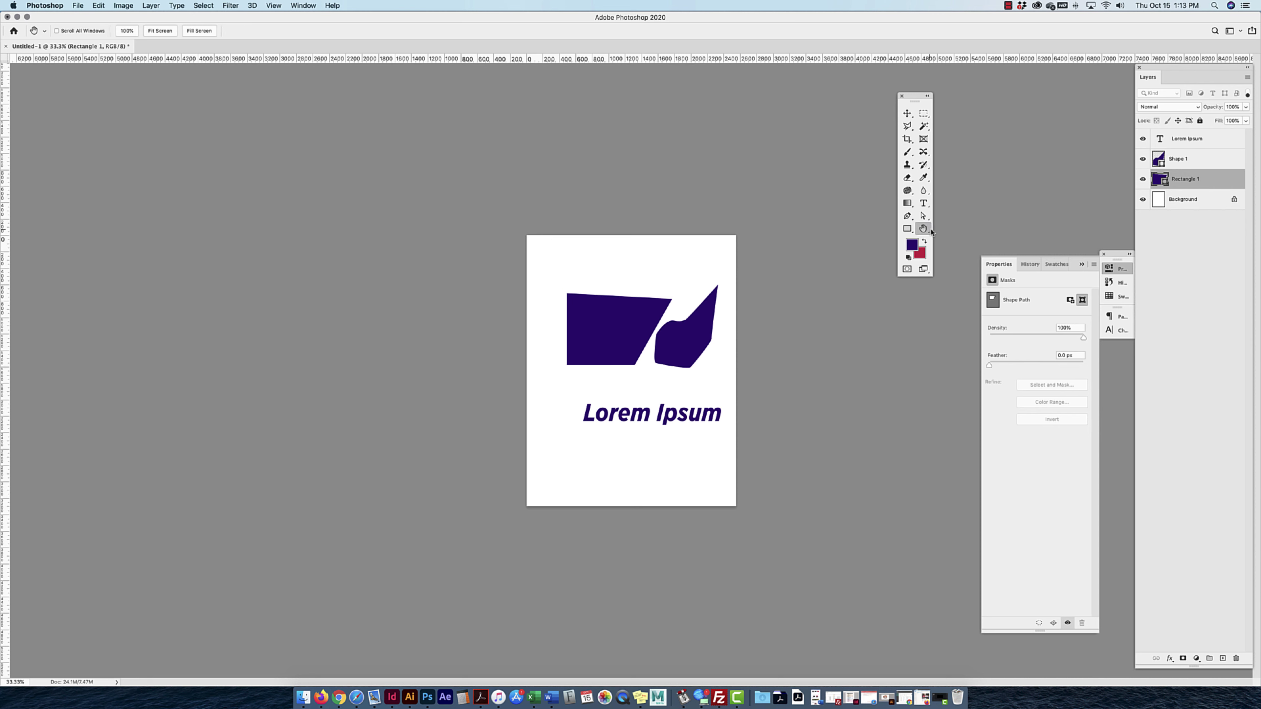
{"action": "right_click", "coordinate": [924, 230]}
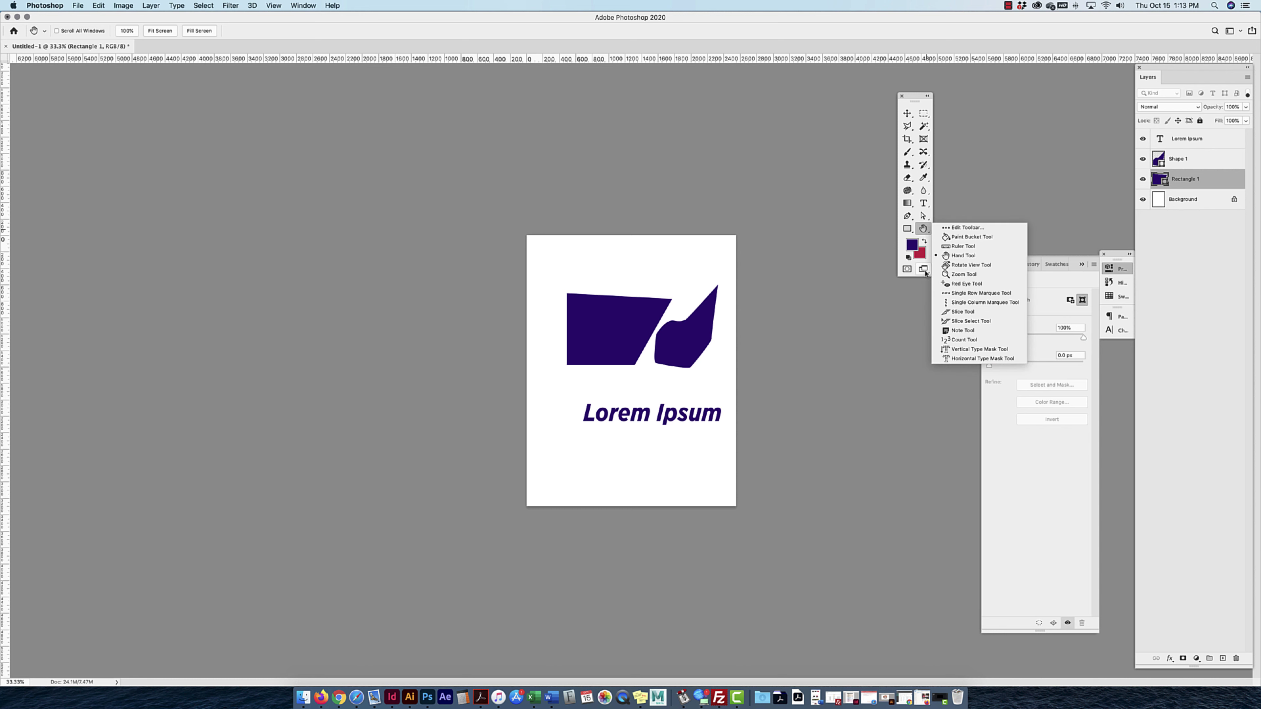
{"action": "left_click", "coordinate": [858, 271]}
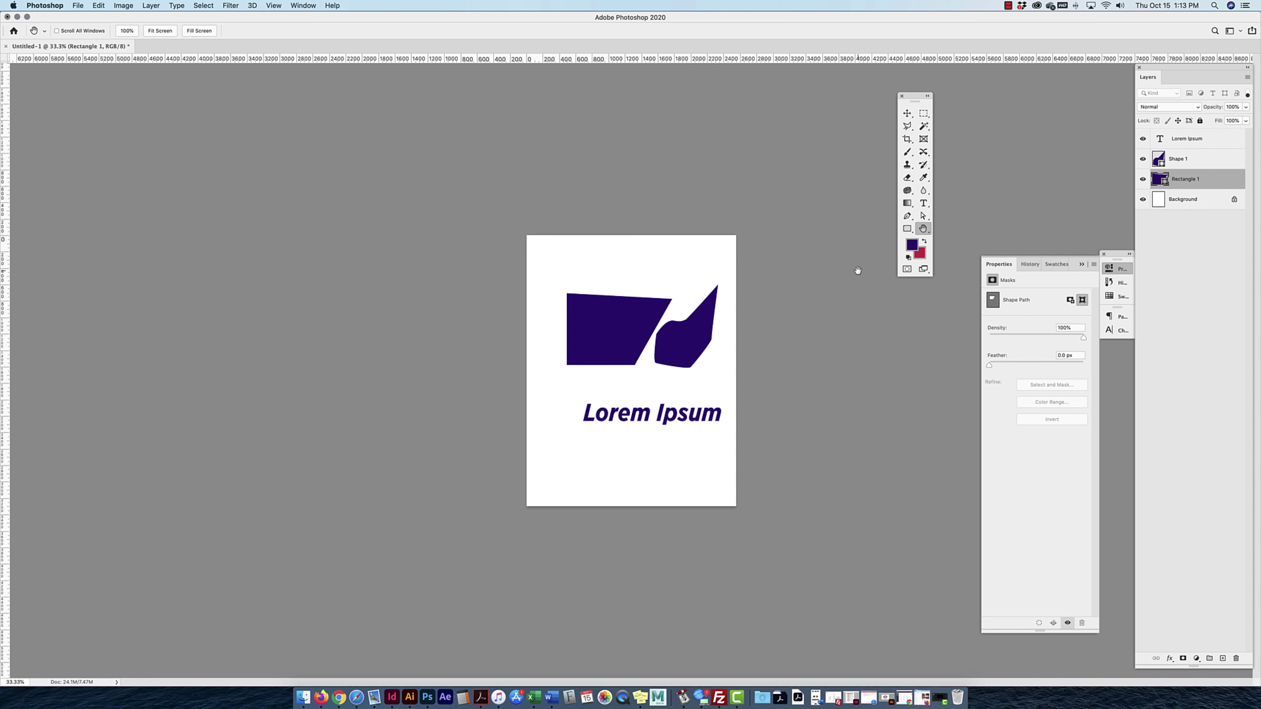
{"action": "left_click", "coordinate": [907, 113]}
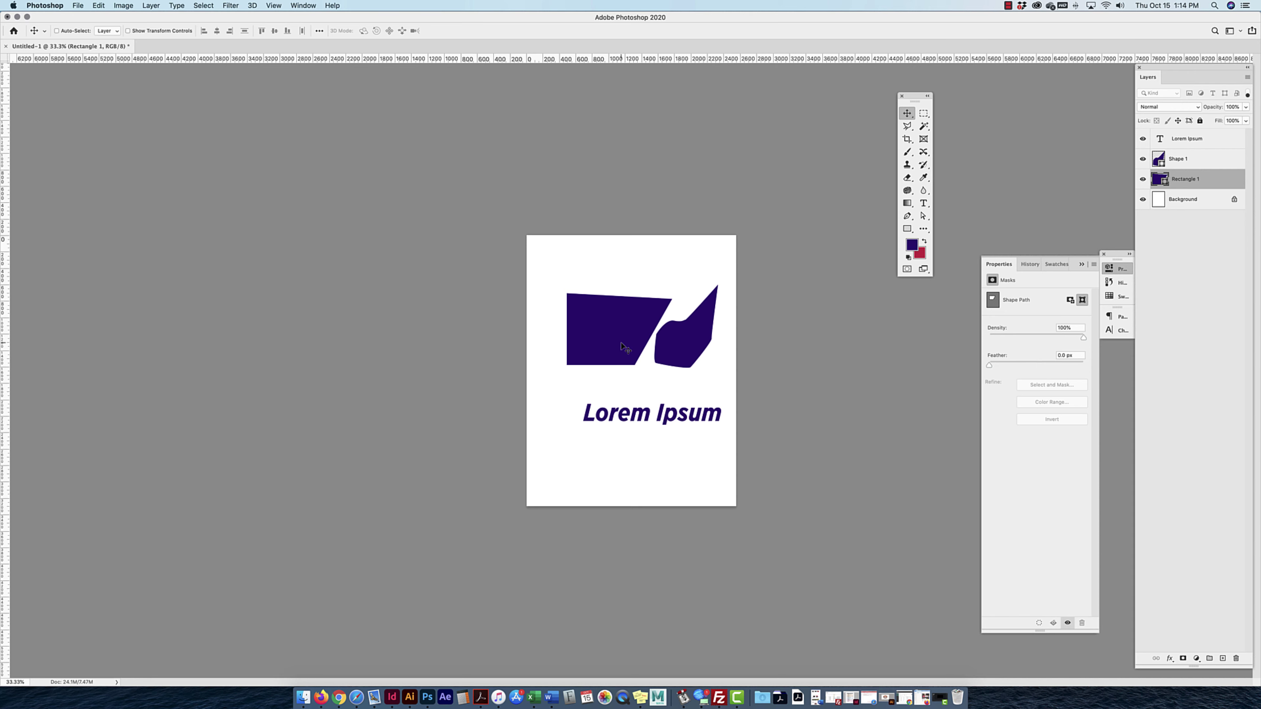
{"action": "scroll", "coordinate": [608, 337], "scroll_direction": "up", "scroll_amount": 6}
{"action": "scroll", "coordinate": [614, 348], "scroll_direction": "up", "scroll_amount": 10}
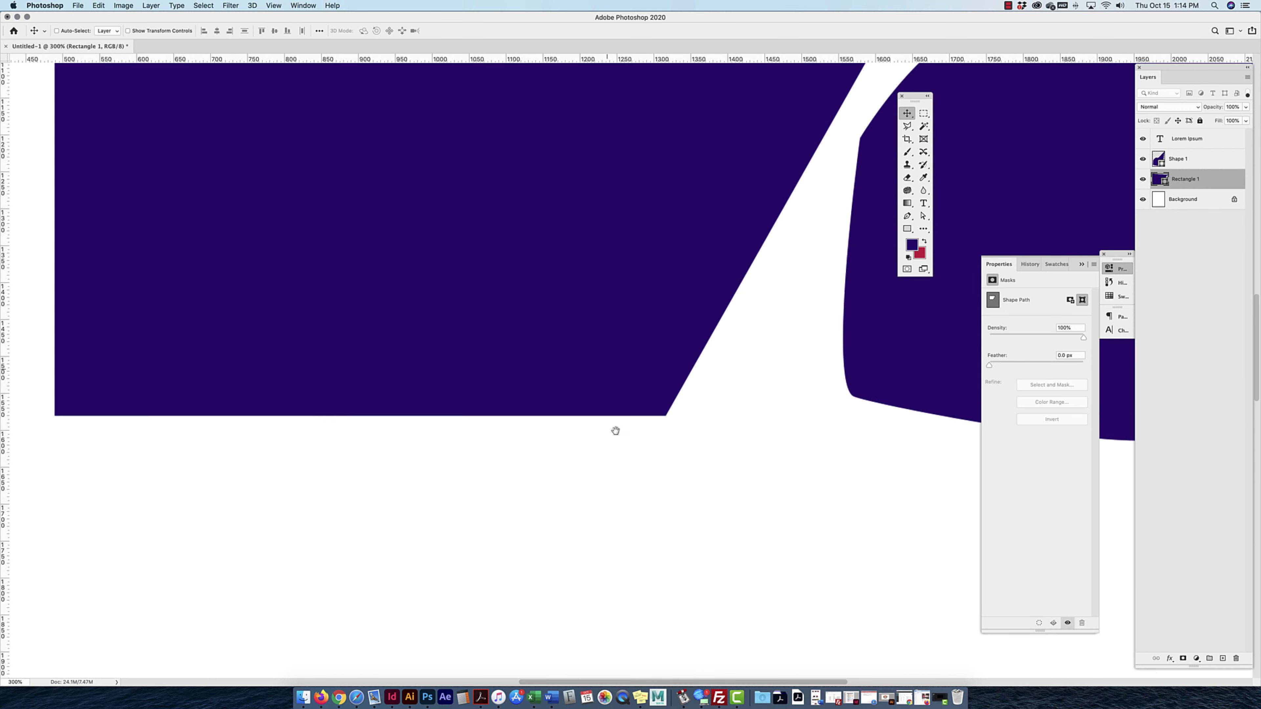
{"action": "scroll", "coordinate": [540, 306], "scroll_direction": "down", "scroll_amount": 6}
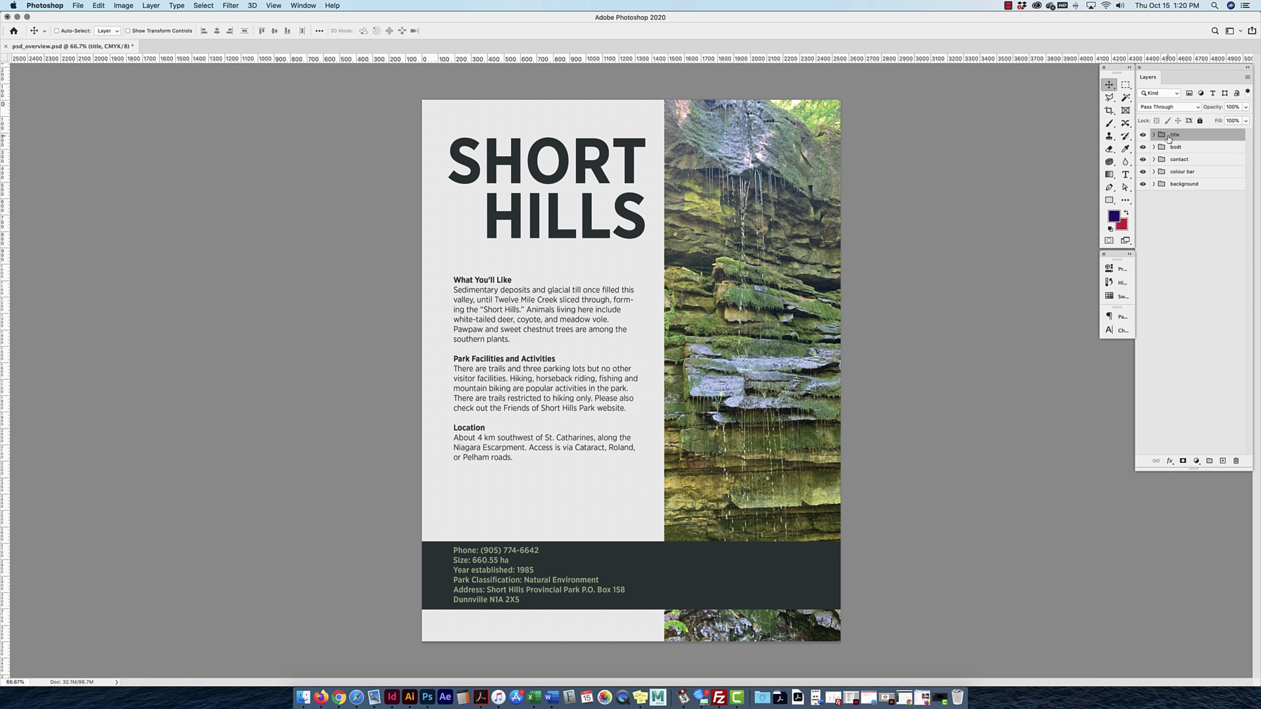
Expand all five layer groups of psd_overview.psd, from title to background, to show the layers inside.
{"action": "left_click", "coordinate": [1154, 134]}
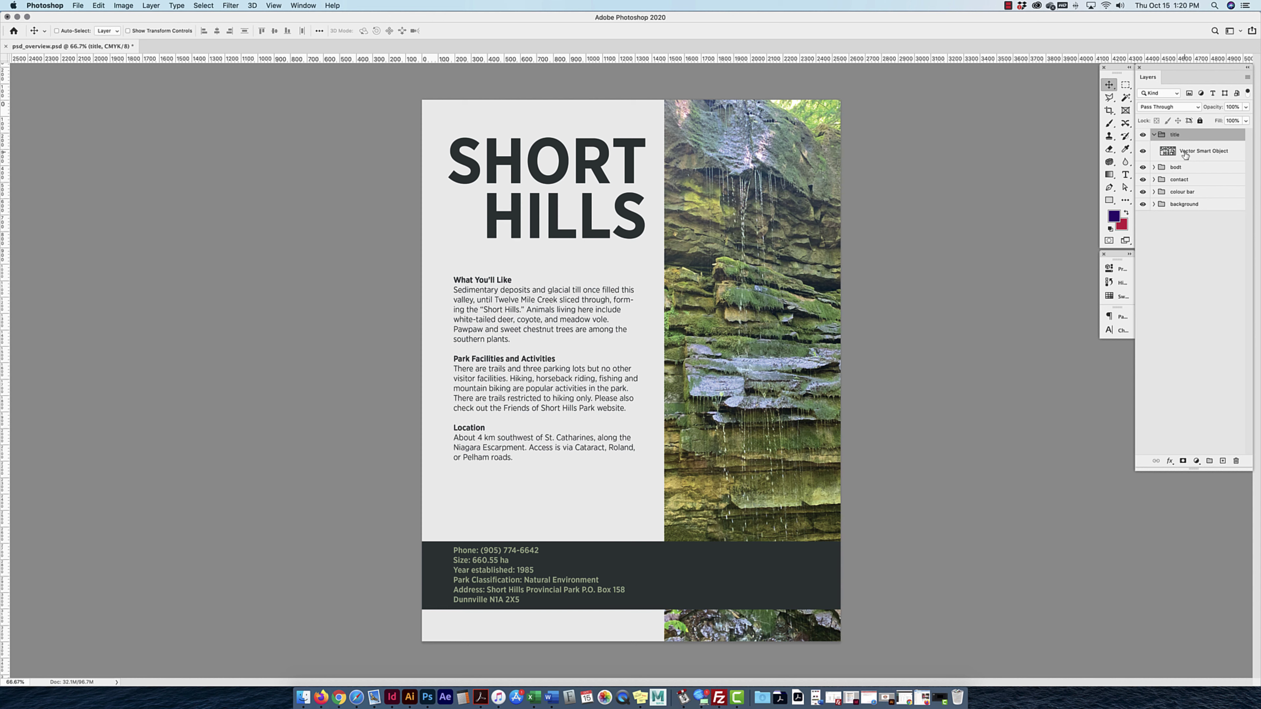
{"action": "left_click", "coordinate": [1154, 167]}
{"action": "left_click", "coordinate": [1154, 200]}
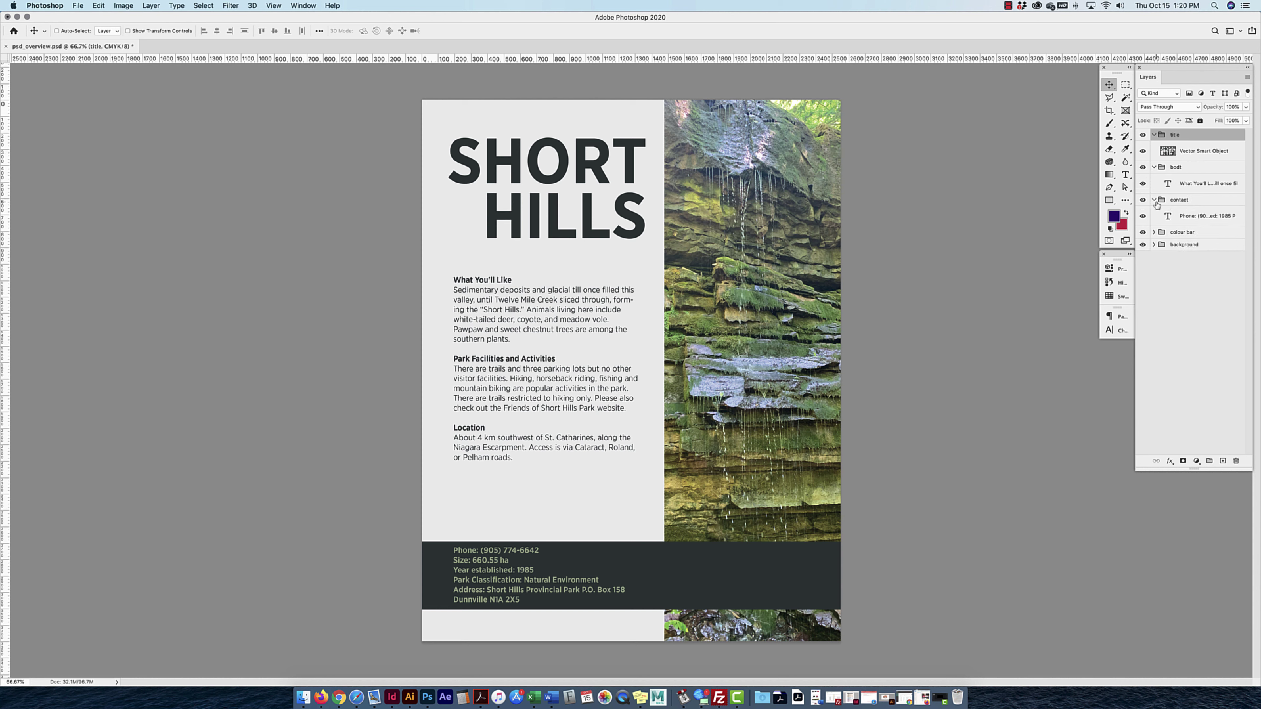
{"action": "left_click", "coordinate": [1152, 237]}
{"action": "left_click", "coordinate": [1154, 232]}
{"action": "left_click", "coordinate": [1154, 264]}
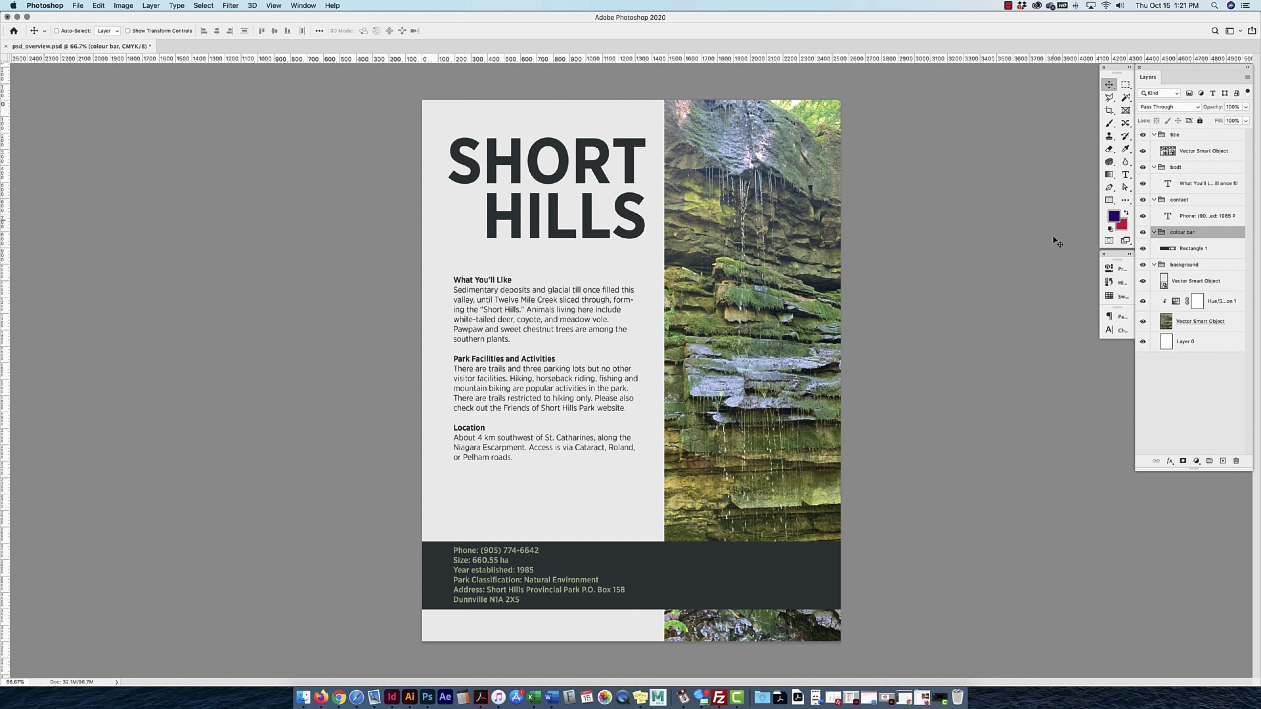
{"action": "left_click", "coordinate": [1009, 7]}
{"action": "left_click", "coordinate": [1037, 18]}
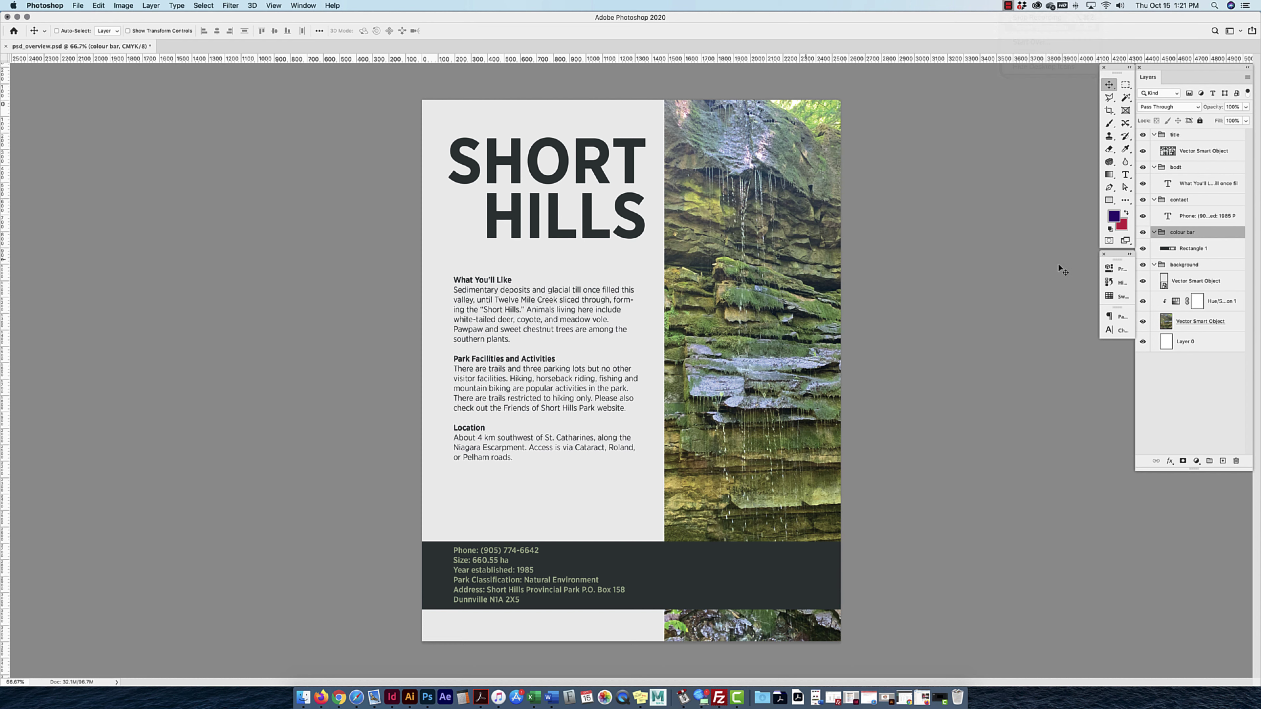
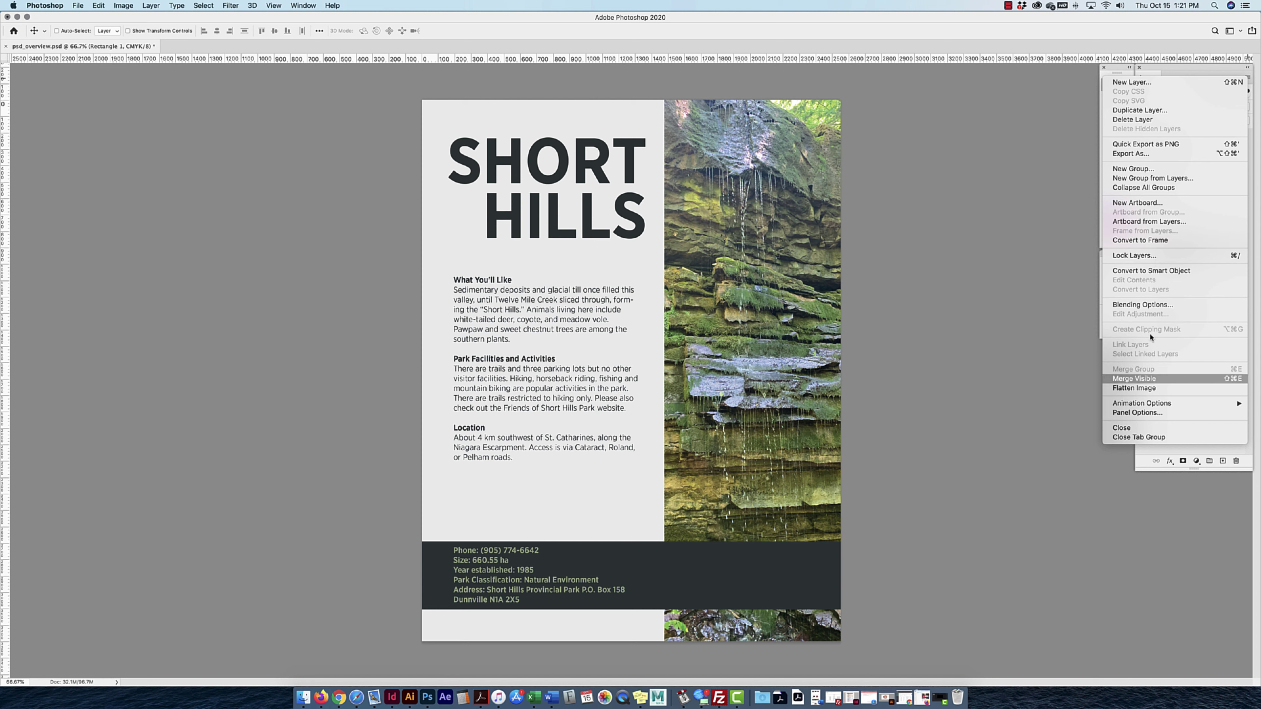
Collapse and re-expand the title group and review the layer filter types, keeping the filter set to Kind.
{"action": "left_click", "coordinate": [1180, 455]}
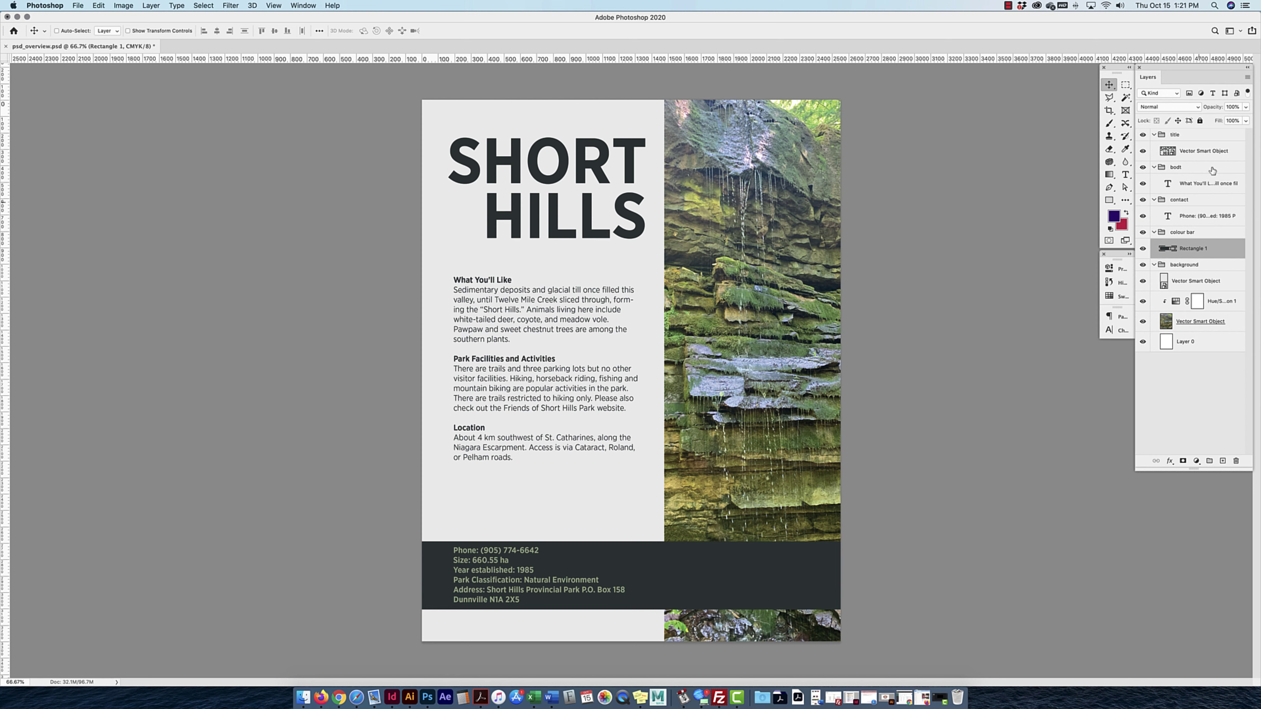
{"action": "left_click", "coordinate": [1154, 135]}
{"action": "left_click", "coordinate": [1154, 135]}
{"action": "left_click", "coordinate": [1174, 93]}
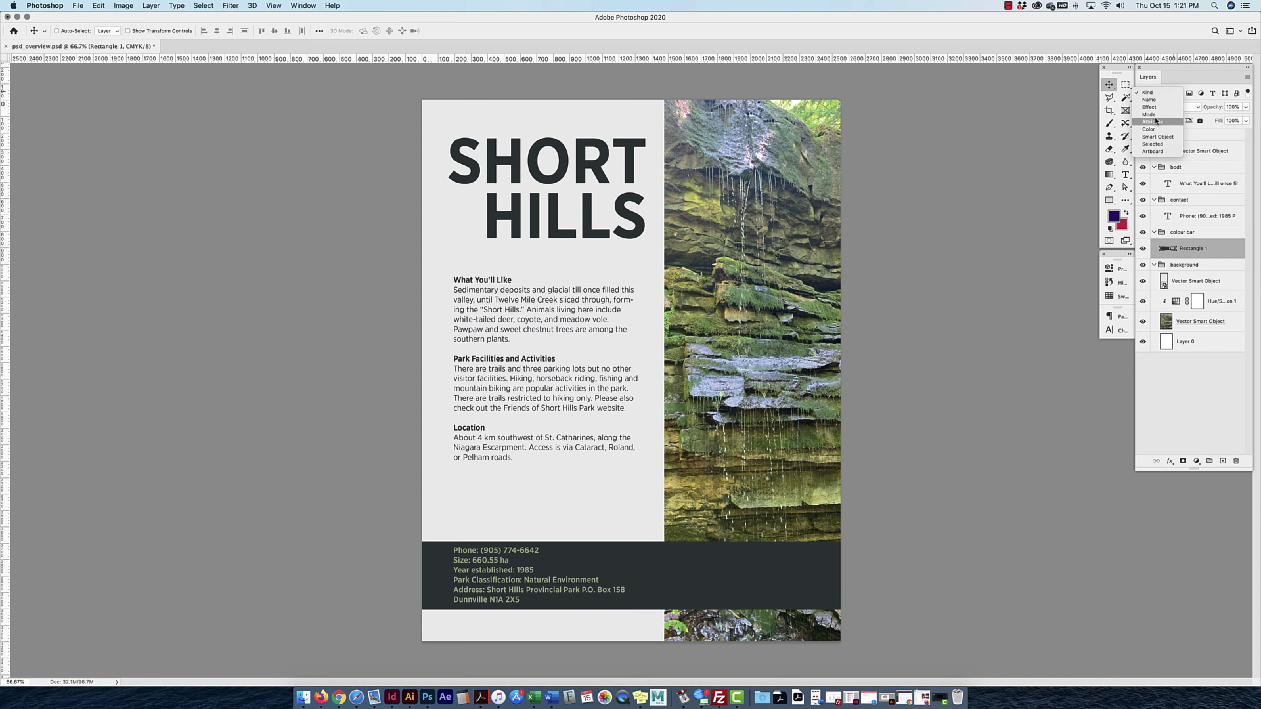
{"action": "left_click", "coordinate": [1166, 80]}
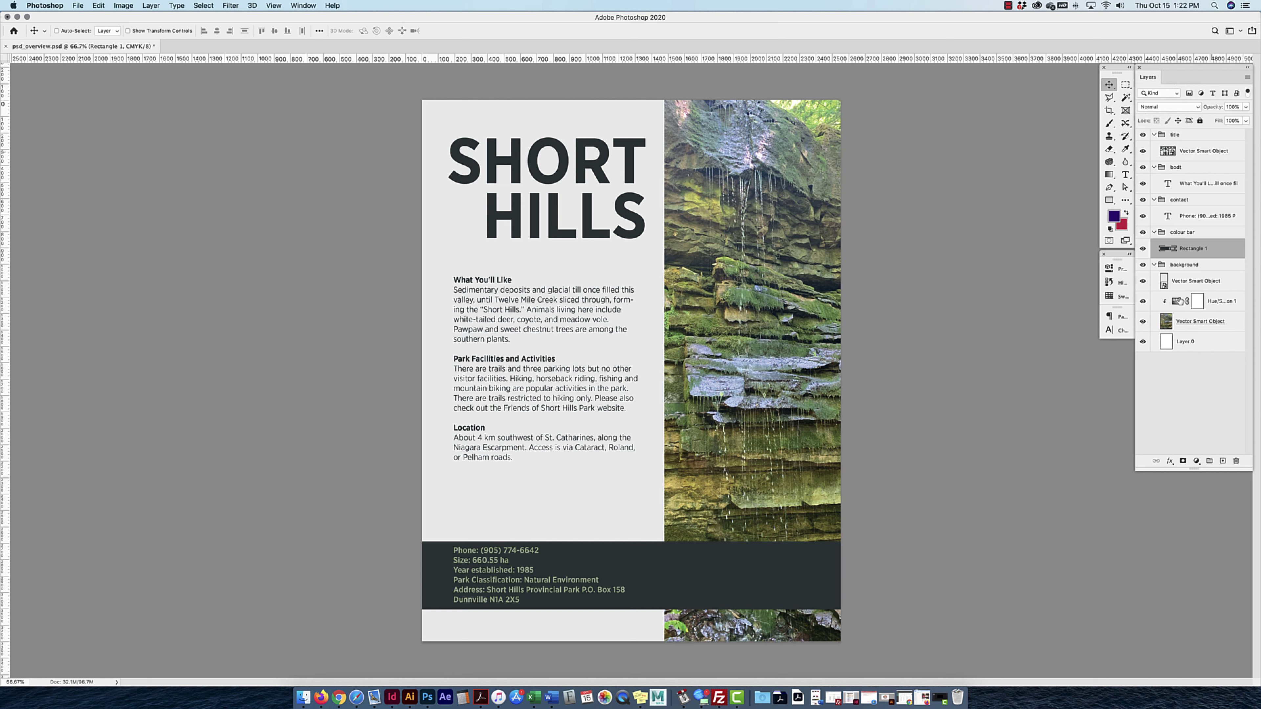
{"action": "left_click", "coordinate": [1159, 94]}
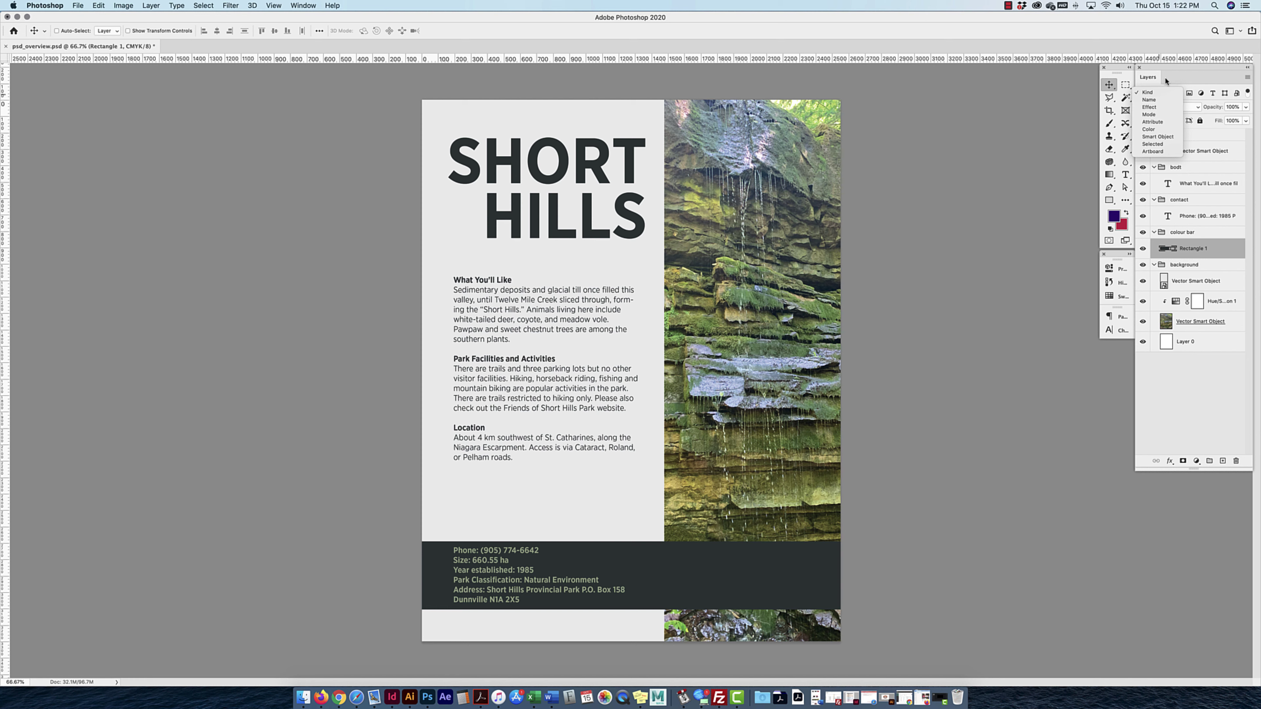
{"action": "left_click", "coordinate": [1149, 92]}
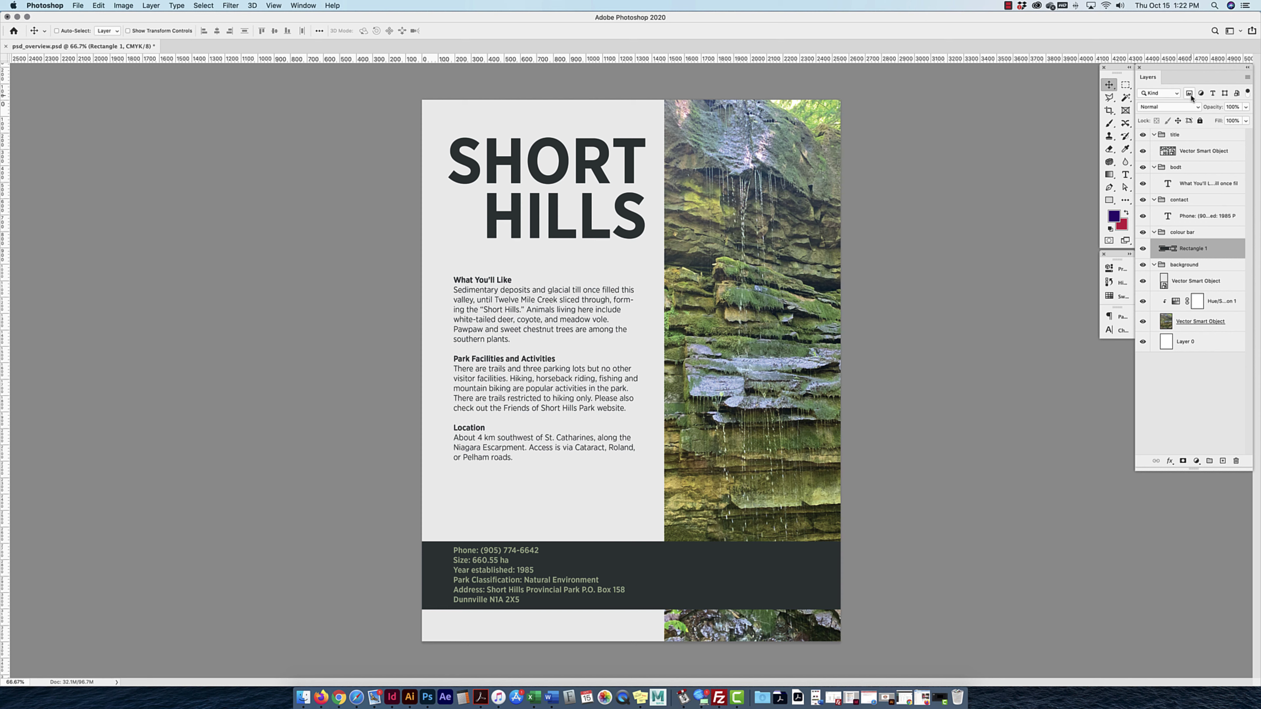
Filter the layers to pixel layers only, select the waterfall photo's smart object and examine the photo up close.
{"action": "left_click", "coordinate": [1239, 29]}
{"action": "left_click", "coordinate": [1190, 93]}
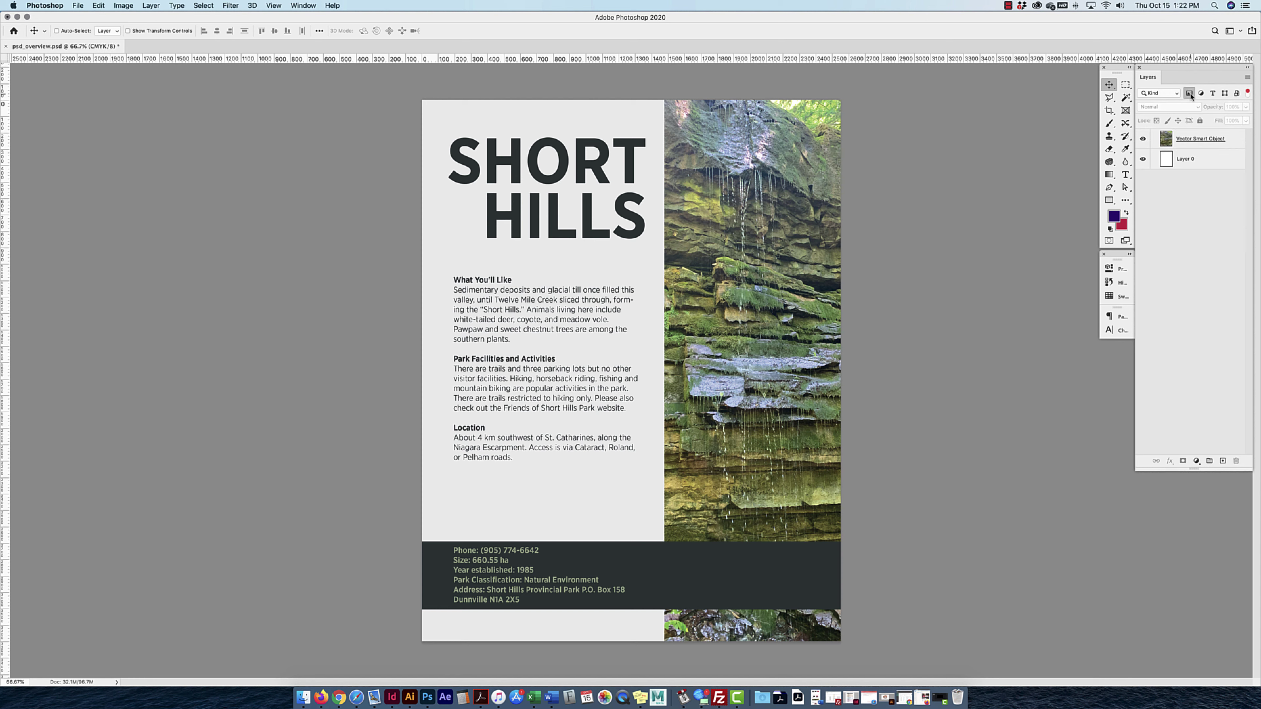
{"action": "left_click", "coordinate": [1201, 141]}
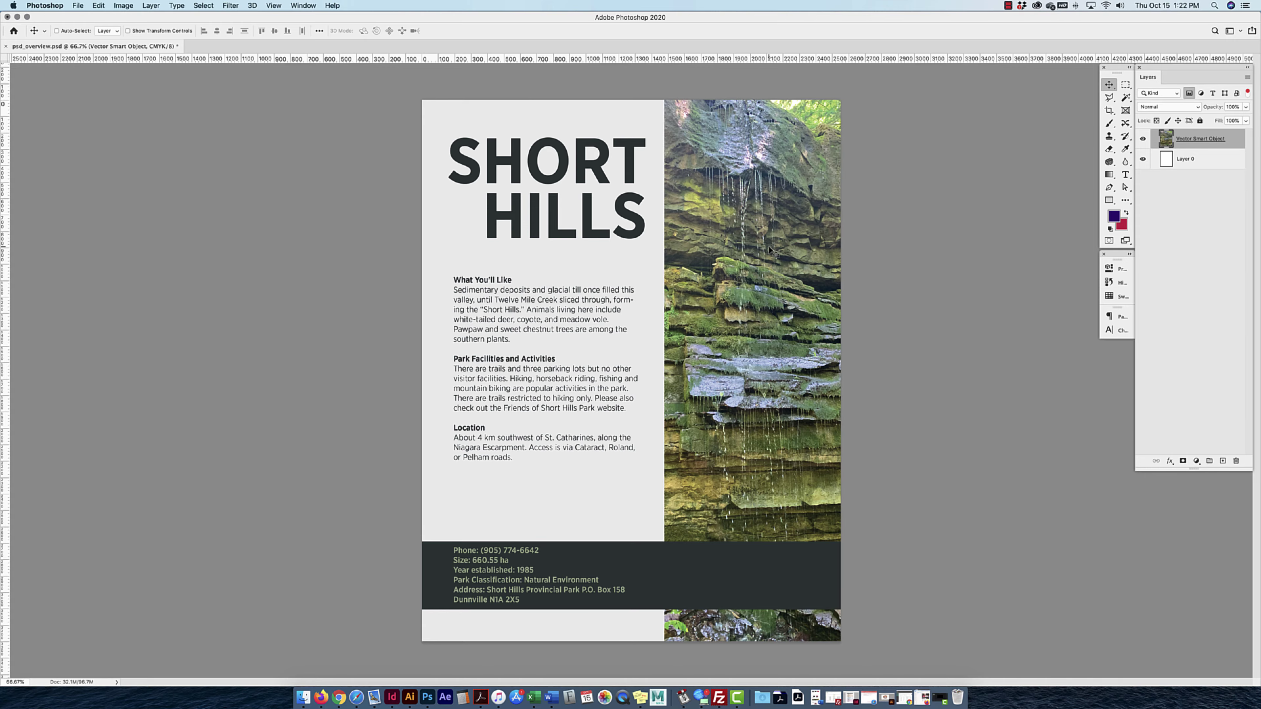
{"action": "scroll", "coordinate": [593, 276], "scroll_direction": "up", "scroll_amount": 10}
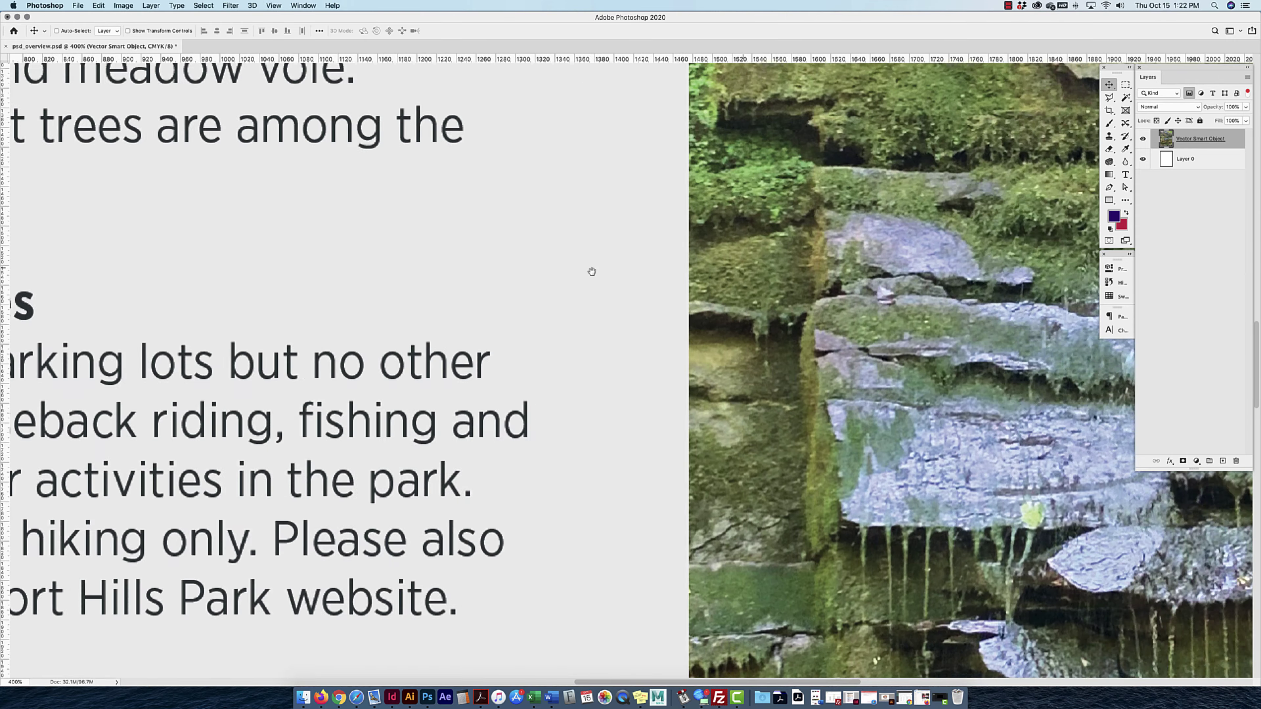
{"action": "scroll", "coordinate": [593, 276], "scroll_direction": "down", "scroll_amount": 12}
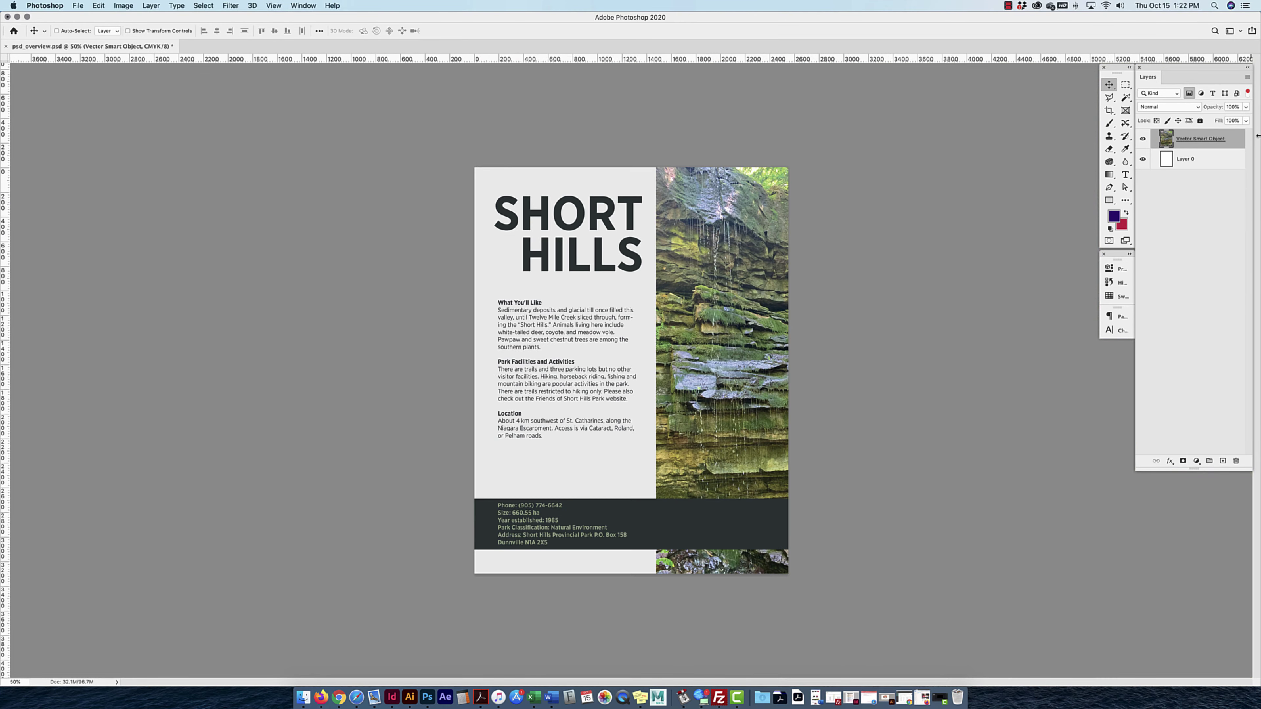
Filter the layers to adjustment layers only and turn the layer filter off again.
{"action": "key", "text": "super+shift+z"}
{"action": "left_click", "coordinate": [1202, 94]}
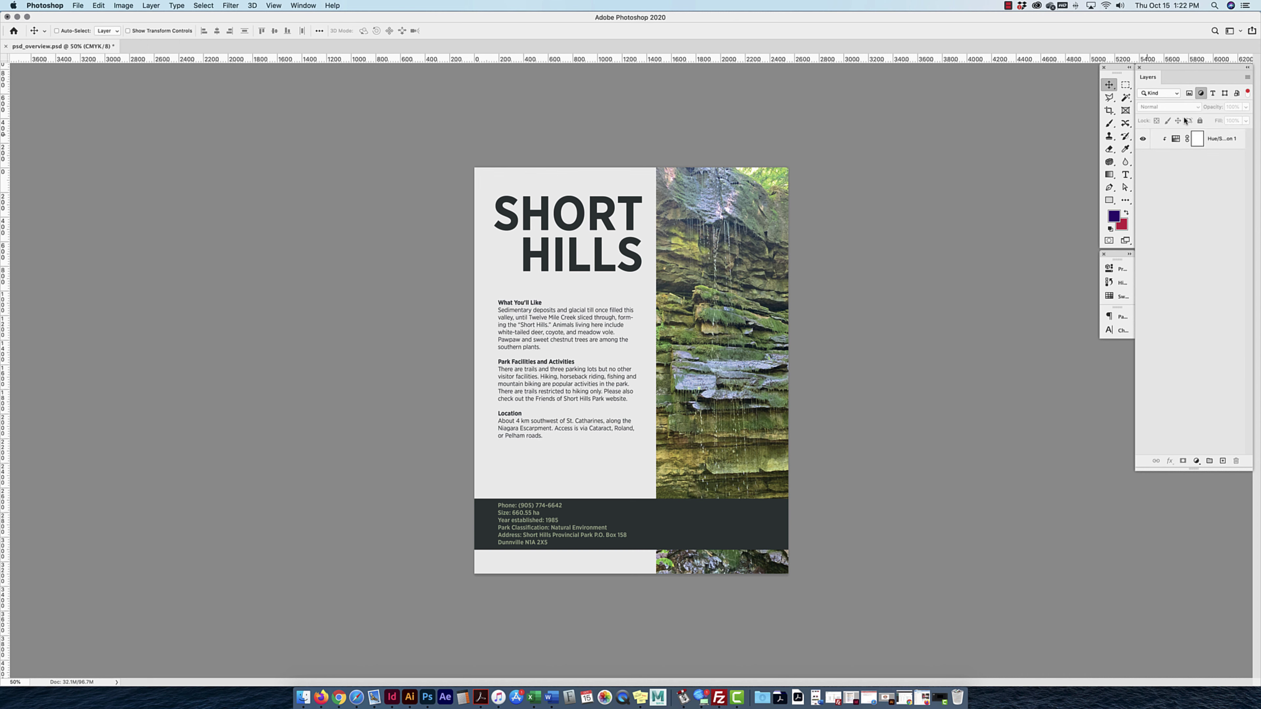
{"action": "left_click", "coordinate": [1248, 94]}
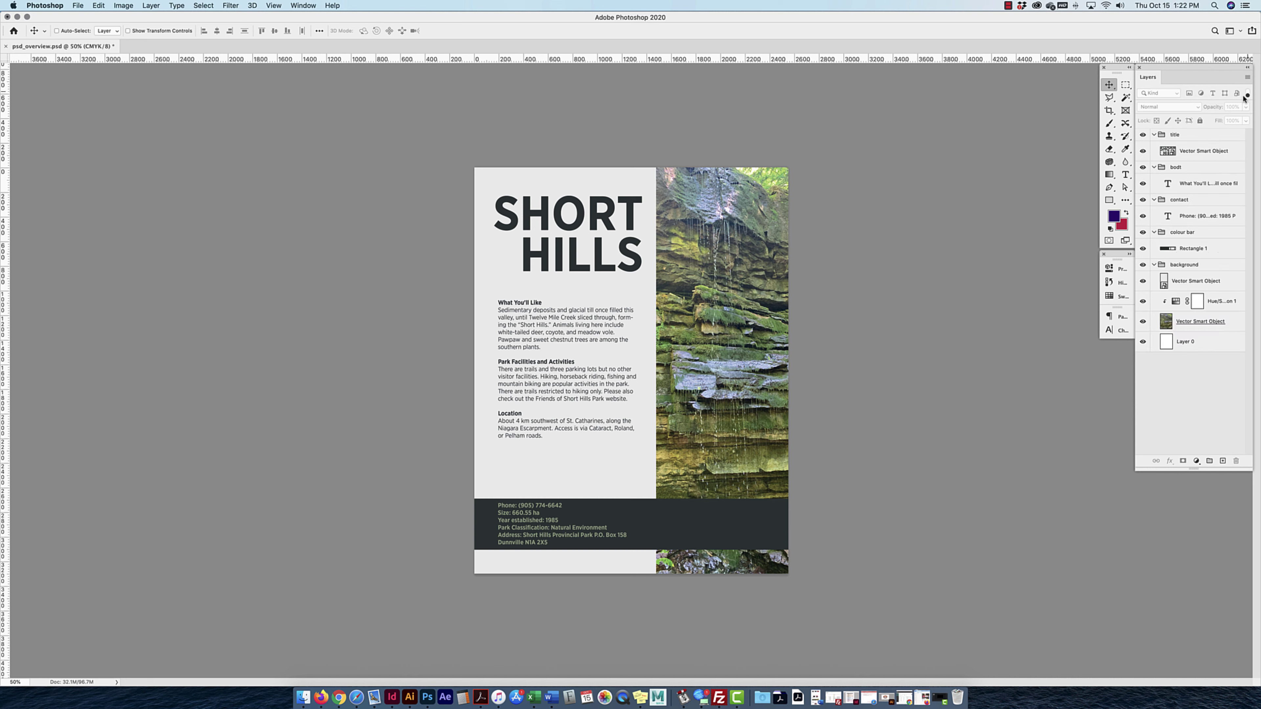
Select the Hue/Saturation adjustment layer above the photo and toggle its visibility to compare its effect.
{"action": "left_click", "coordinate": [1216, 302]}
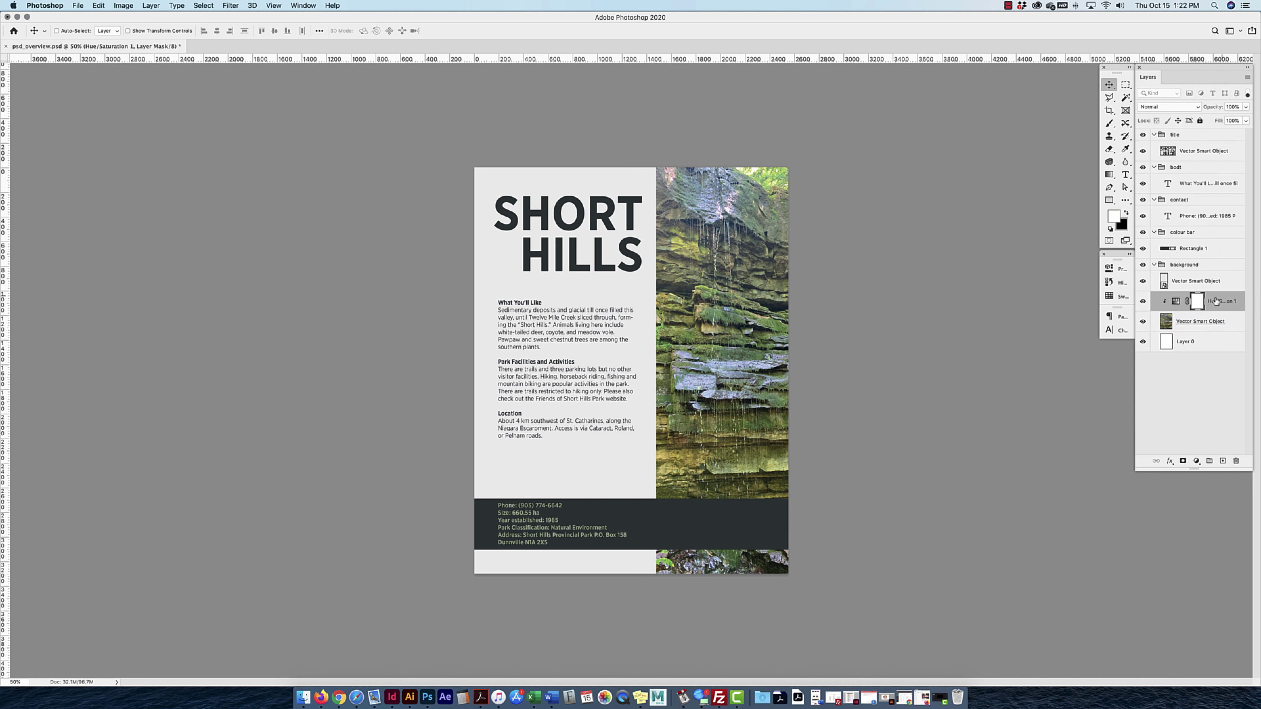
{"action": "left_click", "coordinate": [1144, 302]}
{"action": "left_click", "coordinate": [1145, 303]}
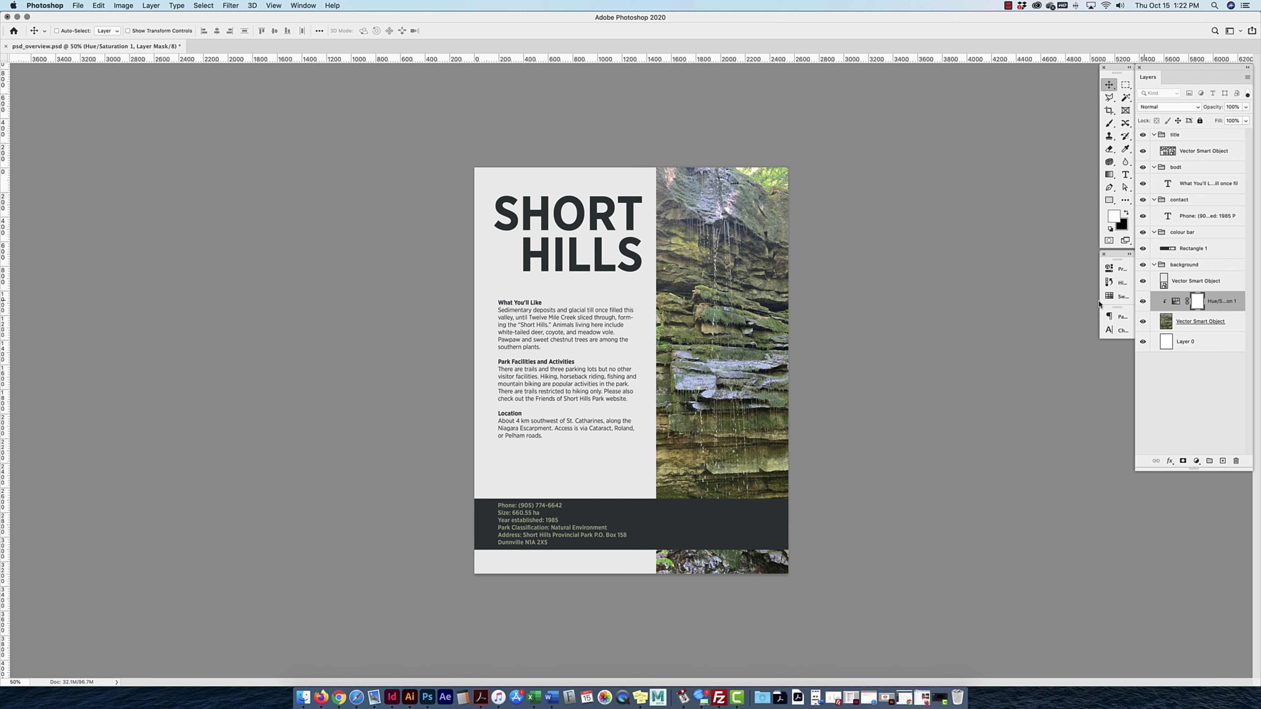
Hide and show the Hue/Saturation layer several times to compare the waterfall photo with and without the adjustment.
{"action": "left_click", "coordinate": [1145, 303]}
{"action": "left_click", "coordinate": [1144, 302]}
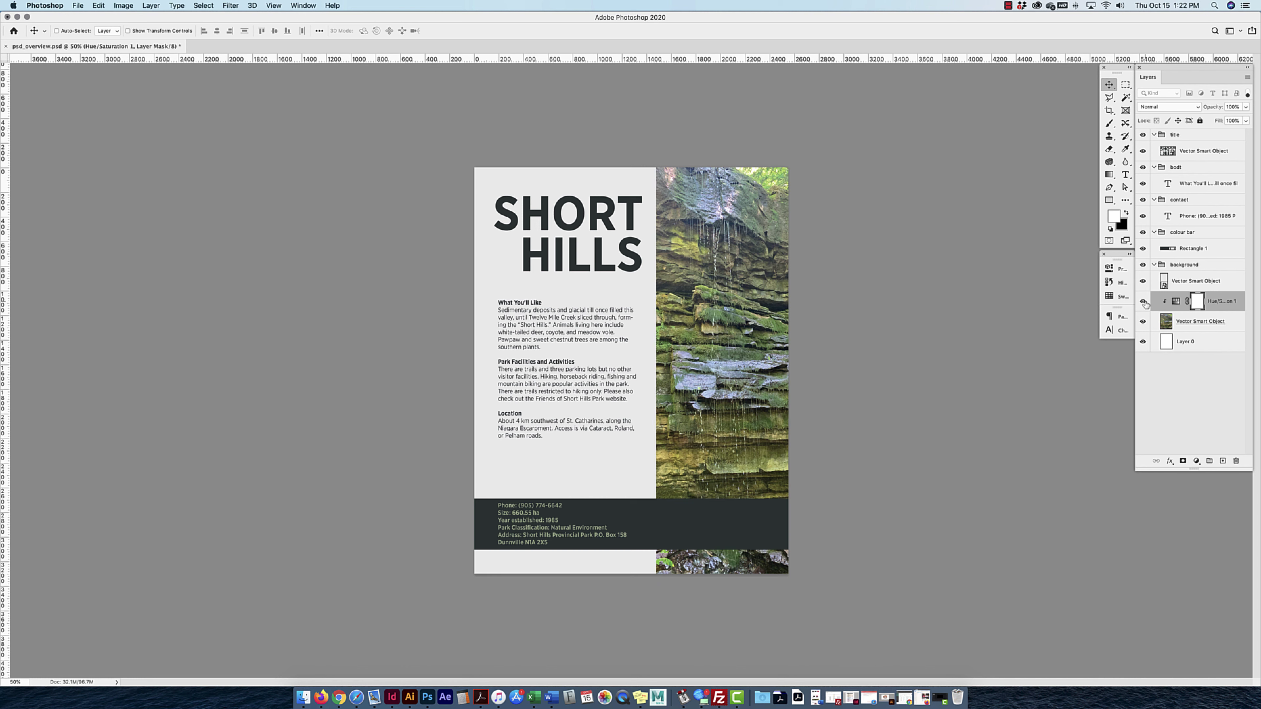
{"action": "left_click", "coordinate": [1144, 303]}
{"action": "left_click", "coordinate": [1144, 303]}
{"action": "left_click", "coordinate": [1144, 303]}
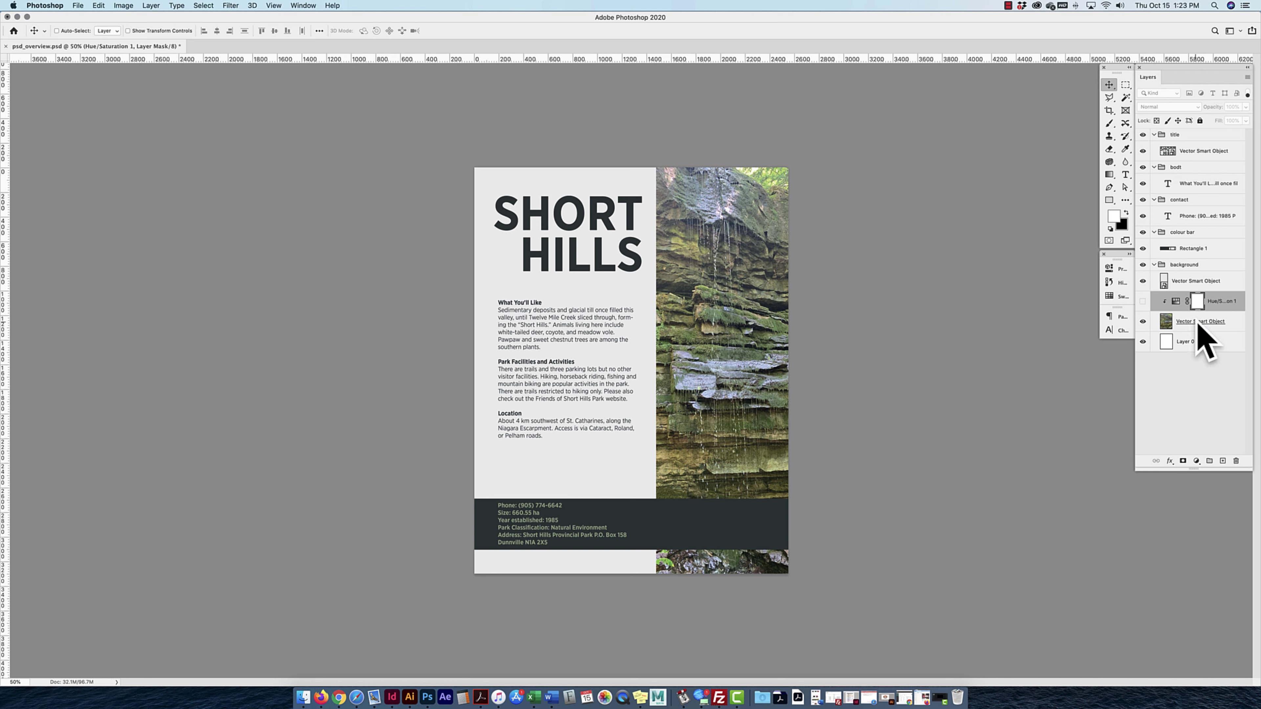
{"action": "left_click", "coordinate": [1144, 302]}
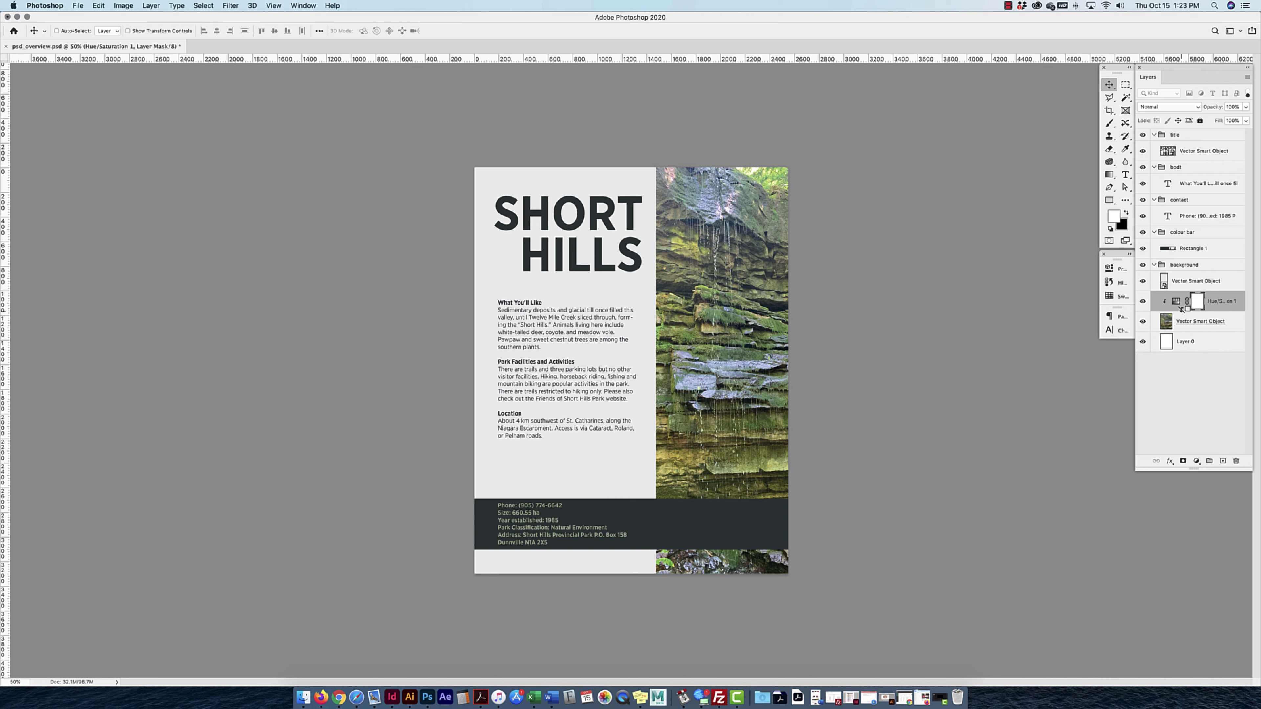
Release the Hue/Saturation layer's clipping mask and clip the layer to the waterfall photo again.
{"action": "left_click", "coordinate": [1182, 308], "text": "alt"}
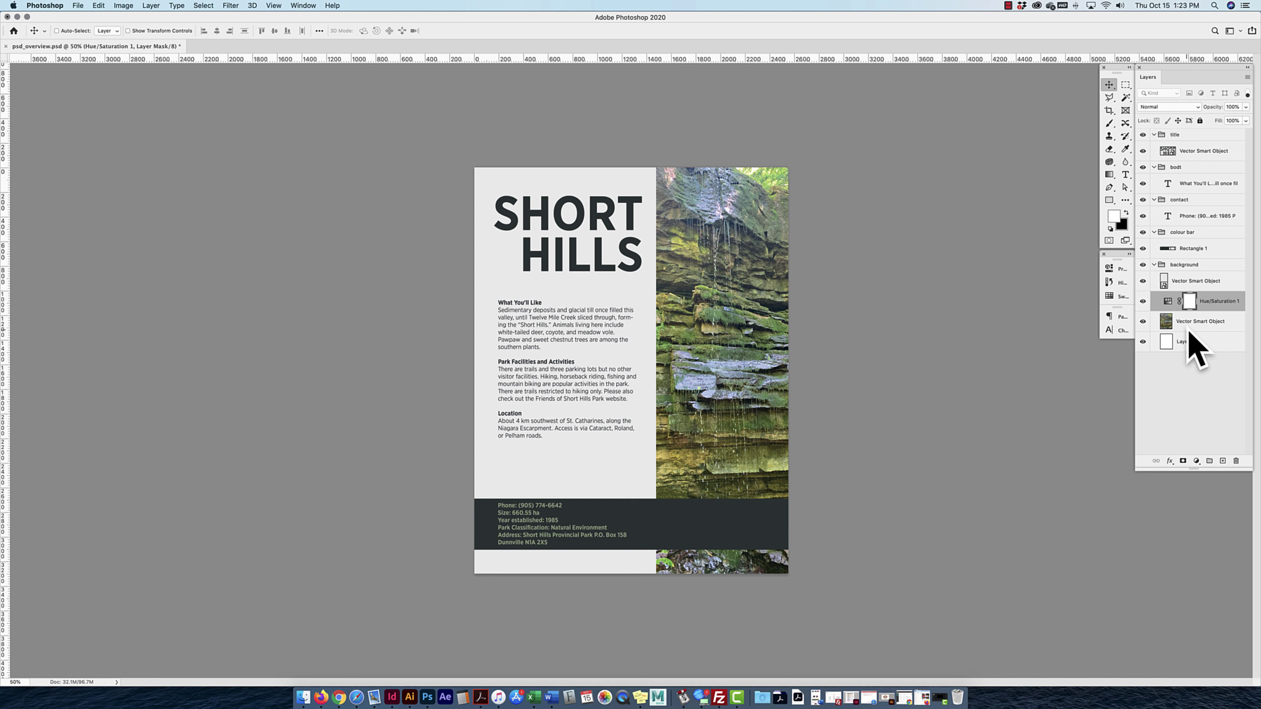
{"action": "left_click", "coordinate": [1179, 310], "text": "alt"}
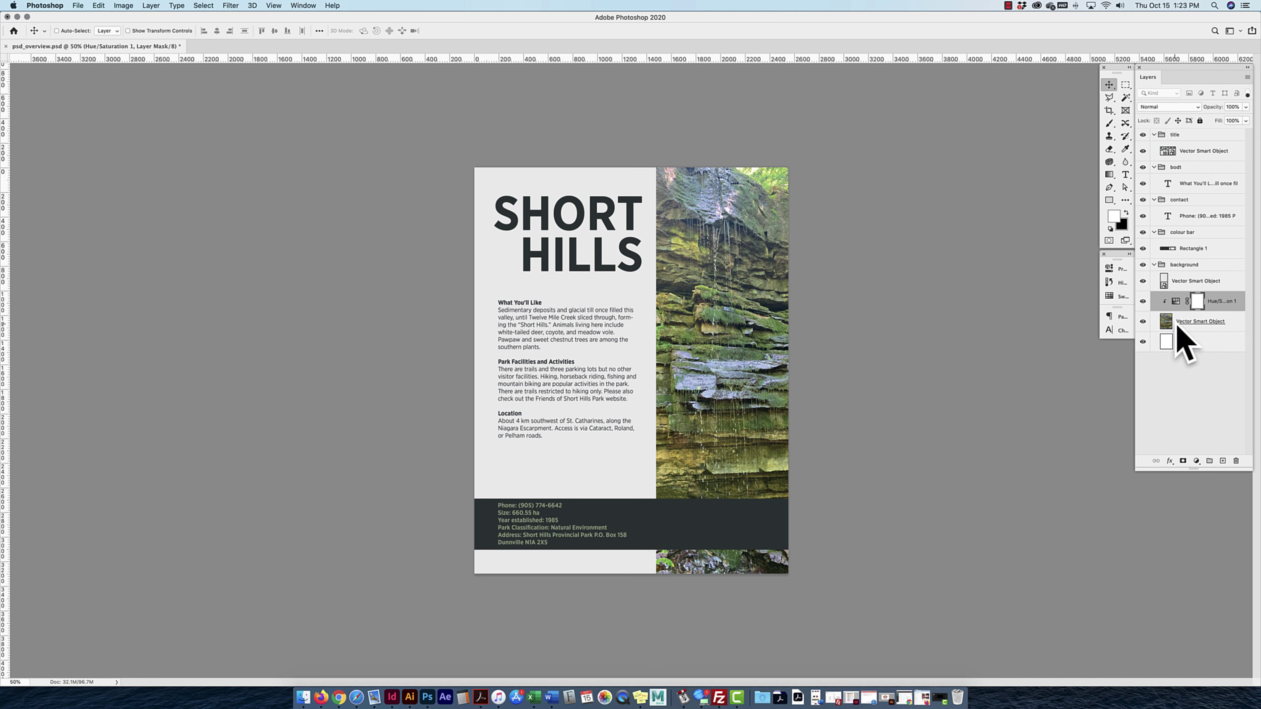
Try shifting the hue in the Hue/Saturation layer's settings, undo the change and re-clip the layer to the photo.
{"action": "left_click", "coordinate": [1176, 303]}
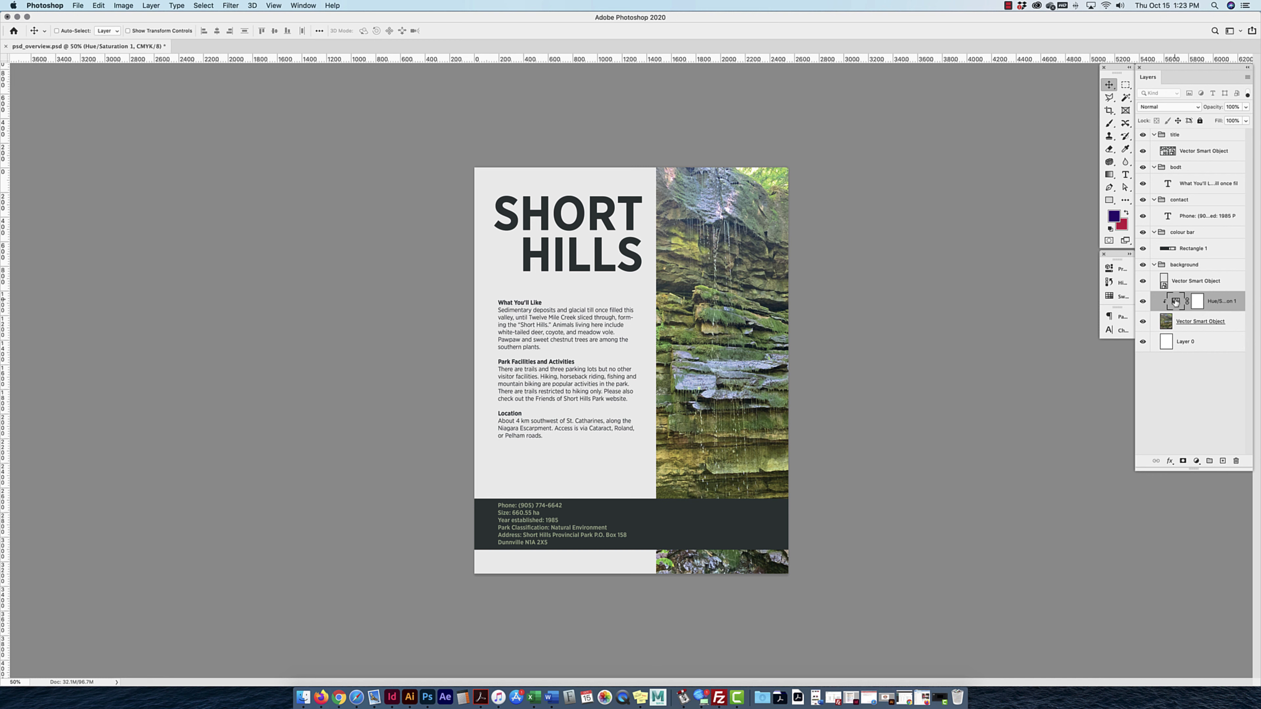
{"action": "double_click", "coordinate": [1175, 303]}
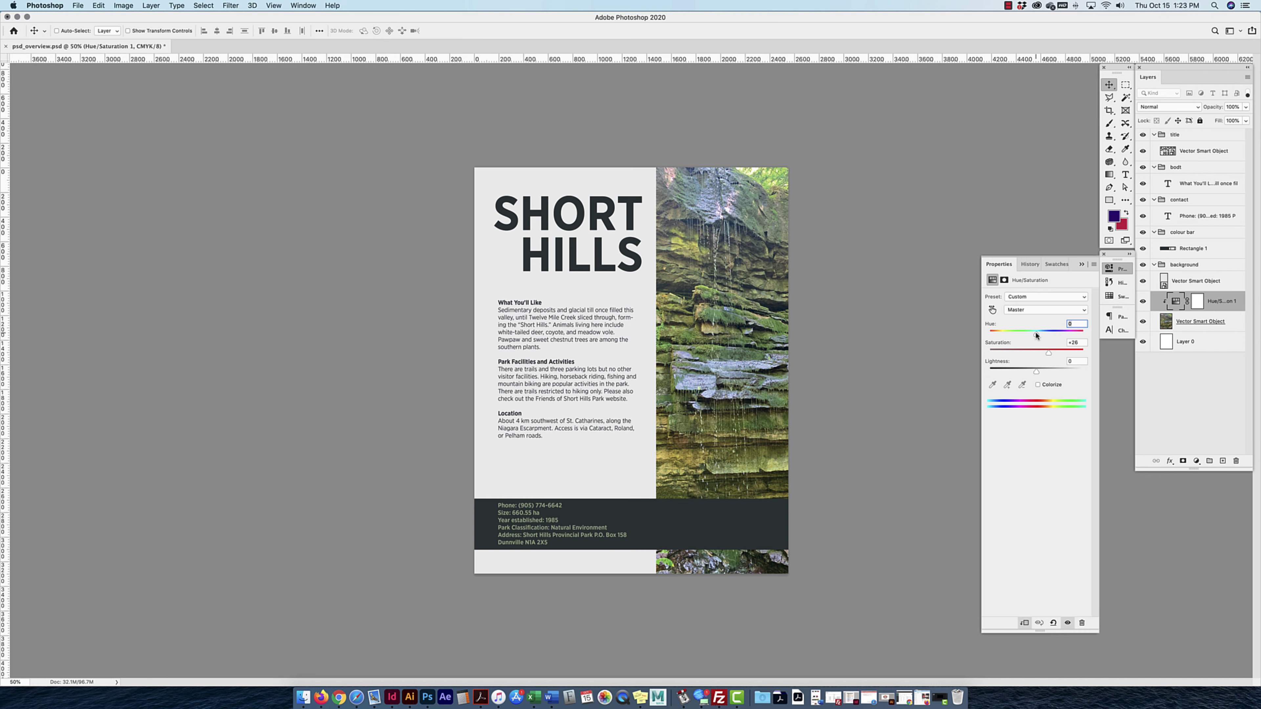
{"action": "left_click_drag", "start_coordinate": [1061, 335], "coordinate": [1081, 375]}
{"action": "key", "text": "super+z"}
{"action": "key", "text": "super+z"}
{"action": "key", "text": "super+z"}
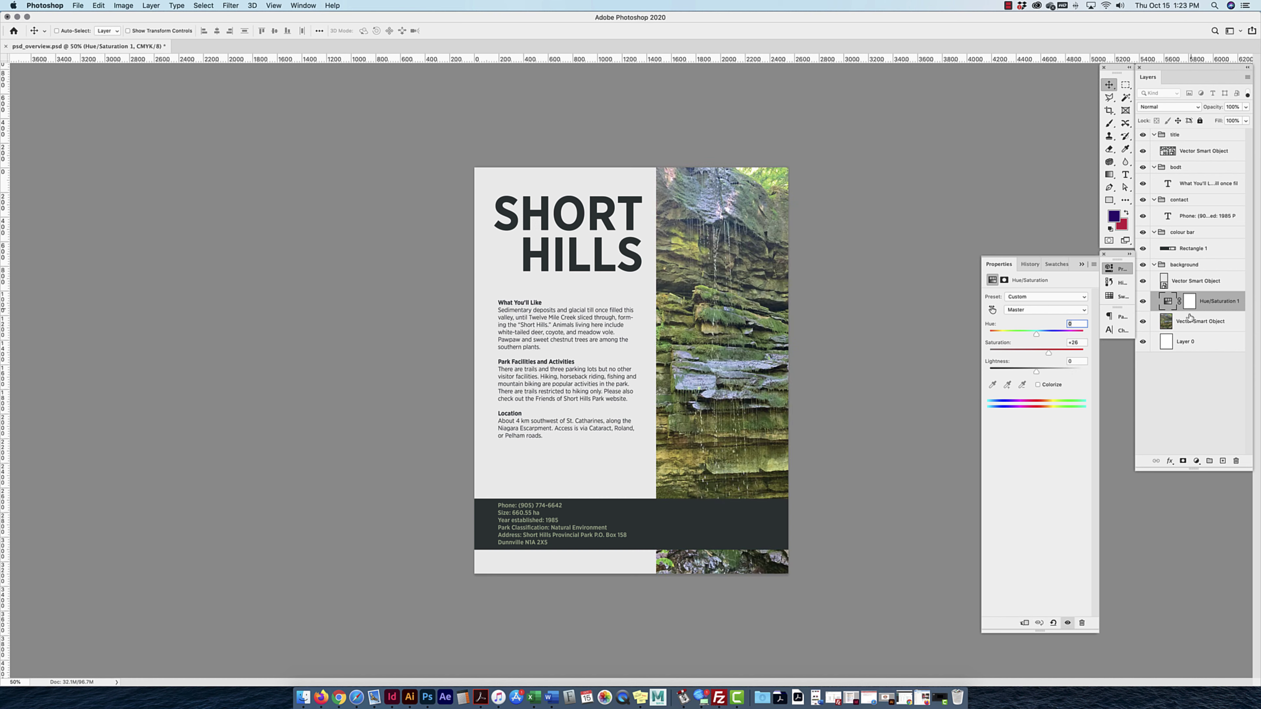
{"action": "left_click", "coordinate": [1211, 308], "text": "alt"}
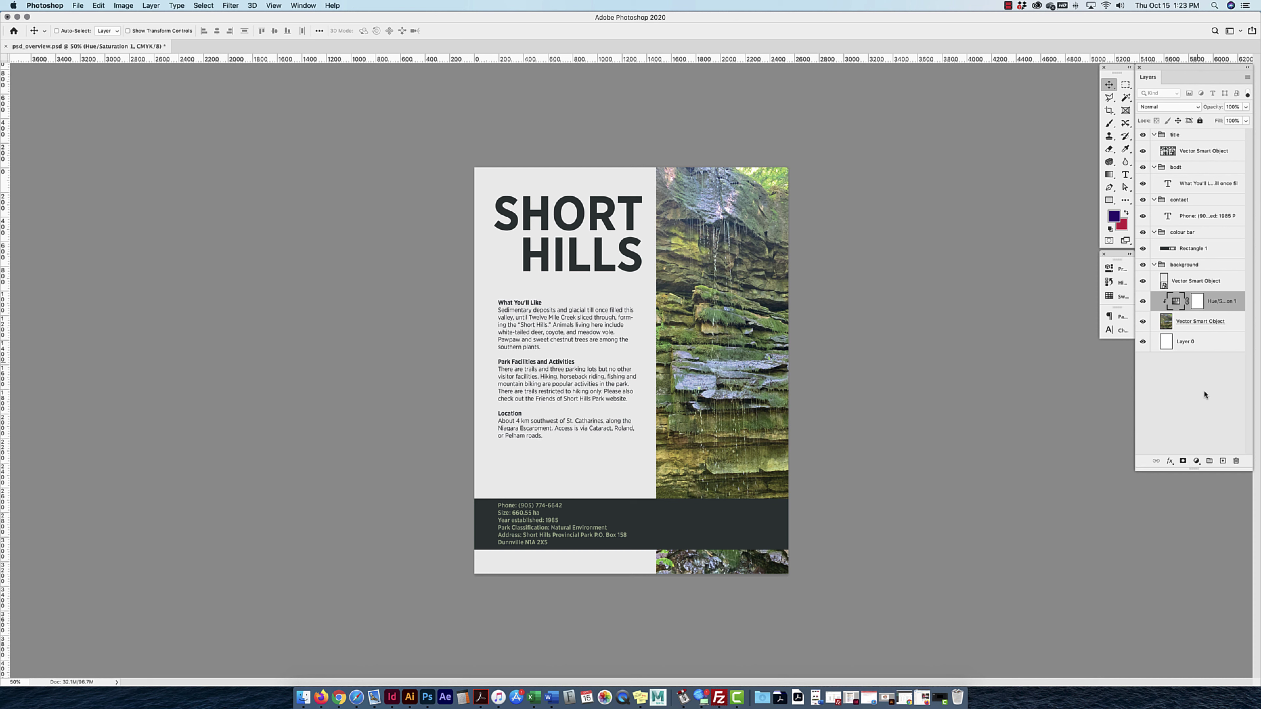
{"action": "left_click", "coordinate": [1197, 462]}
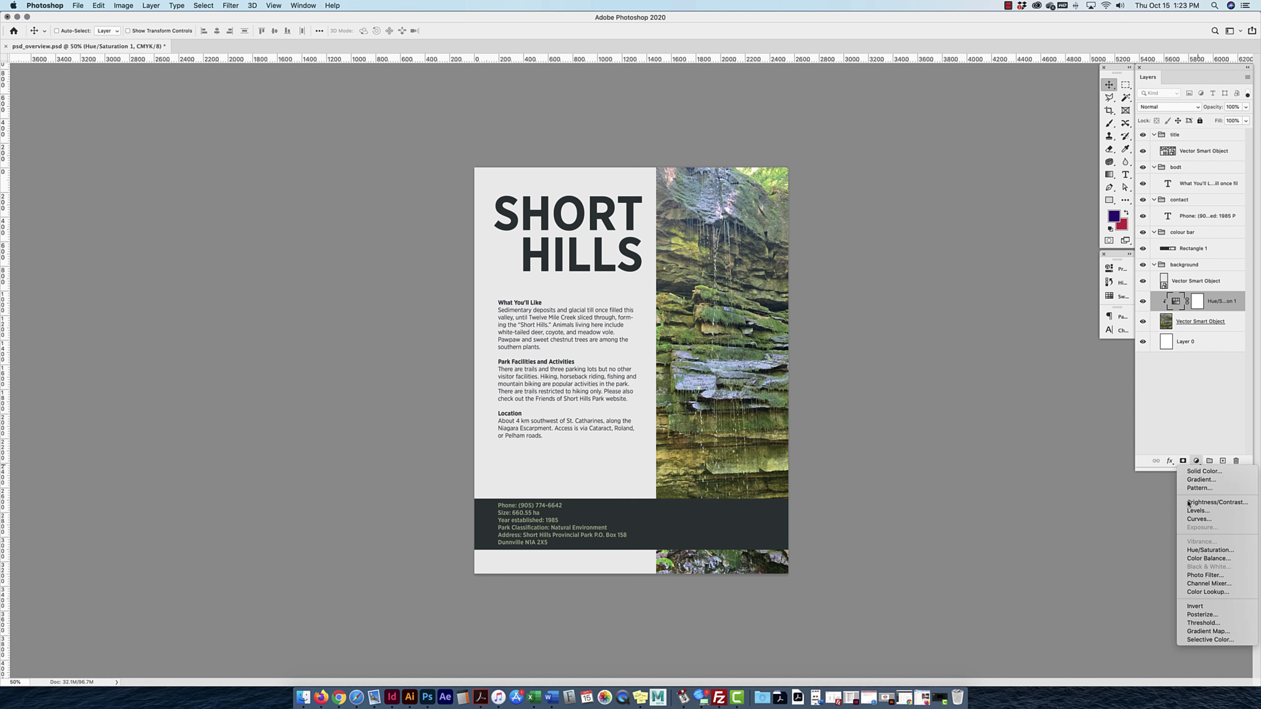
{"action": "left_click", "coordinate": [1194, 320]}
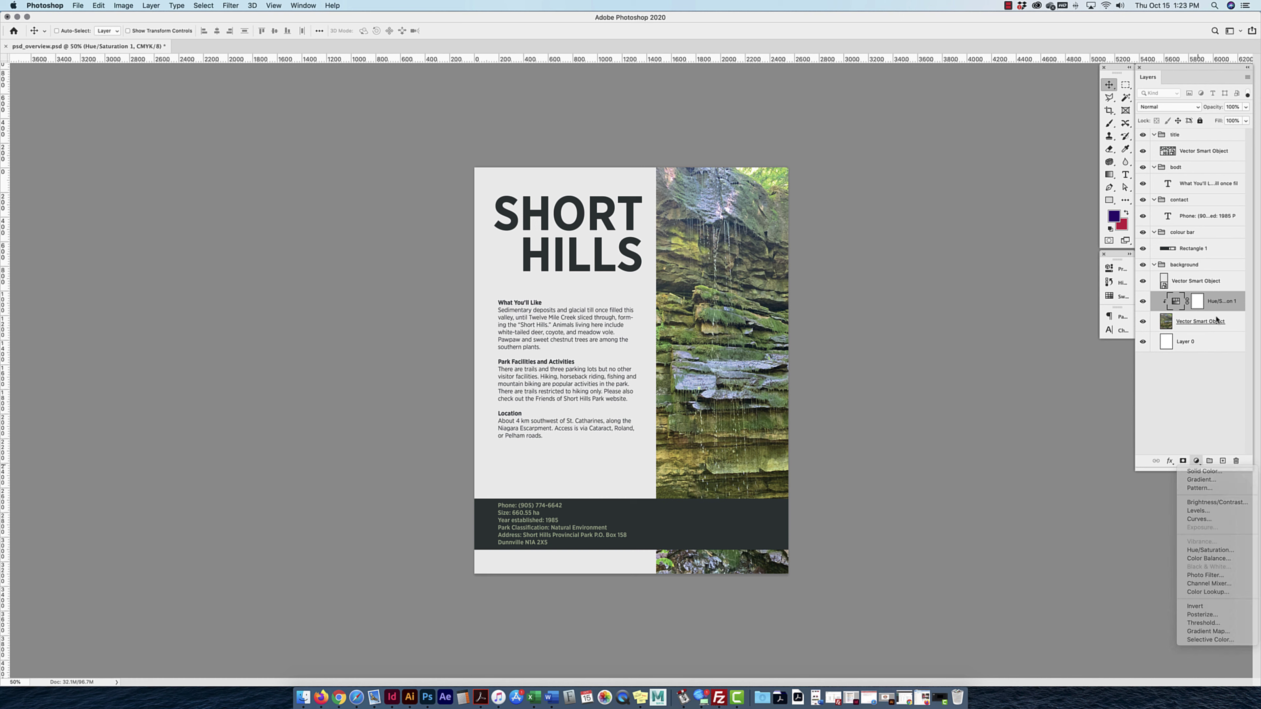
{"action": "left_click", "coordinate": [115, 6]}
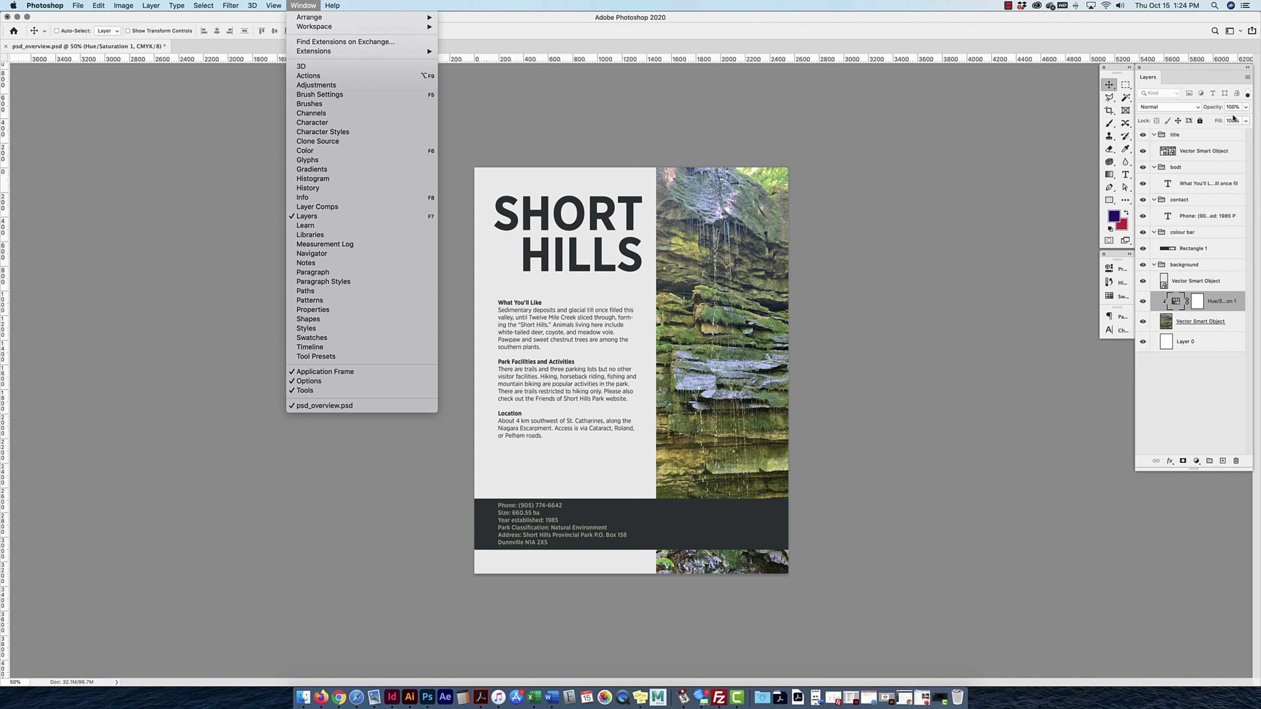
{"action": "left_click", "coordinate": [1224, 133]}
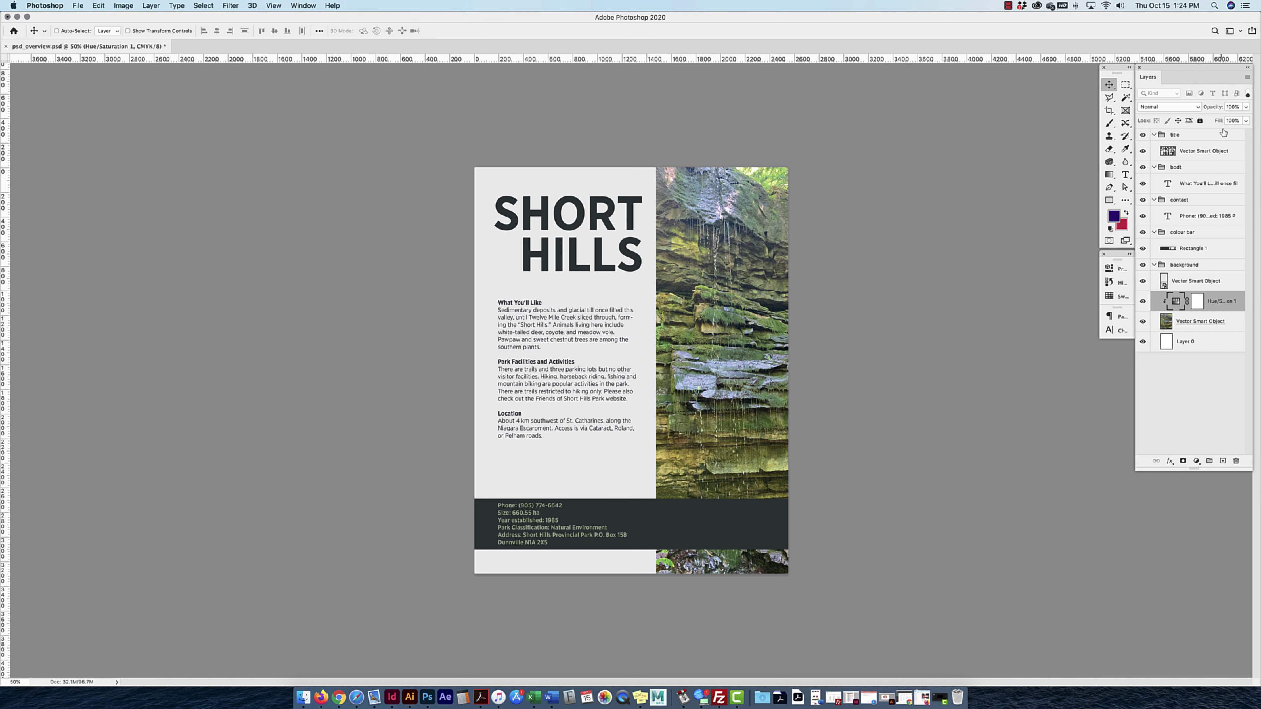
Filter the layers to type layers only, highlight all the text of the body copy layer and leave text editing.
{"action": "left_click", "coordinate": [1248, 95]}
{"action": "left_click", "coordinate": [1213, 94]}
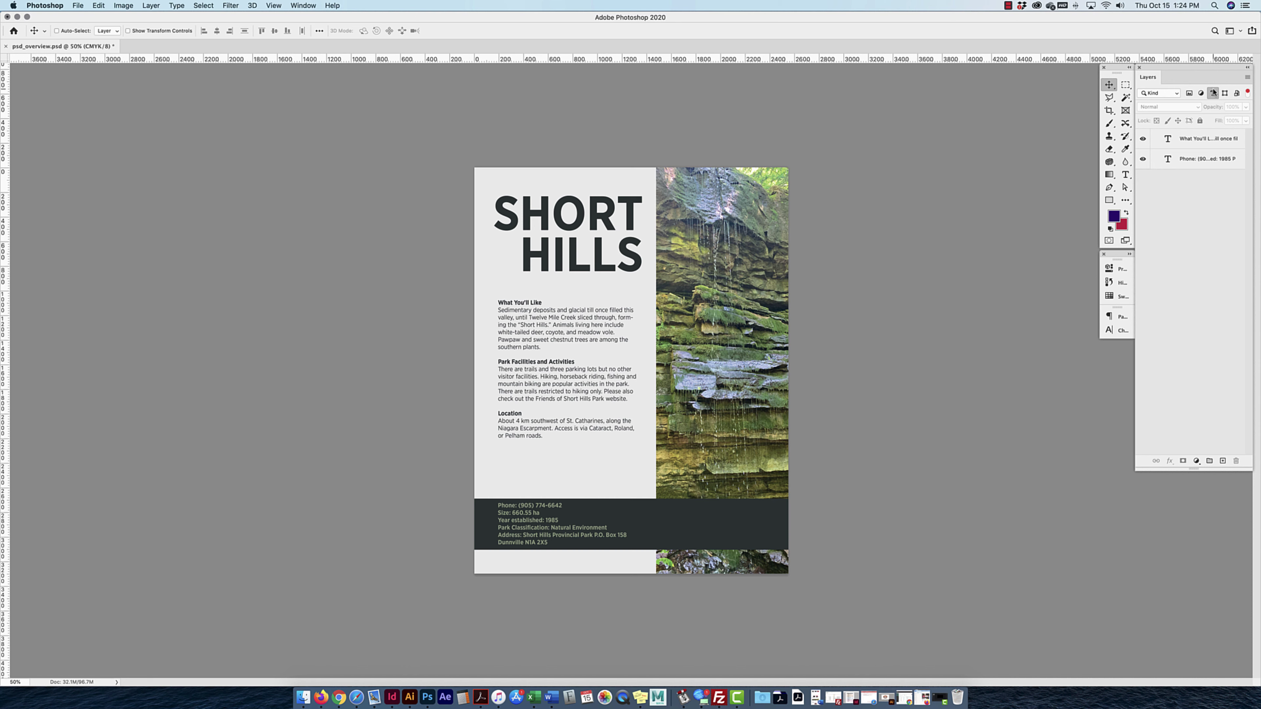
{"action": "left_click", "coordinate": [1172, 144]}
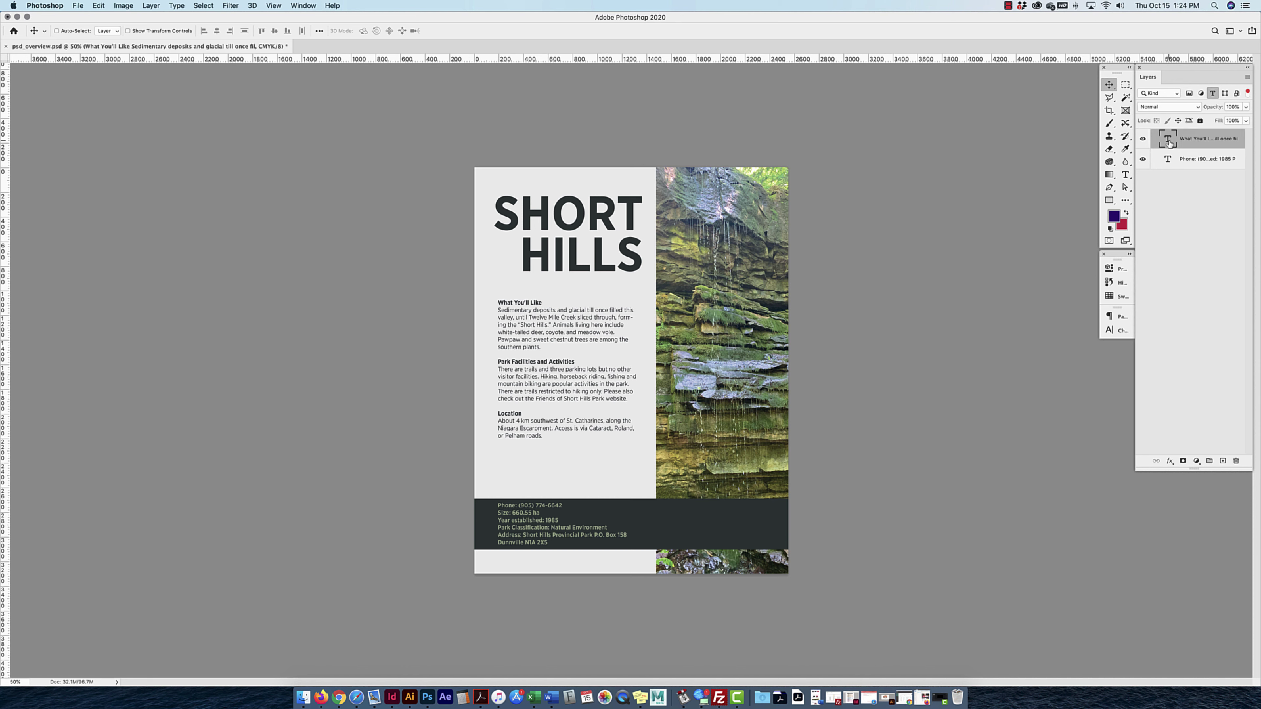
{"action": "double_click", "coordinate": [1169, 140]}
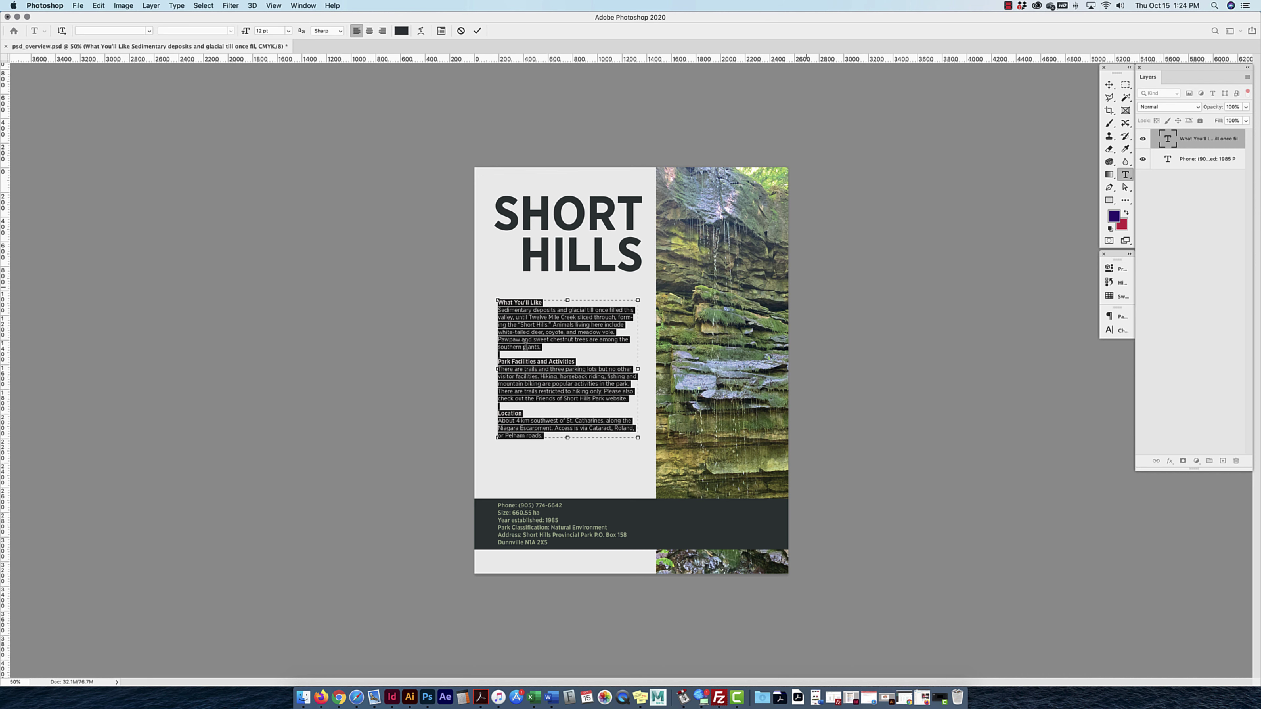
{"action": "left_click", "coordinate": [1109, 84]}
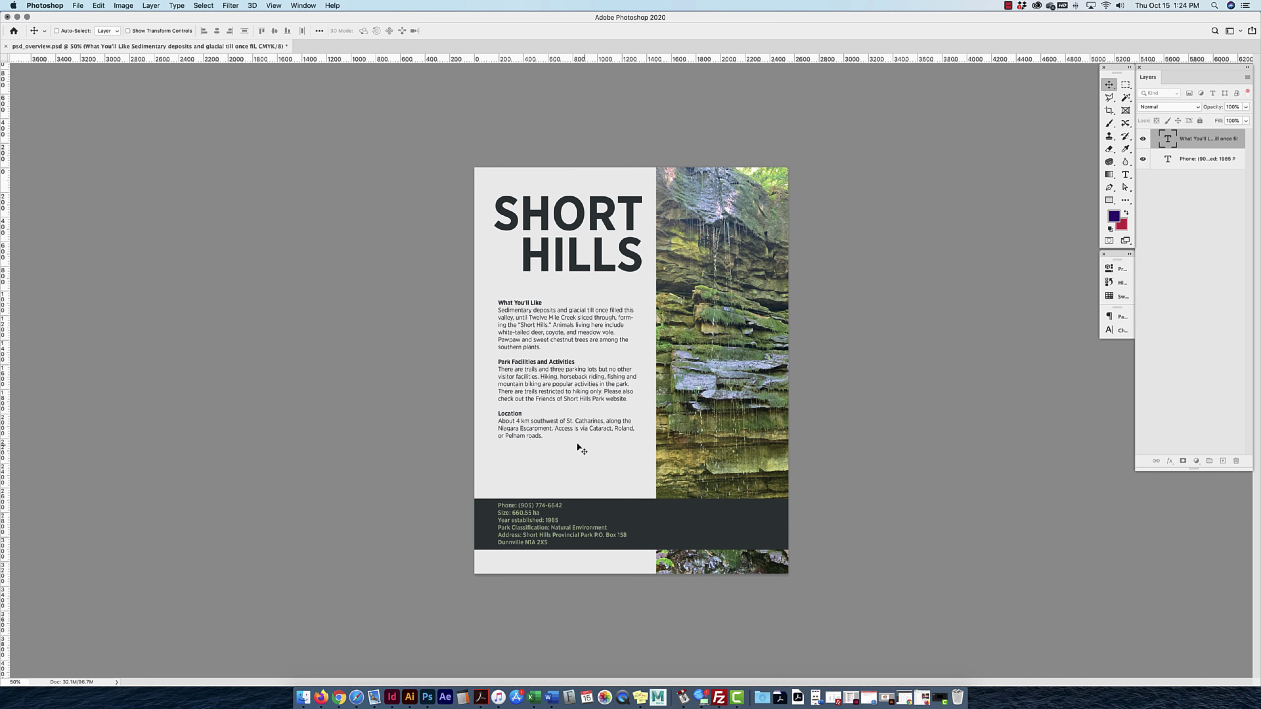
Highlight the contact block's text from the canvas, highlight text in the body copy with the Type tool and leave text editing.
{"action": "double_click", "coordinate": [522, 519]}
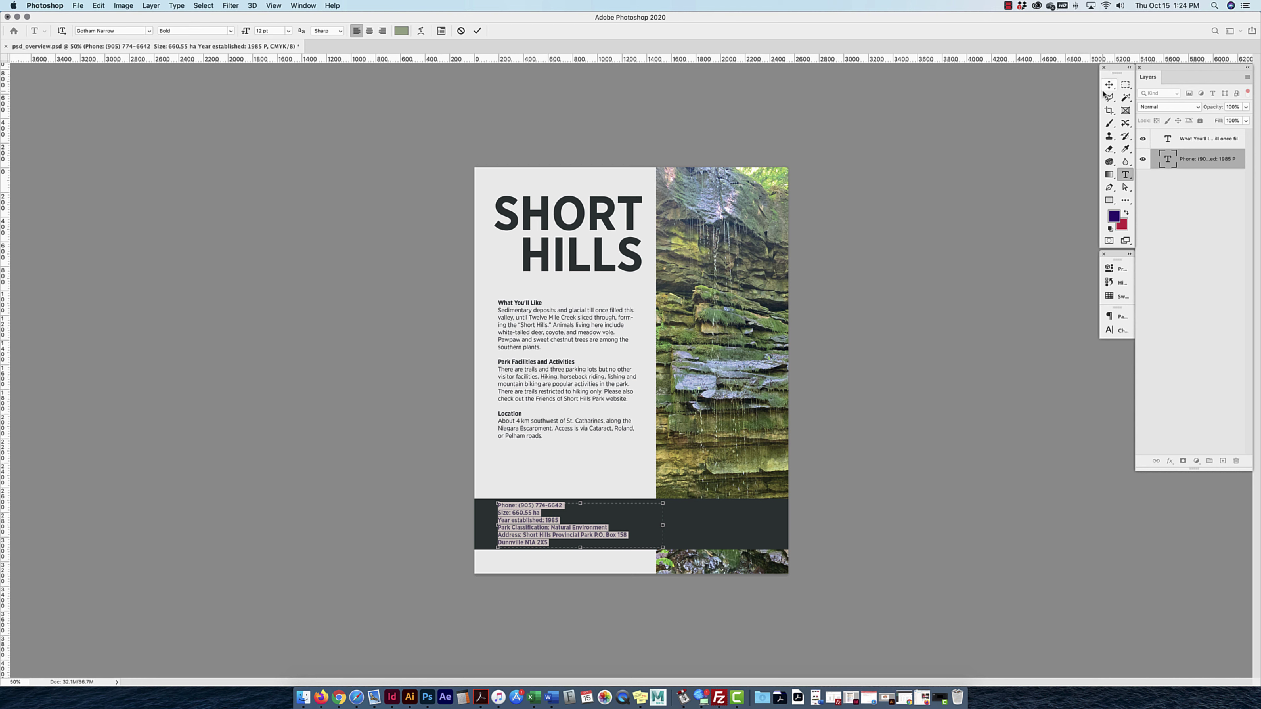
{"action": "left_click", "coordinate": [1109, 84]}
{"action": "left_click", "coordinate": [1125, 176]}
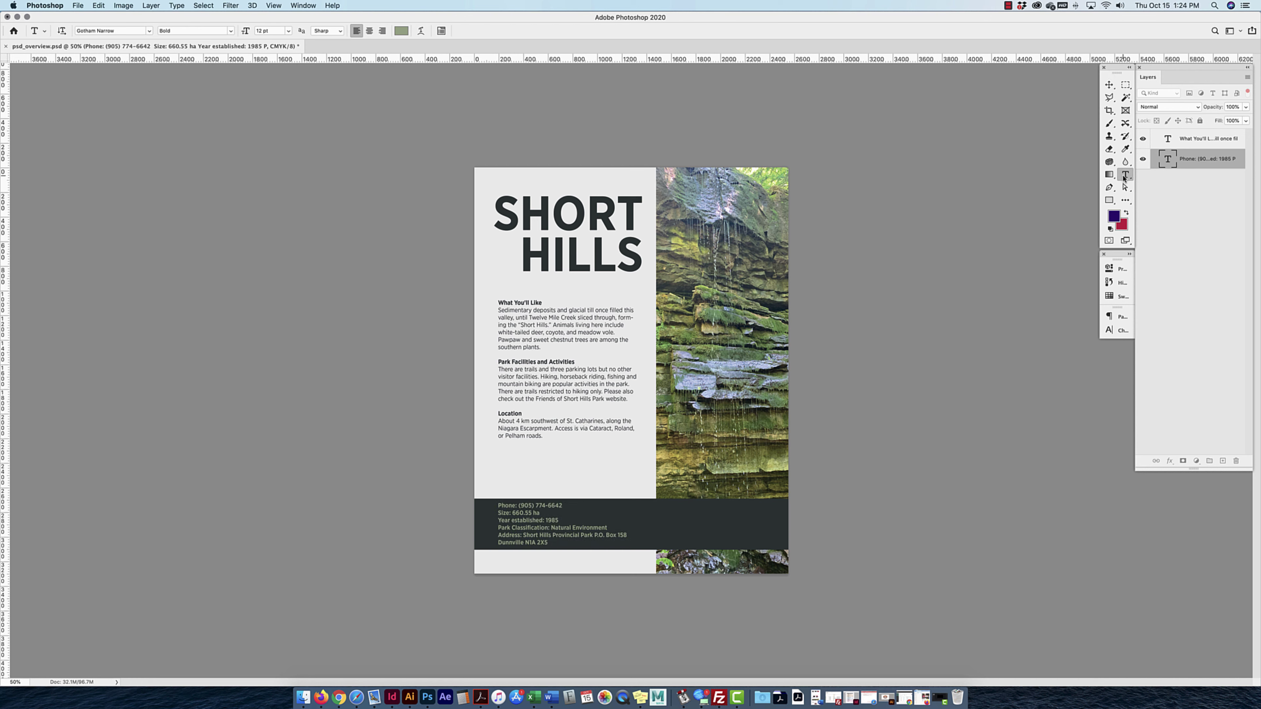
{"action": "left_click", "coordinate": [613, 391]}
{"action": "key", "text": "super+a"}
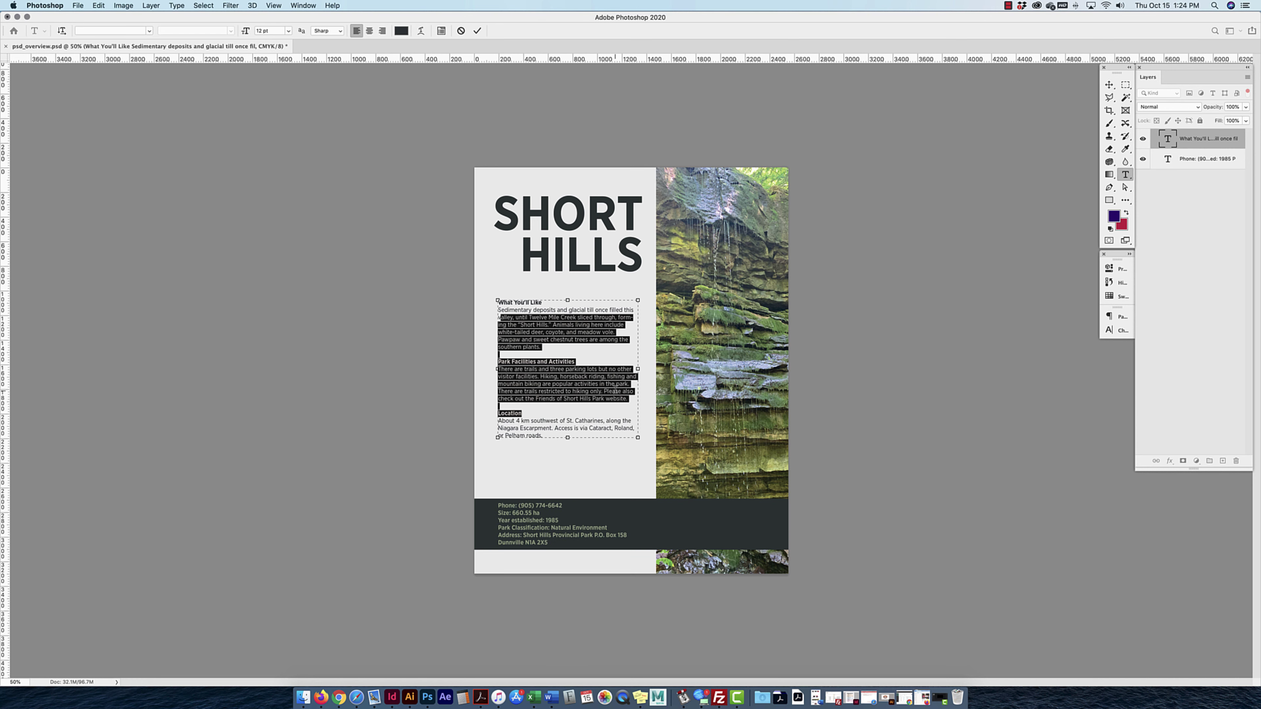
{"action": "left_click", "coordinate": [1108, 85]}
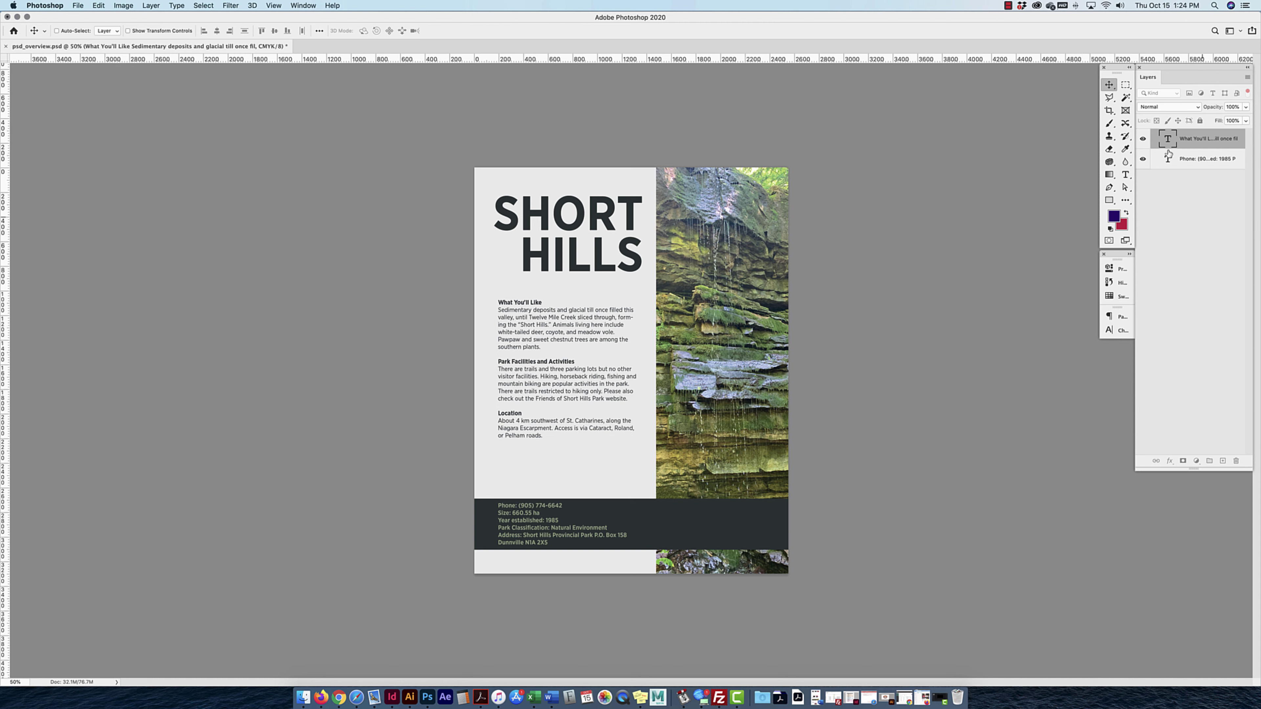
Select the contact text layer, highlight its text from the size line down to the last line and leave text editing.
{"action": "left_click", "coordinate": [1168, 162]}
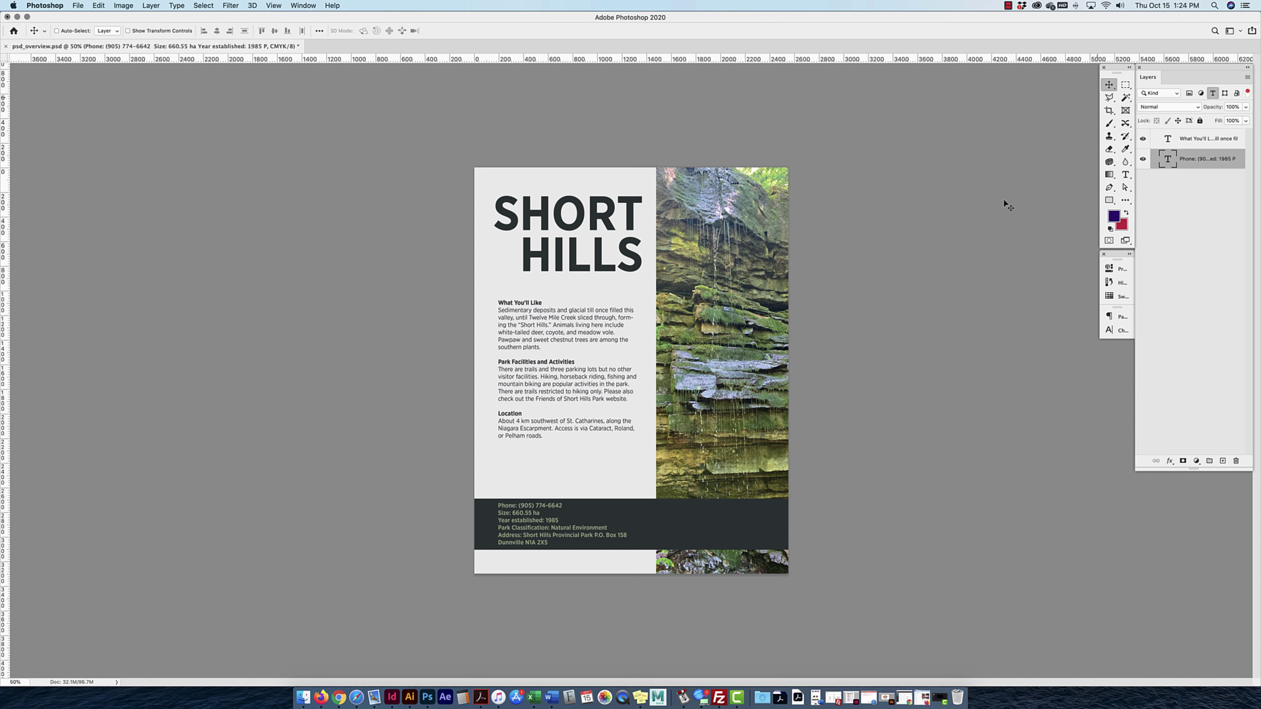
{"action": "double_click", "coordinate": [519, 513]}
{"action": "left_click_drag", "start_coordinate": [519, 512], "coordinate": [547, 543]}
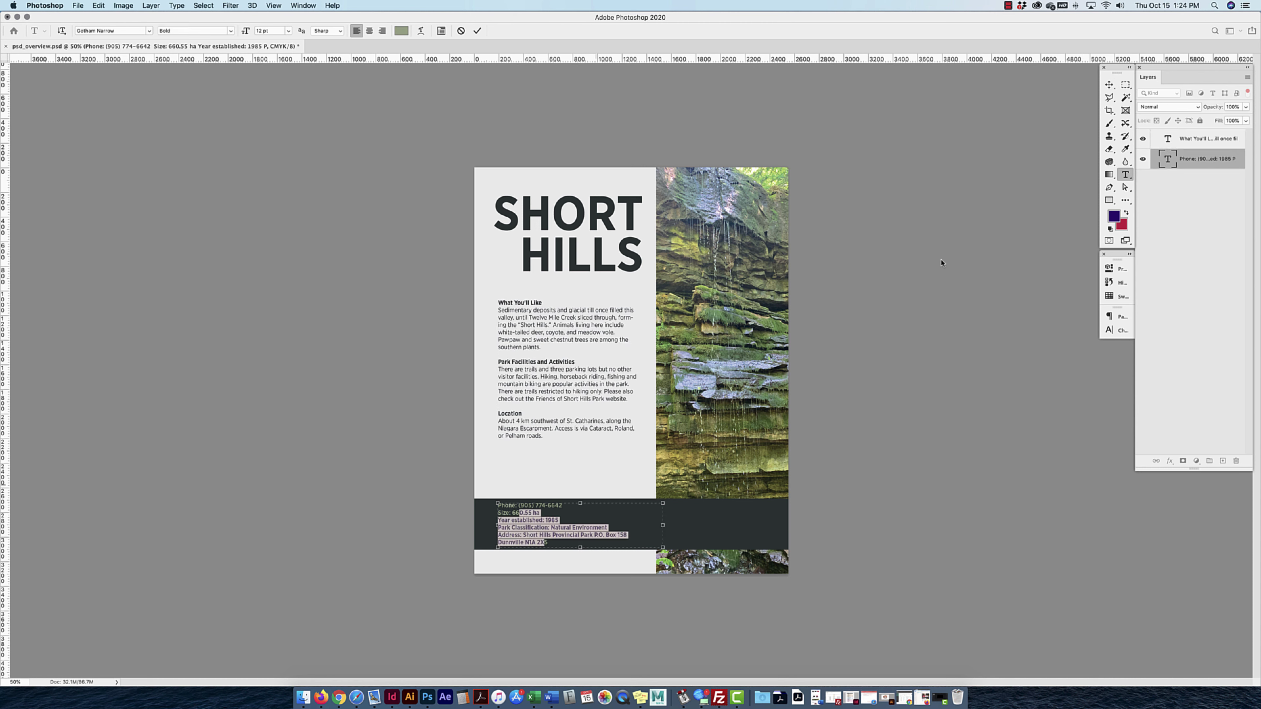
{"action": "left_click", "coordinate": [1109, 85]}
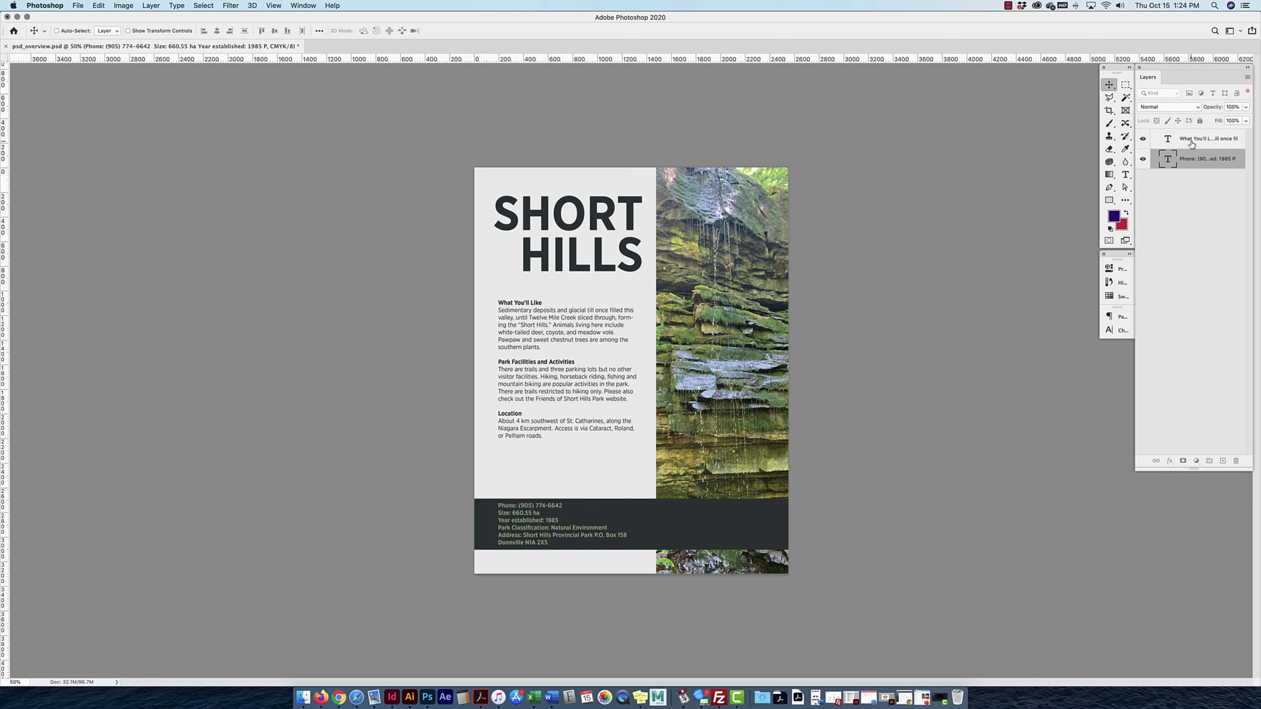
Turn off the type layer filter and filter the layers to shape layers only.
{"action": "left_click", "coordinate": [1248, 93]}
{"action": "key", "text": "alt+bracketright"}
{"action": "left_click", "coordinate": [1247, 93]}
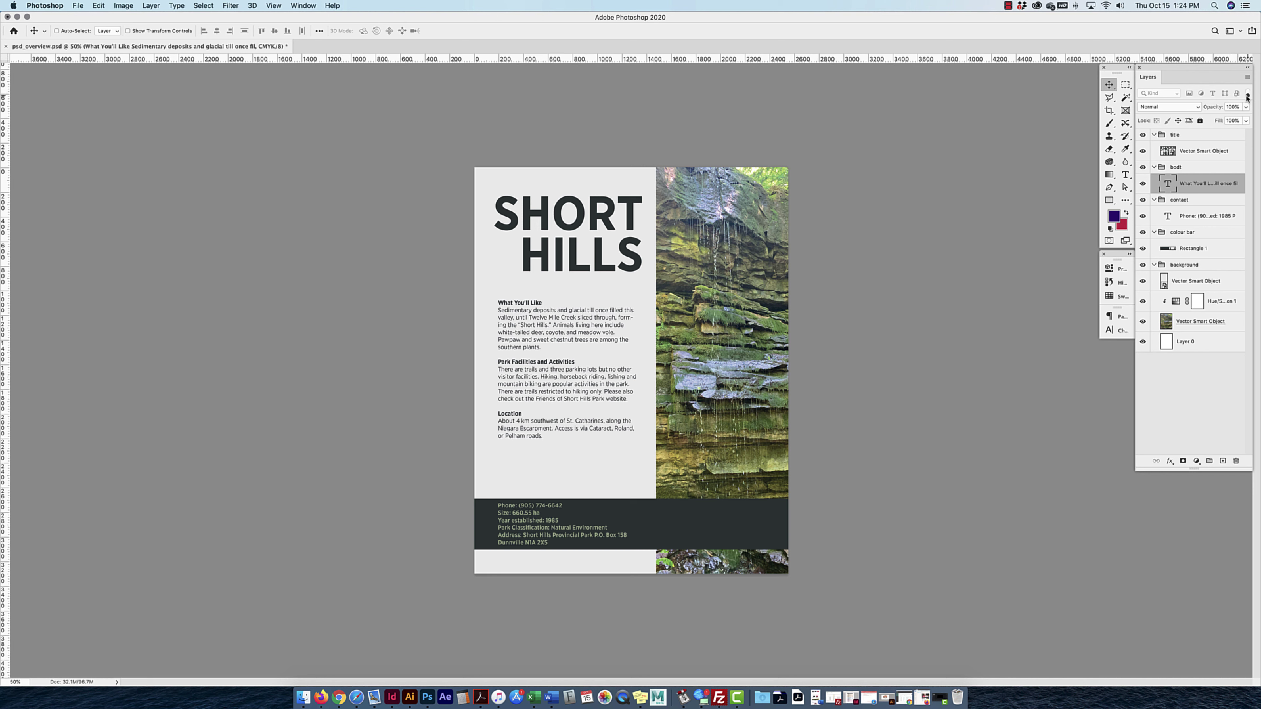
{"action": "left_click", "coordinate": [1247, 93]}
{"action": "left_click", "coordinate": [1226, 94]}
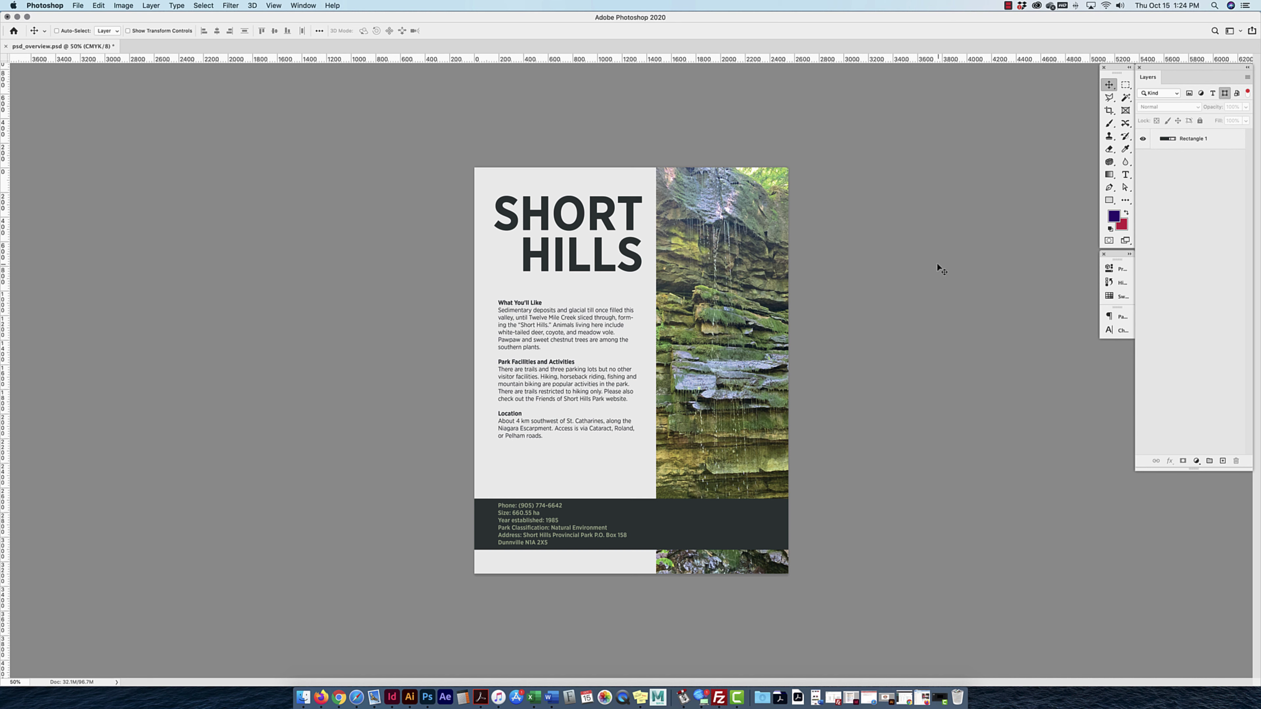
Try nudging the dark bar behind the contact text to the right with the Direct Selection tool and nudge it back.
{"action": "left_click", "coordinate": [778, 524]}
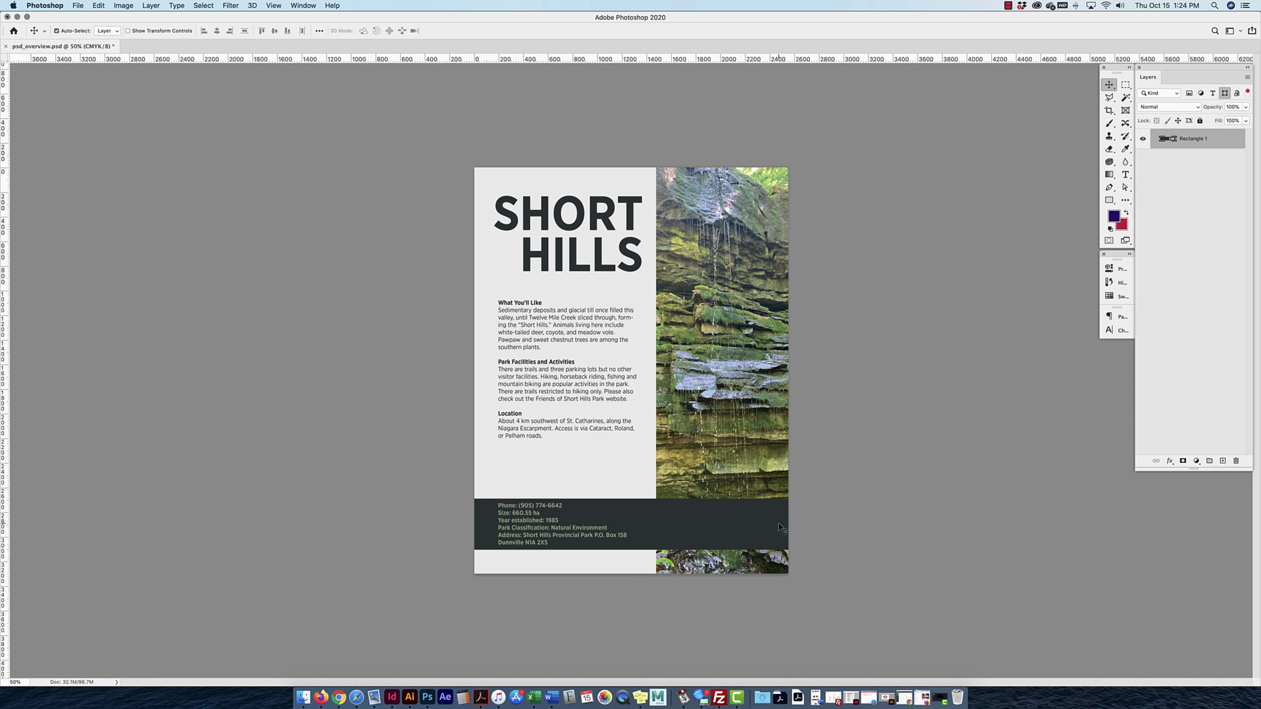
{"action": "left_click", "coordinate": [1125, 189]}
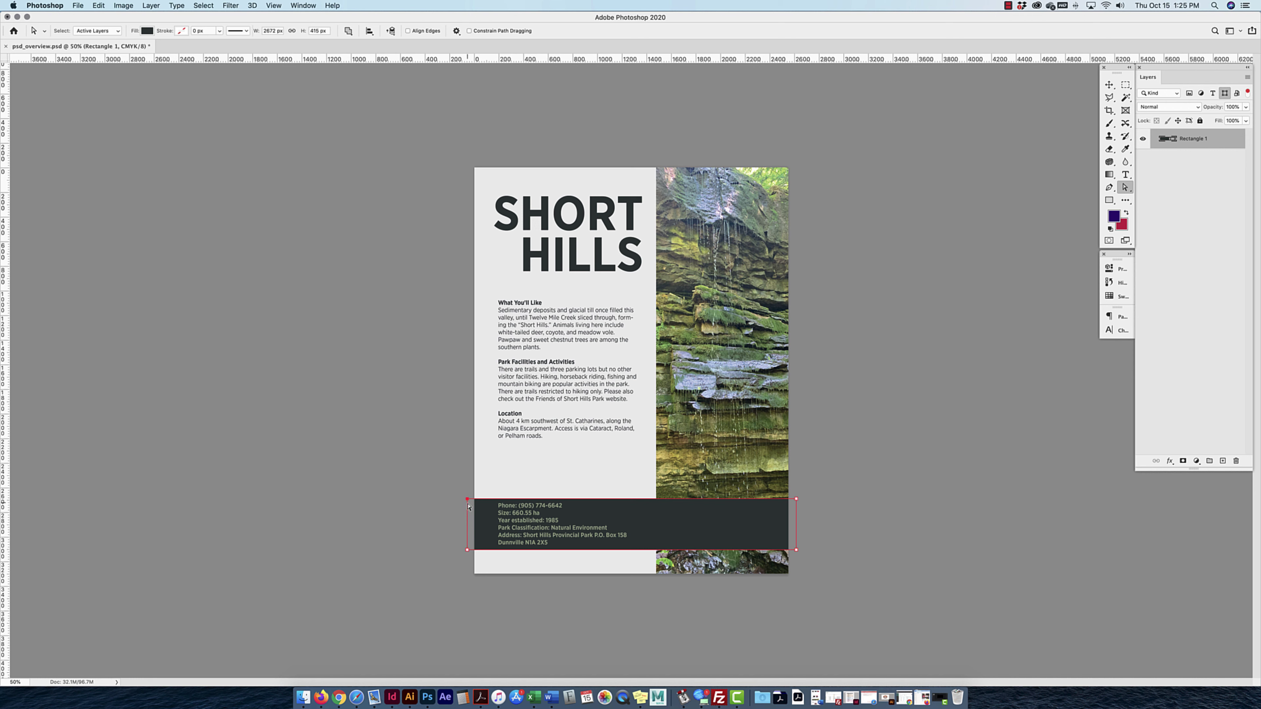
{"action": "key", "text": "Right"}
{"action": "key", "text": "Right"}
{"action": "key", "text": "Right"}
{"action": "key", "text": "Right"}
{"action": "key", "text": "Right"}
{"action": "key", "text": "Right"}
{"action": "key", "text": "Right"}
{"action": "key", "text": "Right"}
{"action": "key", "text": "Right"}
{"action": "key", "text": "Right"}
{"action": "key", "text": "Right"}
{"action": "key", "text": "Right"}
{"action": "key", "text": "Right"}
{"action": "key", "text": "Right"}
{"action": "key", "text": "Right"}
{"action": "key", "text": "Right"}
{"action": "key", "text": "Right"}
{"action": "key", "text": "Right"}
{"action": "key", "text": "Right"}
{"action": "key", "text": "Right"}
{"action": "key", "text": "Left"}
{"action": "key", "text": "Left"}
{"action": "key", "text": "Left"}
{"action": "key", "text": "Left"}
{"action": "key", "text": "Left"}
{"action": "key", "text": "Left"}
{"action": "key", "text": "Left"}
{"action": "key", "text": "Left"}
{"action": "key", "text": "Left"}
{"action": "key", "text": "Left"}
{"action": "key", "text": "Left"}
{"action": "key", "text": "Left"}
{"action": "key", "text": "Left"}
{"action": "key", "text": "Left"}
{"action": "key", "text": "Left"}
{"action": "key", "text": "Left"}
{"action": "key", "text": "Left"}
{"action": "key", "text": "Left"}
{"action": "key", "text": "Left"}
{"action": "key", "text": "Left"}
Switch the layer filter from shapes to smart objects, adding and removing the shape filter for comparison.
{"action": "left_click", "coordinate": [1225, 93]}
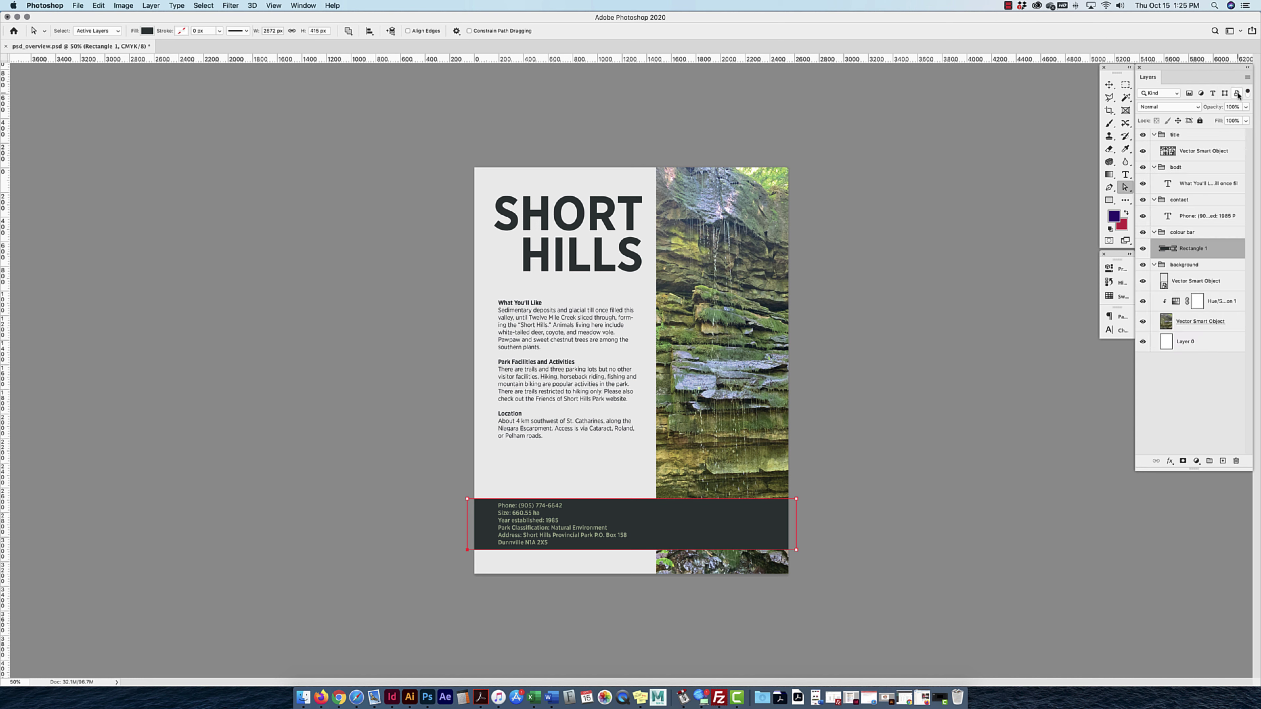
{"action": "left_click", "coordinate": [1237, 94]}
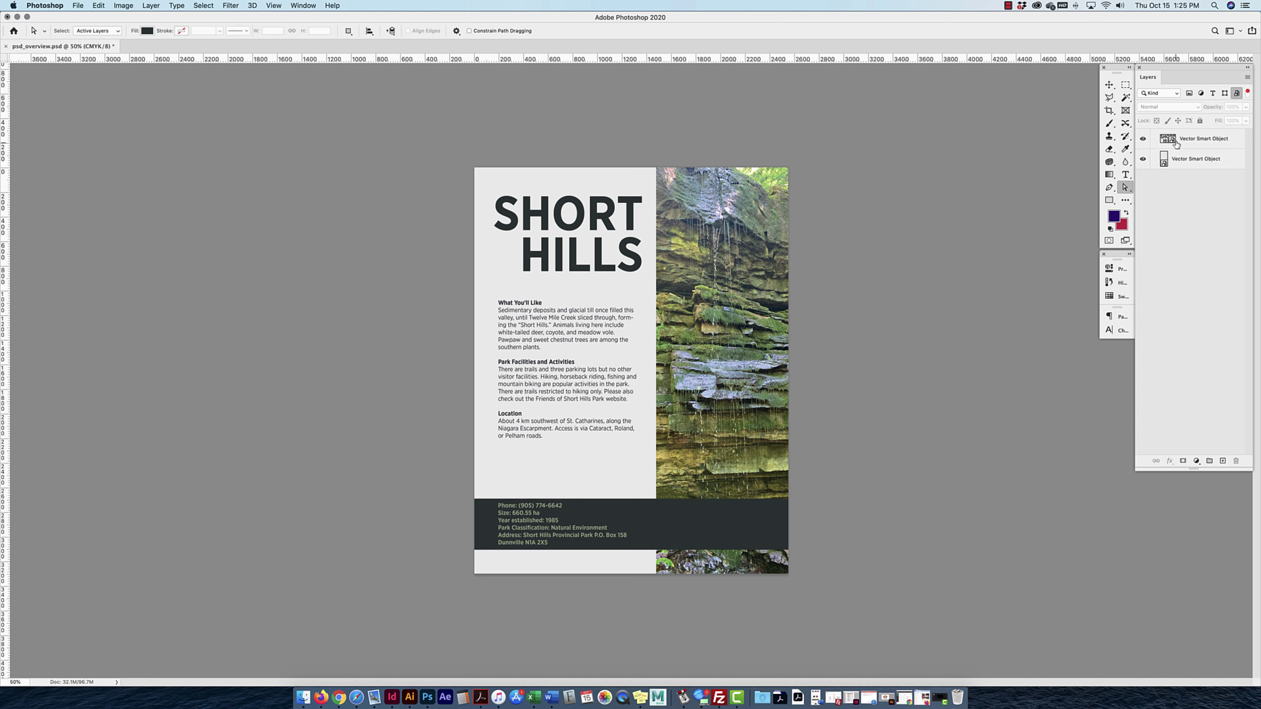
{"action": "left_click", "coordinate": [1225, 94]}
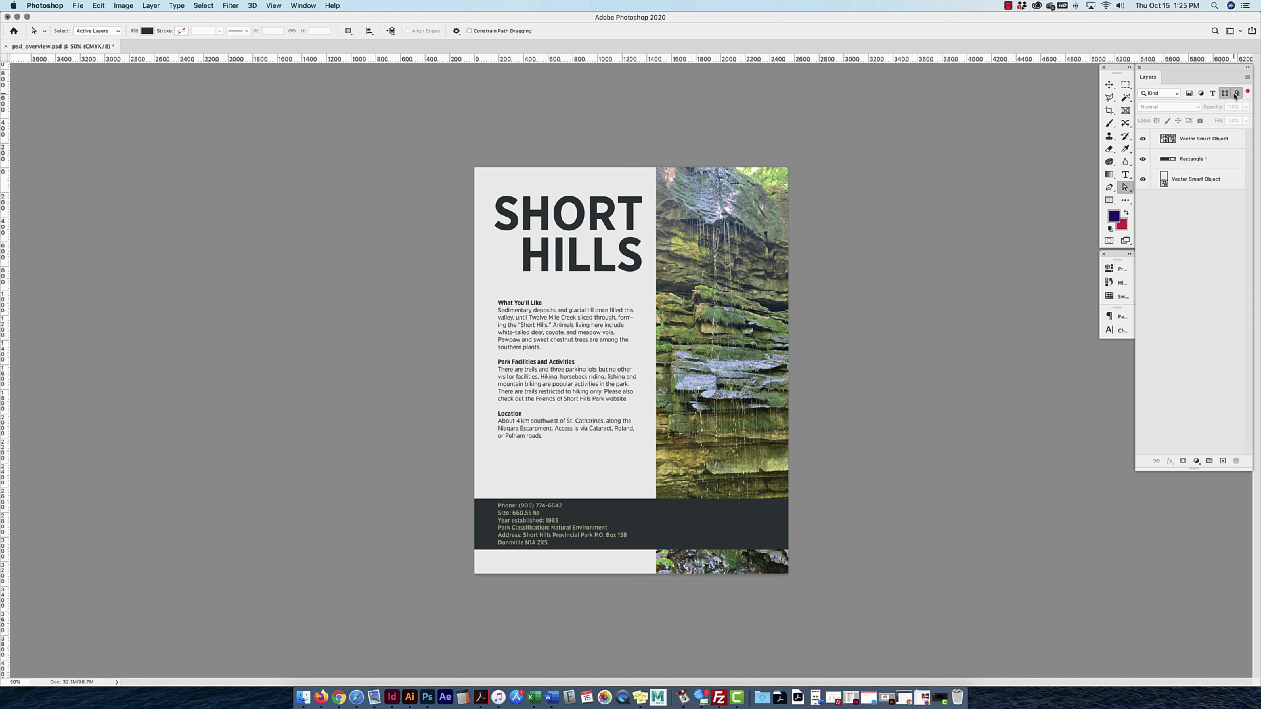
{"action": "left_click", "coordinate": [1225, 93]}
{"action": "left_click", "coordinate": [1237, 93]}
{"action": "left_click", "coordinate": [1237, 93]}
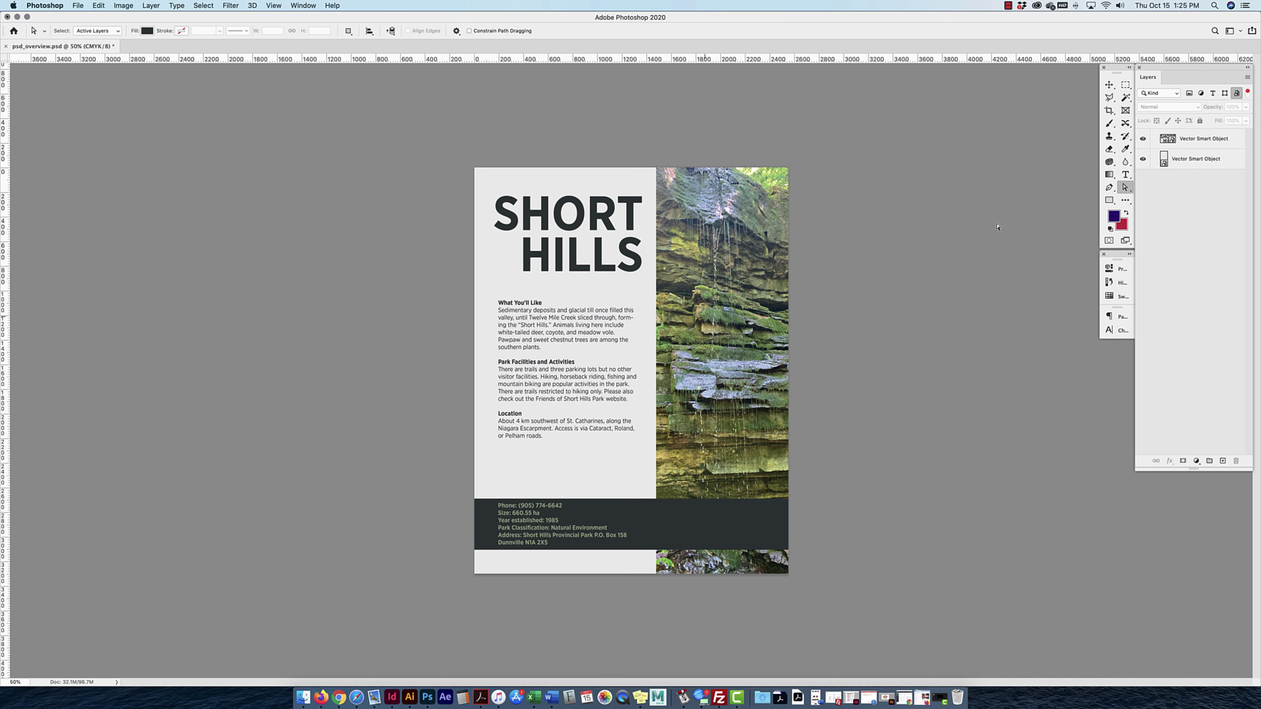
Select the filtered vector smart objects in turn, clear the layer filter and select the body text layer.
{"action": "left_click", "coordinate": [1221, 160]}
{"action": "left_click", "coordinate": [1225, 138]}
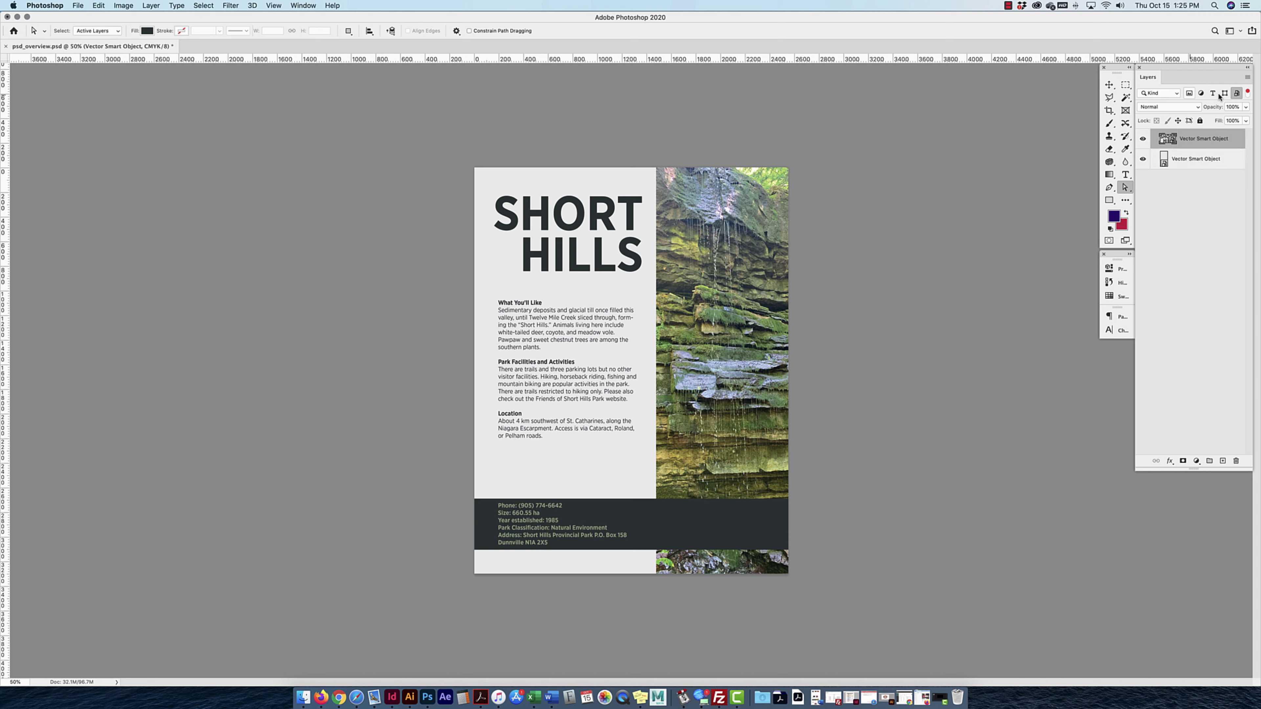
{"action": "left_click", "coordinate": [1237, 94]}
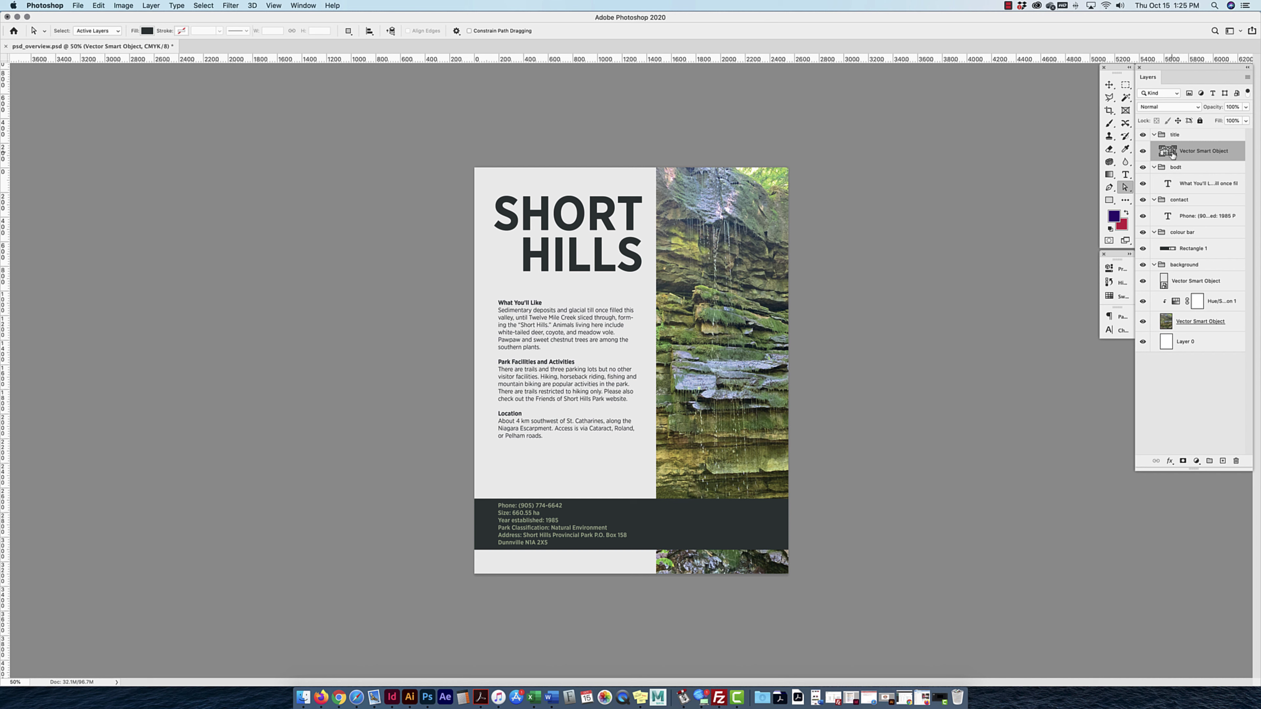
{"action": "left_click", "coordinate": [1165, 187]}
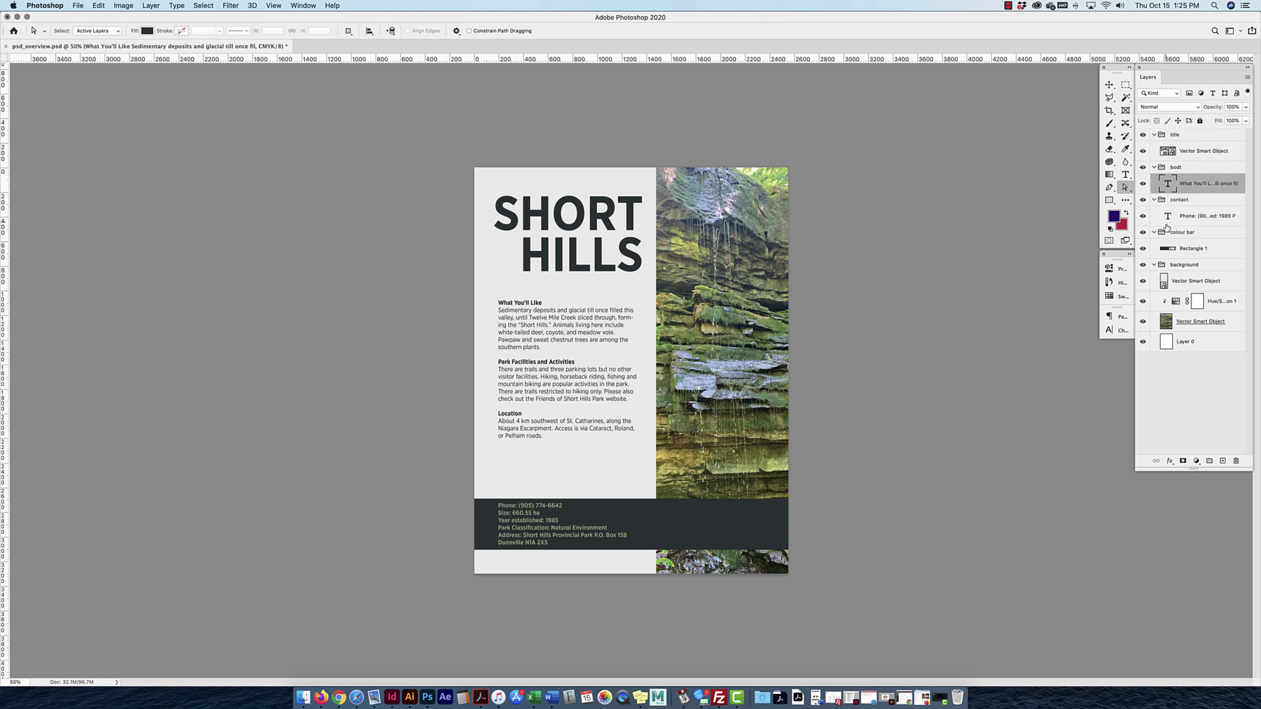
Select the contact text layer and look at its blend mode setting.
{"action": "left_click", "coordinate": [1168, 217]}
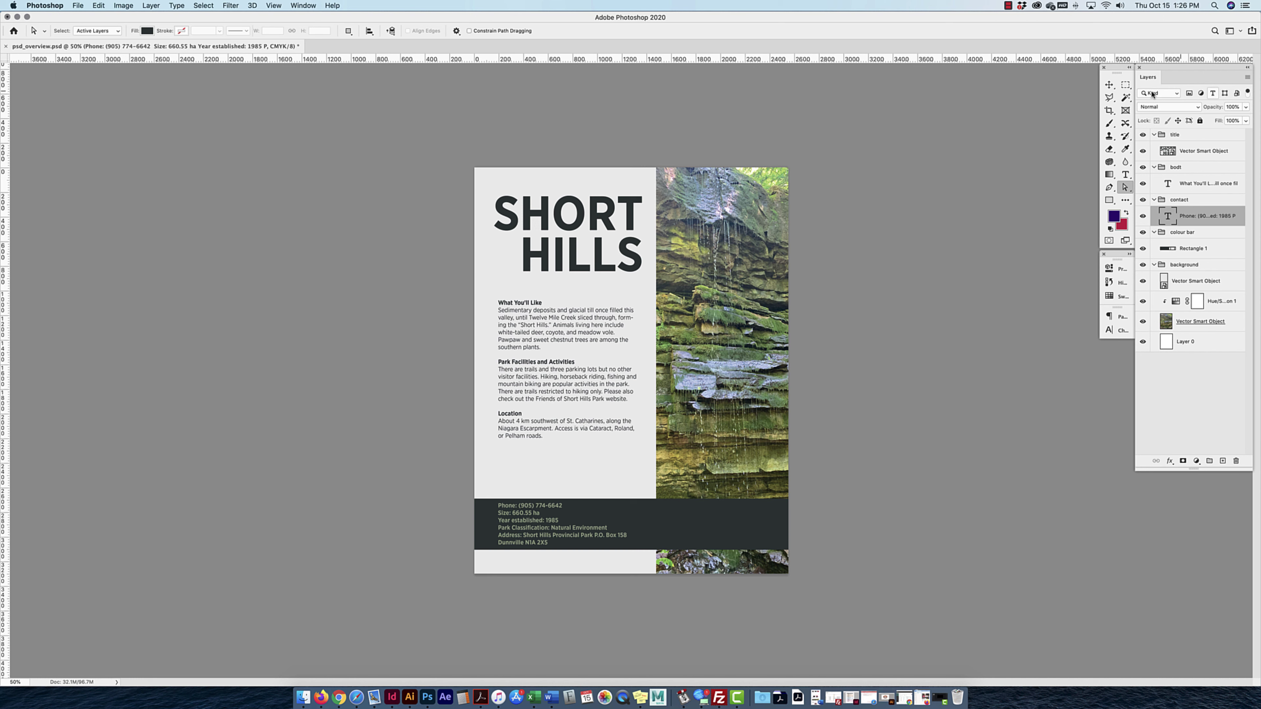
{"action": "left_click", "coordinate": [1163, 109]}
{"action": "left_click", "coordinate": [1155, 109]}
Add a Solid Color fill layer in a medium blue directly above the Hue/Saturation layer in the background group.
{"action": "left_click", "coordinate": [1218, 300]}
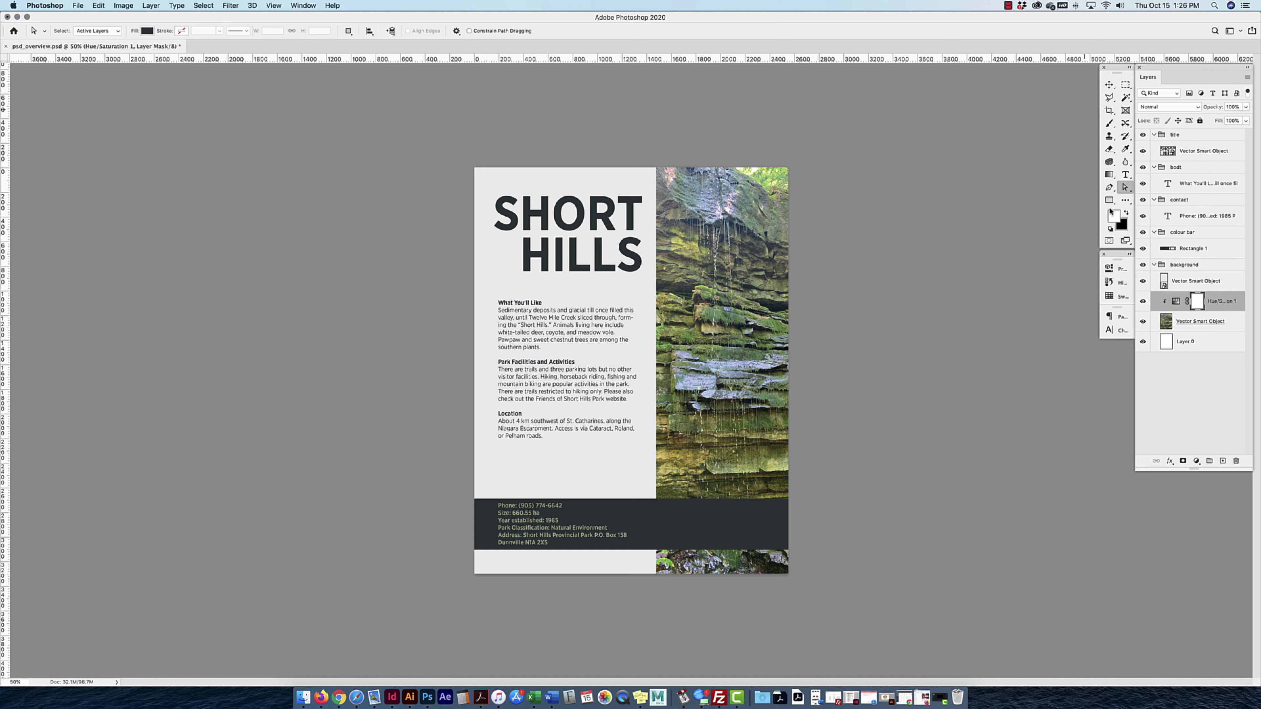
{"action": "left_click", "coordinate": [1197, 461]}
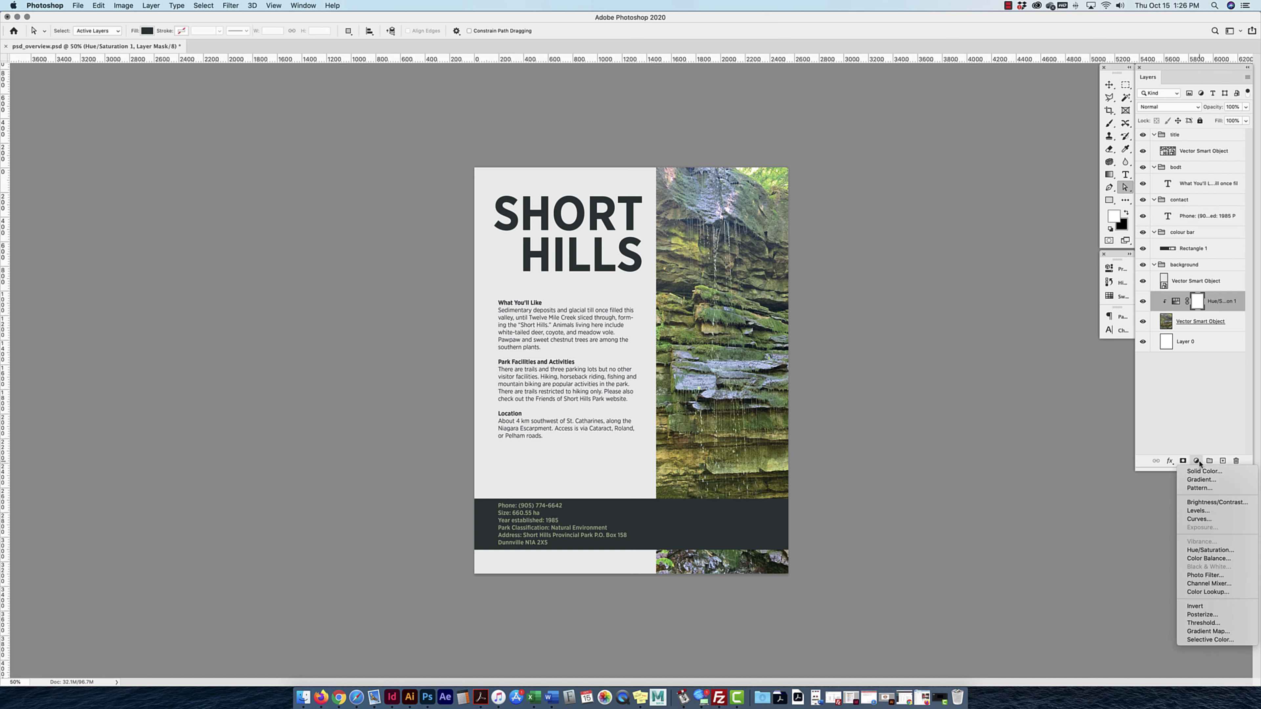
{"action": "left_click", "coordinate": [1199, 472]}
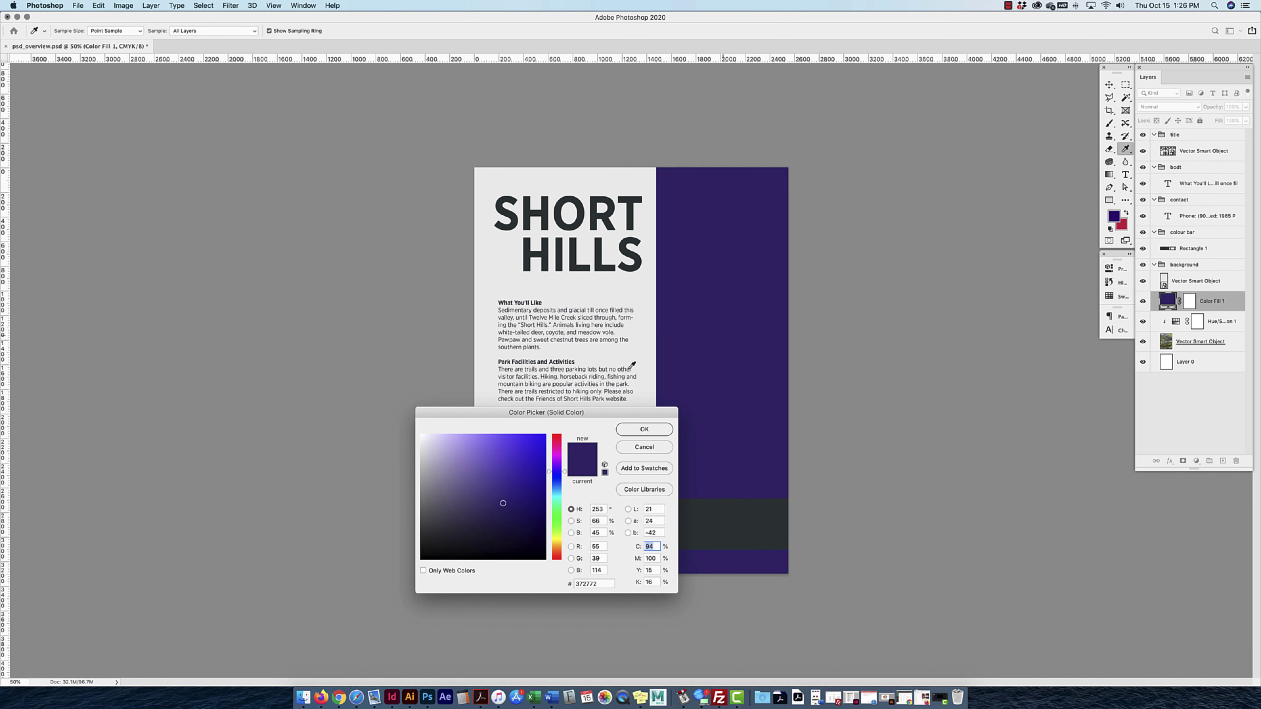
{"action": "left_click", "coordinate": [537, 440]}
{"action": "left_click", "coordinate": [644, 429]}
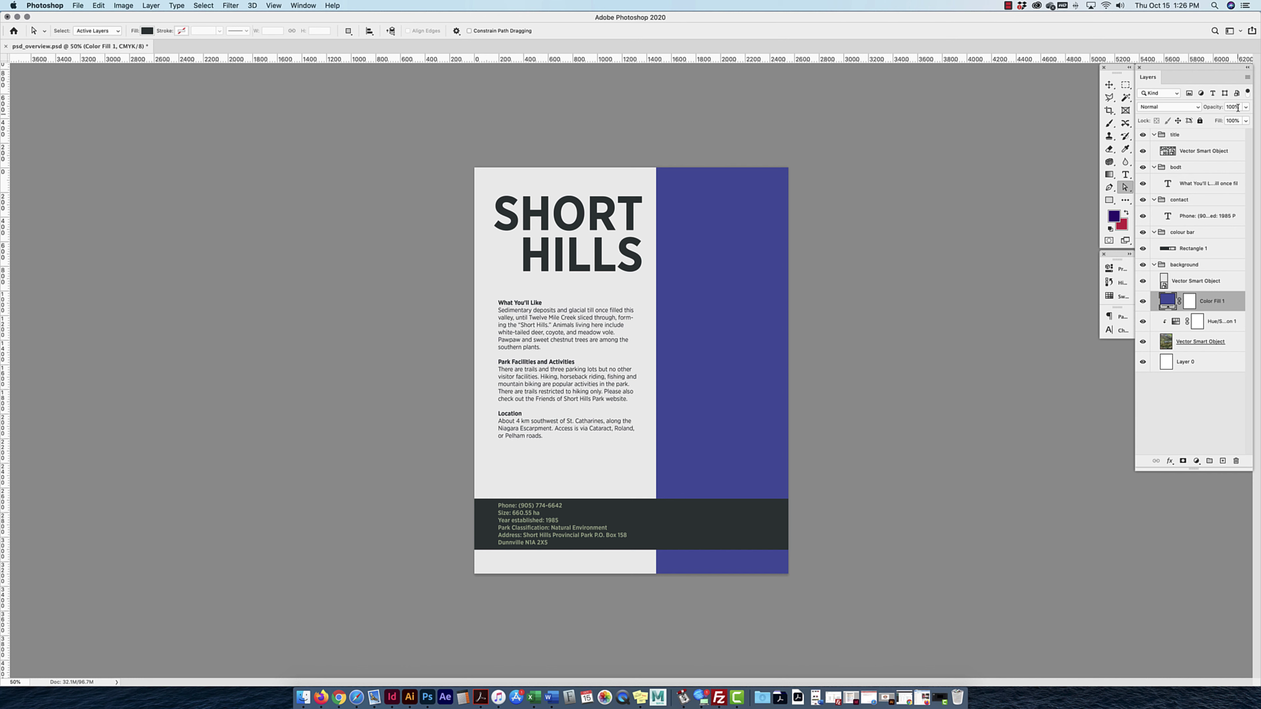
Set the blue fill layer's blend mode to Soft Light and toggle its visibility to compare the effect.
{"action": "left_click", "coordinate": [1167, 108]}
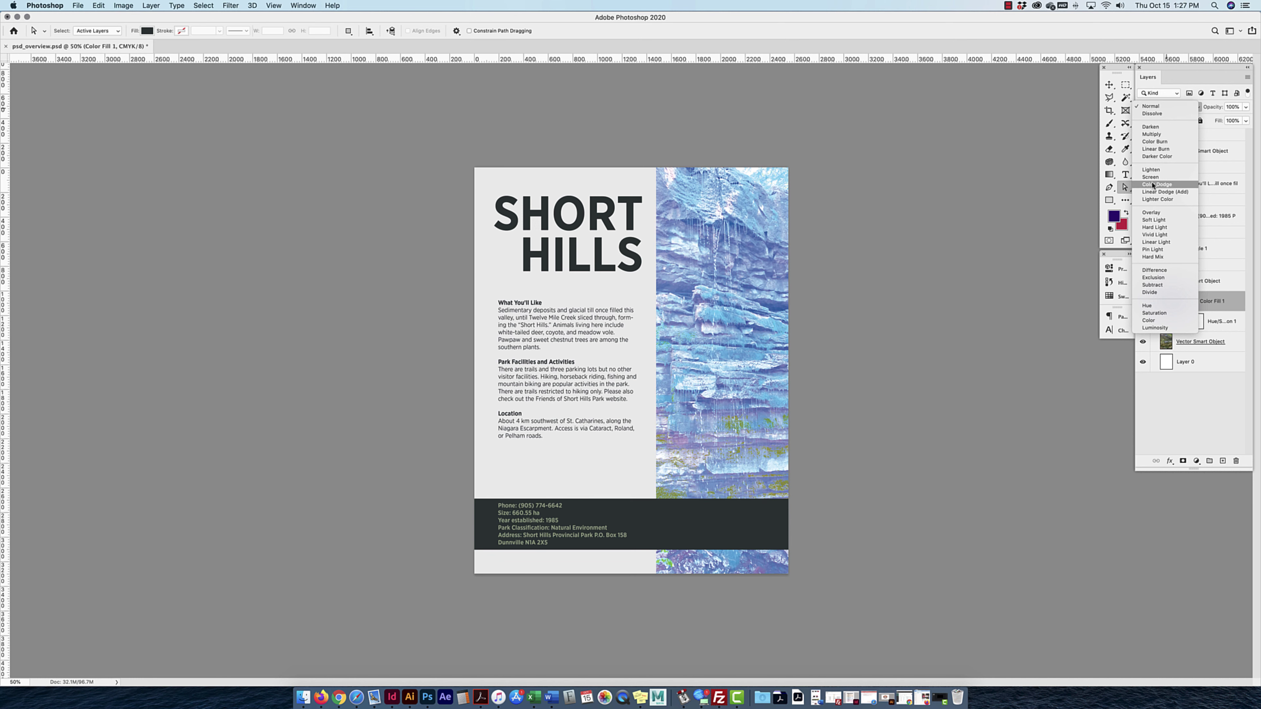
{"action": "left_click", "coordinate": [1153, 221]}
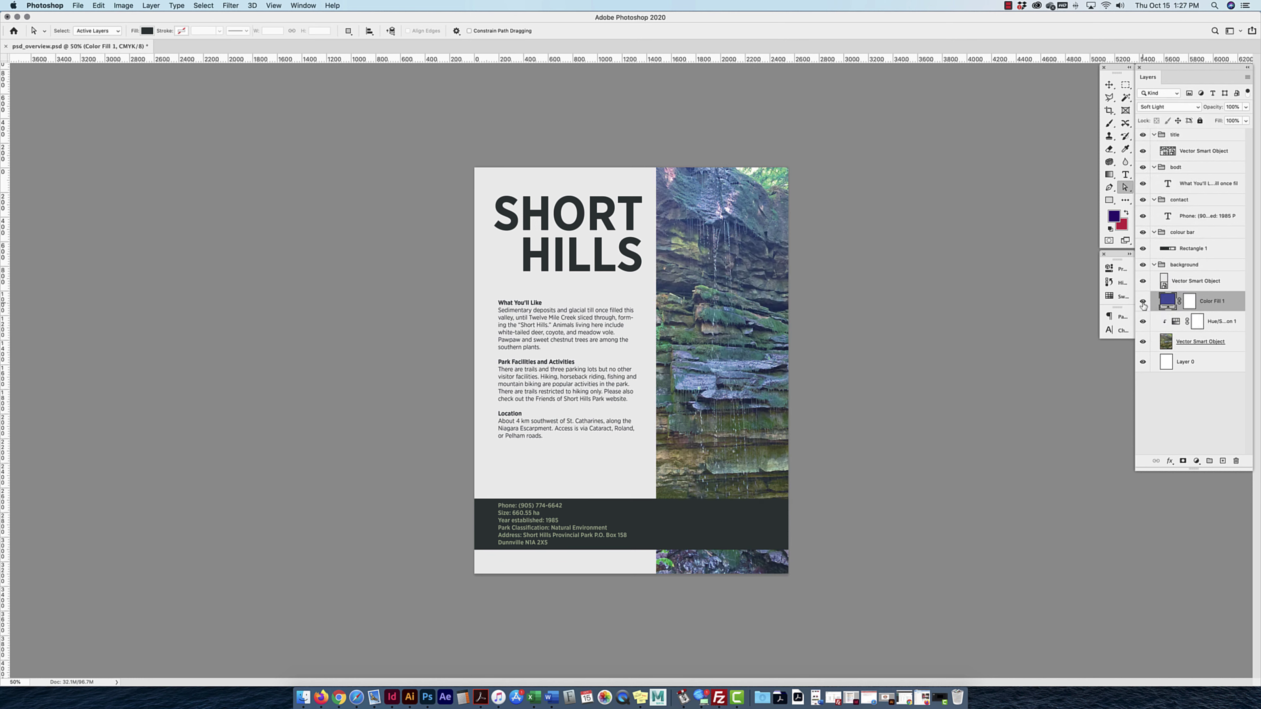
{"action": "left_click", "coordinate": [1143, 303]}
{"action": "left_click", "coordinate": [1143, 303]}
Set the blue fill layer's opacity to 70% and reduce it further to 41%.
{"action": "left_click_drag", "start_coordinate": [1241, 106], "coordinate": [1225, 106]}
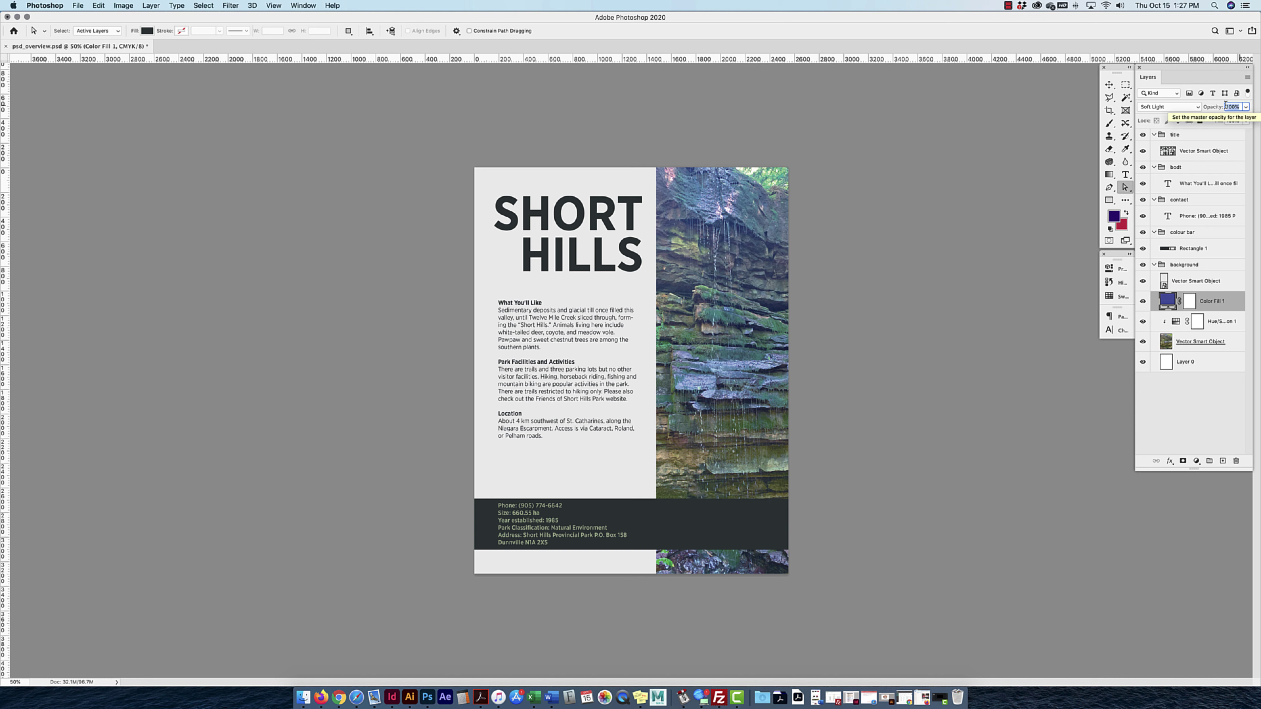
{"action": "type", "text": "70"}
{"action": "key", "text": "Return"}
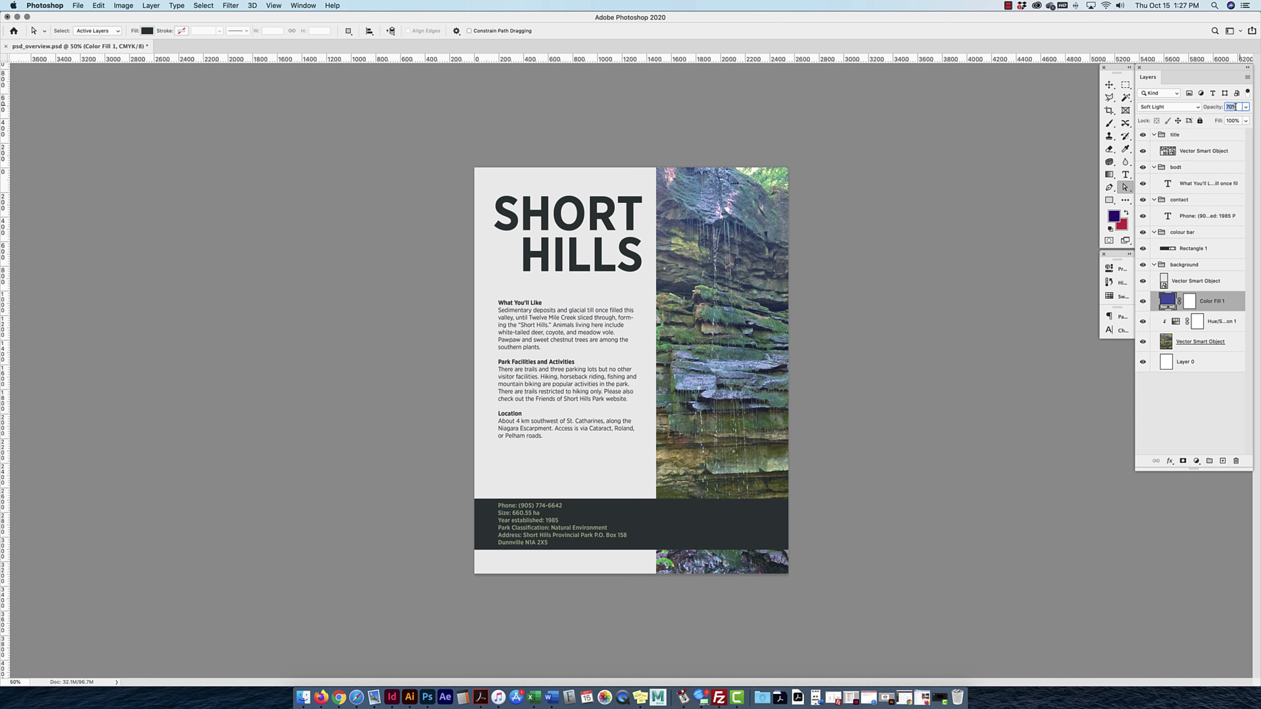
{"action": "left_click", "coordinate": [1246, 108]}
{"action": "mouse_move", "coordinate": [1232, 120]}
{"action": "left_mouse_down"}
{"action": "mouse_move", "coordinate": [1209, 120]}
{"action": "mouse_move", "coordinate": [1228, 121]}
{"action": "left_mouse_up"}
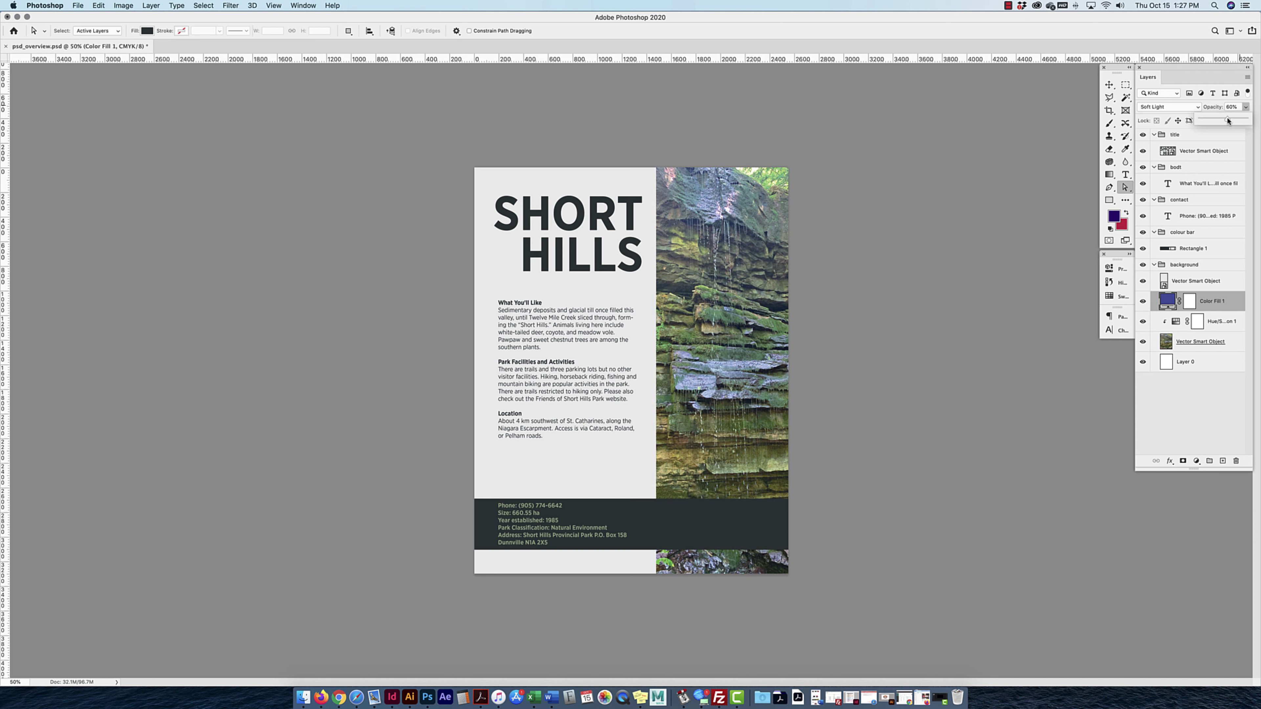
{"action": "left_click", "coordinate": [1214, 80]}
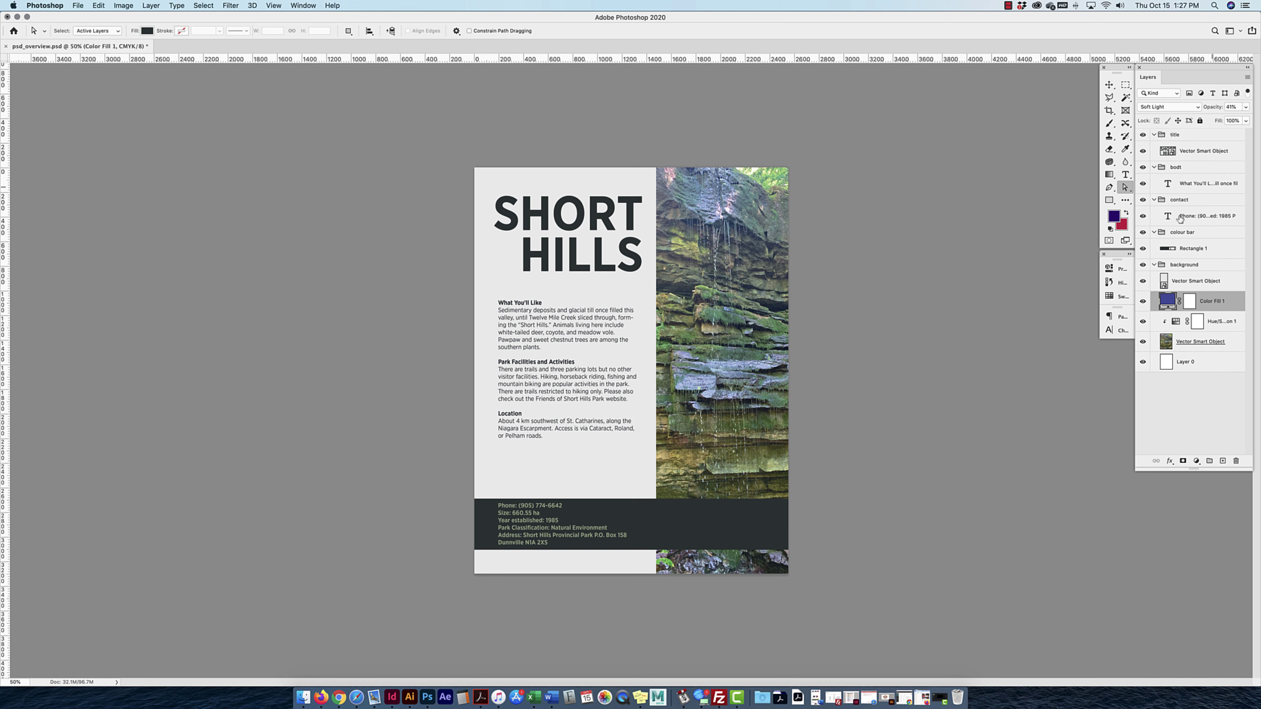
Select the SHORT HILLS title layer on the canvas, try lowering its opacity and return it to 100%.
{"action": "key", "text": "v"}
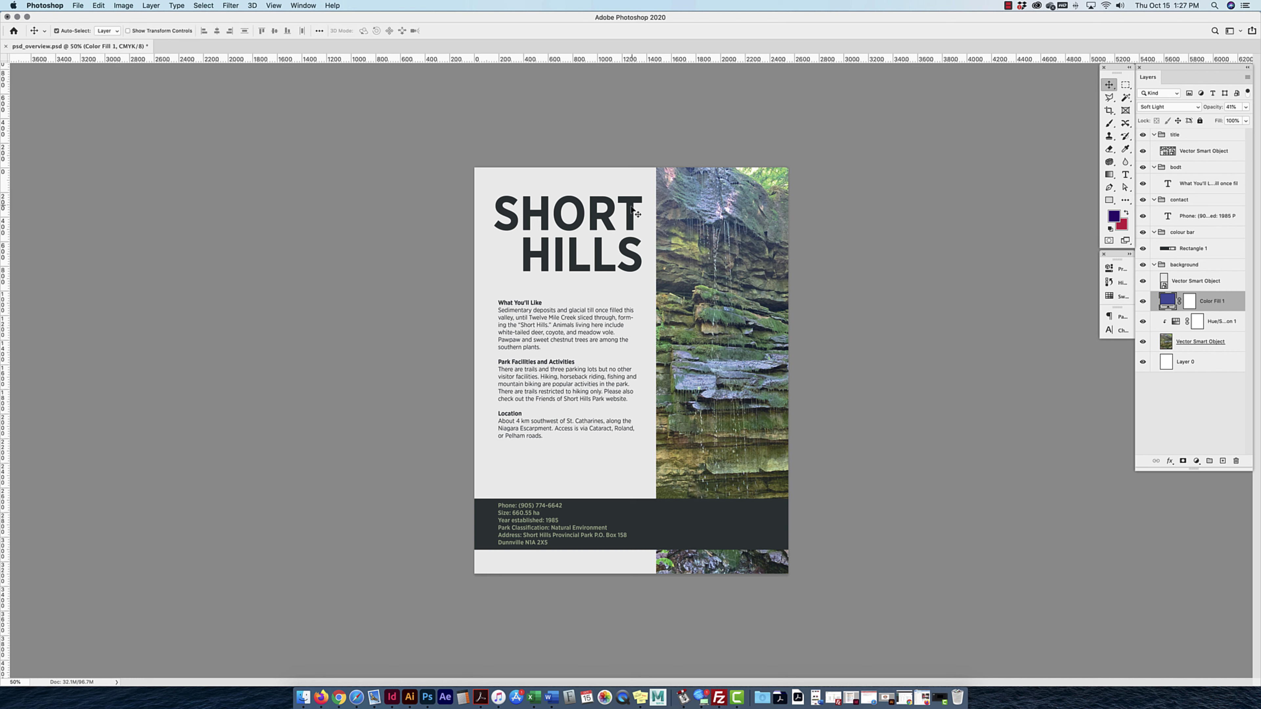
{"action": "left_click", "coordinate": [635, 213], "text": "super"}
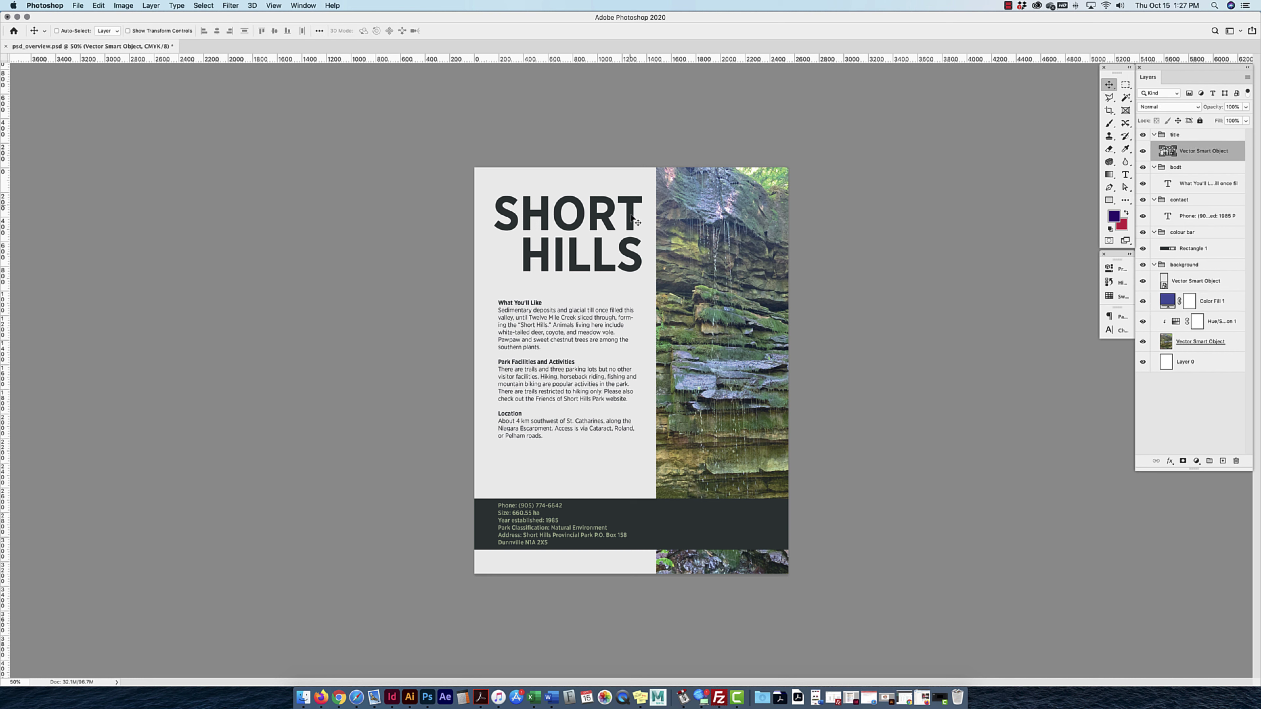
{"action": "left_click", "coordinate": [1244, 111]}
{"action": "mouse_move", "coordinate": [1247, 120]}
{"action": "left_mouse_down"}
{"action": "mouse_move", "coordinate": [1207, 120]}
{"action": "mouse_move", "coordinate": [1244, 120]}
{"action": "left_mouse_up"}
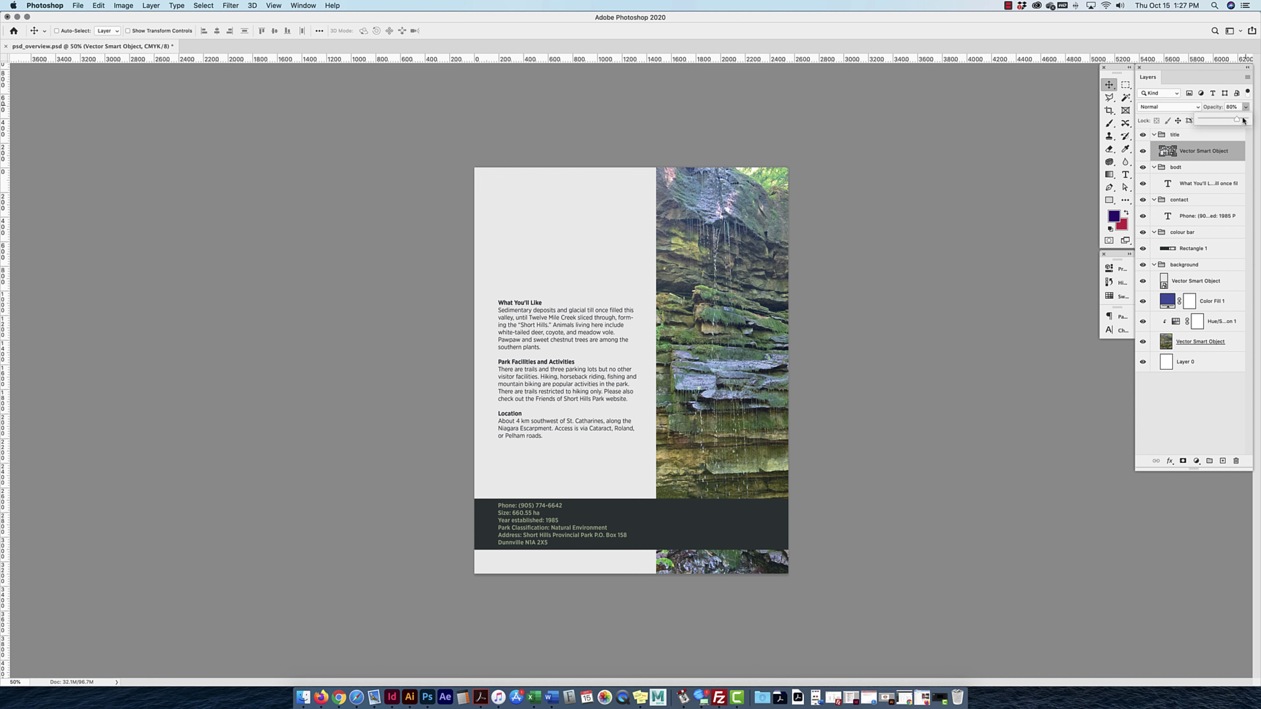
{"action": "left_click", "coordinate": [1198, 69]}
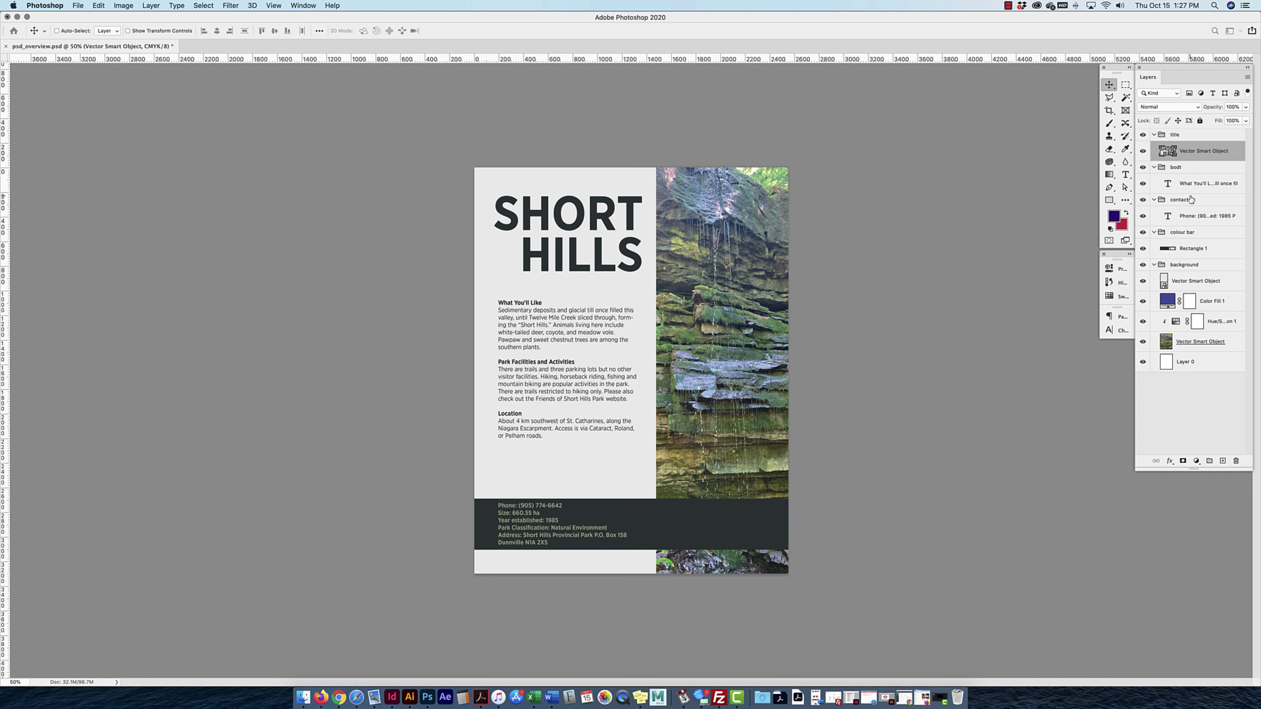
Examine the opacity of the title group, the background group and its layers, toggling the background panel's visibility.
{"action": "left_click", "coordinate": [1196, 134]}
{"action": "left_click", "coordinate": [1235, 107]}
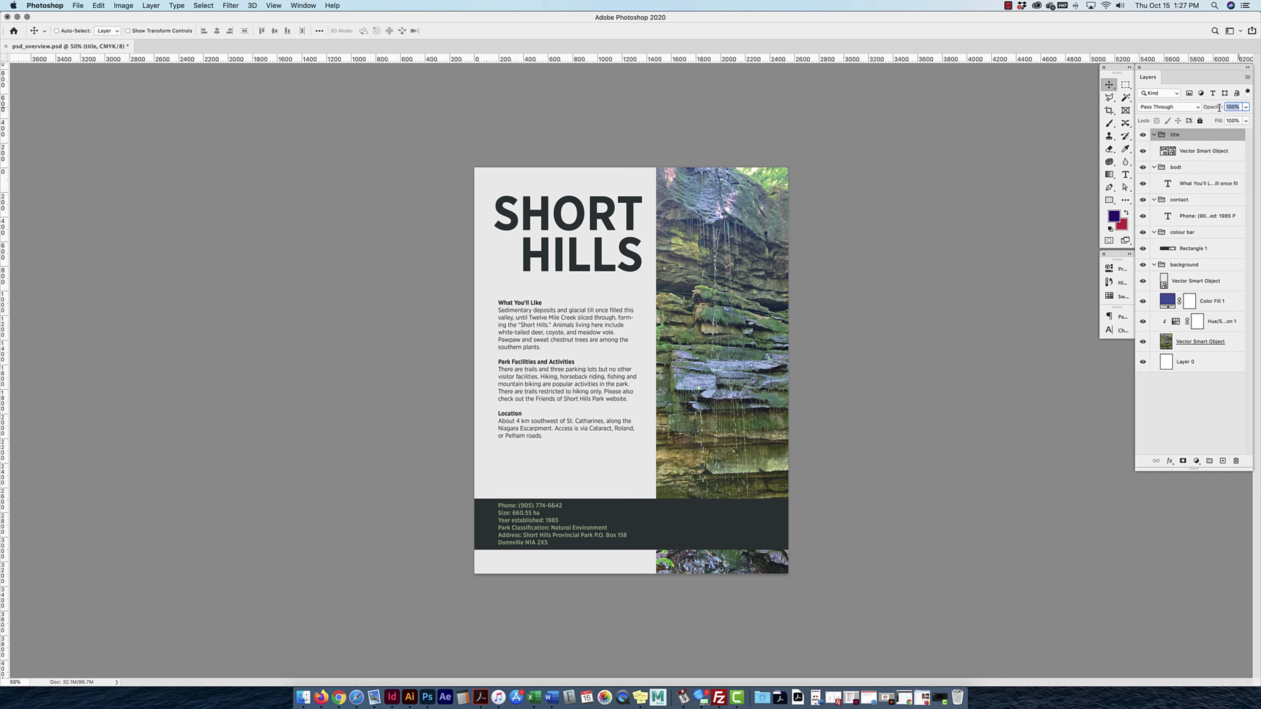
{"action": "left_click", "coordinate": [1191, 268]}
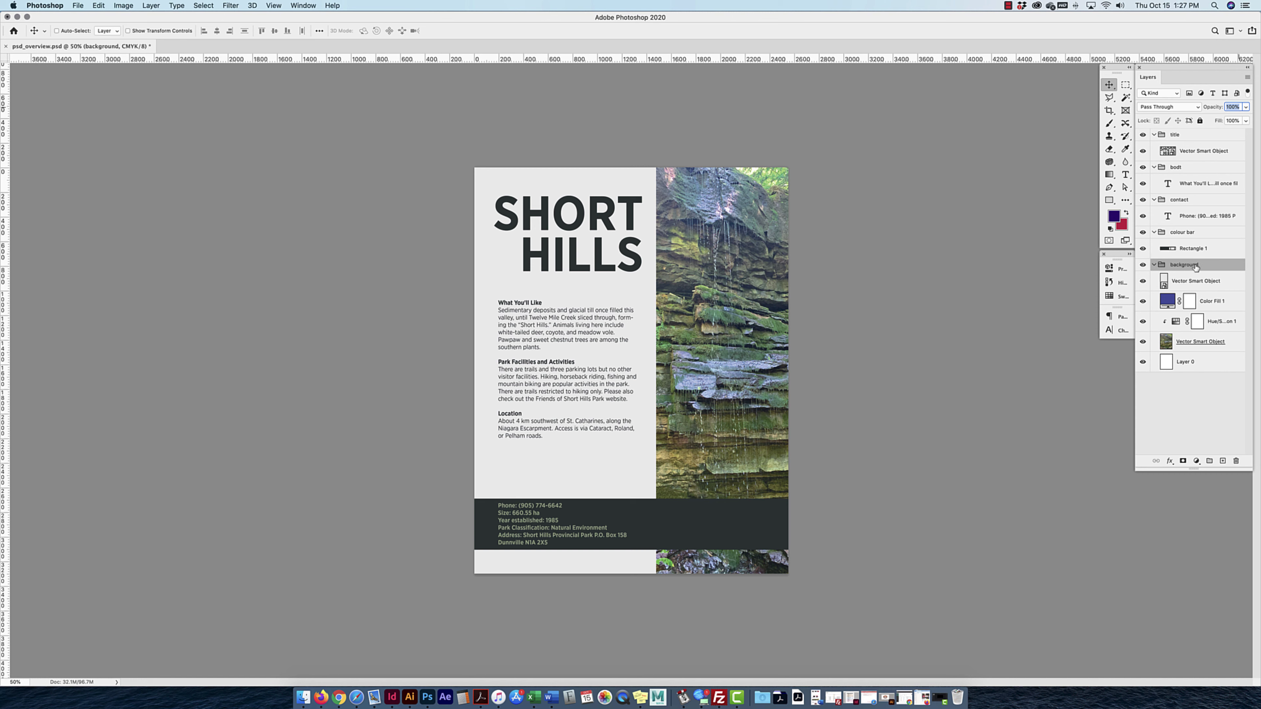
{"action": "left_click", "coordinate": [1143, 282]}
{"action": "left_click", "coordinate": [1142, 281]}
{"action": "left_click", "coordinate": [1220, 303]}
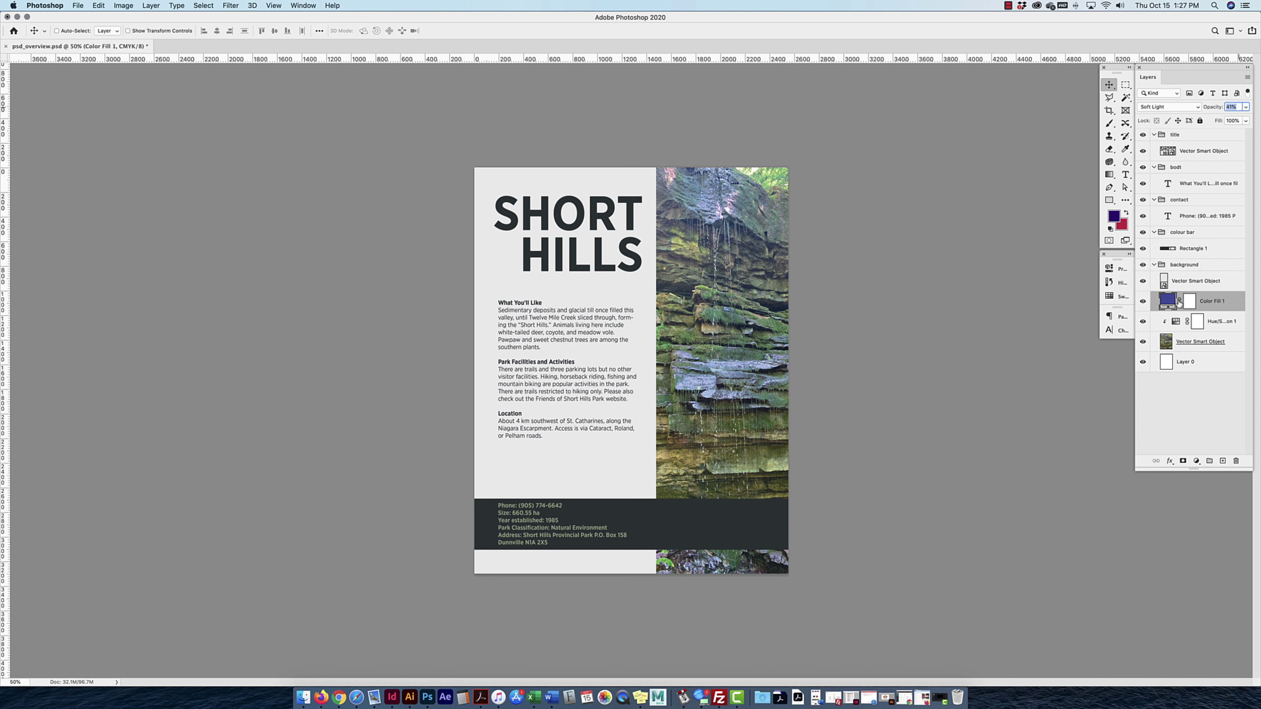
{"action": "left_click", "coordinate": [1224, 323]}
{"action": "left_click", "coordinate": [1228, 347]}
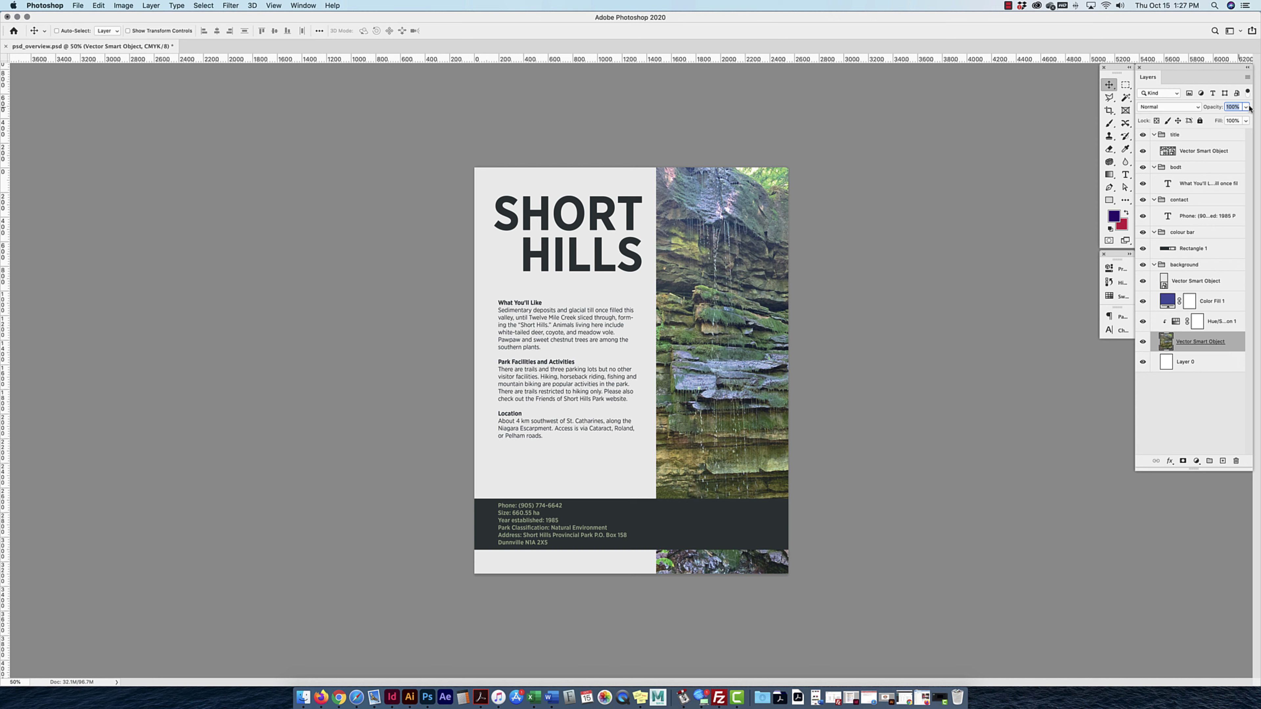
Set the whole background group's opacity to 90% and lower it in 10% steps to 30%.
{"action": "left_click", "coordinate": [1163, 266]}
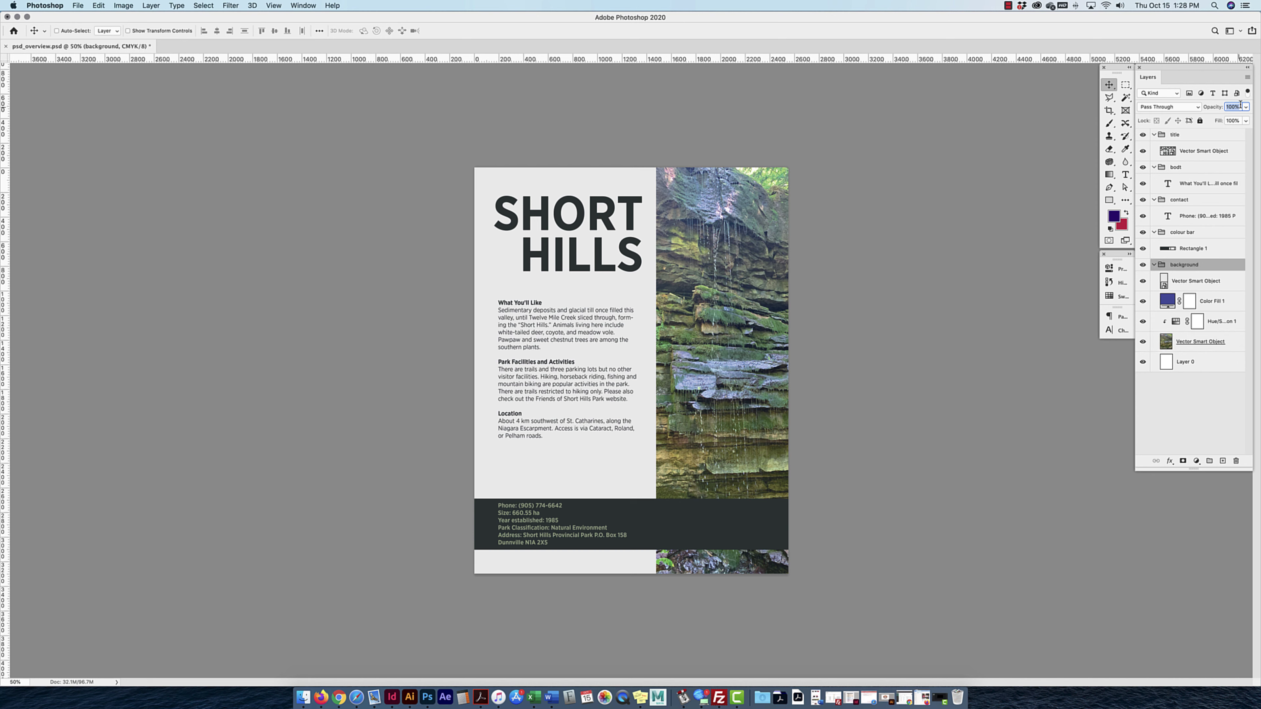
{"action": "type", "text": "90"}
{"action": "key", "text": "Return"}
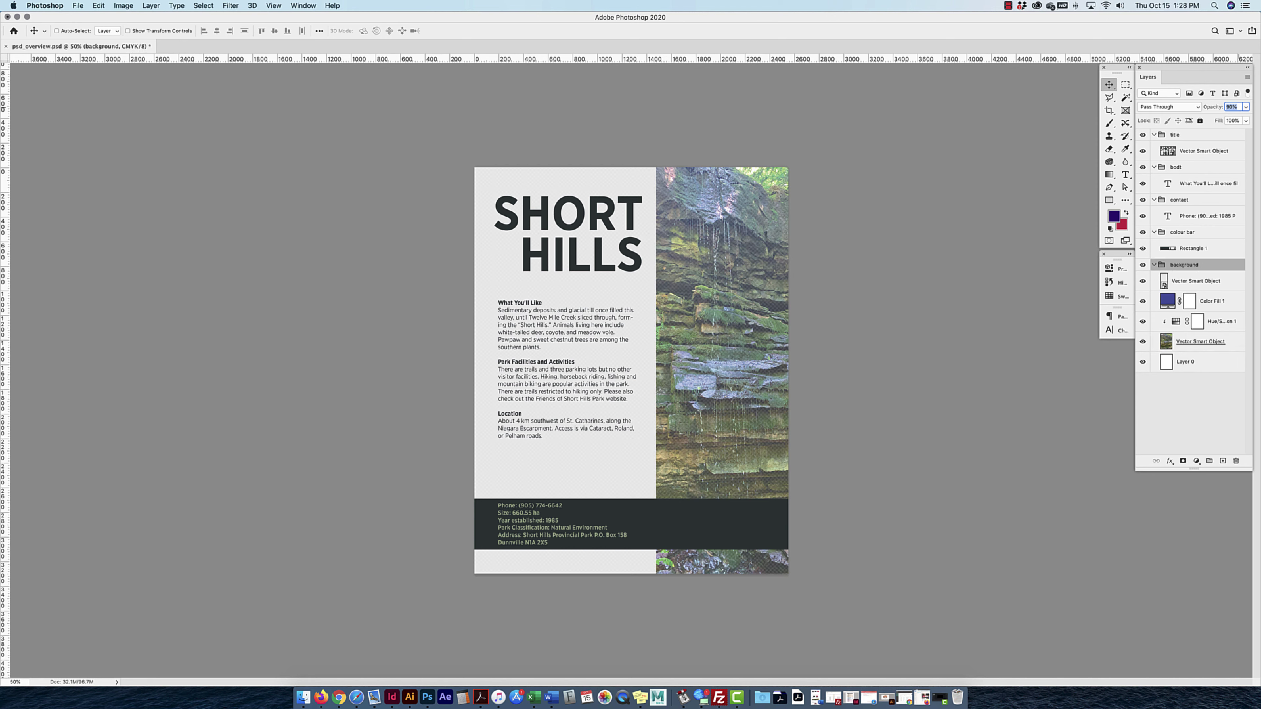
{"action": "key", "text": "shift+Down"}
{"action": "key", "text": "shift+Down"}
{"action": "key", "text": "shift+Down"}
{"action": "key", "text": "shift+Down"}
{"action": "key", "text": "shift+Down"}
{"action": "key", "text": "shift+Down"}
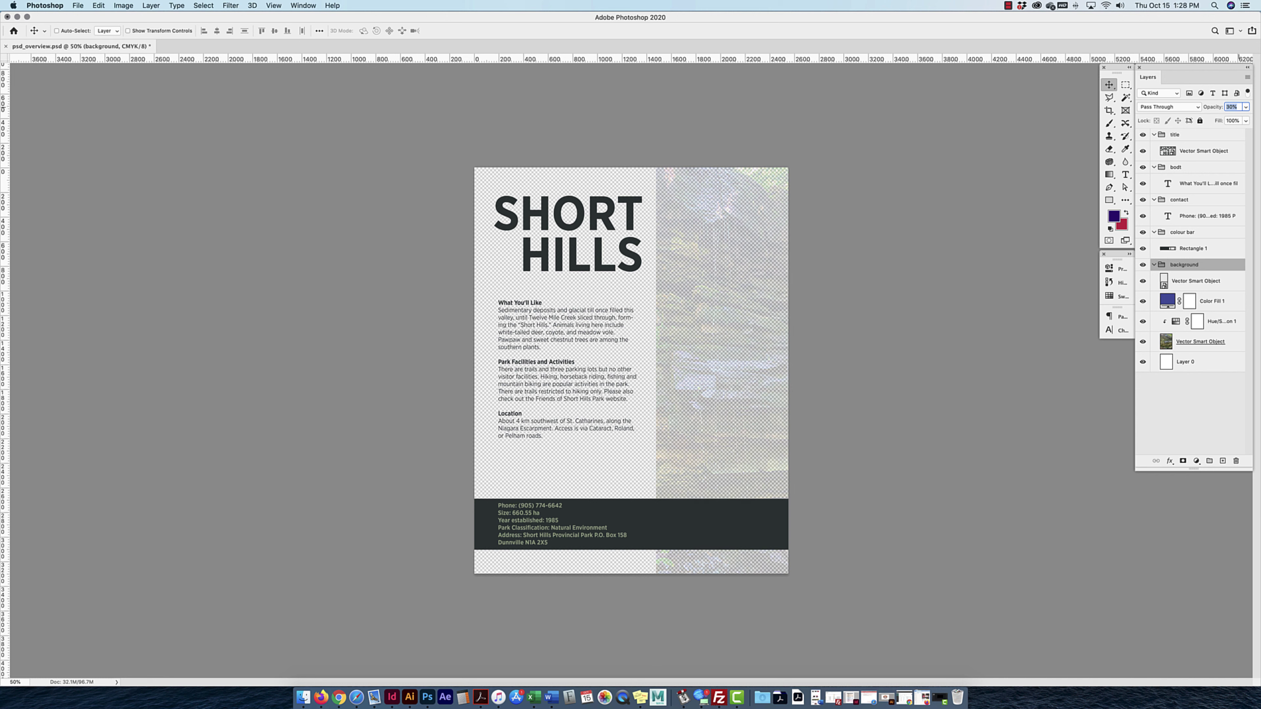
Raise the background group's opacity back to 100% in 10% steps.
{"action": "key", "text": "shift+Up"}
{"action": "key", "text": "shift+Up"}
{"action": "key", "text": "shift+Up"}
{"action": "key", "text": "shift+Up"}
{"action": "key", "text": "shift+Up"}
{"action": "key", "text": "shift+Up"}
{"action": "key", "text": "shift+Up"}
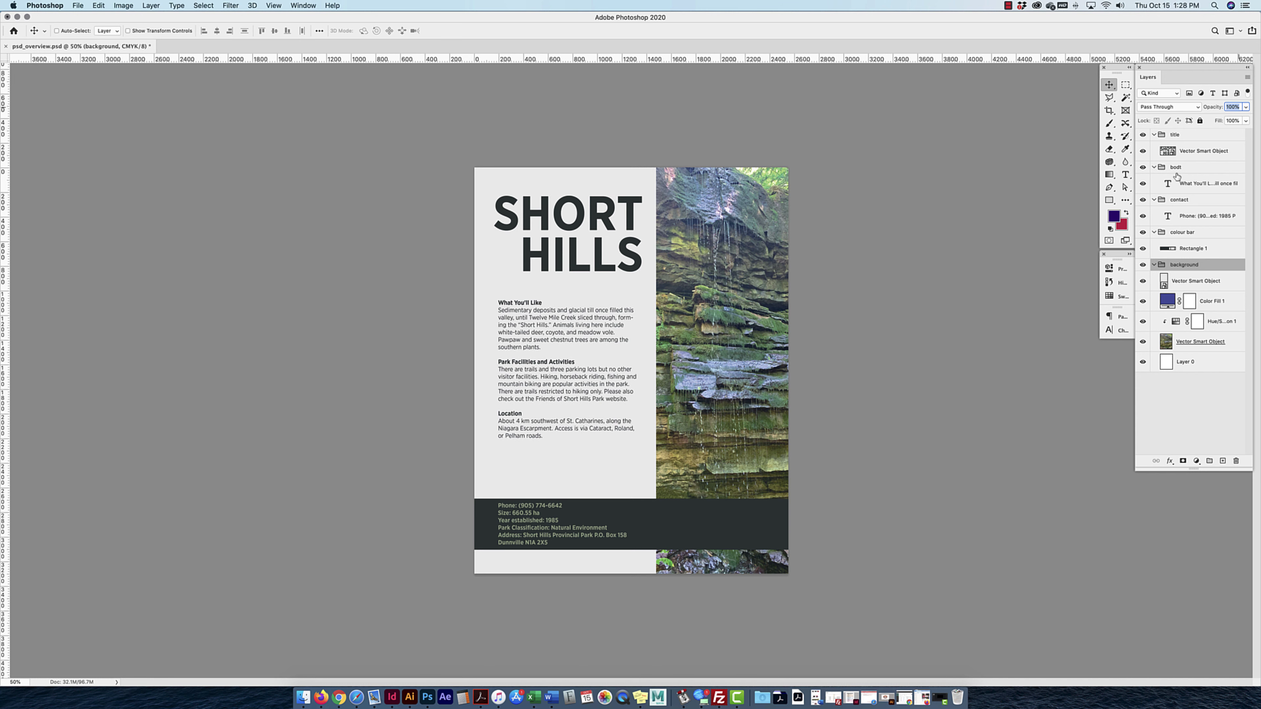
Collapse all five layer groups, from title down to background, with no layer left selected.
{"action": "left_click", "coordinate": [1154, 135]}
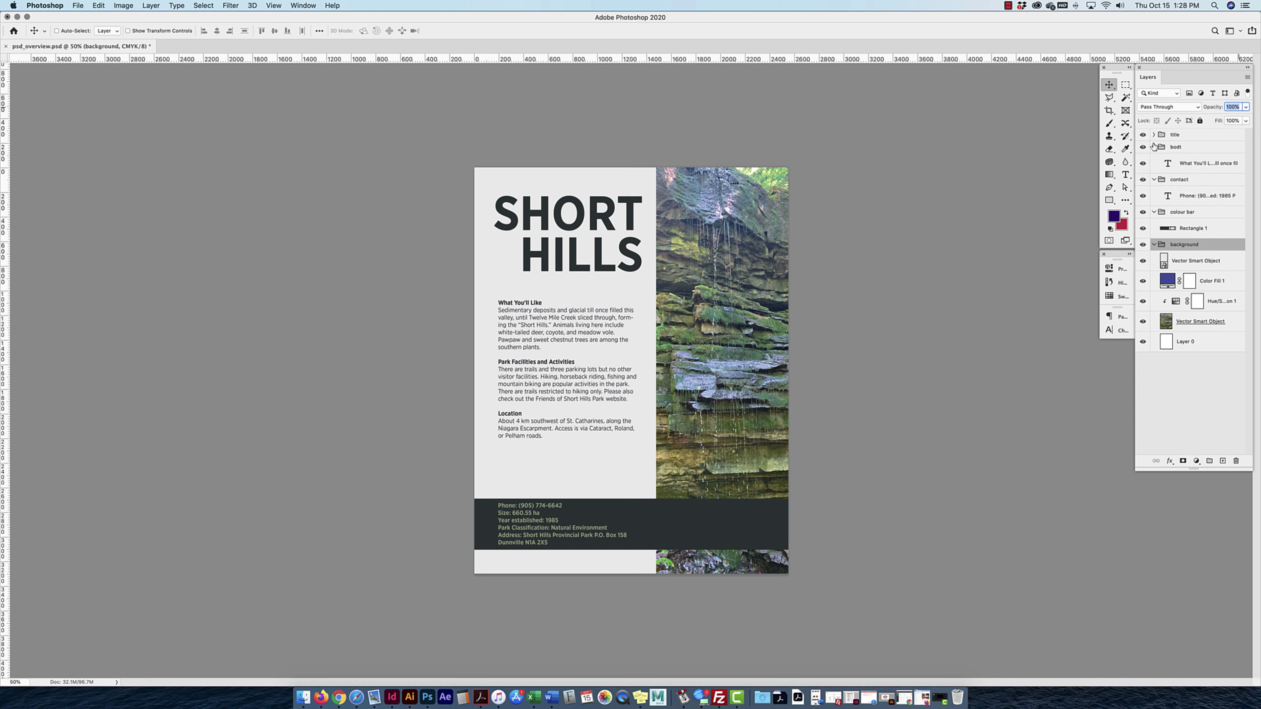
{"action": "key", "text": "alt+super+a"}
{"action": "left_click", "coordinate": [1155, 147]}
{"action": "left_click", "coordinate": [1155, 159]}
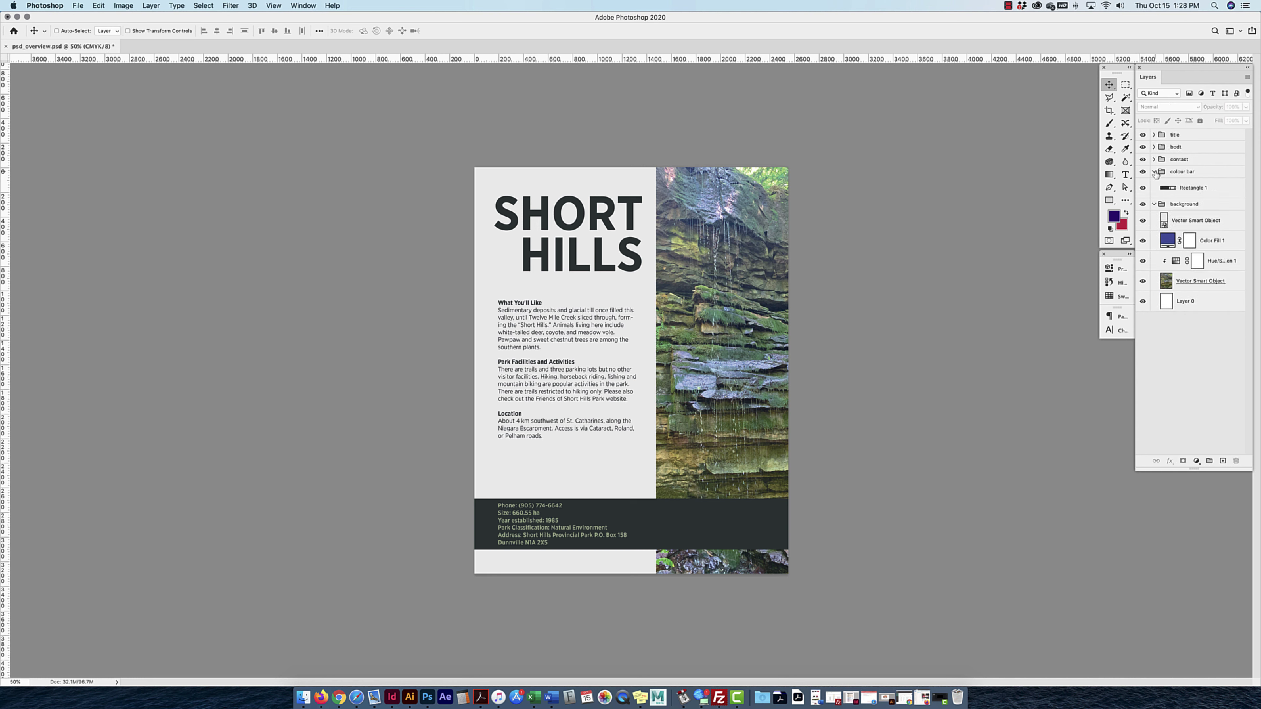
{"action": "left_click", "coordinate": [1154, 171]}
{"action": "left_click", "coordinate": [1155, 184]}
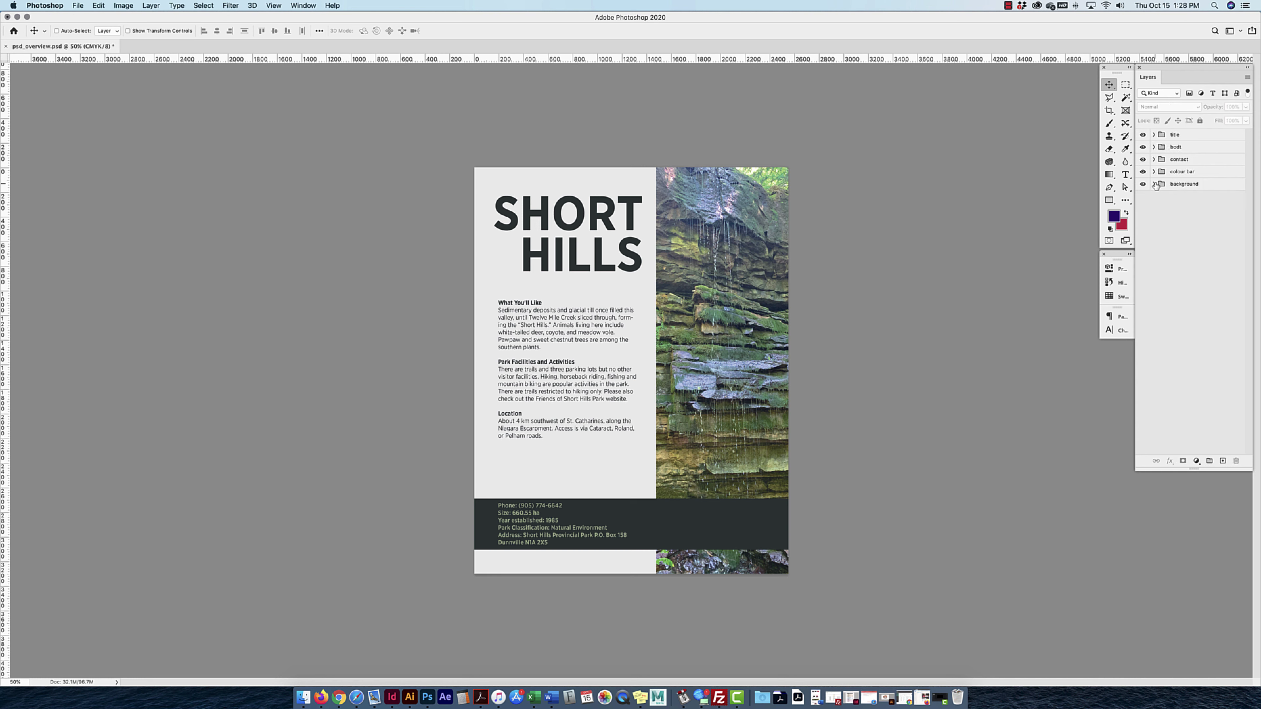
Toggle the visibility of the title and body text groups off and on to see what each contains.
{"action": "left_click", "coordinate": [1143, 135]}
{"action": "left_click", "coordinate": [1143, 135]}
{"action": "left_click", "coordinate": [1143, 146]}
{"action": "left_click", "coordinate": [1143, 135]}
{"action": "left_click", "coordinate": [1143, 146]}
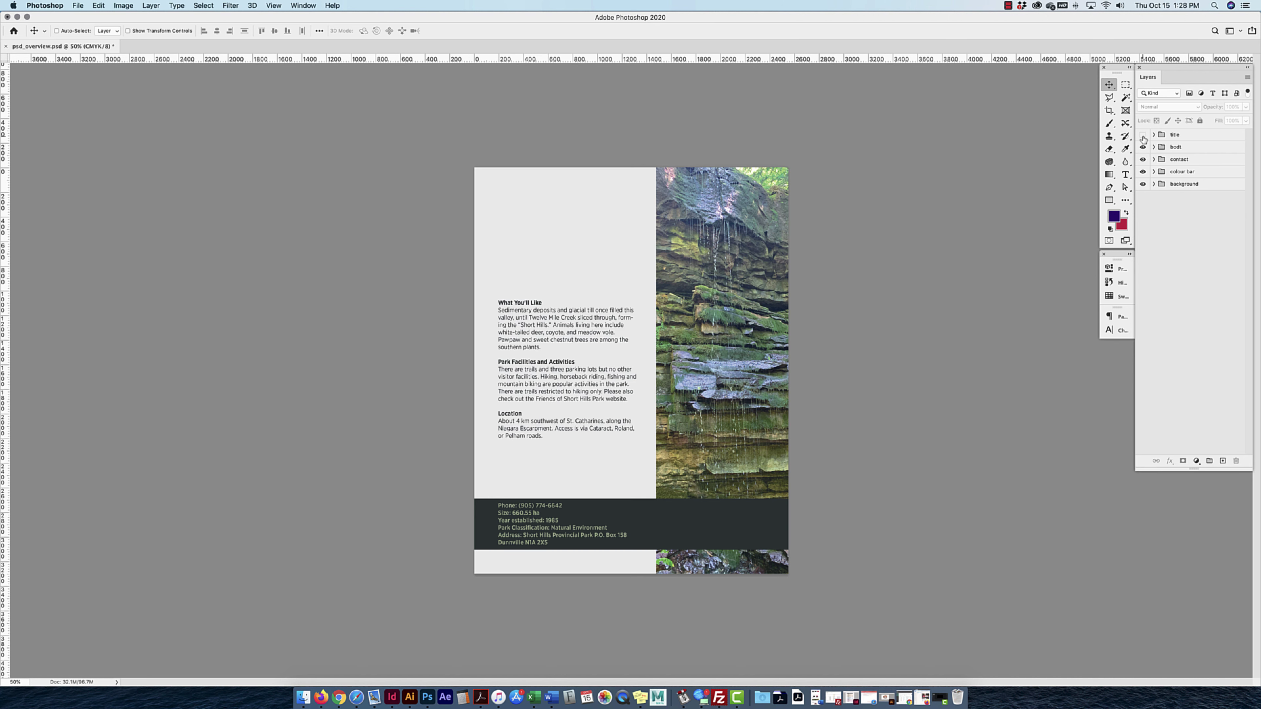
{"action": "left_click", "coordinate": [1143, 135]}
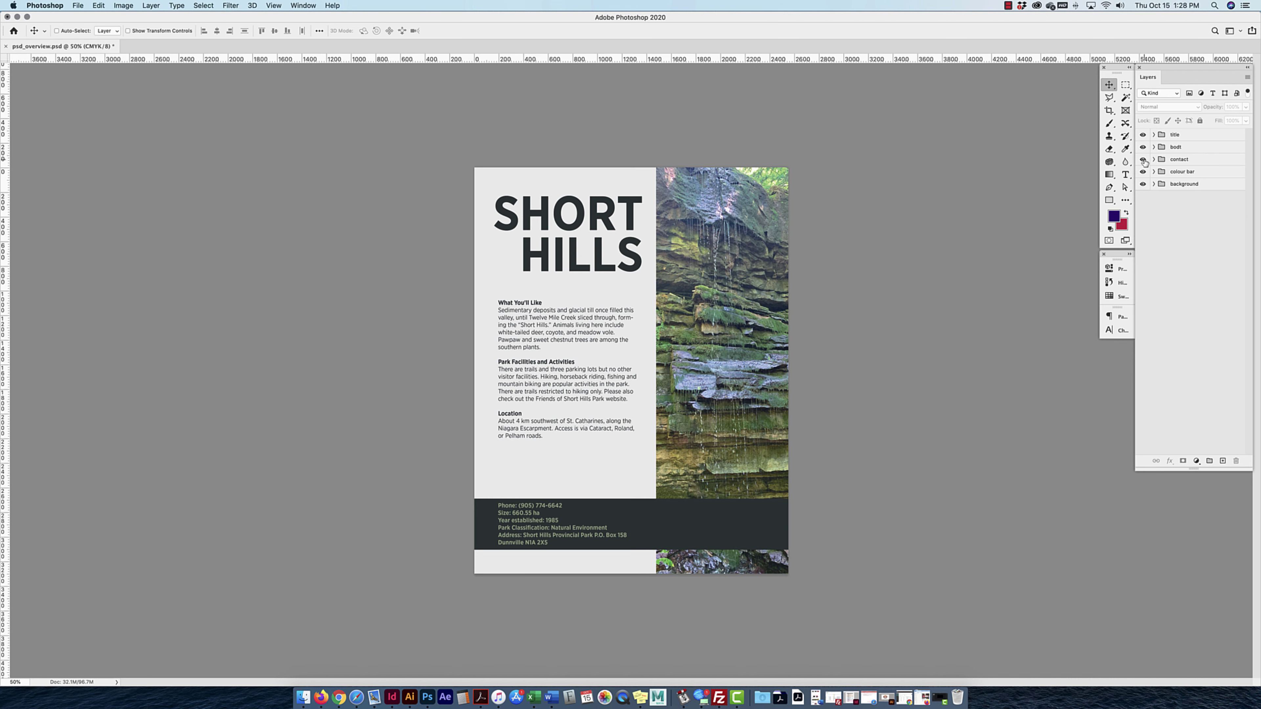
Isolate the contact group and the body text group in turn, restoring all other groups after each.
{"action": "left_click", "coordinate": [1143, 160], "text": "alt"}
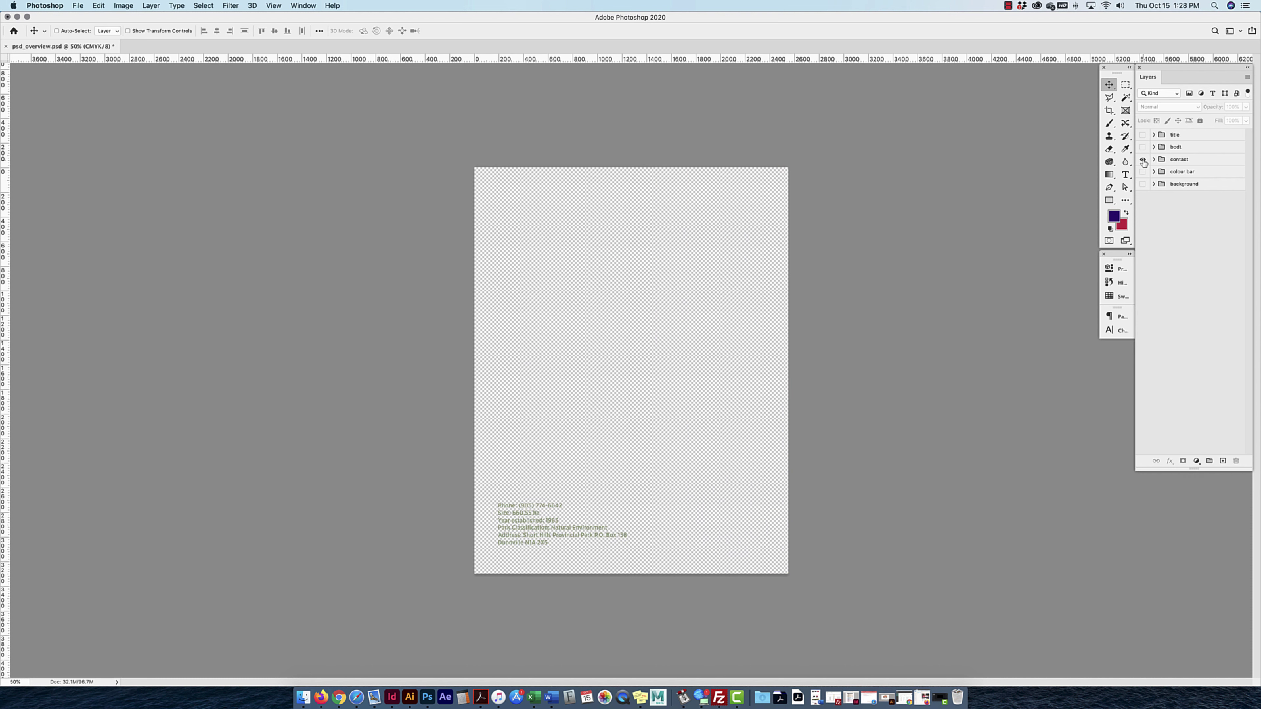
{"action": "left_click", "coordinate": [1143, 160], "text": "alt"}
{"action": "left_click", "coordinate": [1143, 147], "text": "alt"}
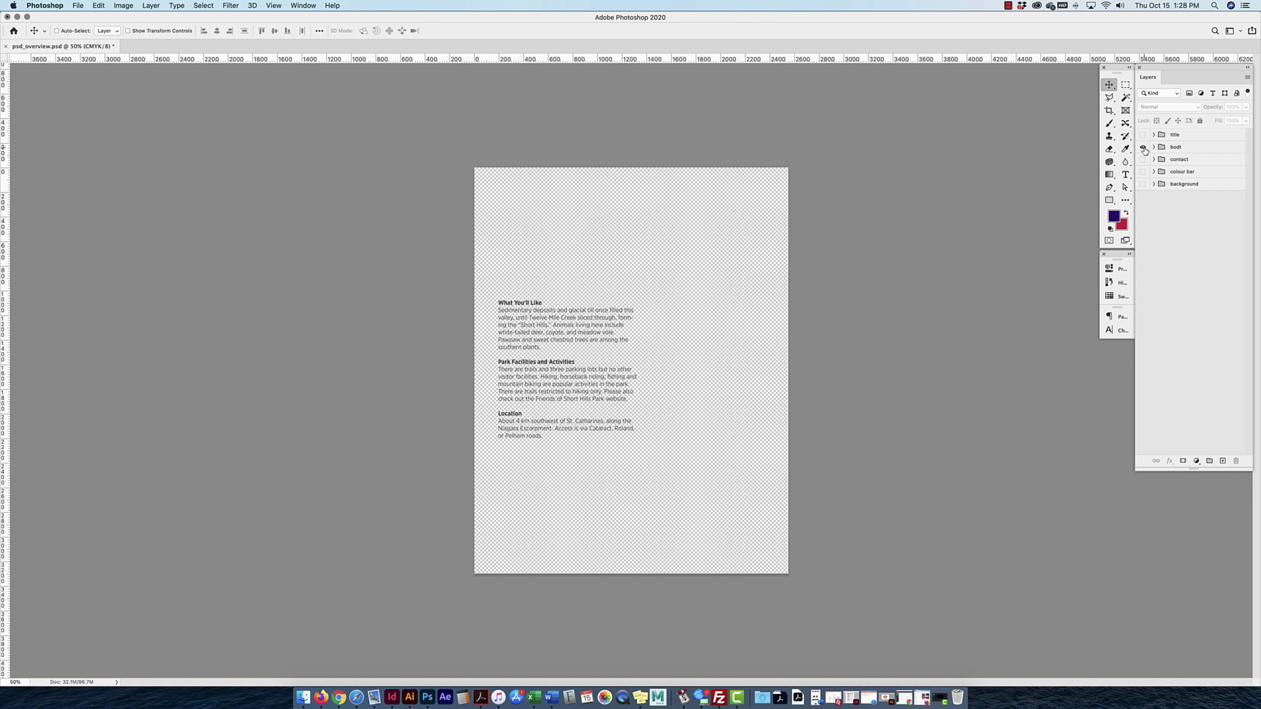
{"action": "left_click", "coordinate": [1143, 147], "text": "alt"}
Expand the title group and select its vector smart object, cancelling the group's Layer Style dialog.
{"action": "left_click", "coordinate": [1206, 136]}
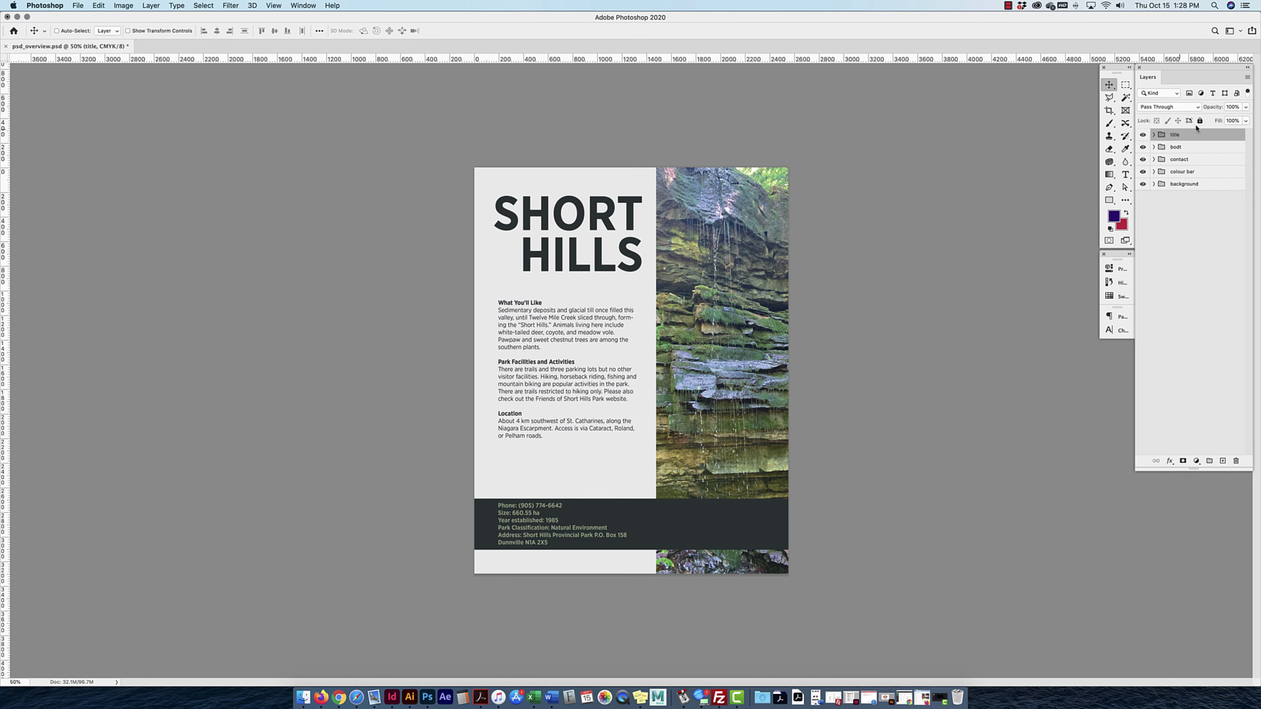
{"action": "left_click", "coordinate": [1154, 135]}
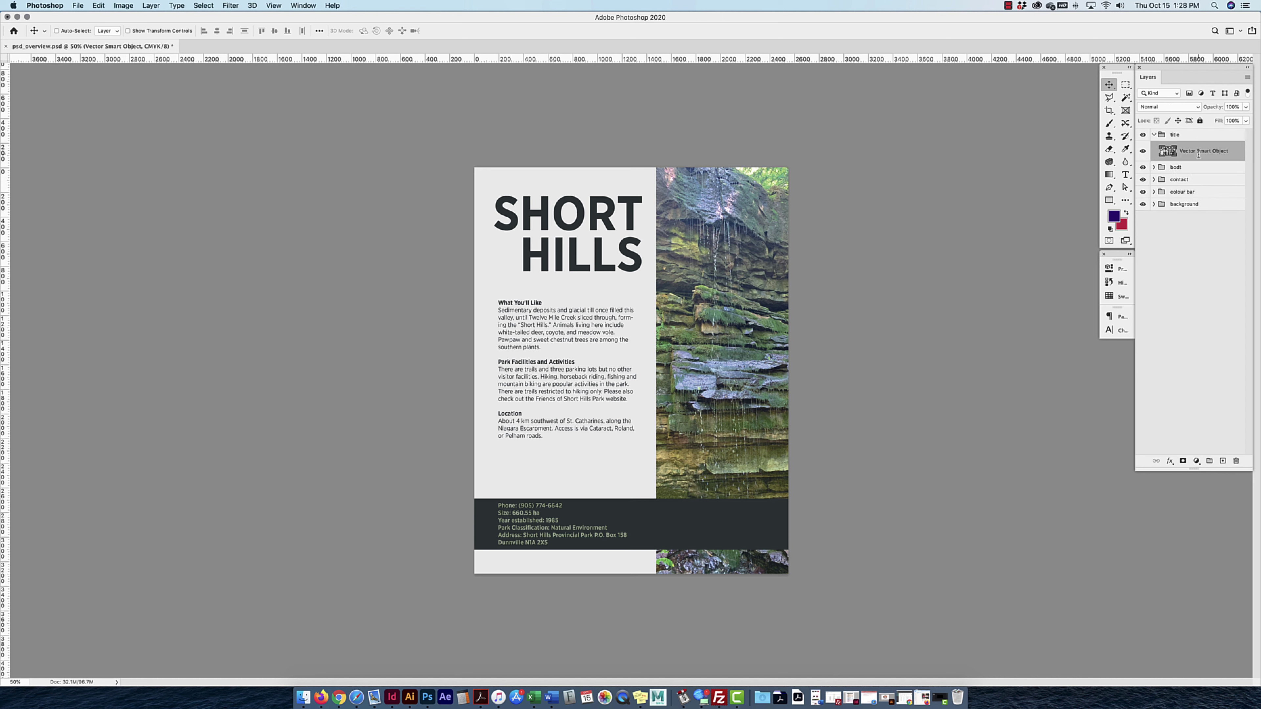
{"action": "double_click", "coordinate": [1188, 137]}
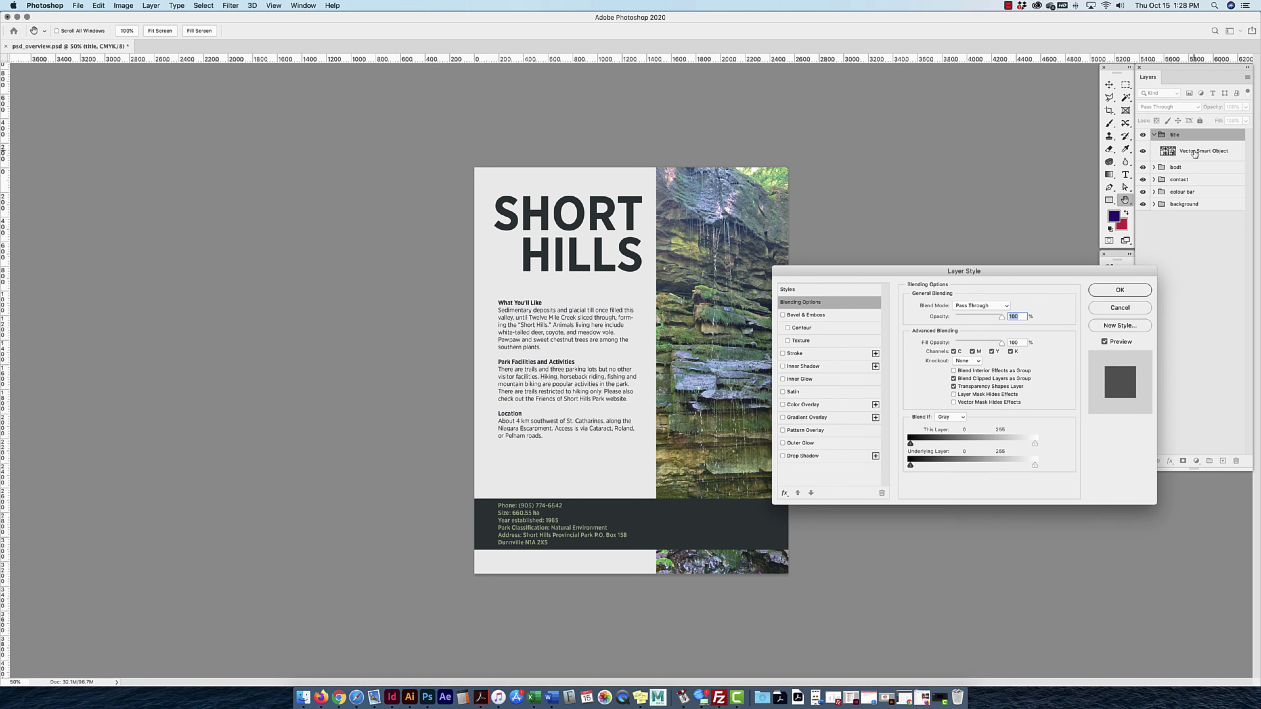
{"action": "left_click", "coordinate": [1123, 307]}
{"action": "left_click", "coordinate": [1224, 158]}
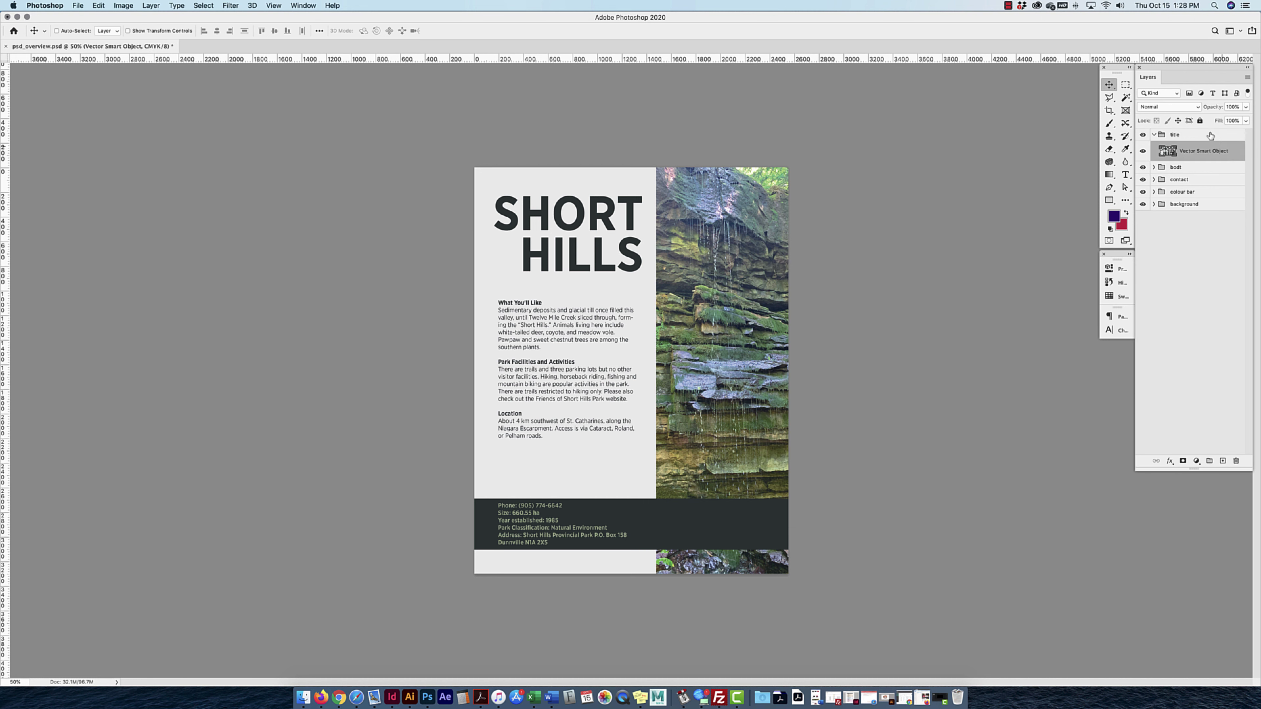
Lock all properties of the title's vector smart object and try using the Move tool on it.
{"action": "left_click", "coordinate": [1201, 120]}
{"action": "left_click", "coordinate": [680, 285]}
{"action": "left_click", "coordinate": [705, 222]}
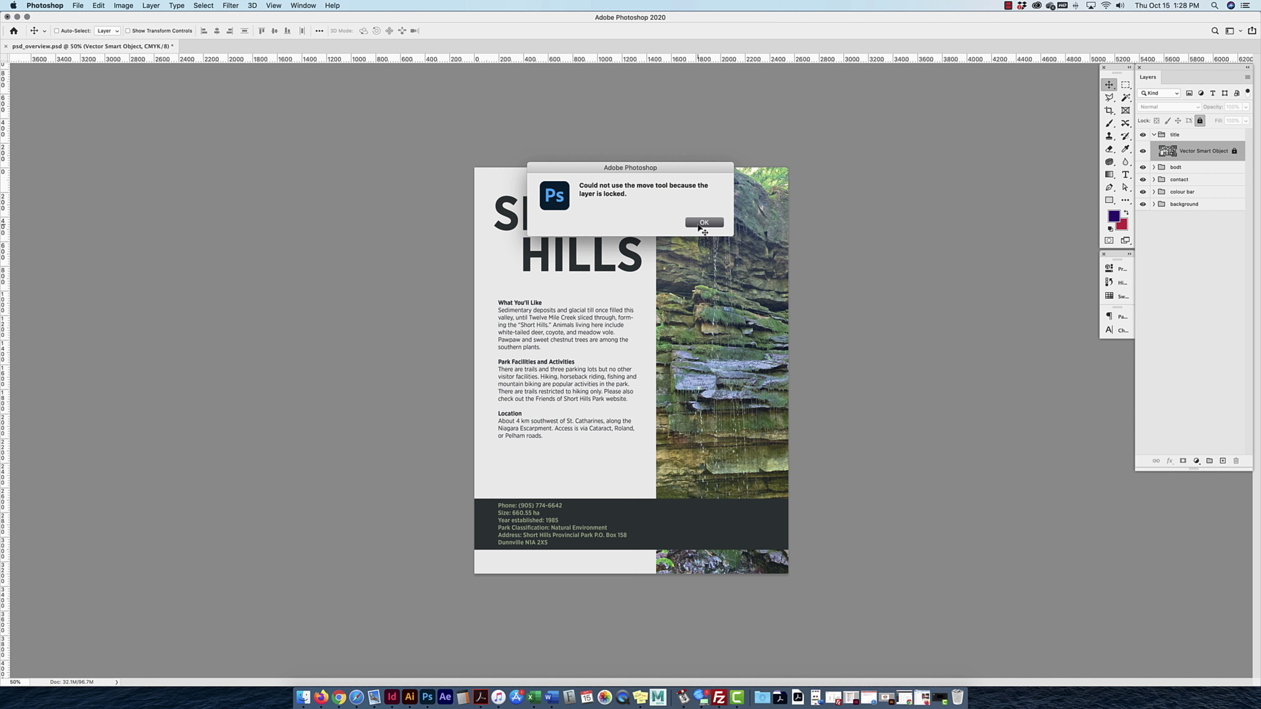
Unlock the title's vector smart object and collapse the title group.
{"action": "left_click", "coordinate": [1201, 122]}
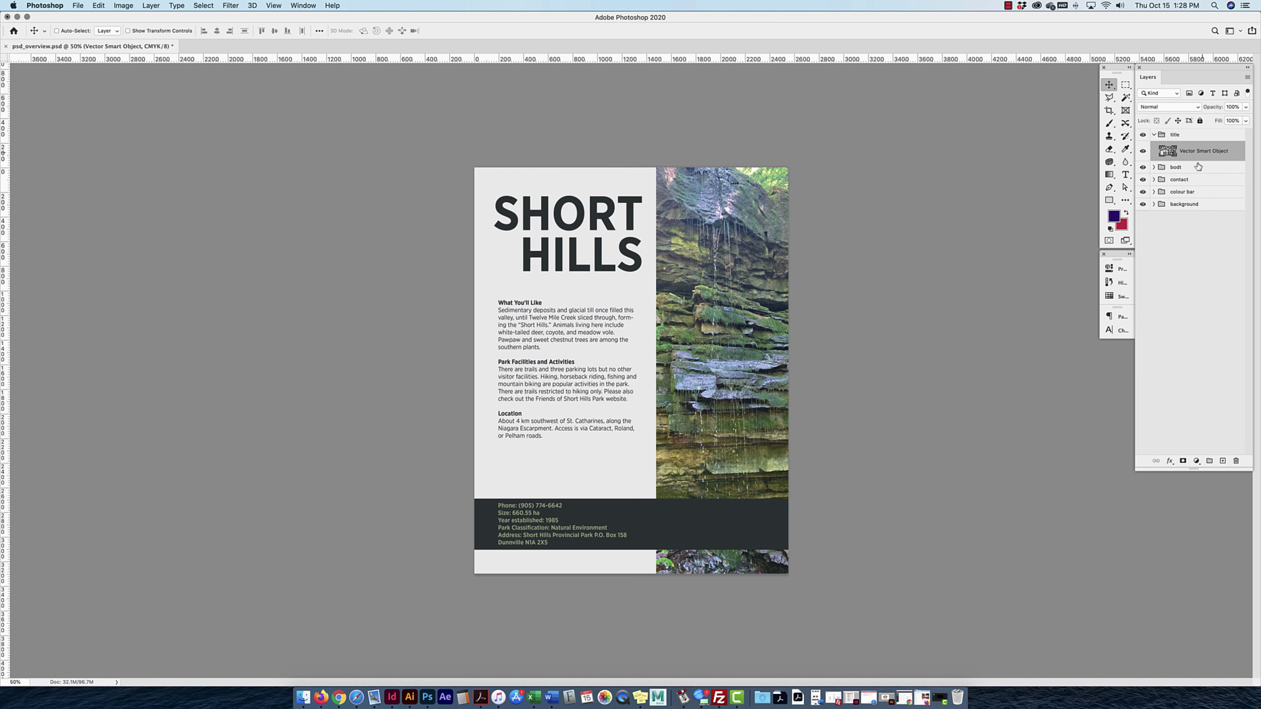
{"action": "left_click", "coordinate": [1153, 136]}
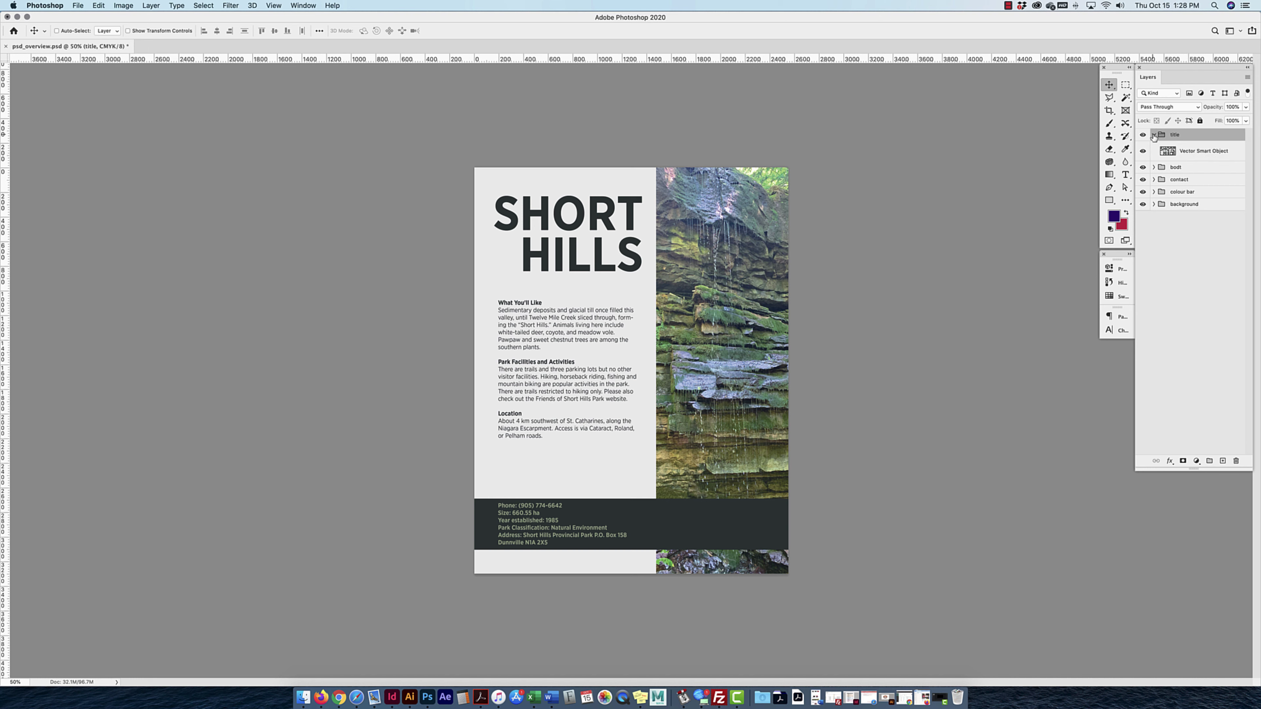
{"action": "left_click", "coordinate": [1154, 135]}
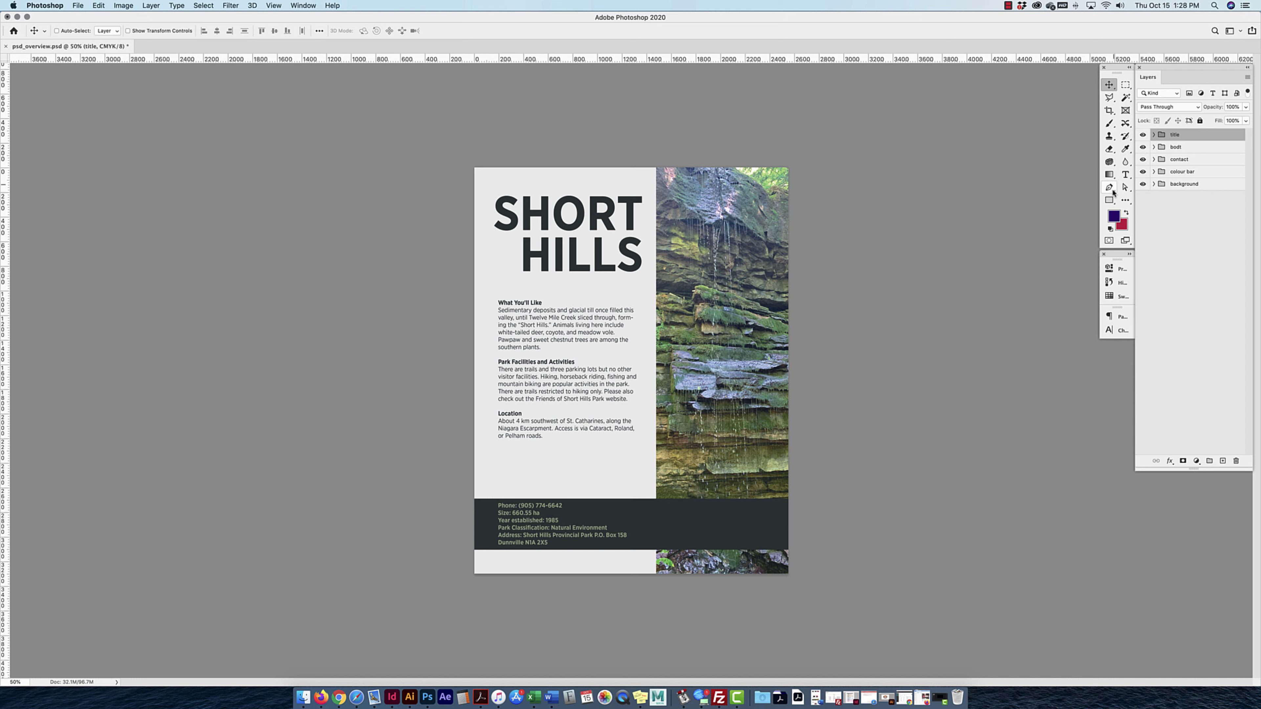
Draw a dark blue square about 958 px wide across the body text and photo, and try its fill at 0% and 100%.
{"action": "left_click", "coordinate": [1110, 201]}
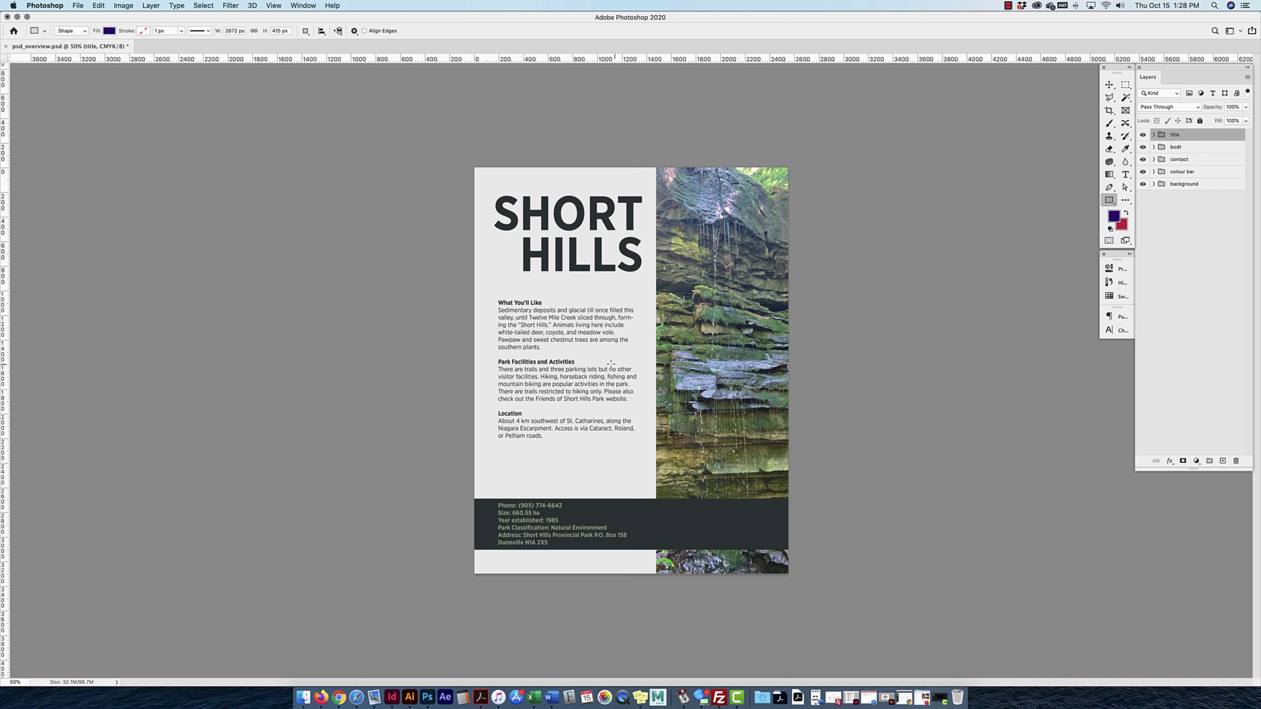
{"action": "left_click_drag", "start_coordinate": [582, 340], "coordinate": [700, 456]}
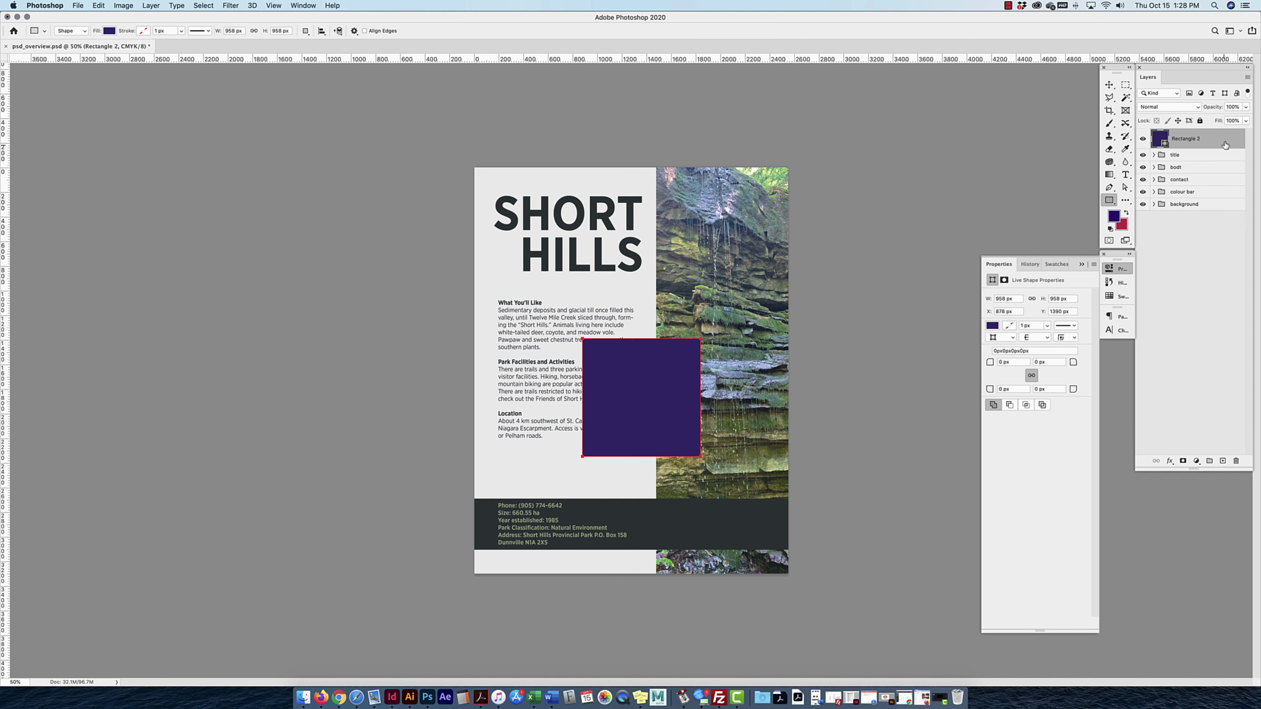
{"action": "left_click", "coordinate": [1222, 120]}
{"action": "type", "text": "50"}
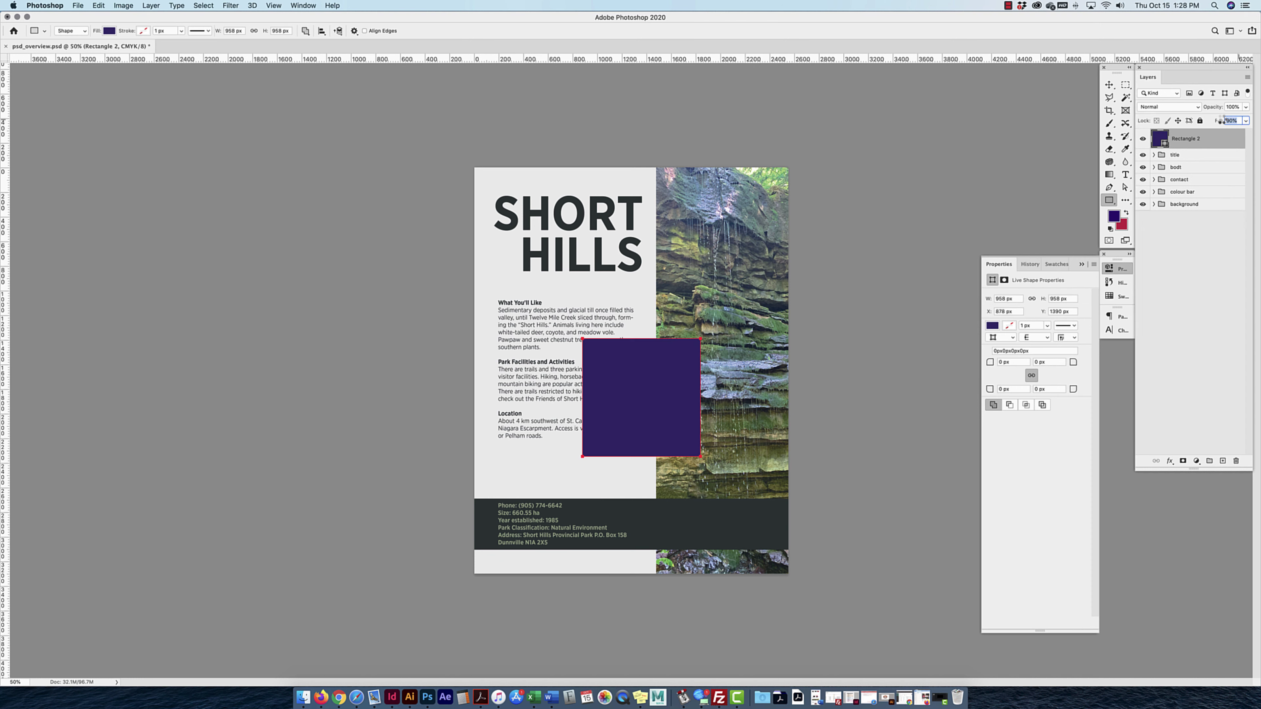
{"action": "key", "text": "Return"}
{"action": "key", "text": "shift+Down"}
{"action": "key", "text": "shift+Down"}
{"action": "key", "text": "shift+Down"}
{"action": "key", "text": "shift+Down"}
{"action": "key", "text": "shift+Down"}
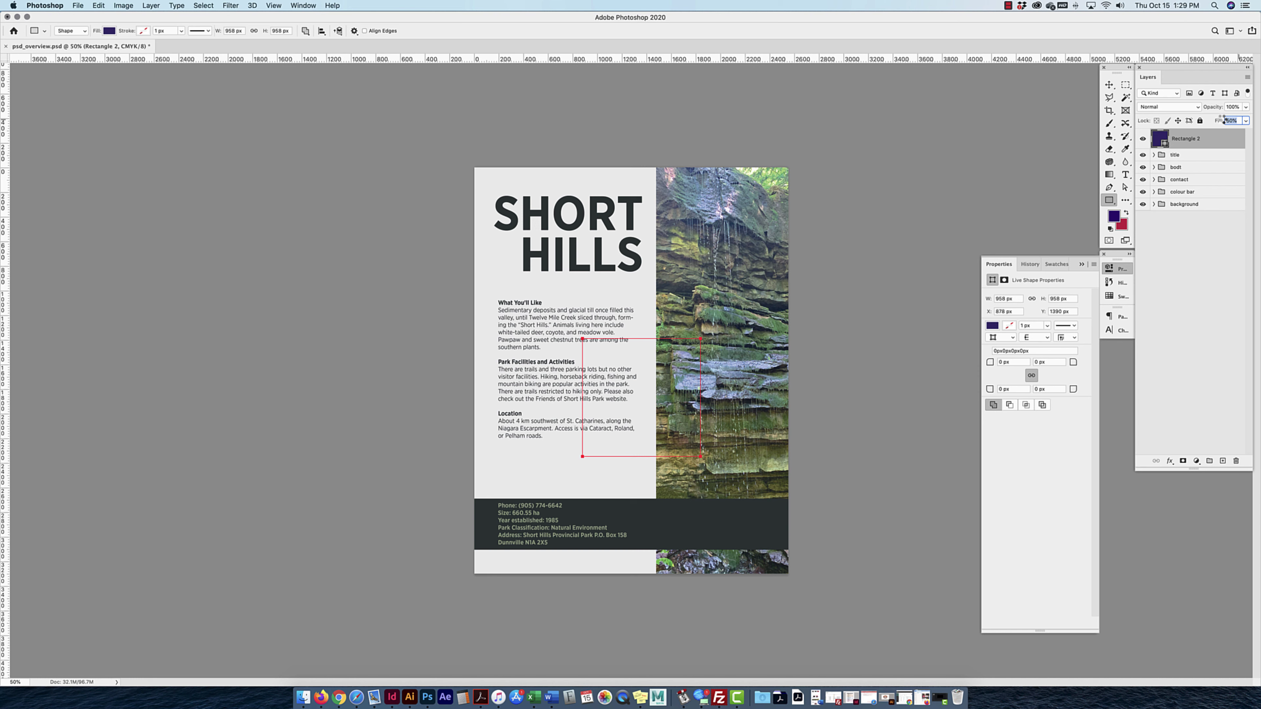
{"action": "key", "text": "shift+Up"}
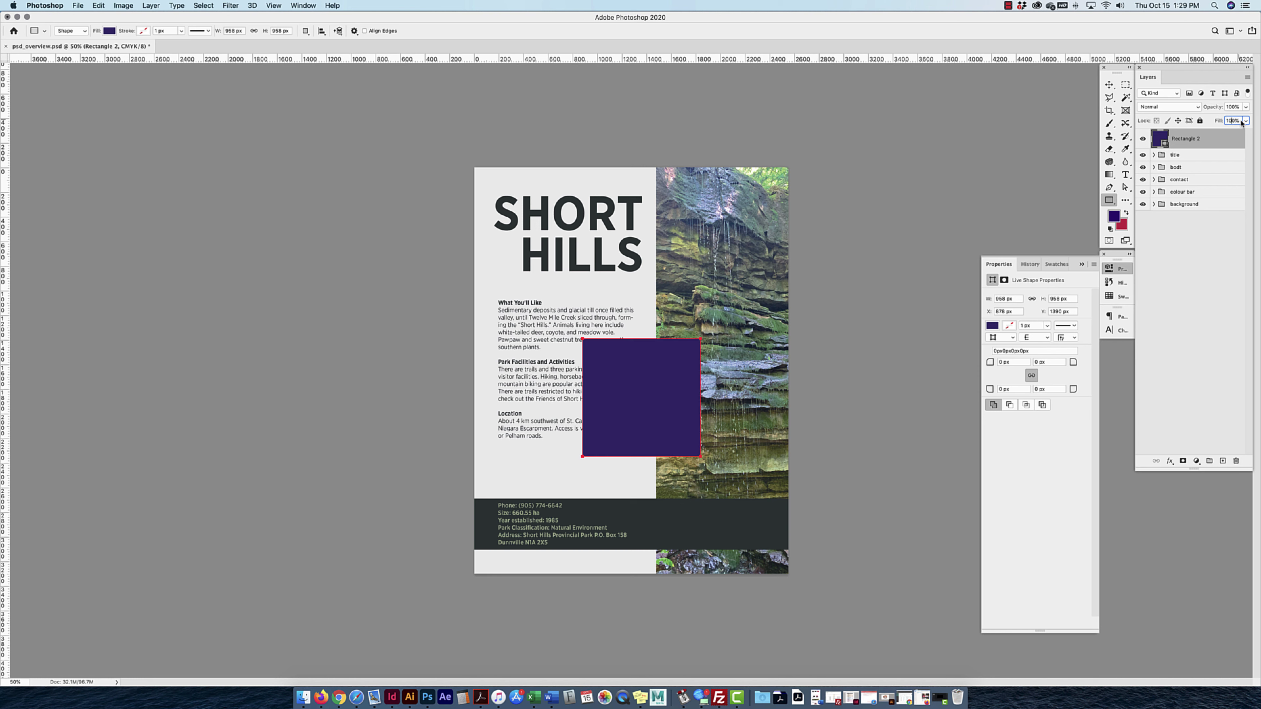
Set the square's fill to 50%, step it down to 0% and back up in 10% increments, and delete the square.
{"action": "left_click", "coordinate": [1220, 121]}
{"action": "type", "text": "50"}
{"action": "key", "text": "Return"}
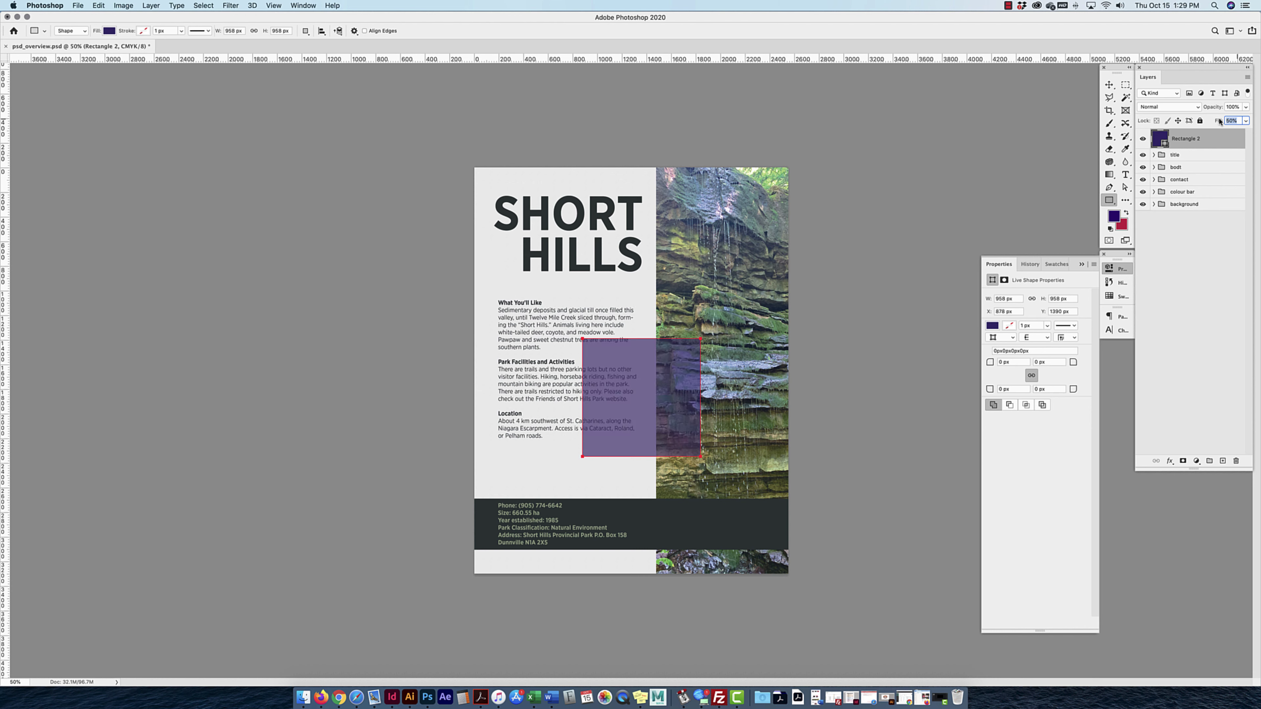
{"action": "key", "text": "shift+Down"}
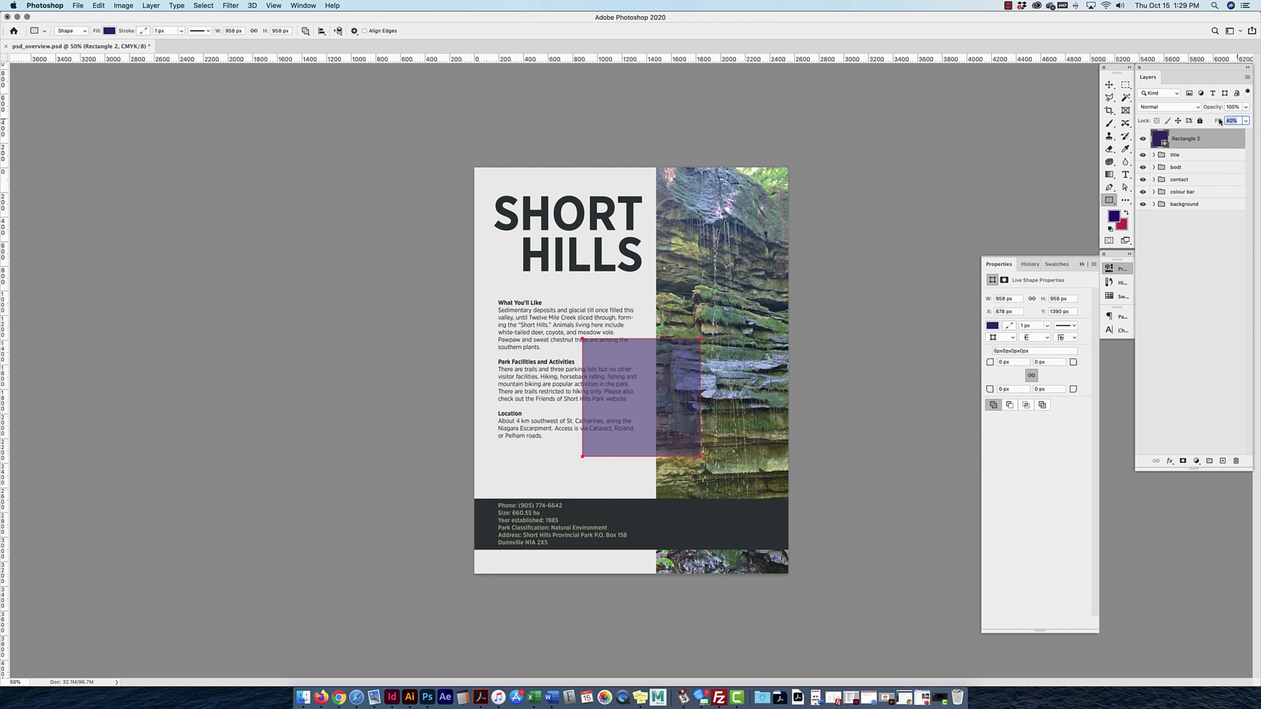
{"action": "key", "text": "shift+Down"}
{"action": "key", "text": "shift+Down"}
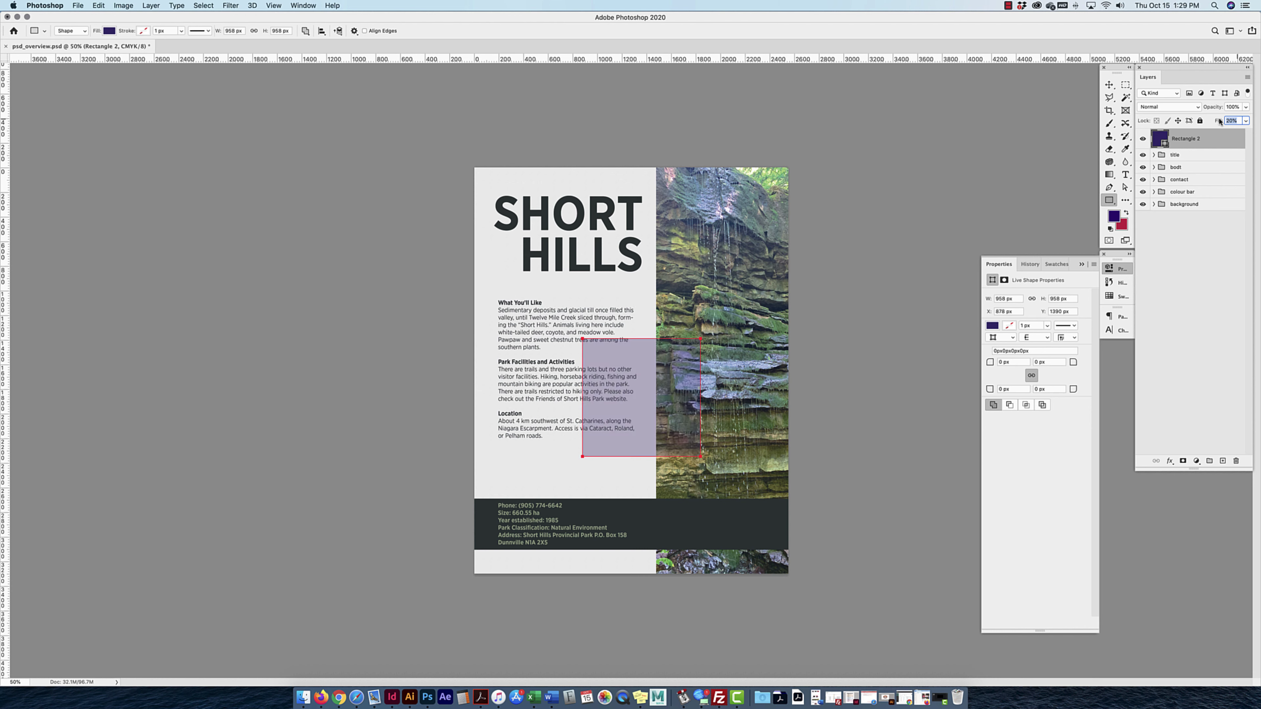
{"action": "key", "text": "shift+Down"}
{"action": "key", "text": "shift+Down"}
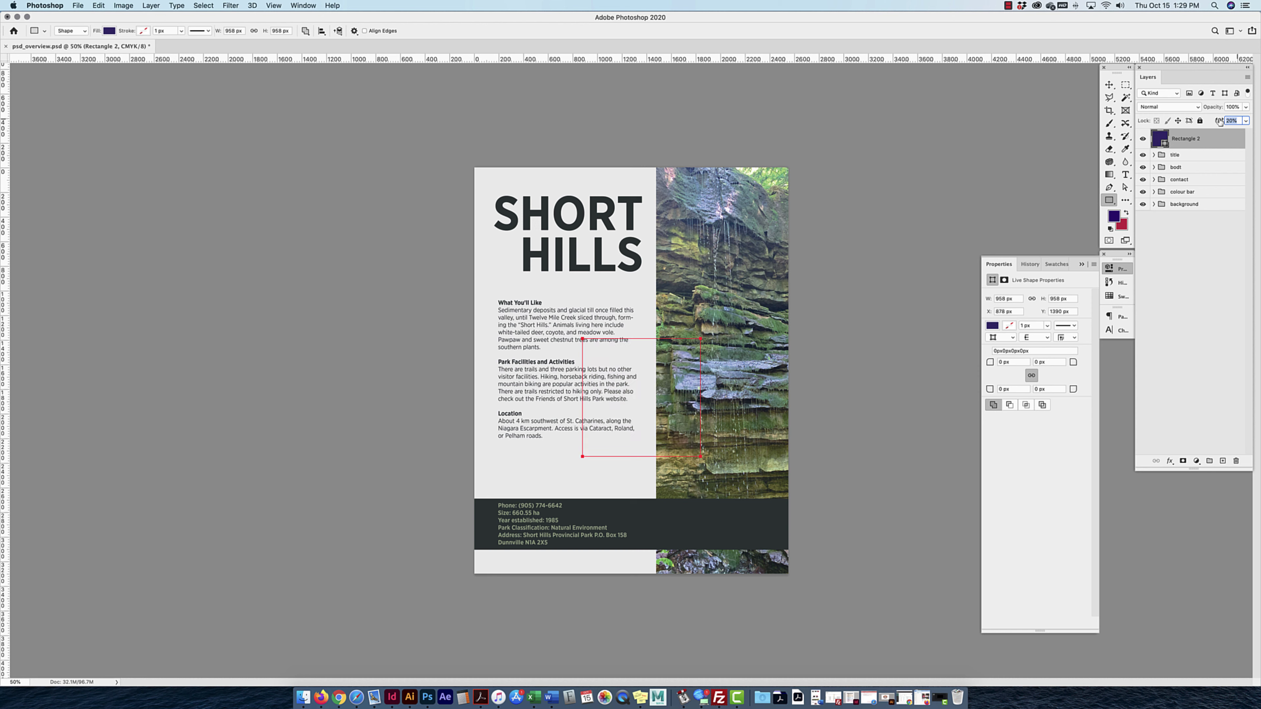
{"action": "key", "text": "shift+Up"}
{"action": "key", "text": "shift+Up"}
{"action": "key", "text": "shift+Up"}
{"action": "key", "text": "shift+Up"}
{"action": "key", "text": "shift+Up"}
{"action": "key", "text": "shift+Up"}
{"action": "key", "text": "shift+Up"}
{"action": "key", "text": "shift+Up"}
{"action": "left_click_drag", "start_coordinate": [1211, 141], "coordinate": [1236, 461]}
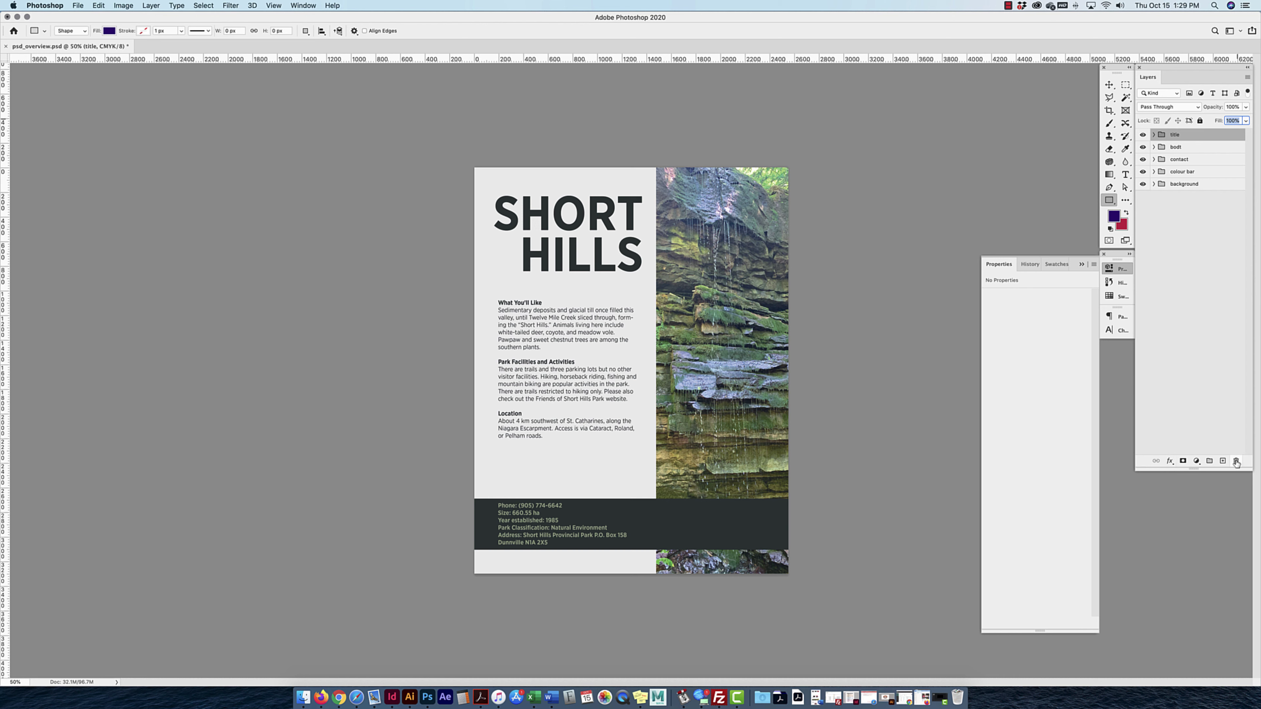
Select the background group and review its deletion, layer command and fill or adjustment layer options without applying any.
{"action": "left_click", "coordinate": [1203, 186]}
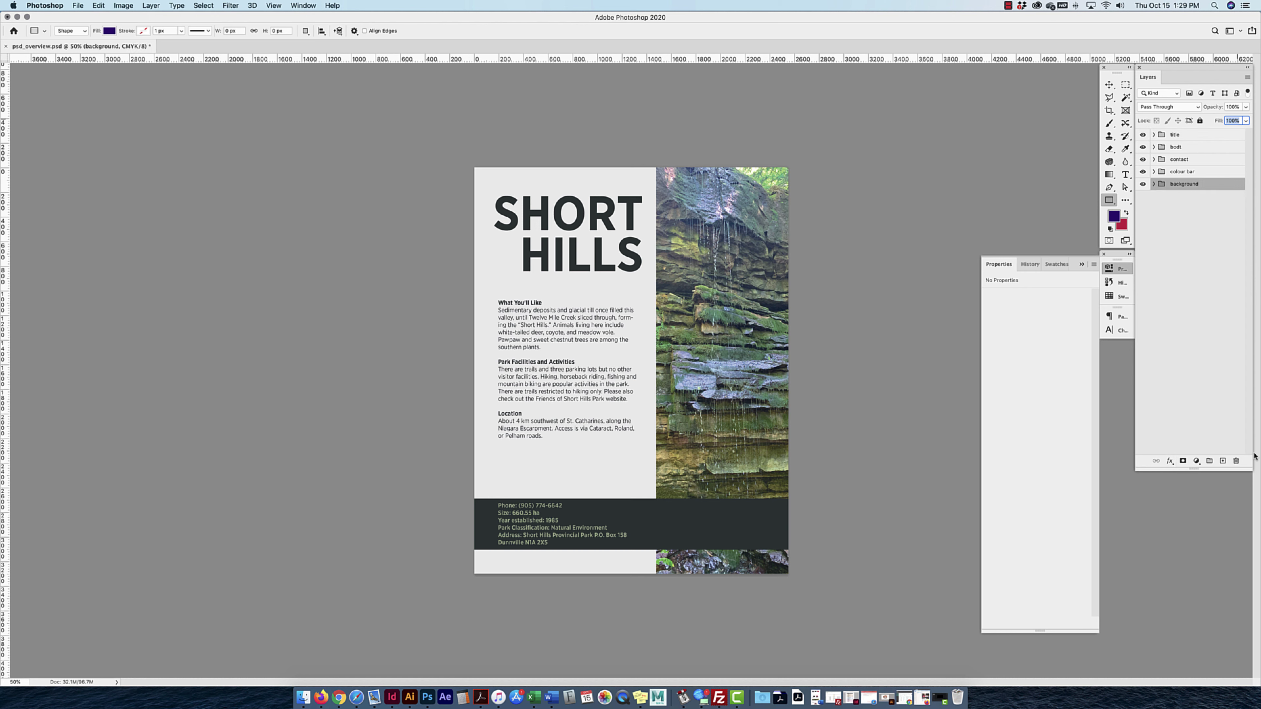
{"action": "left_click", "coordinate": [1236, 461]}
{"action": "left_click", "coordinate": [570, 222]}
{"action": "left_click", "coordinate": [1247, 77]}
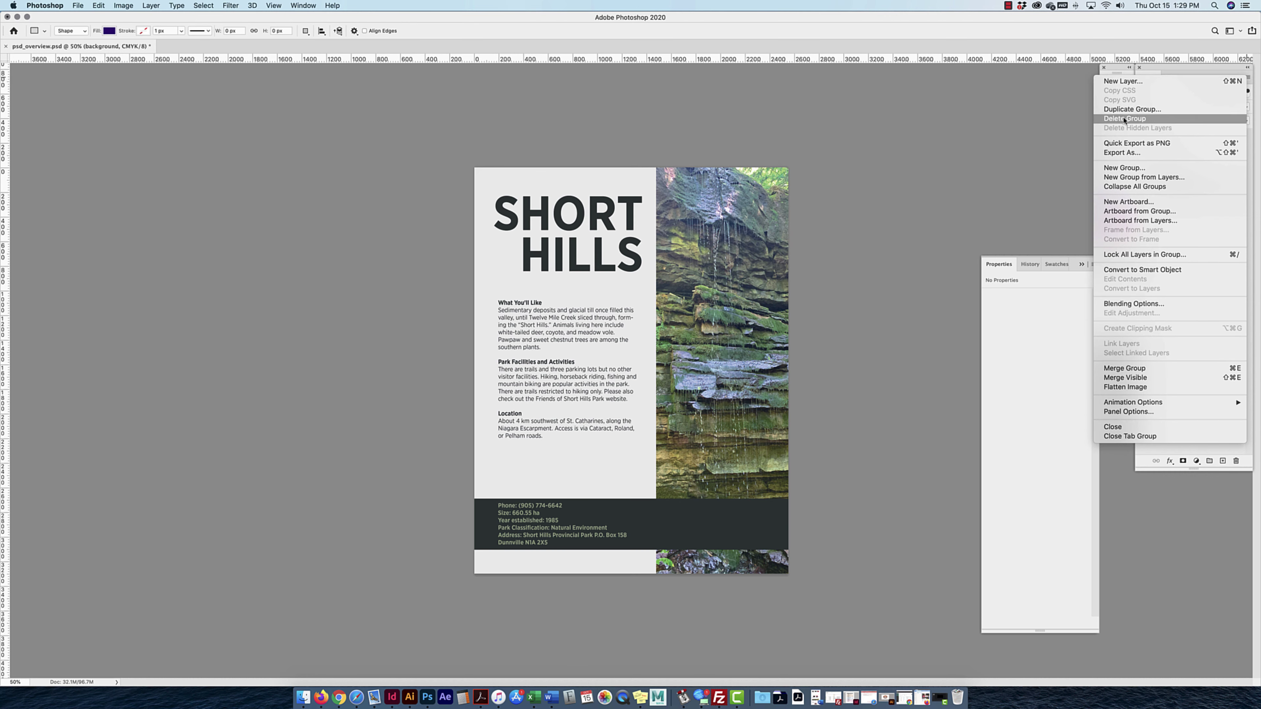
{"action": "left_click", "coordinate": [1201, 456]}
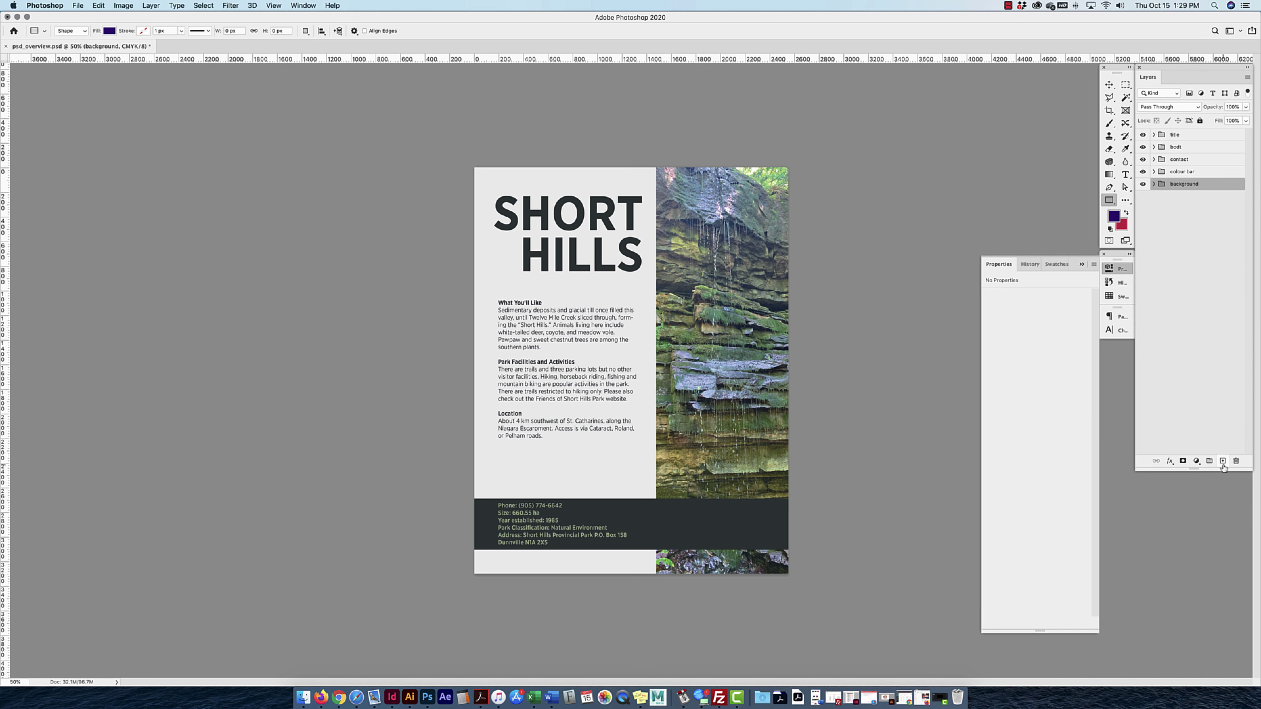
{"action": "left_click", "coordinate": [1248, 77]}
{"action": "left_click", "coordinate": [1186, 462]}
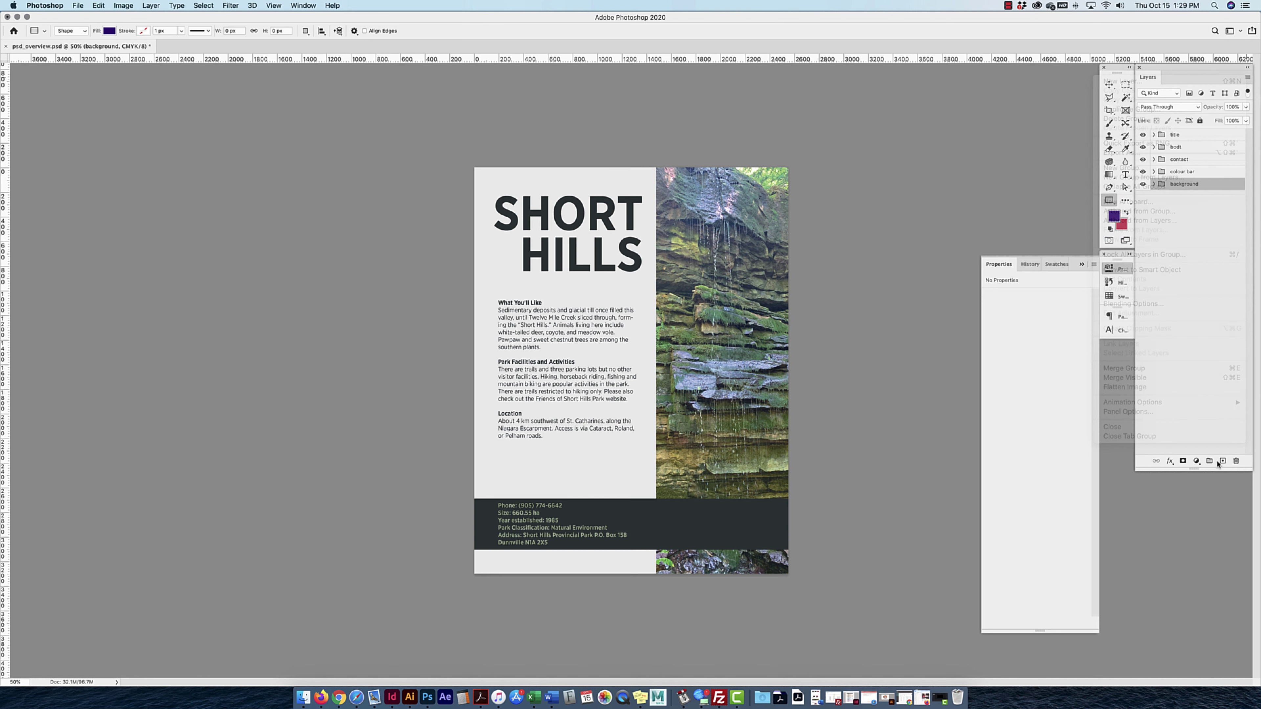
{"action": "left_click", "coordinate": [1196, 461]}
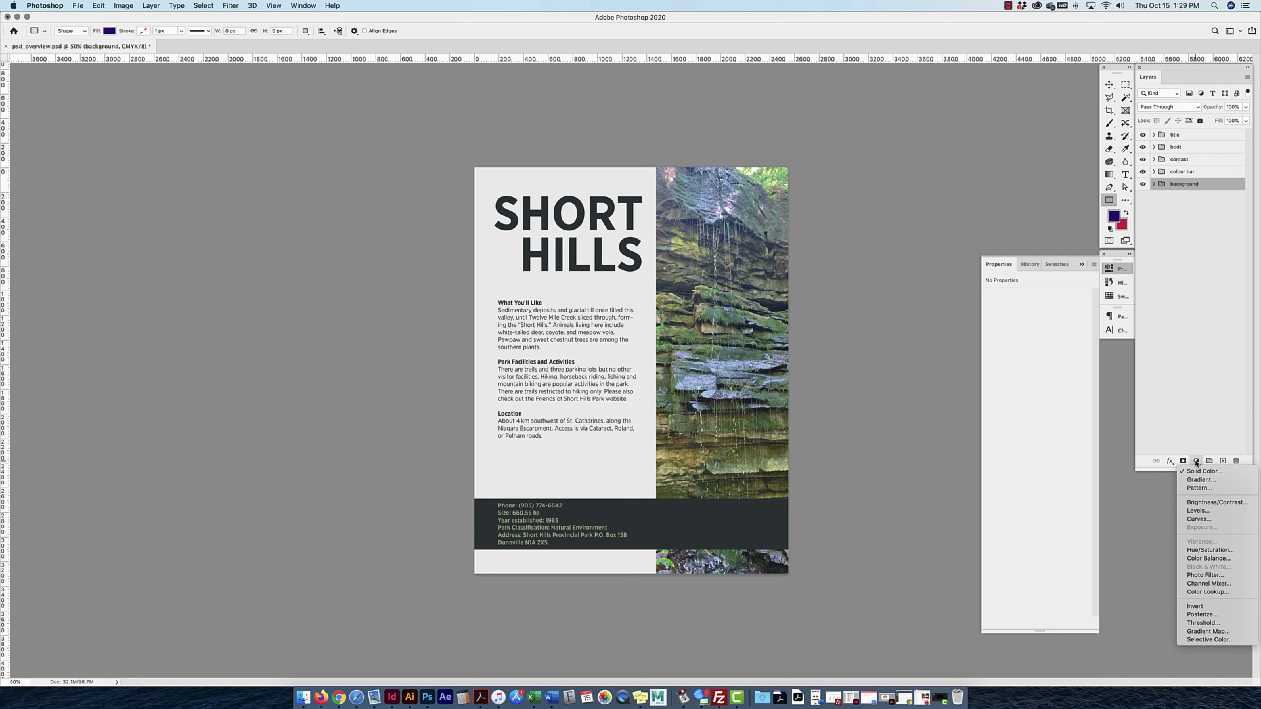
{"action": "left_click", "coordinate": [1199, 437]}
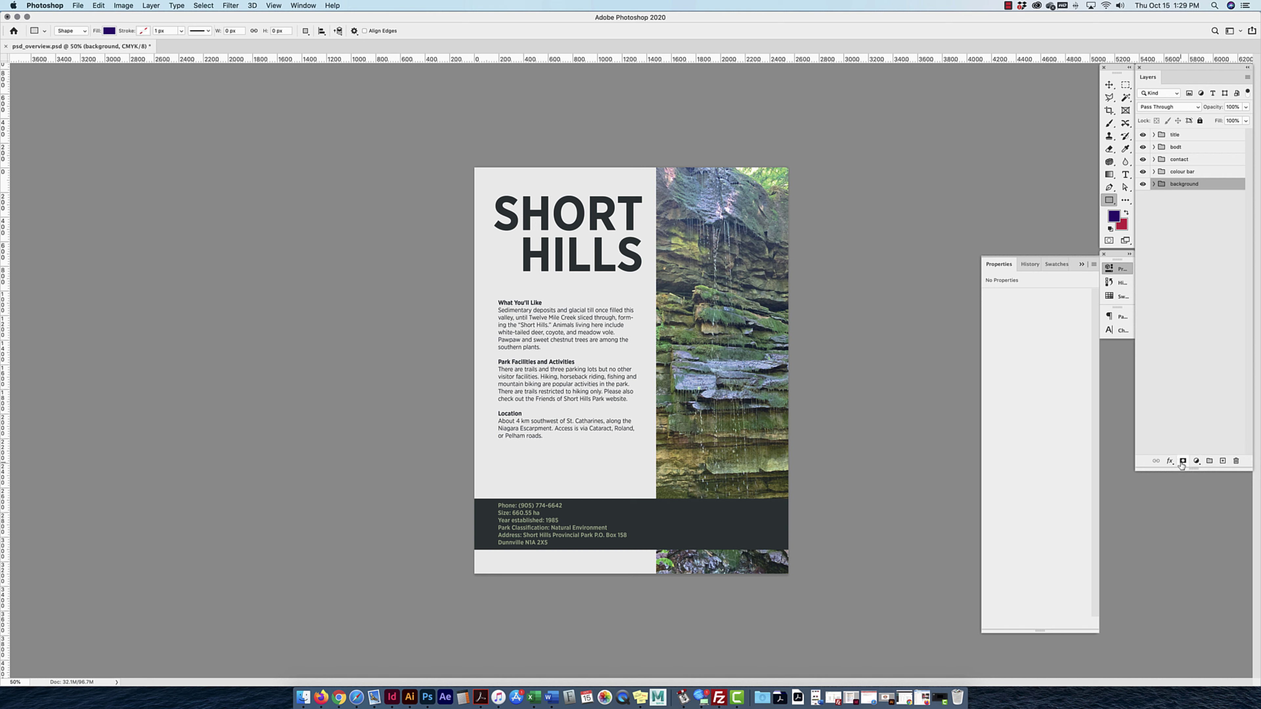
Expand the background group, add a layer mask to the waterfall photo layer and make the mask active.
{"action": "left_click", "coordinate": [1154, 185]}
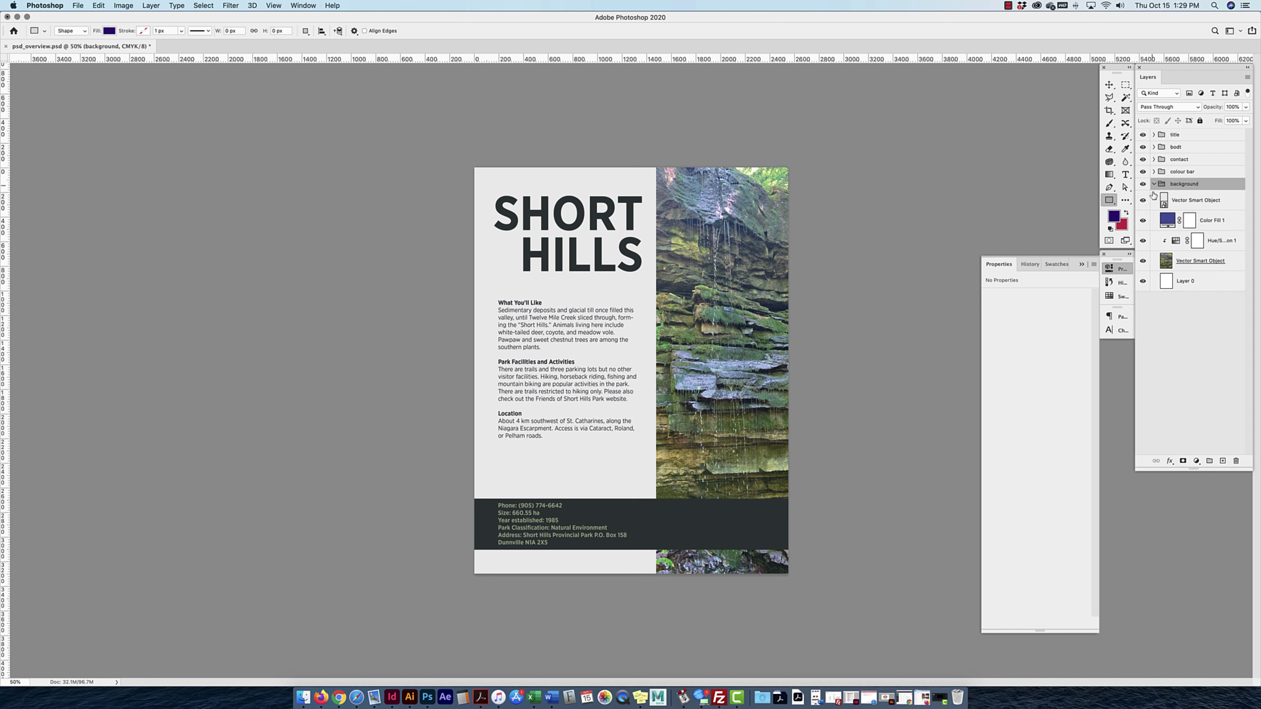
{"action": "left_click", "coordinate": [1154, 184]}
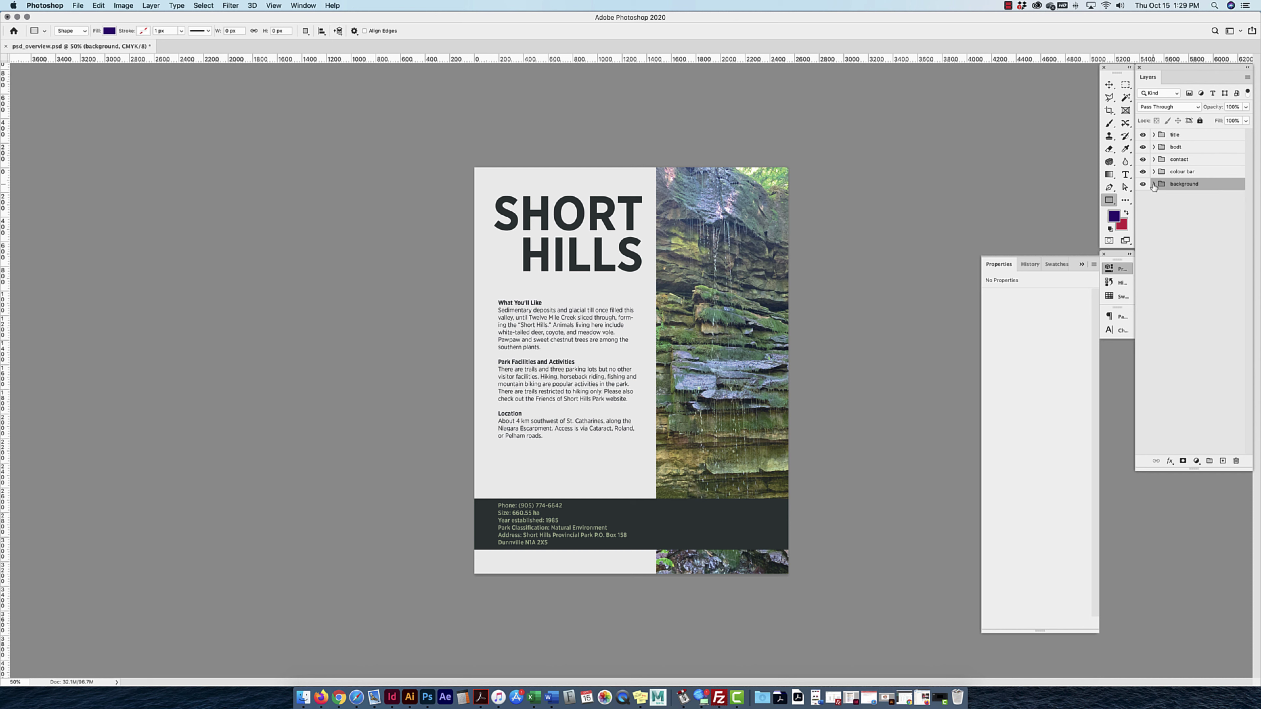
{"action": "left_click", "coordinate": [1154, 184]}
{"action": "left_click", "coordinate": [1204, 243]}
{"action": "left_click", "coordinate": [1208, 261]}
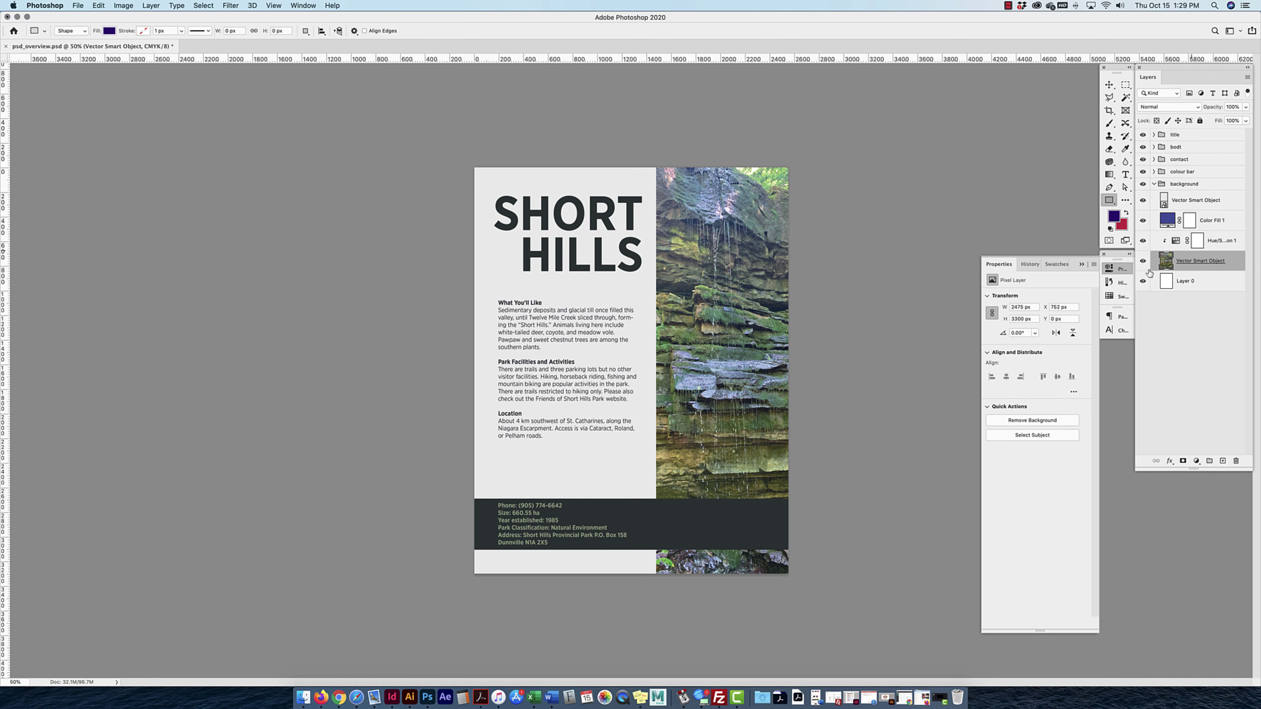
{"action": "left_click", "coordinate": [1183, 460]}
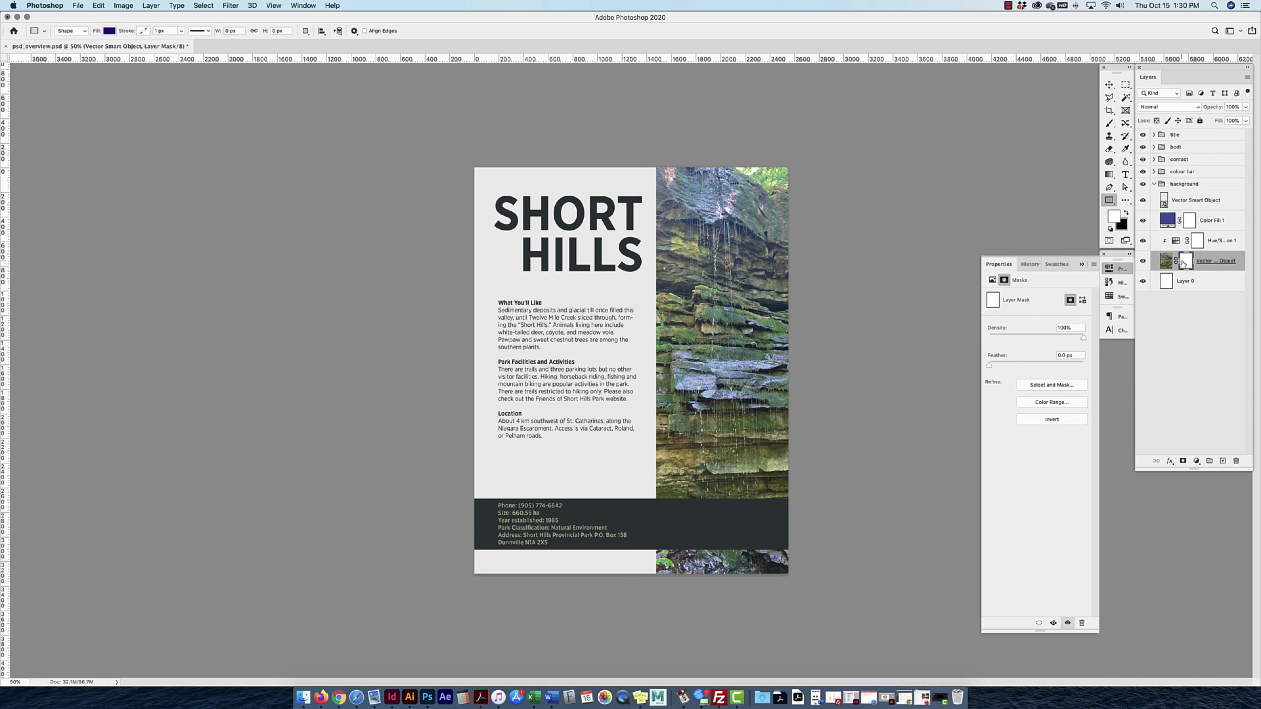
{"action": "left_click", "coordinate": [1166, 262]}
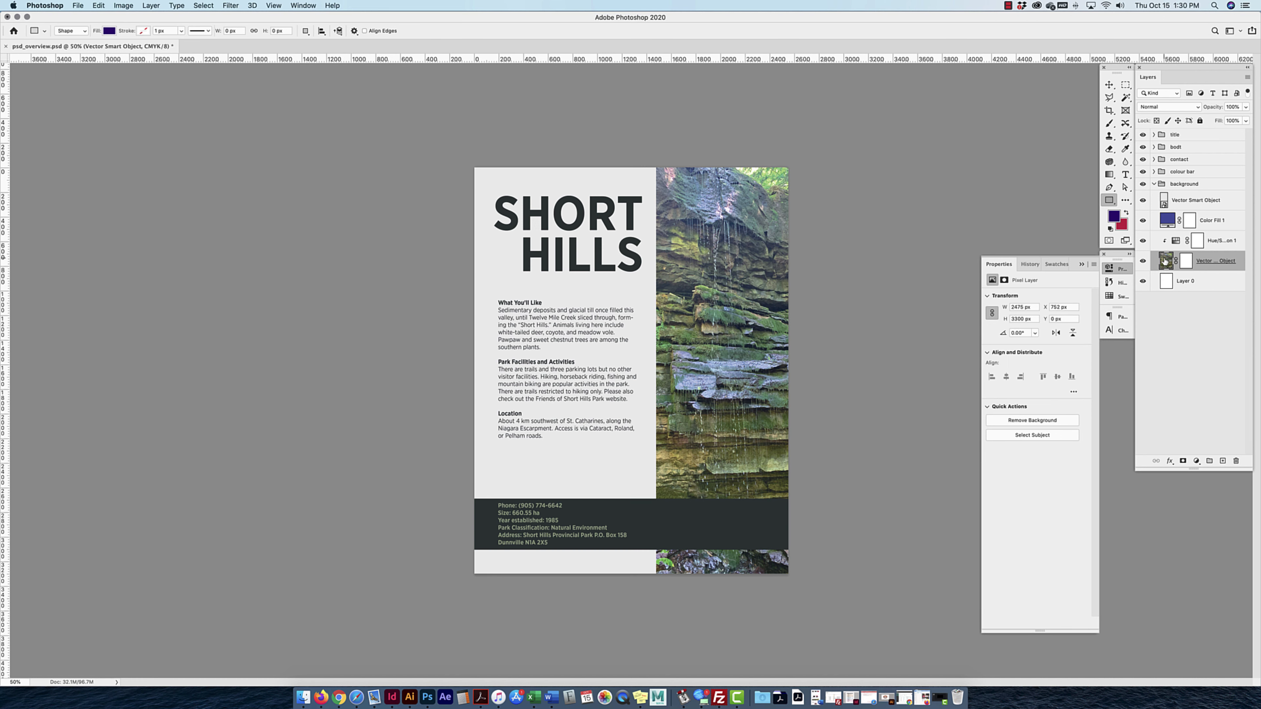
{"action": "left_click", "coordinate": [1187, 262]}
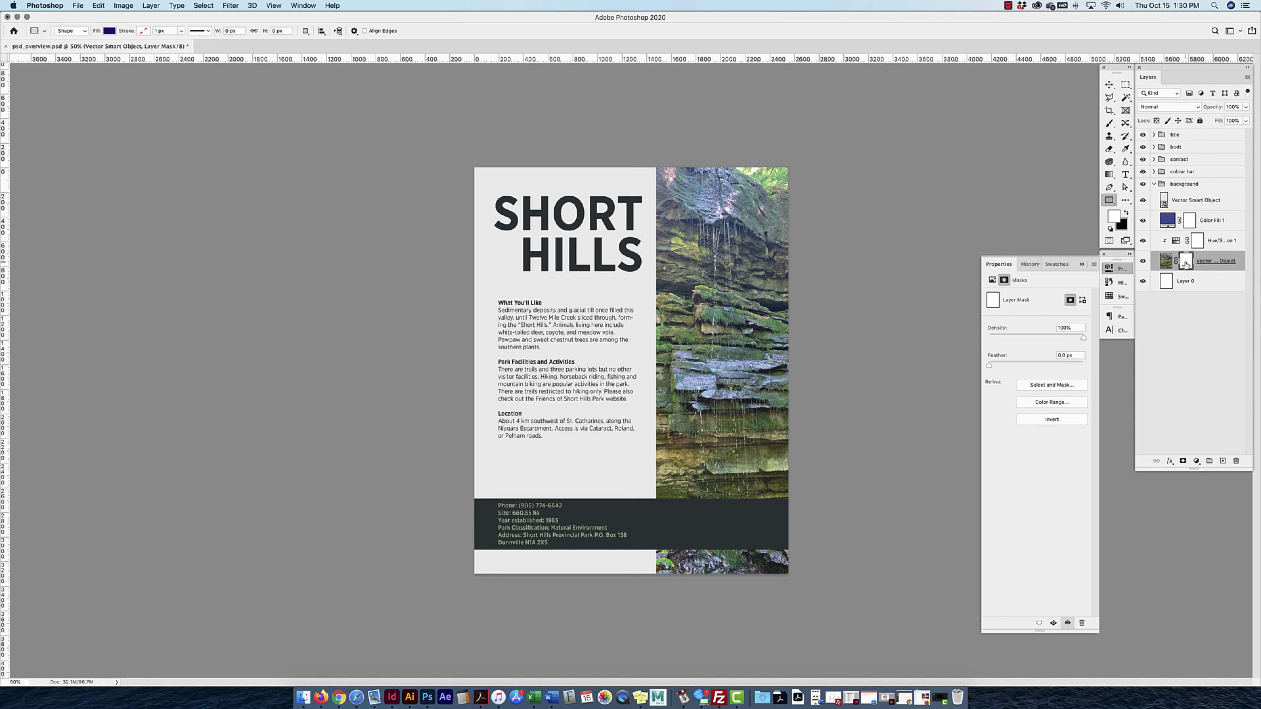
Paint black over the middle of the waterfall on the photo's mask using the Brush at 50% opacity.
{"action": "left_click", "coordinate": [1109, 124]}
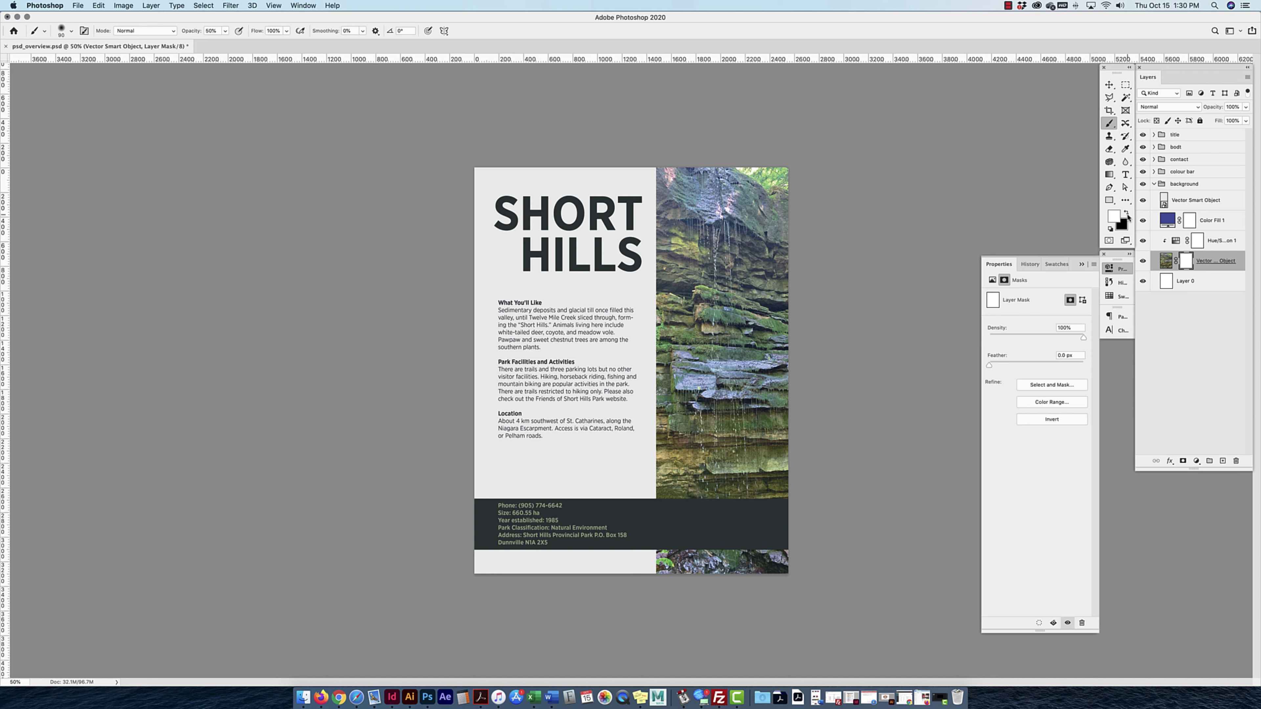
{"action": "left_click", "coordinate": [1127, 215]}
{"action": "mouse_move", "coordinate": [740, 241]}
{"action": "left_mouse_down"}
{"action": "mouse_move", "coordinate": [695, 428]}
{"action": "mouse_move", "coordinate": [715, 263]}
{"action": "mouse_move", "coordinate": [716, 355]}
{"action": "mouse_move", "coordinate": [676, 398]}
{"action": "mouse_move", "coordinate": [757, 238]}
{"action": "mouse_move", "coordinate": [730, 427]}
{"action": "mouse_move", "coordinate": [740, 282]}
{"action": "left_mouse_up"}
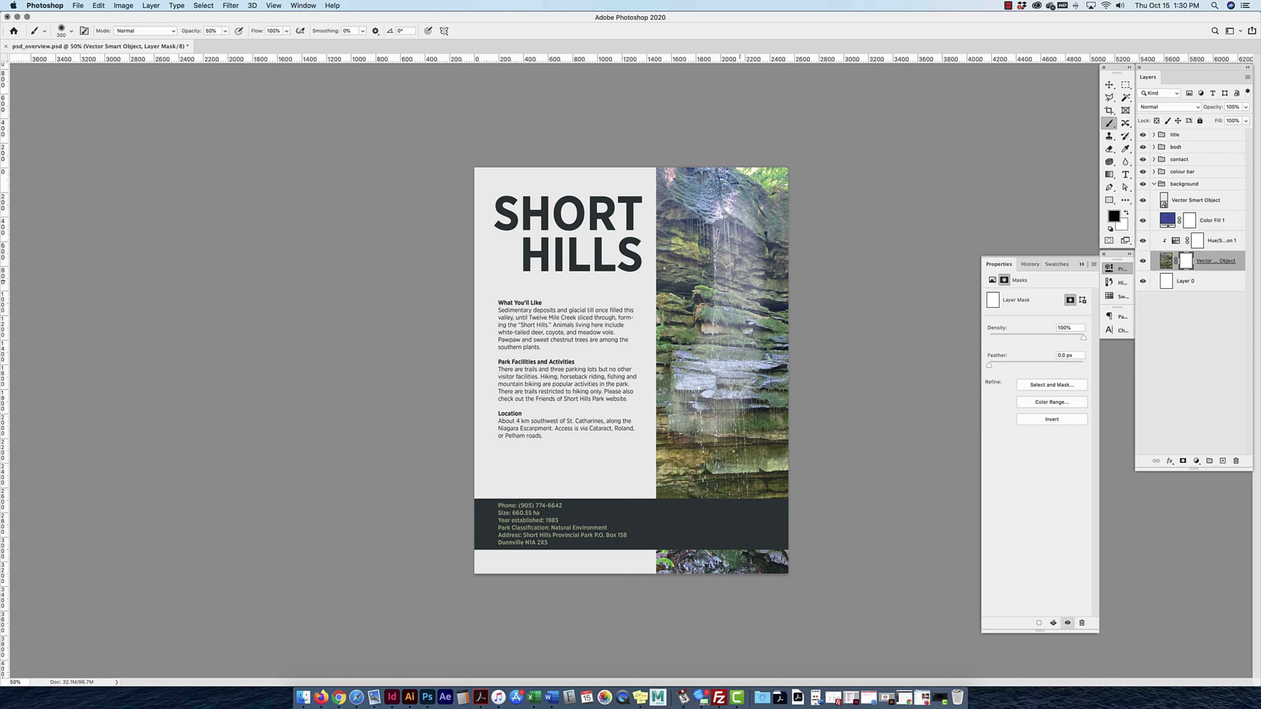
Set the Brush opacity to 100% and paint black on the mask to hide the middle of the waterfall photo.
{"action": "left_click", "coordinate": [213, 31]}
{"action": "type", "text": "10"}
{"action": "key", "text": "Return"}
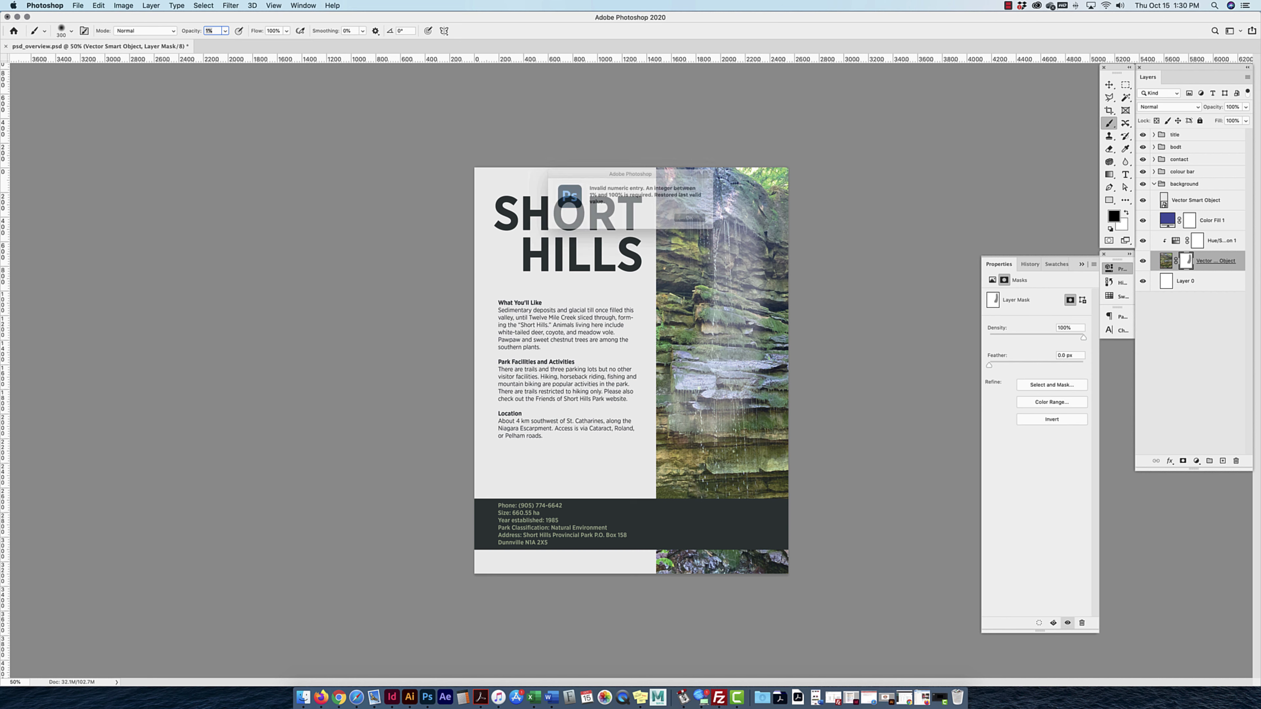
{"action": "left_click", "coordinate": [700, 223]}
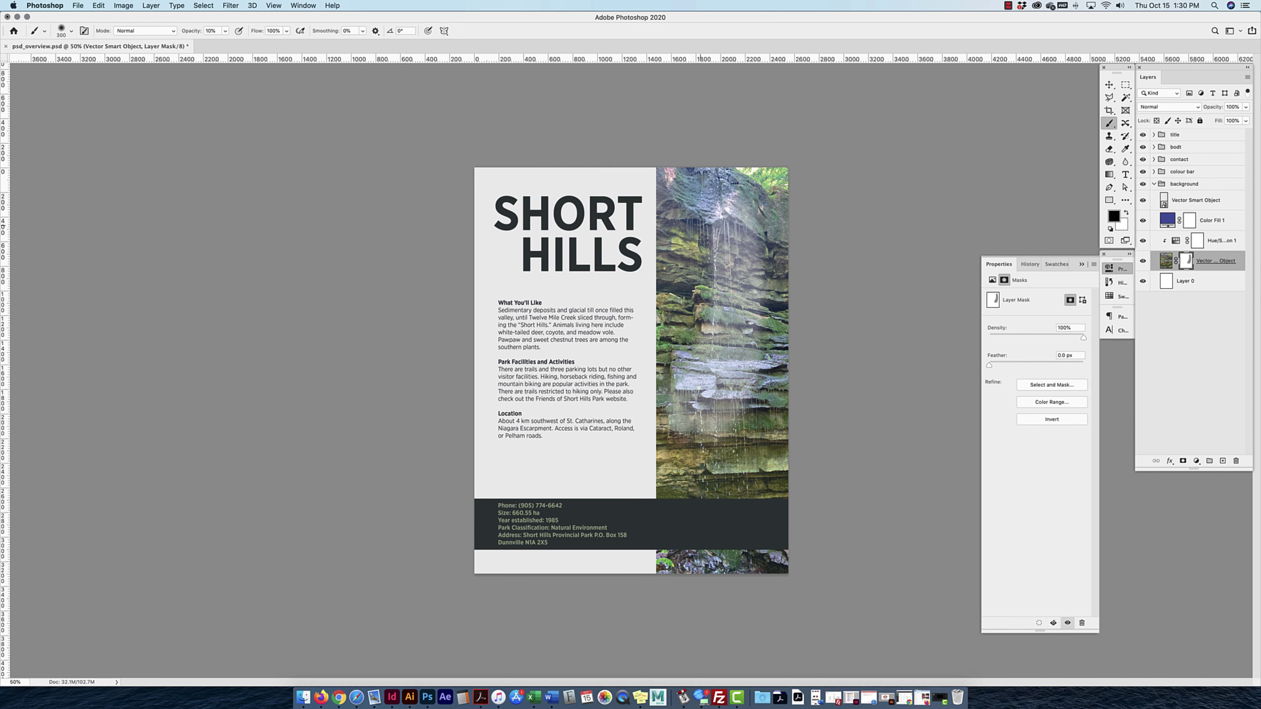
{"action": "type", "text": "100"}
{"action": "key", "text": "Return"}
{"action": "mouse_move", "coordinate": [725, 234]}
{"action": "left_mouse_down"}
{"action": "mouse_move", "coordinate": [740, 264]}
{"action": "mouse_move", "coordinate": [728, 387]}
{"action": "mouse_move", "coordinate": [710, 246]}
{"action": "mouse_move", "coordinate": [680, 427]}
{"action": "mouse_move", "coordinate": [737, 391]}
{"action": "mouse_move", "coordinate": [740, 282]}
{"action": "left_mouse_up"}
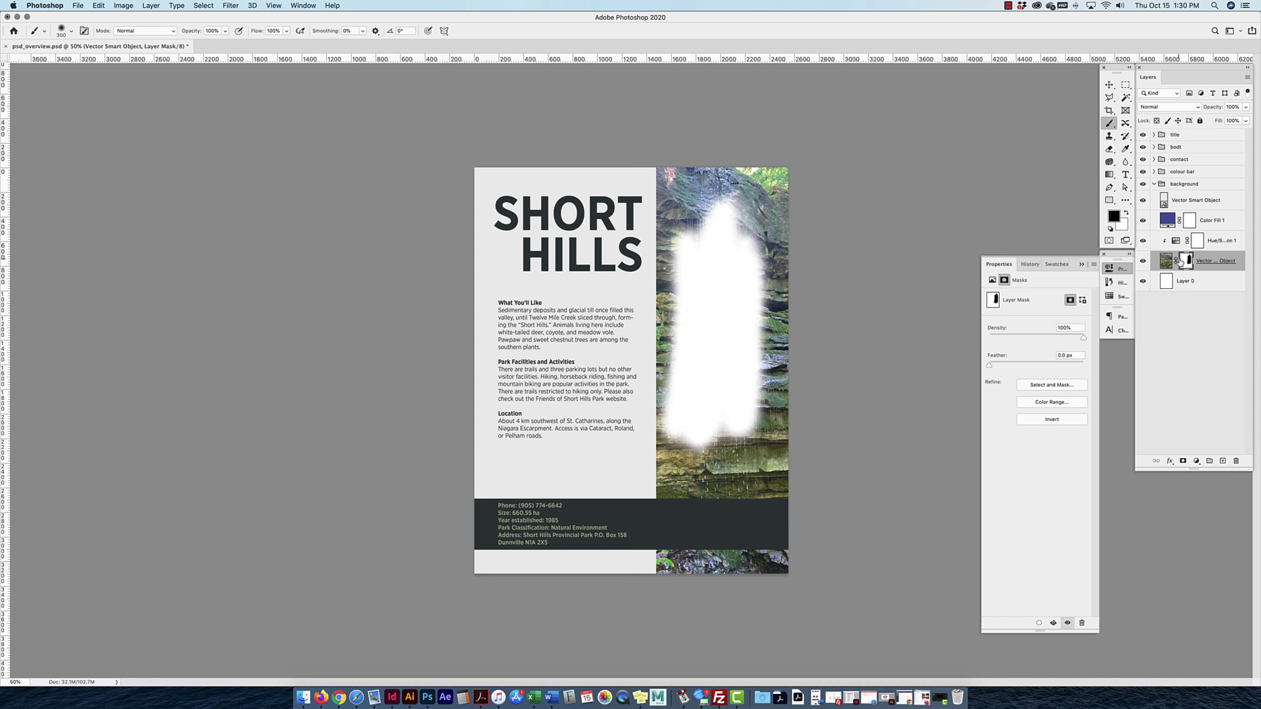
Paint white on the mask to restore the hidden part of the photo and fill the mask with white.
{"action": "left_click", "coordinate": [1127, 214]}
{"action": "mouse_move", "coordinate": [752, 283]}
{"action": "left_mouse_down"}
{"action": "mouse_move", "coordinate": [752, 432]}
{"action": "mouse_move", "coordinate": [745, 274]}
{"action": "mouse_move", "coordinate": [705, 437]}
{"action": "mouse_move", "coordinate": [696, 208]}
{"action": "mouse_move", "coordinate": [675, 437]}
{"action": "mouse_move", "coordinate": [715, 407]}
{"action": "left_mouse_up"}
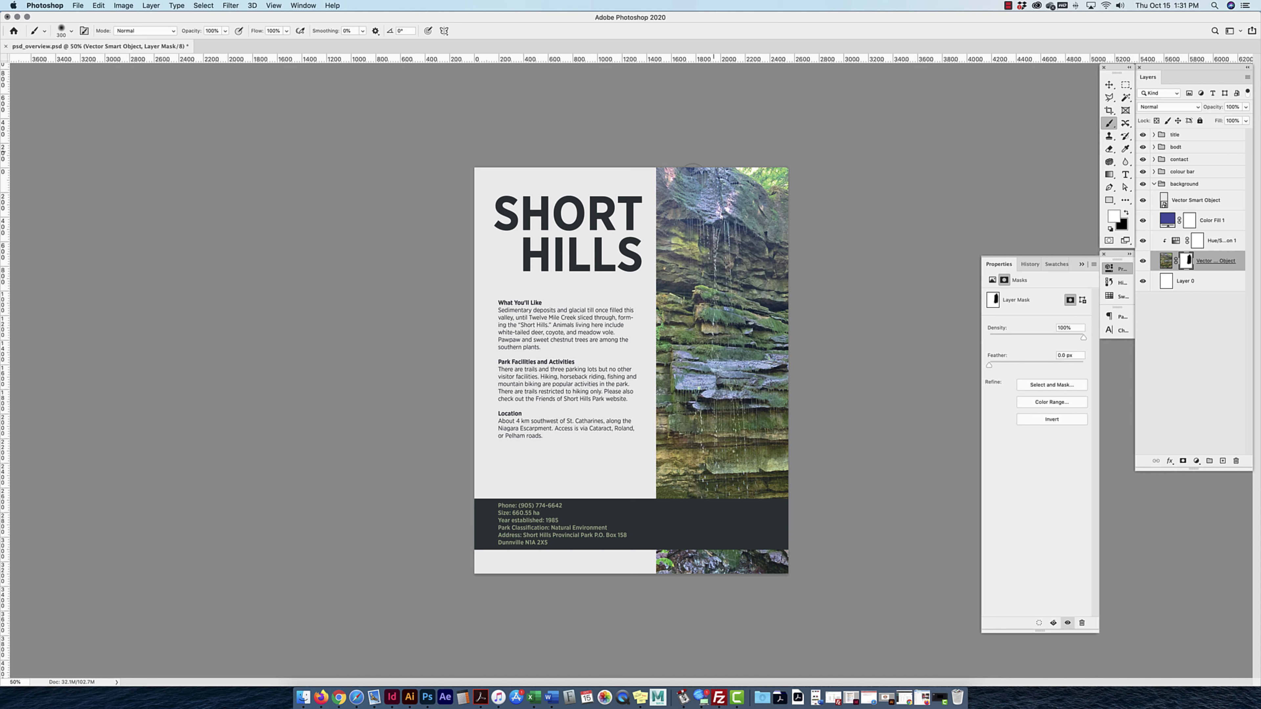
{"action": "left_click_drag", "start_coordinate": [713, 348], "coordinate": [647, 243]}
{"action": "key", "text": "alt+BackSpace"}
Collapse all the layer groups and expand only the title group.
{"action": "left_click", "coordinate": [1154, 172]}
{"action": "left_click", "coordinate": [1154, 173], "text": "alt"}
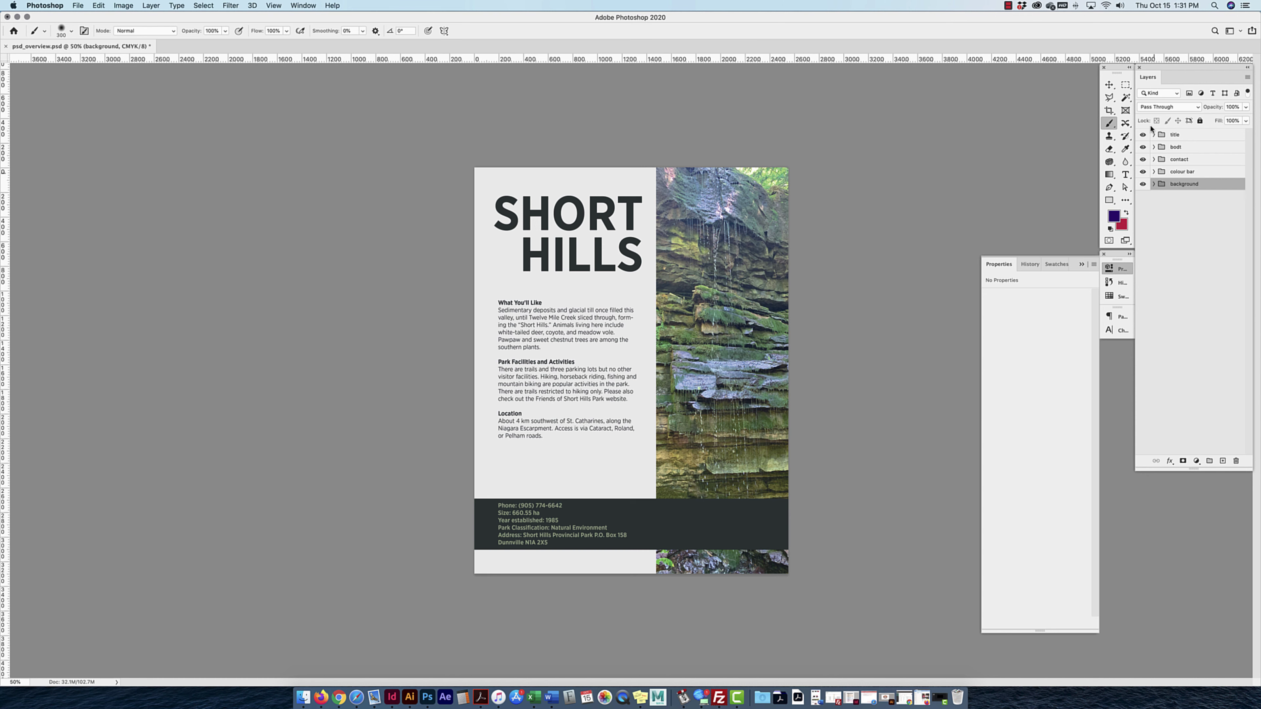
{"action": "left_click", "coordinate": [1154, 134]}
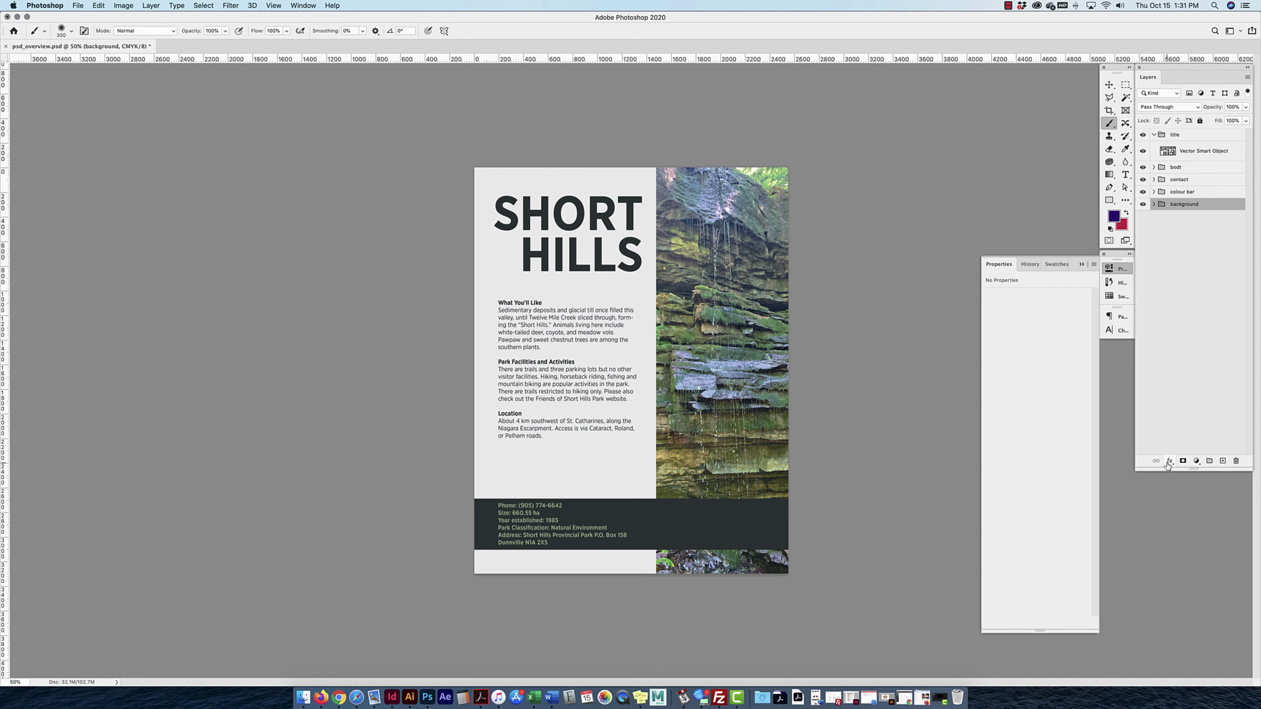
Add a Drop Shadow with 100% opacity, a 90° angle and a 33 px size to the title's Vector Smart Object.
{"action": "double_click", "coordinate": [1240, 153]}
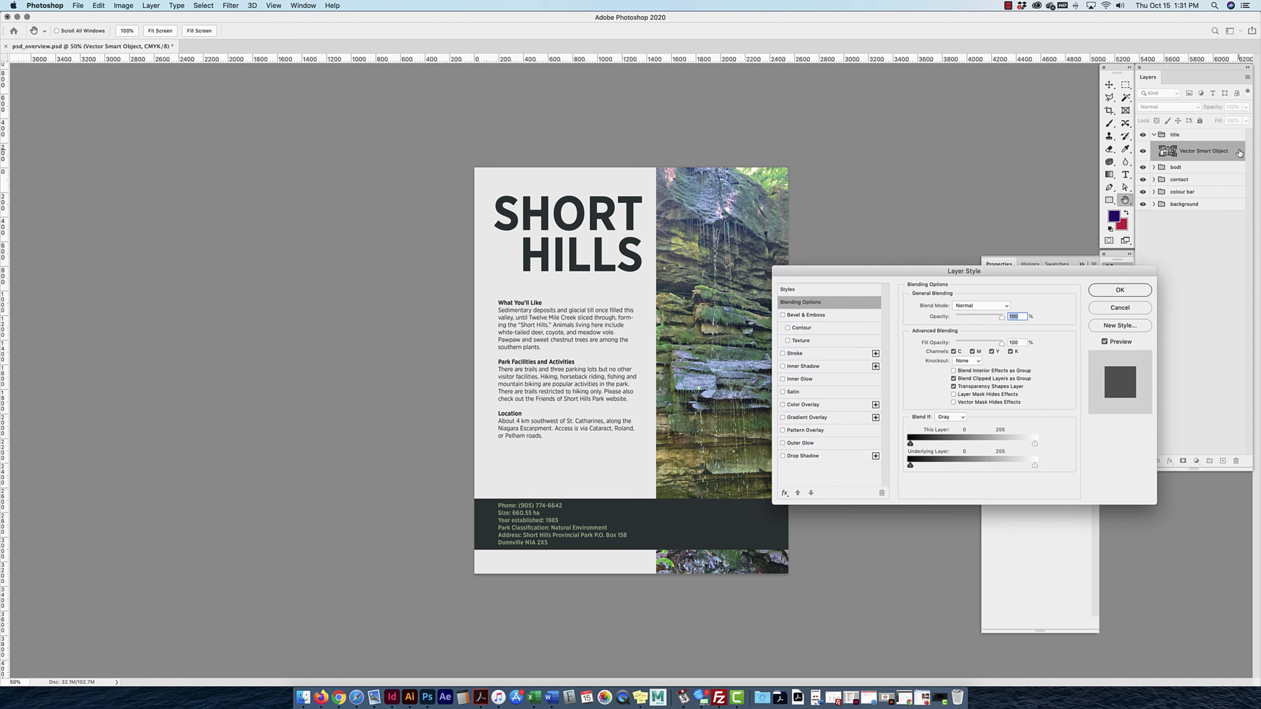
{"action": "left_click", "coordinate": [1115, 308]}
{"action": "left_click", "coordinate": [1170, 461]}
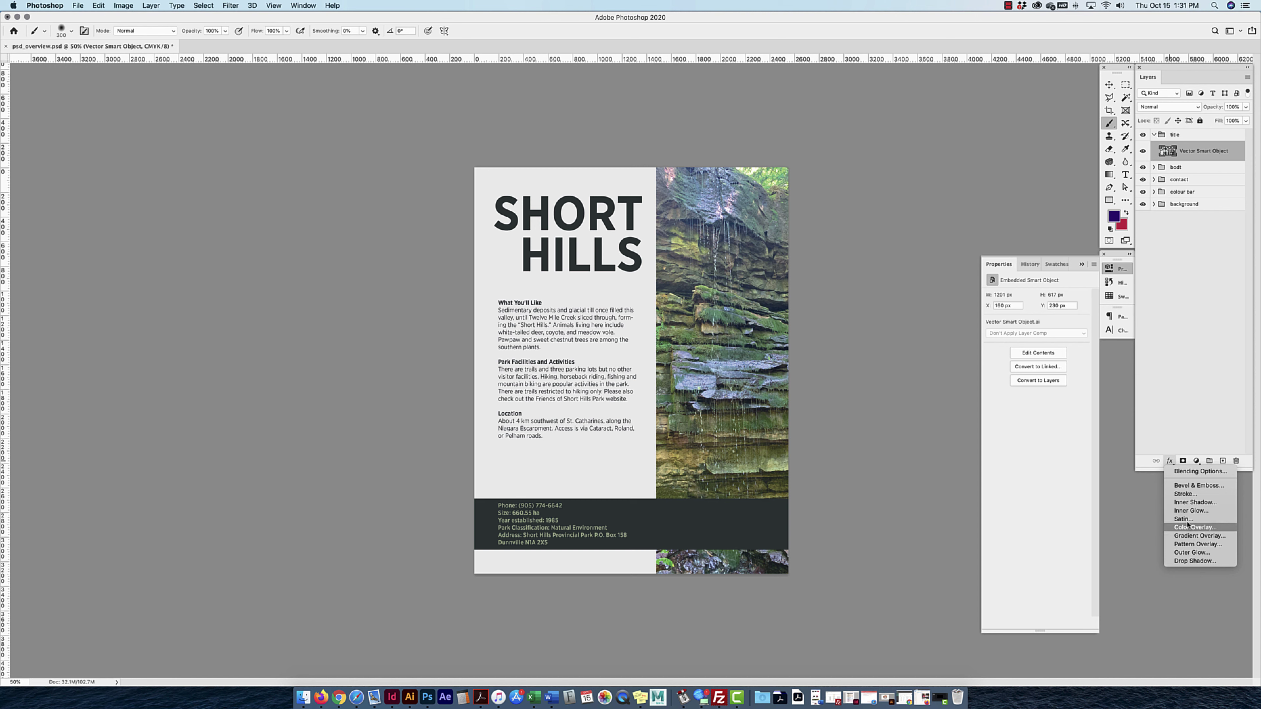
{"action": "left_click", "coordinate": [1194, 561]}
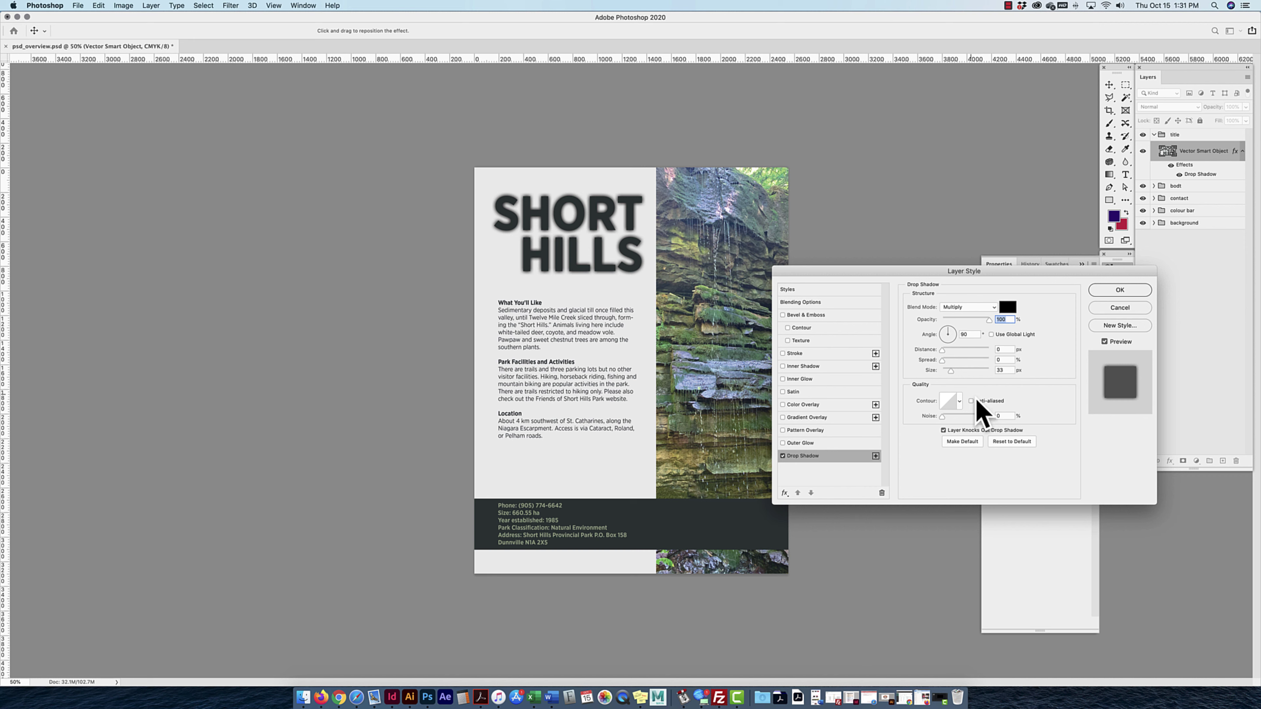
{"action": "left_click", "coordinate": [1120, 290]}
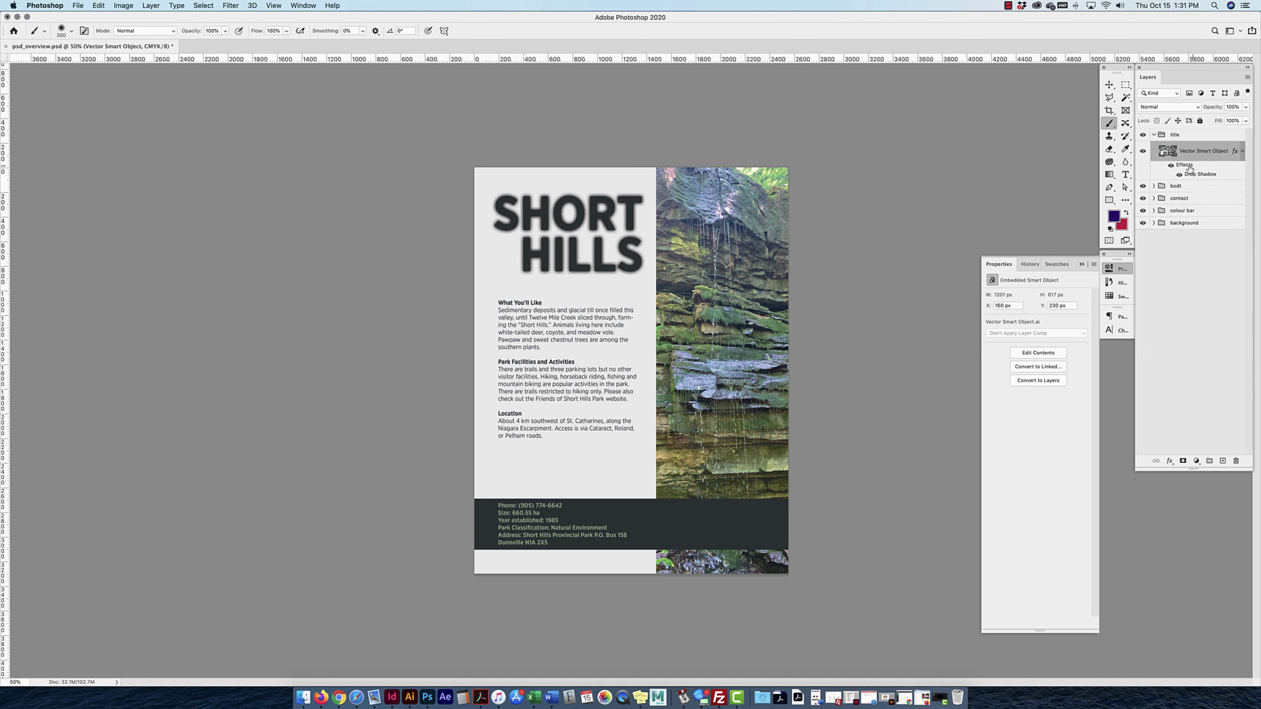
Hide the layer effects on the title's smart object and show them again.
{"action": "left_click", "coordinate": [1171, 165]}
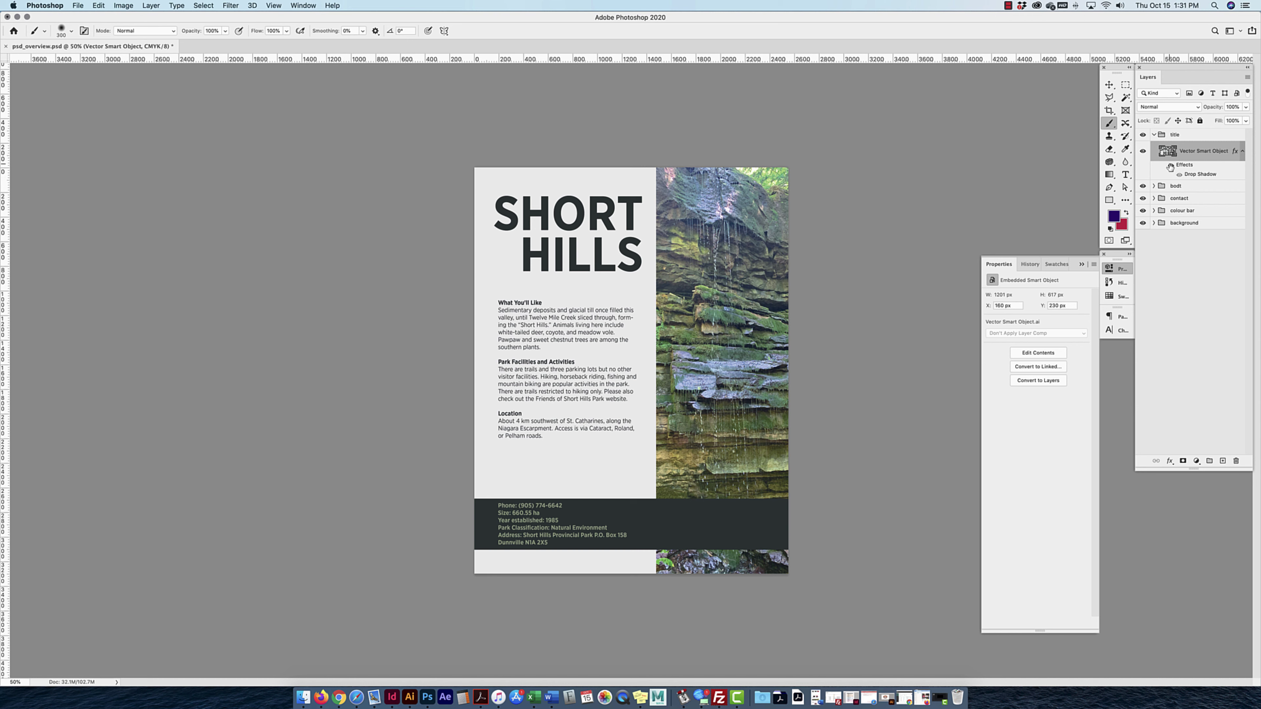
{"action": "left_click", "coordinate": [1171, 165]}
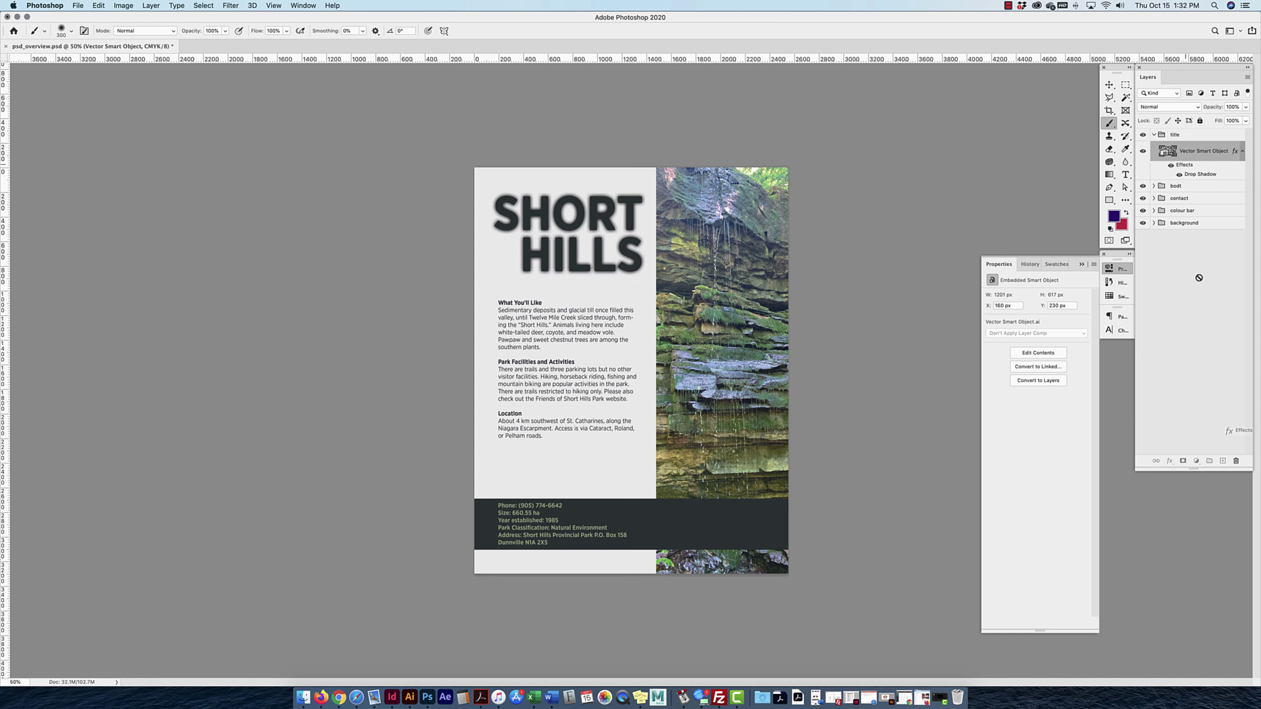
{"action": "left_click_drag", "start_coordinate": [1186, 165], "coordinate": [1185, 168]}
{"action": "left_click", "coordinate": [1154, 223]}
Rename the "bodt" group to "body" and expand it, with the Move tool active.
{"action": "key", "text": "v"}
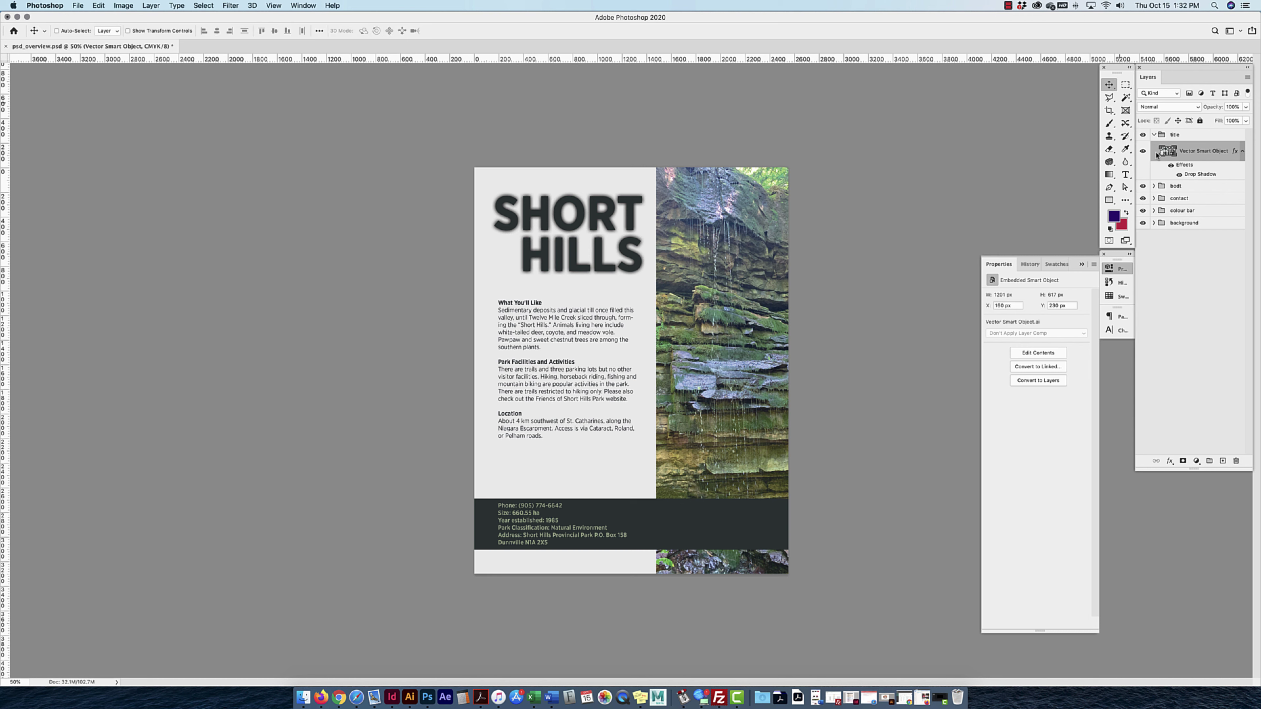
{"action": "double_click", "coordinate": [1180, 188]}
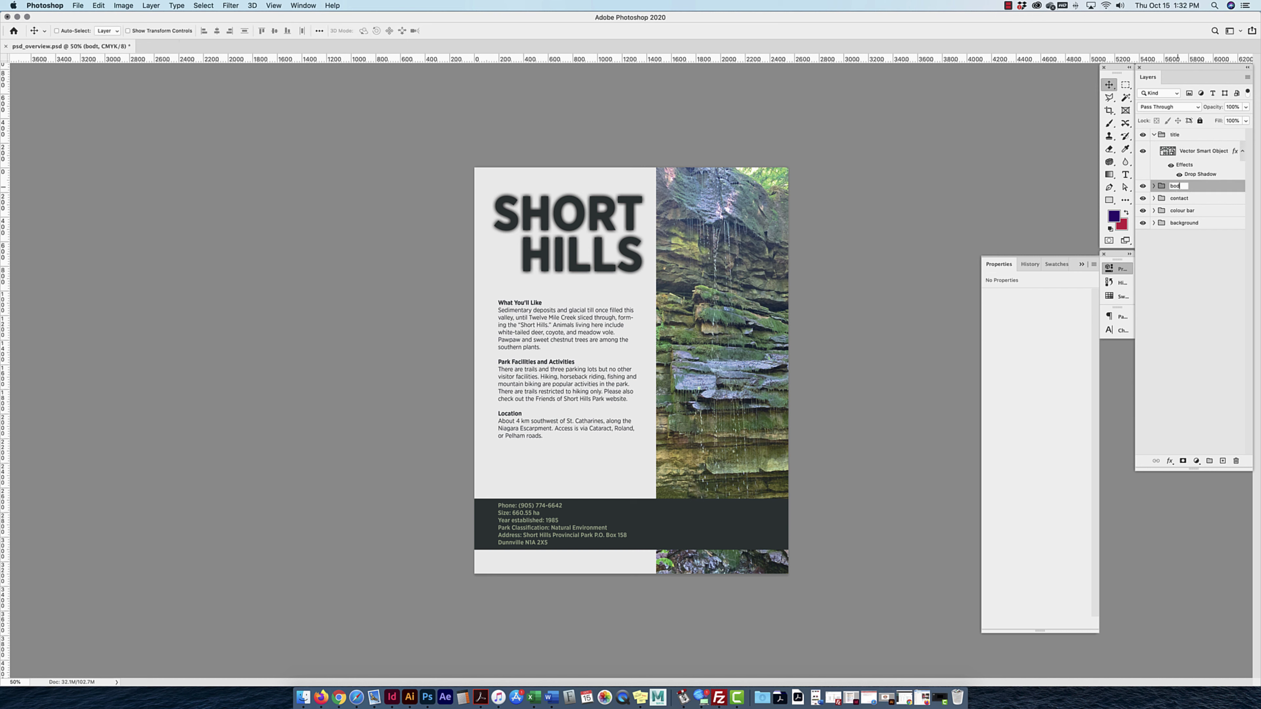
{"action": "left_click", "coordinate": [1154, 187]}
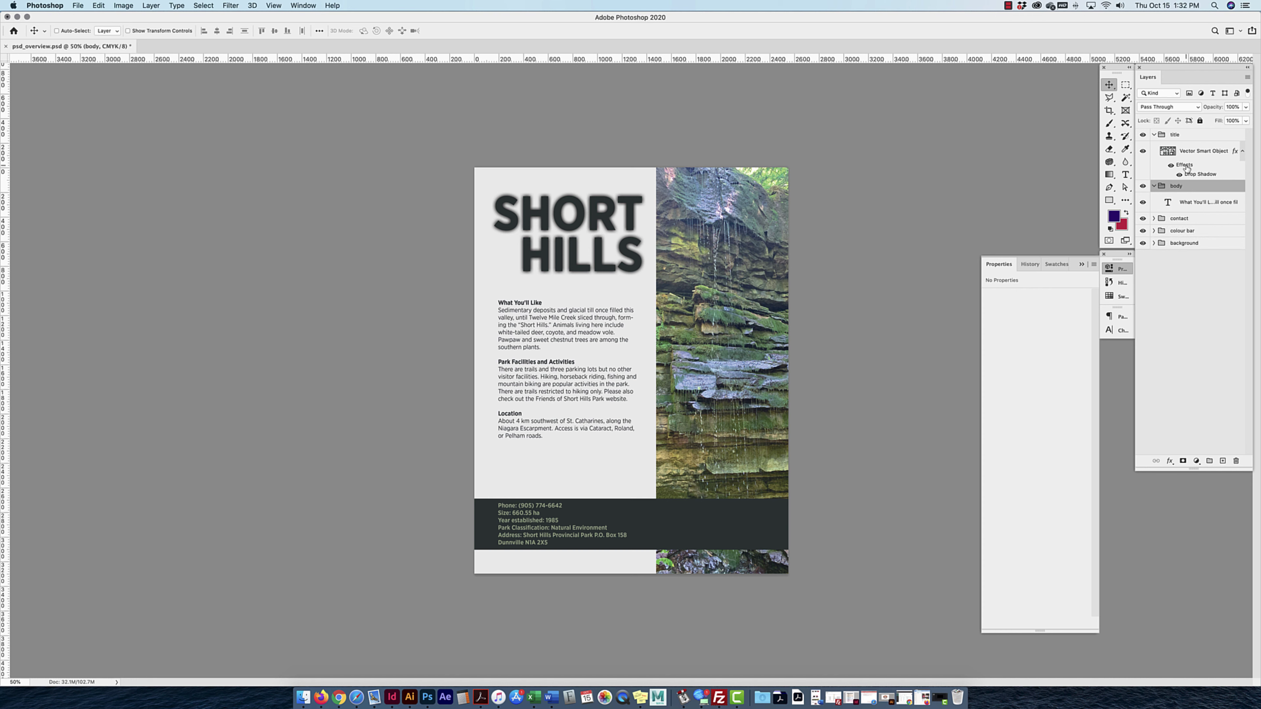
Copy the title's effects directly onto the text layer in the body group and undo the copy.
{"action": "left_click_drag", "start_coordinate": [1186, 168], "coordinate": [1171, 206]}
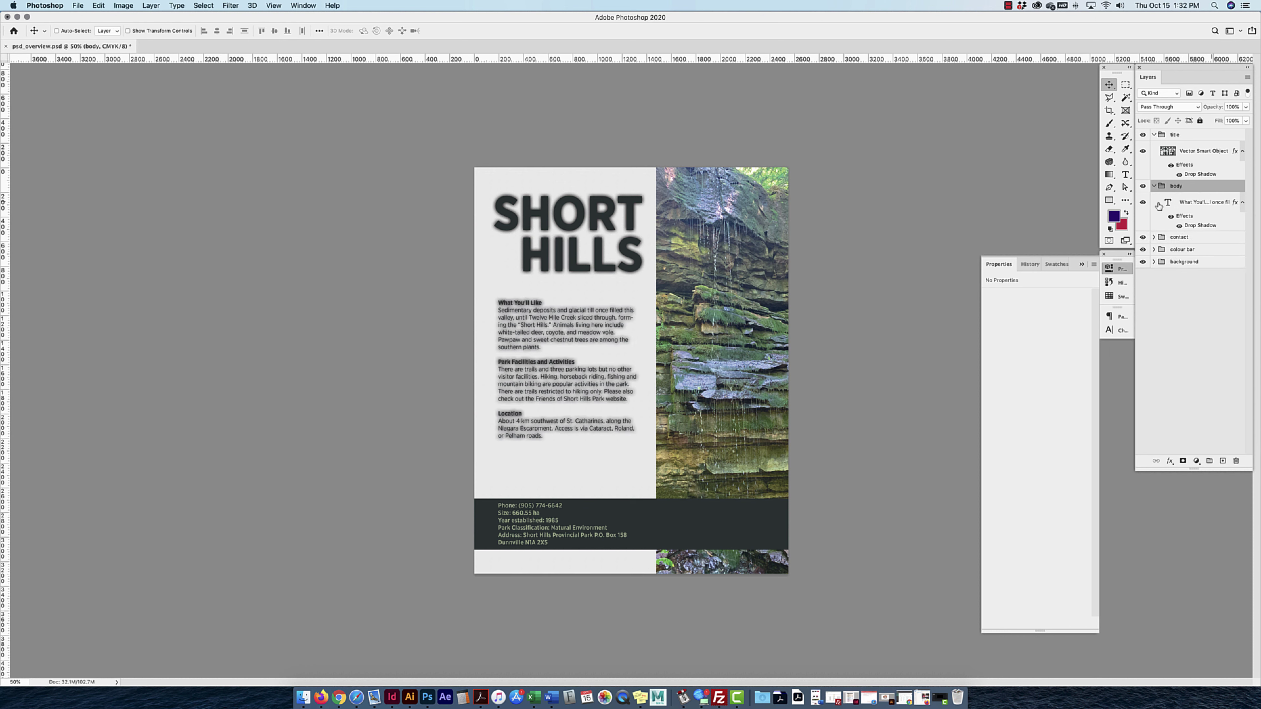
{"action": "key", "text": "super+z"}
Copy the layer style of the title's Vector Smart Object.
{"action": "right_click", "coordinate": [1190, 167]}
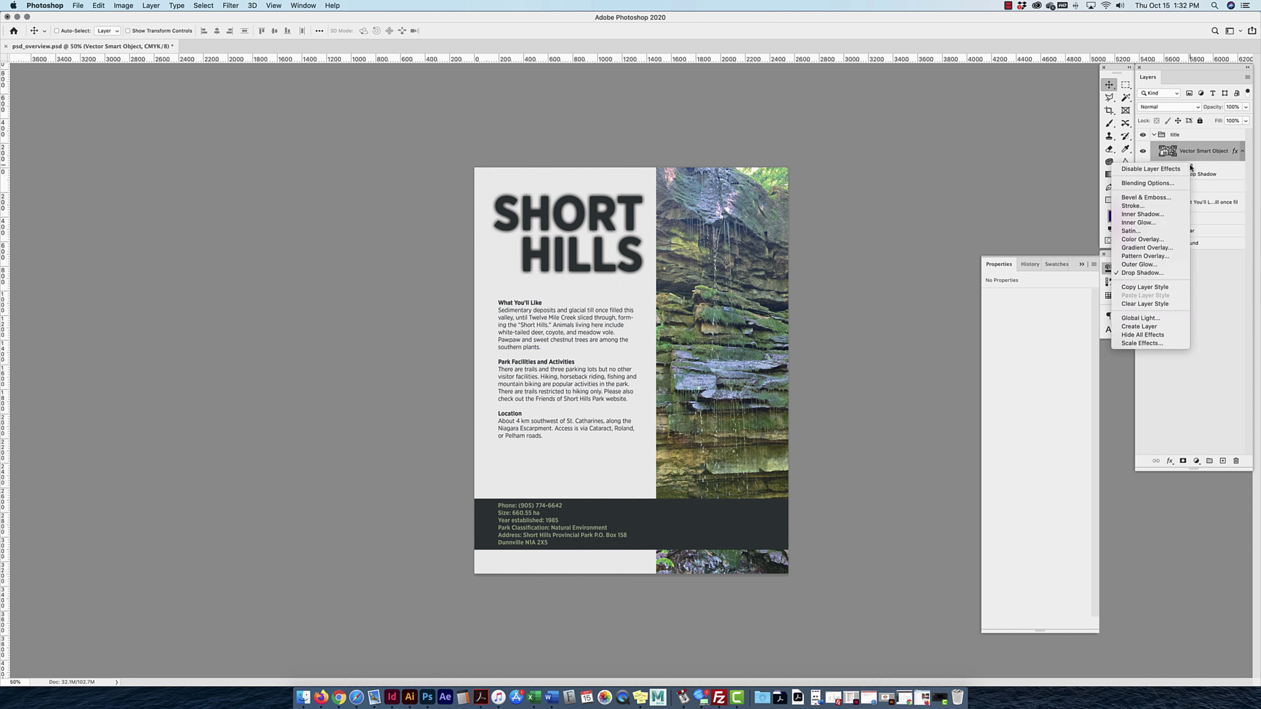
{"action": "right_click", "coordinate": [1193, 168]}
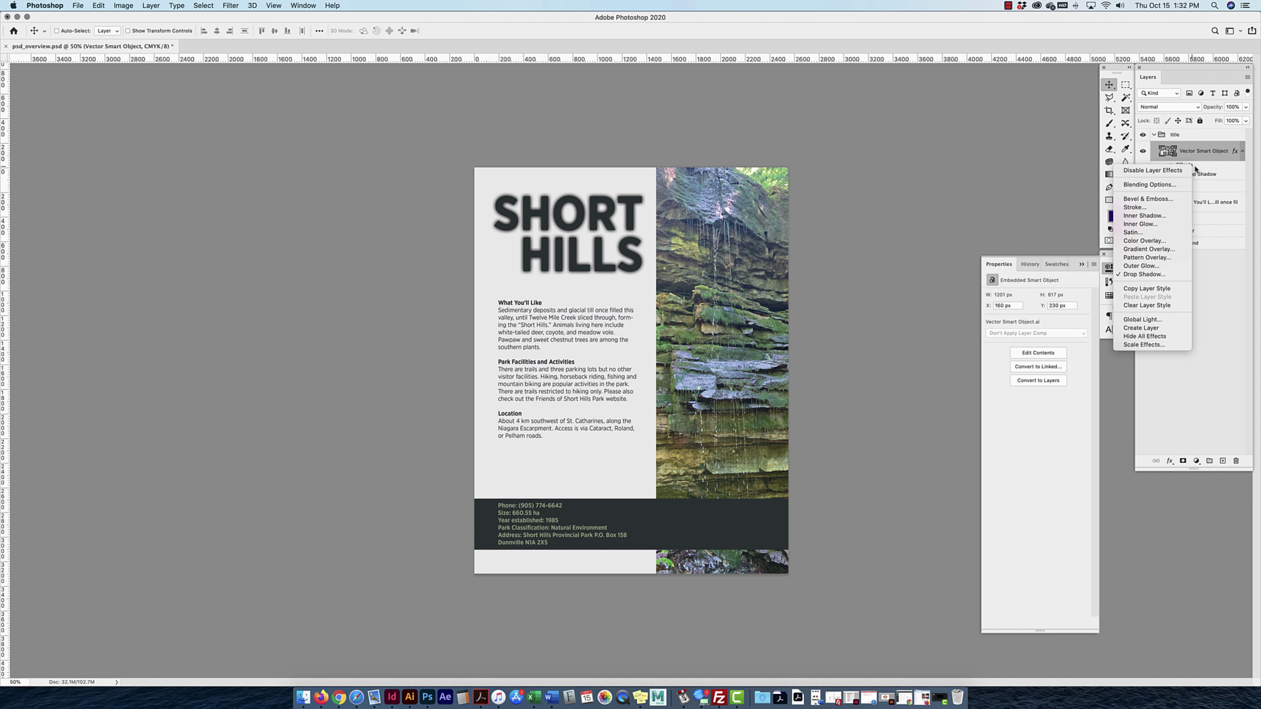
{"action": "left_click", "coordinate": [1147, 289]}
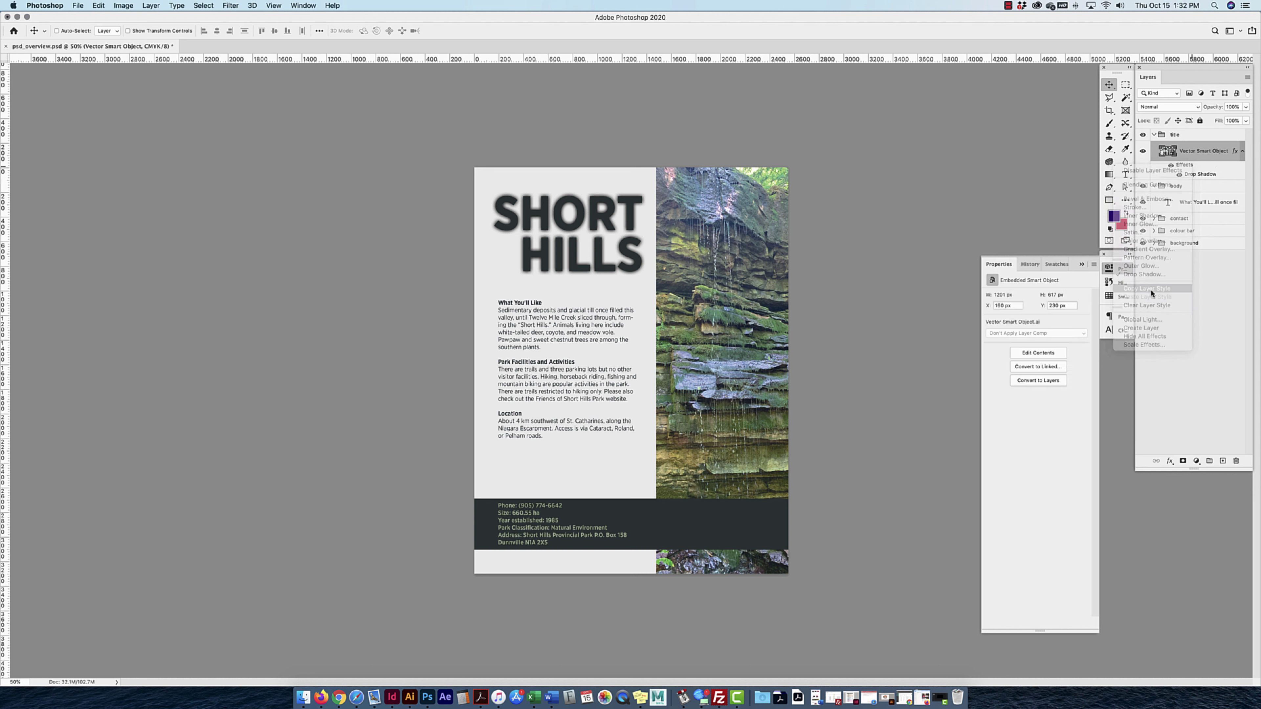
{"action": "left_click", "coordinate": [1212, 189]}
{"action": "left_click", "coordinate": [1203, 221]}
{"action": "left_click", "coordinate": [1205, 234]}
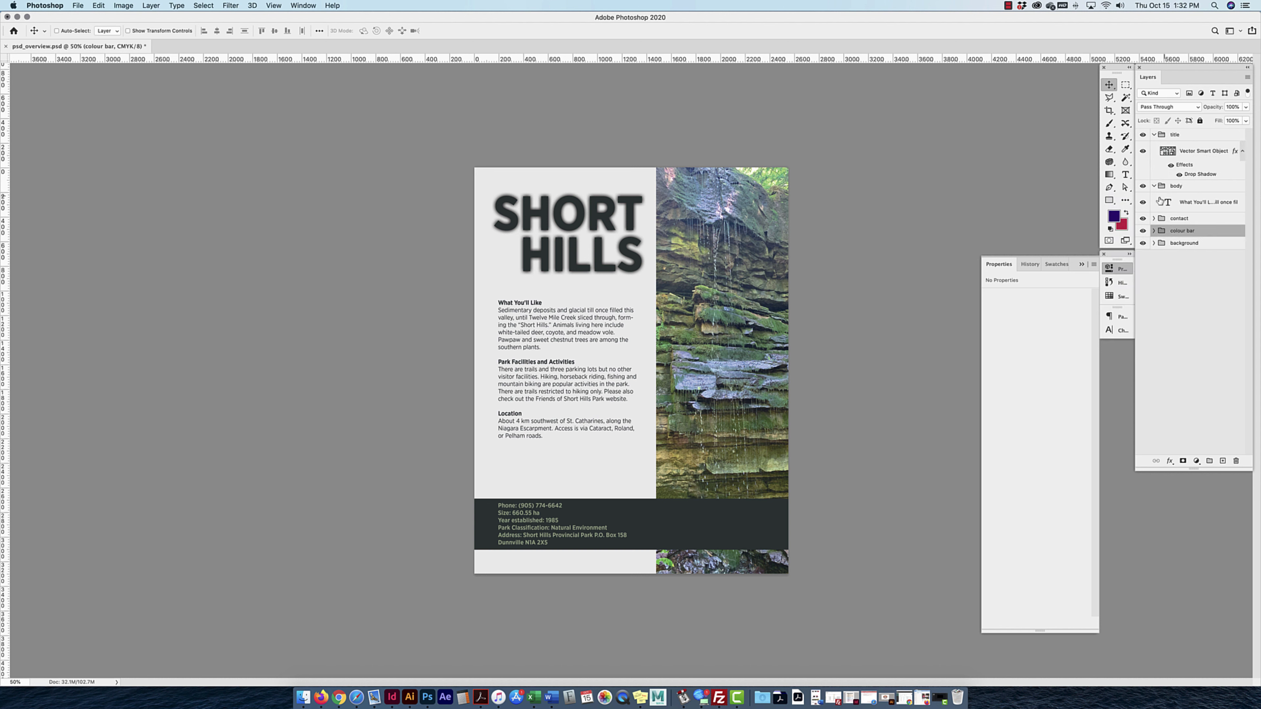
Paste the copied layer style onto the text layer inside the contact group and undo the paste.
{"action": "left_click", "coordinate": [1154, 218]}
{"action": "left_click", "coordinate": [1207, 237]}
{"action": "right_click", "coordinate": [1216, 237]}
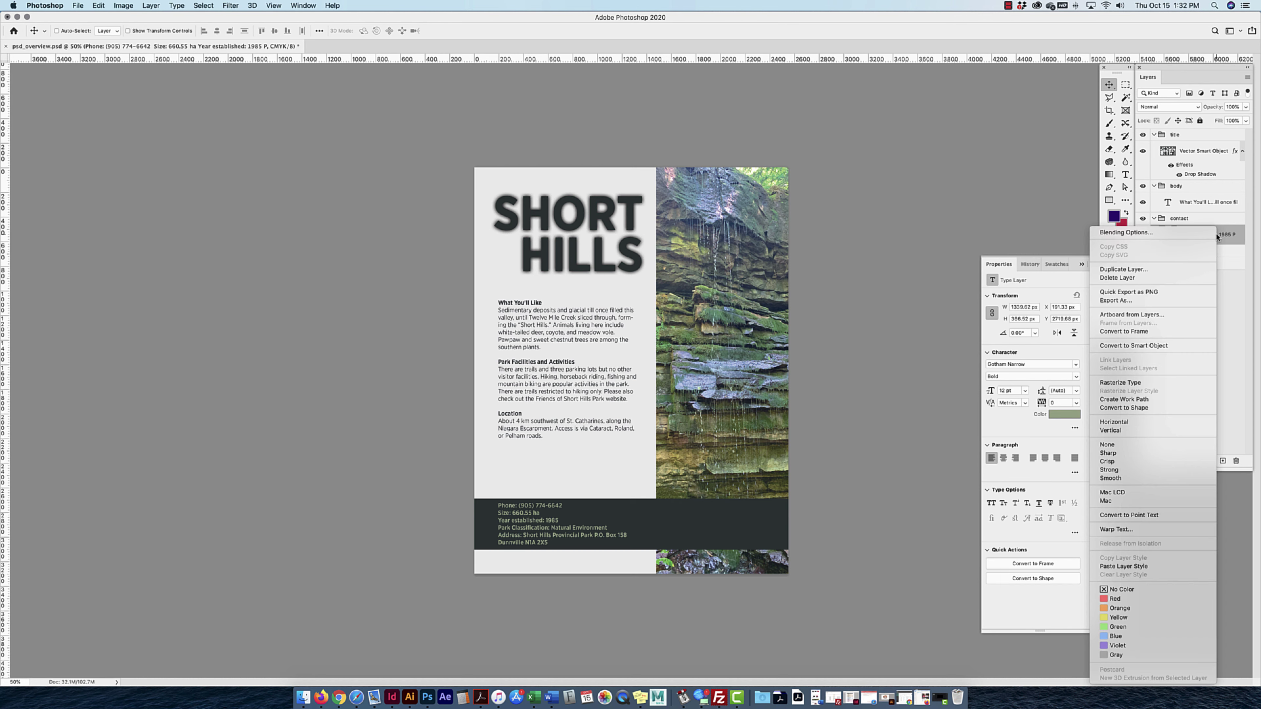
{"action": "left_click", "coordinate": [1222, 237]}
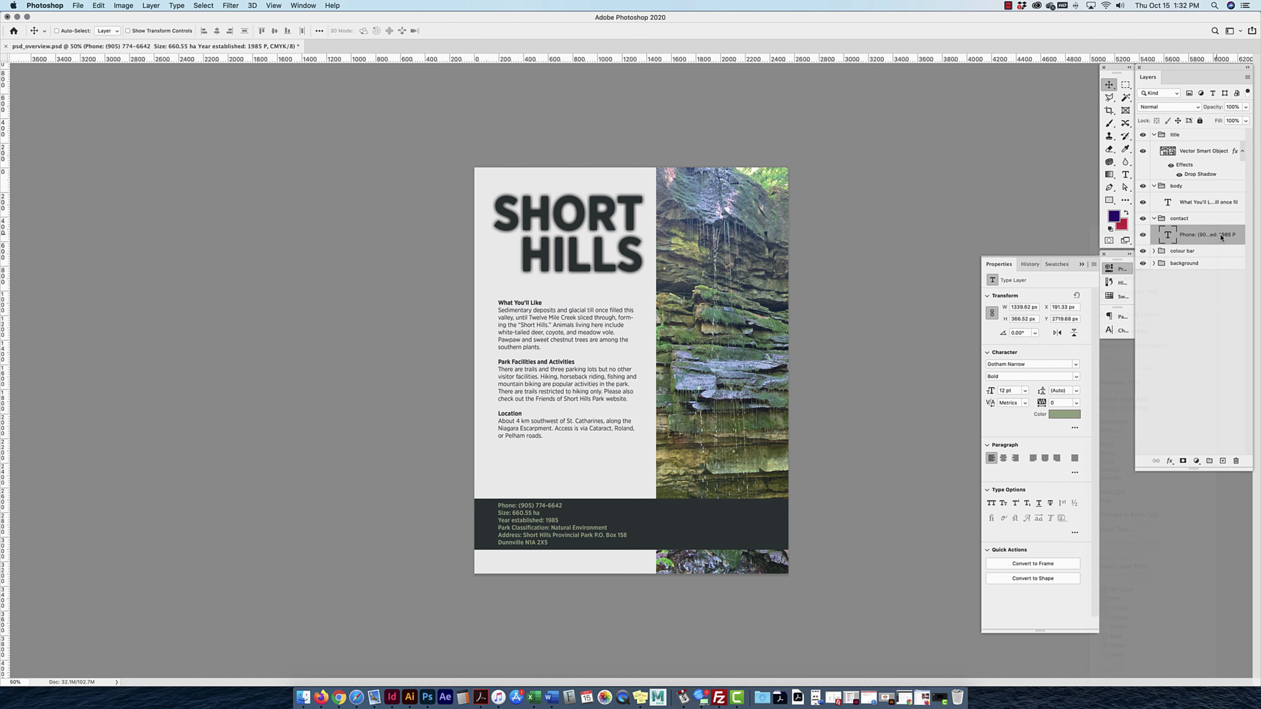
{"action": "right_click", "coordinate": [1222, 237]}
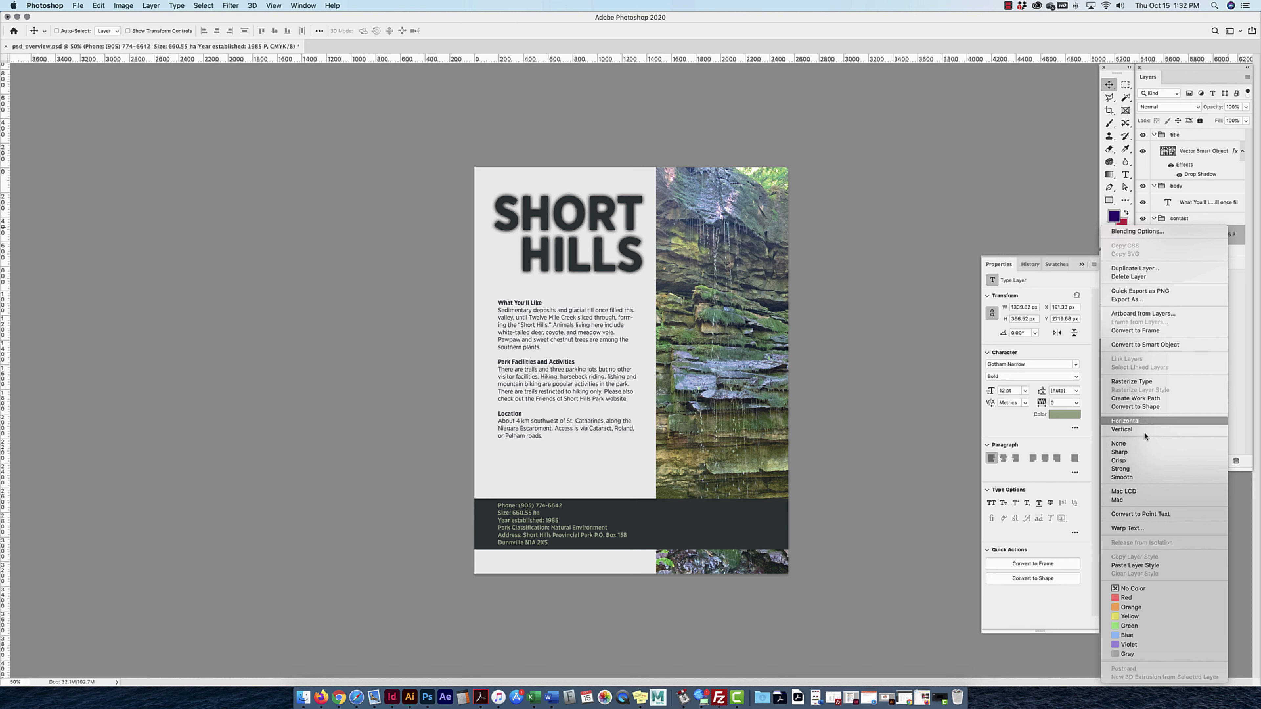
{"action": "left_click", "coordinate": [1150, 565]}
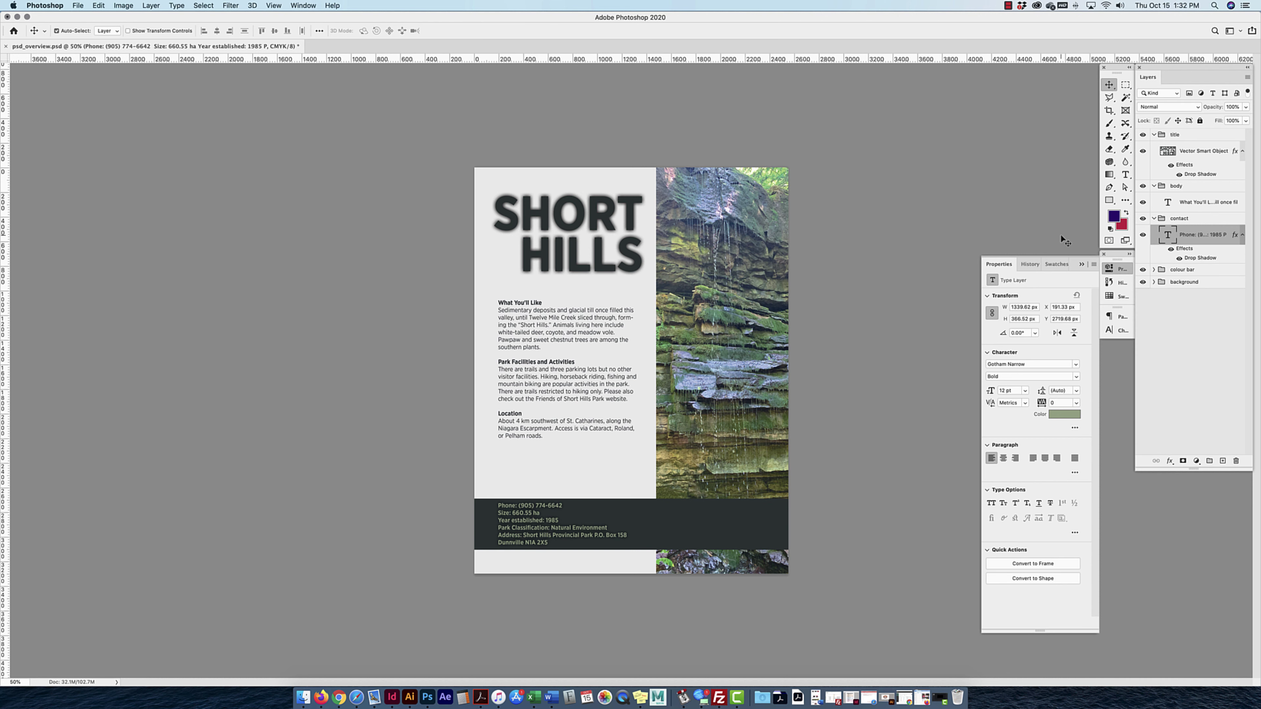
{"action": "key", "text": "super+z"}
Hide the title's layer effects and collapse the body, contact and title groups.
{"action": "left_click", "coordinate": [1153, 187]}
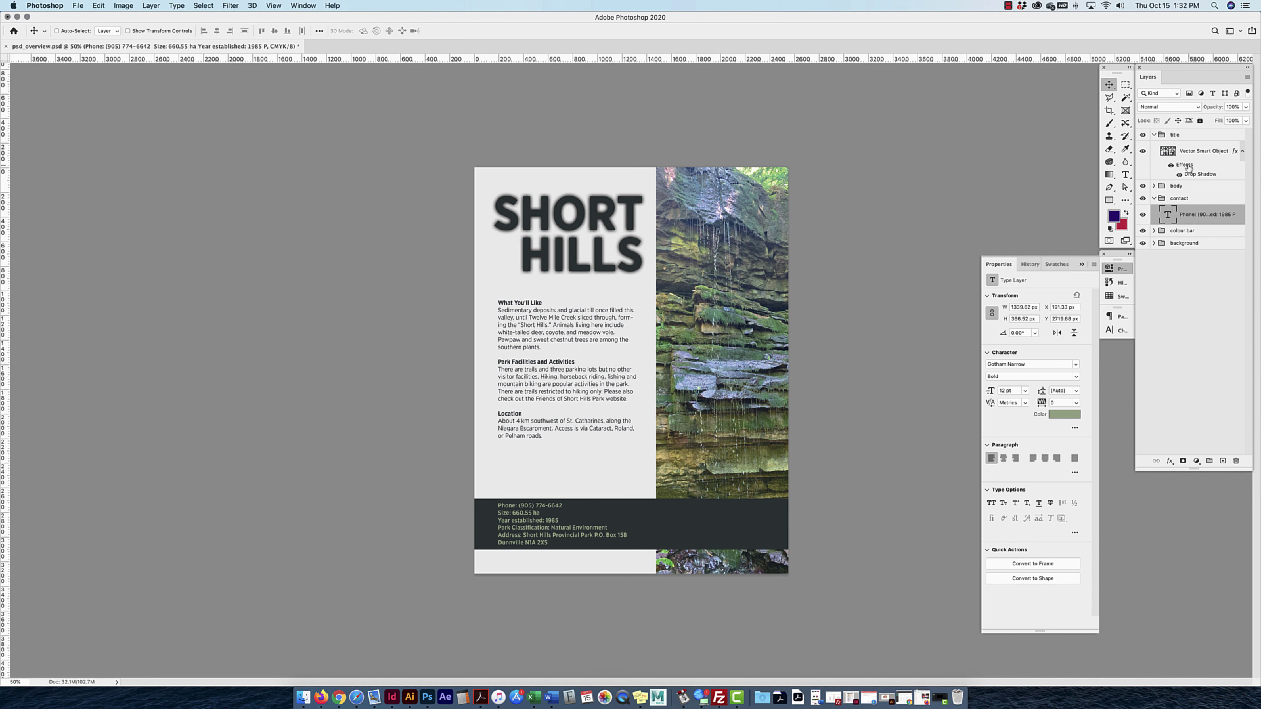
{"action": "left_click", "coordinate": [1171, 166]}
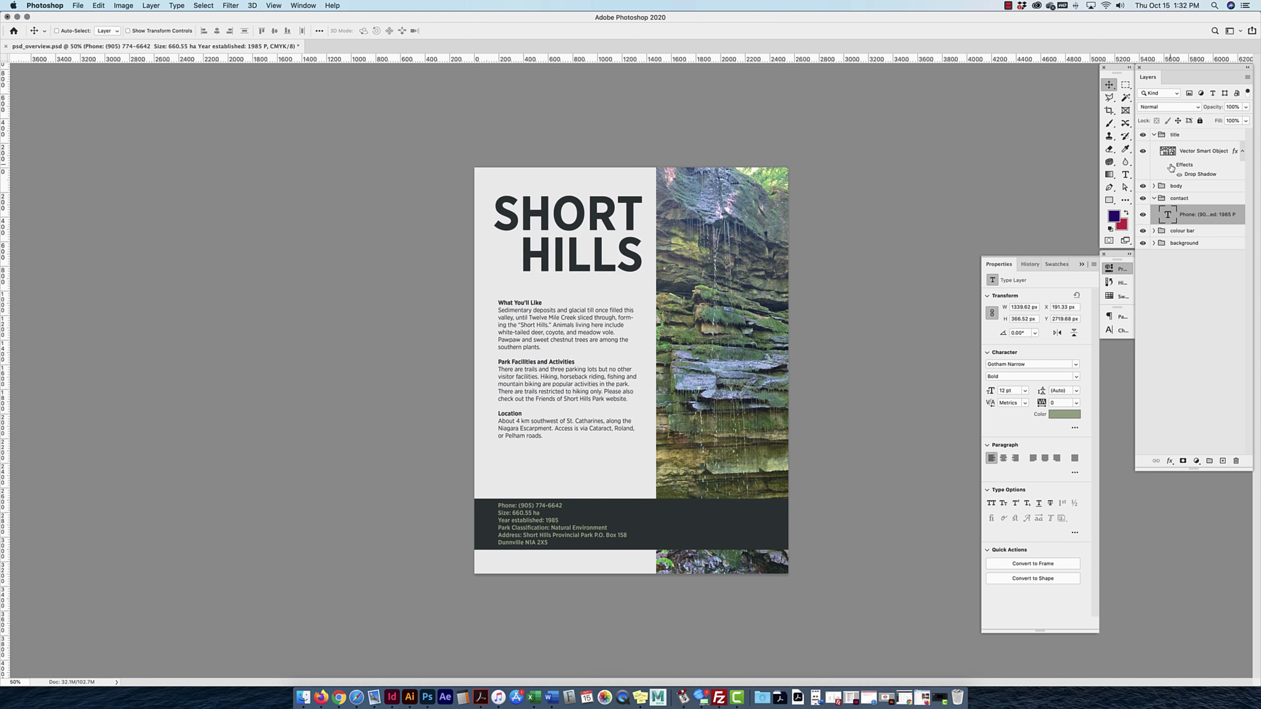
{"action": "left_click", "coordinate": [1154, 199]}
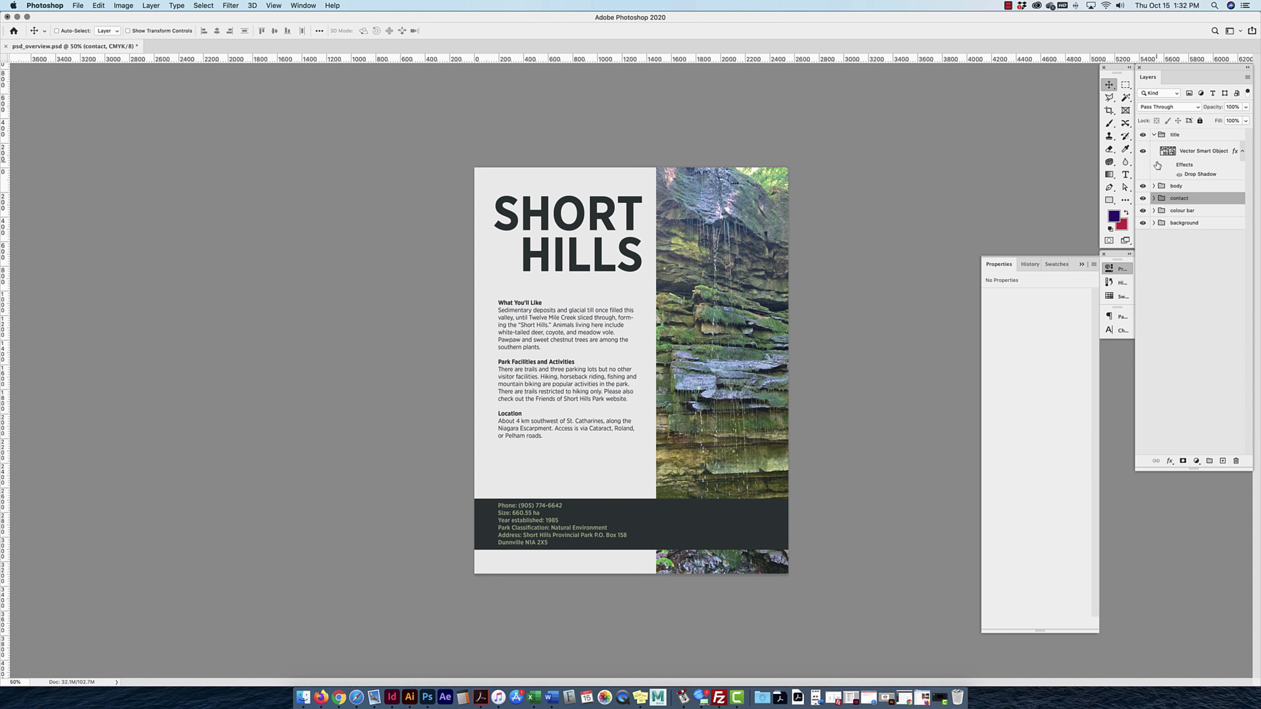
{"action": "left_click", "coordinate": [1154, 134]}
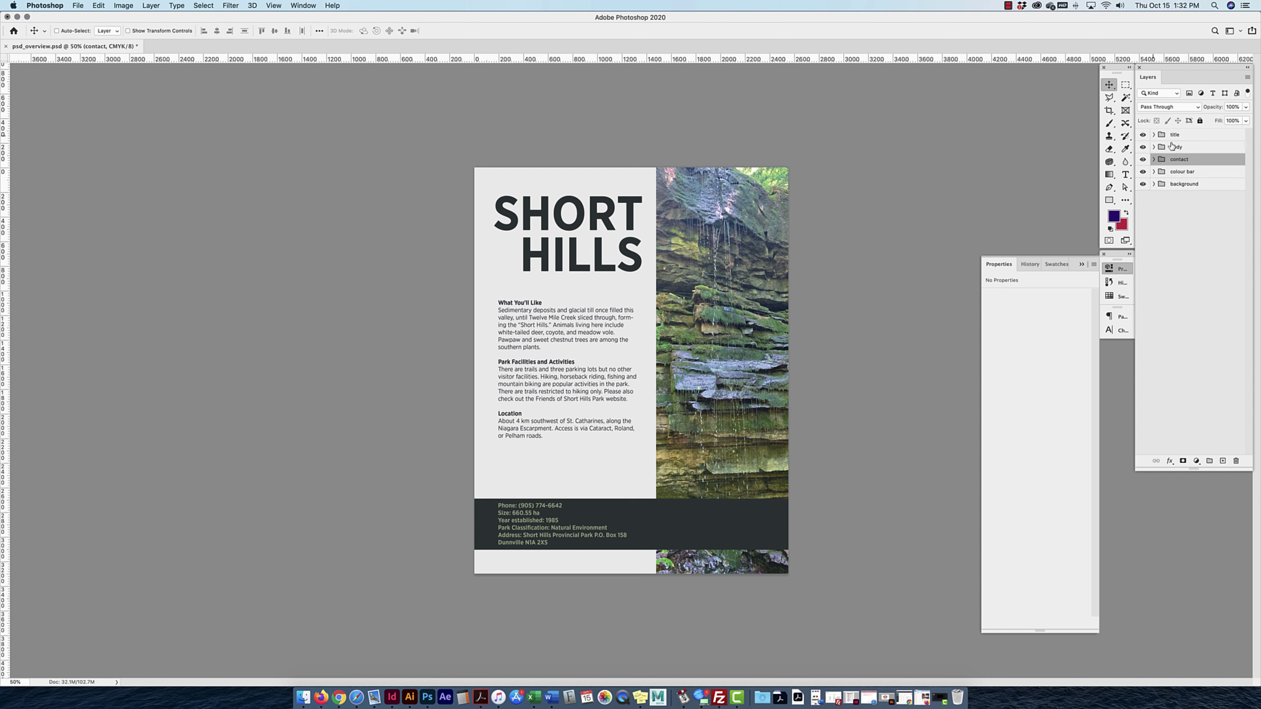
Expand the title group and select its Vector Smart Object layer.
{"action": "left_click", "coordinate": [1249, 78]}
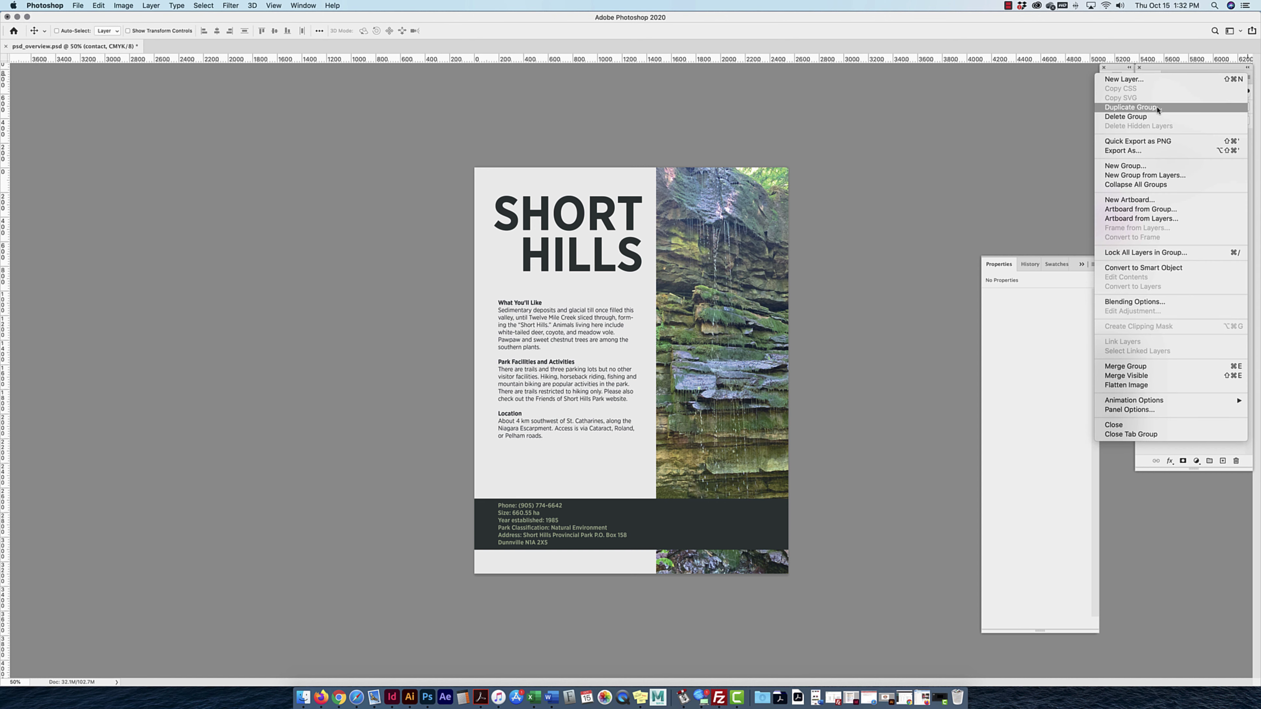
{"action": "left_click", "coordinate": [1199, 453]}
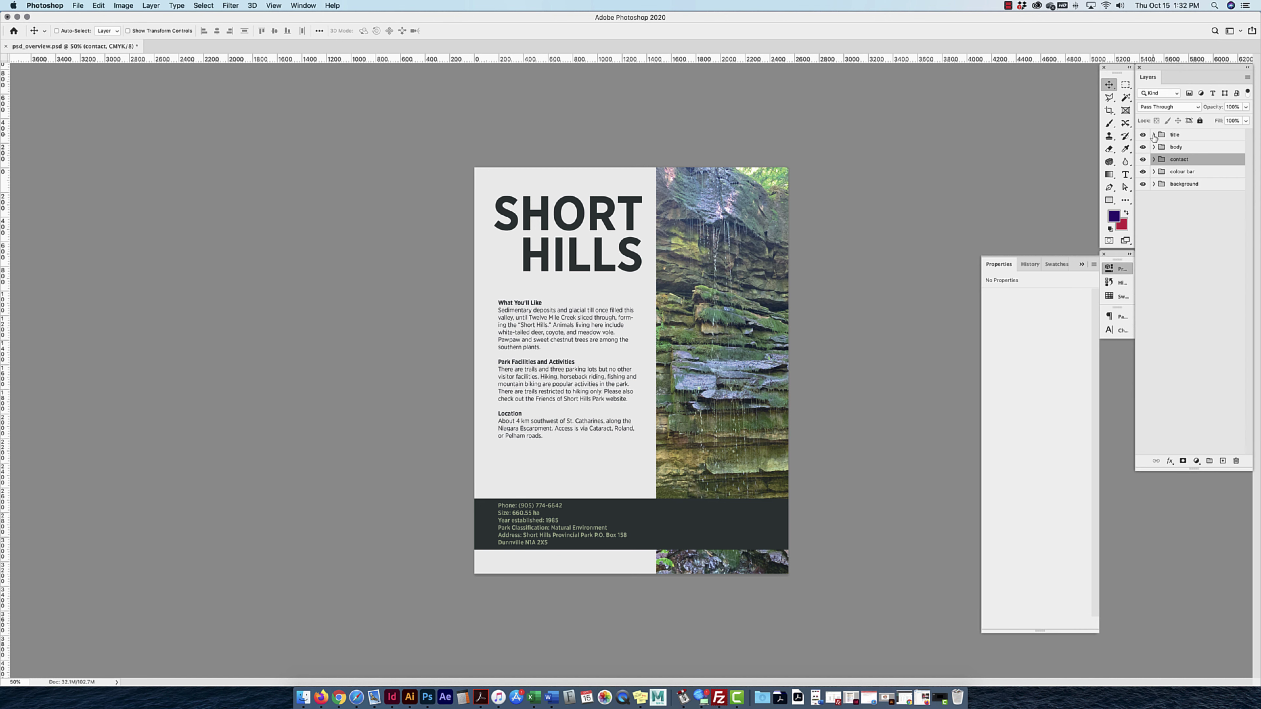
{"action": "left_click", "coordinate": [1154, 135]}
{"action": "left_click", "coordinate": [1199, 153]}
{"action": "left_click", "coordinate": [1248, 77]}
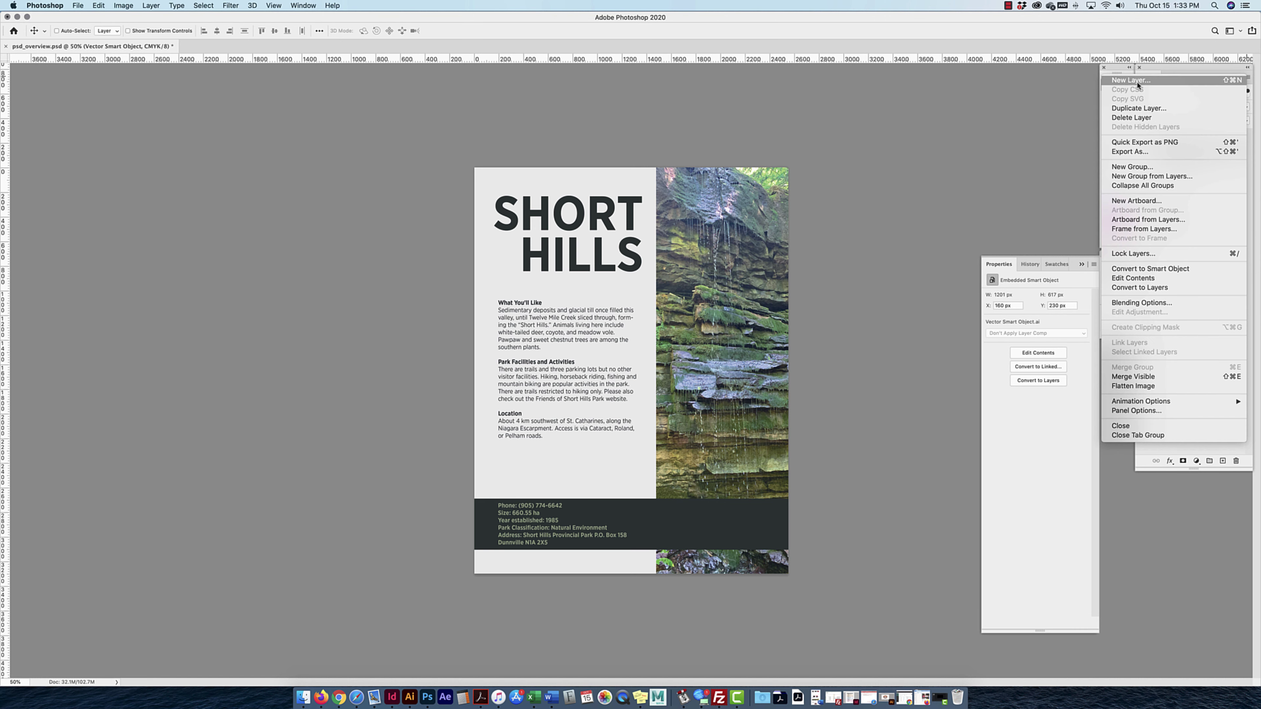
{"action": "left_click", "coordinate": [1206, 450]}
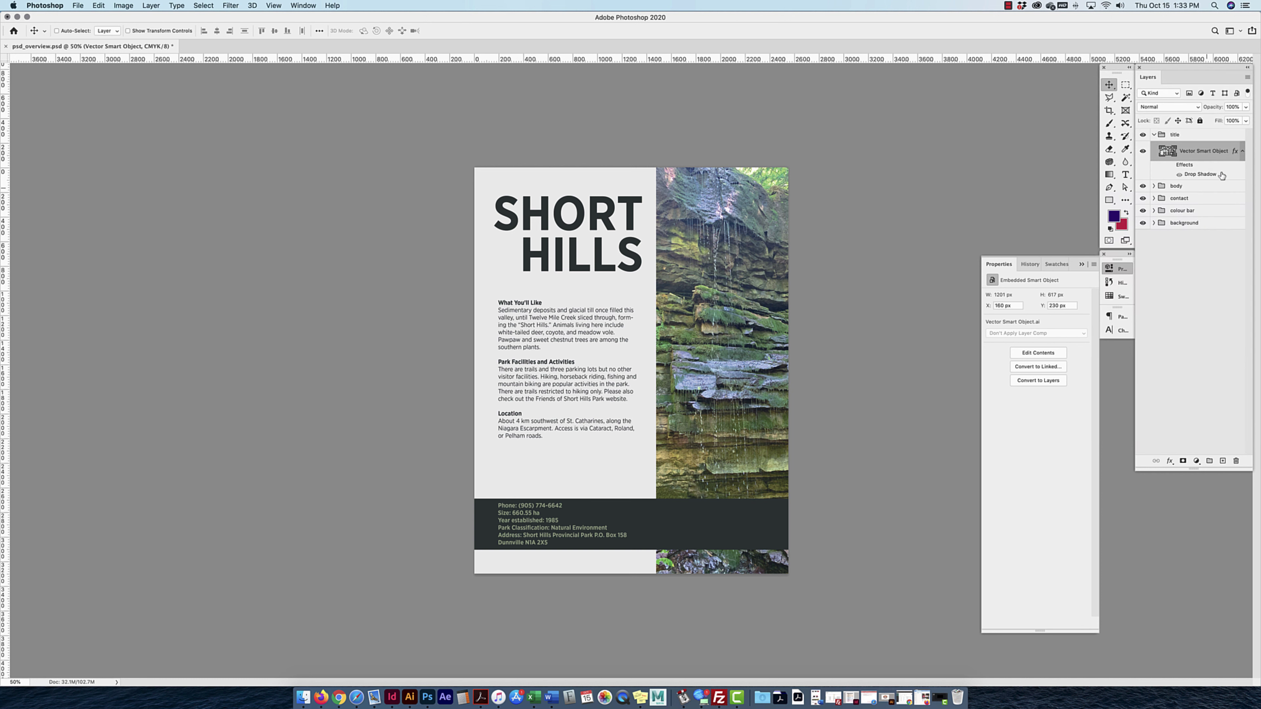
Use Duplicate Layer on the title's Vector Smart Object with the default name and destination, and undo the duplication.
{"action": "left_click", "coordinate": [1248, 78]}
{"action": "left_click", "coordinate": [1157, 110]}
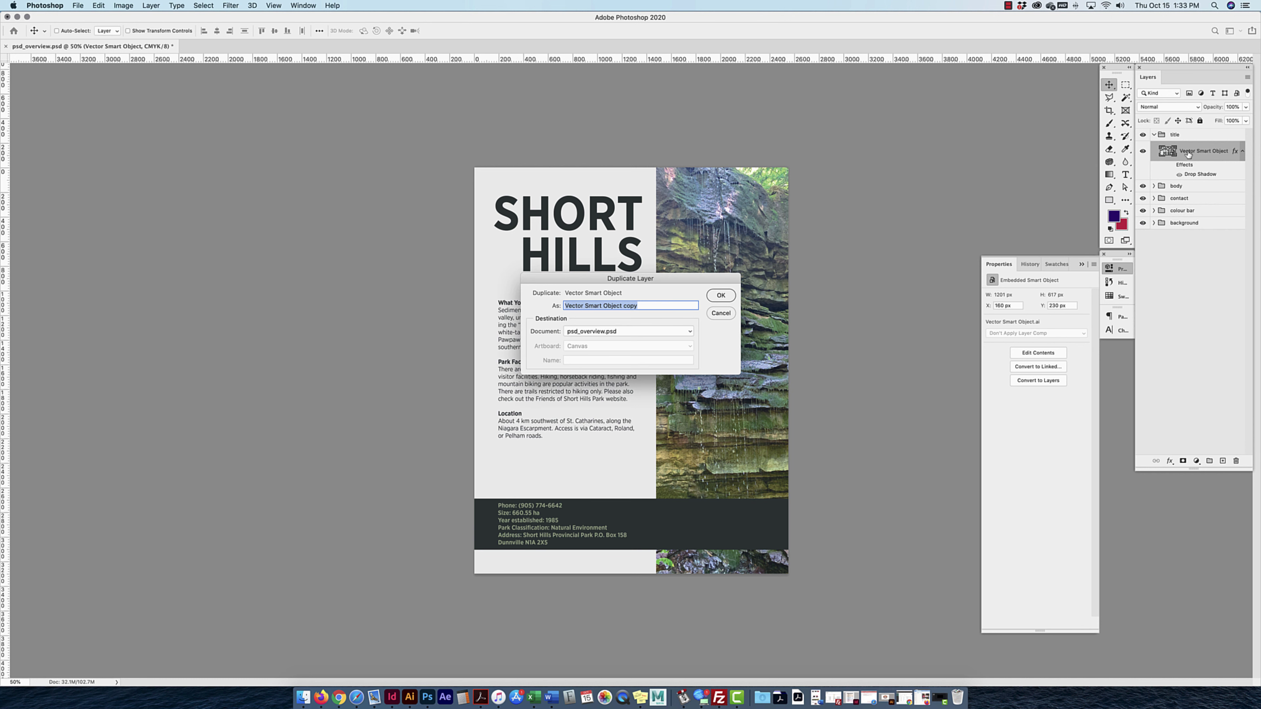
{"action": "left_click", "coordinate": [721, 295]}
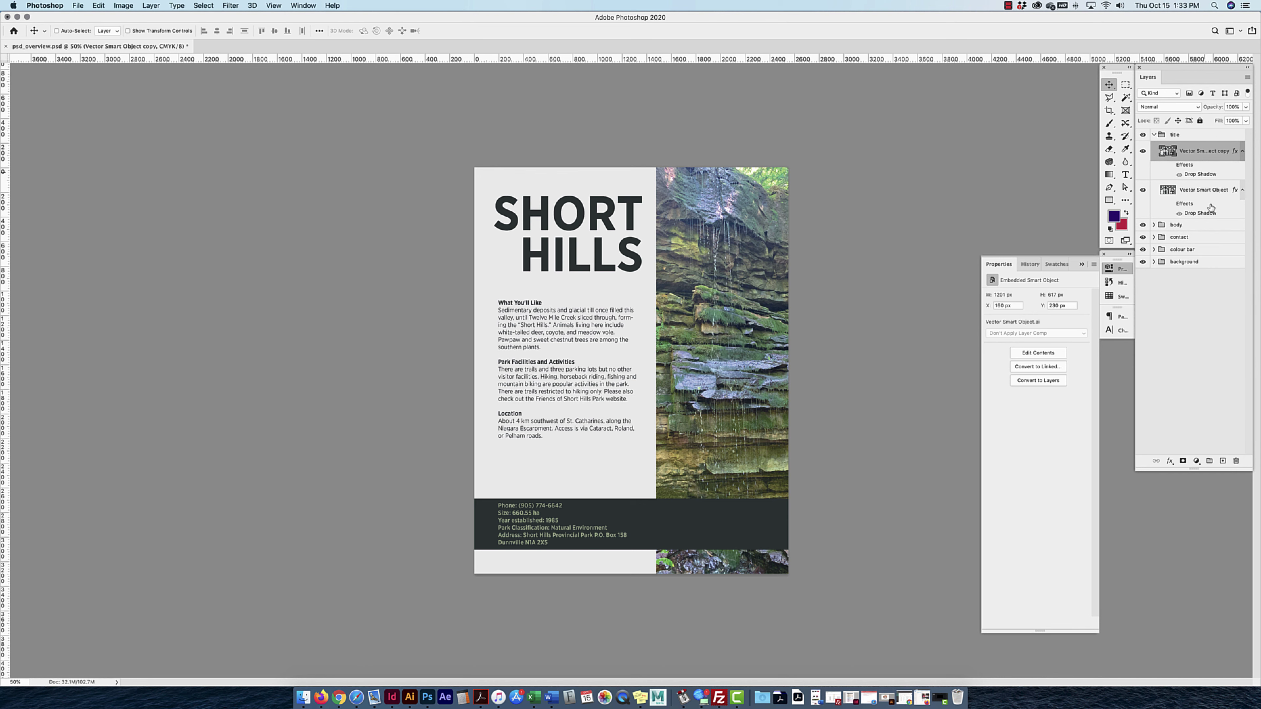
{"action": "key", "text": "super+z"}
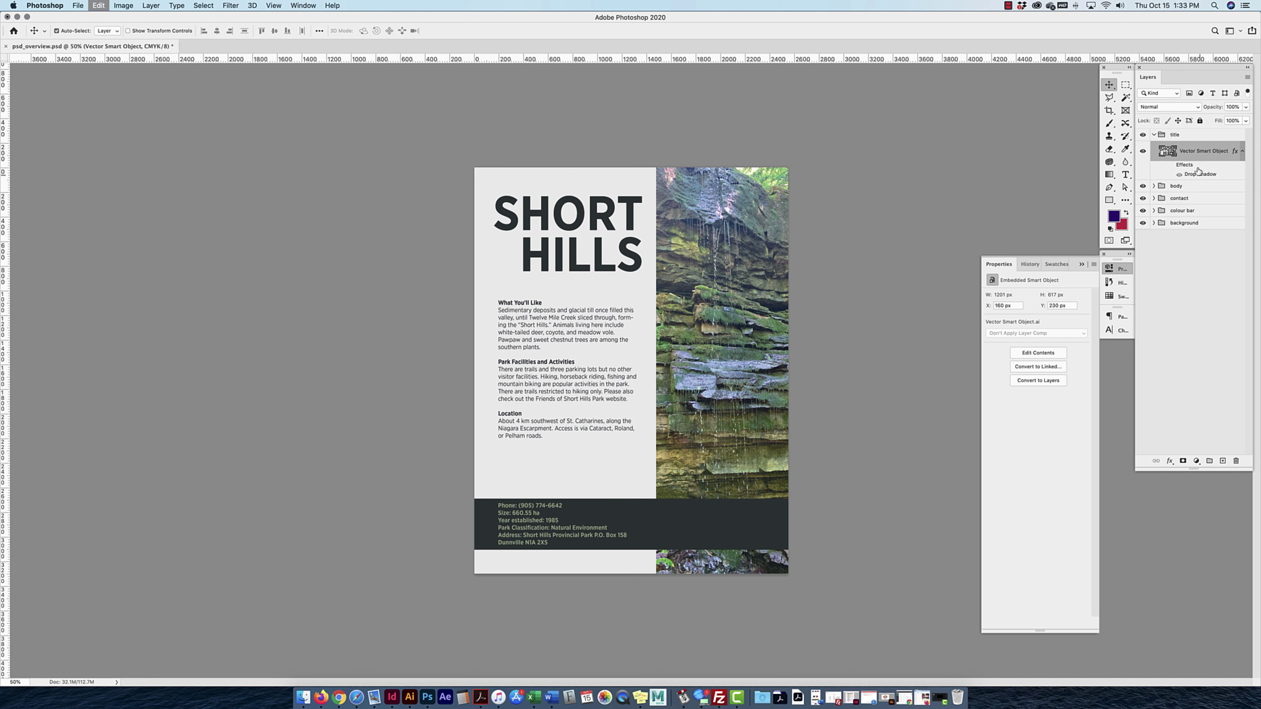
Make a copy of the smart object within the title group and delete that copy.
{"action": "double_click", "coordinate": [1201, 151]}
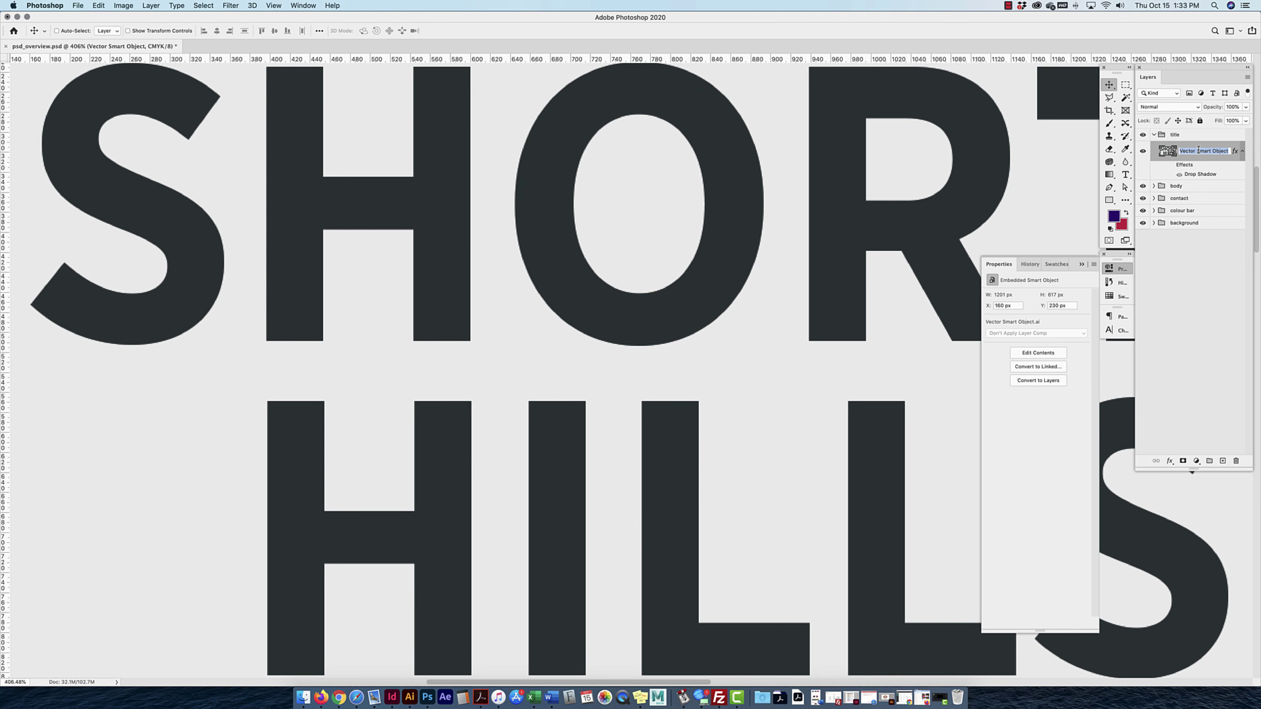
{"action": "left_click_drag", "start_coordinate": [1154, 159], "coordinate": [1155, 150]}
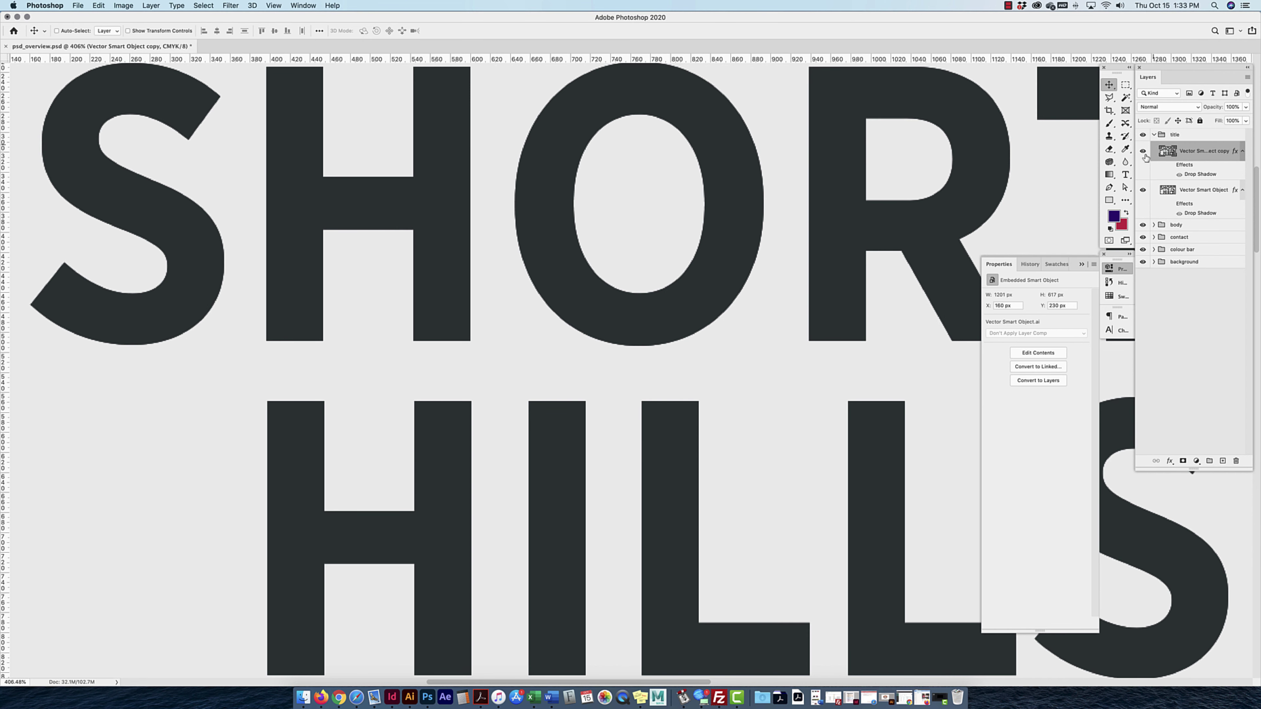
{"action": "key", "text": "super+0"}
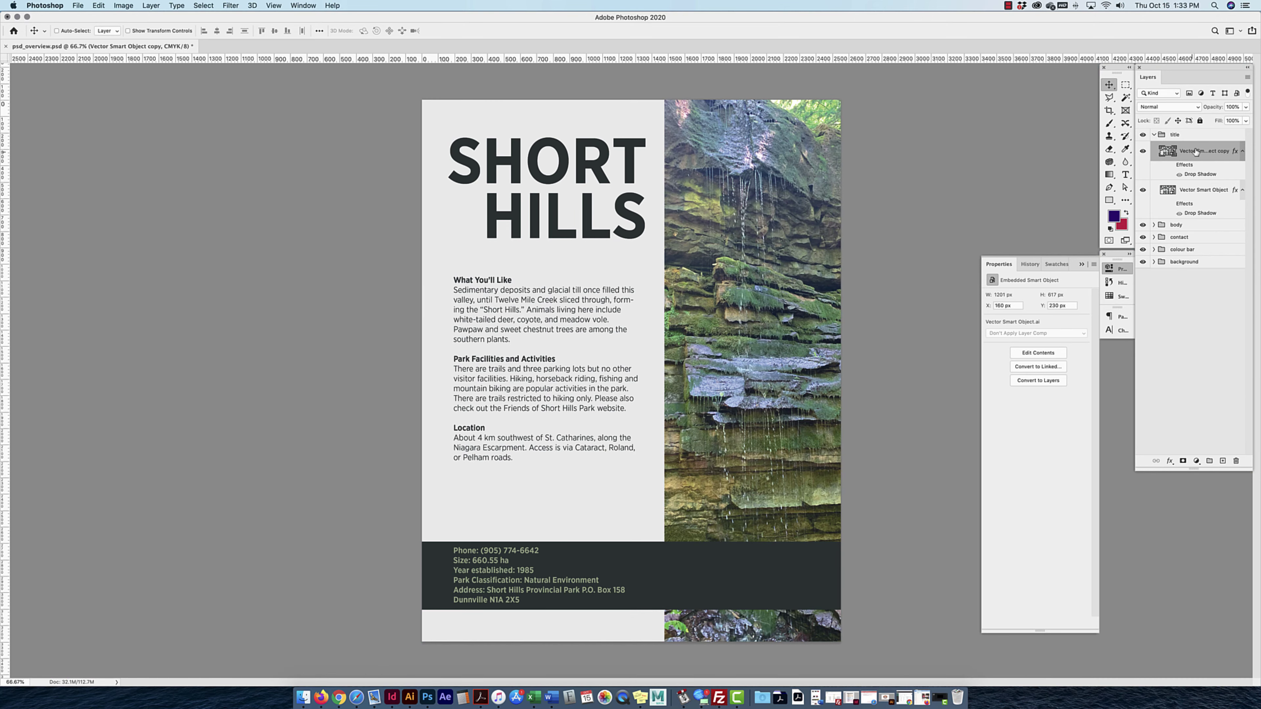
{"action": "left_click_drag", "start_coordinate": [621, 195], "coordinate": [612, 215]}
{"action": "key", "text": "BackSpace"}
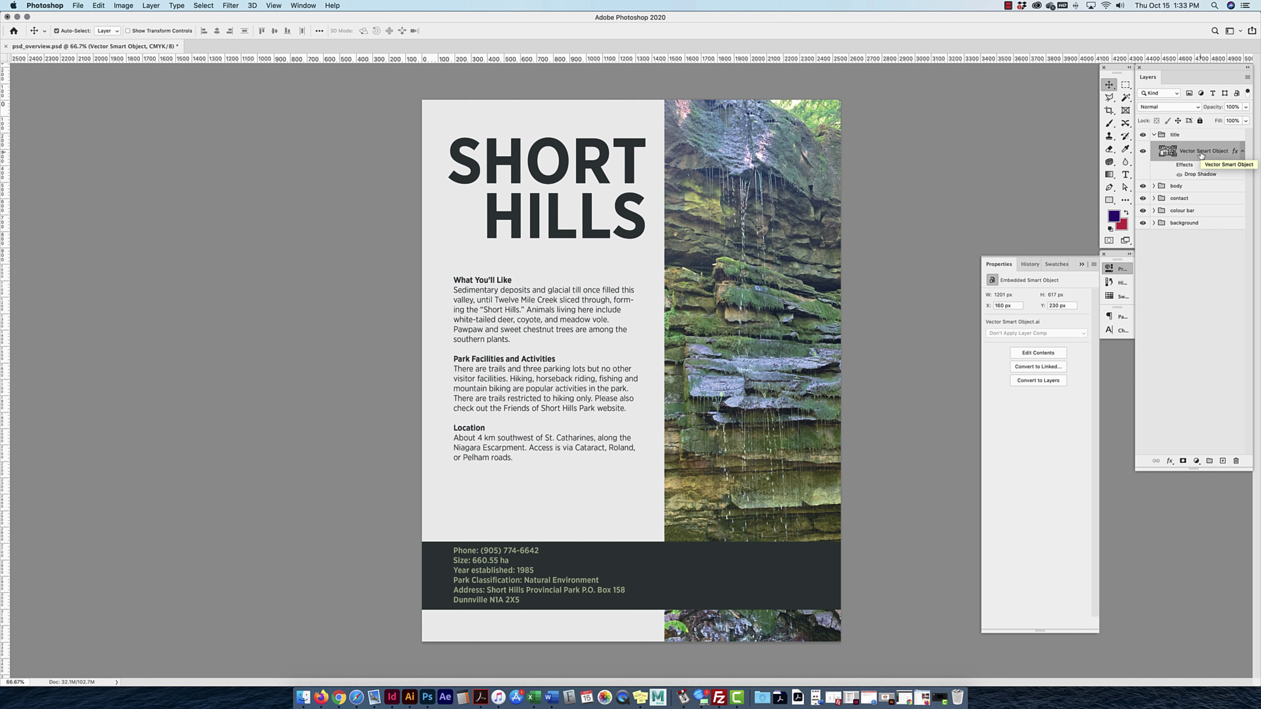
Duplicate the title's Vector Smart Object layer in place using Layer via Copy.
{"action": "key", "text": "super+j"}
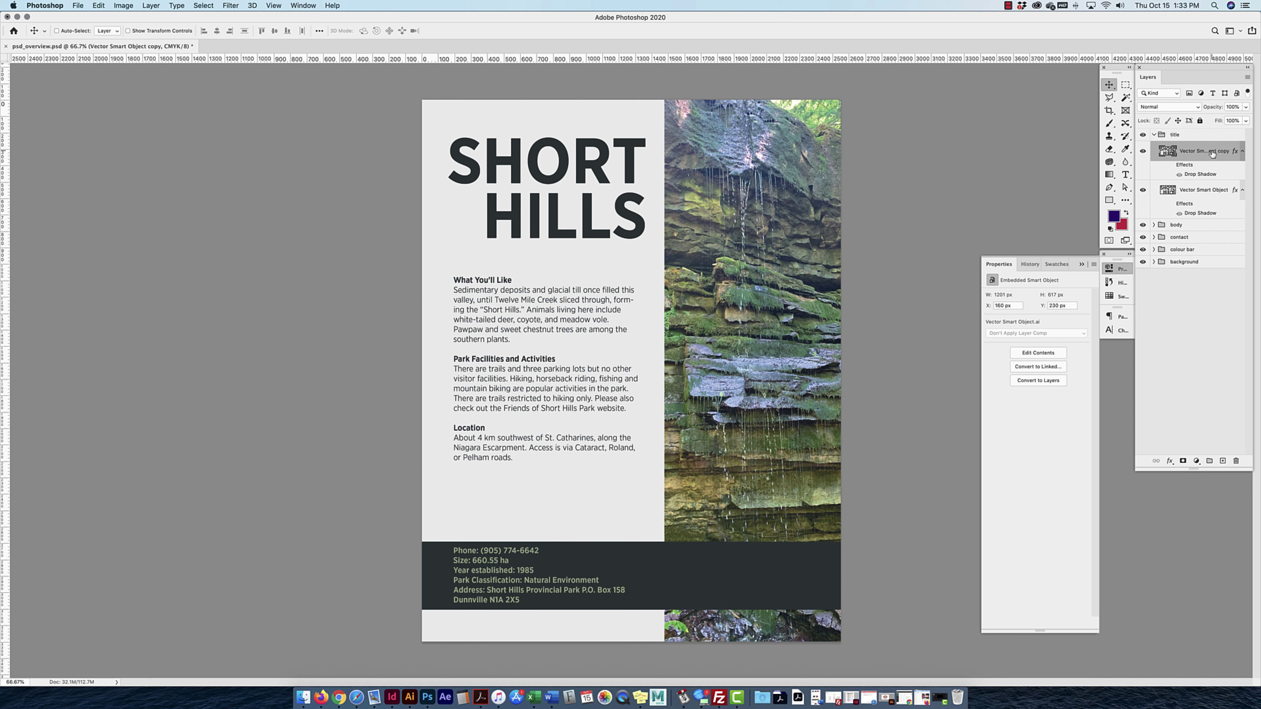
Delete the Vector Smart Object copy from the title group, duplicate the Vector Smart Object layer, and delete that duplicate.
{"action": "left_click_drag", "start_coordinate": [1211, 152], "coordinate": [1236, 461]}
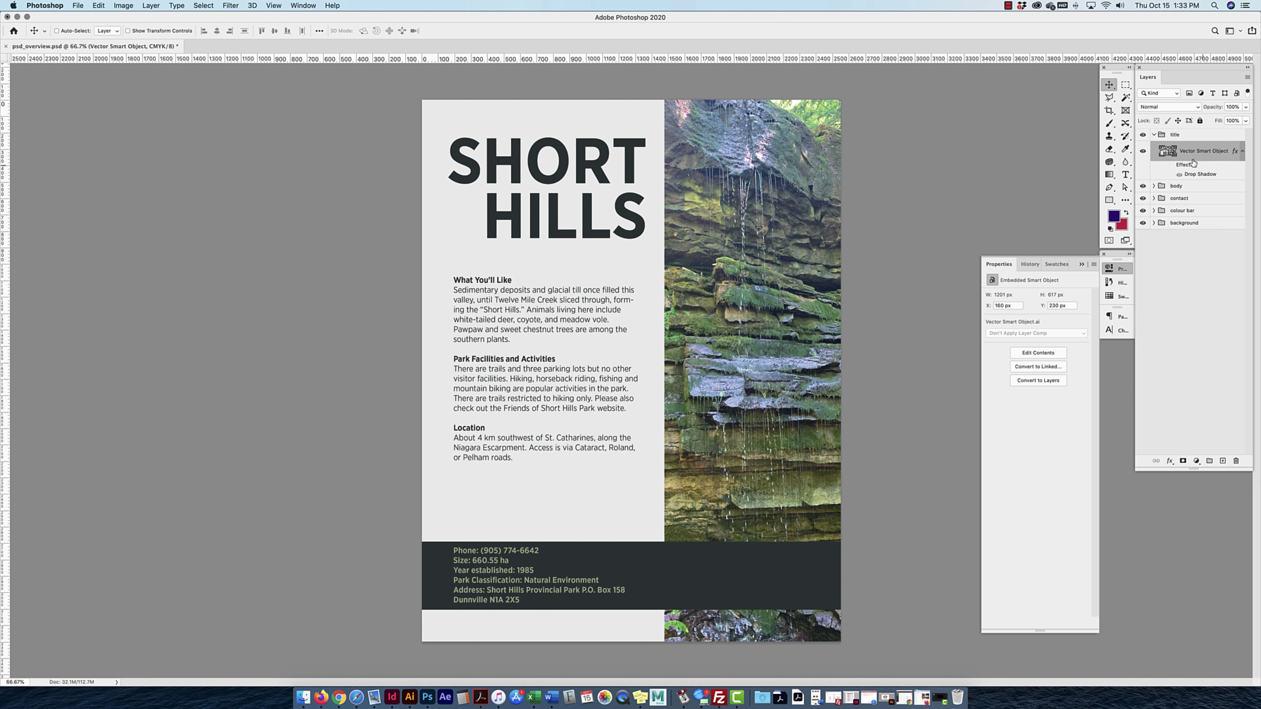
{"action": "left_click_drag", "start_coordinate": [1194, 157], "coordinate": [1223, 461]}
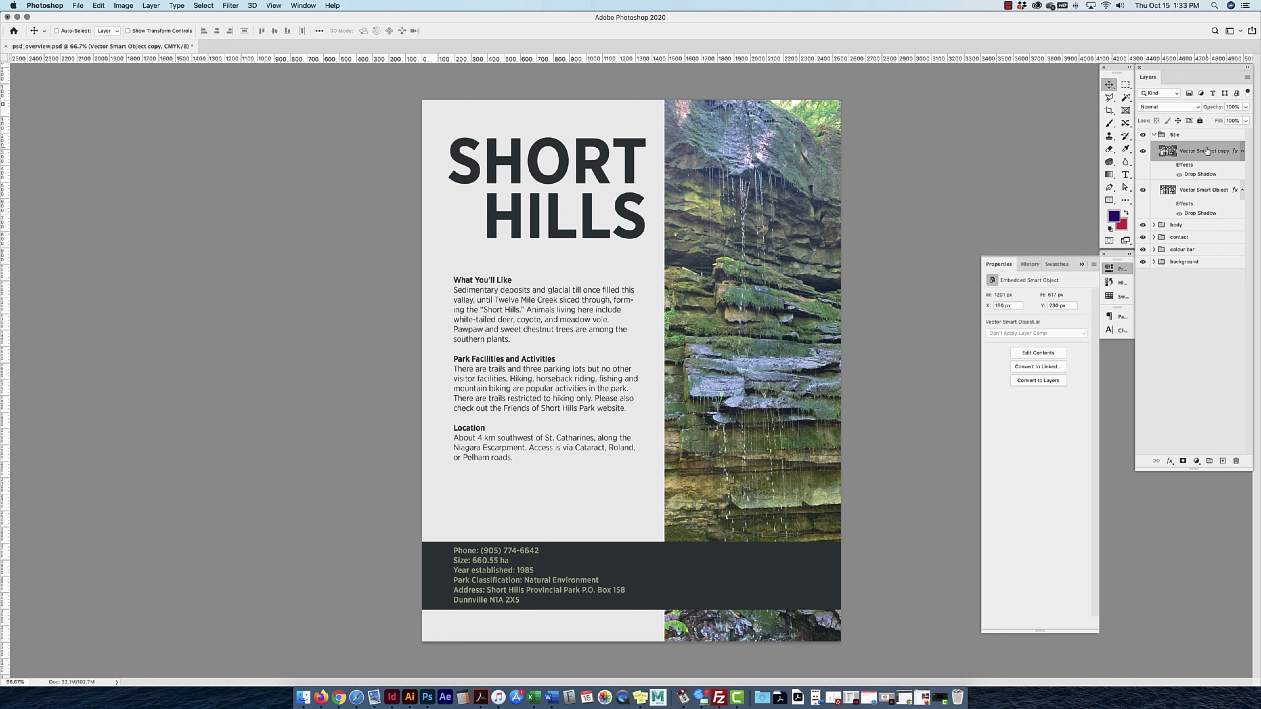
{"action": "left_click_drag", "start_coordinate": [1208, 150], "coordinate": [1236, 461]}
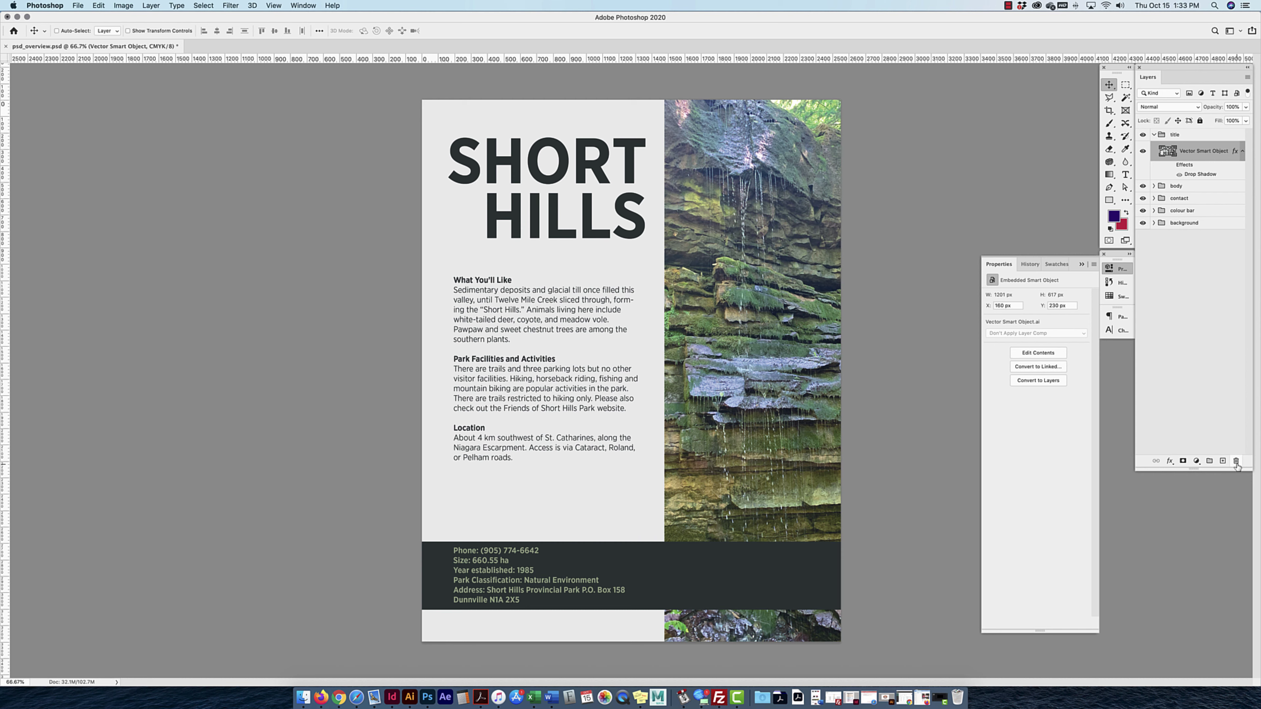
{"action": "left_click", "coordinate": [1246, 77]}
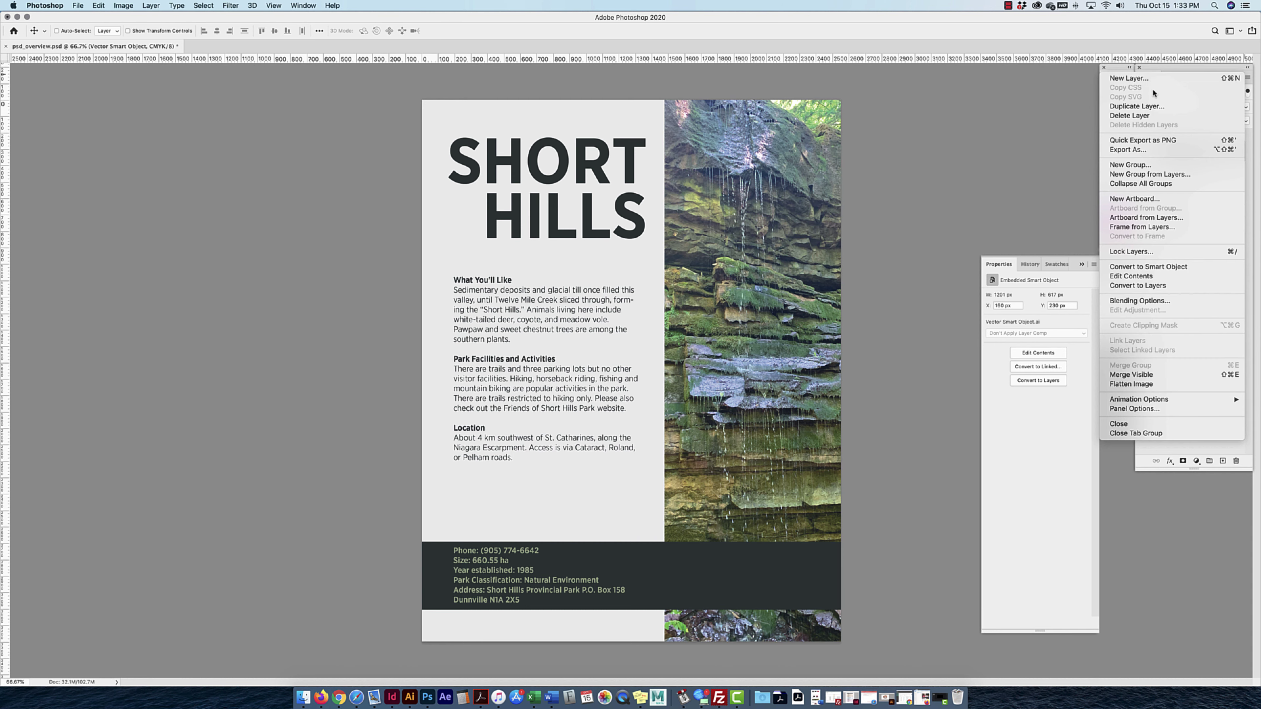
{"action": "left_click", "coordinate": [1061, 160]}
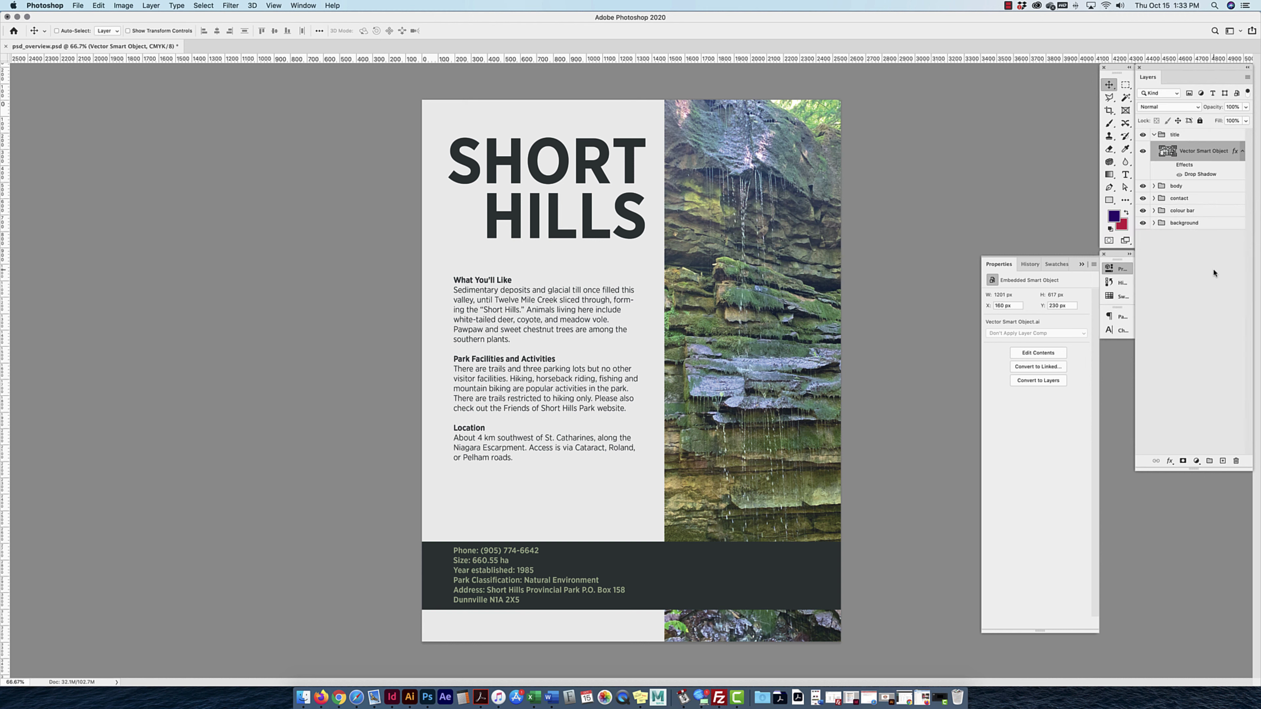
Collapse the title group and check the layers inside the background group, leaving it collapsed.
{"action": "left_click", "coordinate": [1154, 138]}
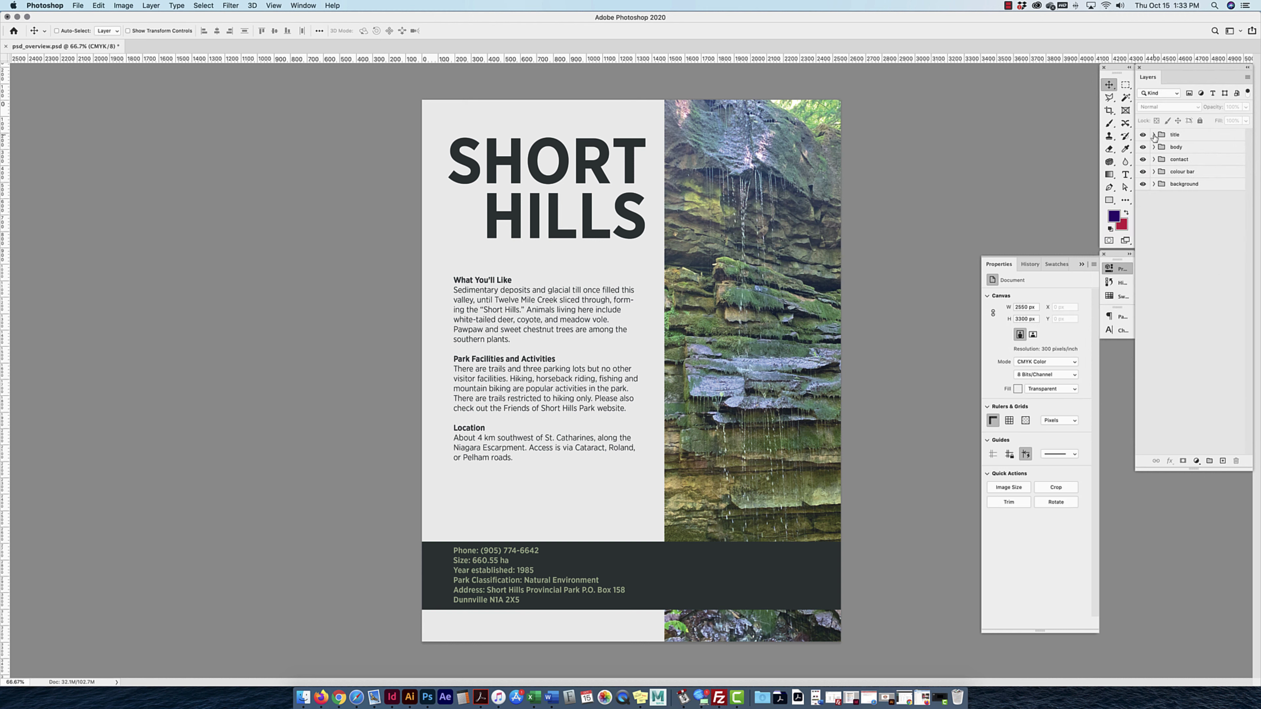
{"action": "left_click", "coordinate": [1152, 185]}
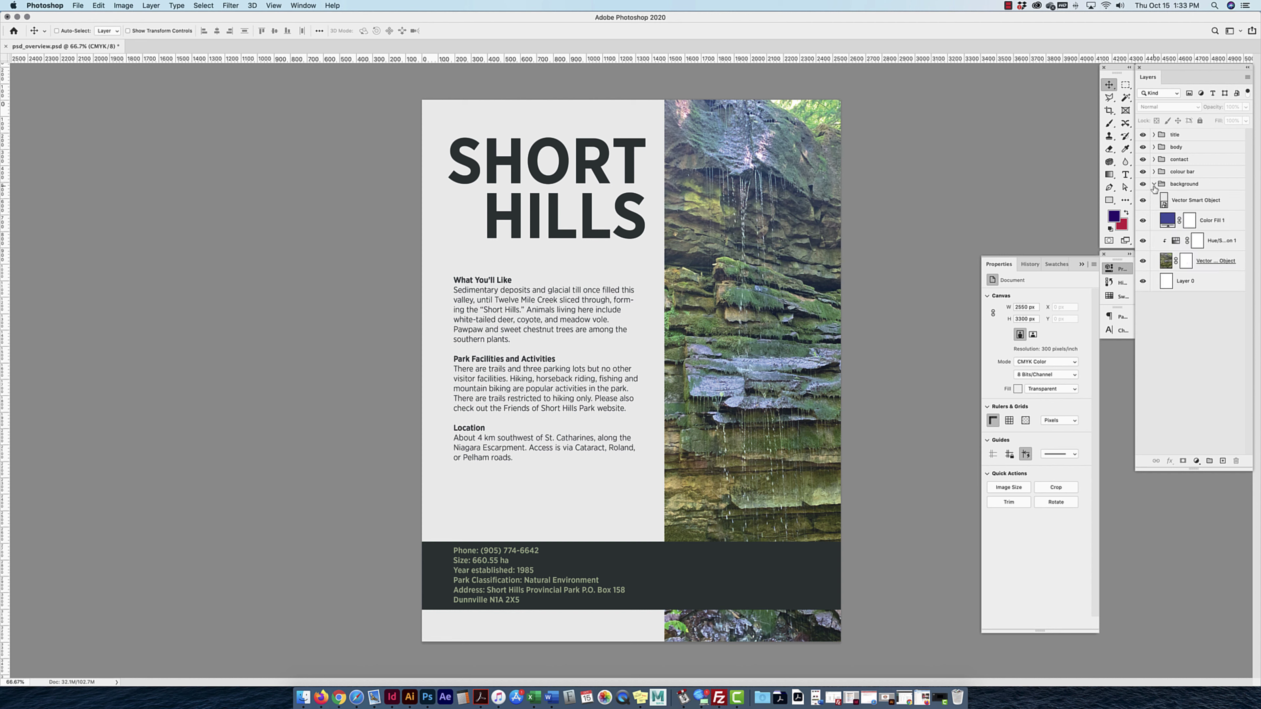
{"action": "left_click", "coordinate": [1155, 188]}
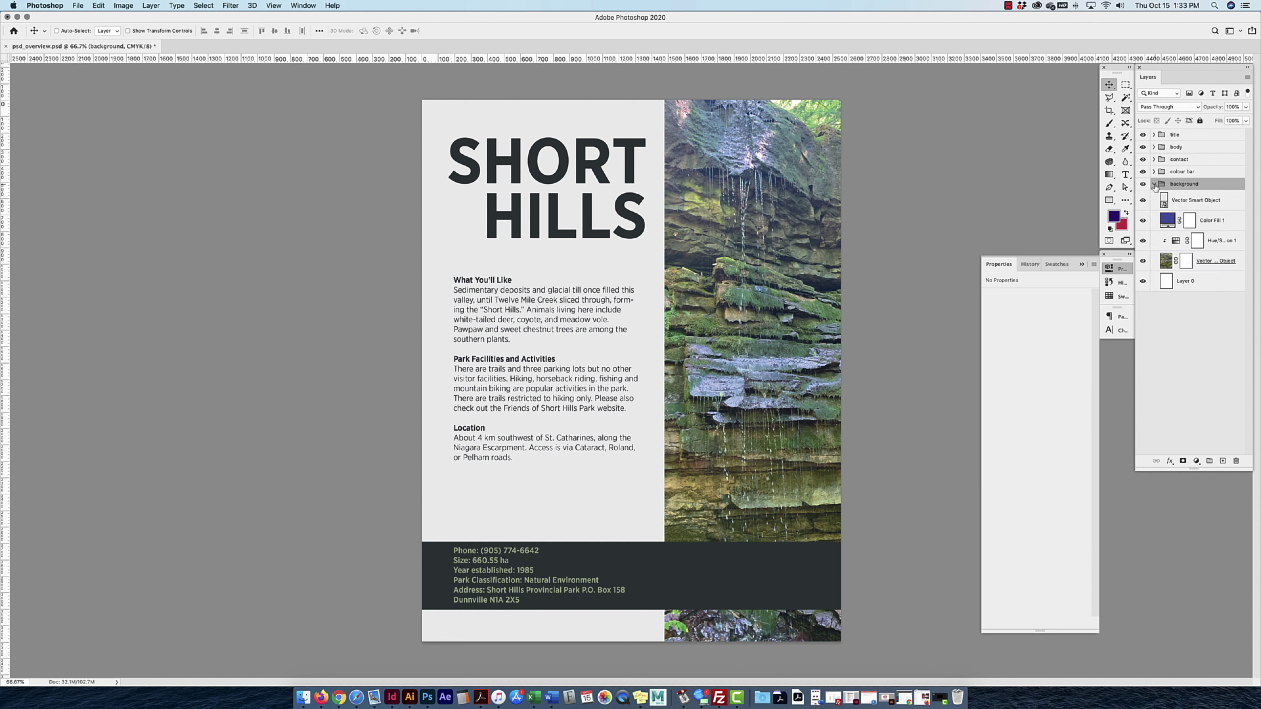
{"action": "left_click", "coordinate": [1155, 186]}
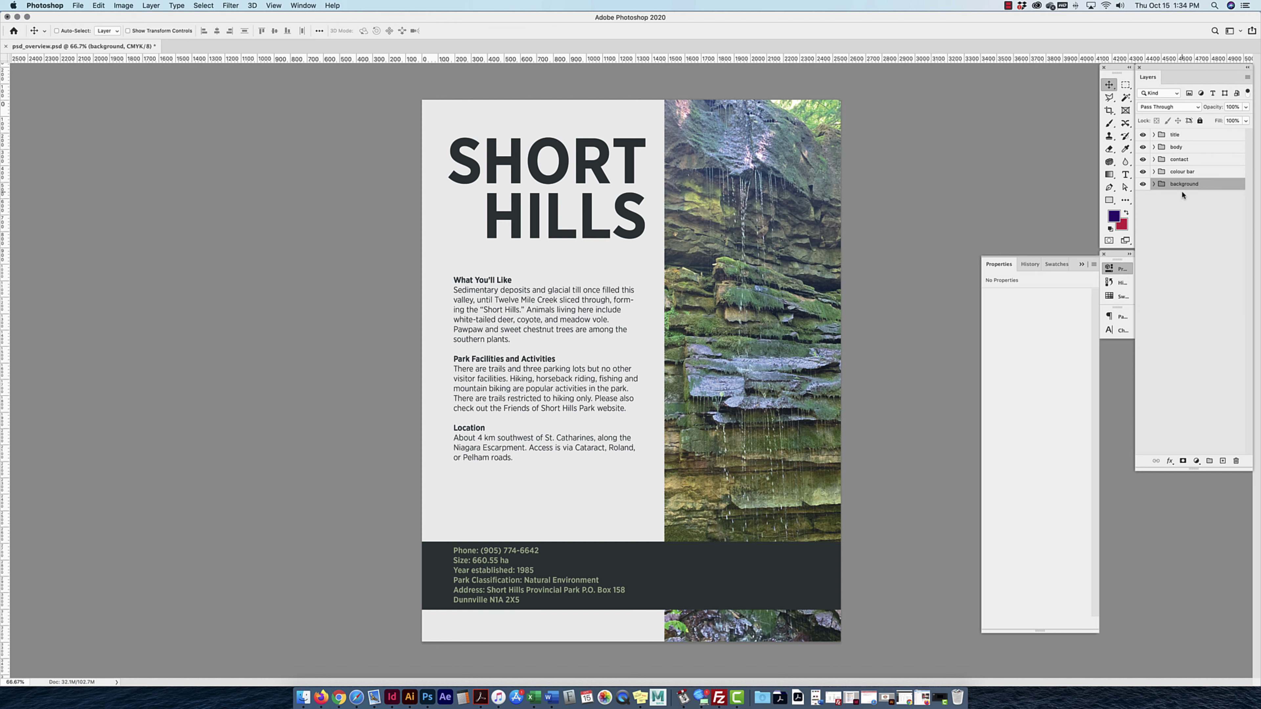
{"action": "left_click", "coordinate": [1196, 136]}
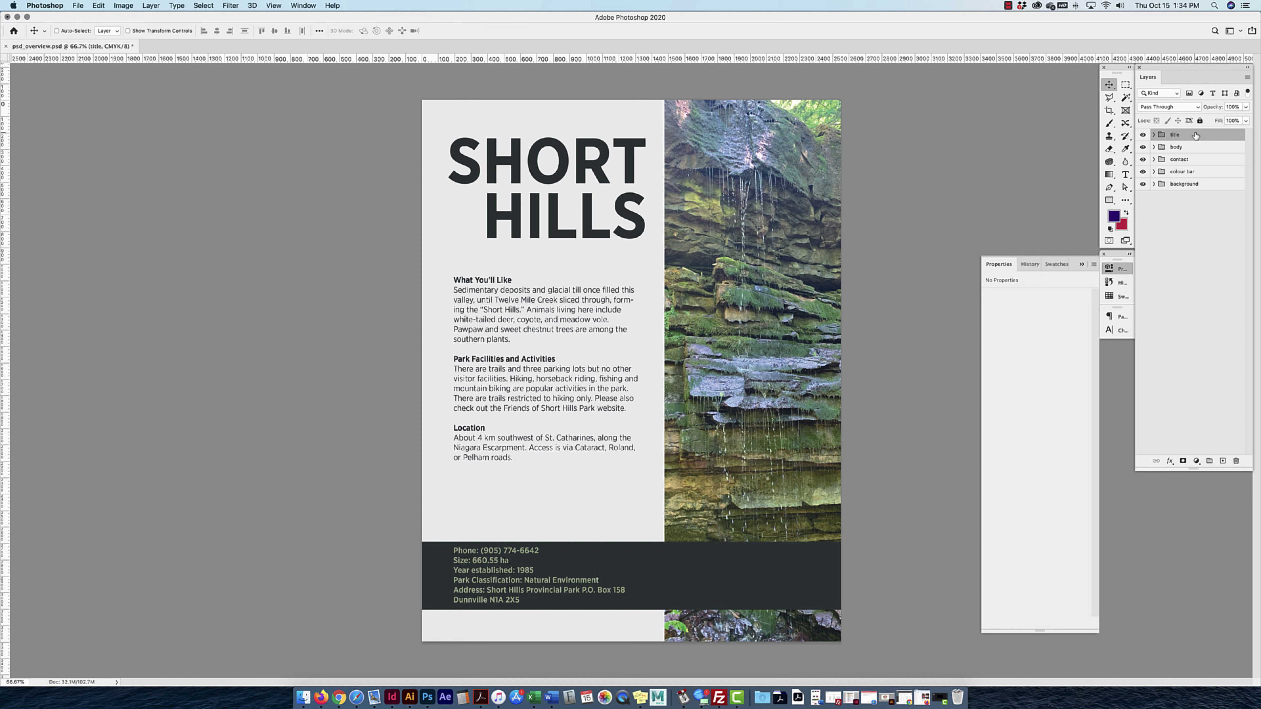
{"action": "left_click_drag", "start_coordinate": [1205, 188], "coordinate": [1202, 146]}
{"action": "double_click", "coordinate": [1175, 135]}
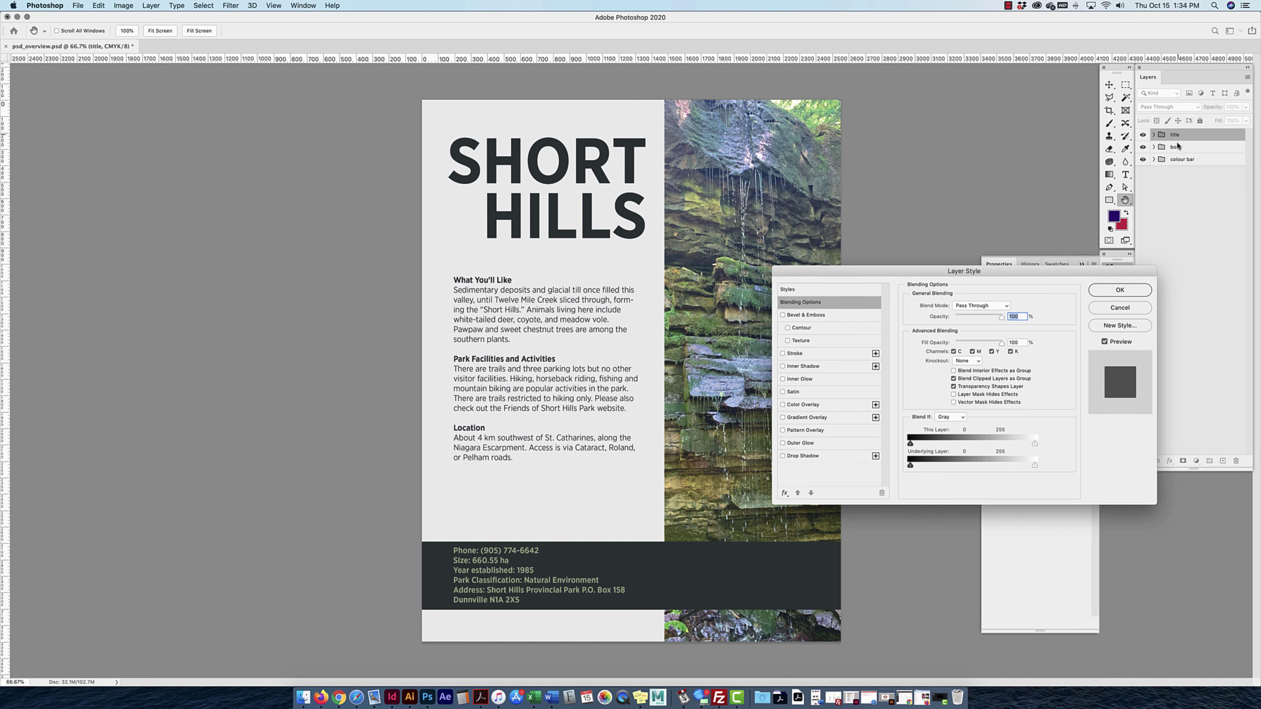
{"action": "left_click", "coordinate": [1124, 309]}
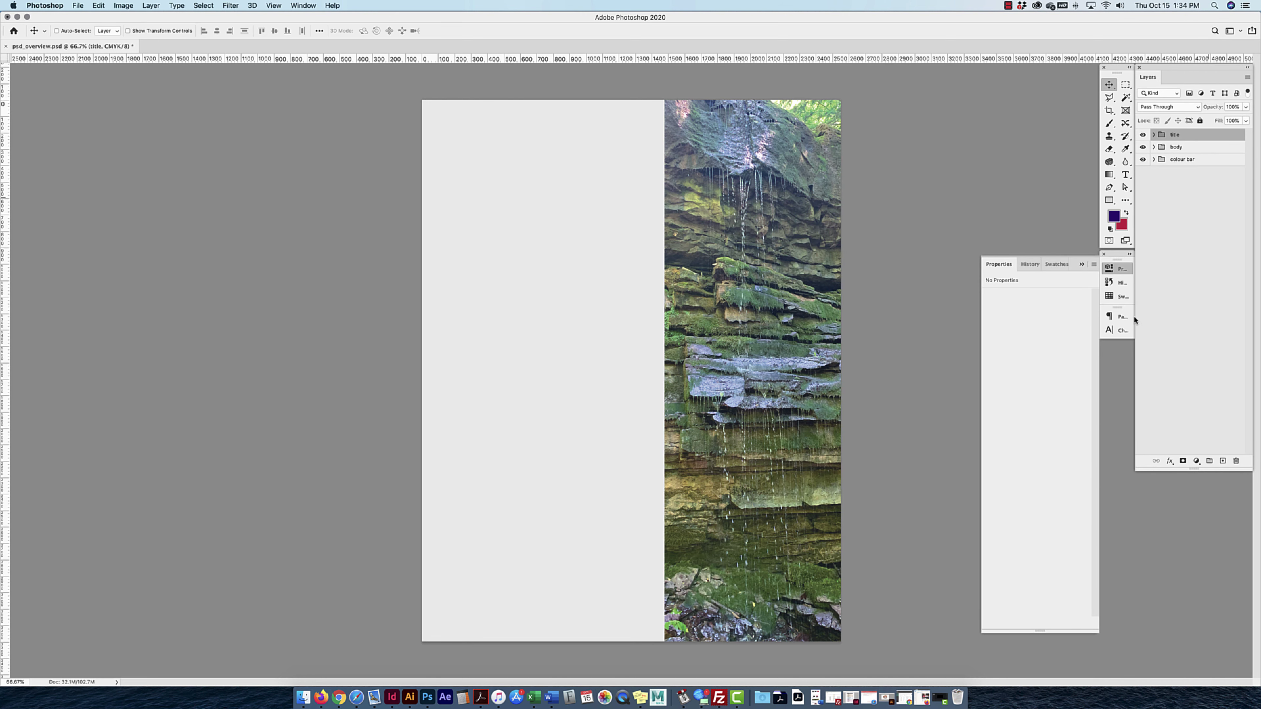
{"action": "left_click", "coordinate": [1207, 198]}
{"action": "key", "text": "super+z"}
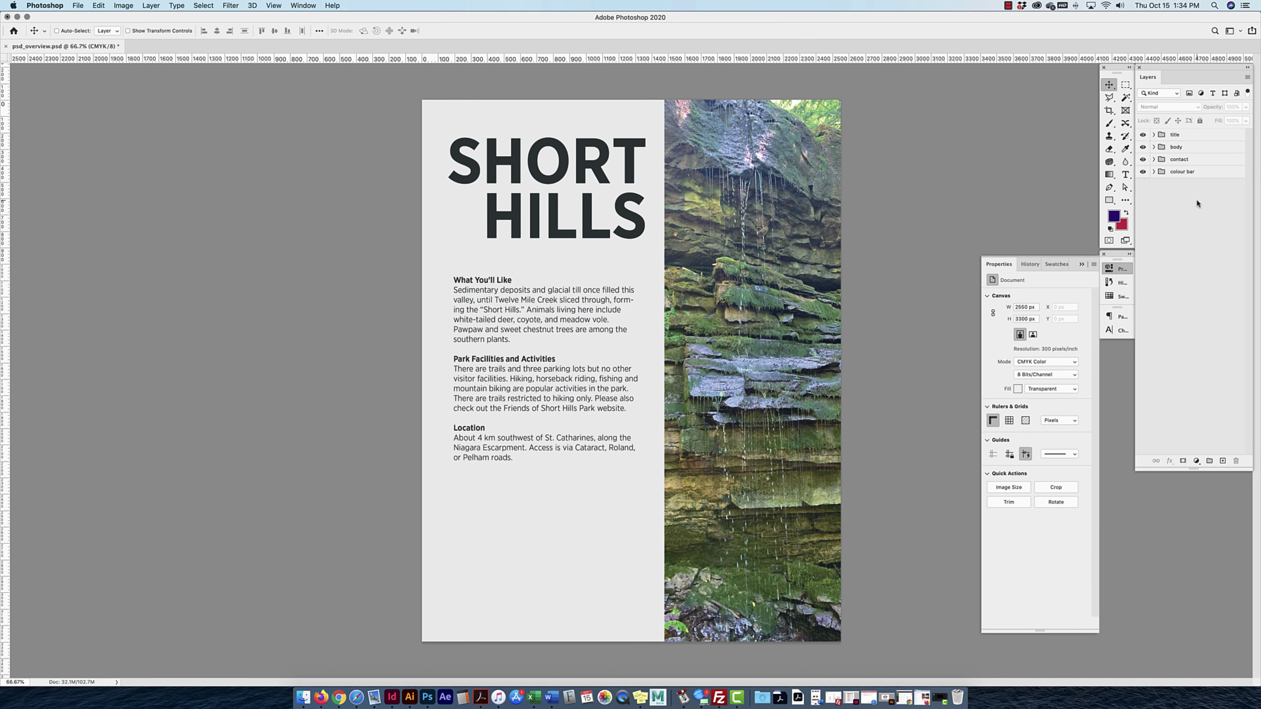
{"action": "key", "text": "super+z"}
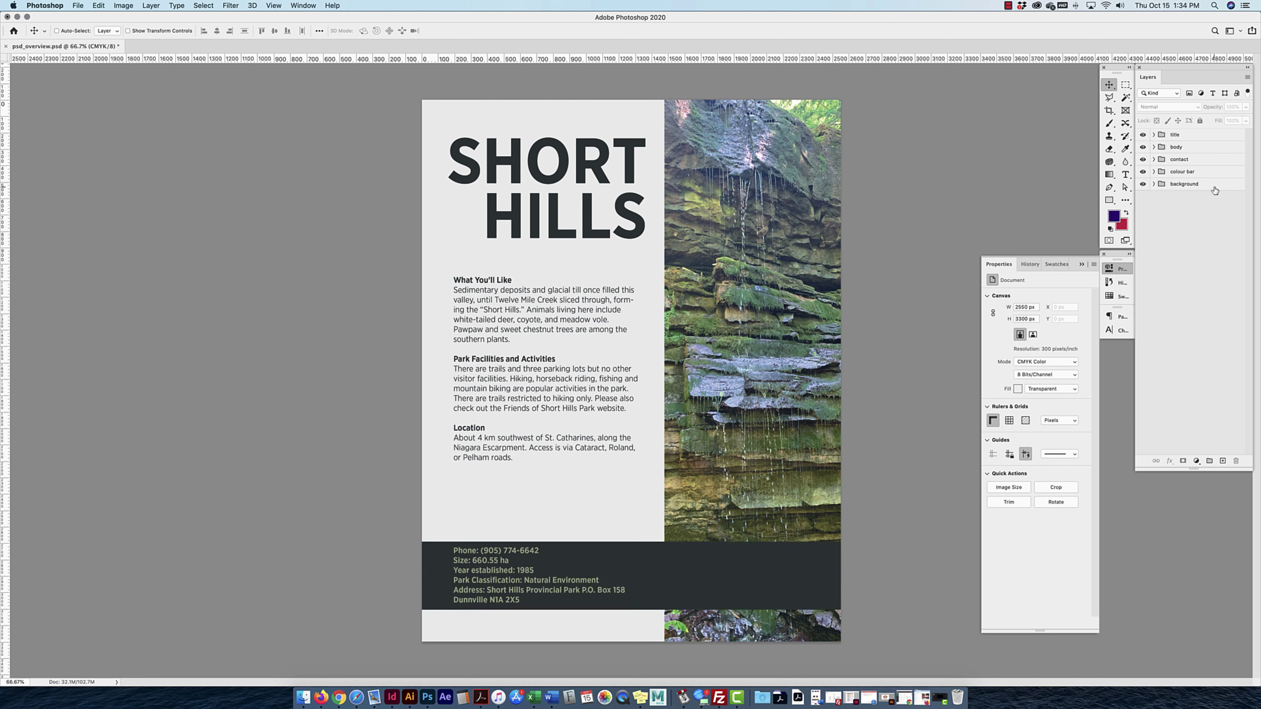
Move the background group to the top of the layer stack and return it to the bottom.
{"action": "left_click", "coordinate": [1211, 185]}
{"action": "left_click_drag", "start_coordinate": [1204, 187], "coordinate": [1198, 132]}
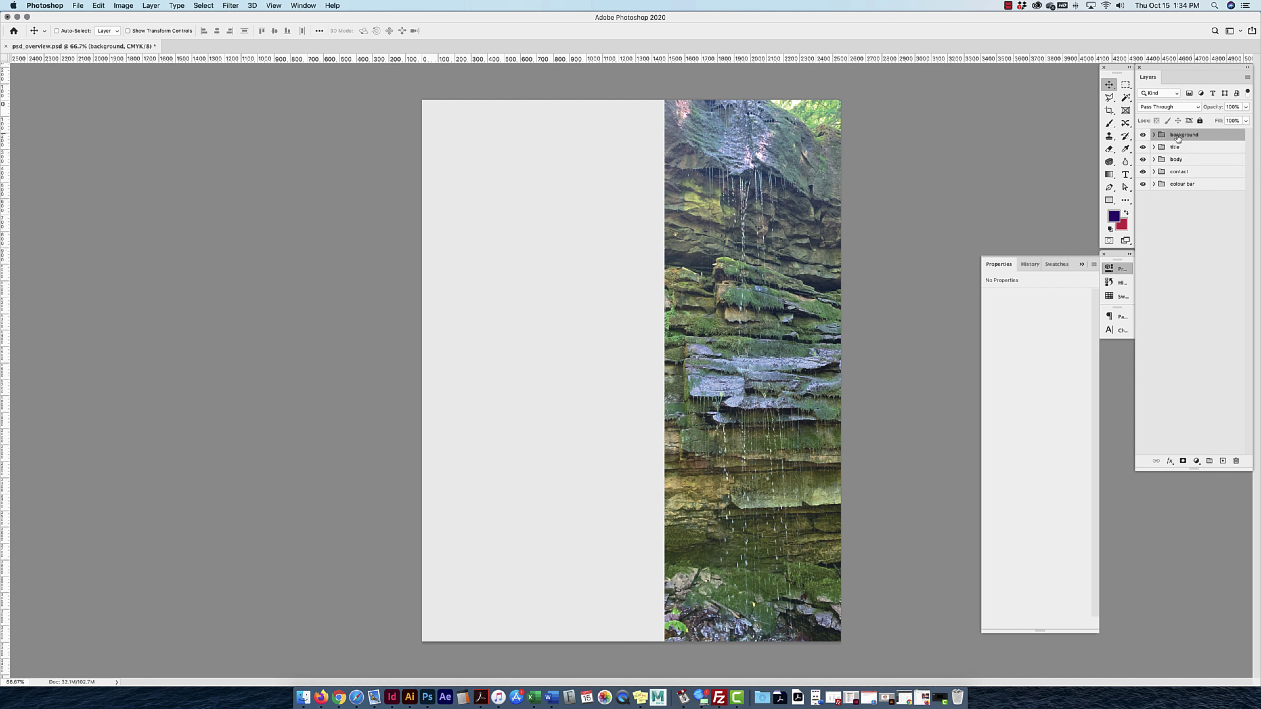
{"action": "left_click", "coordinate": [1154, 134]}
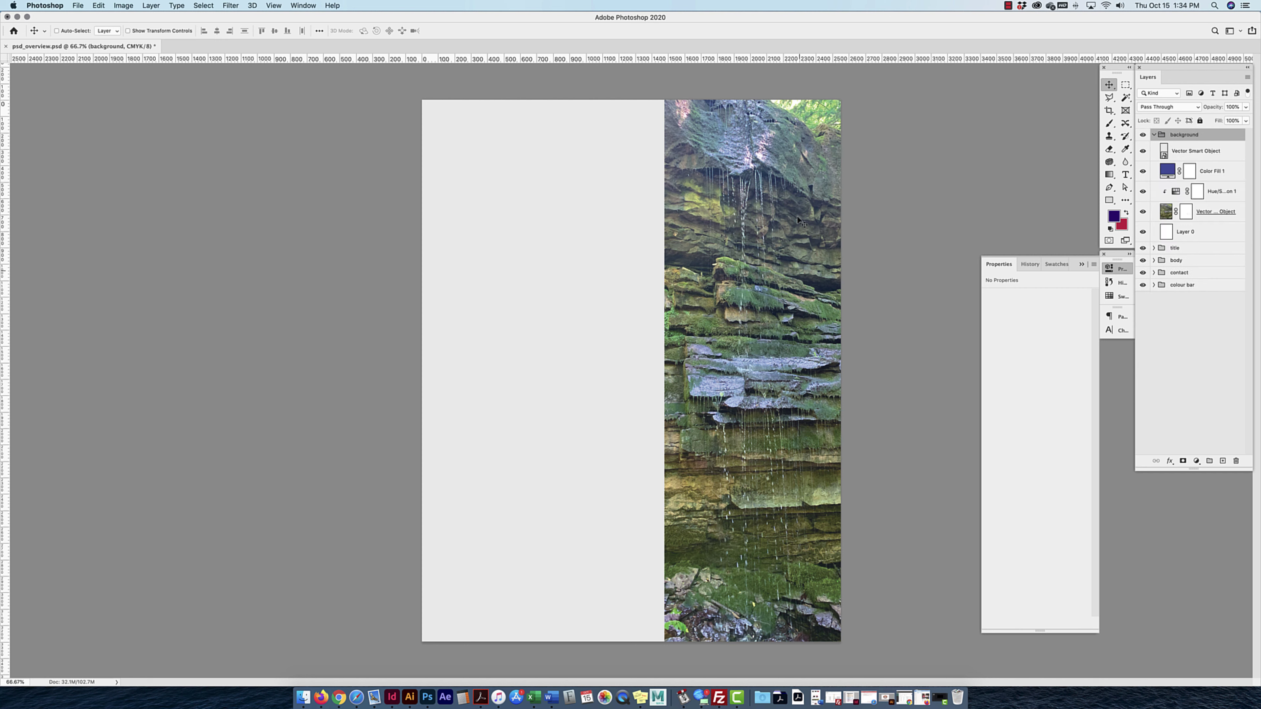
{"action": "left_click", "coordinate": [1154, 135]}
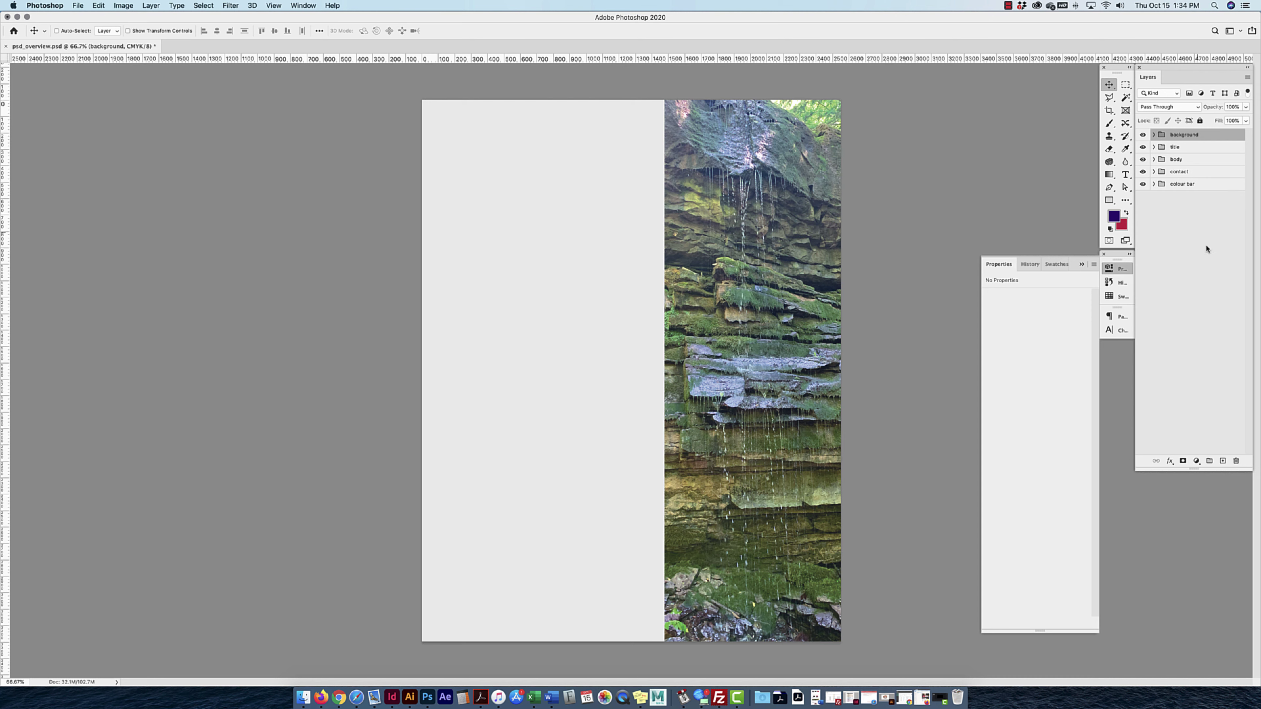
{"action": "left_click_drag", "start_coordinate": [1193, 142], "coordinate": [1195, 193]}
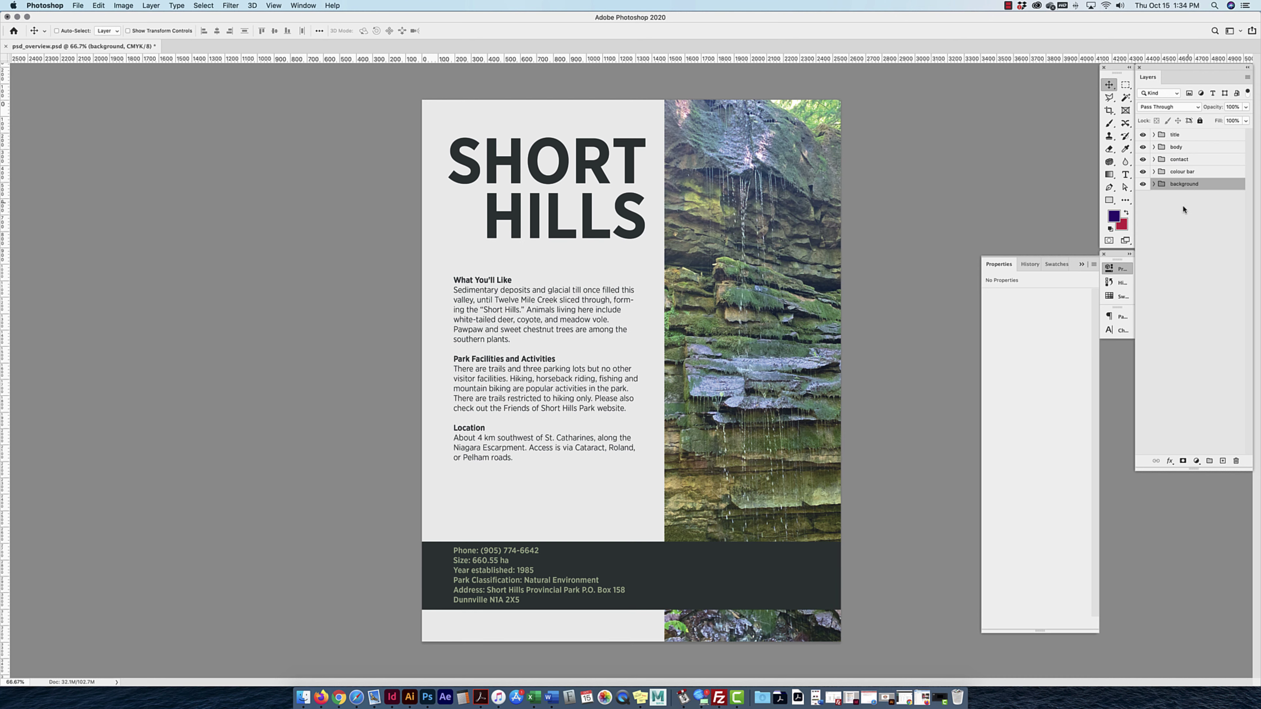
Bring the masked waterfall photo layer to the front of the background group.
{"action": "left_click", "coordinate": [1154, 184]}
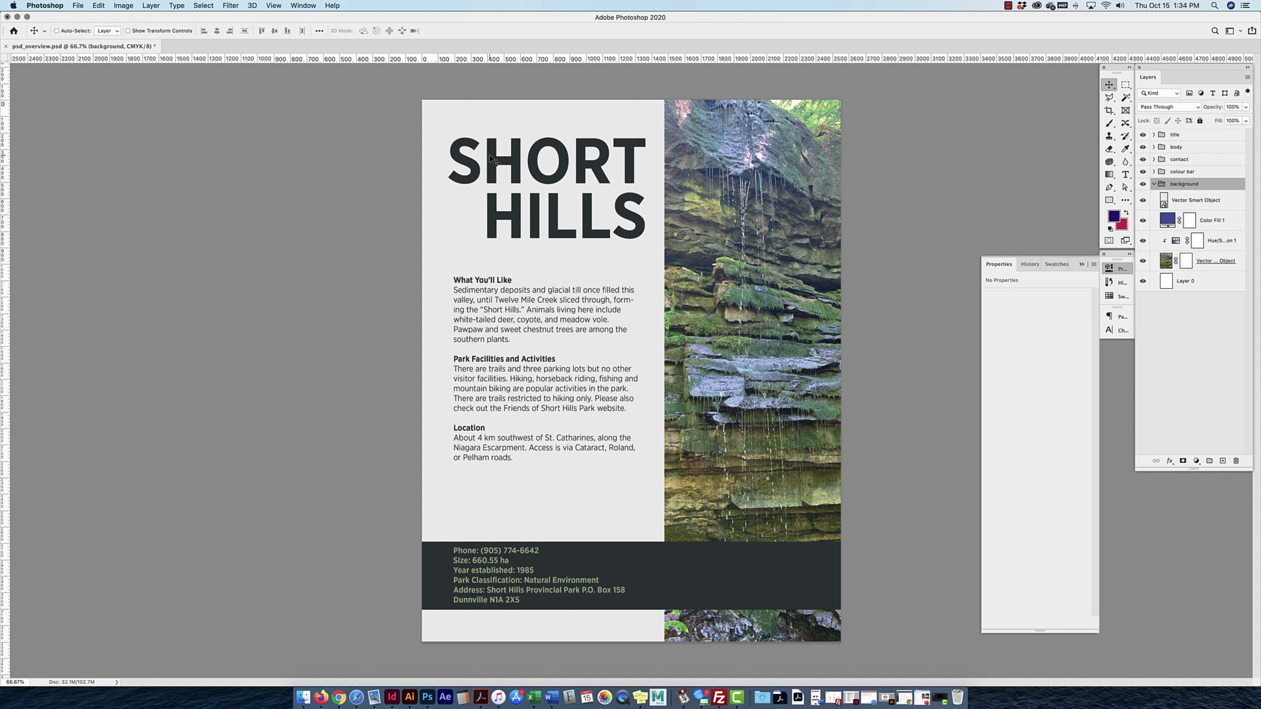
{"action": "left_click", "coordinate": [151, 5]}
{"action": "mouse_move", "coordinate": [216, 282]}
{"action": "left_click", "coordinate": [1212, 263]}
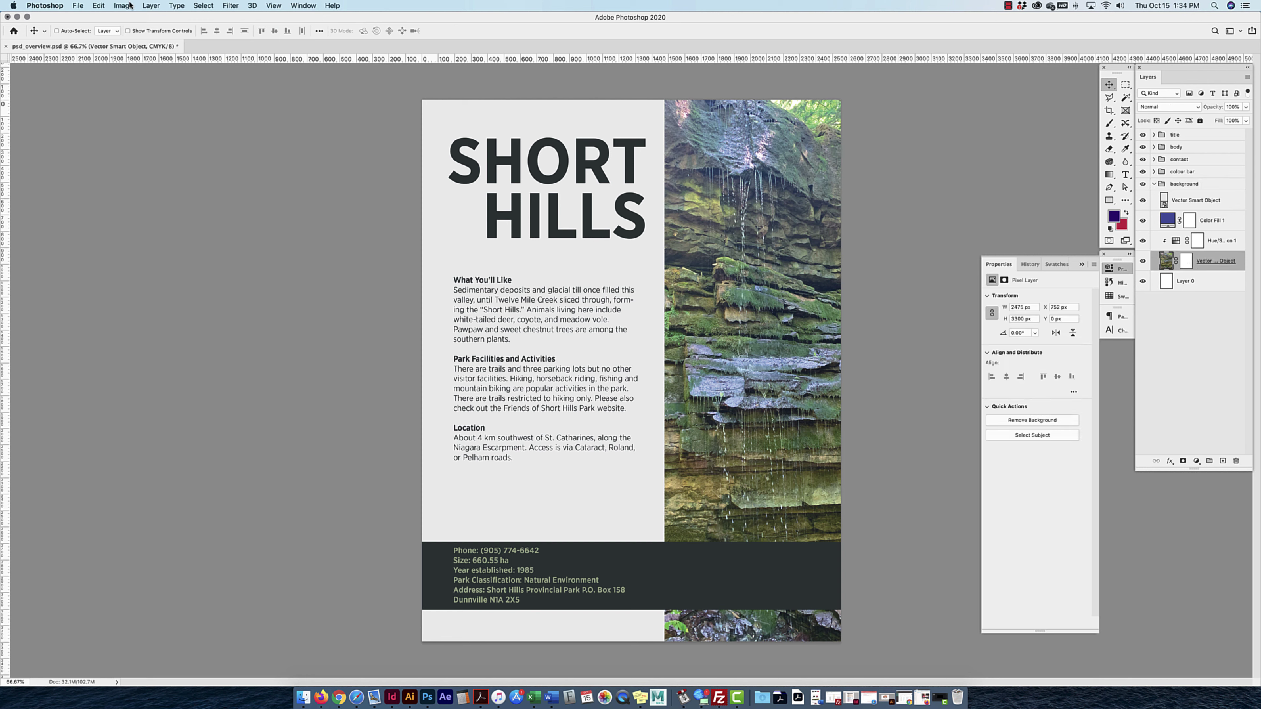
{"action": "left_click", "coordinate": [151, 5]}
{"action": "mouse_move", "coordinate": [268, 279]}
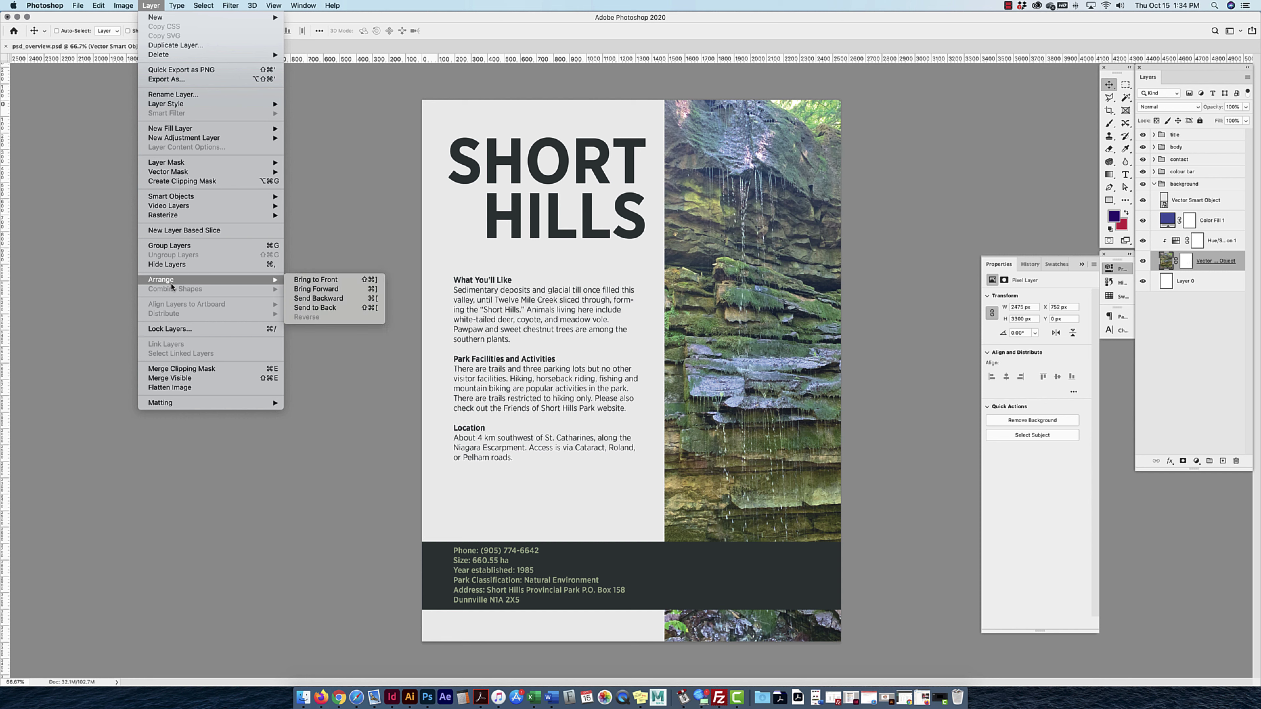
{"action": "left_click", "coordinate": [308, 281]}
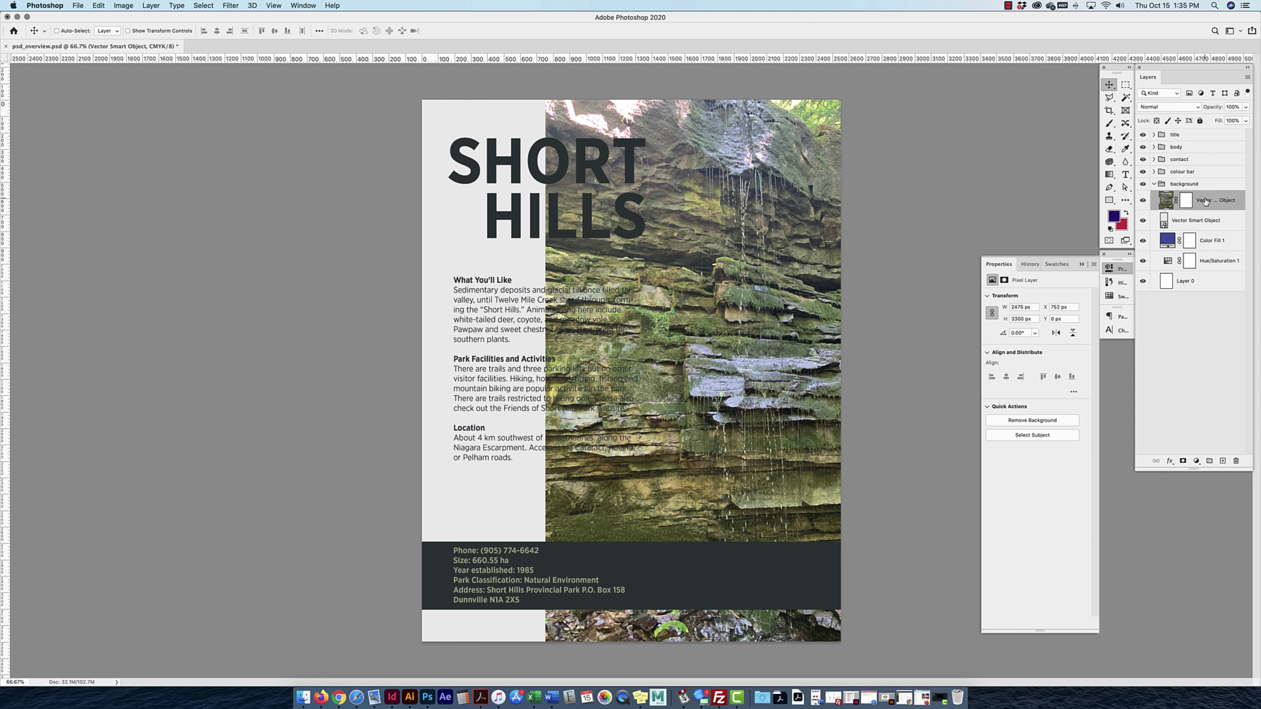
Return the photo layer to just above Layer 0 and clip Hue/Saturation 1 and Color Fill 1 to it.
{"action": "left_click_drag", "start_coordinate": [1213, 205], "coordinate": [1210, 274]}
{"action": "left_click", "coordinate": [1207, 230], "text": "alt"}
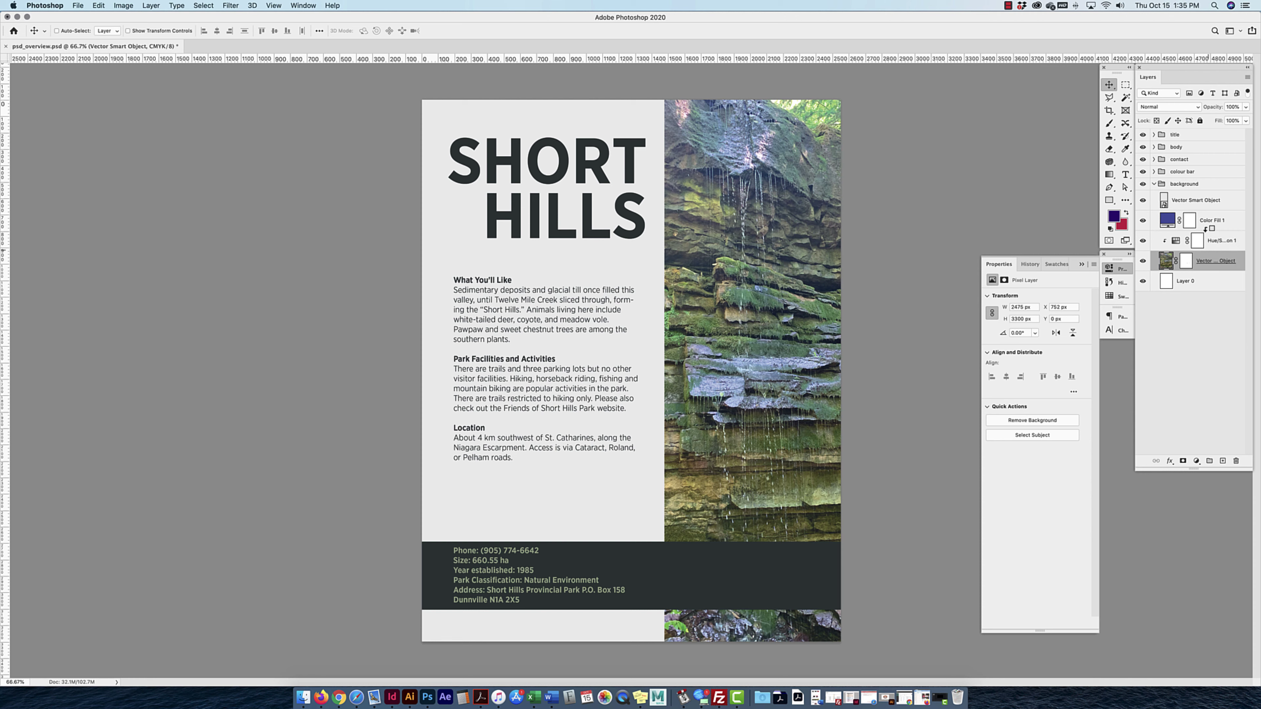
{"action": "left_click", "coordinate": [1207, 230], "text": "alt"}
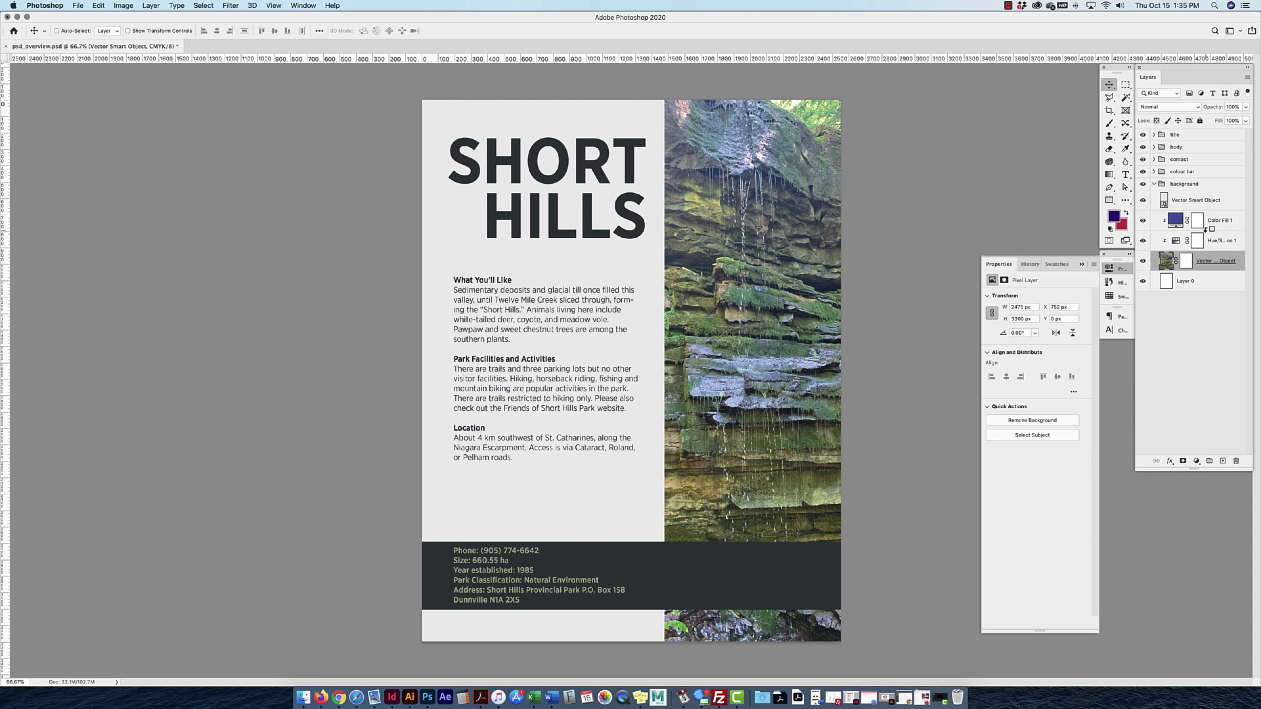
{"action": "left_click", "coordinate": [1155, 184]}
Move the dark Rectangle 1 bar from the colour bar group up over the Park Facilities and Activities text.
{"action": "left_click", "coordinate": [1152, 173]}
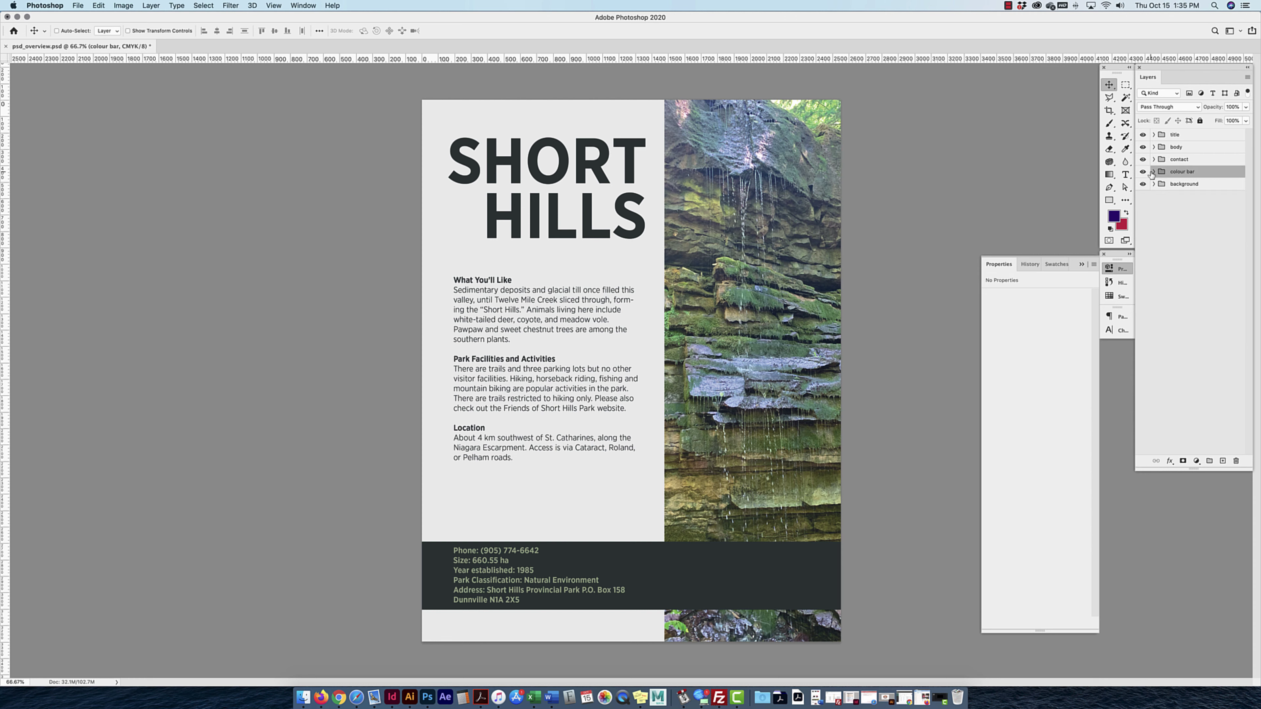
{"action": "left_click", "coordinate": [1152, 172]}
{"action": "left_click", "coordinate": [1196, 190]}
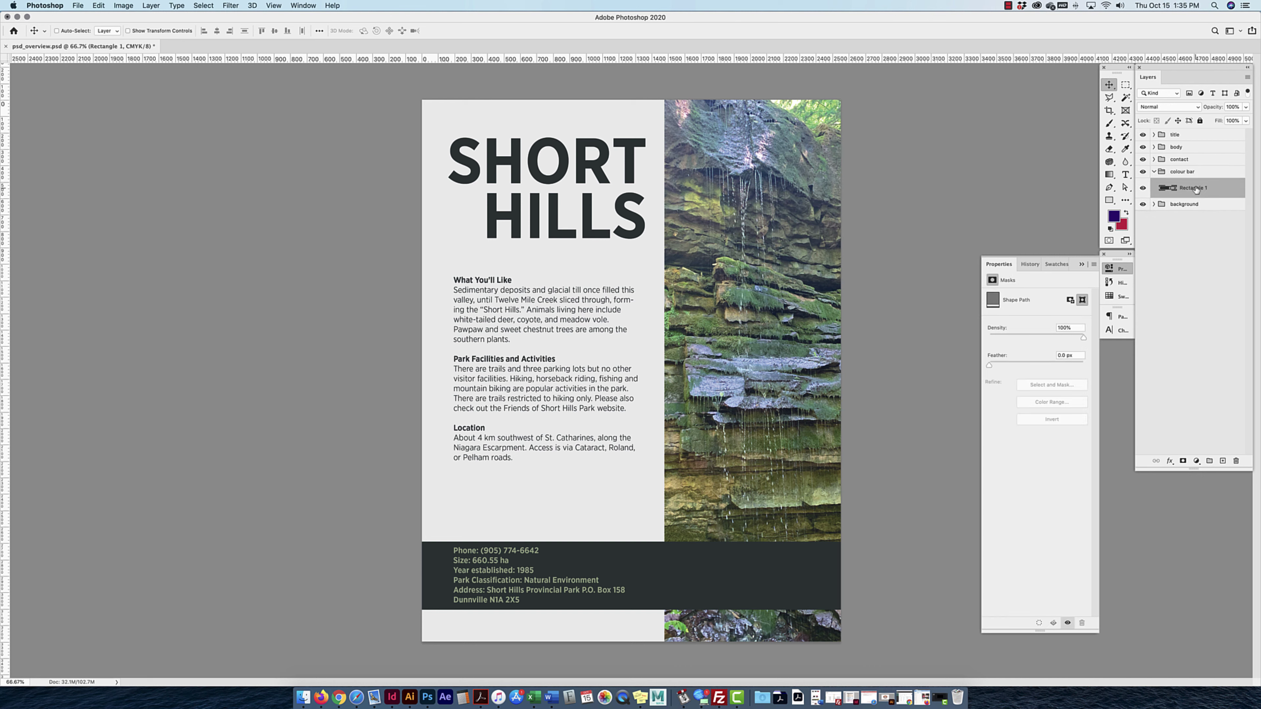
{"action": "left_click_drag", "start_coordinate": [674, 491], "coordinate": [667, 386]}
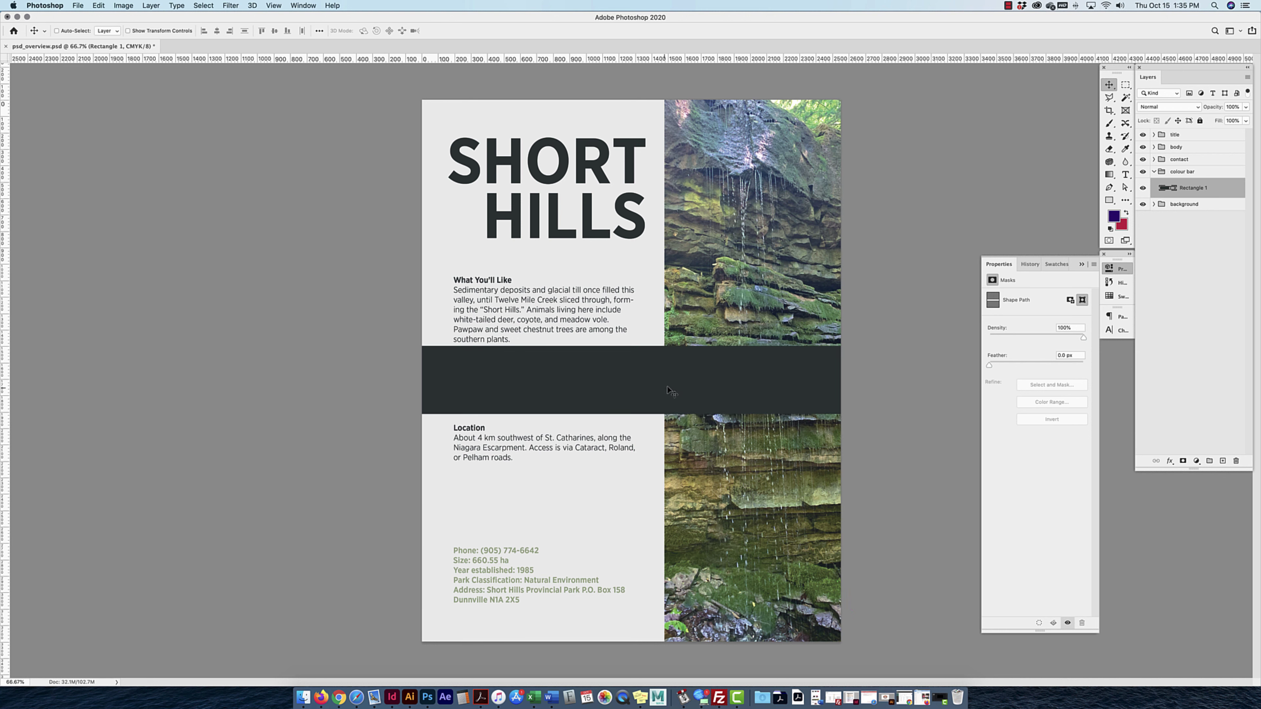
Move the colour bar group above the body group, and send it back two levels to below the contact group.
{"action": "left_click", "coordinate": [1154, 171]}
{"action": "left_click_drag", "start_coordinate": [1201, 178], "coordinate": [1198, 145]}
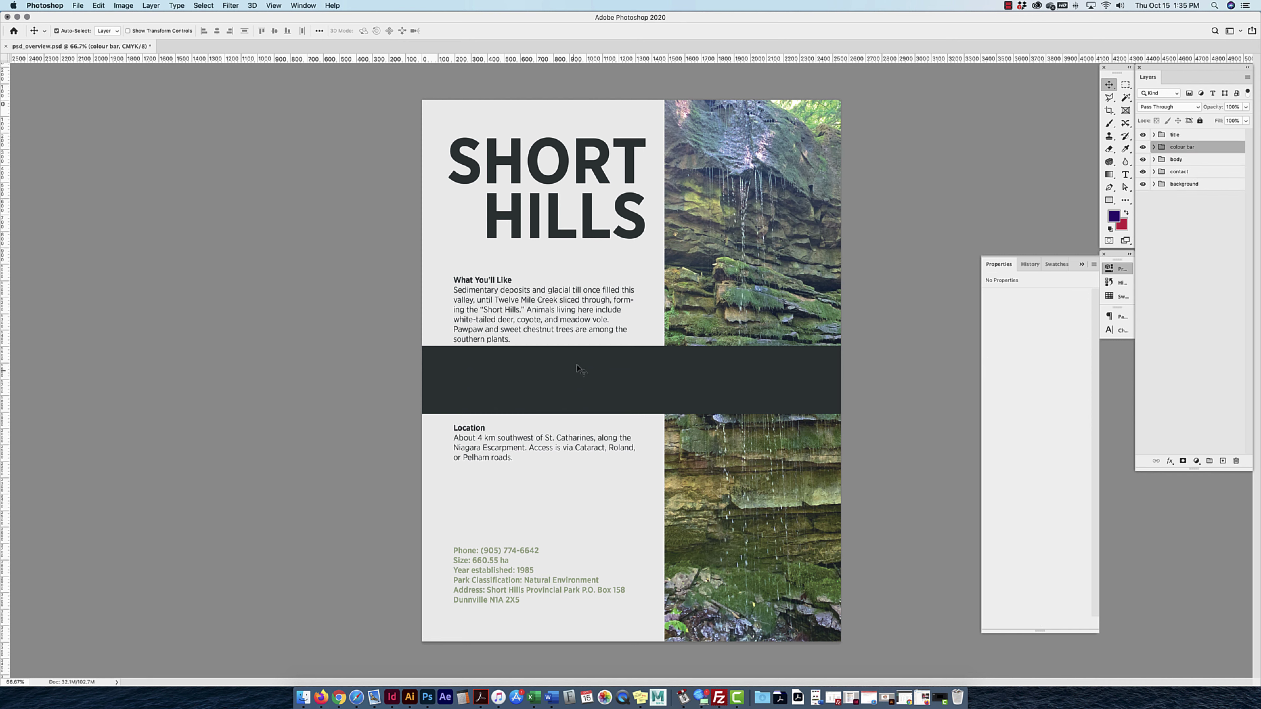
{"action": "key", "text": "super+bracketleft"}
{"action": "key", "text": "super+bracketleft"}
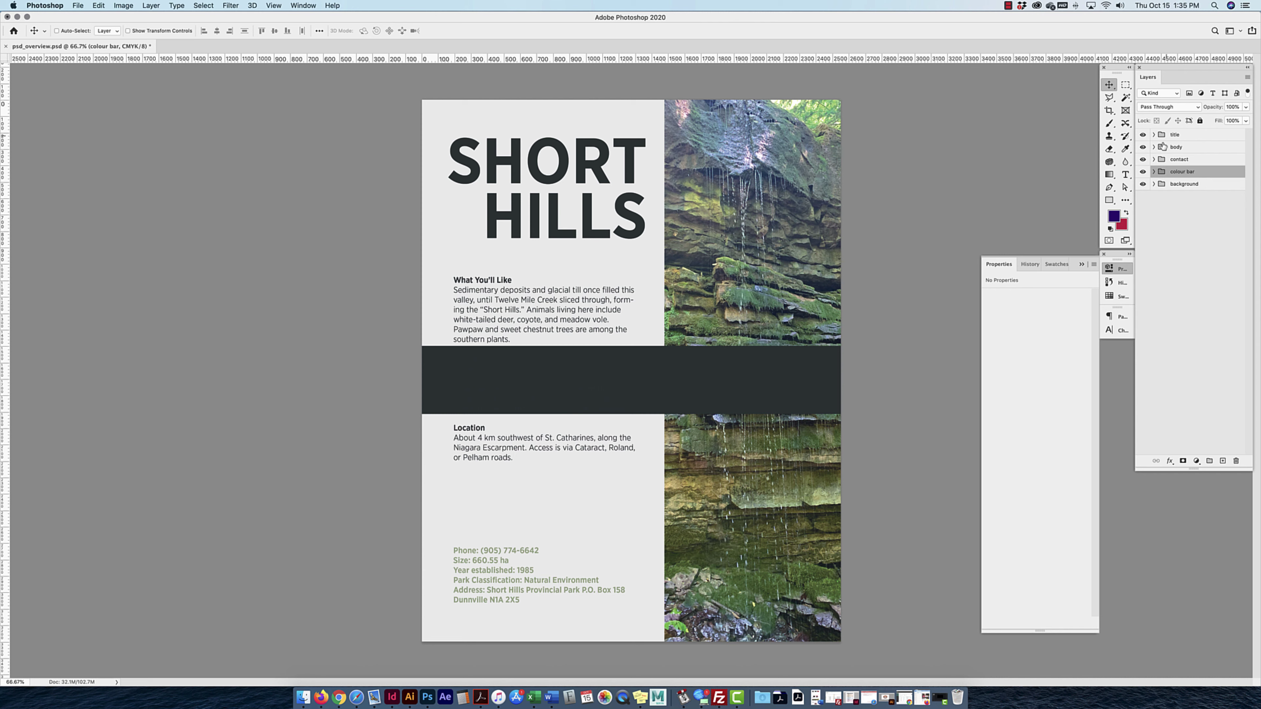
Move the waterfall photo layer out of the background group to below title, and return it to just above Layer 0.
{"action": "left_click", "coordinate": [745, 269], "text": "super"}
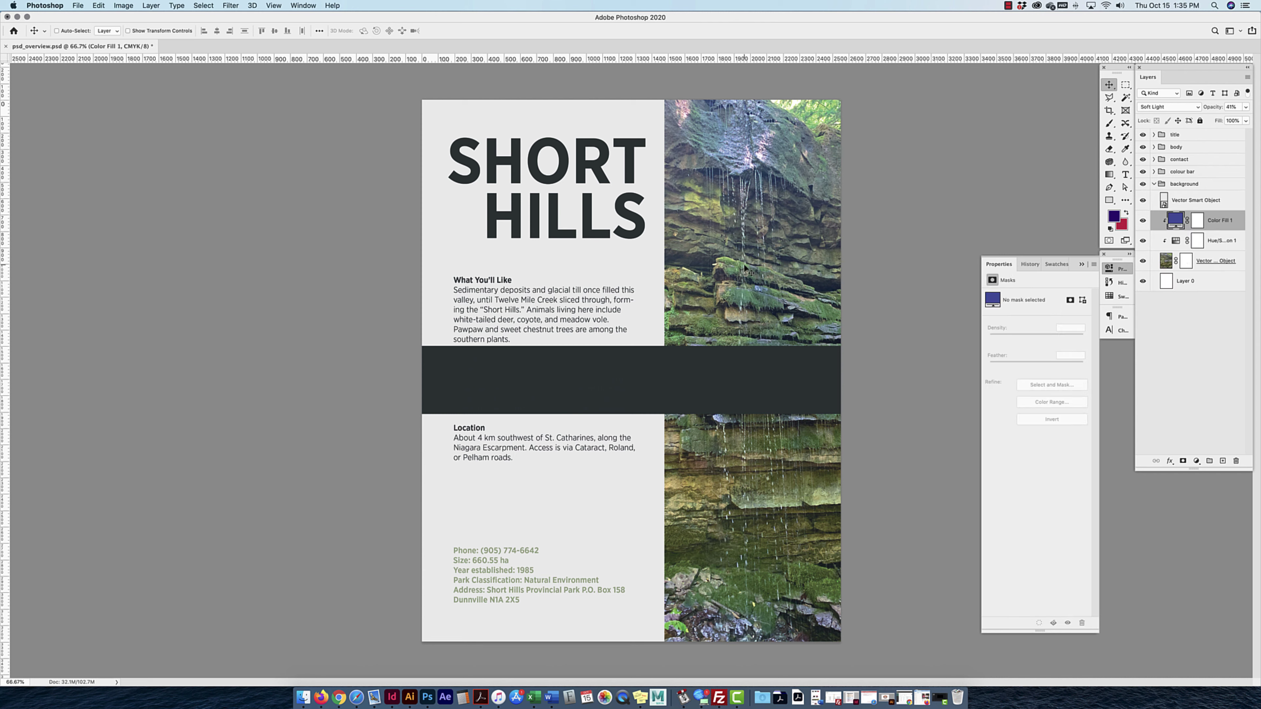
{"action": "left_click_drag", "start_coordinate": [1221, 267], "coordinate": [1199, 142]}
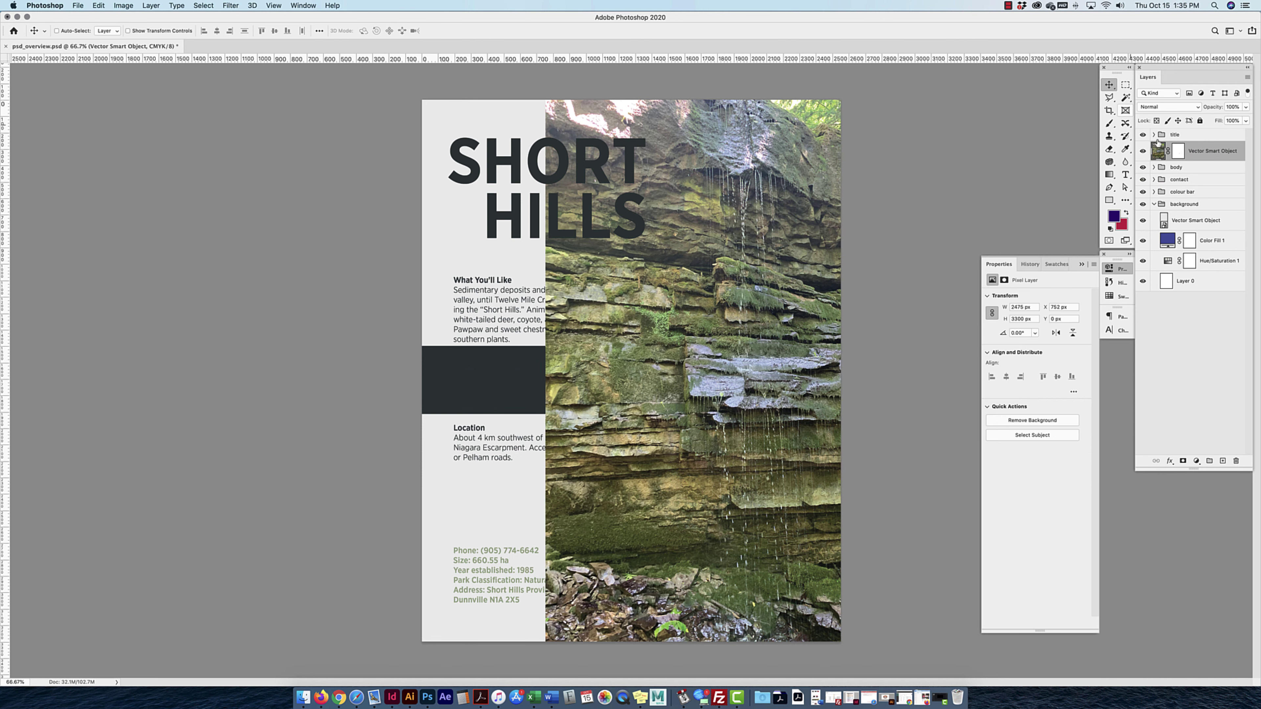
{"action": "left_click_drag", "start_coordinate": [1208, 155], "coordinate": [1197, 271]}
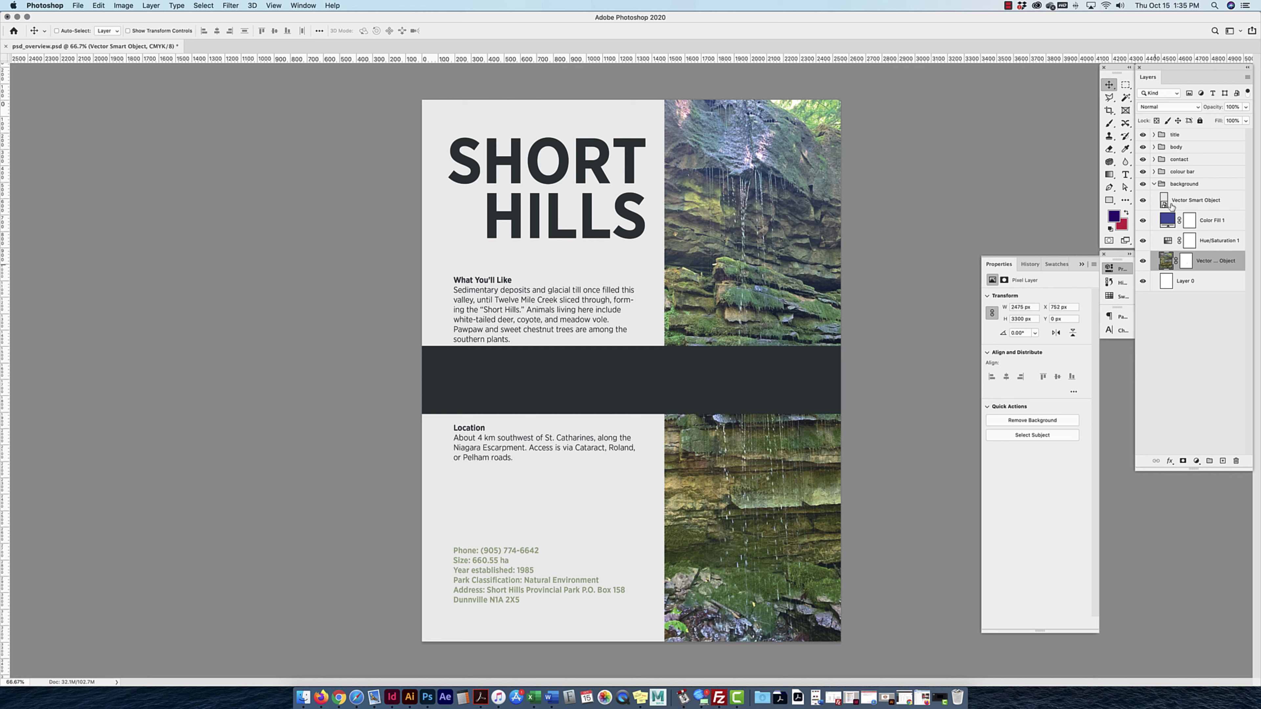
{"action": "left_click", "coordinate": [1193, 206]}
{"action": "left_click", "coordinate": [1154, 184]}
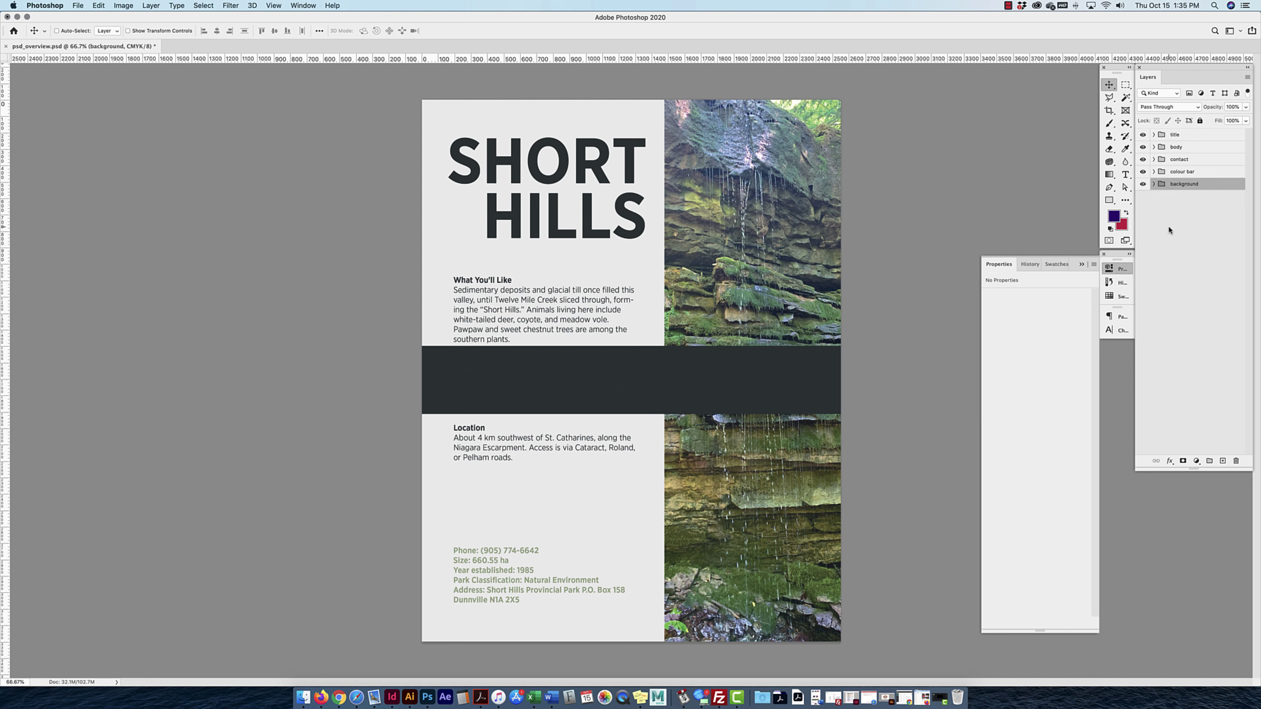
Move the dark Rectangle 1 bar back down behind the contact details near the poster's lower edge.
{"action": "left_click", "coordinate": [1155, 185]}
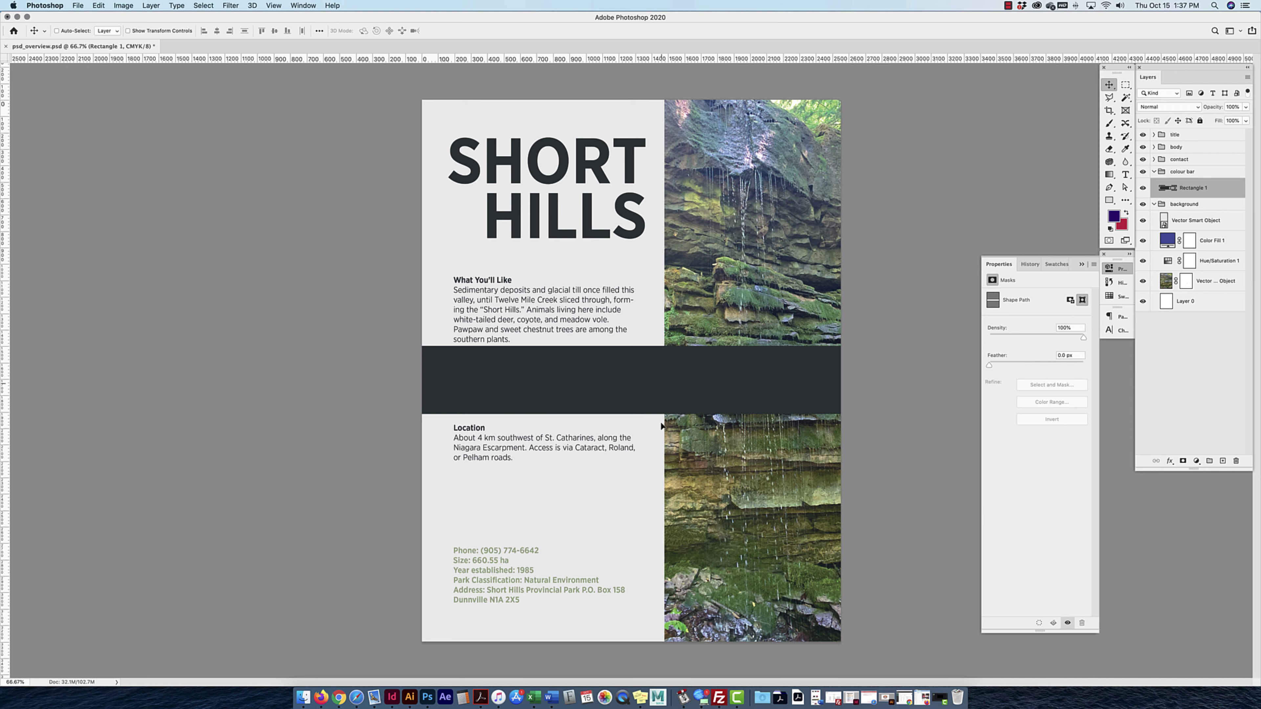
{"action": "left_click_drag", "start_coordinate": [662, 426], "coordinate": [652, 578]}
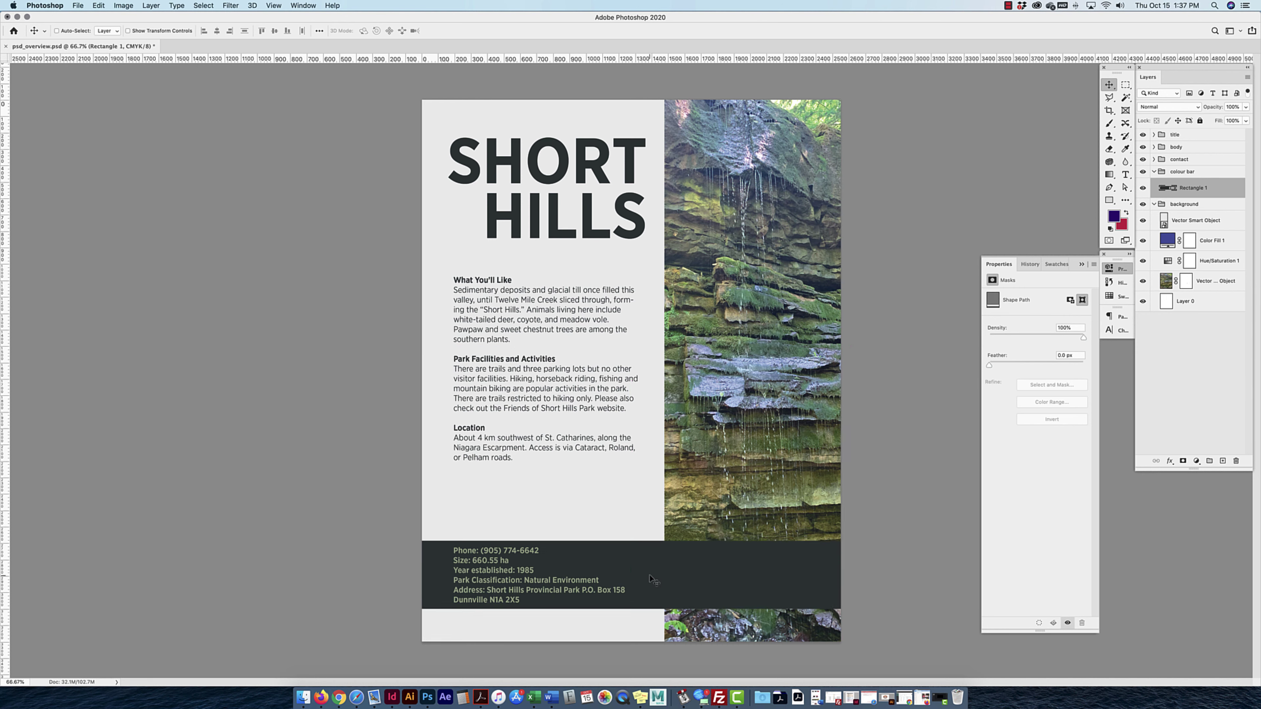
Add a new layer above Rectangle 1 and draw a white square of about 244 px below the Location text.
{"action": "left_click", "coordinate": [1109, 199]}
{"action": "left_click", "coordinate": [1247, 77]}
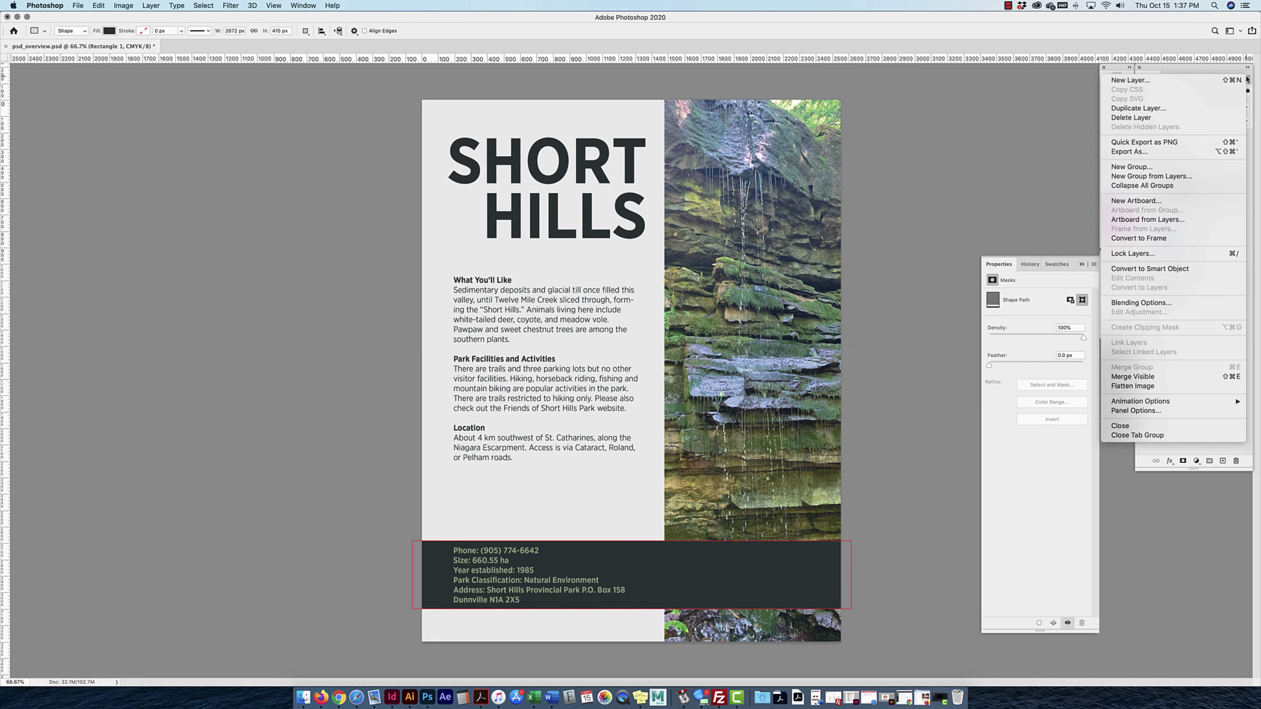
{"action": "left_click", "coordinate": [1137, 80]}
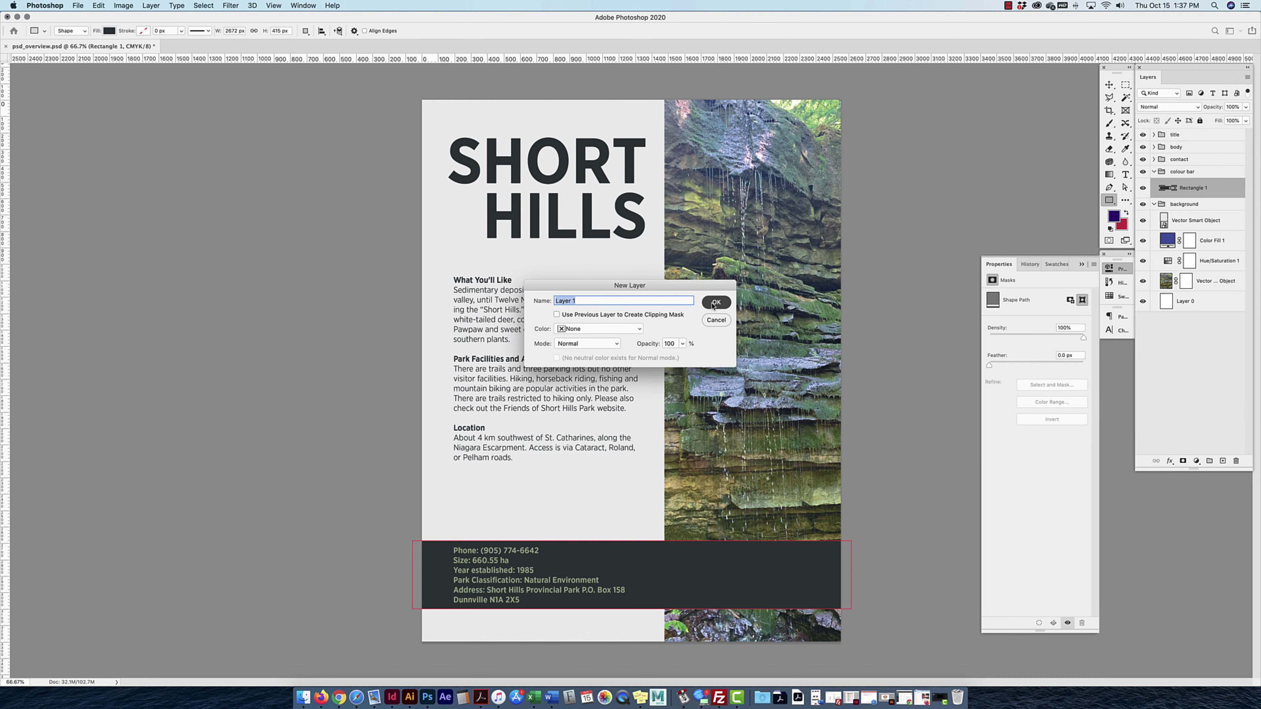
{"action": "left_click", "coordinate": [715, 302]}
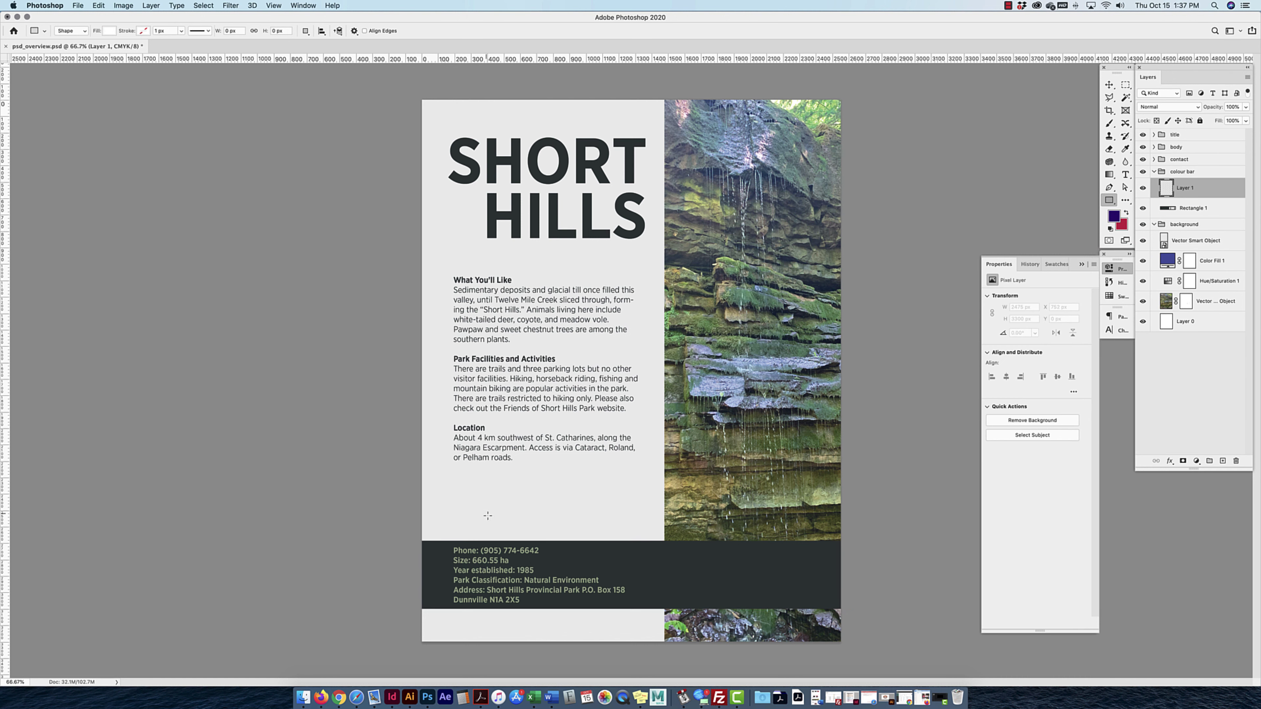
{"action": "left_click_drag", "start_coordinate": [453, 484], "coordinate": [493, 523]}
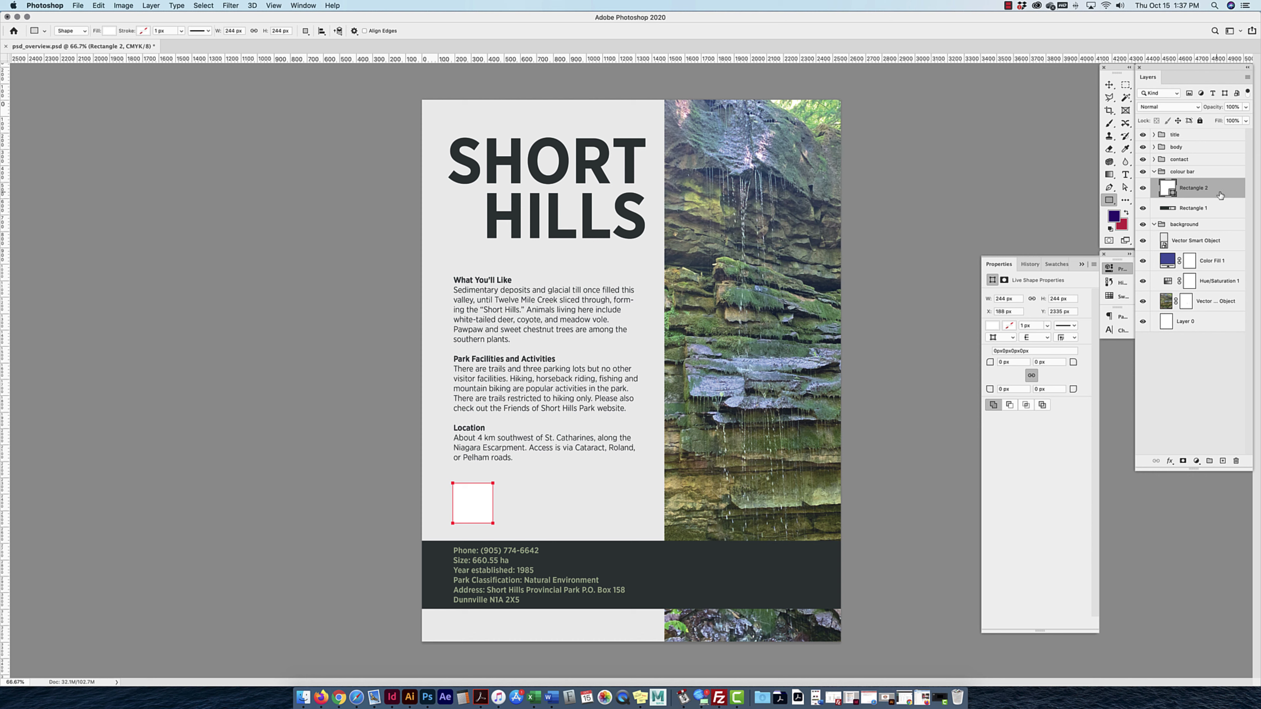
Duplicate the white square twice to its right, at about X 470 and 761 px, and move all three layers above the title group.
{"action": "left_click", "coordinate": [1115, 85]}
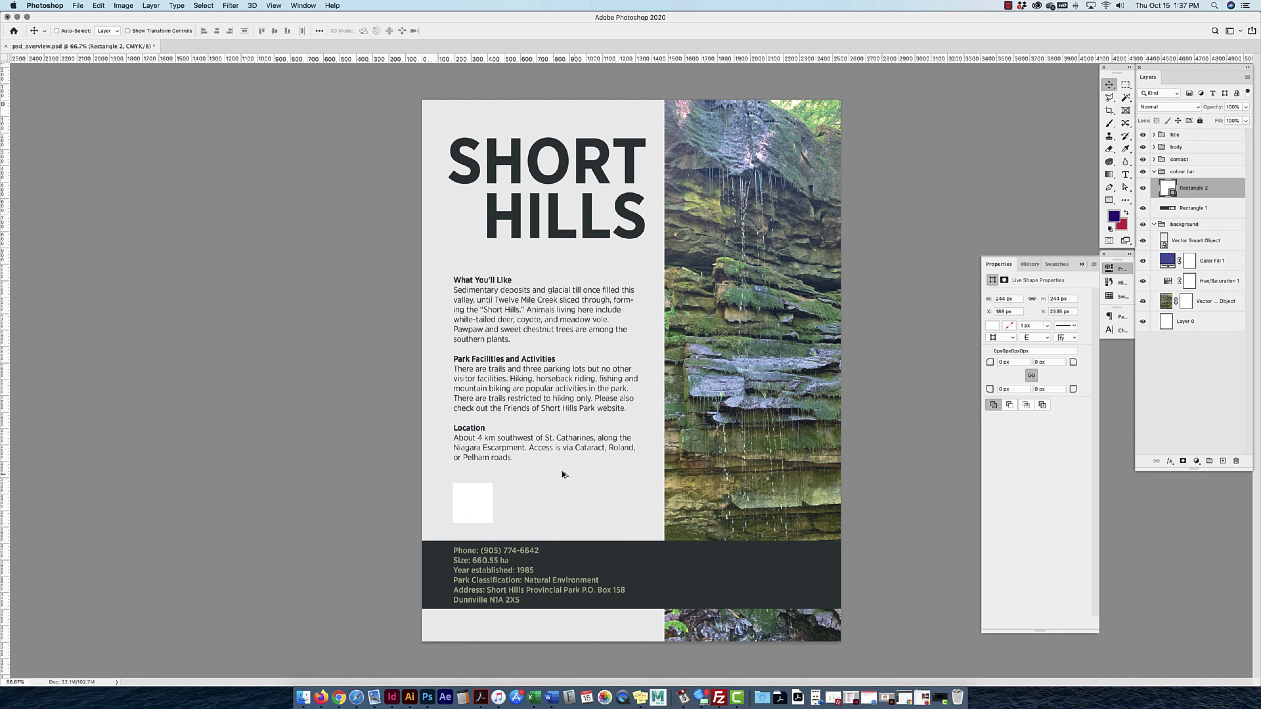
{"action": "left_click_drag", "start_coordinate": [477, 503], "coordinate": [526, 503]}
{"action": "left_click_drag", "start_coordinate": [1200, 191], "coordinate": [1198, 183]}
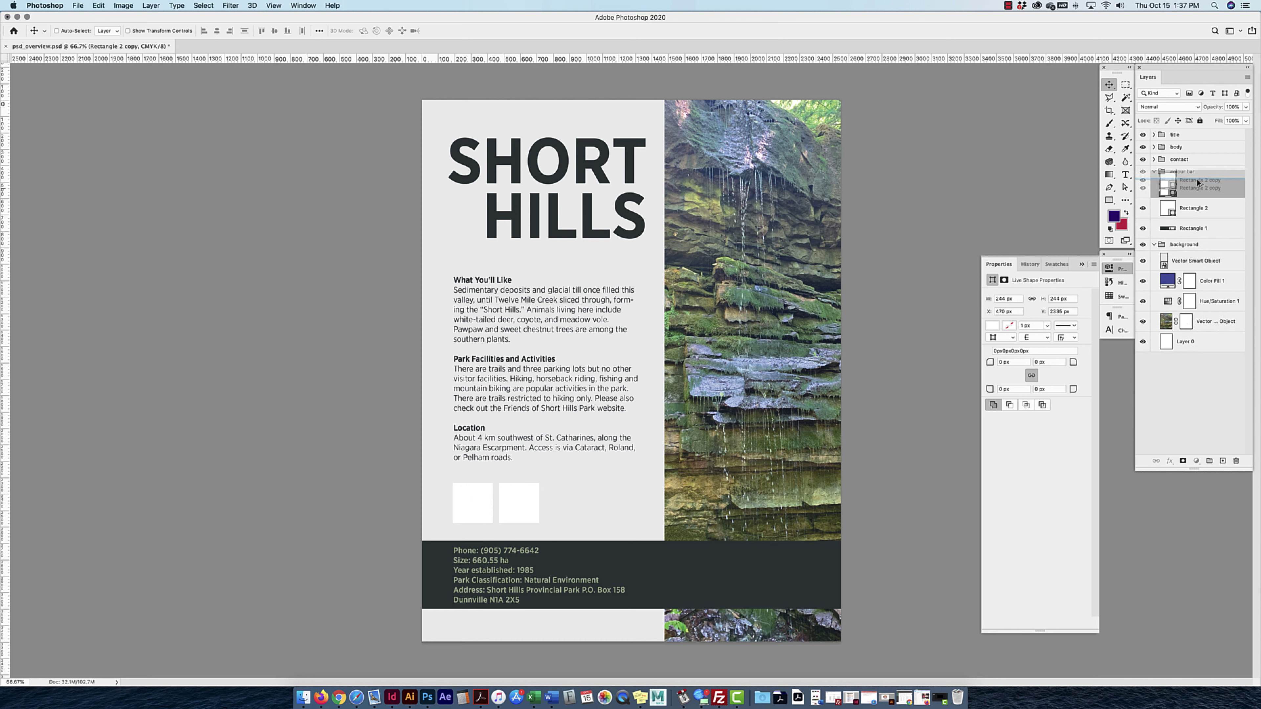
{"action": "left_click_drag", "start_coordinate": [1140, 212], "coordinate": [1141, 212]}
{"action": "left_click_drag", "start_coordinate": [565, 505], "coordinate": [574, 503]}
{"action": "left_click", "coordinate": [1203, 233], "text": "shift"}
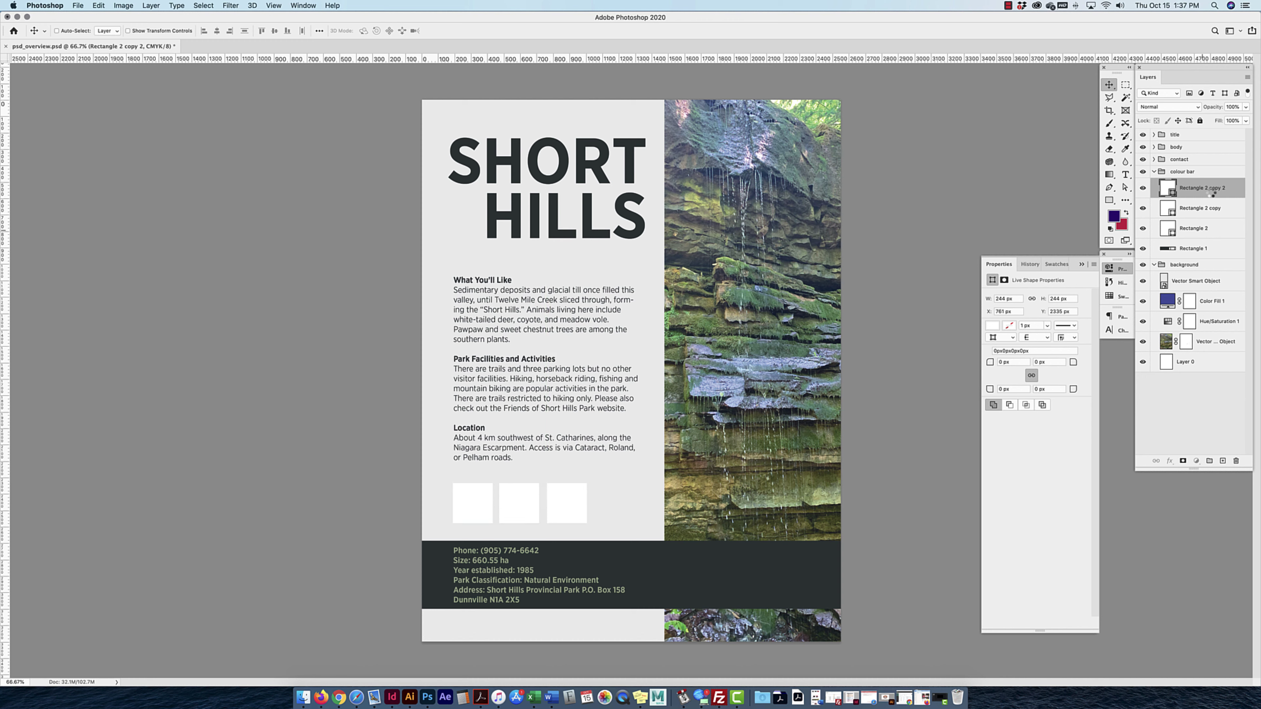
{"action": "left_click_drag", "start_coordinate": [1206, 194], "coordinate": [1211, 133]}
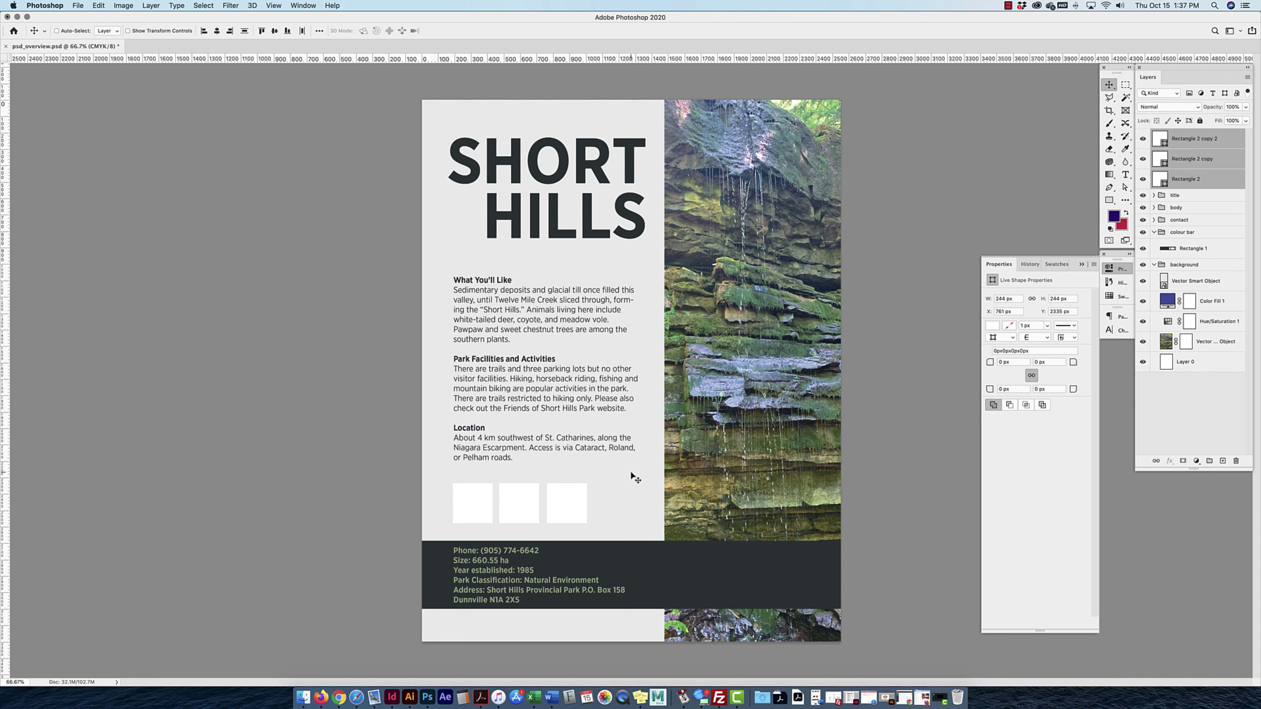
Select the three white squares on the canvas, group them, expand the group to see its layers, and ungroup them again.
{"action": "left_click", "coordinate": [588, 497]}
{"action": "left_click", "coordinate": [561, 497]}
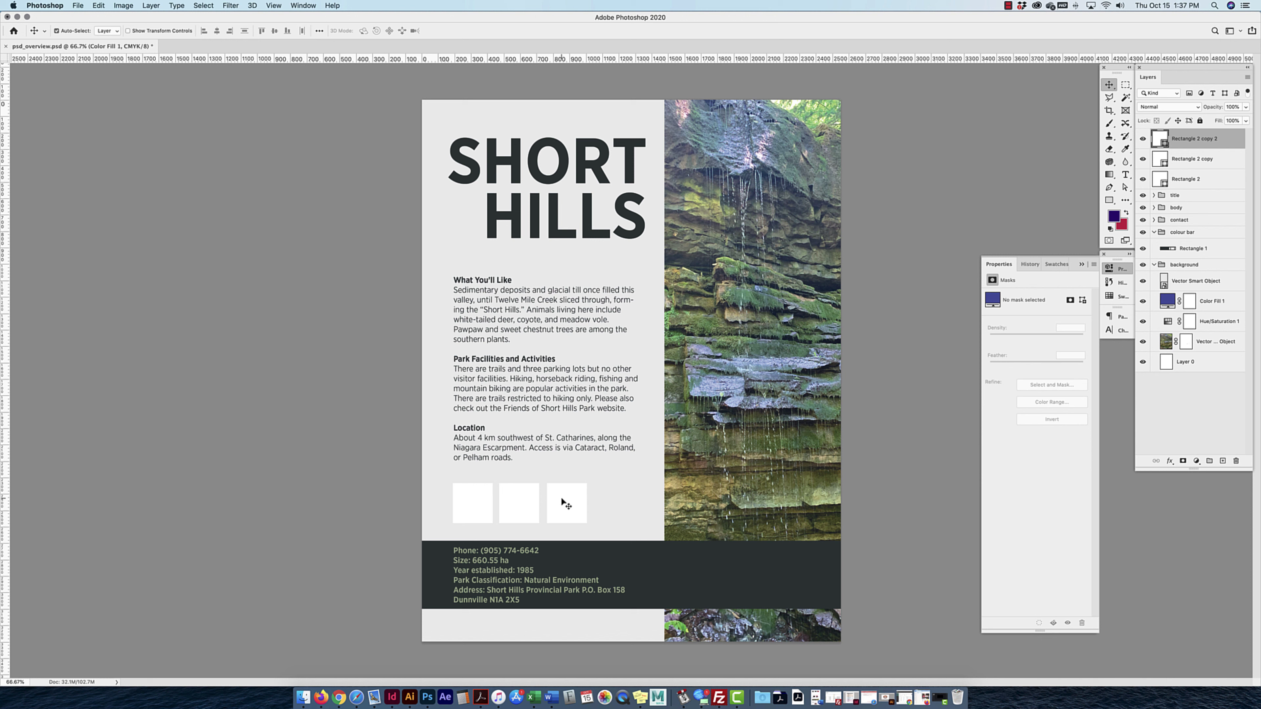
{"action": "left_click", "coordinate": [522, 501], "text": "shift"}
{"action": "left_click", "coordinate": [484, 501], "text": "shift"}
{"action": "key", "text": "super+g"}
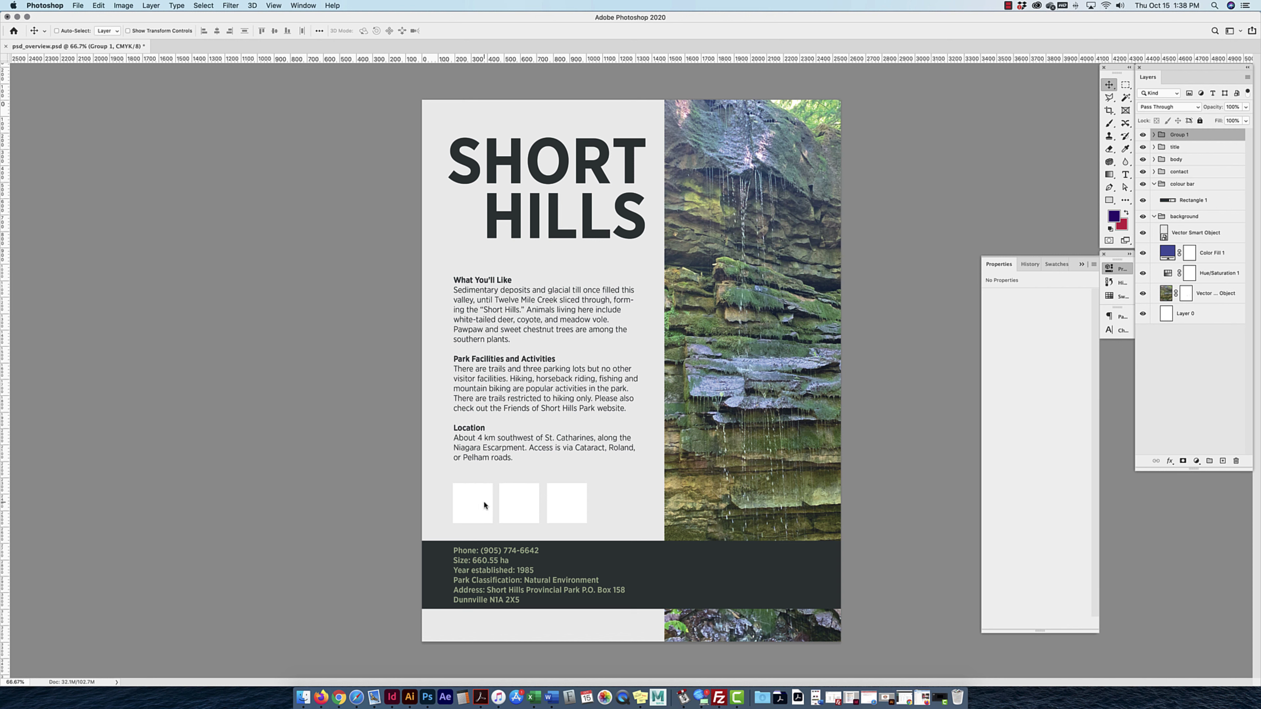
{"action": "left_click", "coordinate": [1153, 134]}
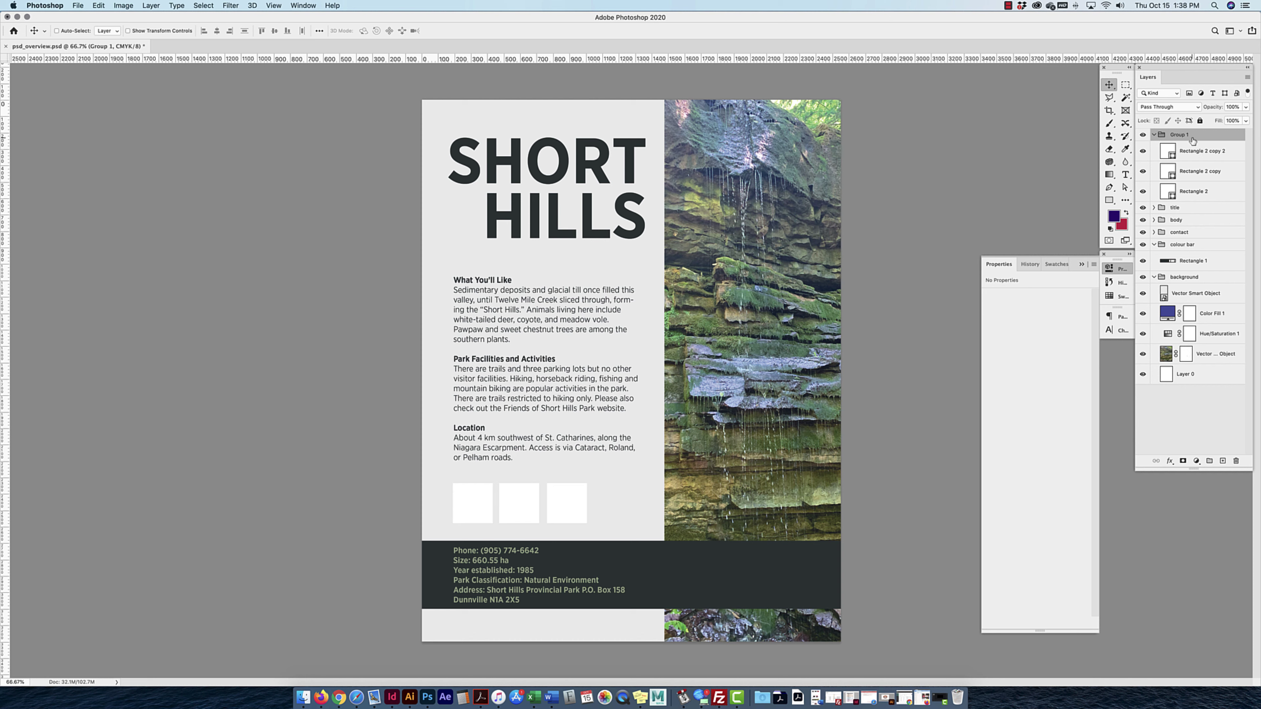
{"action": "key", "text": "super+shift+g"}
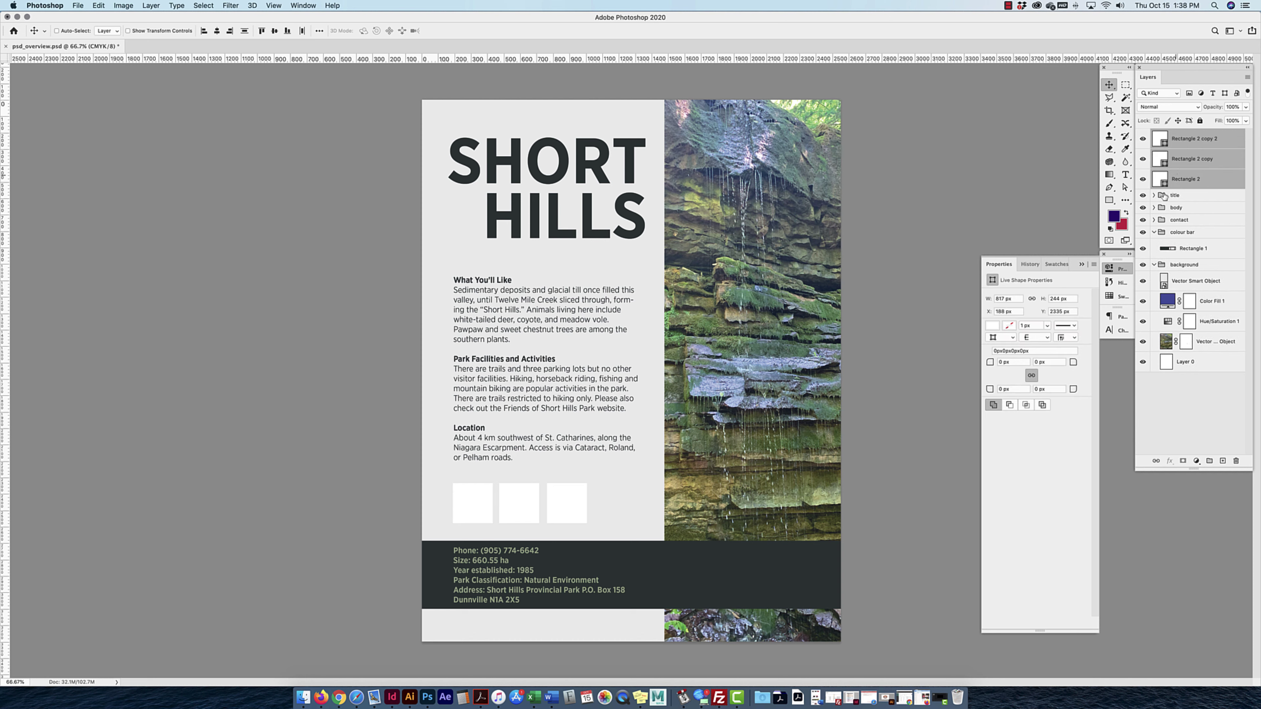
Create a new group named rectangles from the three selected square layers.
{"action": "left_click", "coordinate": [1249, 76]}
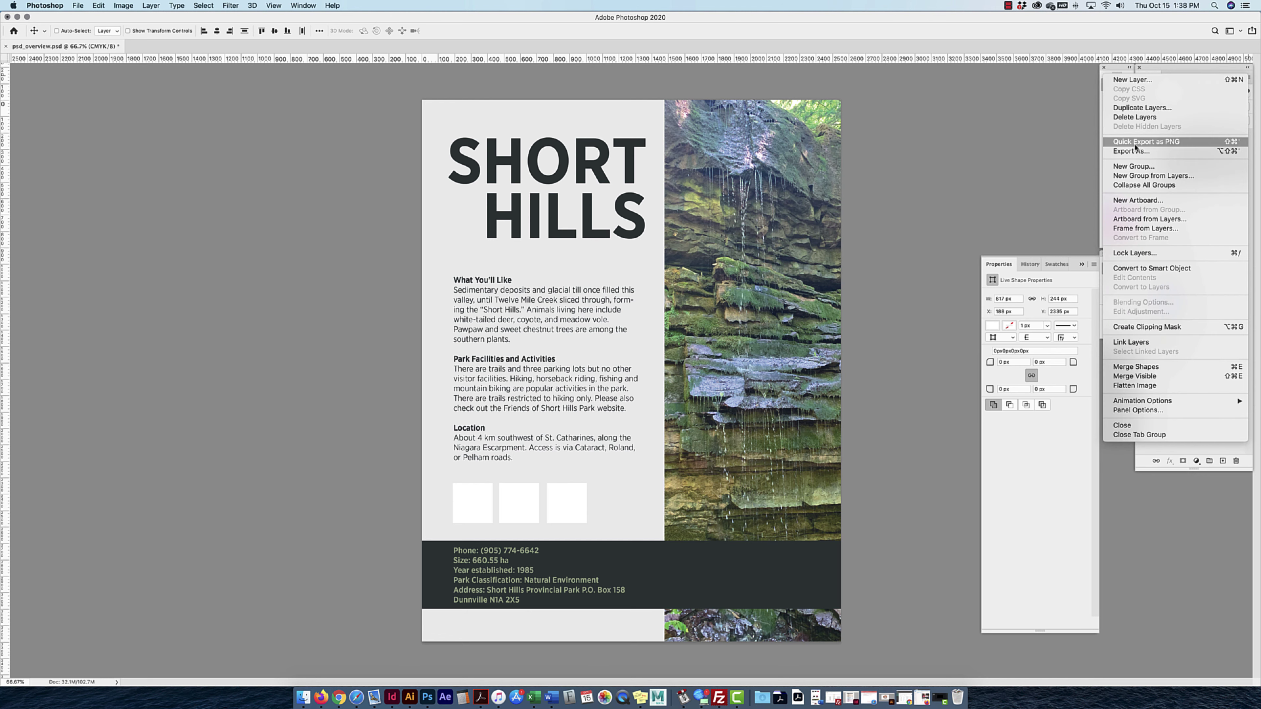
{"action": "left_click", "coordinate": [1139, 175]}
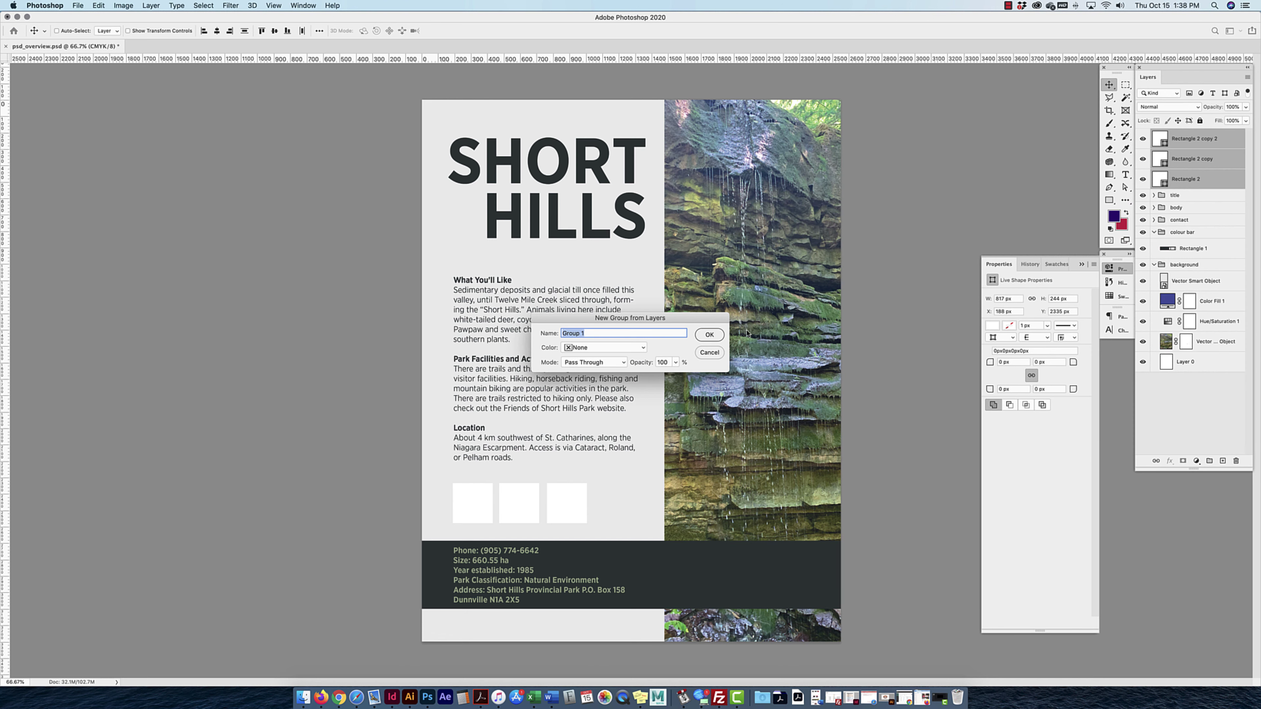
{"action": "type", "text": "rectangles"}
{"action": "key", "text": "Return"}
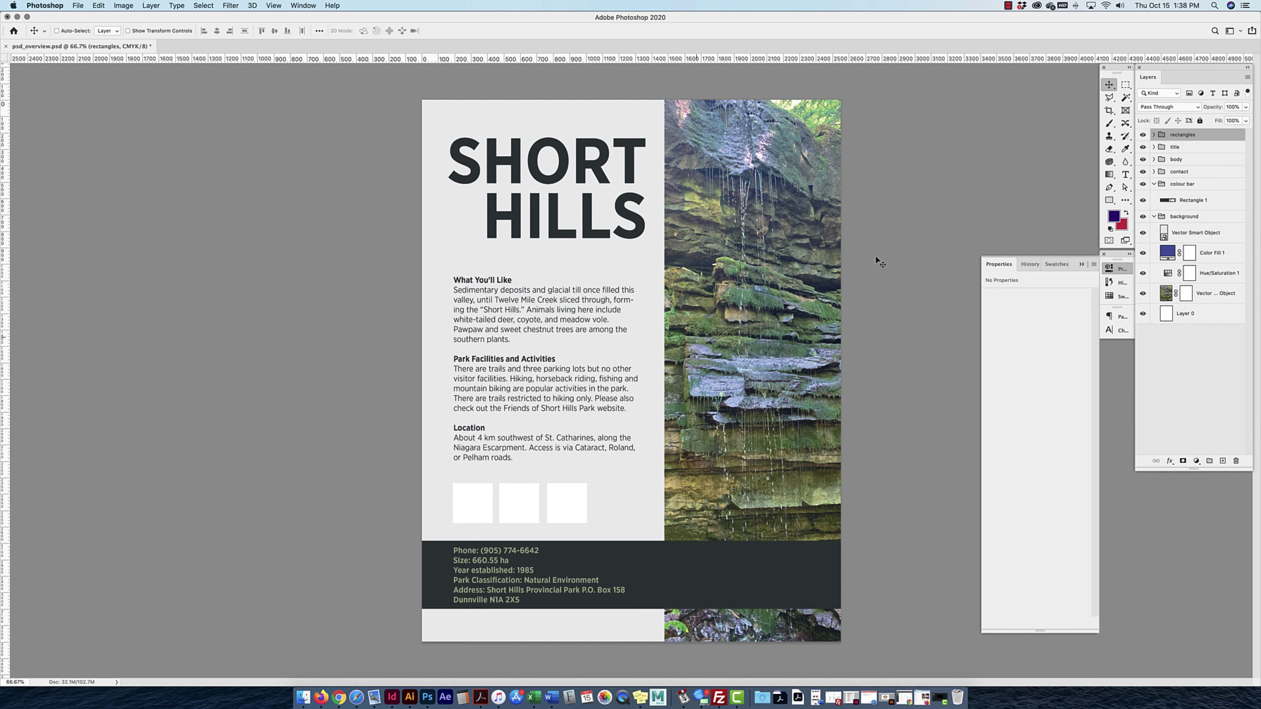
Collapse the colour bar and background groups and make the layer list area taller.
{"action": "left_click", "coordinate": [1155, 184]}
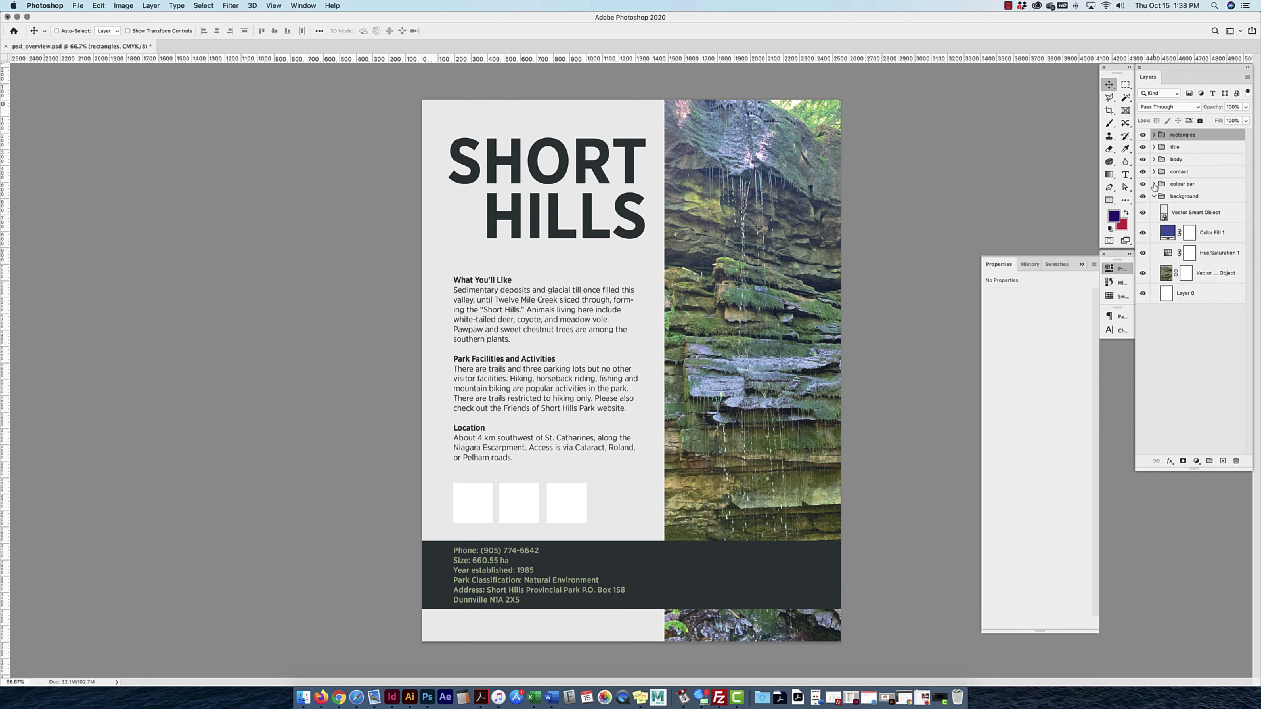
{"action": "left_click", "coordinate": [1154, 197]}
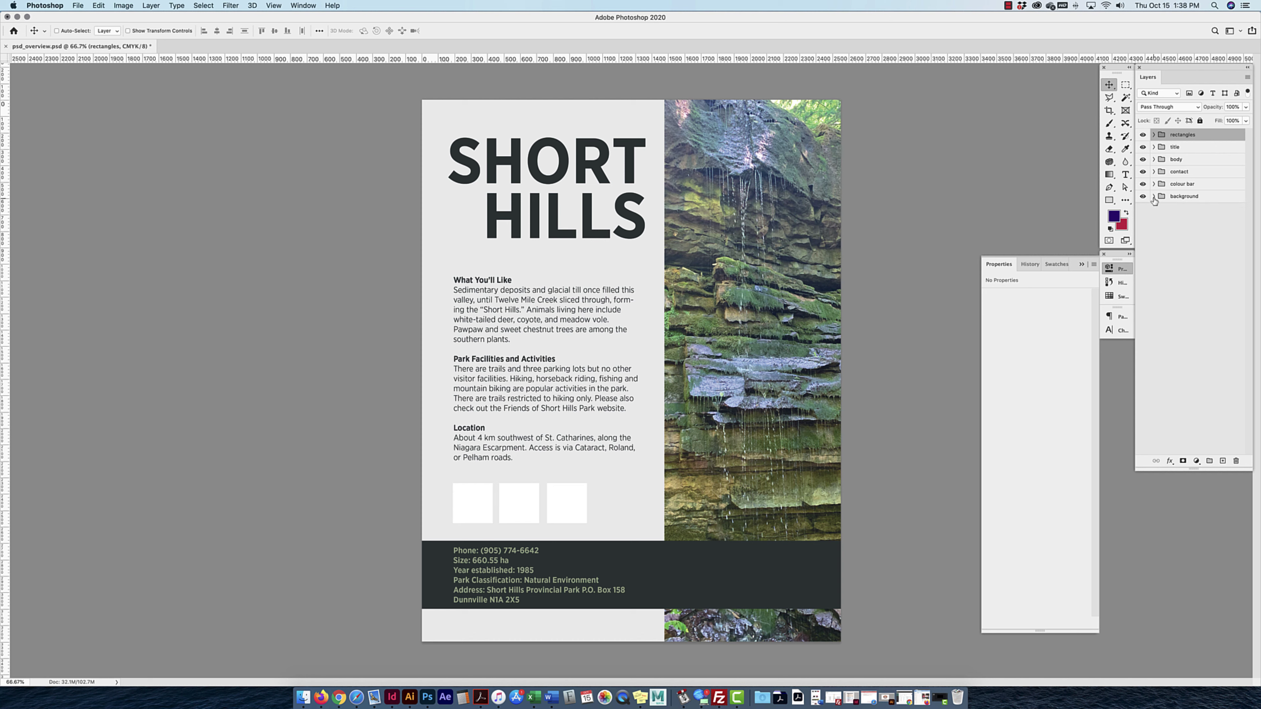
{"action": "left_click", "coordinate": [1154, 197]}
{"action": "left_click", "coordinate": [1154, 184]}
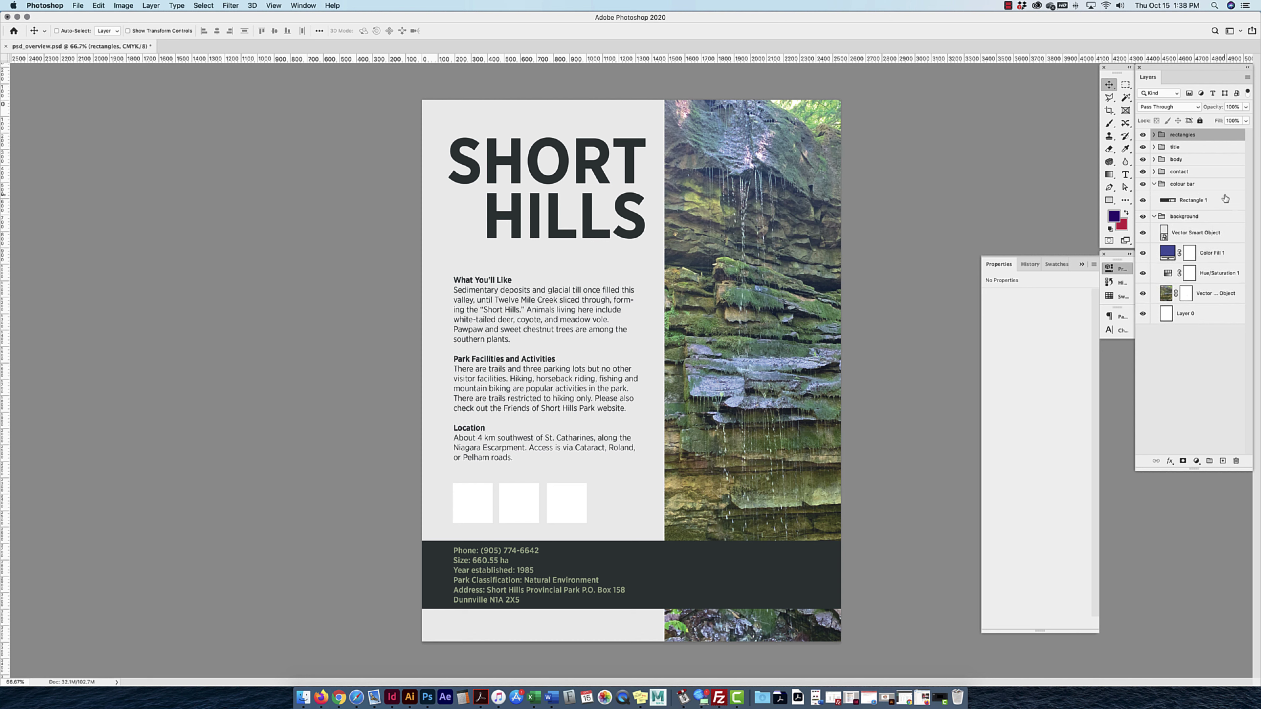
{"action": "left_click", "coordinate": [1155, 184]}
{"action": "left_click", "coordinate": [1155, 197]}
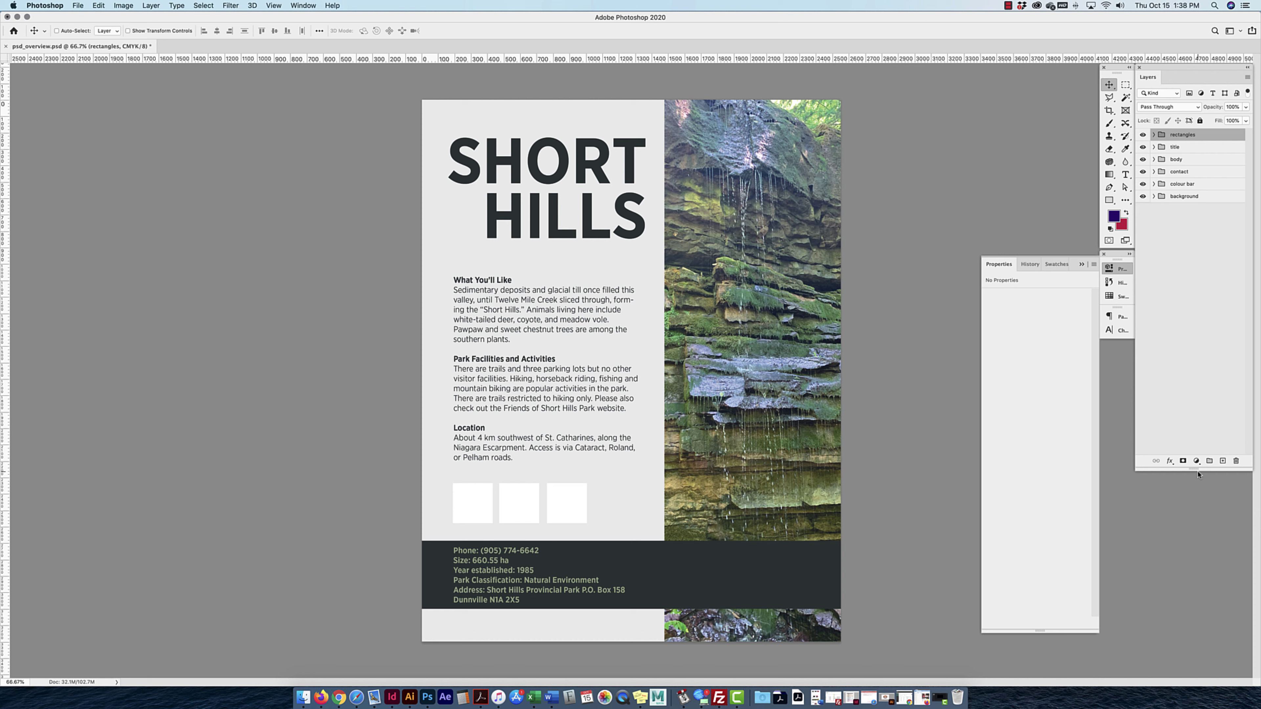
{"action": "left_click_drag", "start_coordinate": [1195, 477], "coordinate": [1195, 683]}
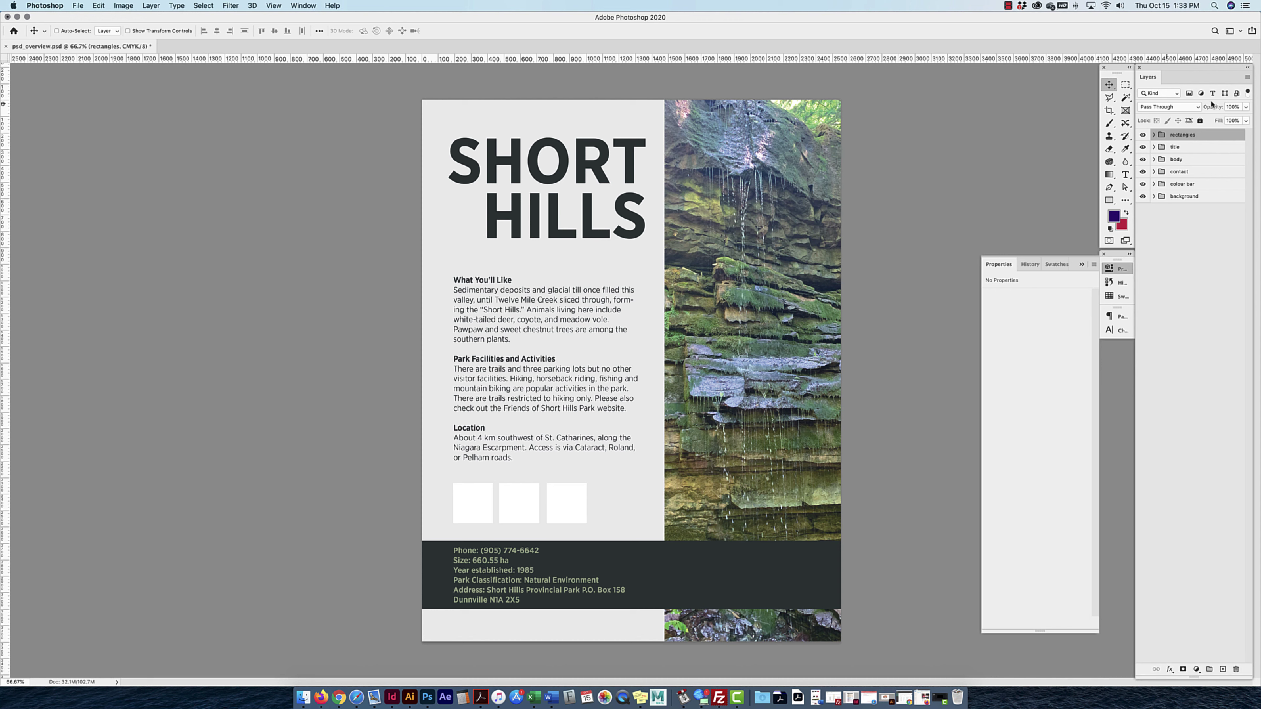
Examine the blend mode options for the body group and the layers inside the body and contact groups.
{"action": "left_click", "coordinate": [1185, 173]}
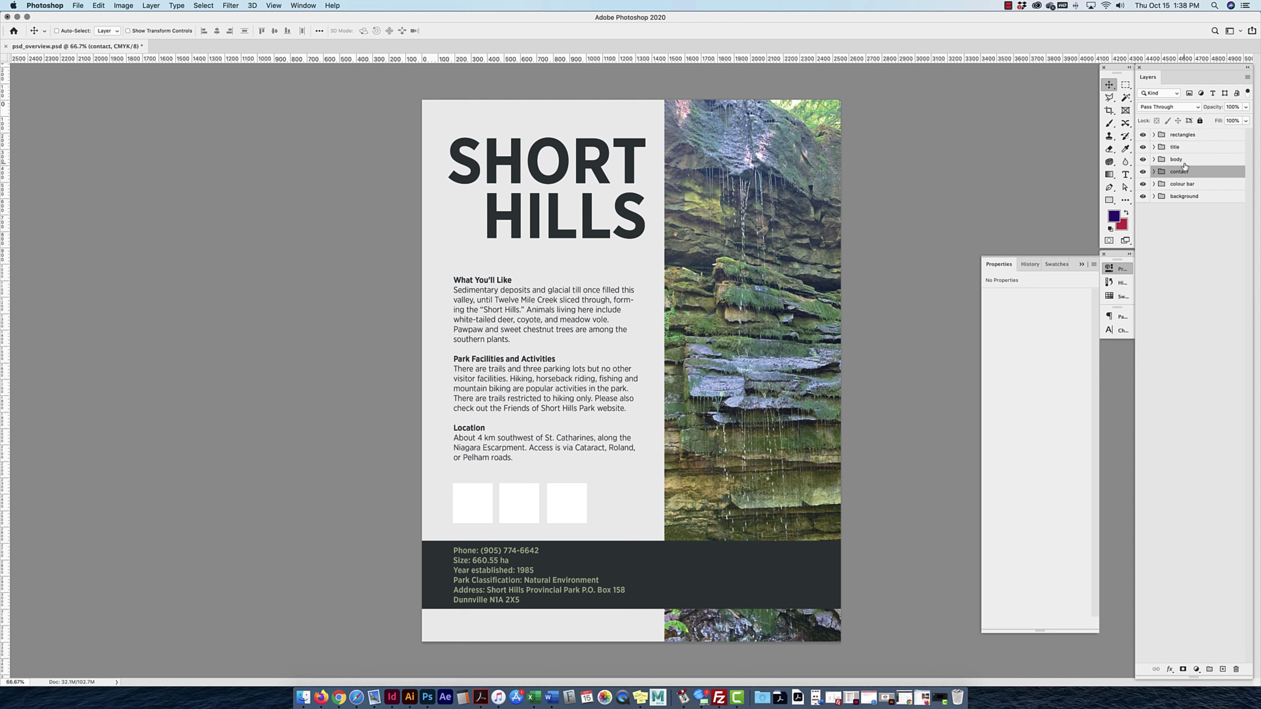
{"action": "left_click", "coordinate": [1185, 160]}
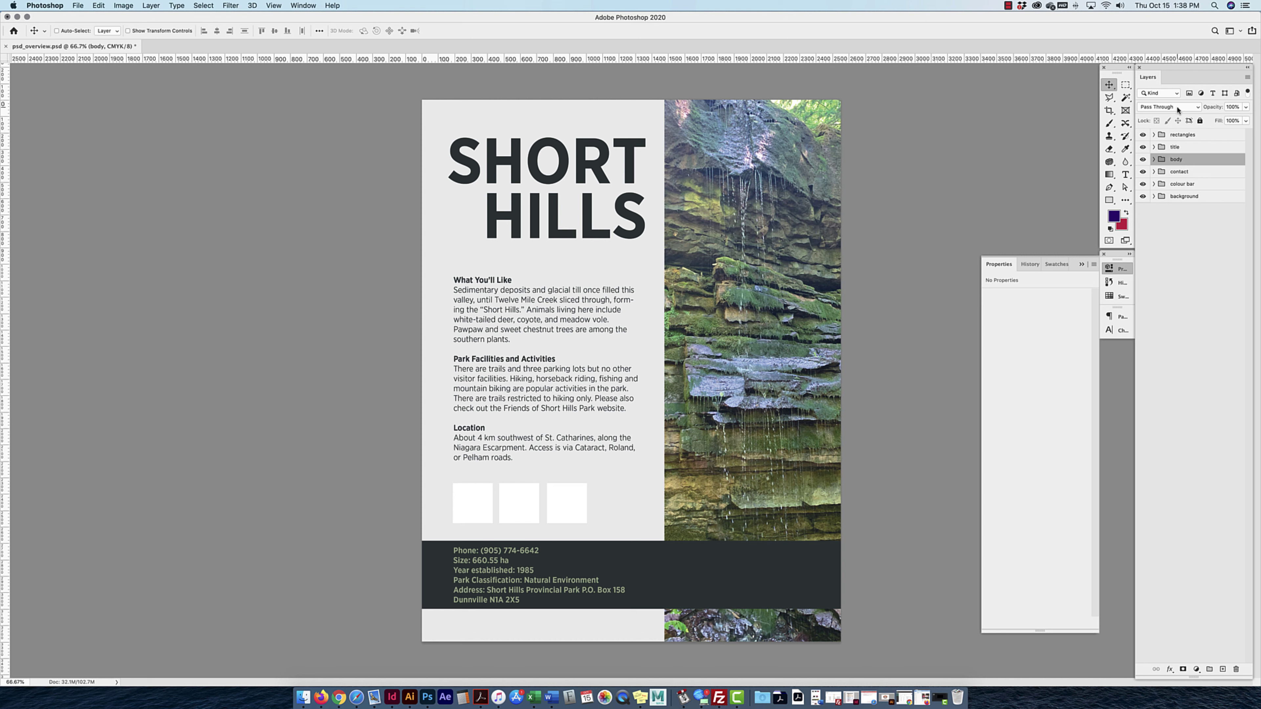
{"action": "left_click", "coordinate": [1177, 106]}
{"action": "key", "text": "Escape"}
{"action": "left_click", "coordinate": [1154, 160]}
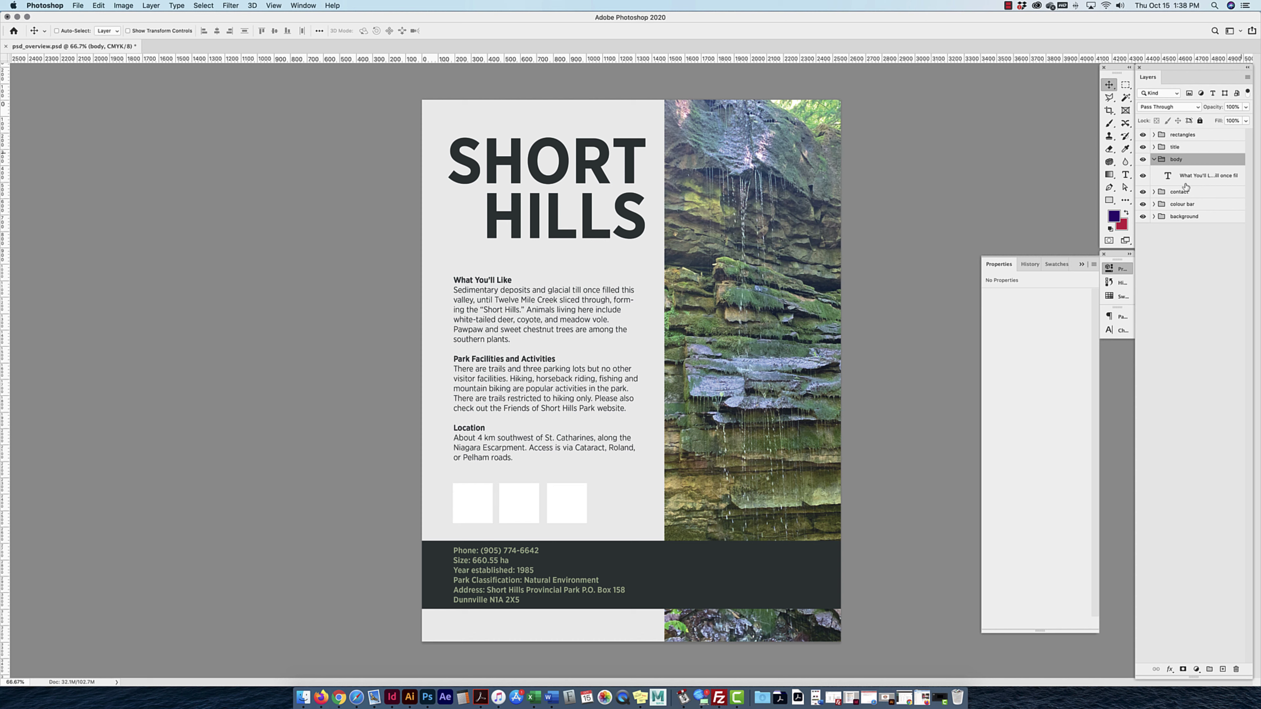
{"action": "left_click", "coordinate": [1154, 191]}
{"action": "left_click", "coordinate": [1154, 192]}
{"action": "left_click", "coordinate": [1154, 160]}
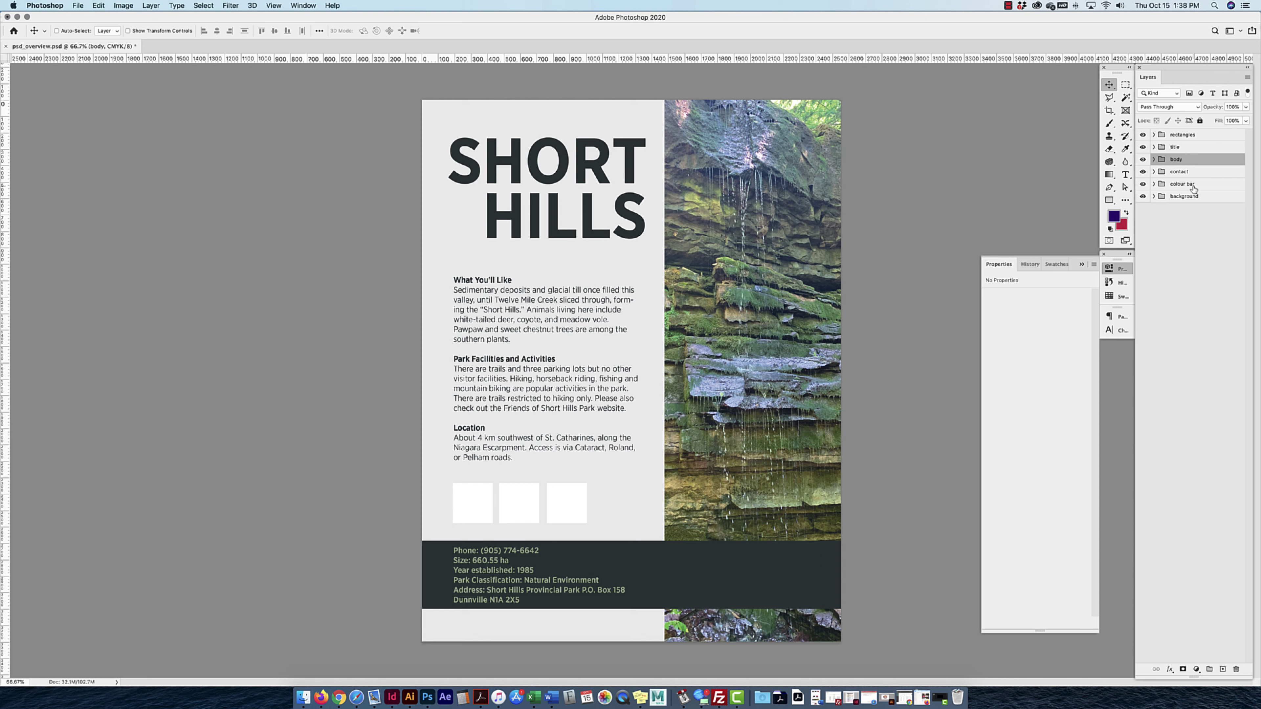
Examine the layers inside the background group one by one, from the Vector Smart Object down to the waterfall photo, and collapse the group.
{"action": "left_click", "coordinate": [1153, 196]}
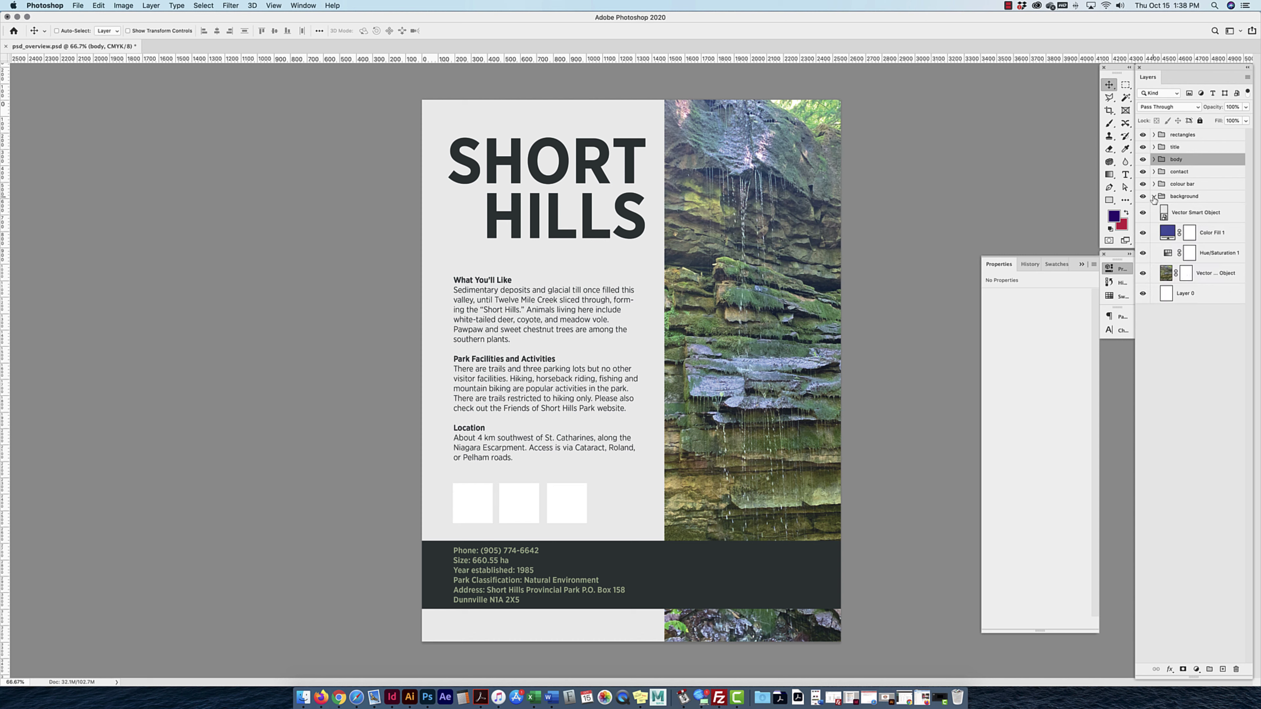
{"action": "left_click", "coordinate": [1195, 213]}
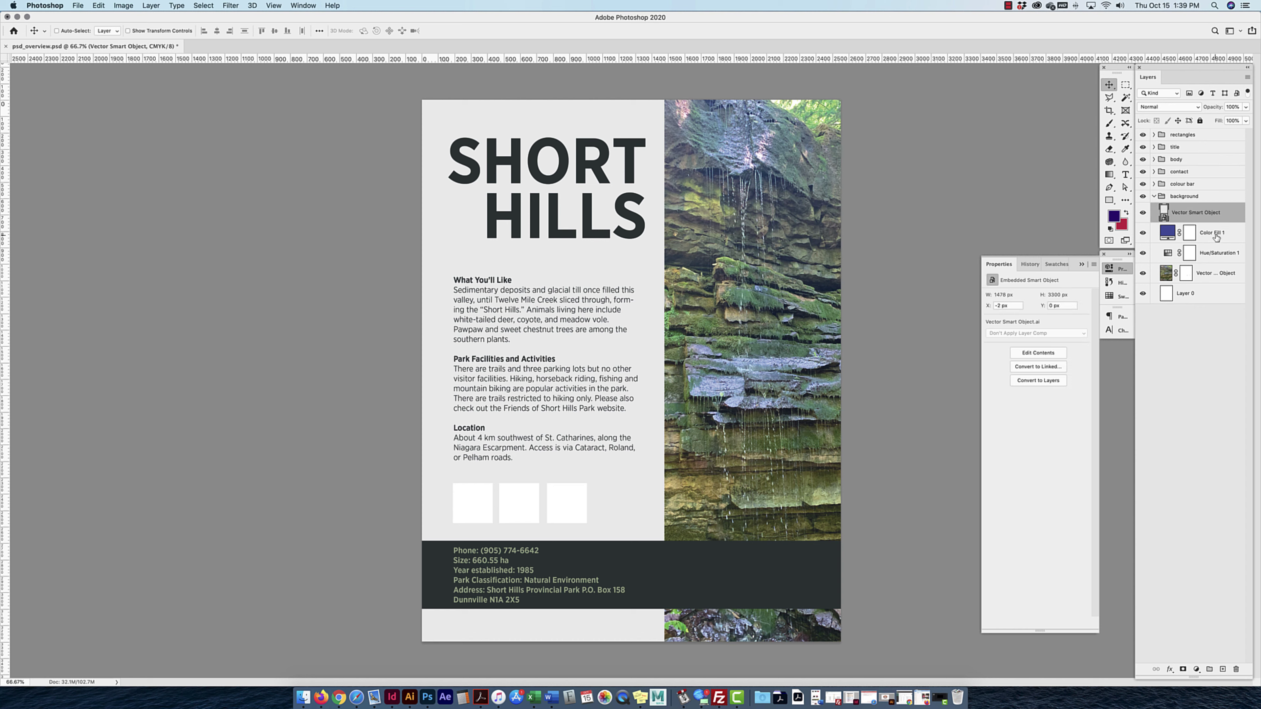
{"action": "left_click", "coordinate": [1216, 237]}
{"action": "left_click", "coordinate": [1213, 252]}
{"action": "left_click", "coordinate": [1212, 276]}
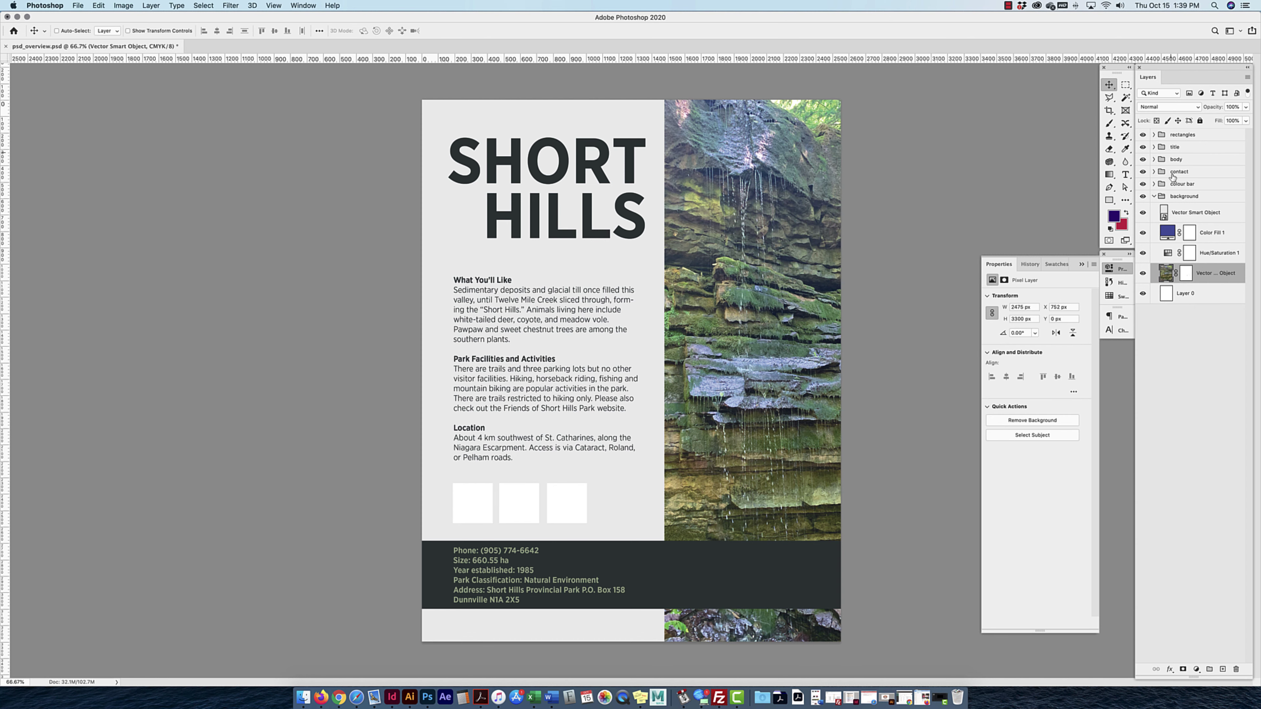
{"action": "left_click", "coordinate": [1154, 197]}
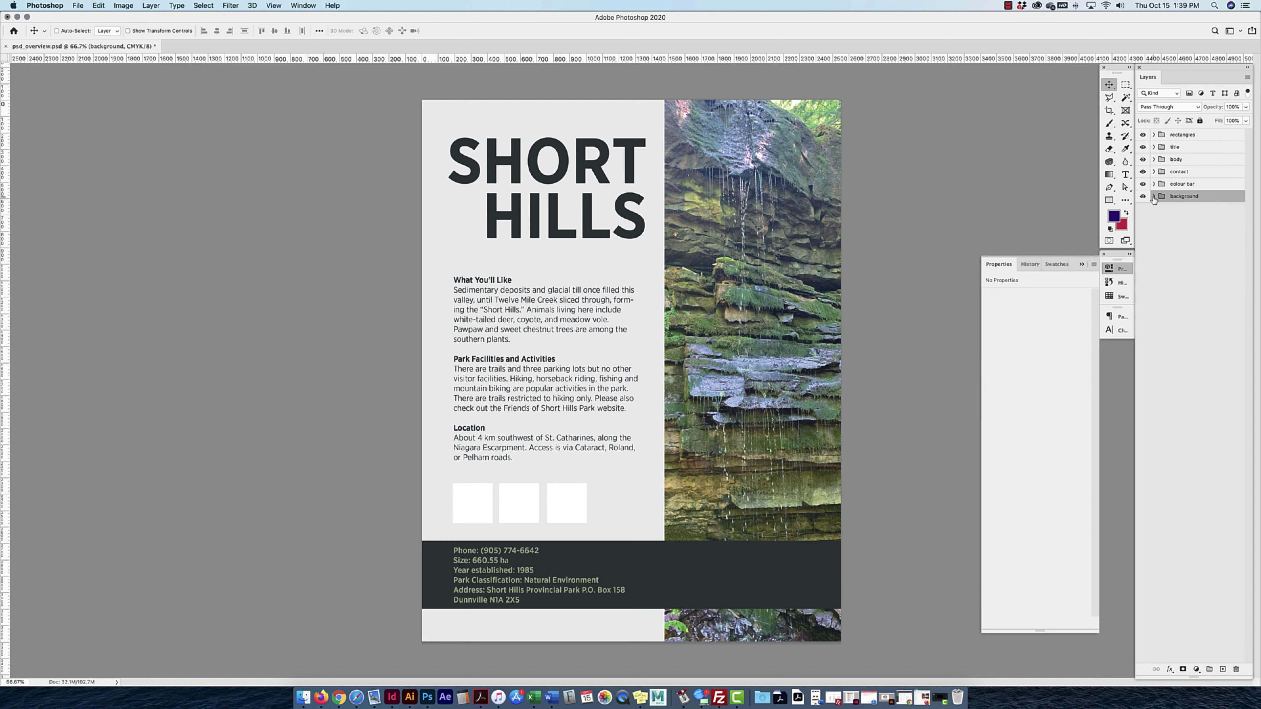
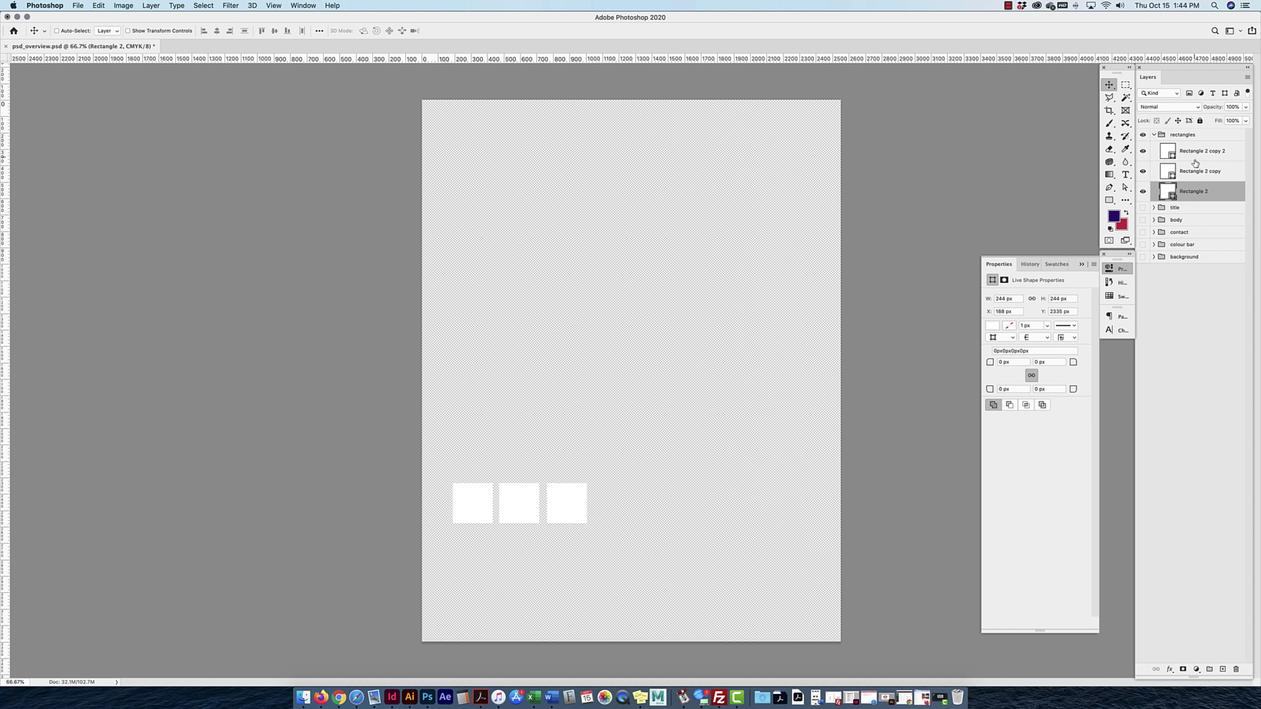
Move the third square to the poster's upper right, at about X 1783 px, Y 813 px, and select the middle square on the canvas.
{"action": "left_click", "coordinate": [1202, 151]}
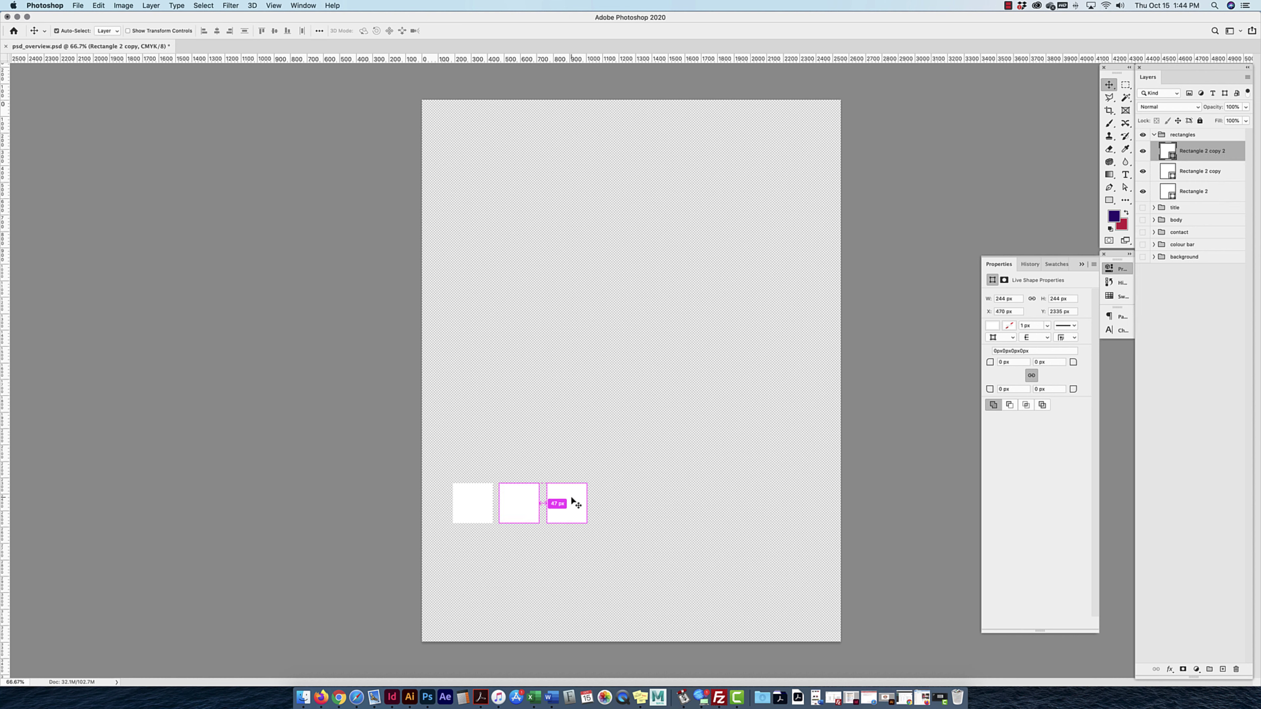
{"action": "left_click_drag", "start_coordinate": [570, 496], "coordinate": [779, 197]}
{"action": "left_click", "coordinate": [519, 504], "text": "super"}
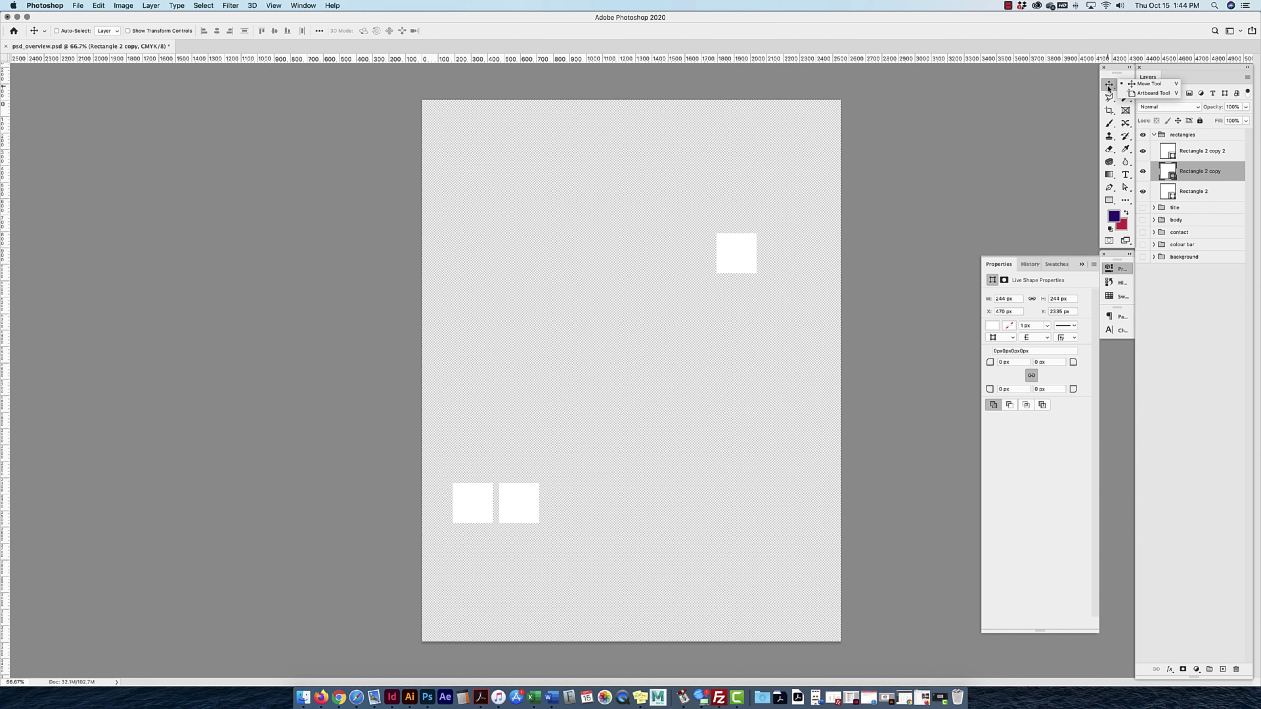
With layer Auto-Select turned on, move the middle square near the page centre, the first to about X 673, Y 1901 px, and select the third.
{"action": "left_click", "coordinate": [57, 31]}
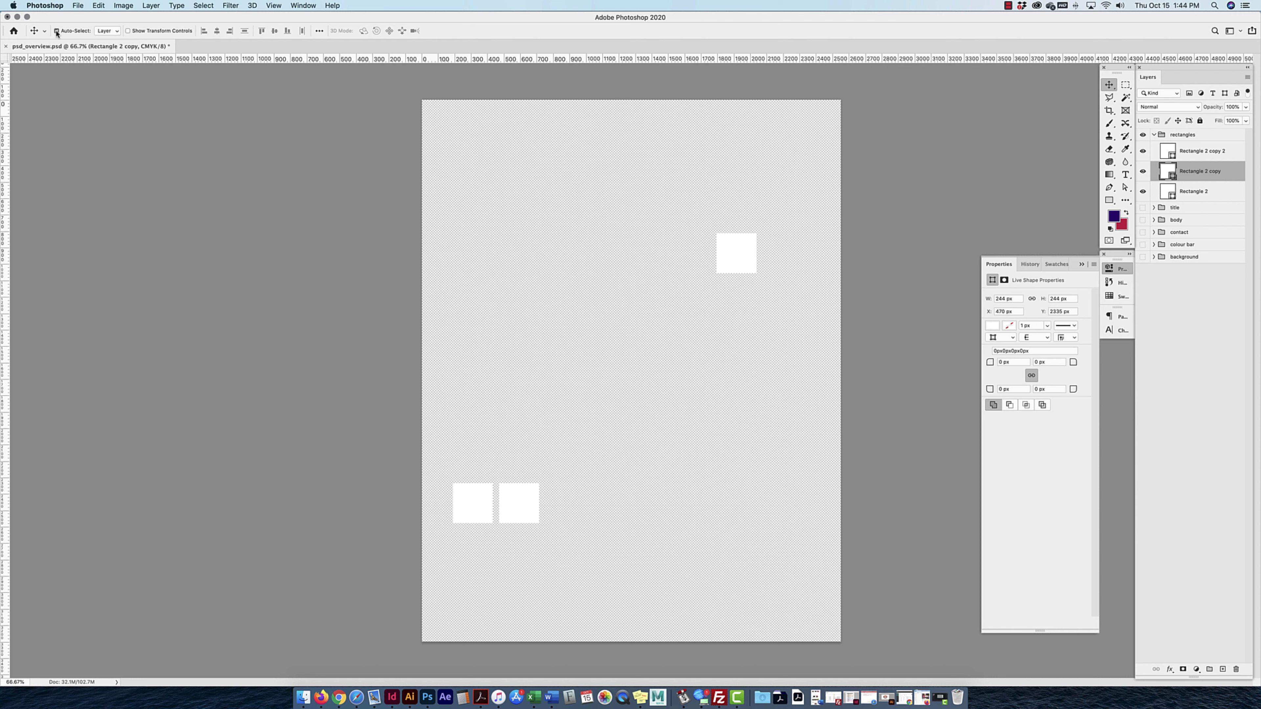
{"action": "left_click_drag", "start_coordinate": [523, 509], "coordinate": [631, 406]}
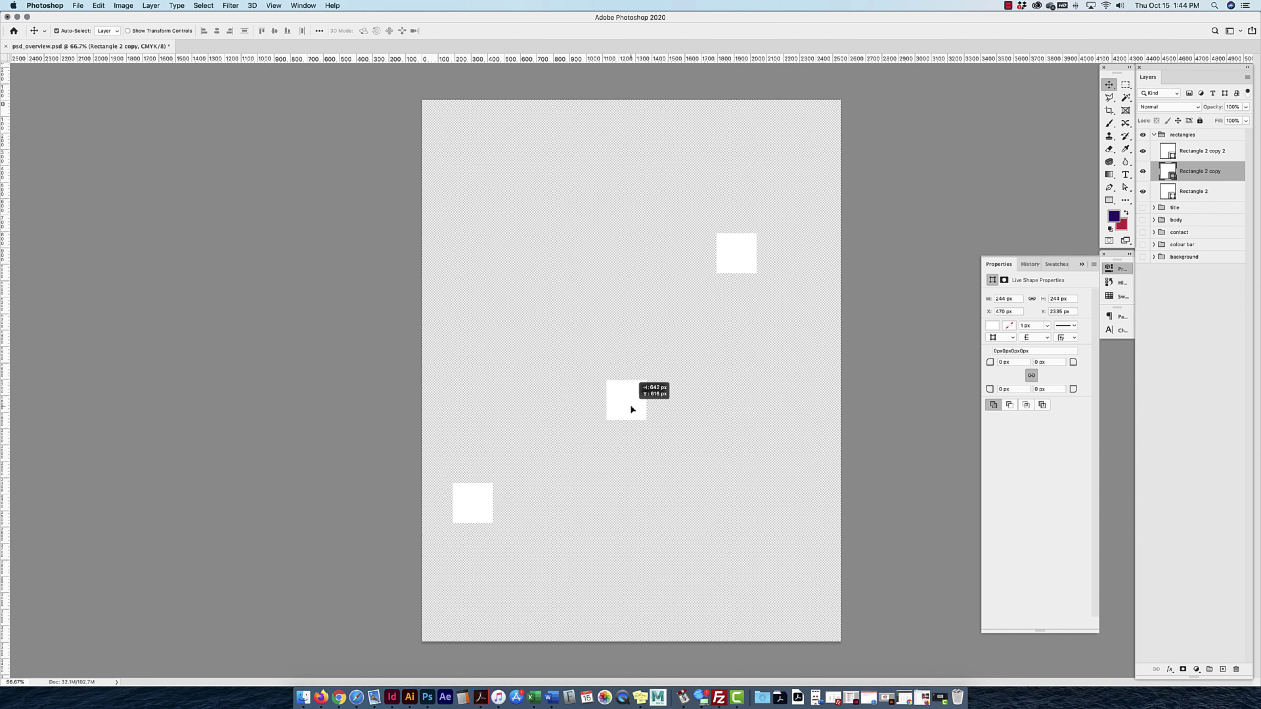
{"action": "left_click_drag", "start_coordinate": [462, 516], "coordinate": [541, 444]}
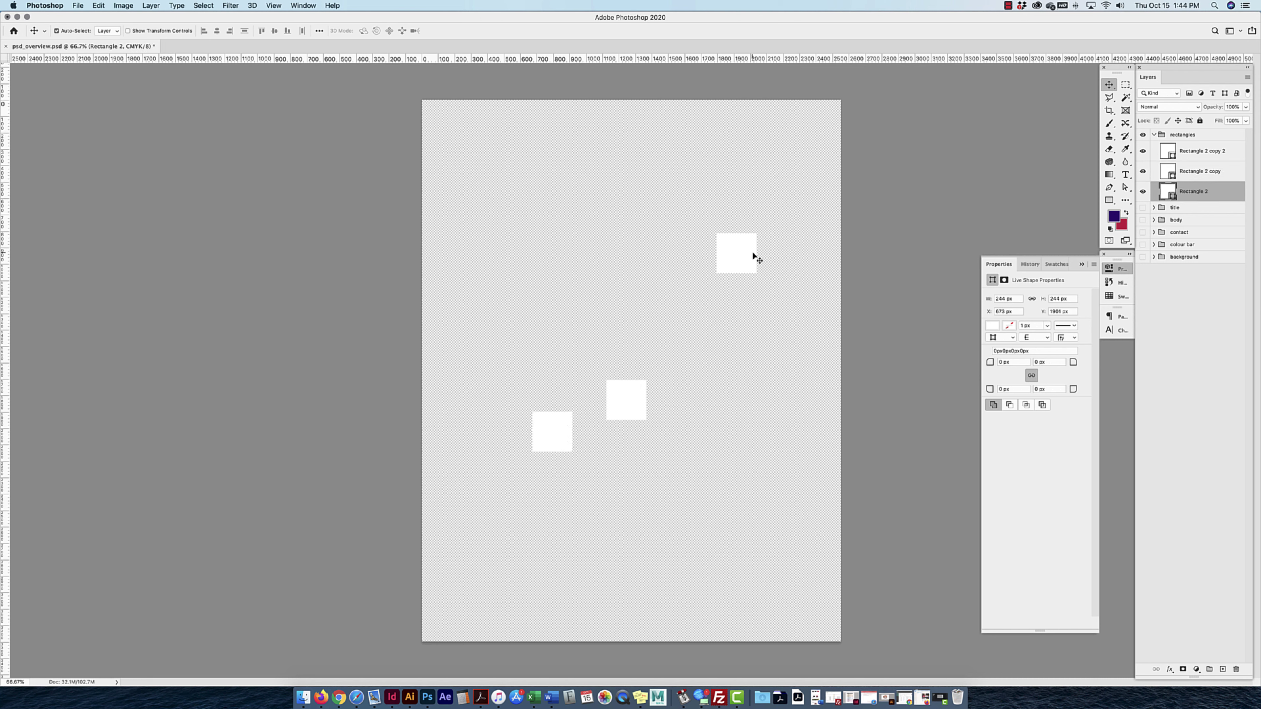
{"action": "left_click", "coordinate": [752, 256]}
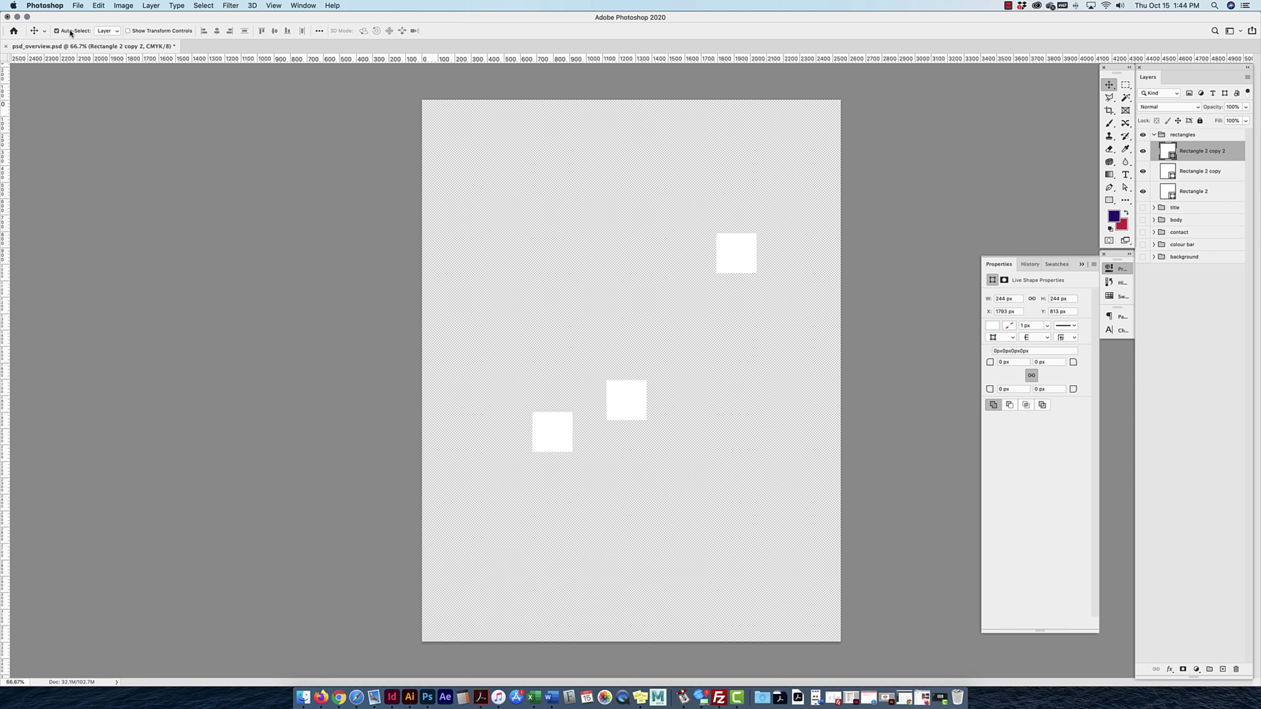
With Auto-Select turned off, move the middle square up to about X 1133 px, Y 1217 px, and the lowest square just below it.
{"action": "left_click", "coordinate": [57, 31]}
{"action": "left_click", "coordinate": [630, 416], "text": "super"}
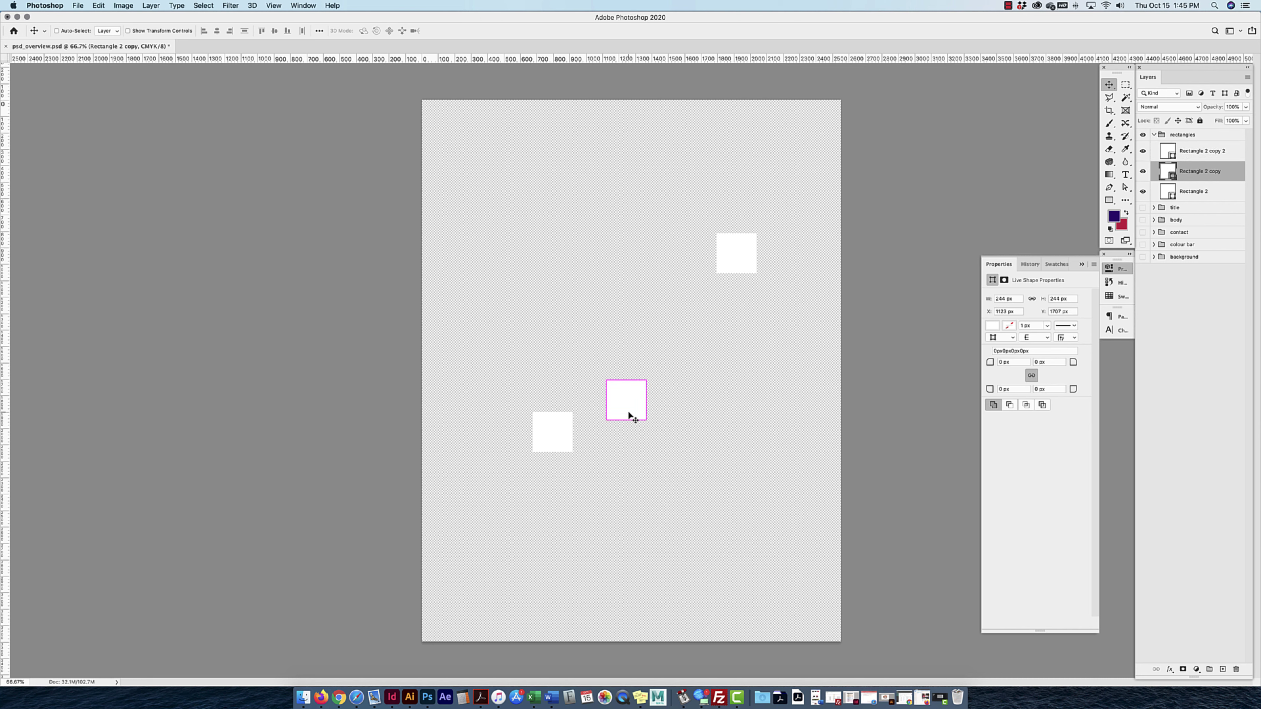
{"action": "left_click_drag", "start_coordinate": [619, 390], "coordinate": [627, 328]}
{"action": "left_click", "coordinate": [561, 436], "text": "super"}
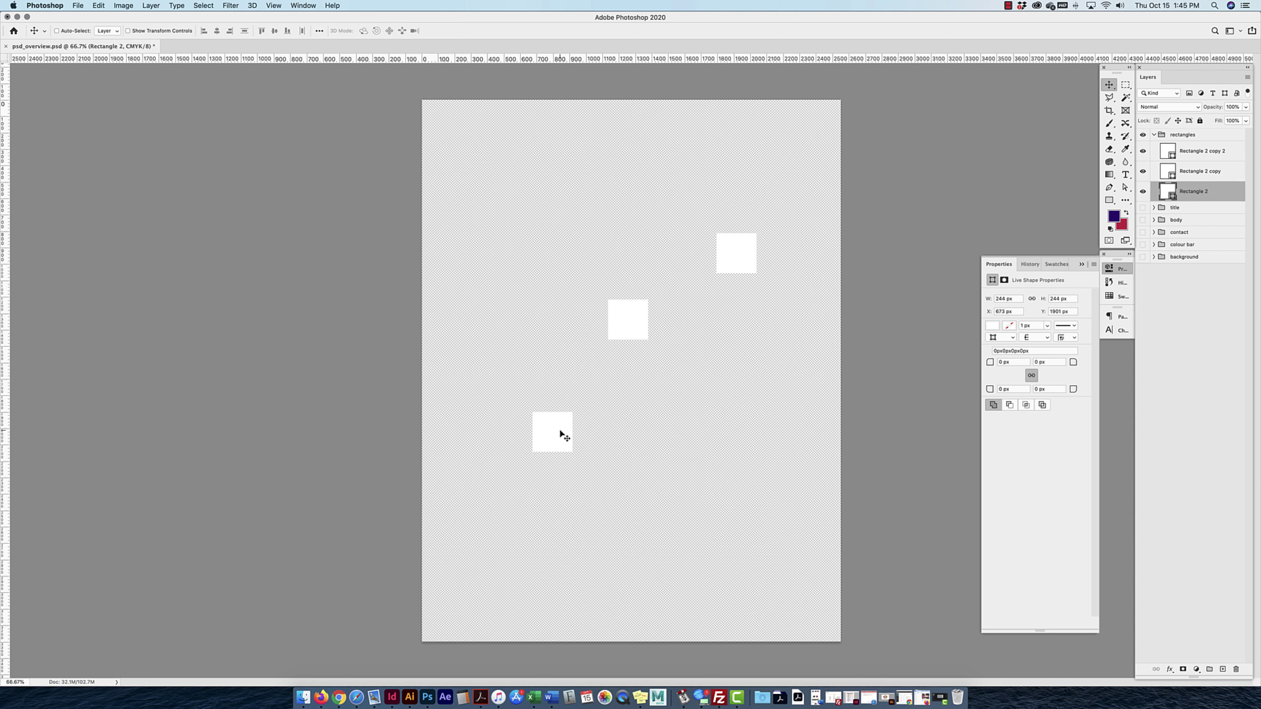
{"action": "left_click_drag", "start_coordinate": [561, 436], "coordinate": [664, 407]}
Move the third square above the other two, at about X 1007 px, Y 815 px.
{"action": "left_click_drag", "start_coordinate": [734, 267], "coordinate": [655, 243]}
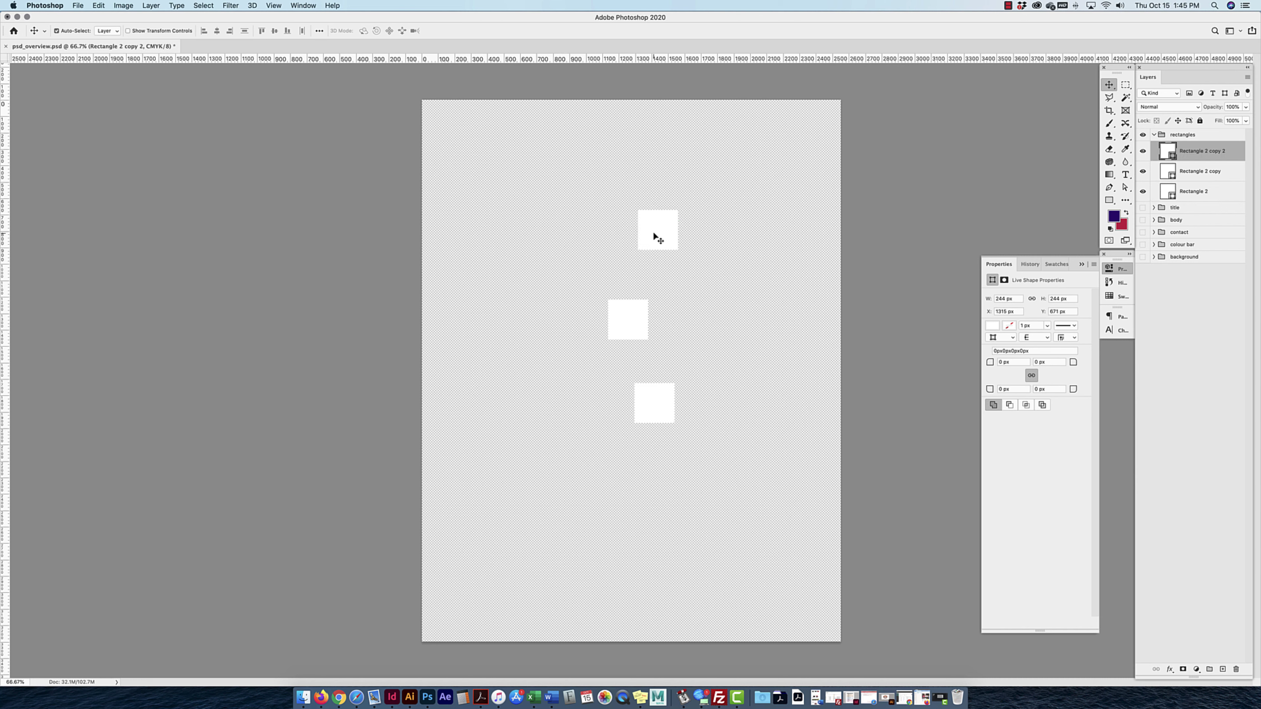
{"action": "left_click_drag", "start_coordinate": [655, 231], "coordinate": [688, 263]}
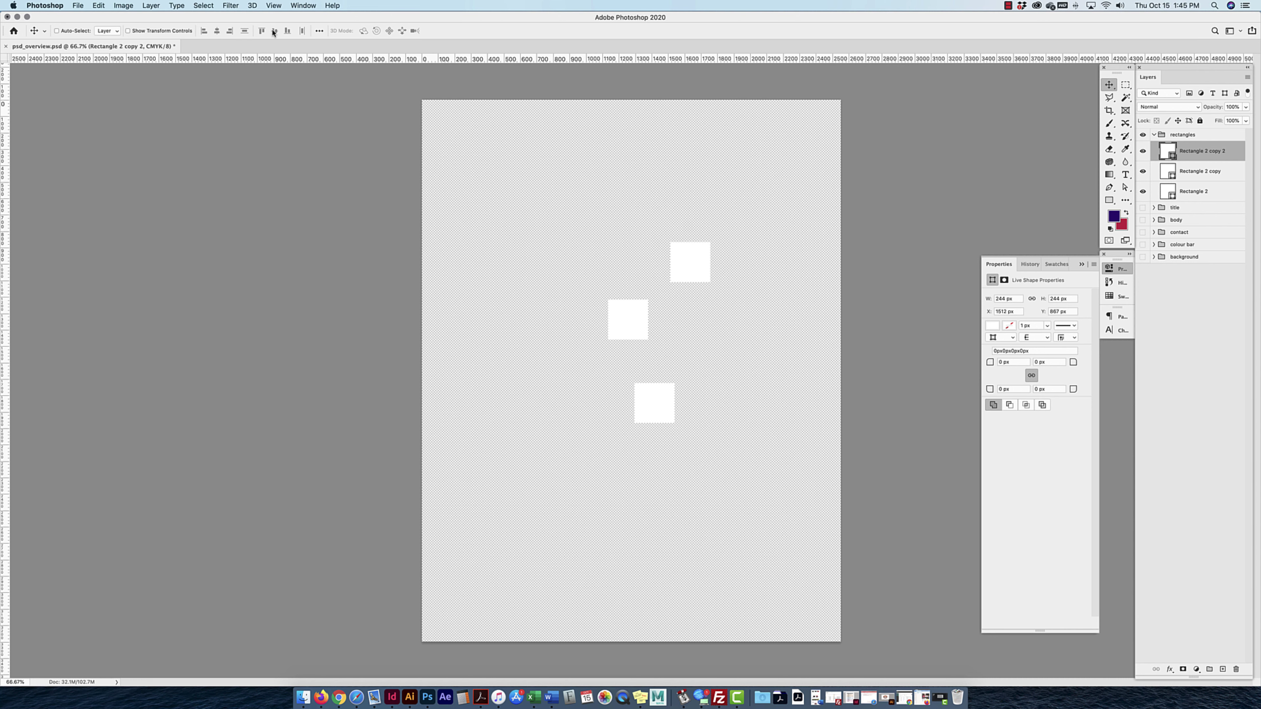
{"action": "left_click", "coordinate": [301, 6]}
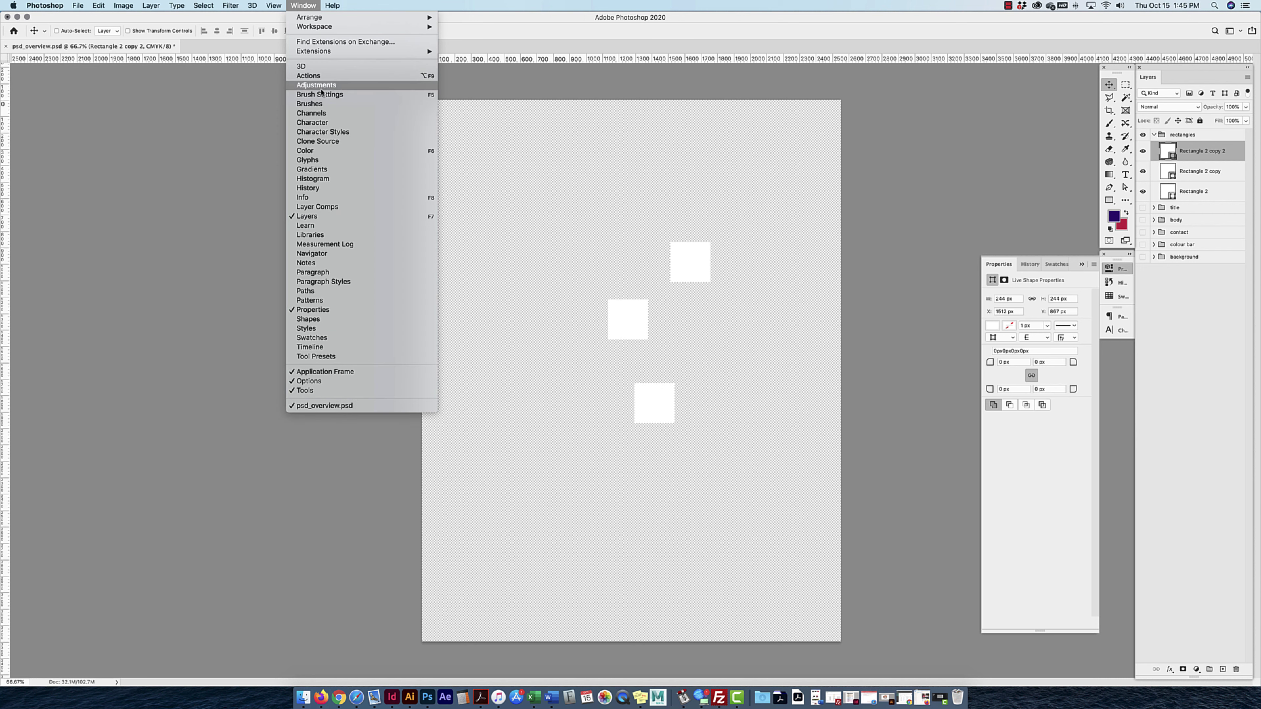
{"action": "left_click", "coordinate": [257, 52]}
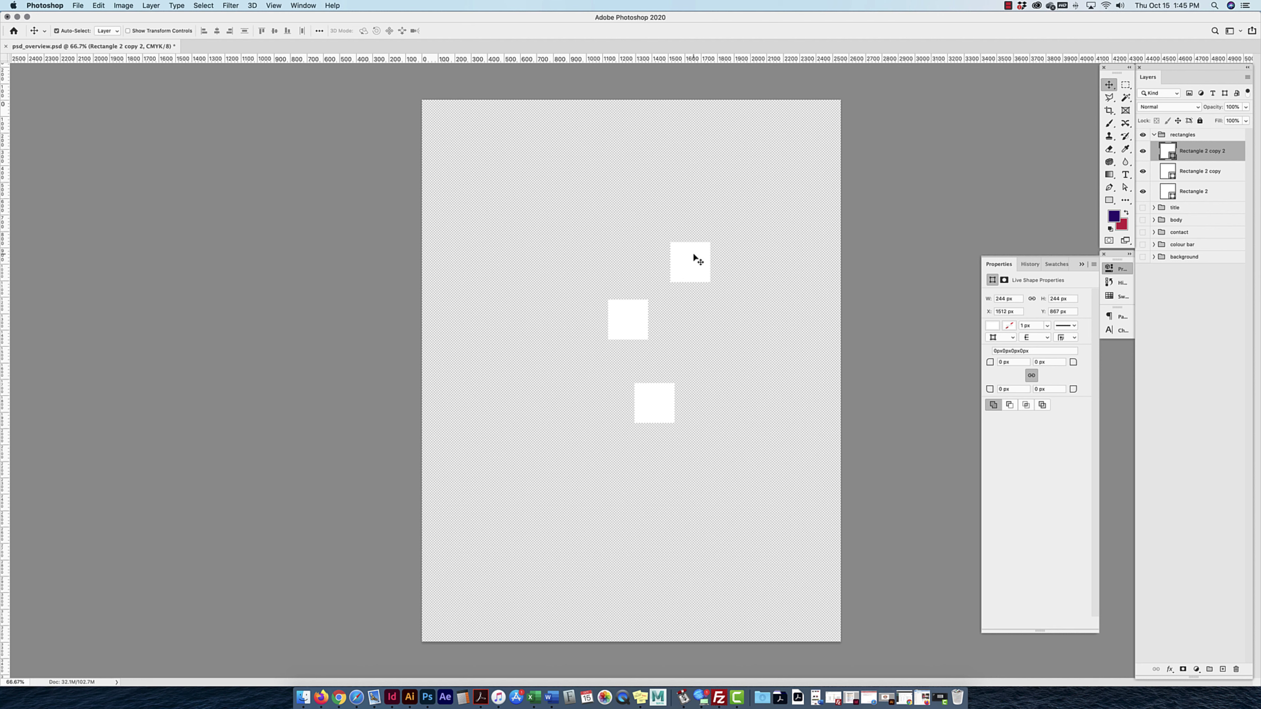
{"action": "left_click_drag", "start_coordinate": [694, 256], "coordinate": [591, 219]}
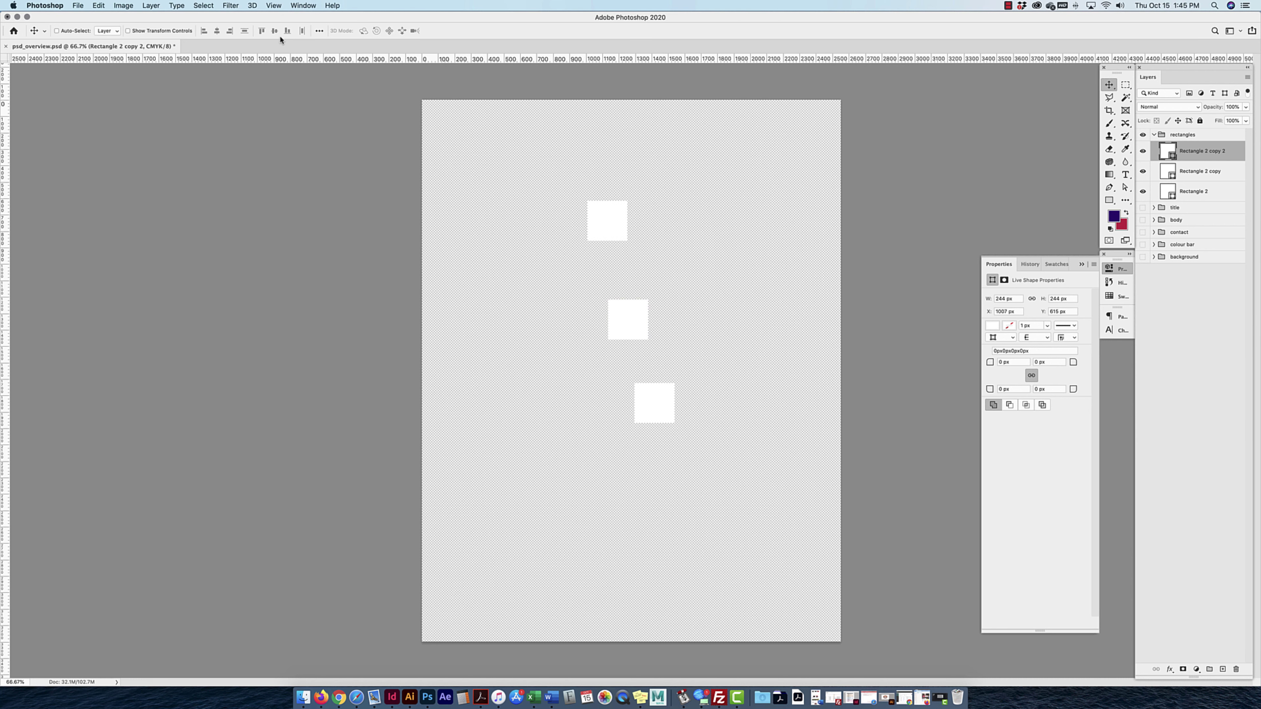
Examine the Move tool's align and distribute options and the Align To choices, keeping Selection.
{"action": "left_click", "coordinate": [319, 31]}
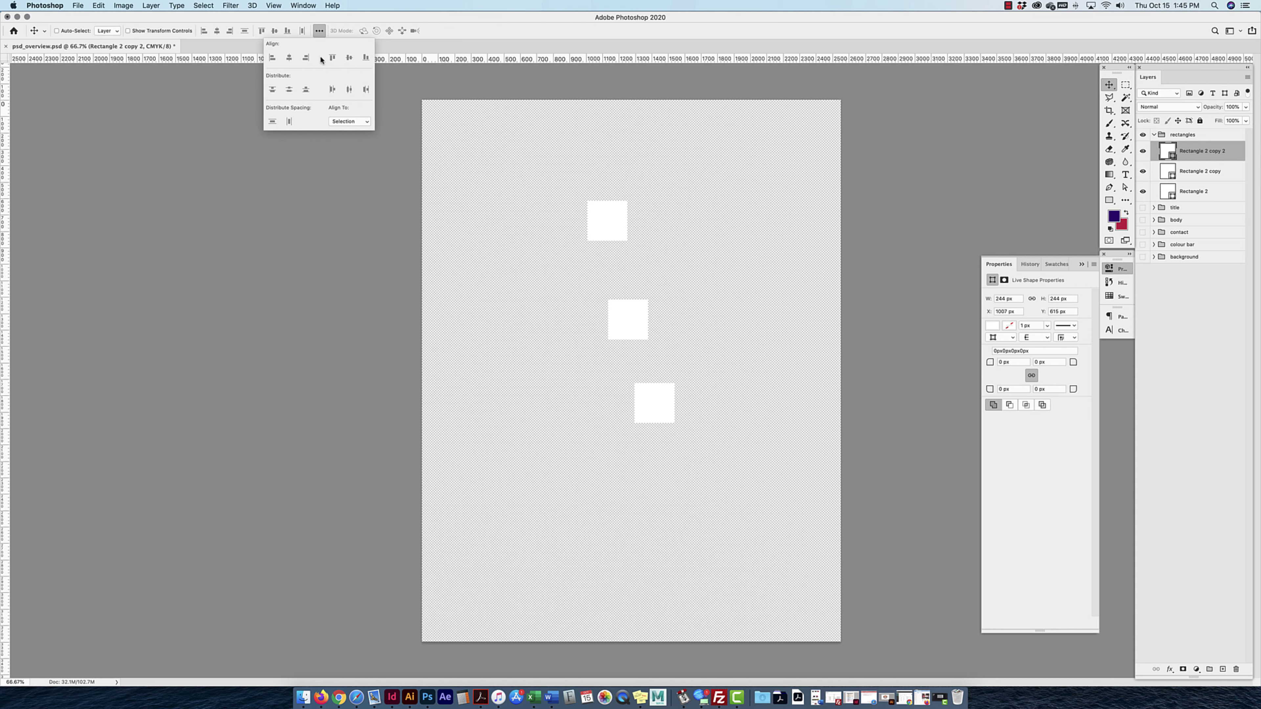
{"action": "left_click", "coordinate": [350, 122]}
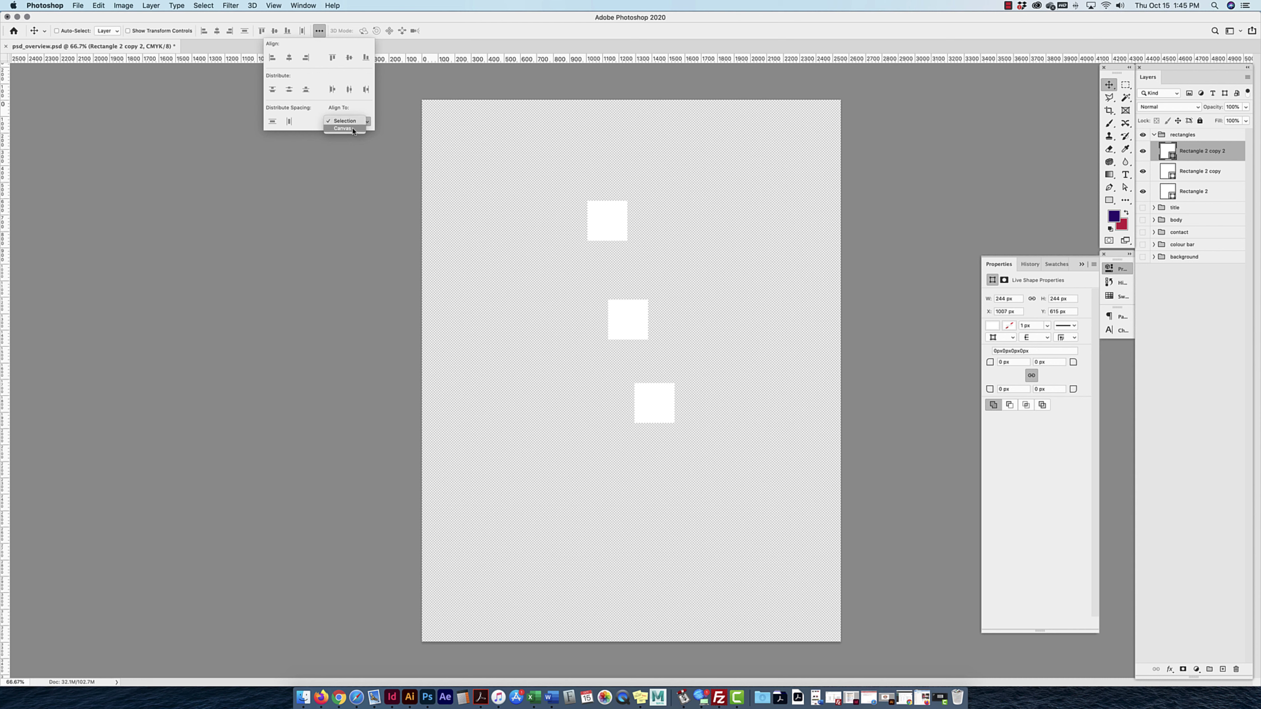
{"action": "left_click", "coordinate": [353, 122]}
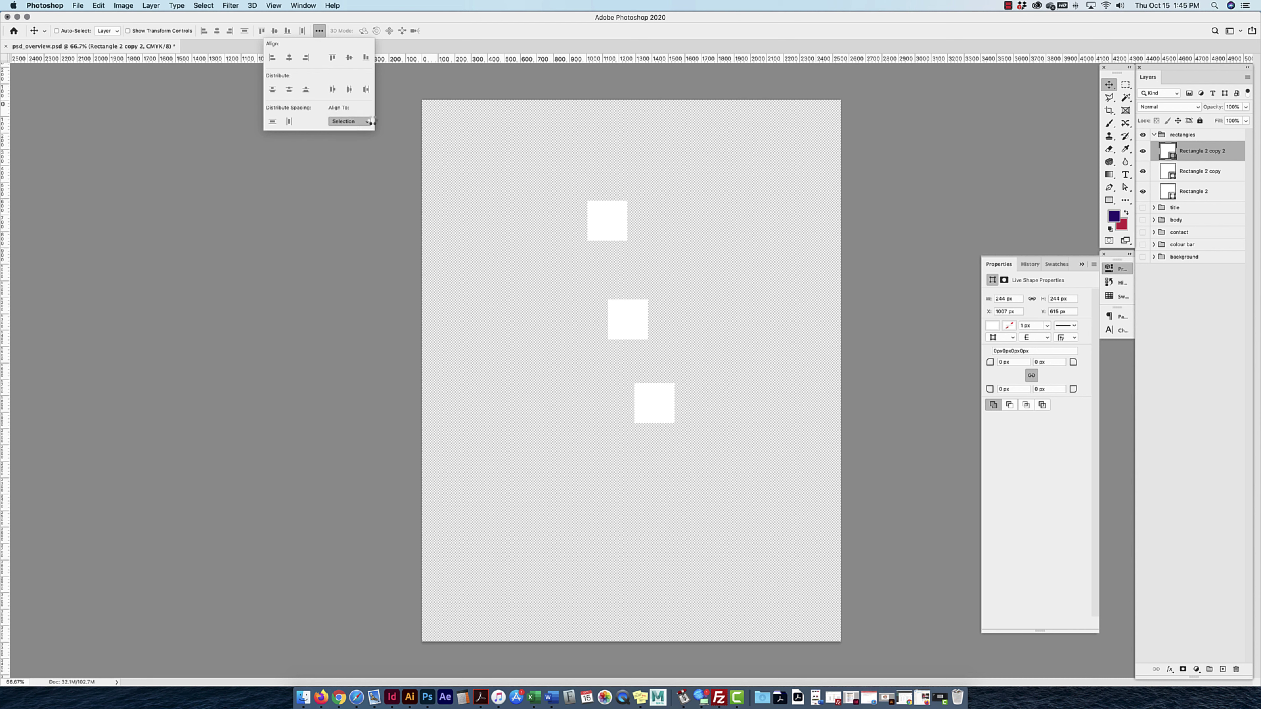
{"action": "left_click", "coordinate": [610, 220]}
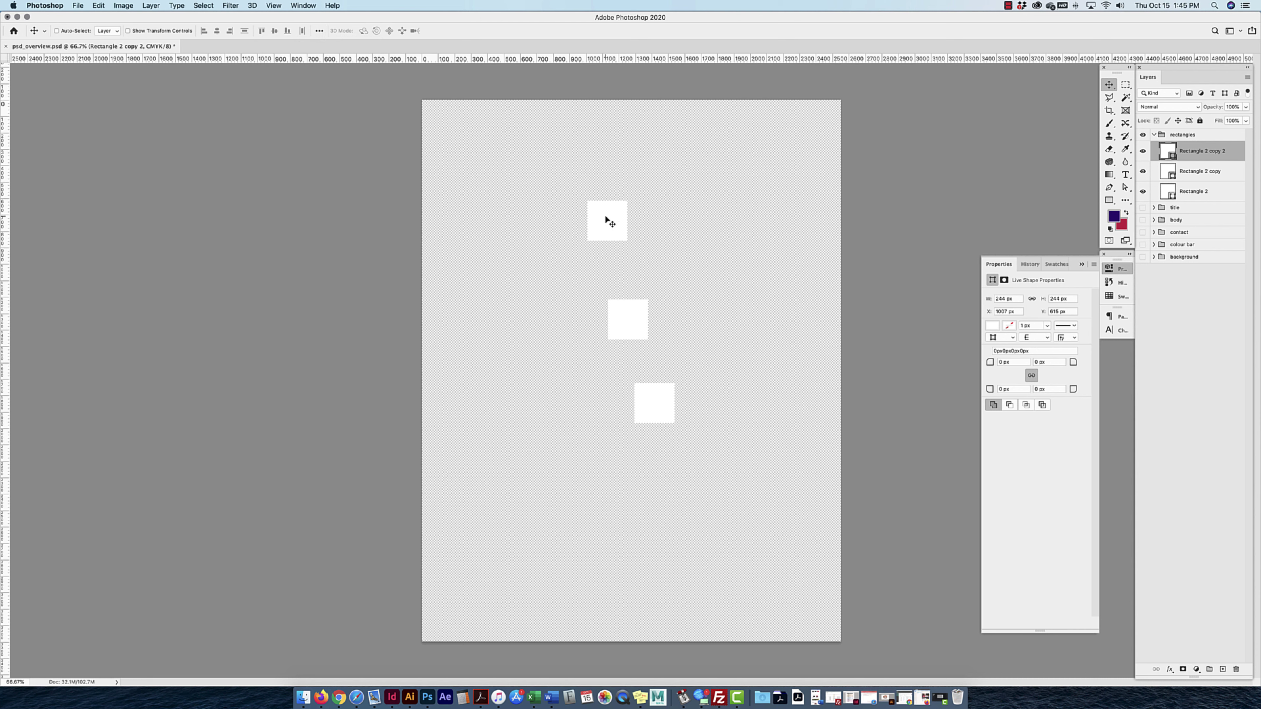
Select the upper two squares together on the canvas, followed by the top and middle squares individually.
{"action": "key", "text": "super"}
{"action": "key", "text": "super+a"}
{"action": "key", "text": "super+d"}
{"action": "key", "text": "super"}
{"action": "left_click", "coordinate": [624, 329], "text": "shift+super"}
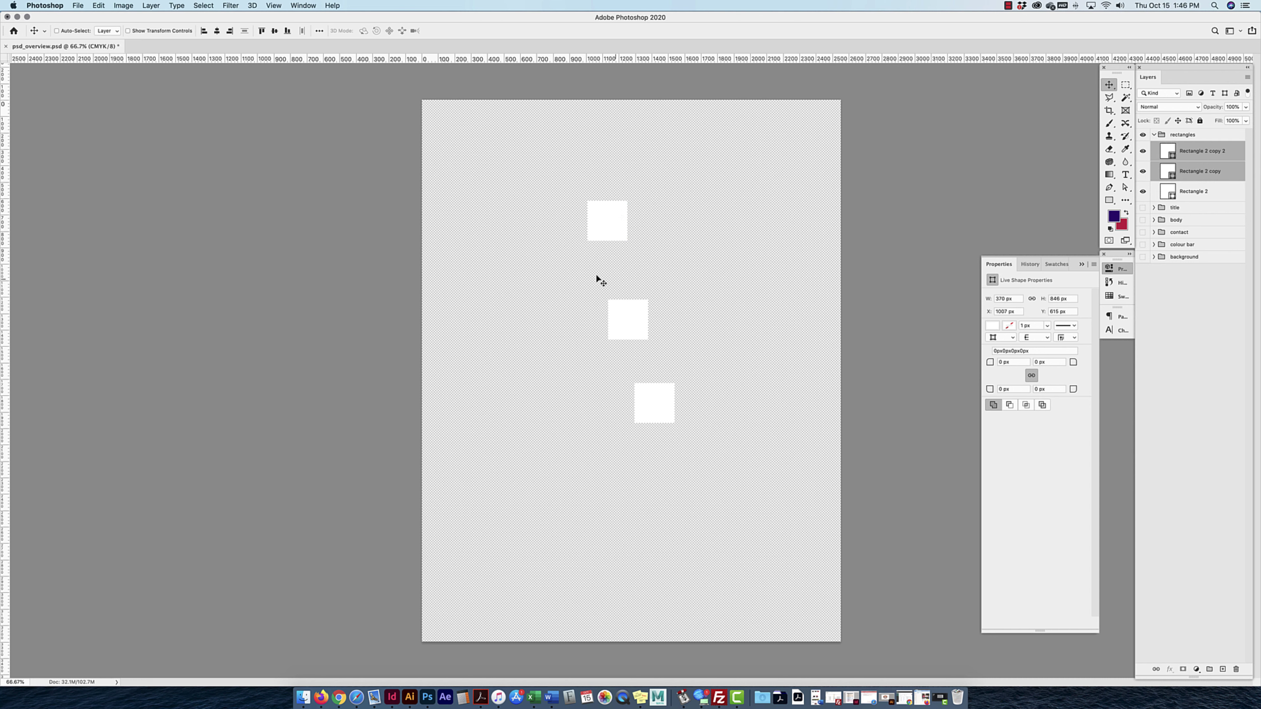
{"action": "left_click", "coordinate": [604, 235], "text": "super"}
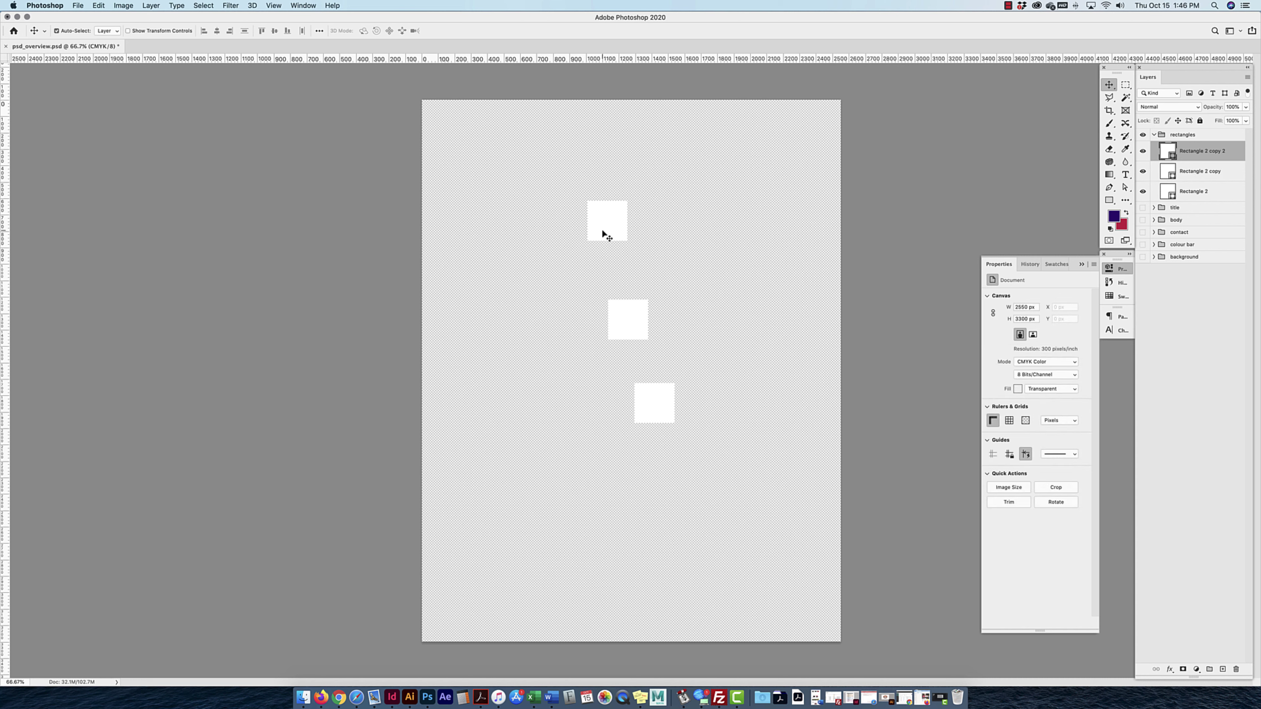
{"action": "left_click", "coordinate": [628, 319], "text": "super"}
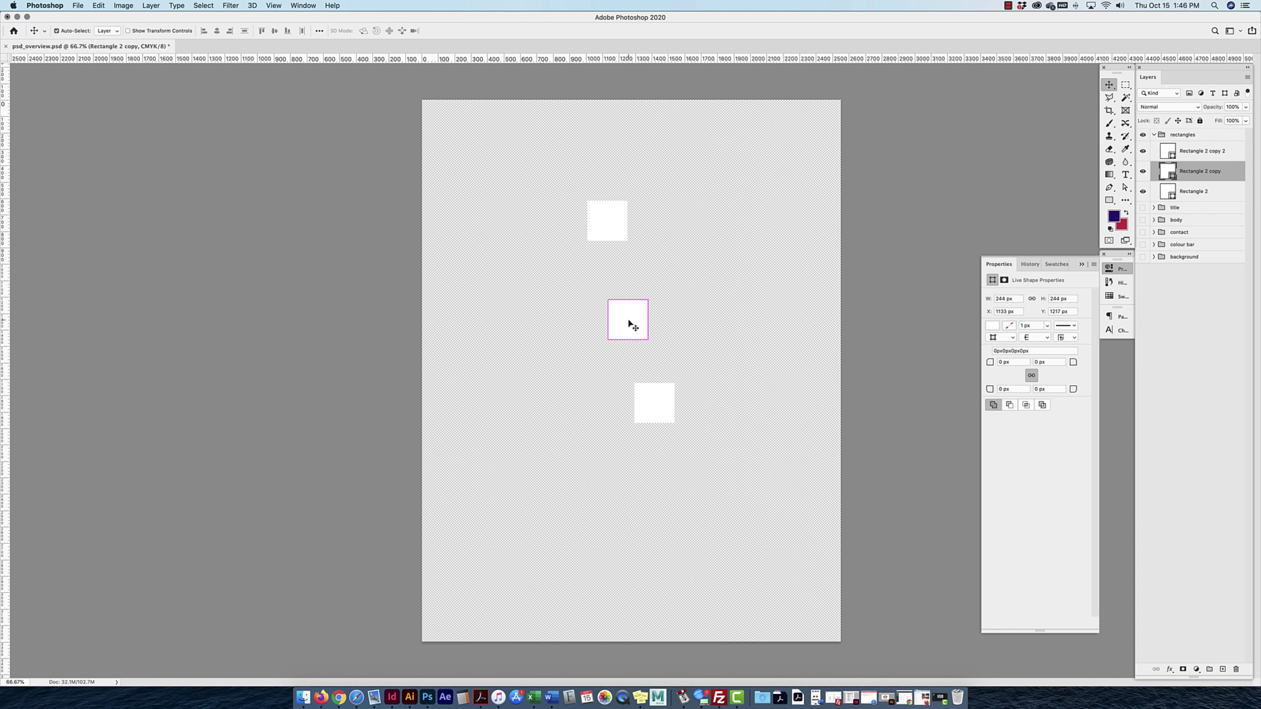
Select all three squares together on the canvas and align their horizontal centers.
{"action": "left_click", "coordinate": [661, 396], "text": "super"}
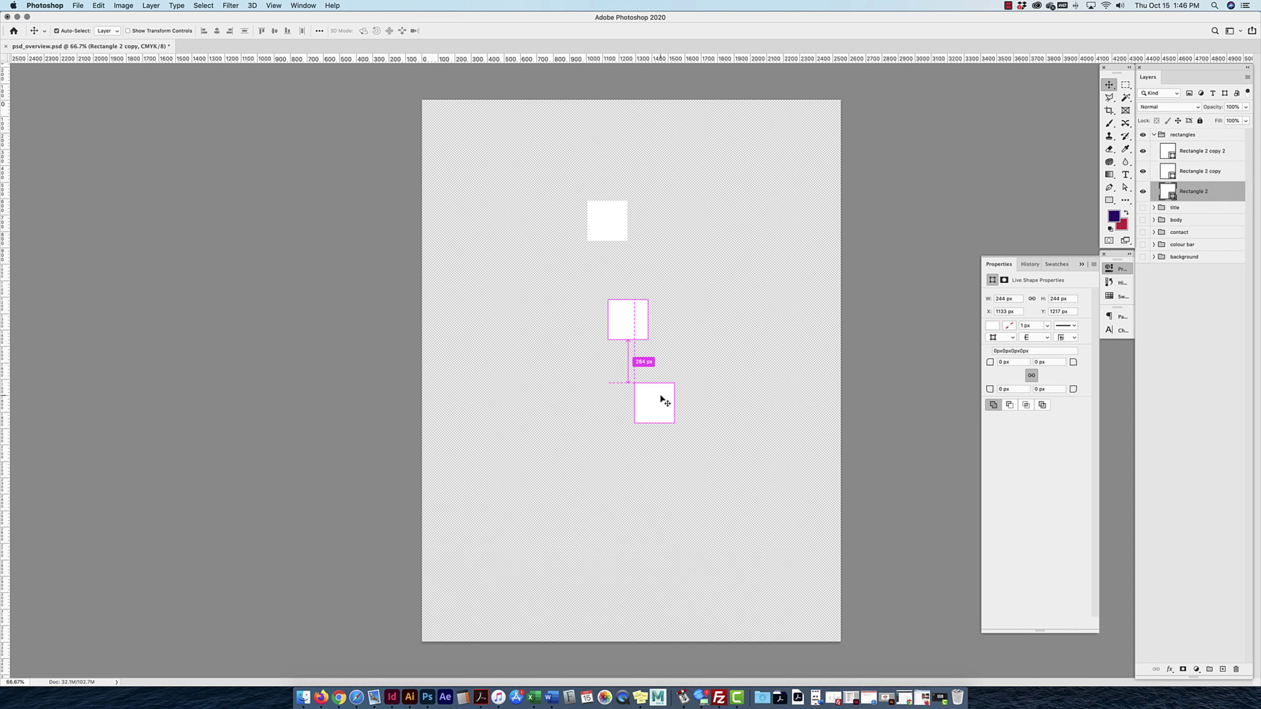
{"action": "left_click", "coordinate": [624, 323], "text": "shift"}
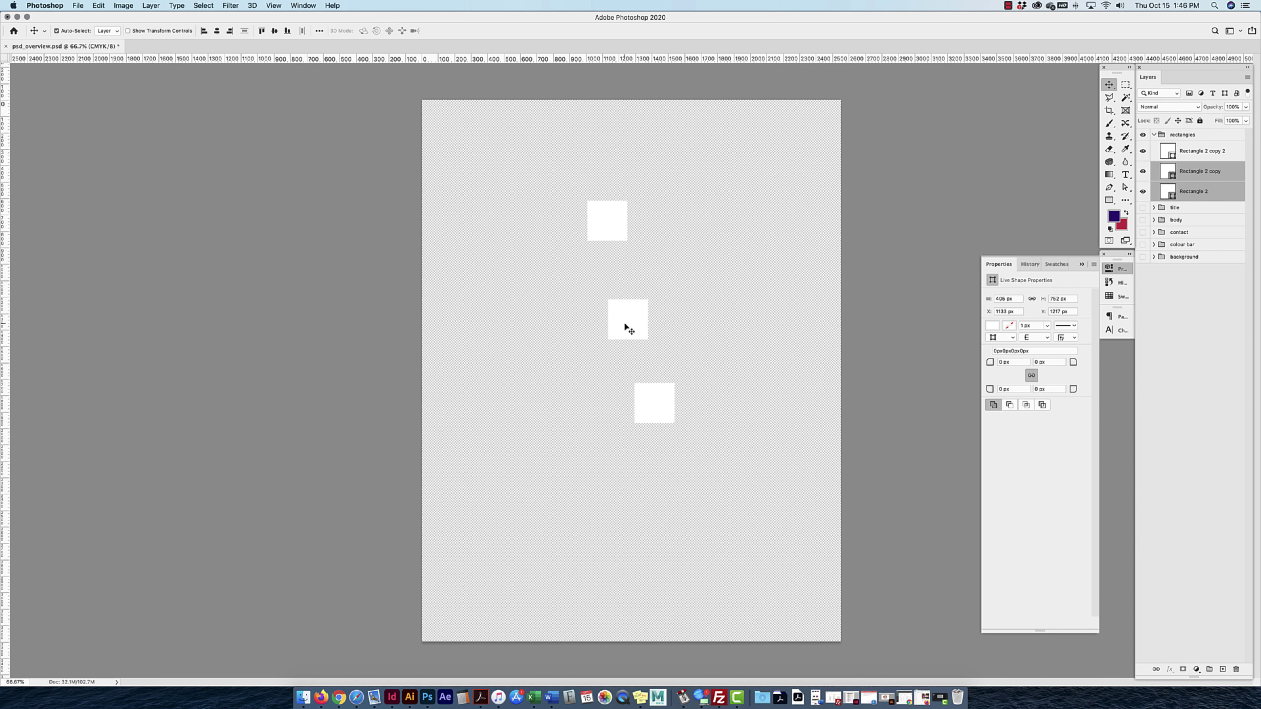
{"action": "left_click", "coordinate": [617, 224], "text": "shift"}
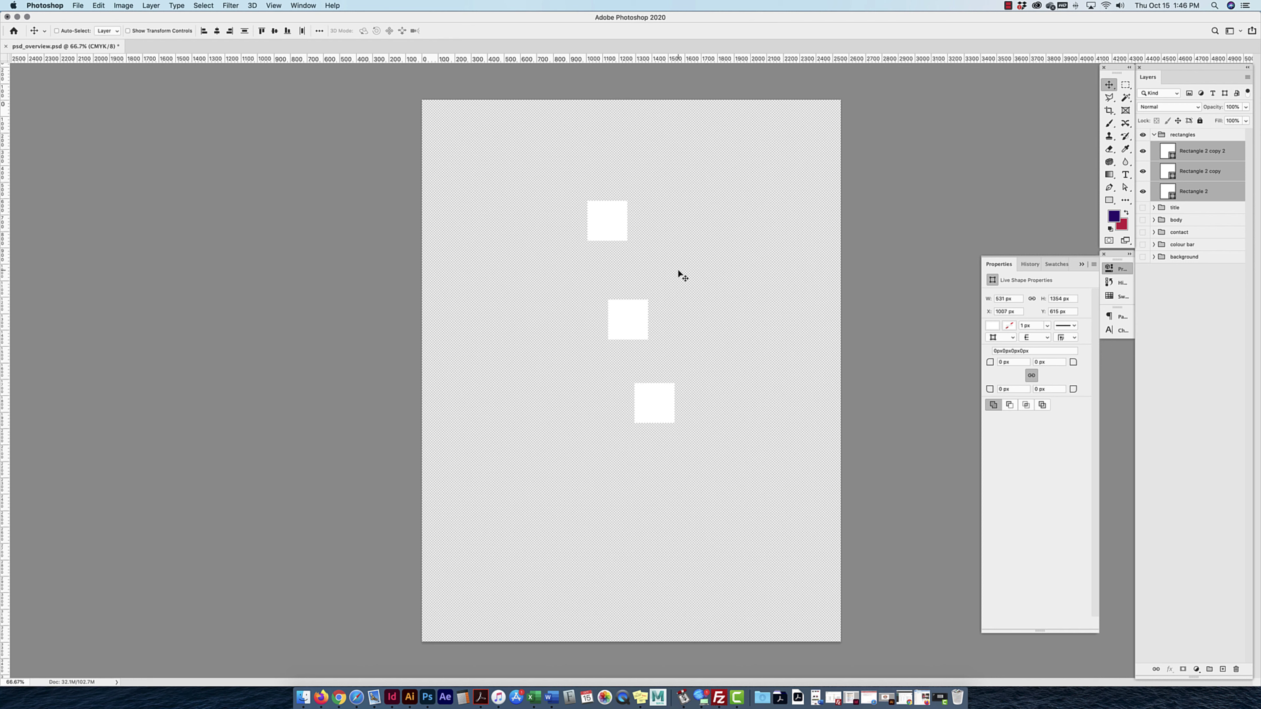
{"action": "left_click", "coordinate": [319, 30]}
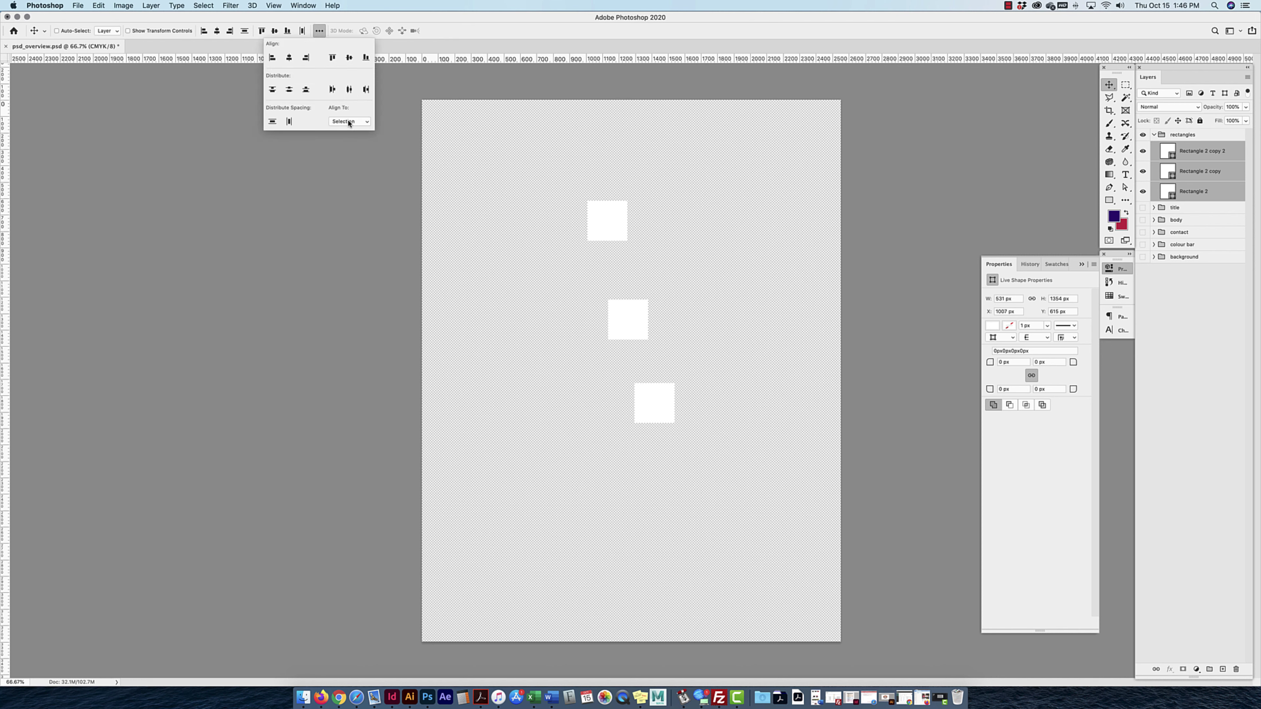
{"action": "left_click", "coordinate": [217, 30]}
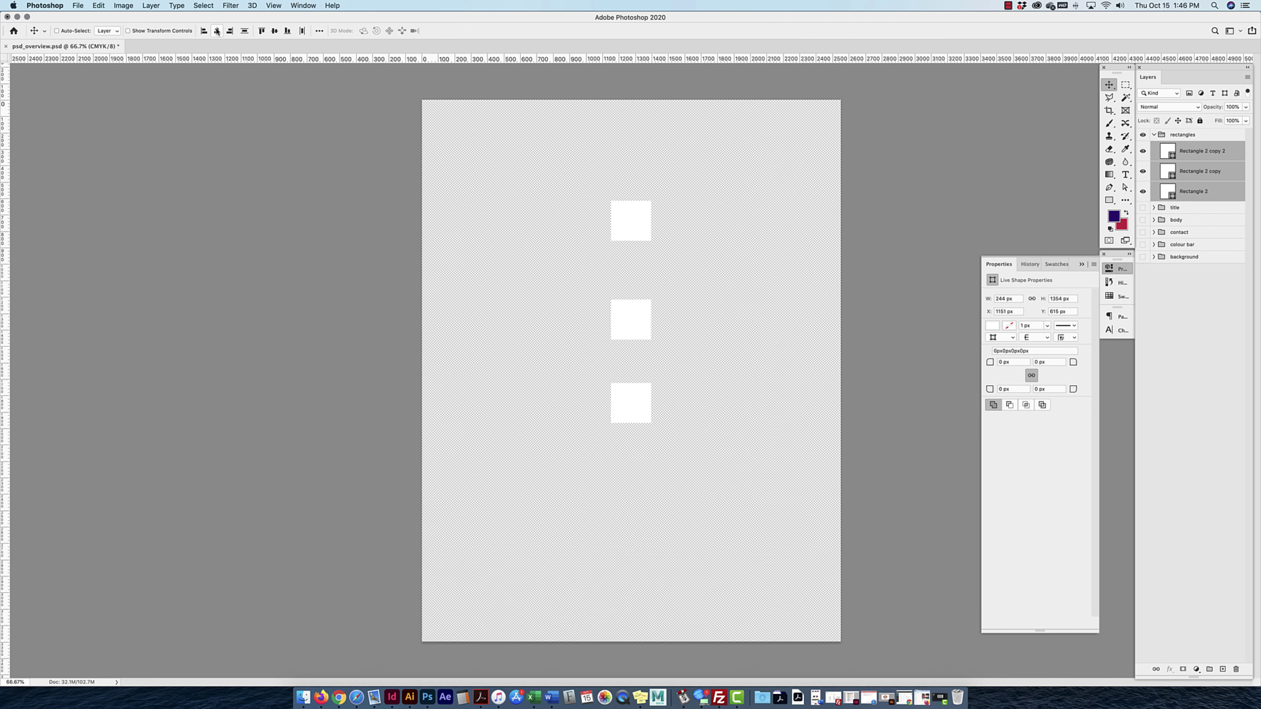
Move the top square right to about X 1774 px, Y 815 px, and align the right edges of all three squares.
{"action": "left_click", "coordinate": [729, 257], "text": "super"}
{"action": "left_click_drag", "start_coordinate": [642, 220], "coordinate": [736, 234]}
{"action": "left_click", "coordinate": [622, 330]}
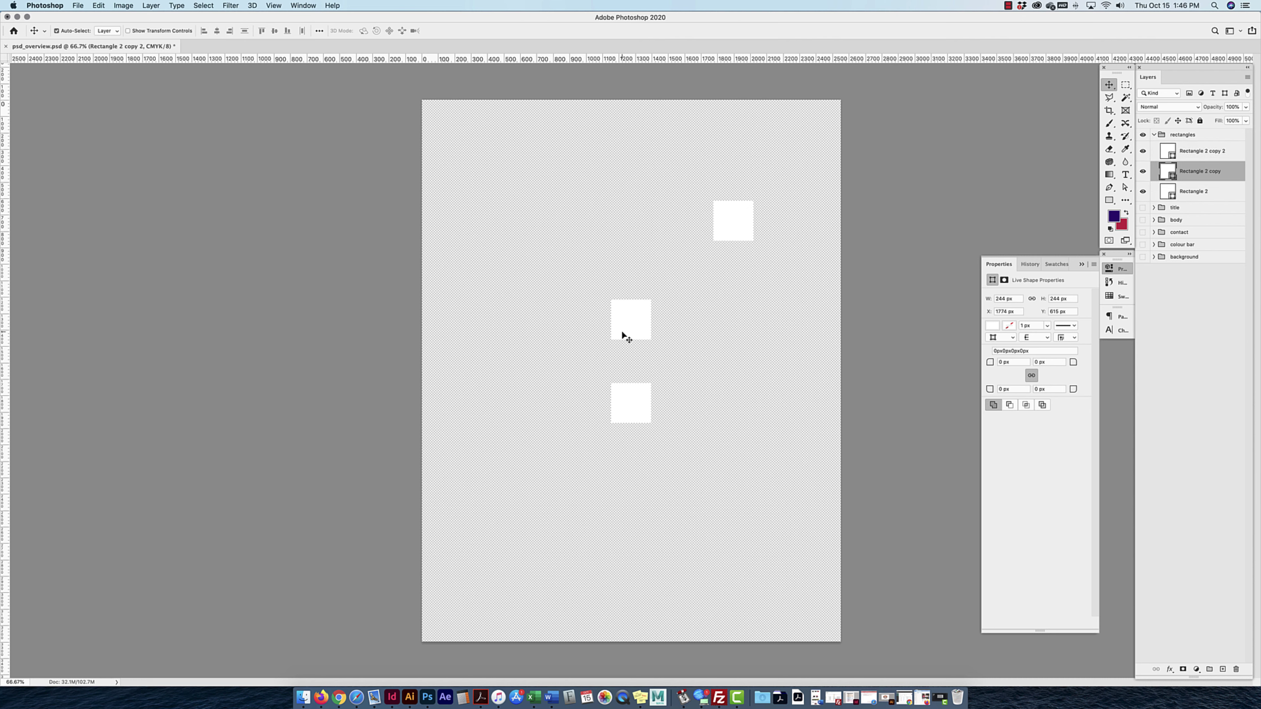
{"action": "left_click", "coordinate": [625, 392], "text": "shift"}
{"action": "left_click", "coordinate": [1198, 153], "text": "shift"}
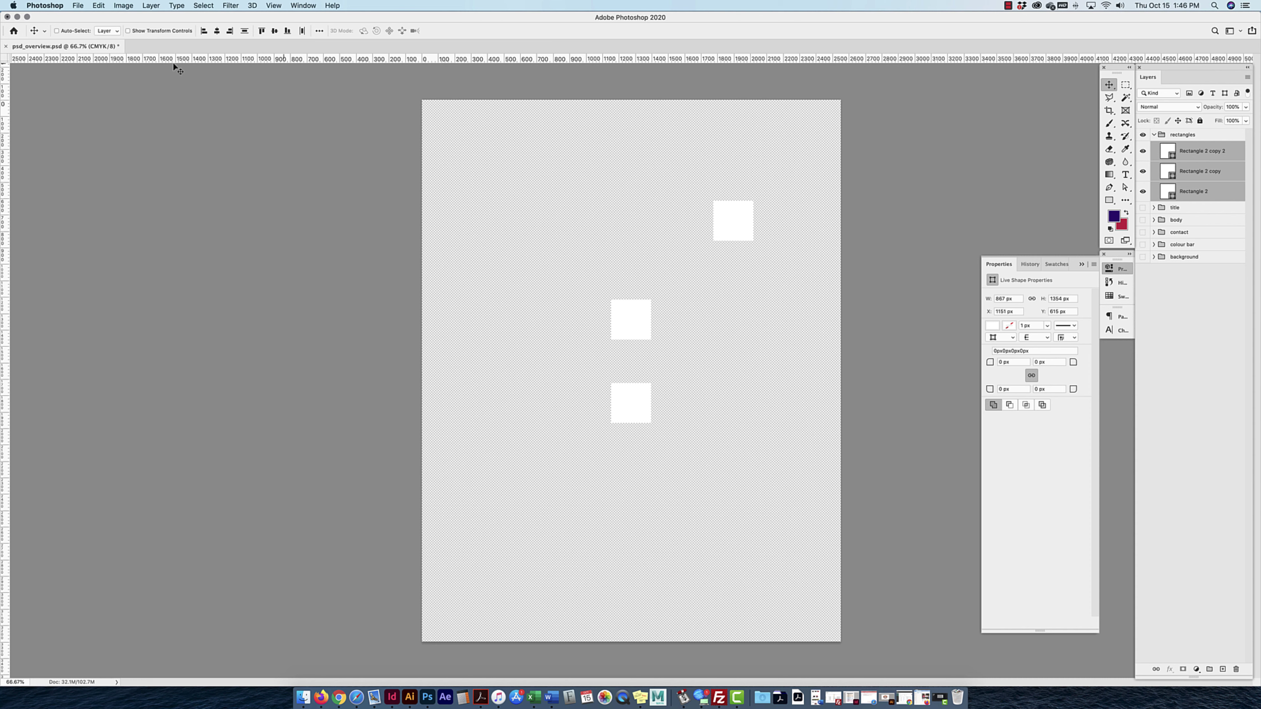
{"action": "left_click", "coordinate": [229, 31]}
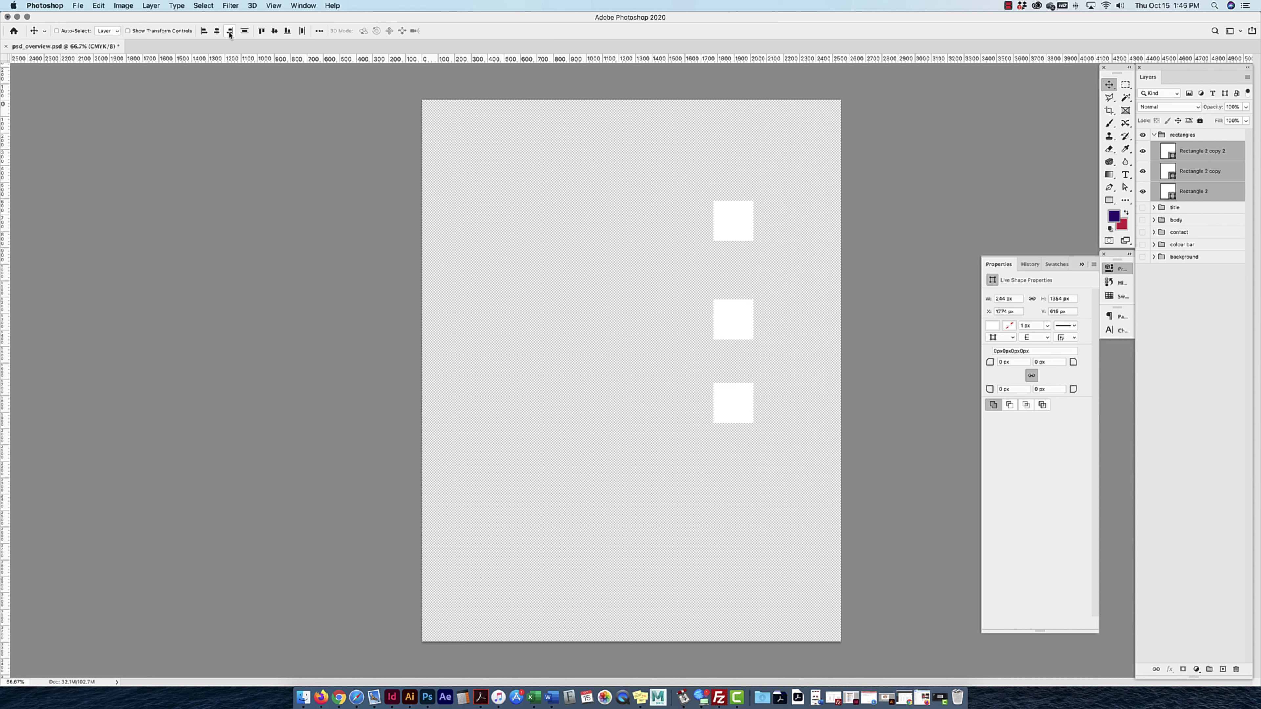
Undo a trial top-edge alignment of the three squares and distribute them by their vertical centers.
{"action": "left_click", "coordinate": [263, 34]}
{"action": "key", "text": "super+z"}
{"action": "left_click", "coordinate": [301, 31]}
{"action": "left_click", "coordinate": [320, 32]}
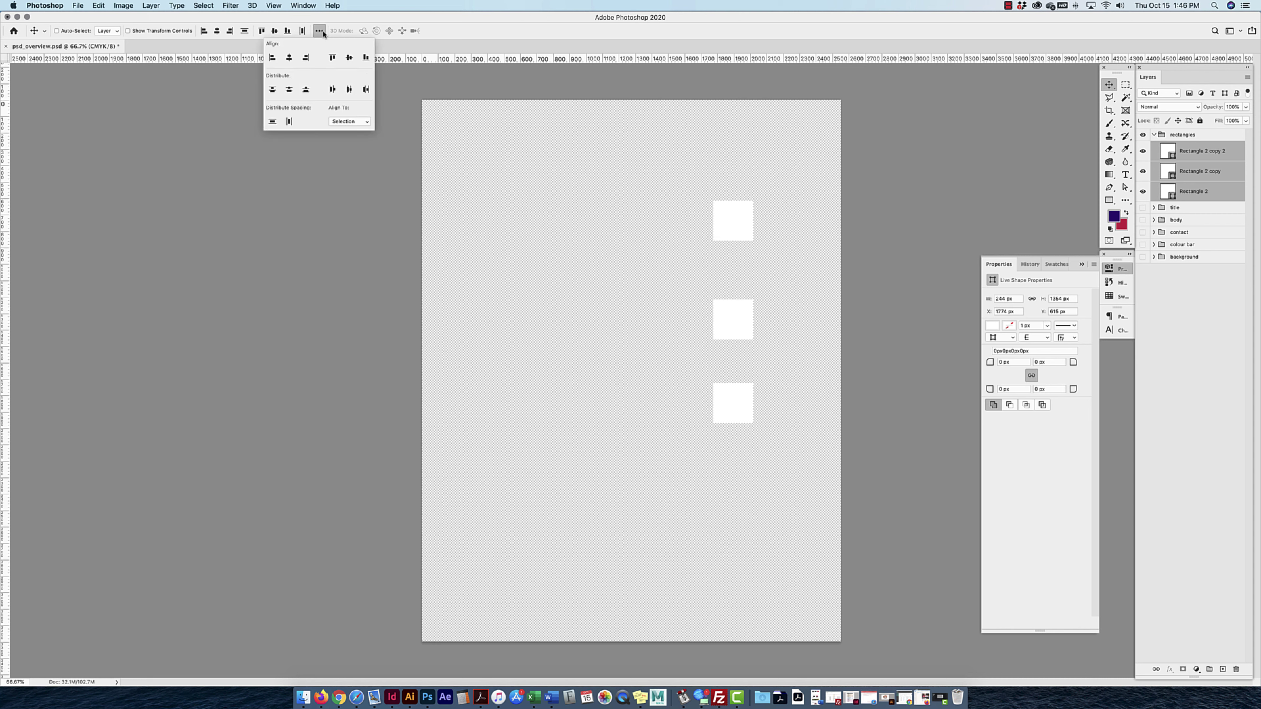
{"action": "left_click", "coordinate": [289, 91]}
Set Align To to Canvas and center the top square horizontally on the page.
{"action": "left_click", "coordinate": [348, 121]}
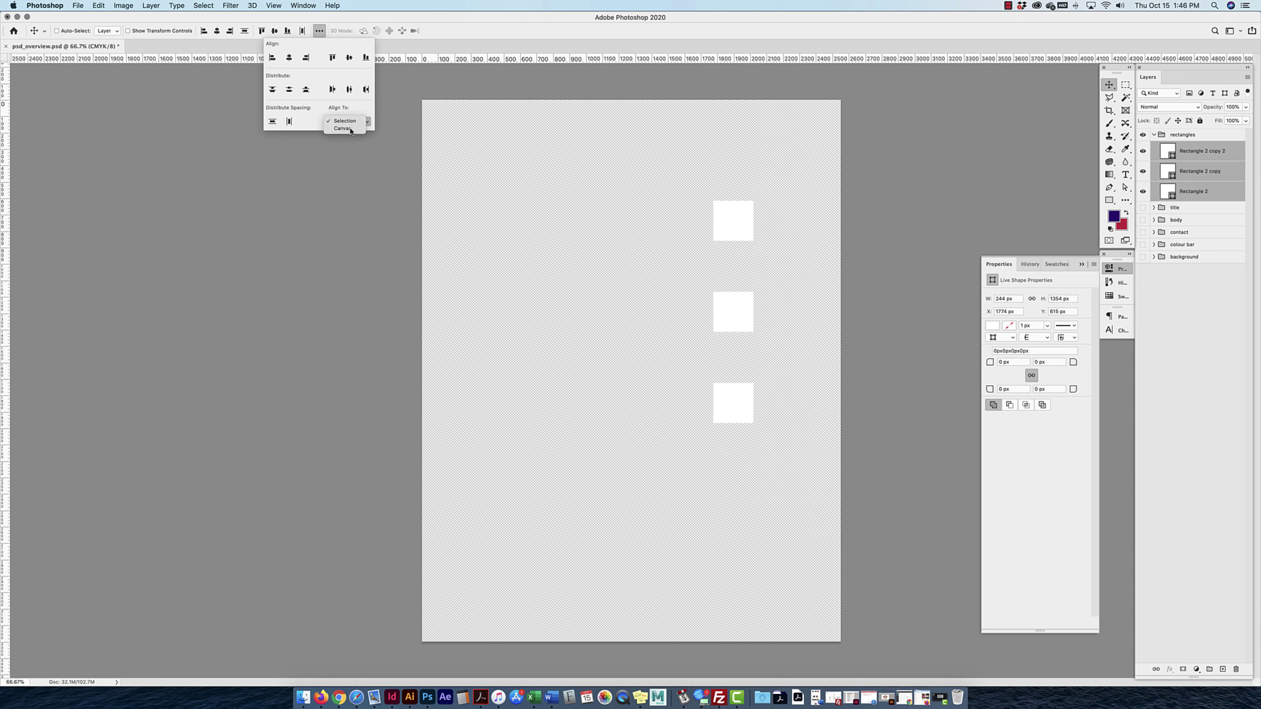
{"action": "left_click", "coordinate": [584, 188]}
{"action": "left_click", "coordinate": [759, 222], "text": "super"}
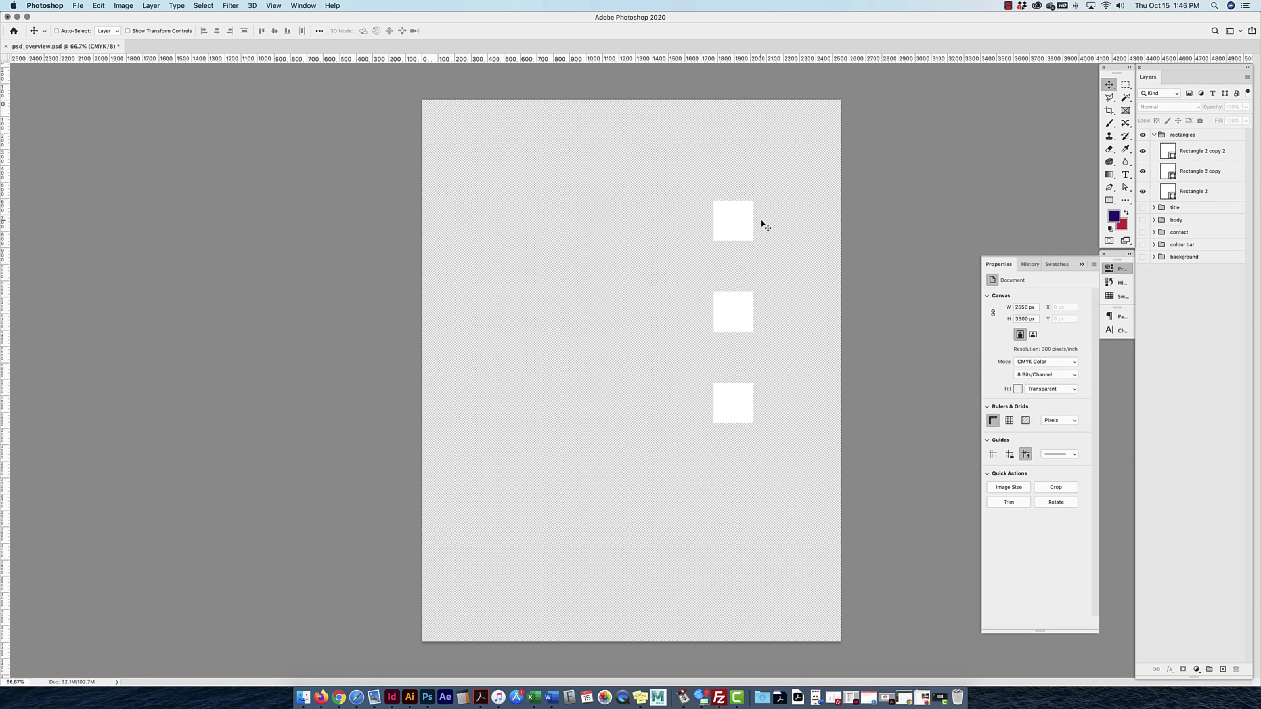
{"action": "left_click", "coordinate": [743, 223], "text": "super"}
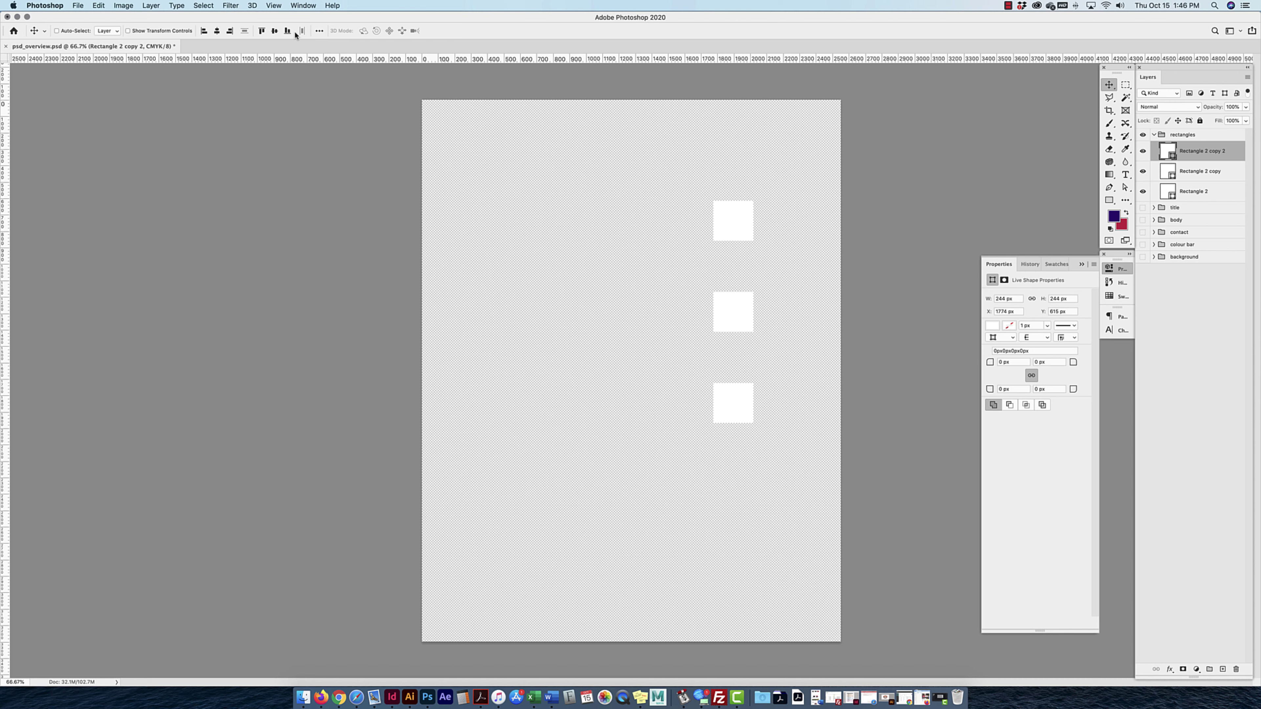
{"action": "left_click", "coordinate": [218, 32]}
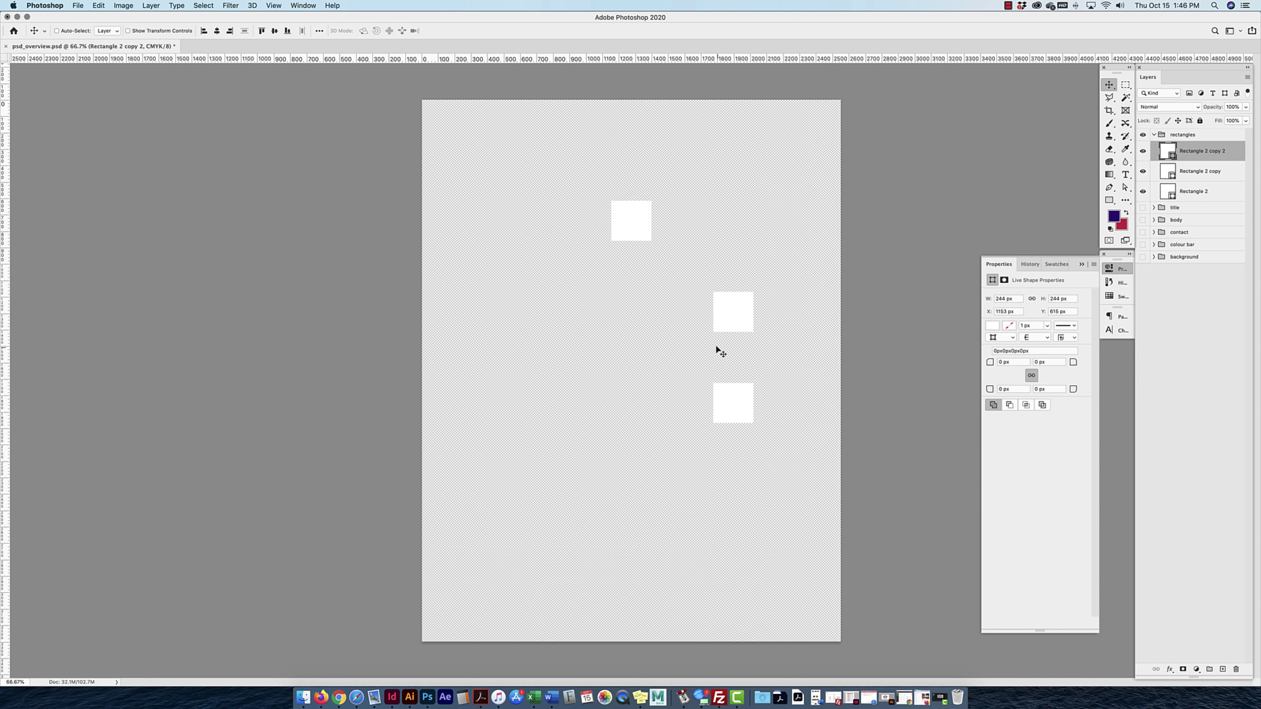
Align the middle square to the canvas's left edge and the lowest square to its right edge.
{"action": "left_click", "coordinate": [725, 331], "text": "super"}
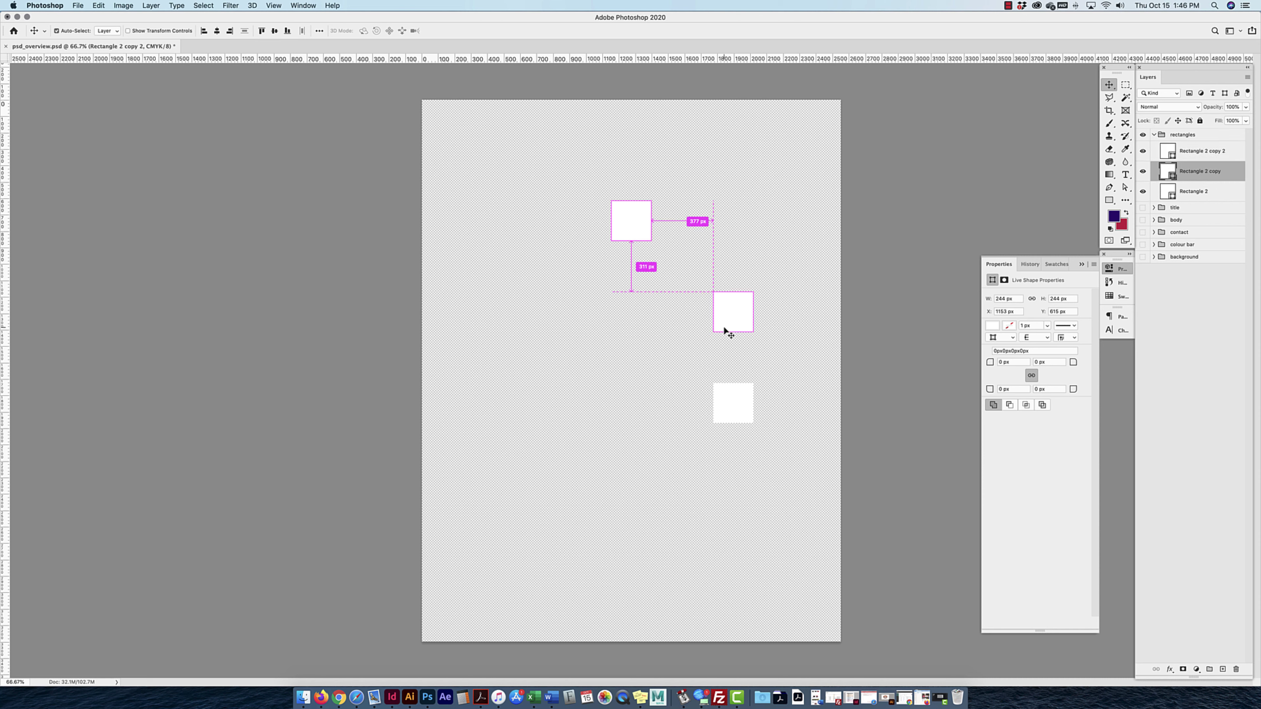
{"action": "left_click", "coordinate": [204, 31]}
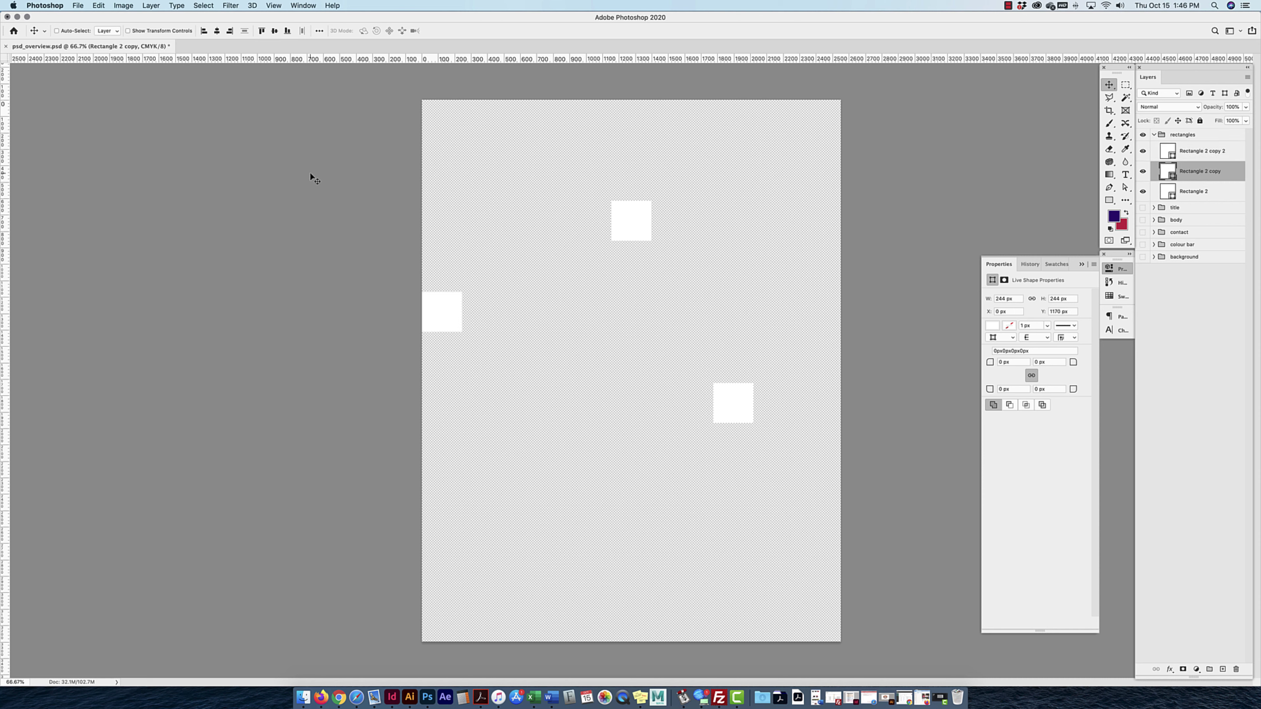
{"action": "left_click", "coordinate": [728, 402], "text": "super"}
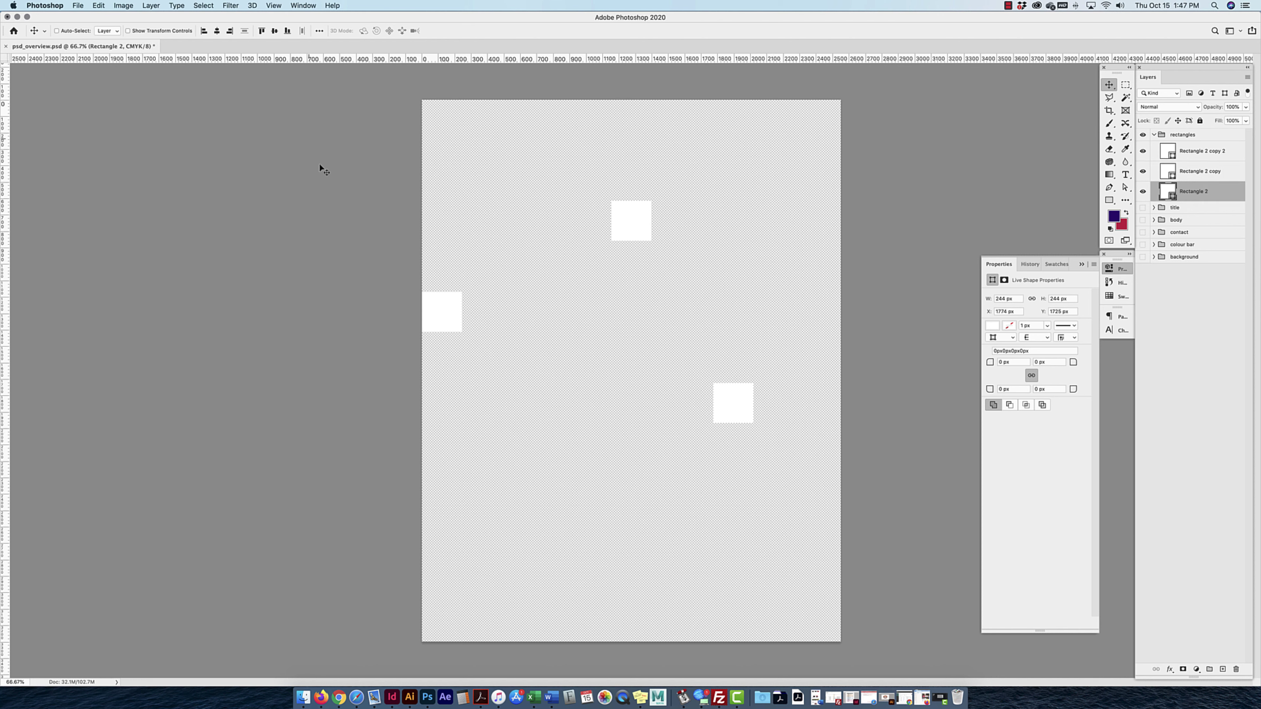
{"action": "left_click", "coordinate": [229, 31]}
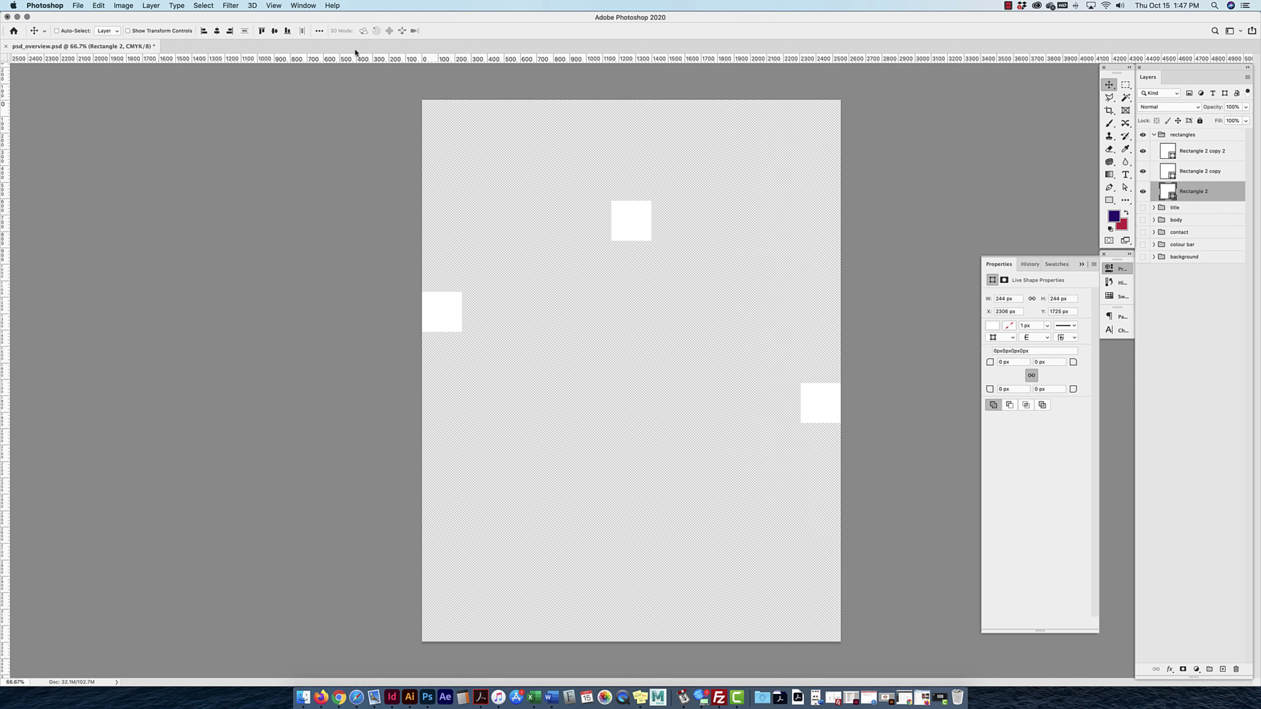
Move the top square near the page's upper-left corner, at about X 101 px, Y 152 px, and examine the Snap To options.
{"action": "left_click", "coordinate": [320, 31]}
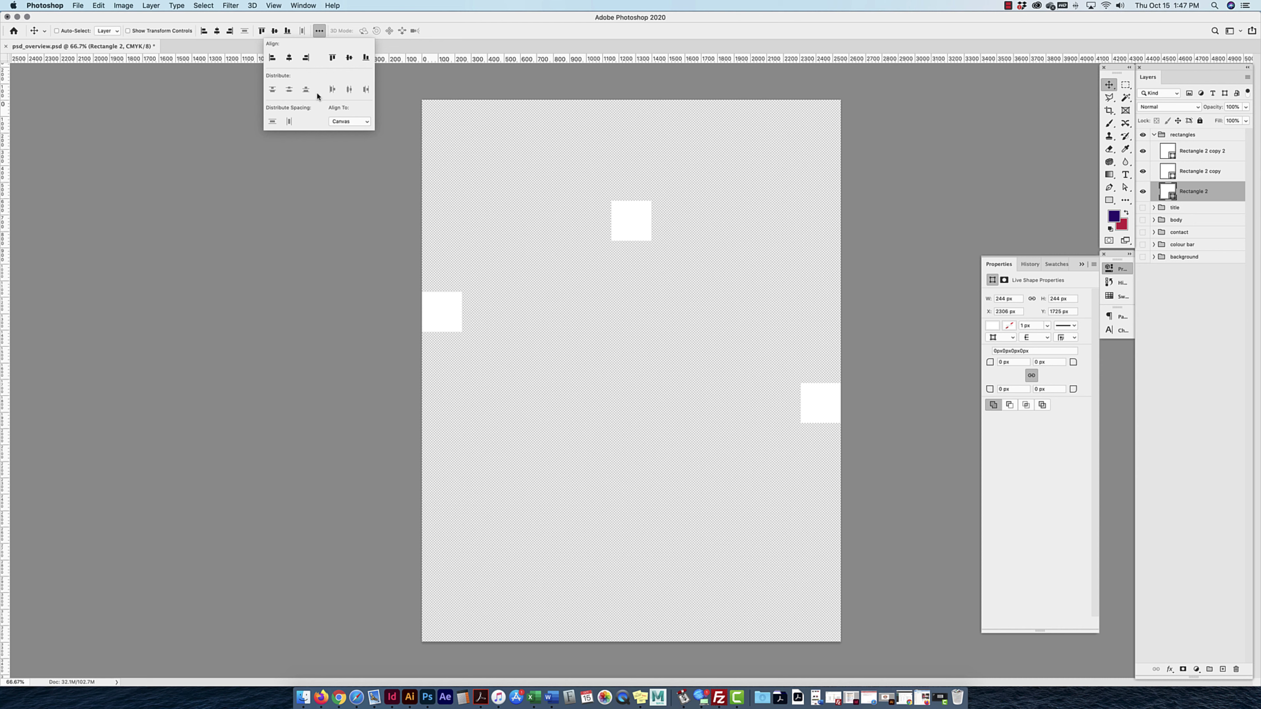
{"action": "left_click", "coordinate": [303, 6]}
{"action": "mouse_move", "coordinate": [275, 4]}
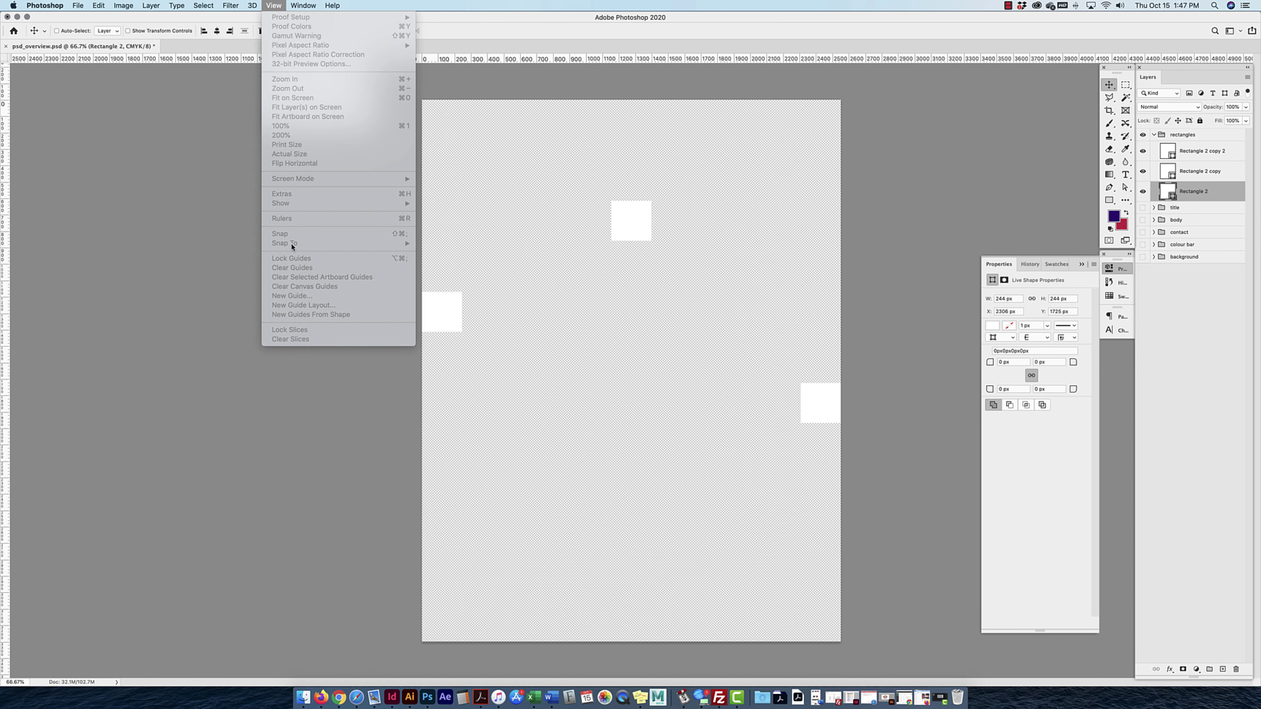
{"action": "left_click", "coordinate": [606, 255]}
{"action": "left_click_drag", "start_coordinate": [636, 225], "coordinate": [460, 150]}
{"action": "left_click", "coordinate": [274, 5]}
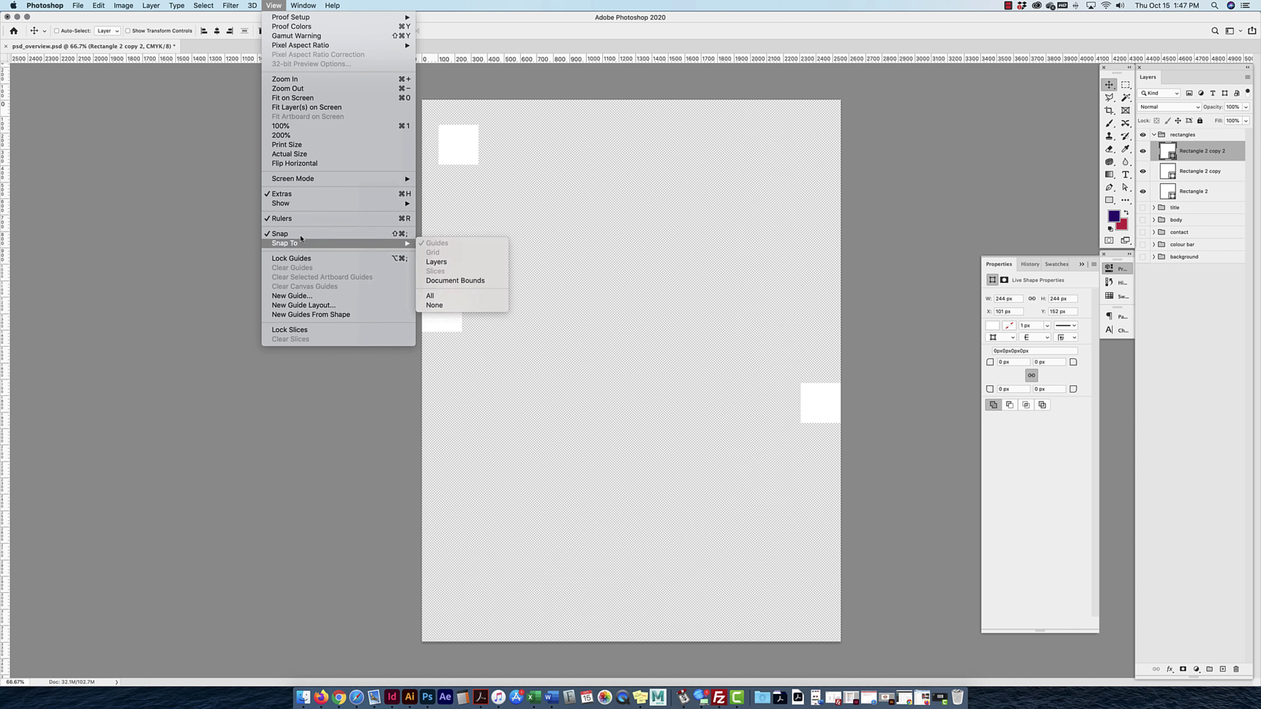
{"action": "mouse_move", "coordinate": [303, 243]}
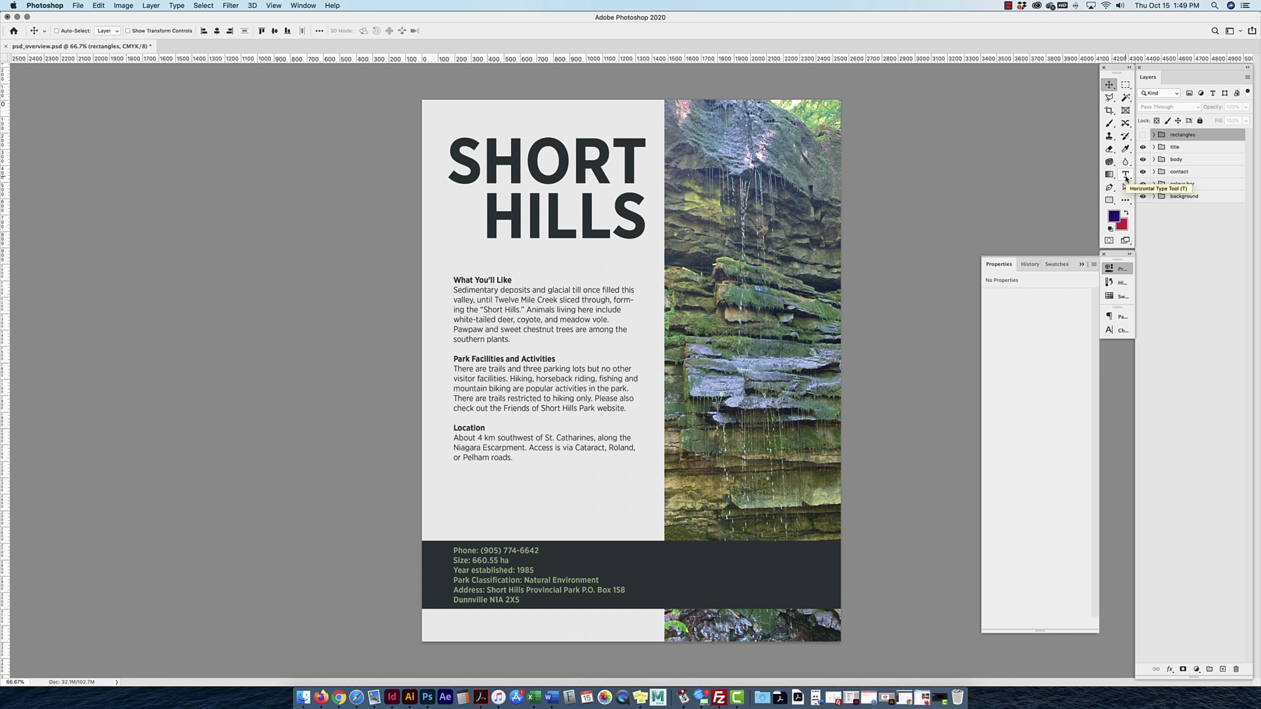
Add the 12 pt Gotham Narrow Bold point text "fqwrgadfgqtdg" below the Location paragraph.
{"action": "left_click", "coordinate": [1126, 177]}
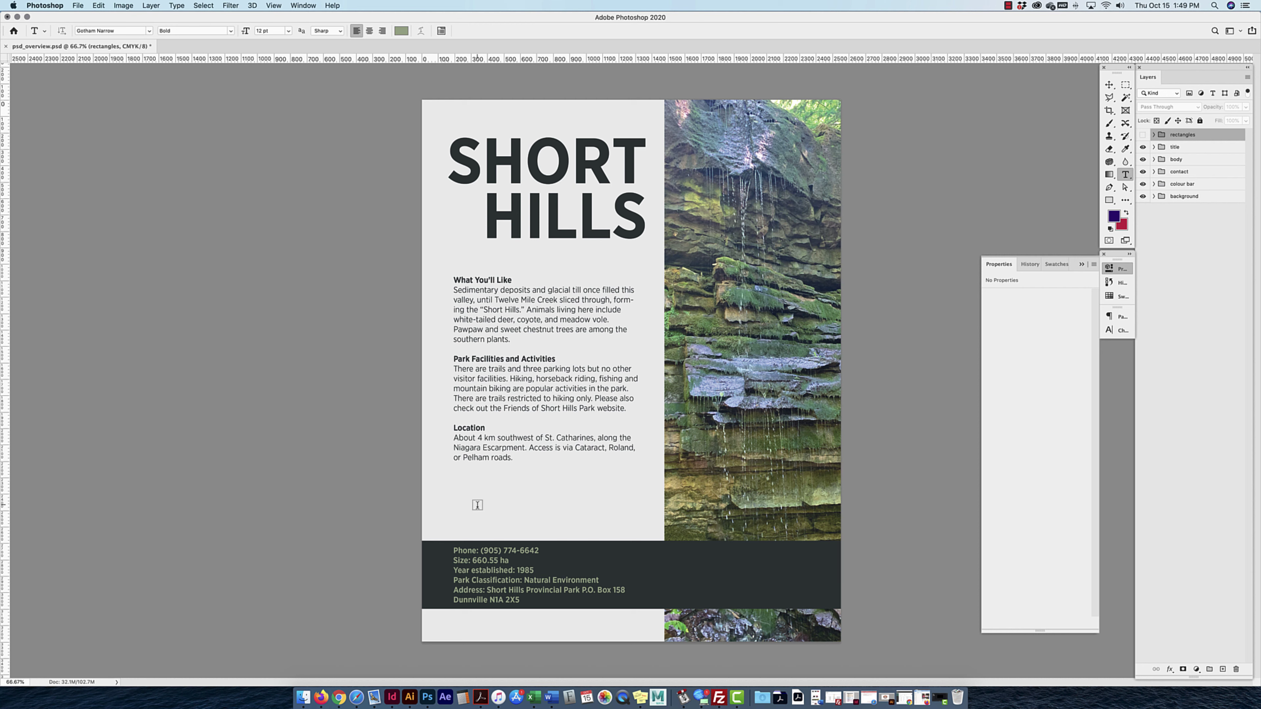
{"action": "left_click", "coordinate": [460, 485]}
{"action": "type", "text": "fqwrgadfgqtdg"}
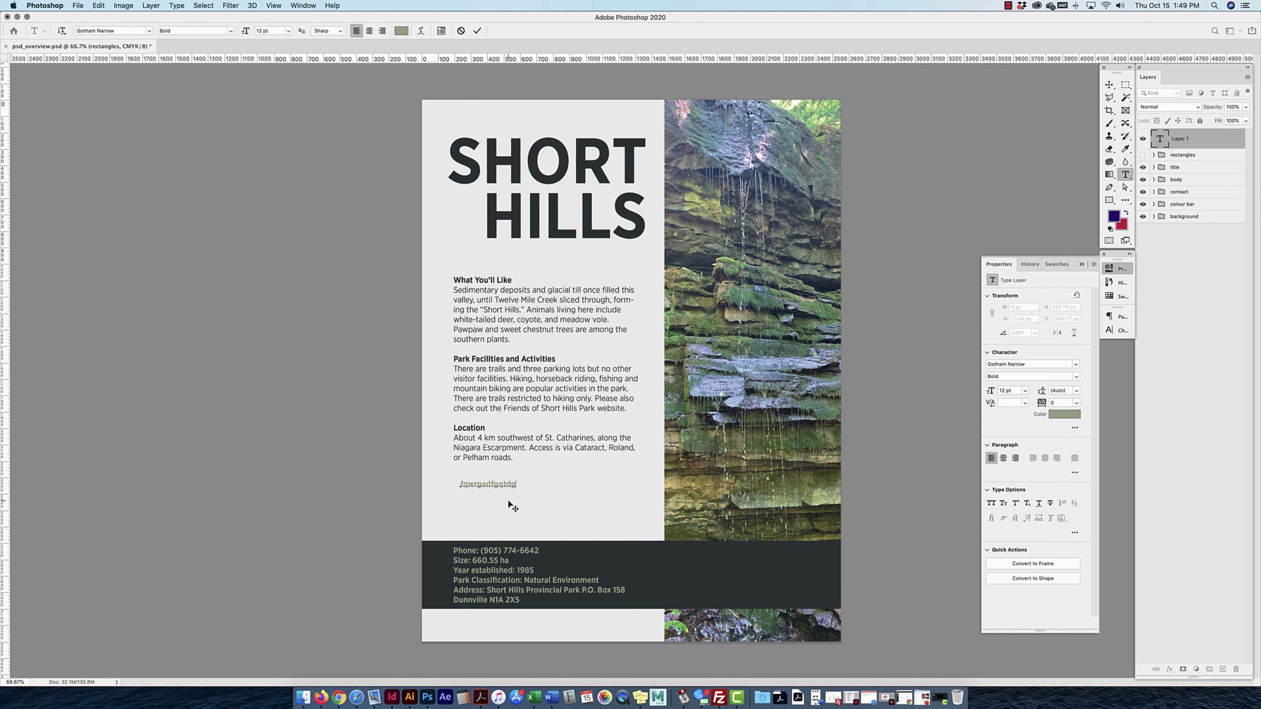
{"action": "left_click", "coordinate": [1108, 85]}
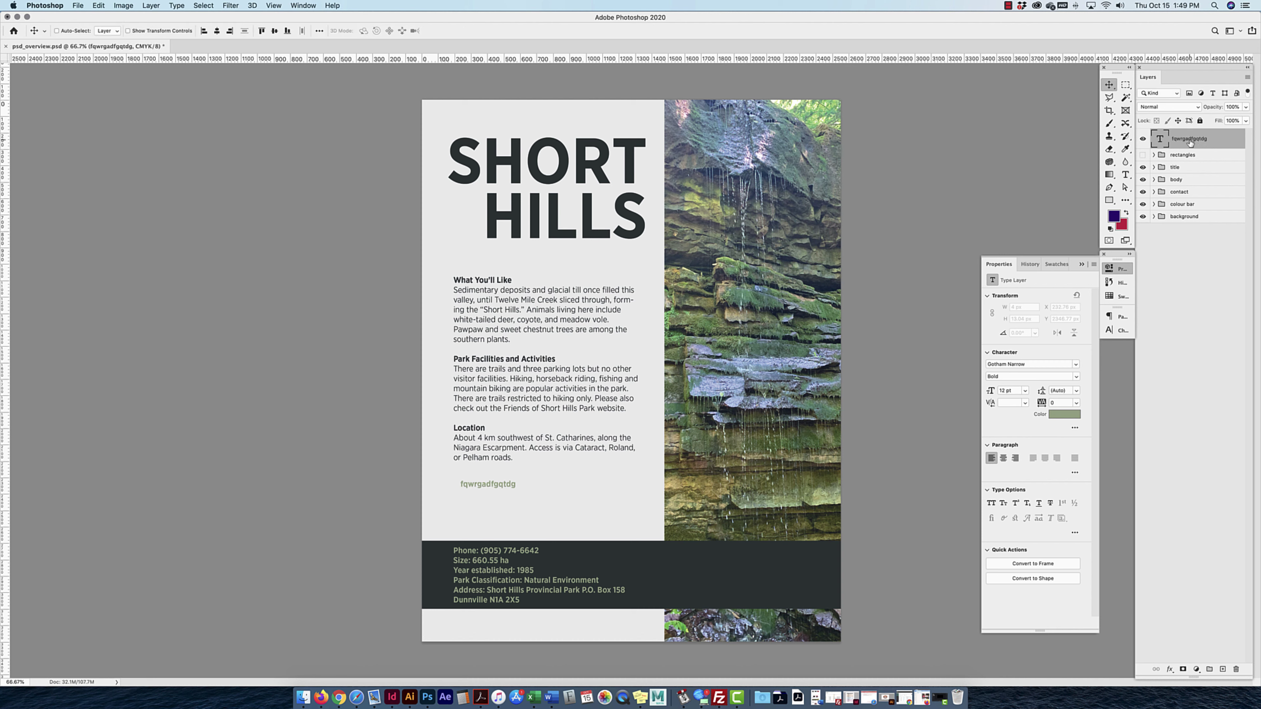
Create a placeholder paragraph text box about 649 px wide and 894 px high, and move it to about X 1019 px, Y 2151 px.
{"action": "left_click", "coordinate": [1125, 174]}
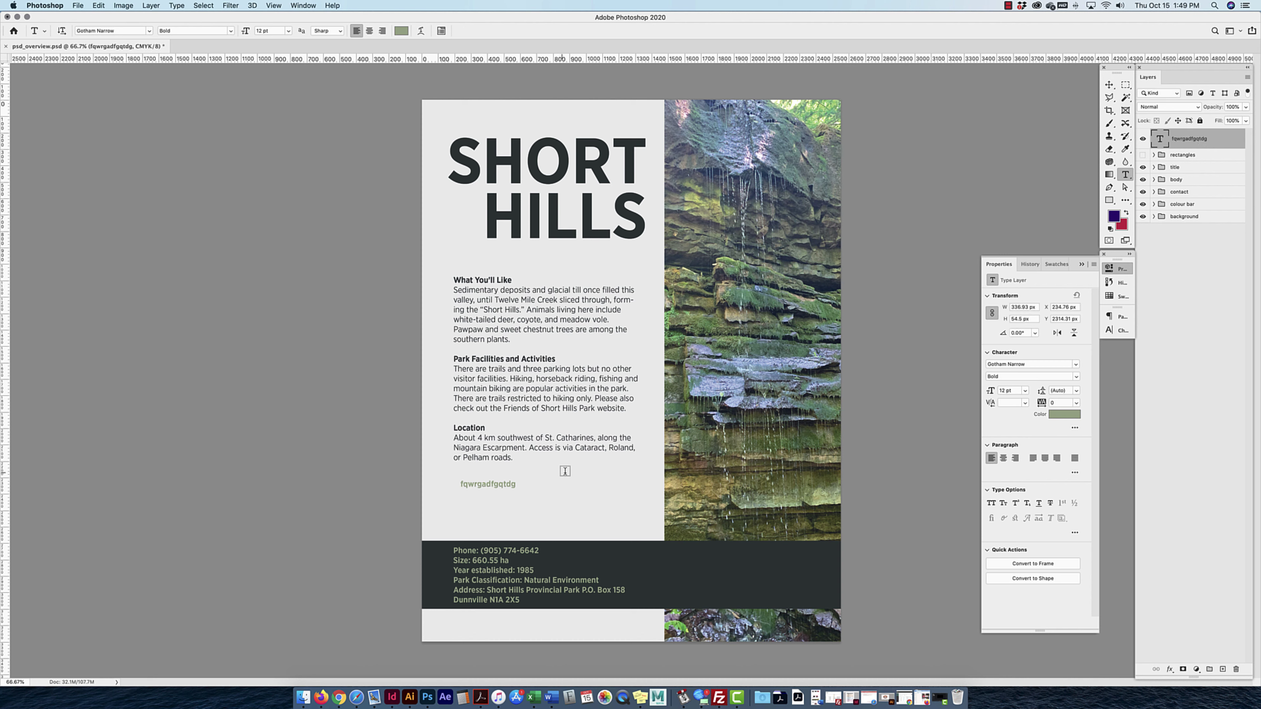
{"action": "left_click_drag", "start_coordinate": [540, 477], "coordinate": [594, 535]}
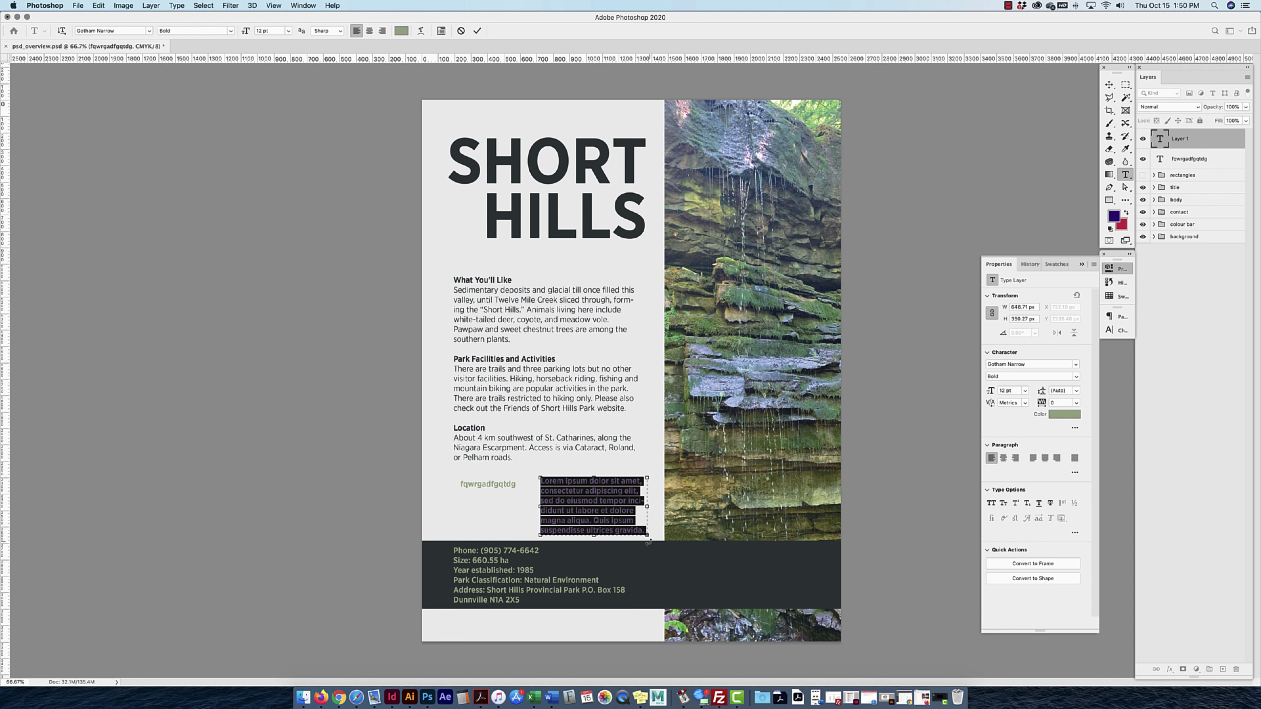
{"action": "left_click_drag", "start_coordinate": [594, 537], "coordinate": [595, 623]}
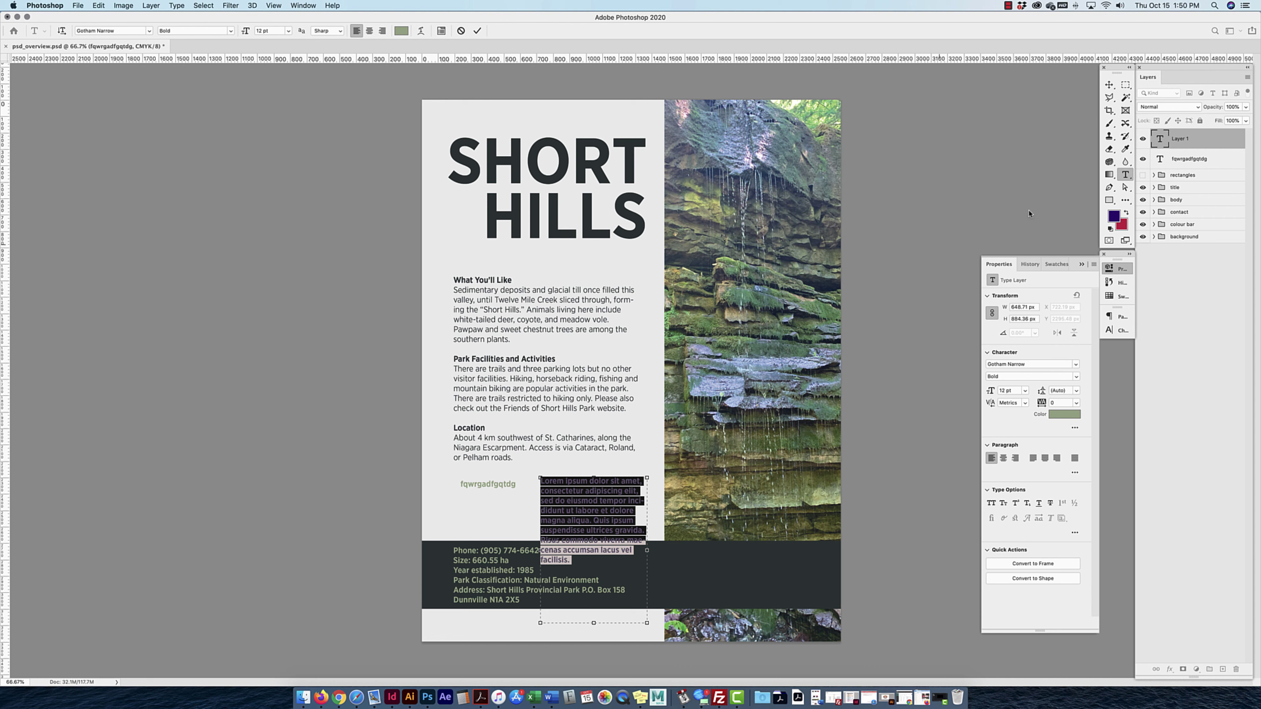
{"action": "key", "text": "super+Return"}
{"action": "key", "text": "v"}
{"action": "left_click_drag", "start_coordinate": [598, 522], "coordinate": [646, 499]}
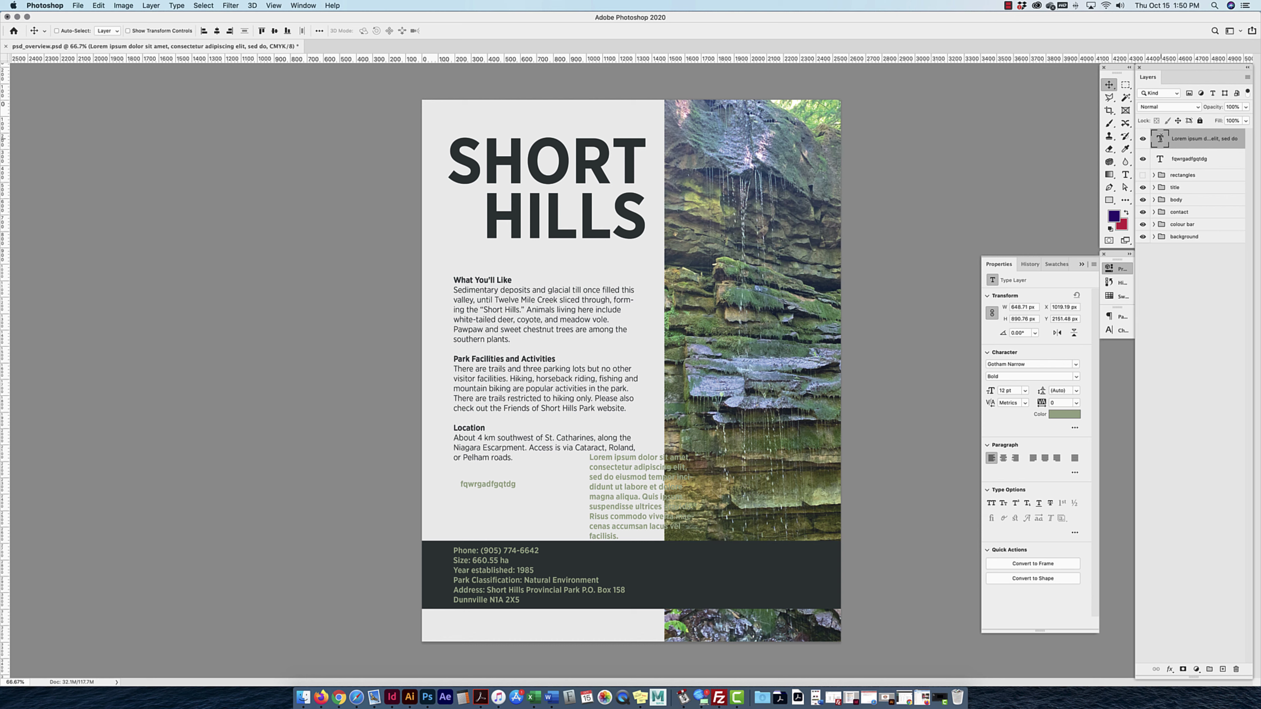
Select all the text in the Lorem ipsum paragraph for editing, starting from the Move tool.
{"action": "double_click", "coordinate": [1160, 140]}
{"action": "left_click", "coordinate": [1109, 85]}
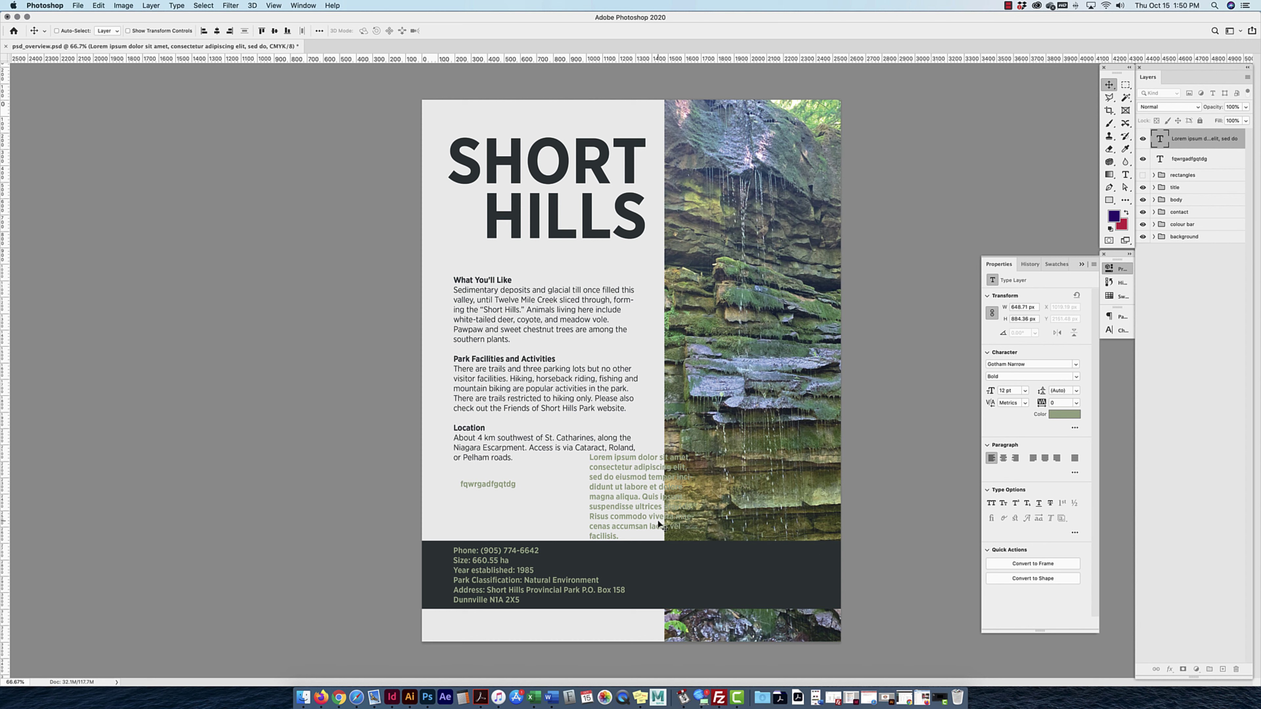
{"action": "double_click", "coordinate": [614, 490]}
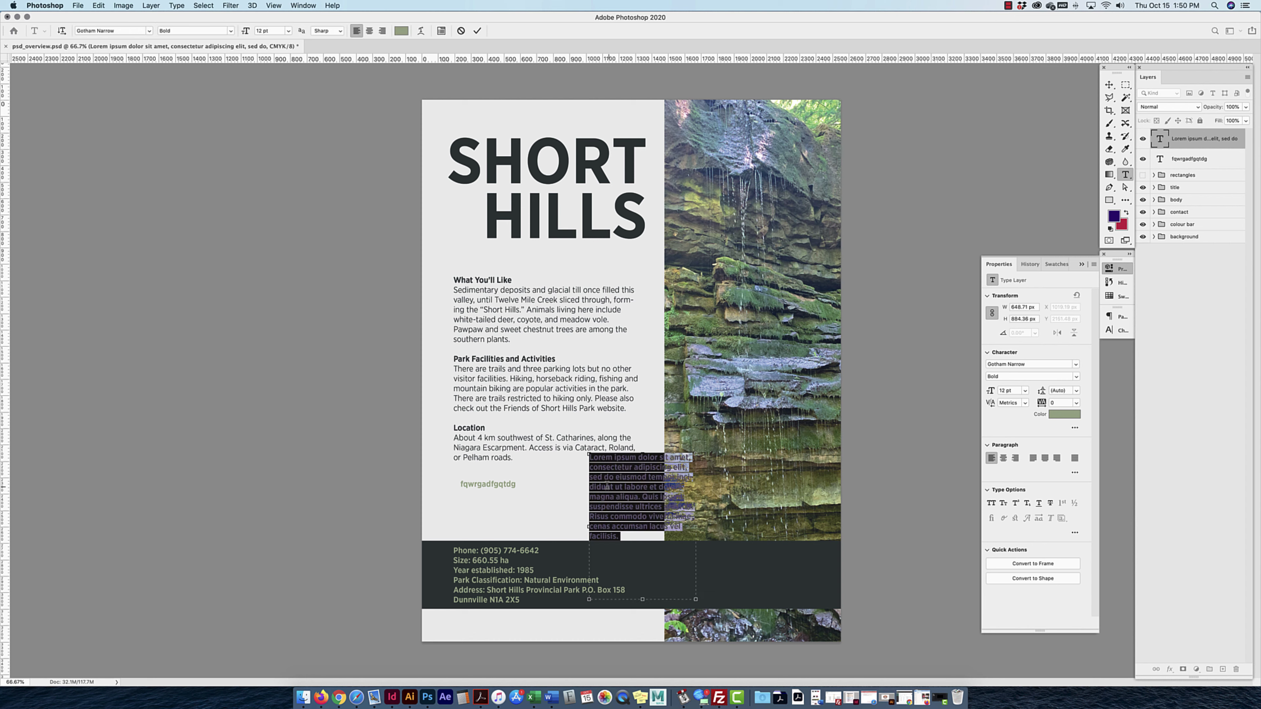
{"action": "left_click", "coordinate": [1111, 87]}
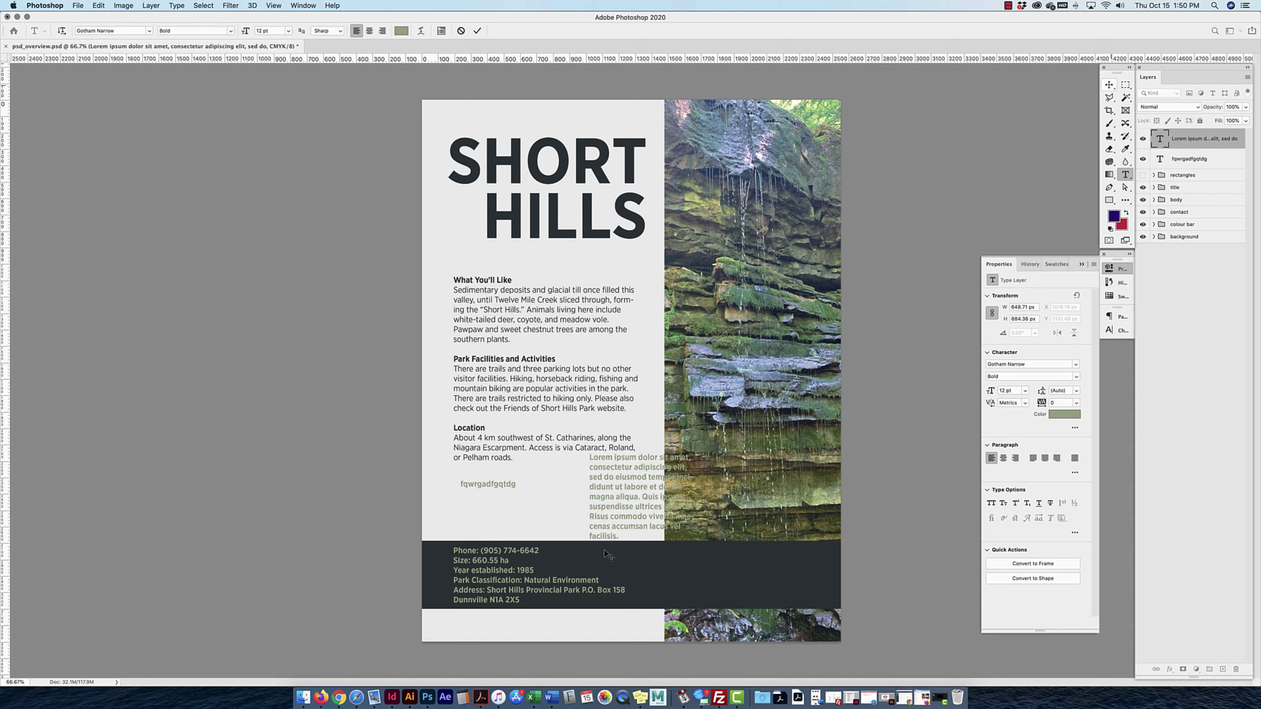
{"action": "double_click", "coordinate": [622, 498]}
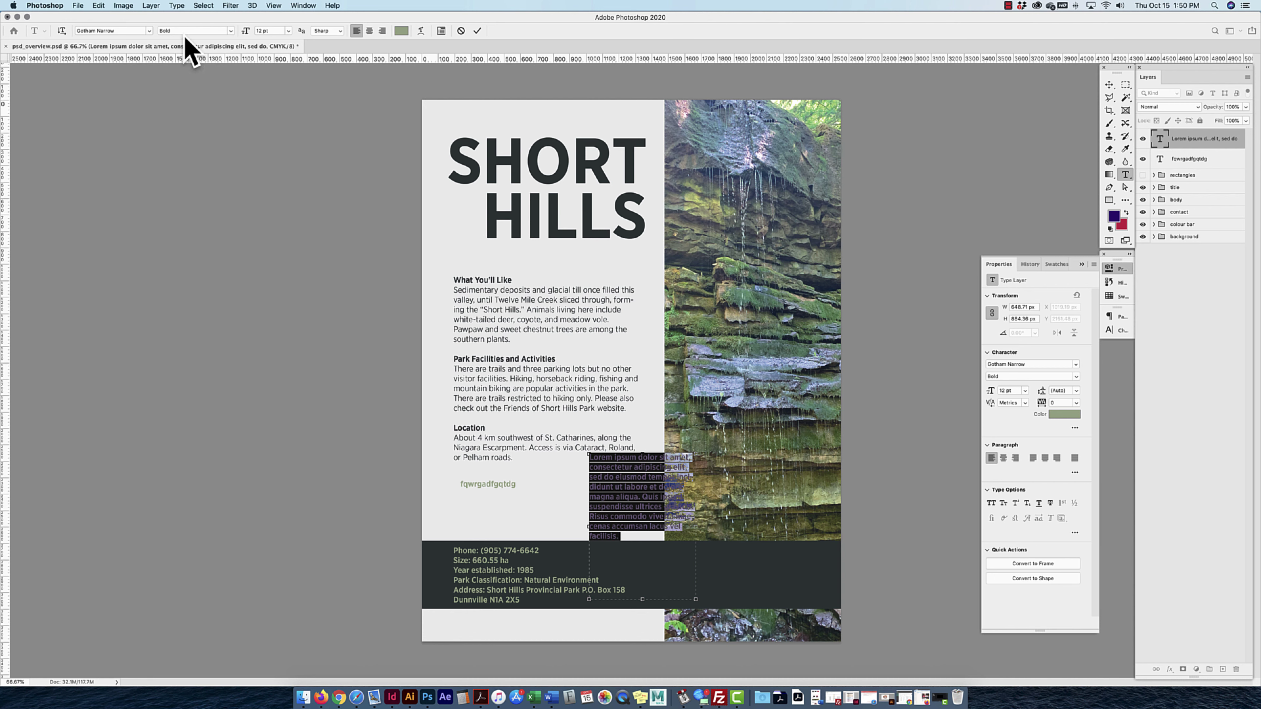
Examine the character, paragraph and type layer settings available for the selected paragraph, including the additional character properties.
{"action": "left_click", "coordinate": [1124, 331]}
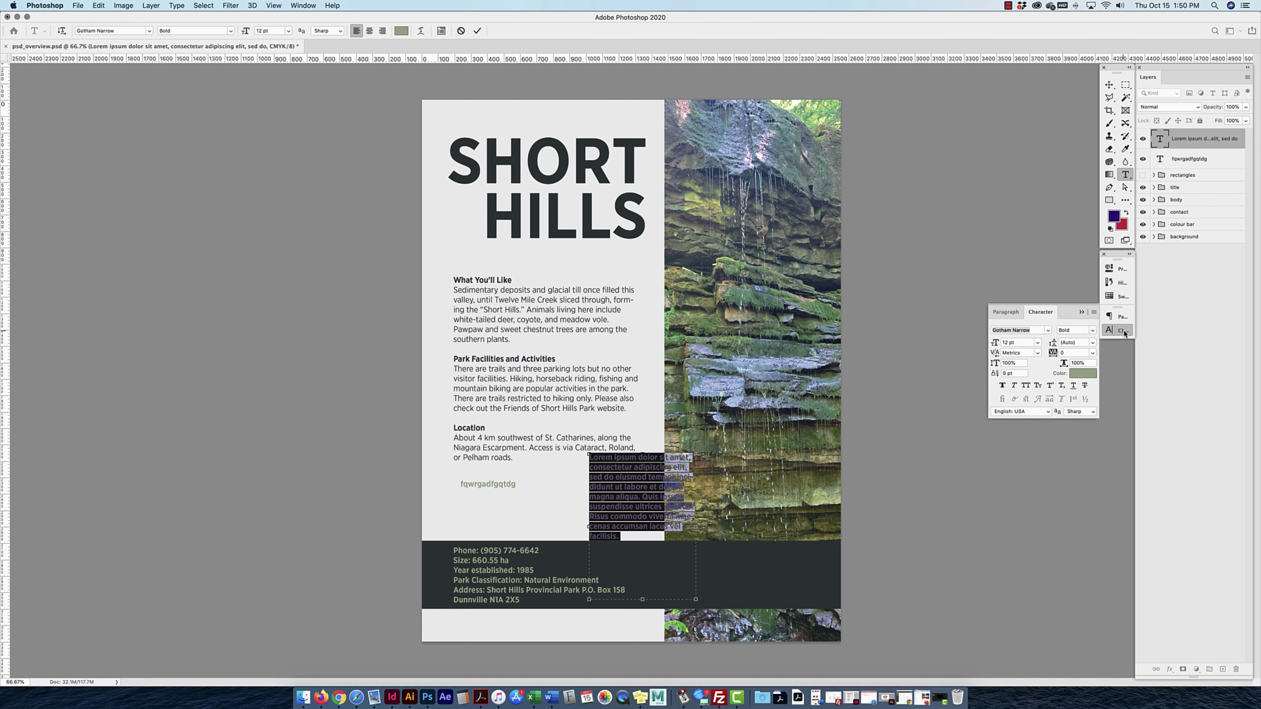
{"action": "left_click", "coordinate": [304, 6]}
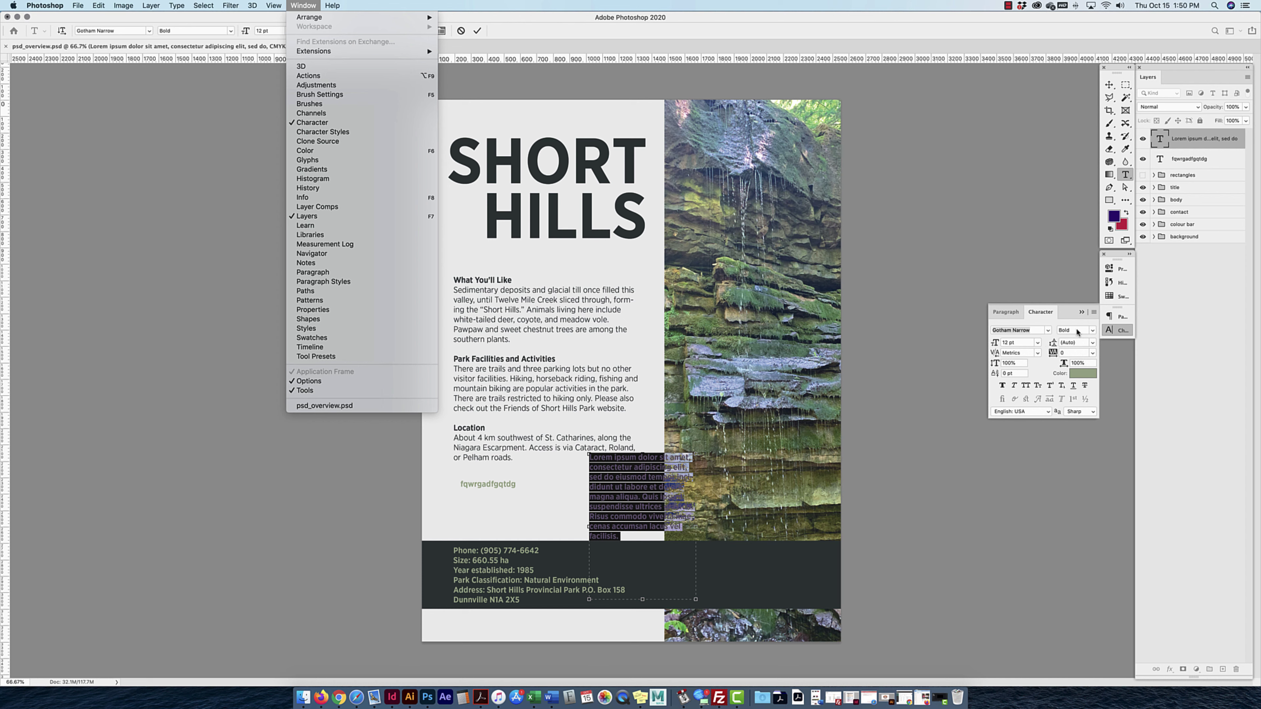
{"action": "left_click", "coordinate": [1097, 313]}
{"action": "left_click", "coordinate": [1095, 313]}
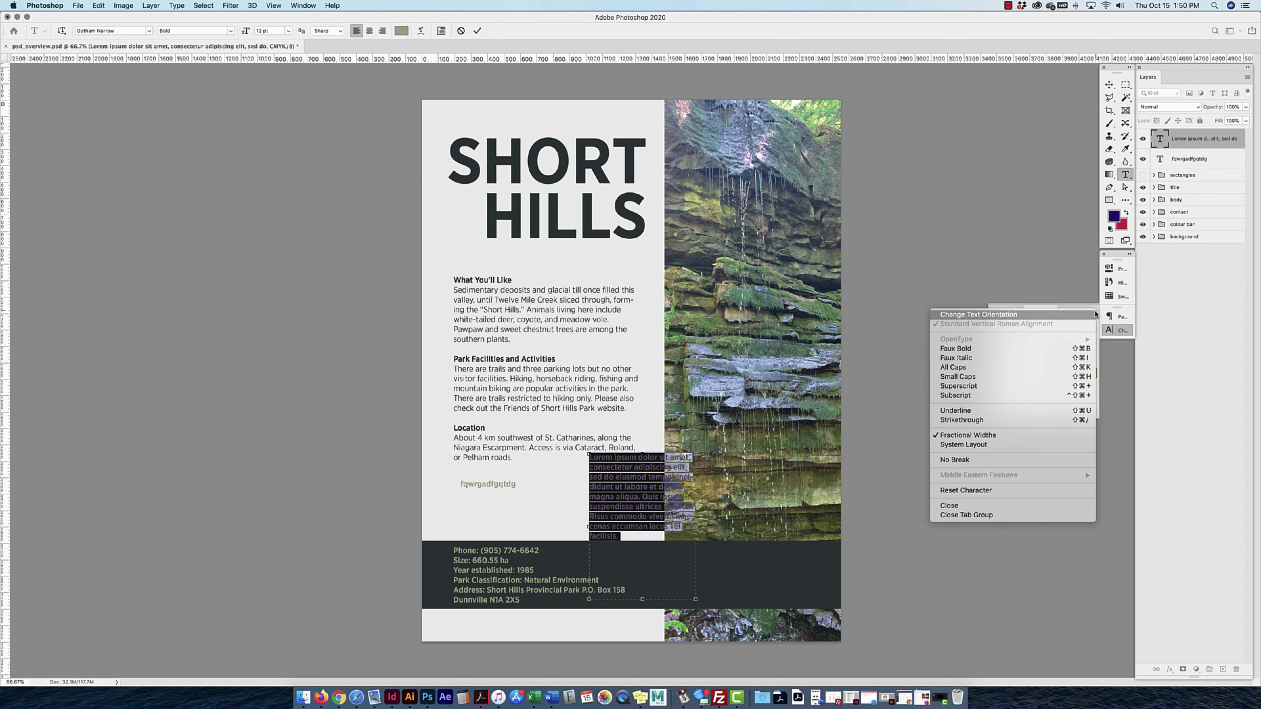
{"action": "left_click", "coordinate": [1095, 309]}
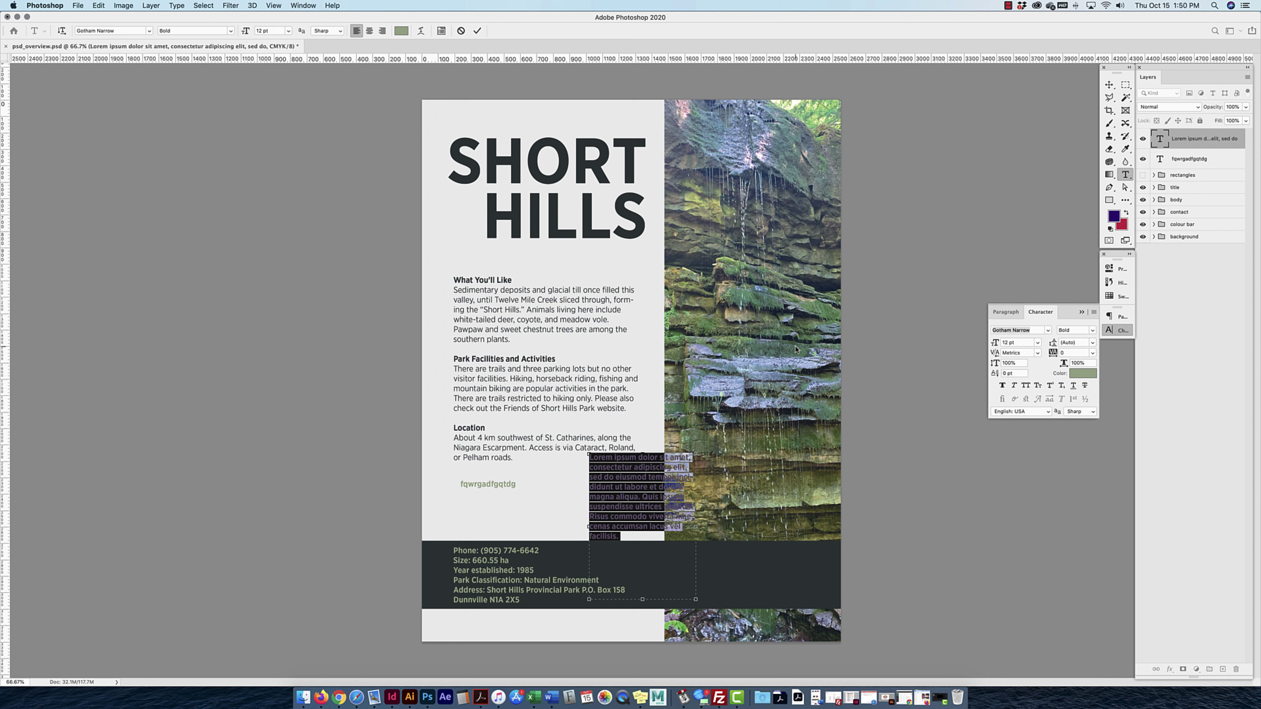
{"action": "left_click", "coordinate": [1114, 269]}
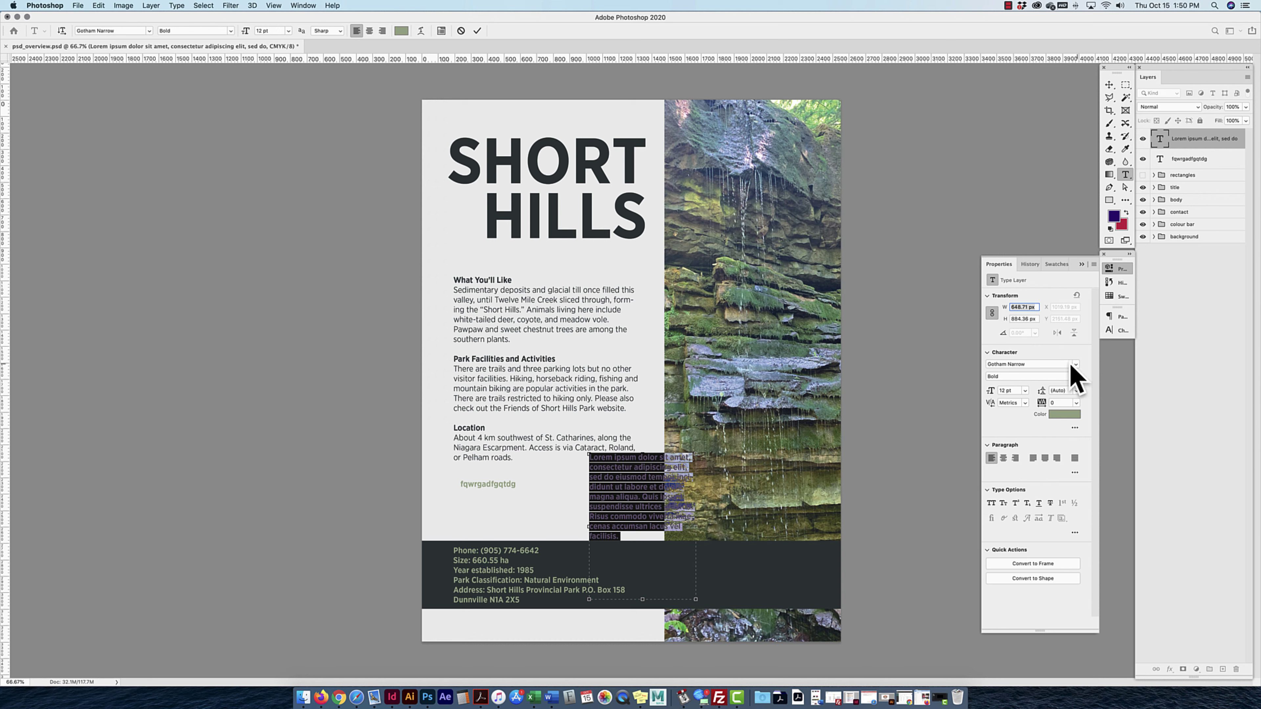
{"action": "left_click", "coordinate": [1075, 428]}
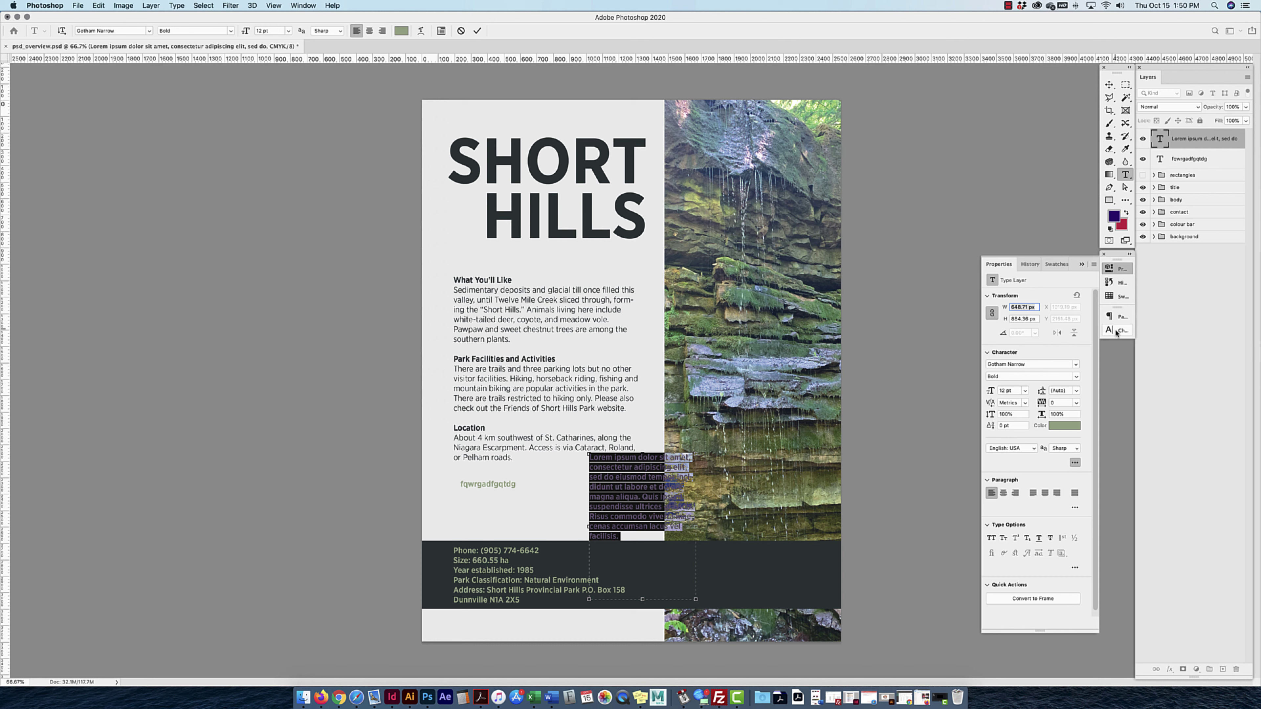
{"action": "left_click", "coordinate": [1118, 317]}
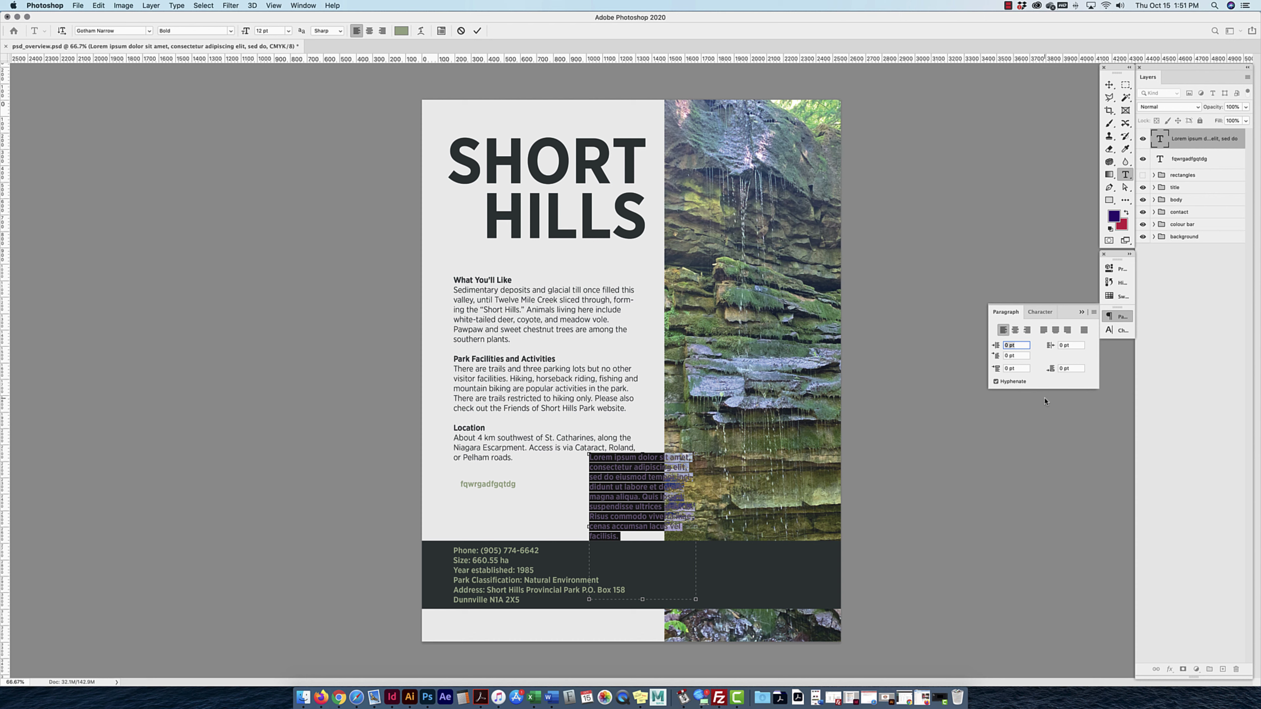
{"action": "left_click", "coordinate": [1114, 271]}
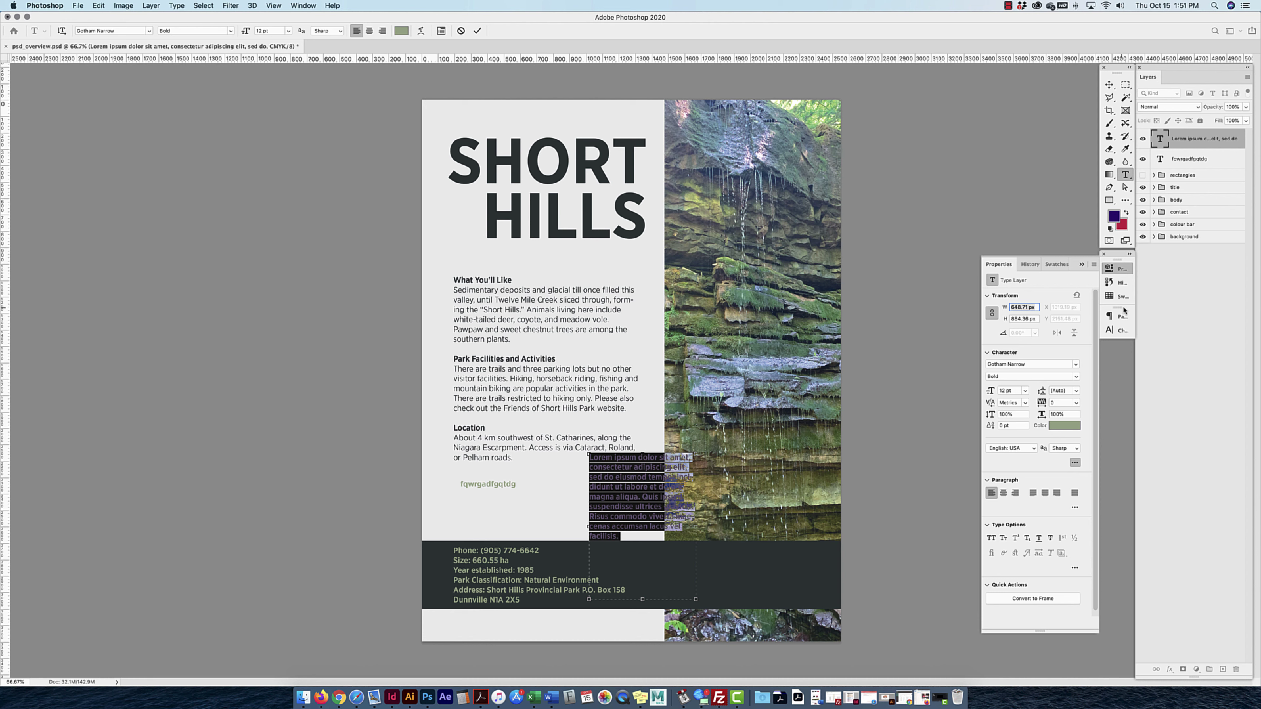
{"action": "left_click", "coordinate": [1117, 330]}
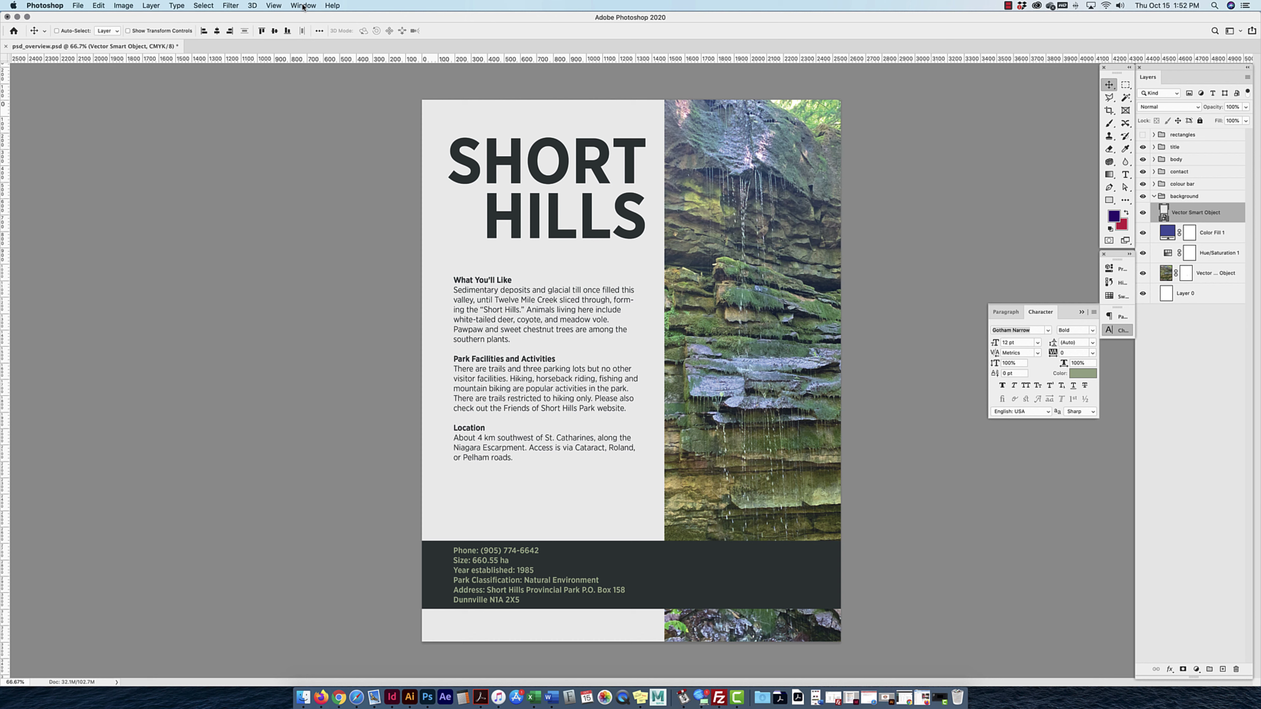
Show the Color panel, group the Swatches panel with it, and lengthen the group to reveal all swatch folders.
{"action": "left_click", "coordinate": [303, 6]}
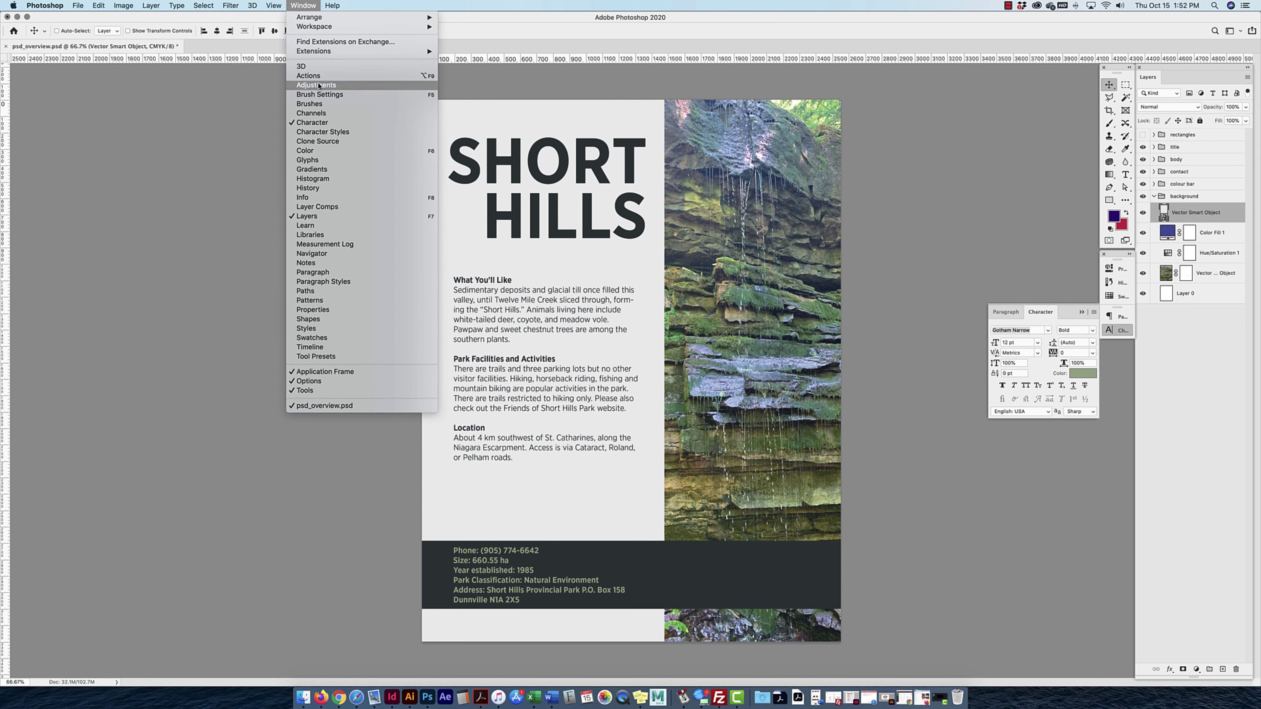
{"action": "left_click", "coordinate": [317, 151]}
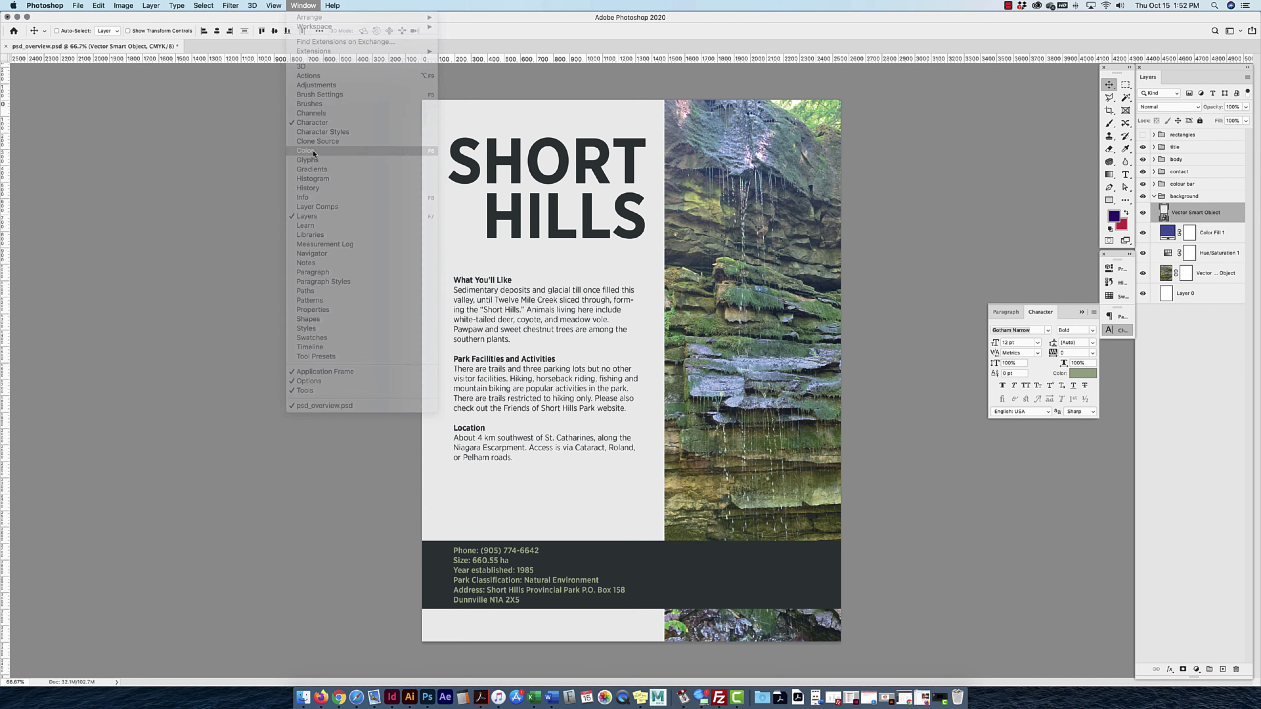
{"action": "left_click", "coordinate": [303, 6]}
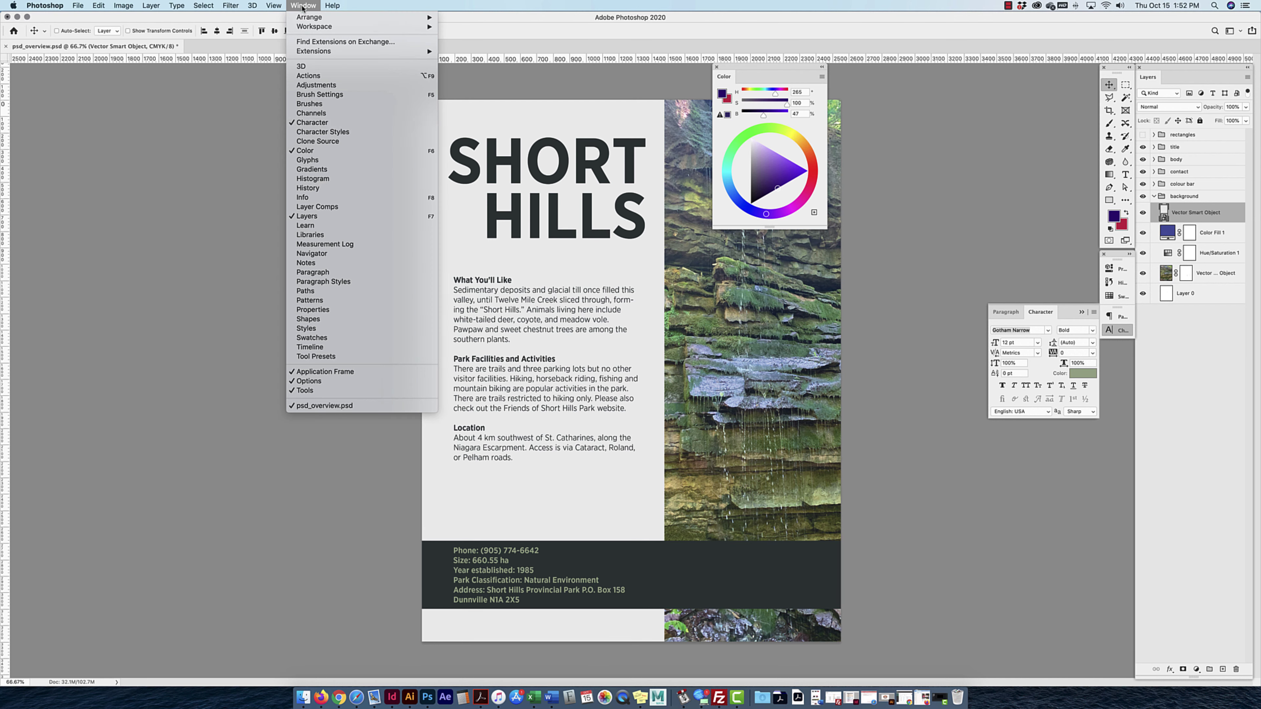
{"action": "left_click", "coordinate": [315, 342]}
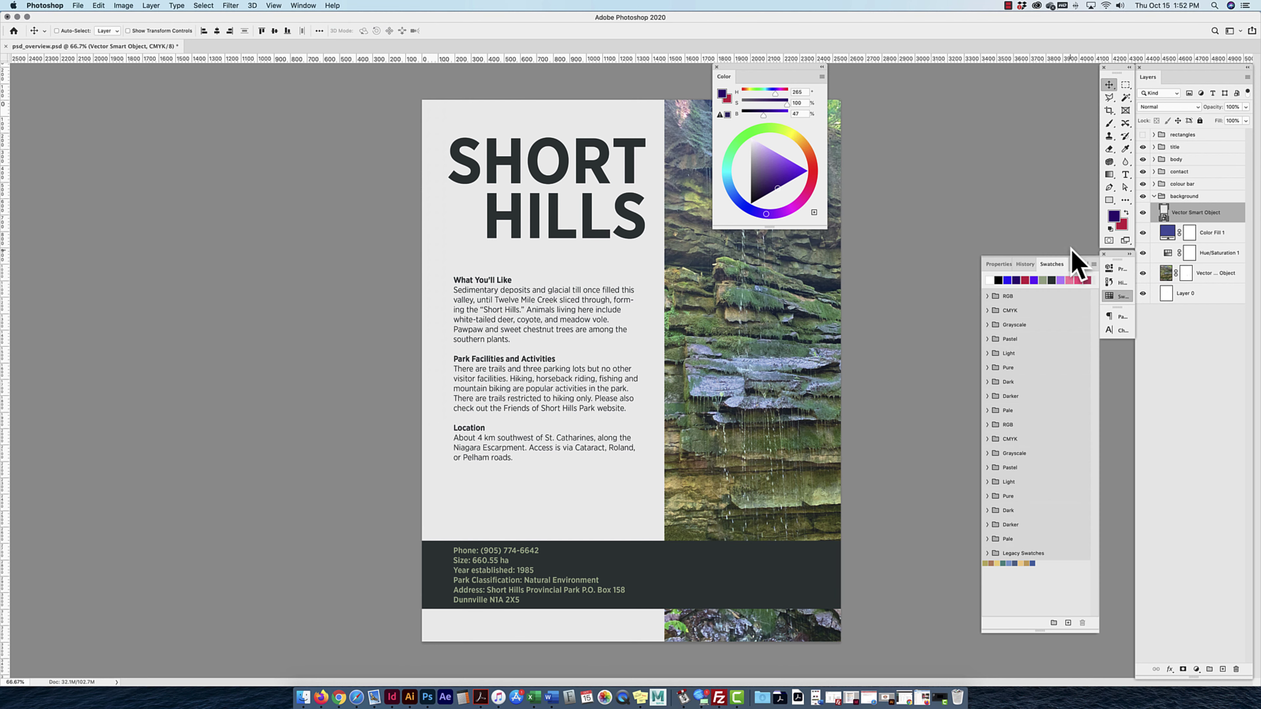
{"action": "left_click_drag", "start_coordinate": [1055, 267], "coordinate": [769, 76]}
{"action": "left_click_drag", "start_coordinate": [769, 227], "coordinate": [769, 533]}
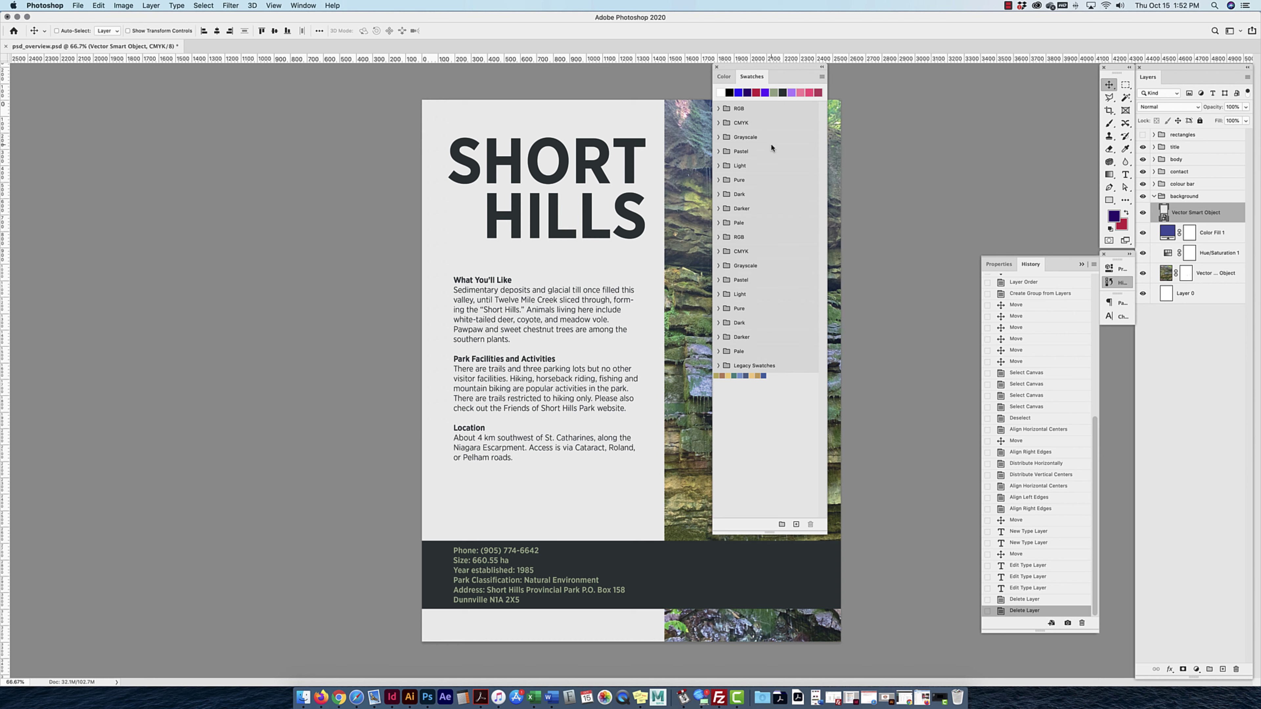
Examine the swatches in the RGB, CMYK and Dark groups, collapsing each group again.
{"action": "left_click", "coordinate": [719, 109]}
{"action": "left_click", "coordinate": [719, 109]}
{"action": "left_click", "coordinate": [719, 123]}
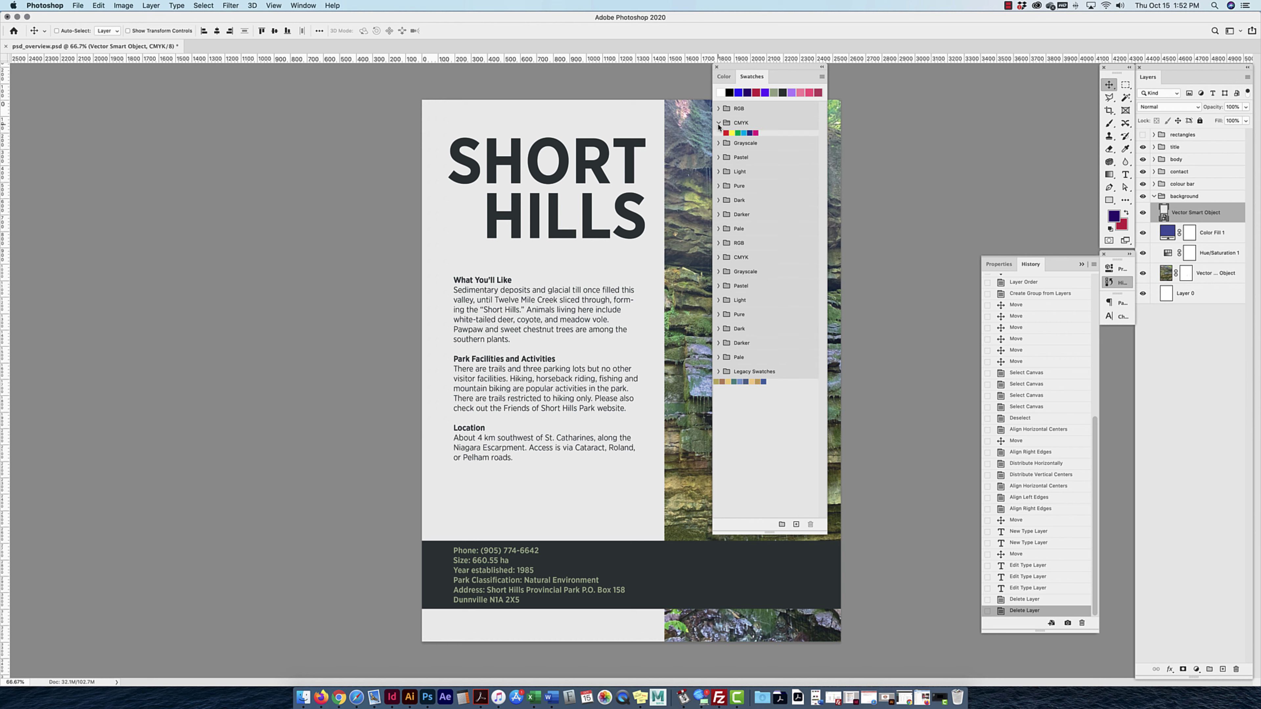
{"action": "left_click", "coordinate": [718, 123]}
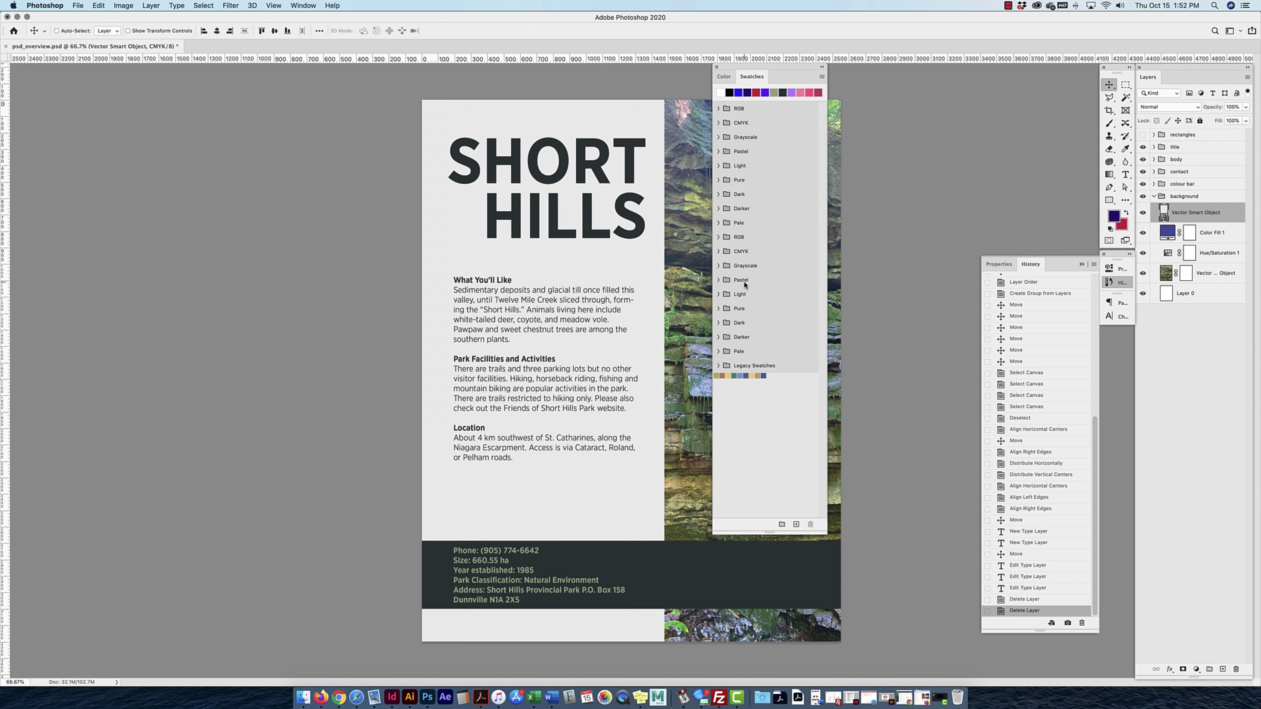
{"action": "left_click", "coordinate": [719, 323]}
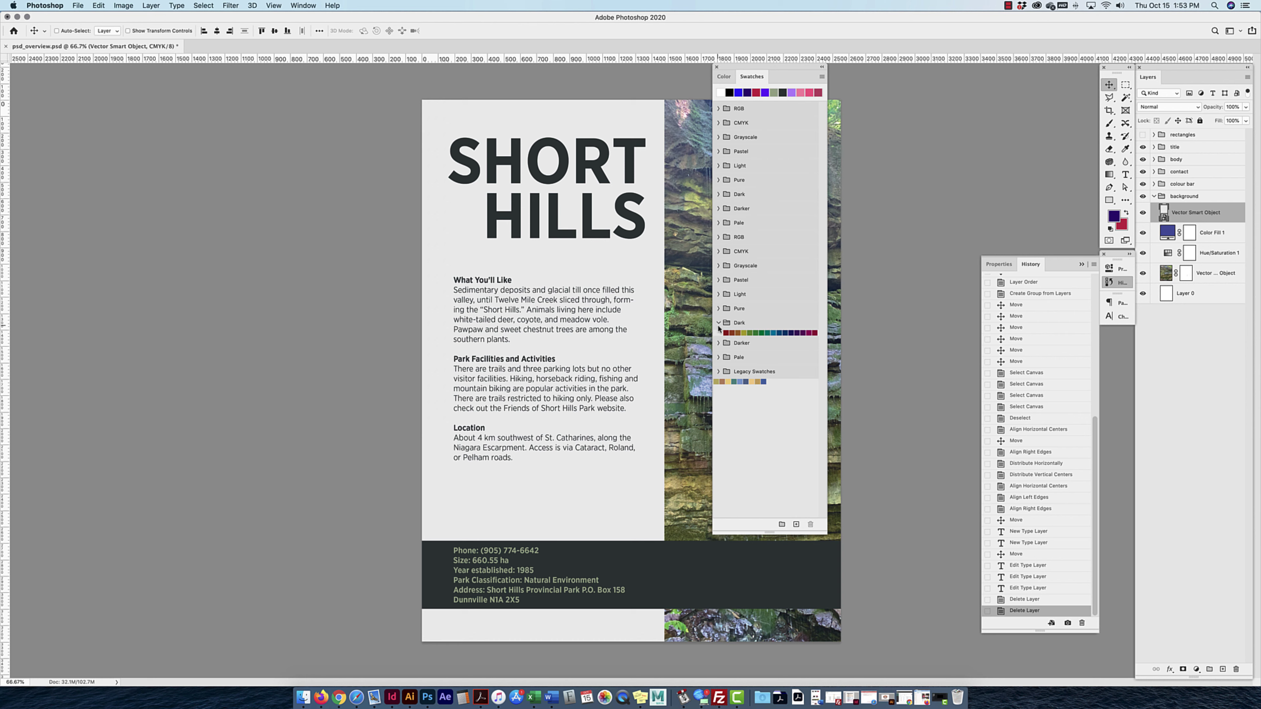
{"action": "left_click", "coordinate": [719, 324]}
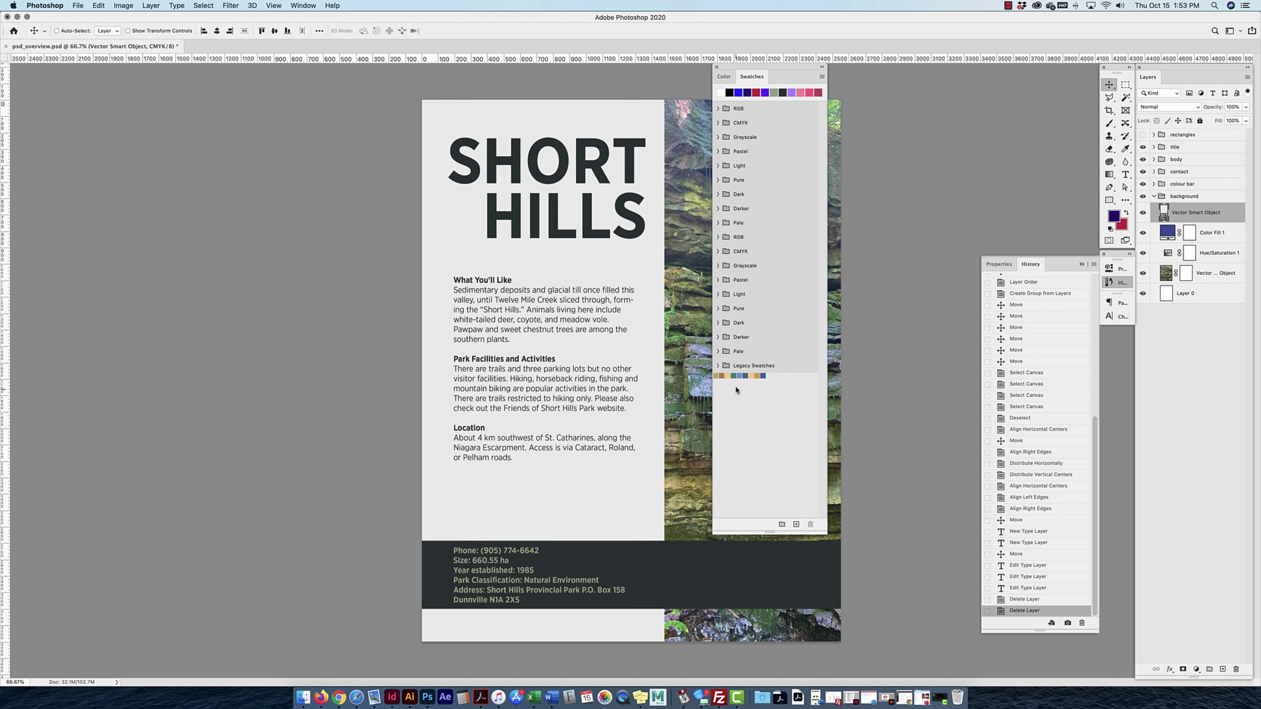
Create a new swatch group named "mine".
{"action": "left_click", "coordinate": [822, 77]}
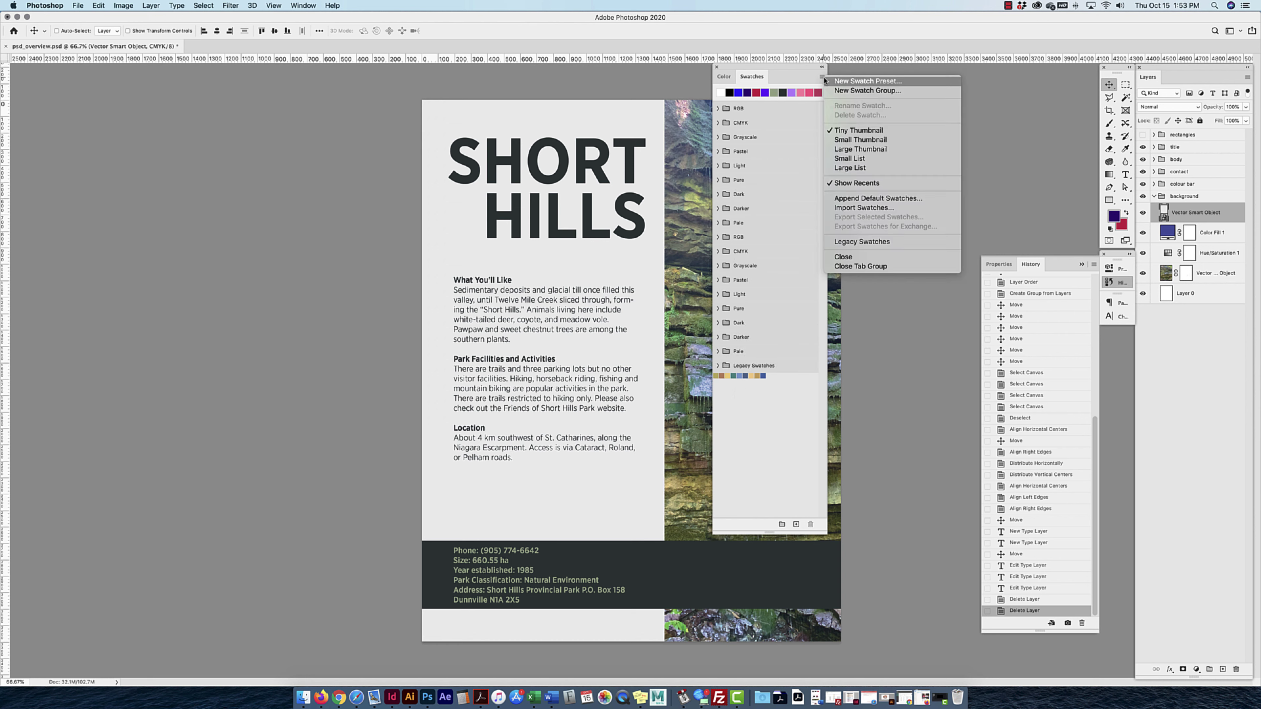
{"action": "left_click", "coordinate": [867, 90]}
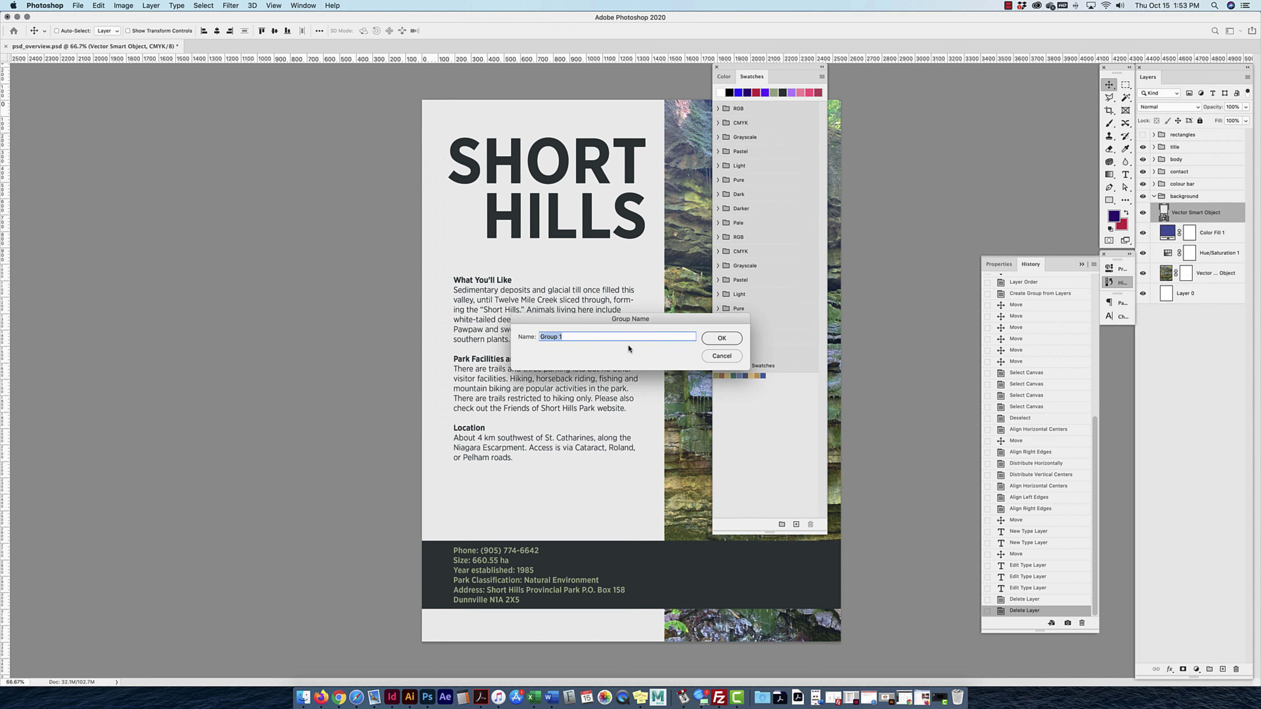
{"action": "type", "text": "mine"}
{"action": "key", "text": "Return"}
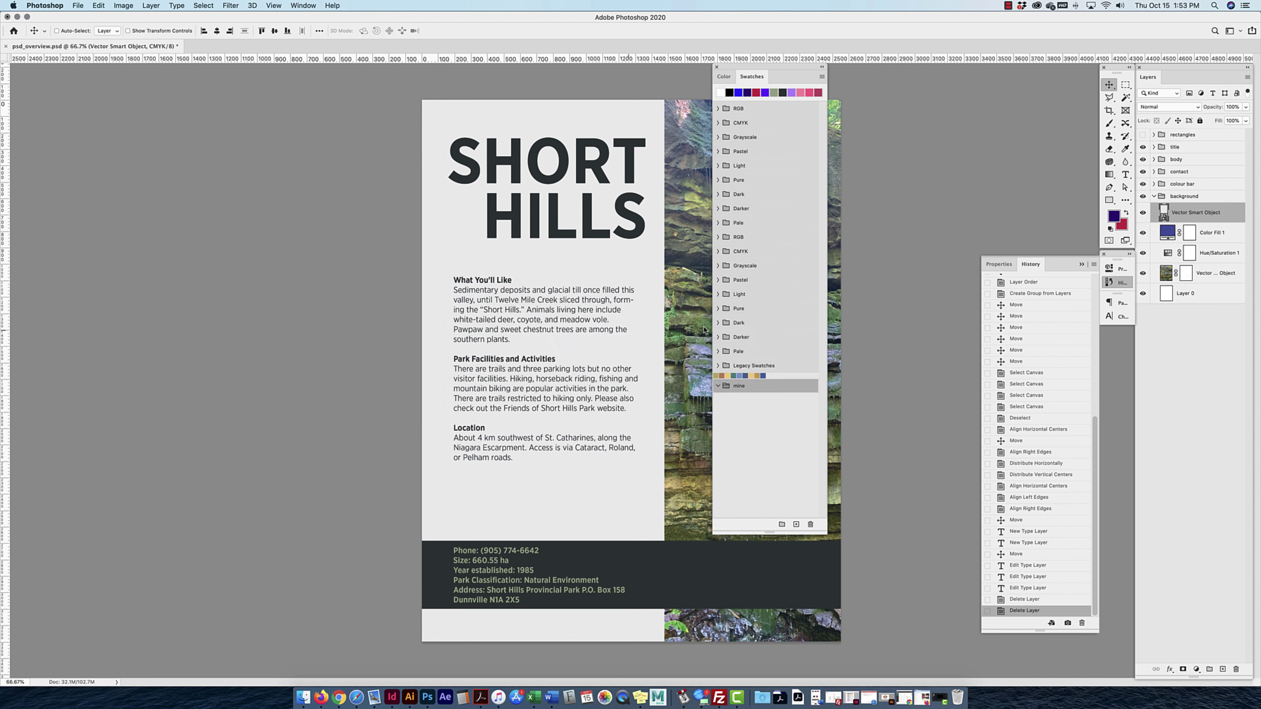
Set the foreground color to the red swatch in the second CMYK group and move its cyan swatch into the "mine" group.
{"action": "left_click", "coordinate": [718, 251]}
{"action": "left_click", "coordinate": [725, 261]}
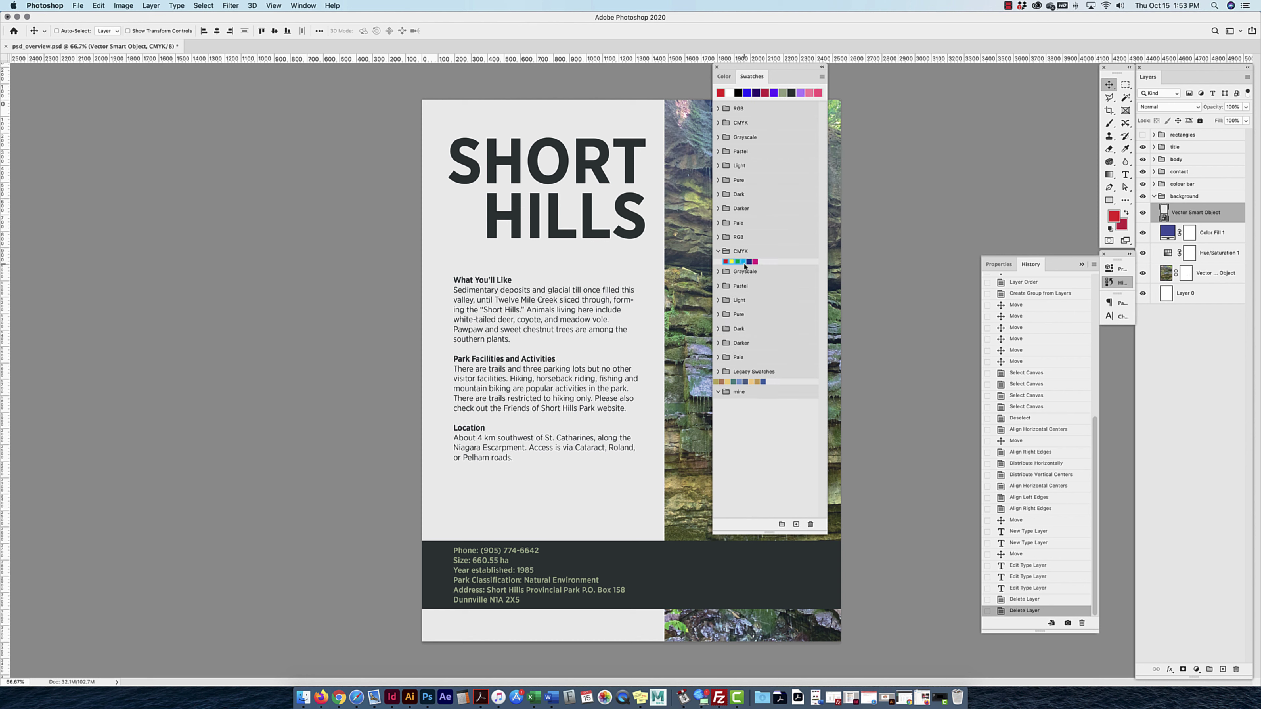
{"action": "left_click_drag", "start_coordinate": [744, 261], "coordinate": [745, 397]}
Bring the Color panel in front of the swatches and shorten it to fit around the color wheel.
{"action": "left_click", "coordinate": [728, 78]}
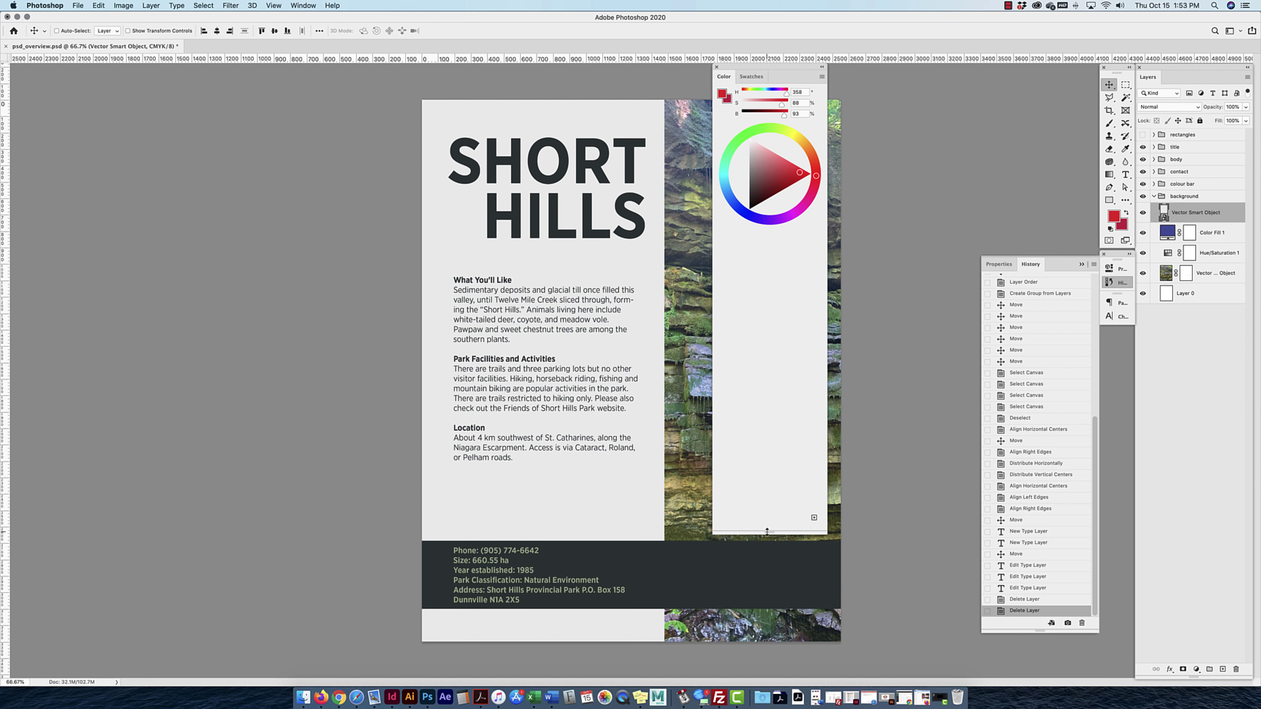
{"action": "left_click_drag", "start_coordinate": [767, 531], "coordinate": [777, 283]}
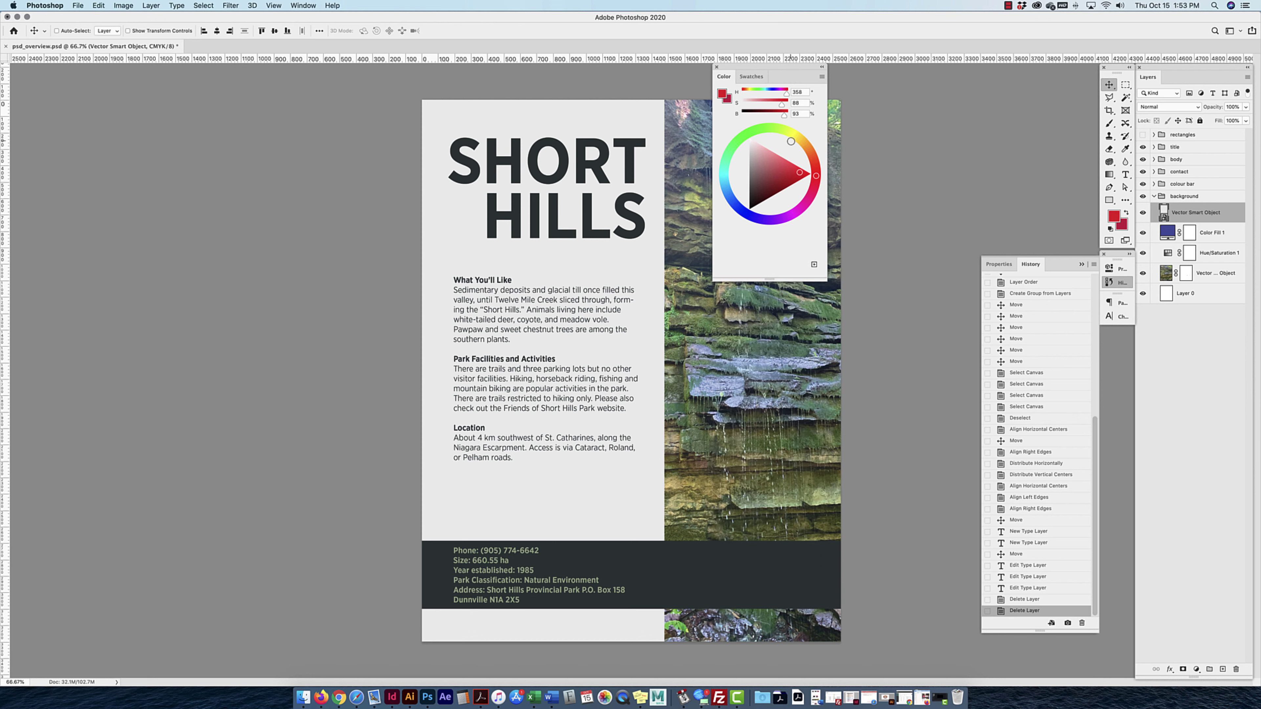
Show the Color panel as a Hue Cube and set the foreground color to black.
{"action": "left_click", "coordinate": [821, 77]}
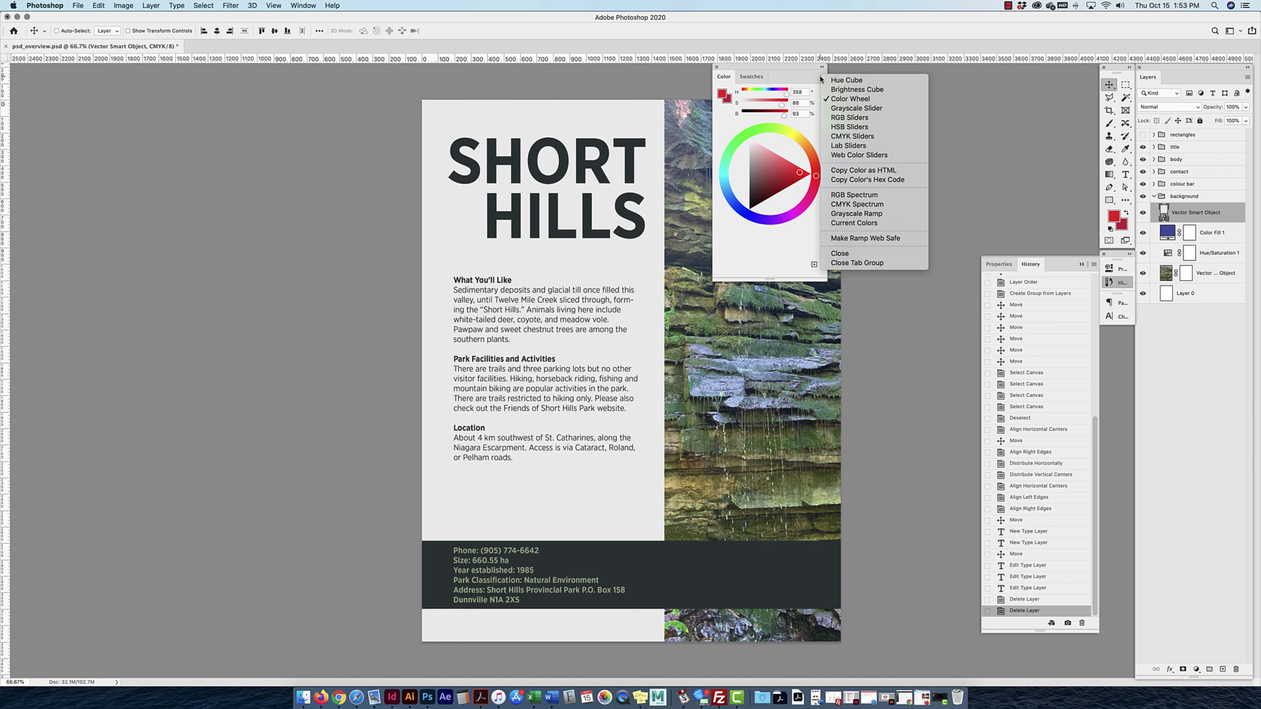
{"action": "left_click", "coordinate": [840, 80]}
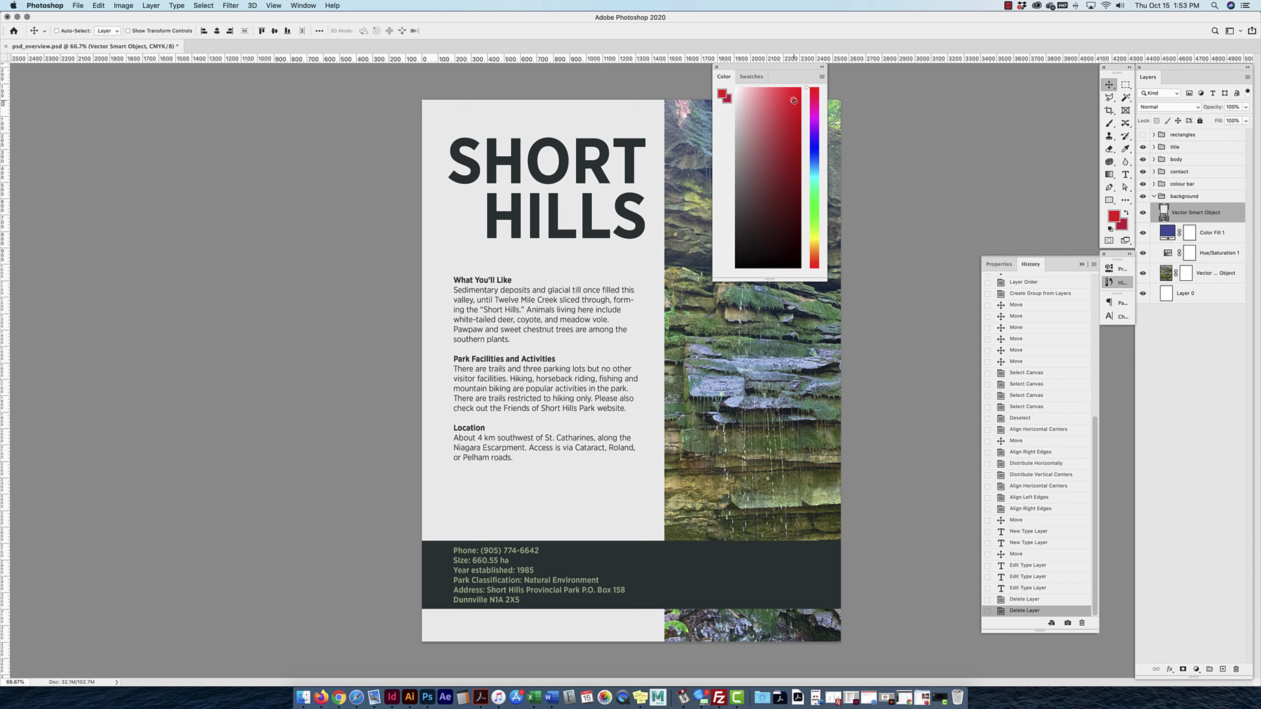
{"action": "mouse_move", "coordinate": [793, 101]}
{"action": "left_mouse_down"}
{"action": "mouse_move", "coordinate": [801, 88]}
{"action": "mouse_move", "coordinate": [771, 198]}
{"action": "mouse_move", "coordinate": [728, 275]}
{"action": "left_mouse_up"}
Show the Color panel as a Brightness Cube and set the foreground color to bright red ff0009.
{"action": "left_click", "coordinate": [822, 77]}
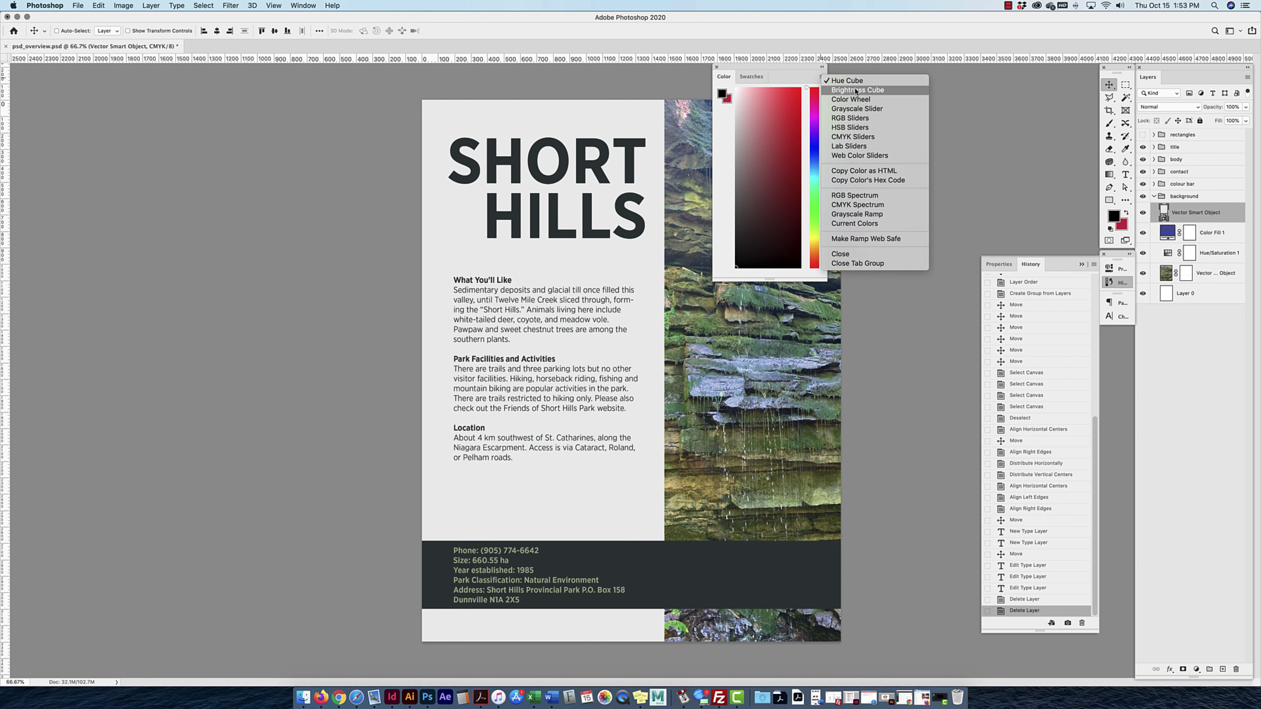
{"action": "left_click", "coordinate": [842, 91]}
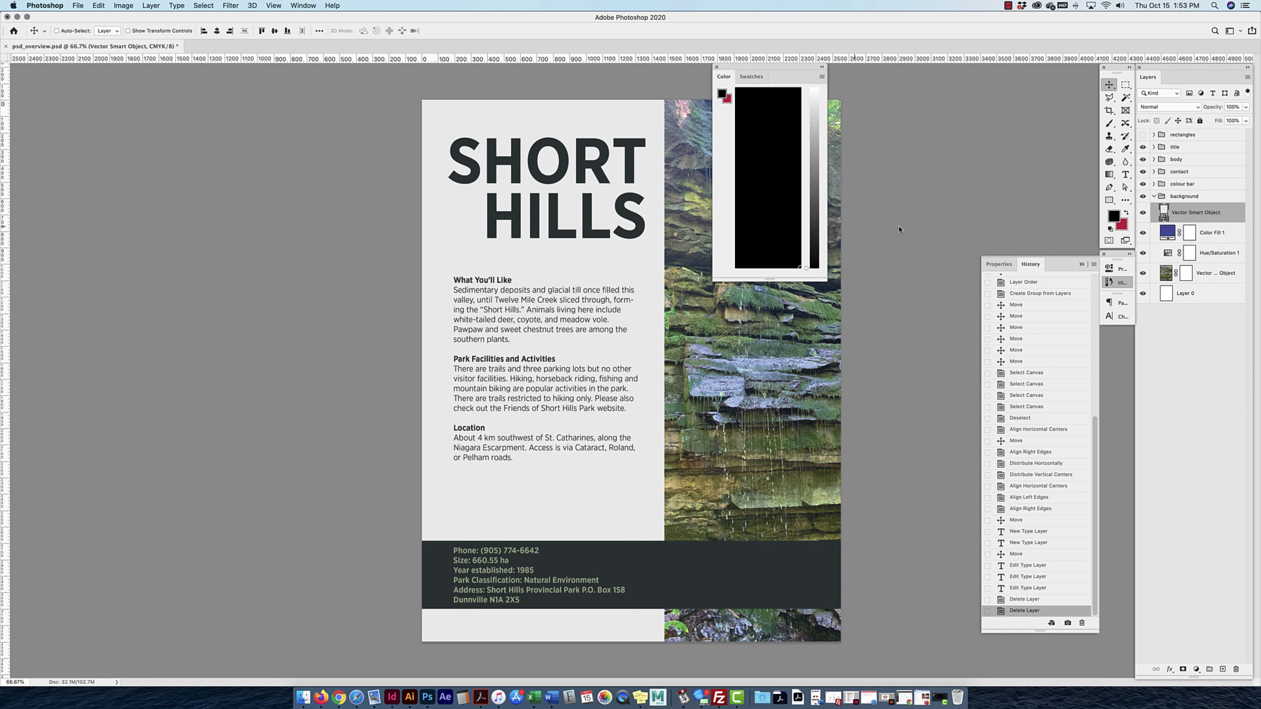
{"action": "left_click", "coordinate": [1113, 216]}
{"action": "left_click", "coordinate": [544, 437]}
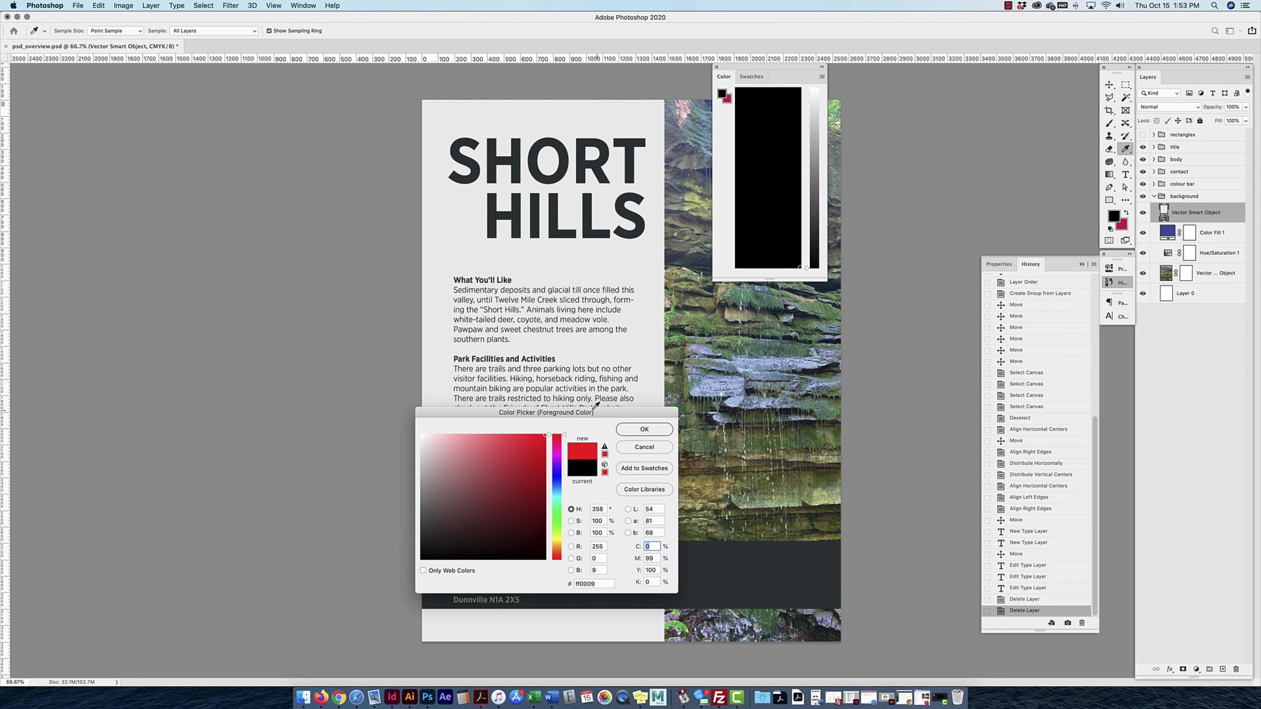
{"action": "left_click", "coordinate": [644, 429]}
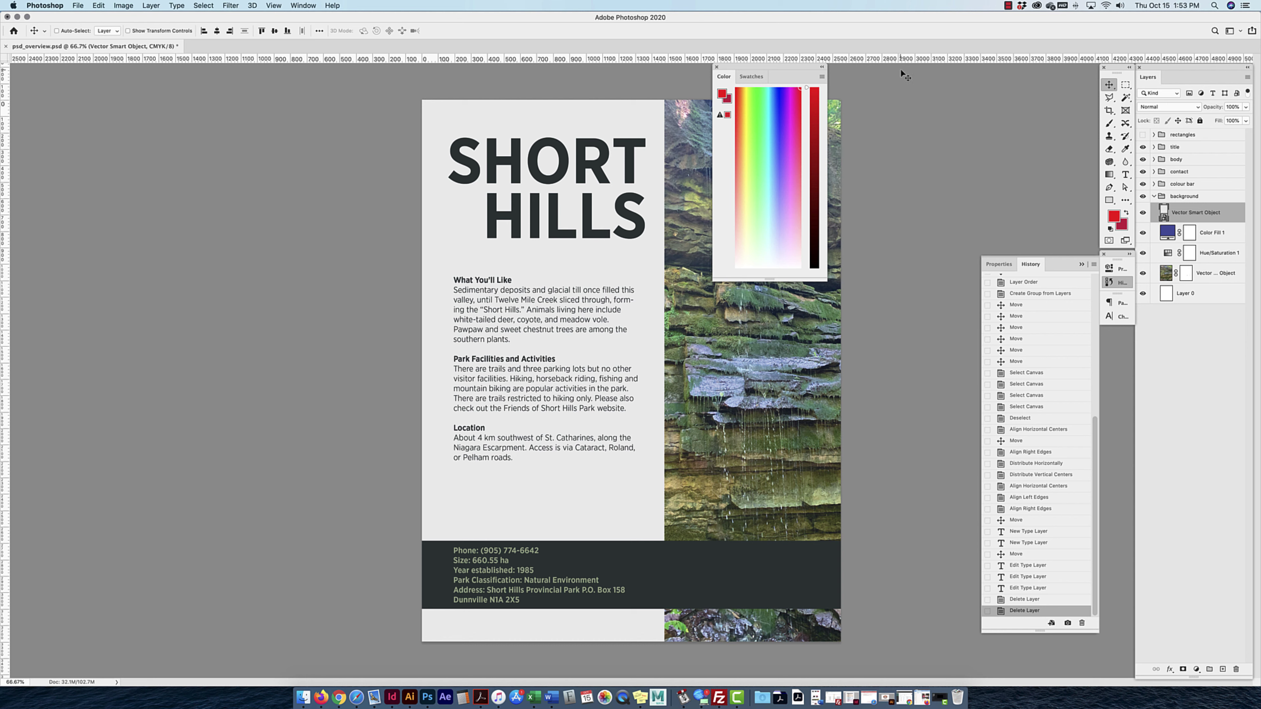
{"action": "mouse_move", "coordinate": [807, 89]}
{"action": "left_mouse_down"}
{"action": "mouse_move", "coordinate": [811, 199]}
{"action": "mouse_move", "coordinate": [808, 88]}
{"action": "left_mouse_up"}
Return the Color panel to the Color Wheel and mix a teal foreground color of H 182, S 73, B 77.
{"action": "left_click", "coordinate": [821, 77]}
{"action": "left_click", "coordinate": [850, 100]}
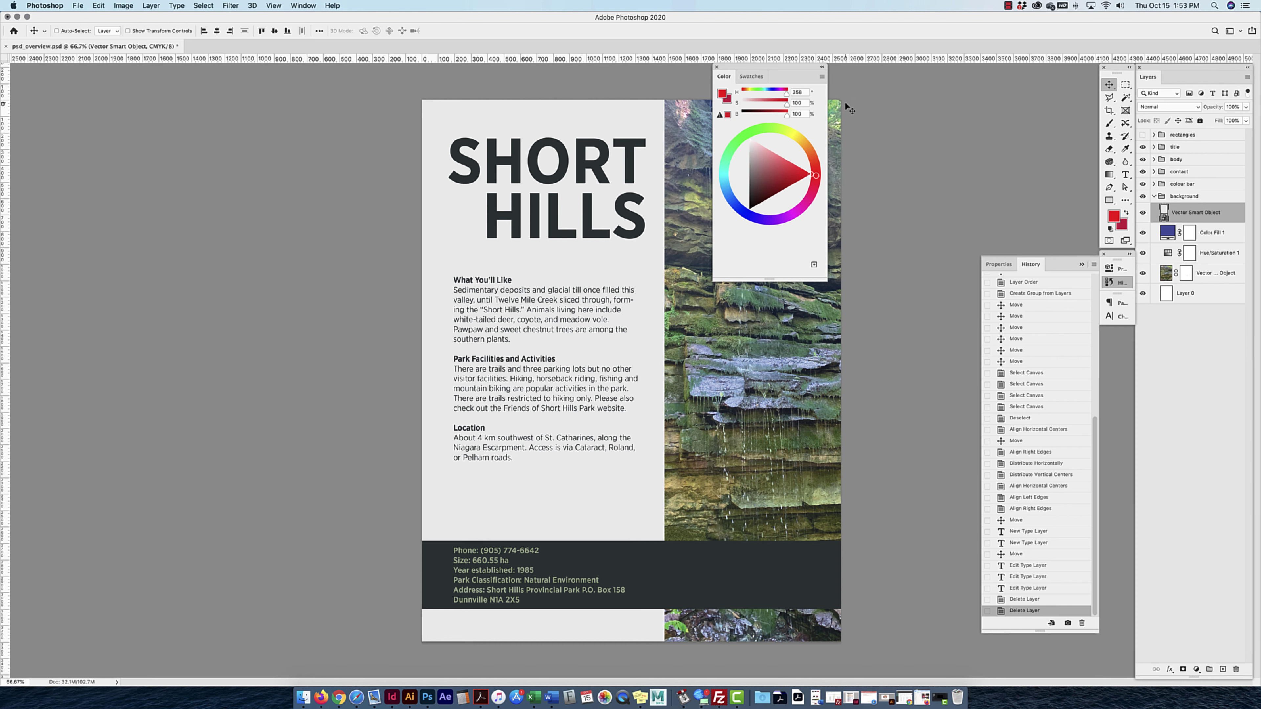
{"action": "left_click_drag", "start_coordinate": [768, 132], "coordinate": [799, 137]}
{"action": "mouse_move", "coordinate": [748, 96]}
{"action": "left_mouse_down"}
{"action": "mouse_move", "coordinate": [773, 94]}
{"action": "mouse_move", "coordinate": [761, 105]}
{"action": "mouse_move", "coordinate": [782, 119]}
{"action": "left_mouse_up"}
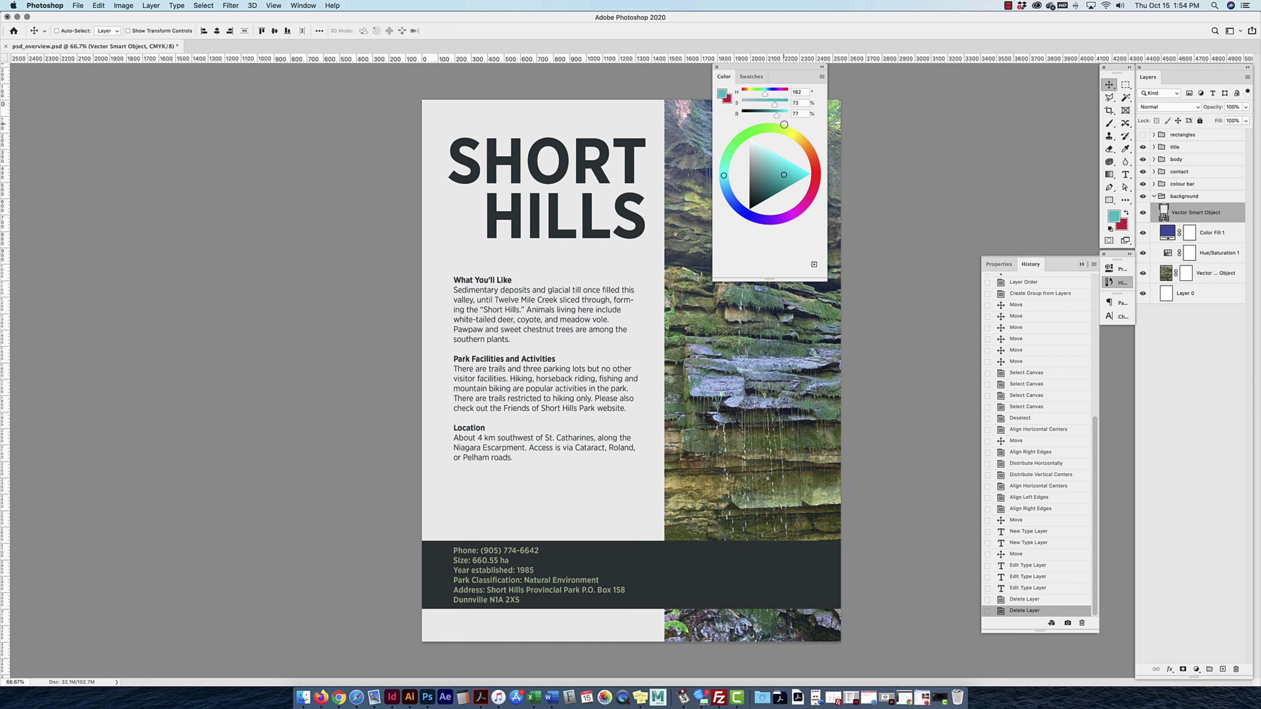
Try the Grayscale Slider, switch the Color panel to RGB Sliders and mix a medium blue foreground of about R 95, G 135, B 197.
{"action": "left_click", "coordinate": [822, 76]}
{"action": "left_click", "coordinate": [853, 110]}
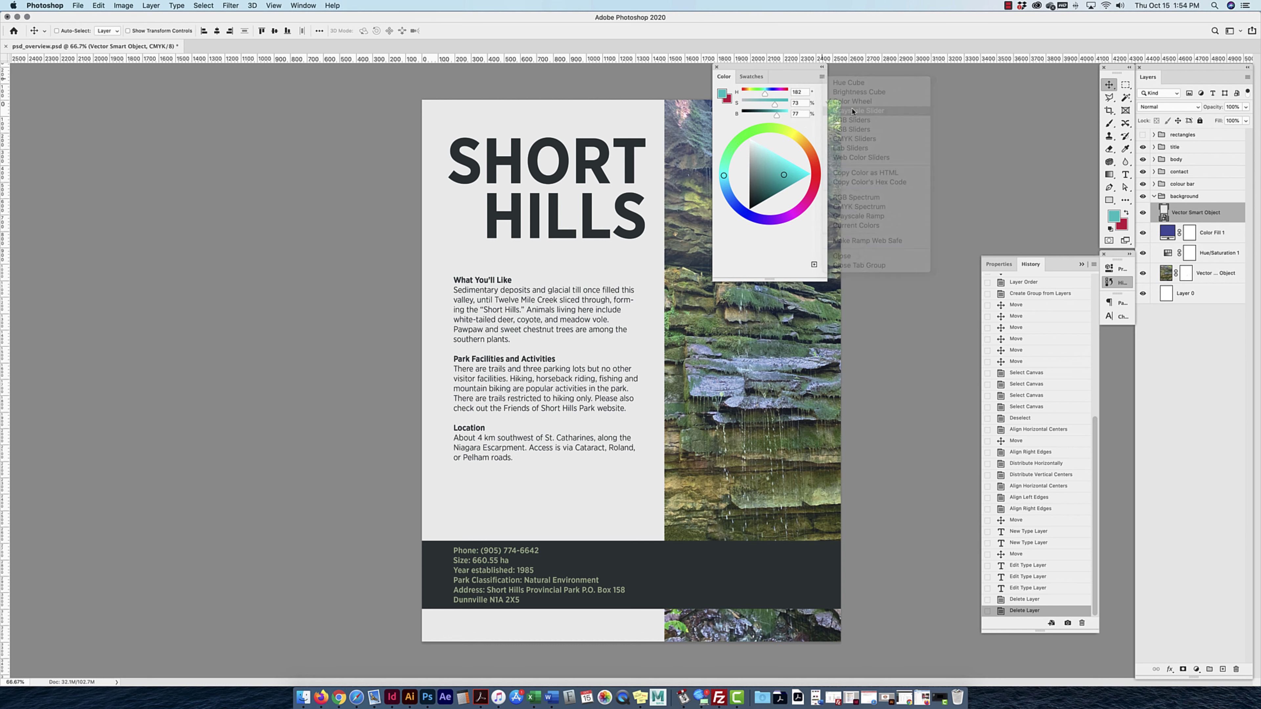
{"action": "left_click", "coordinate": [822, 76]}
{"action": "left_click", "coordinate": [852, 120]}
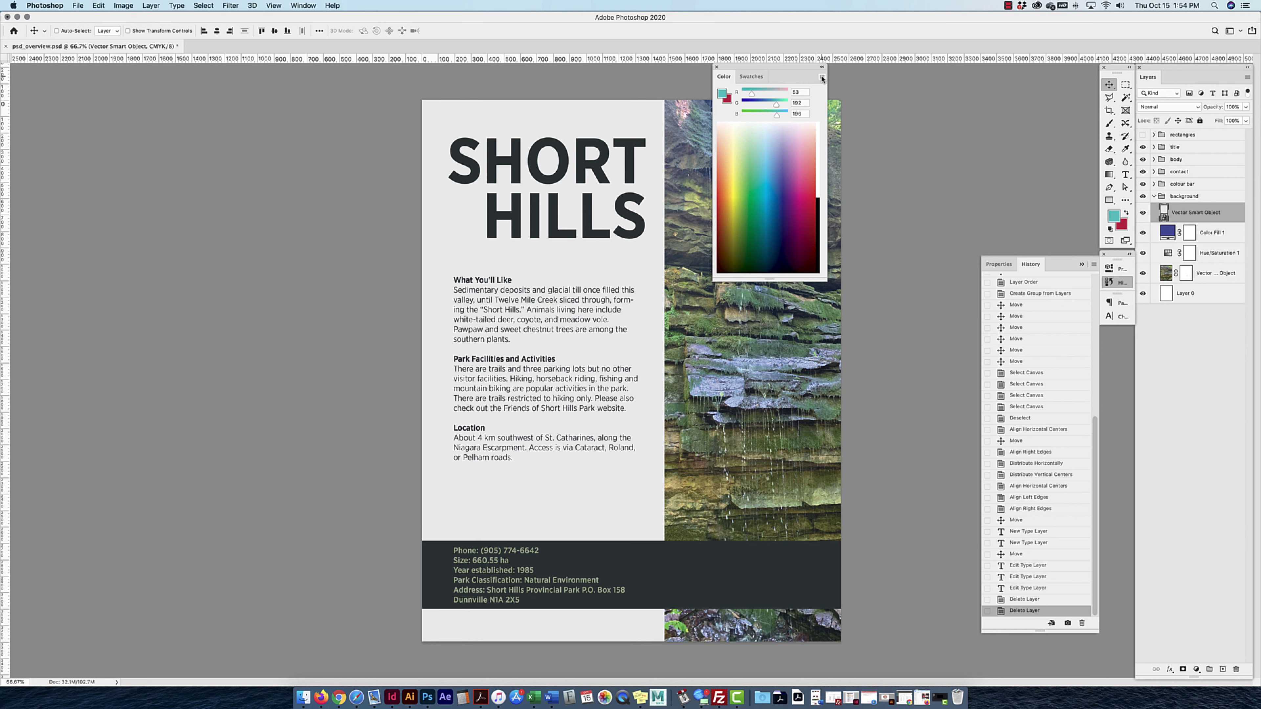
{"action": "left_click_drag", "start_coordinate": [776, 105], "coordinate": [753, 105]}
{"action": "left_click_drag", "start_coordinate": [777, 115], "coordinate": [758, 114]}
{"action": "mouse_move", "coordinate": [775, 159]}
{"action": "left_mouse_down"}
{"action": "mouse_move", "coordinate": [790, 189]}
{"action": "mouse_move", "coordinate": [794, 164]}
{"action": "mouse_move", "coordinate": [743, 195]}
{"action": "mouse_move", "coordinate": [782, 169]}
{"action": "left_mouse_up"}
Switch the Color panel to HSB Sliders and mix a dark green foreground of about H 138, S 65, B 47.
{"action": "left_click", "coordinate": [822, 76]}
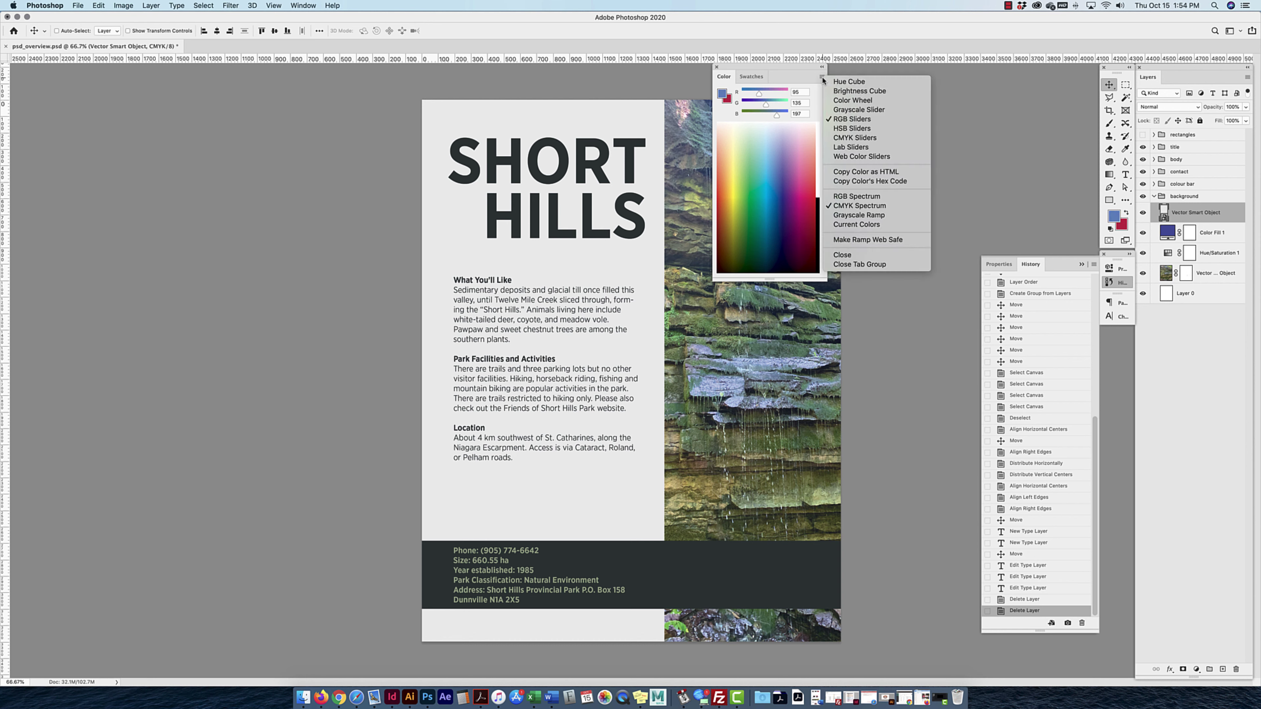
{"action": "left_click", "coordinate": [854, 129]}
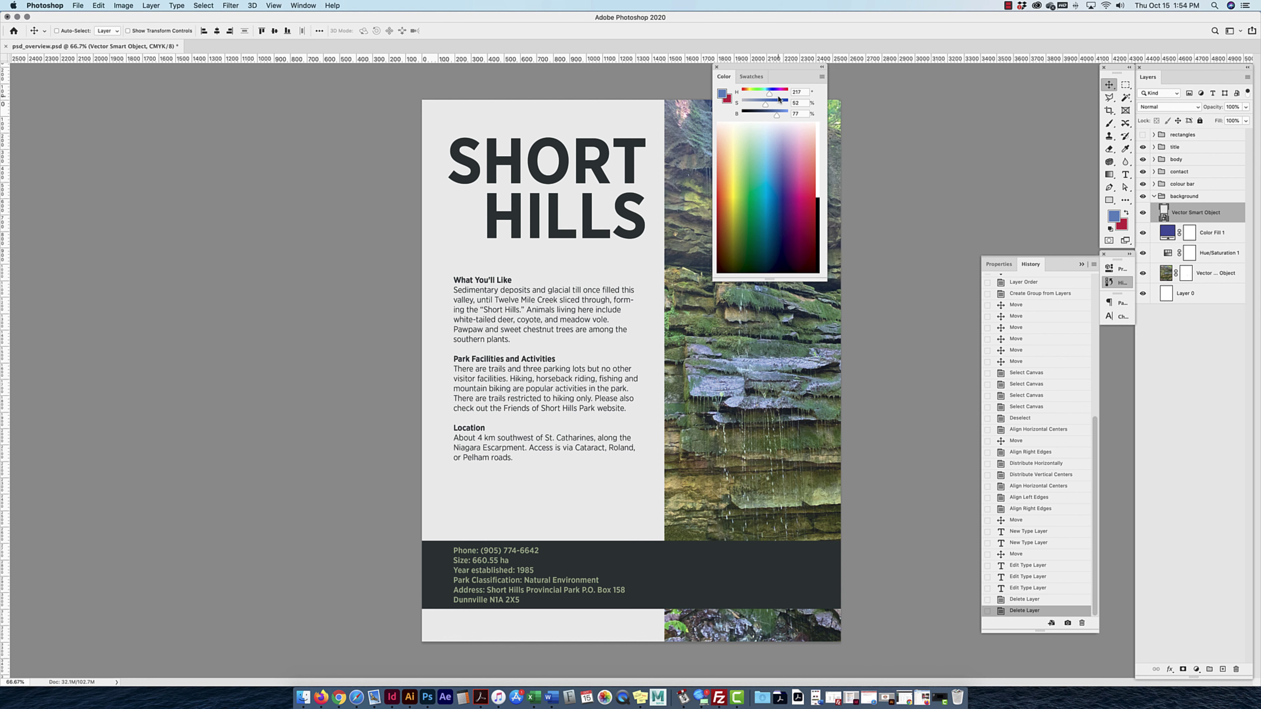
{"action": "left_click_drag", "start_coordinate": [768, 96], "coordinate": [765, 113]}
Switch the Color panel to CMYK Sliders and choose a pale mint foreground of C 27, M 0, Y 15, K 0 from the spectrum.
{"action": "left_click", "coordinate": [822, 76]}
{"action": "left_click", "coordinate": [852, 141]}
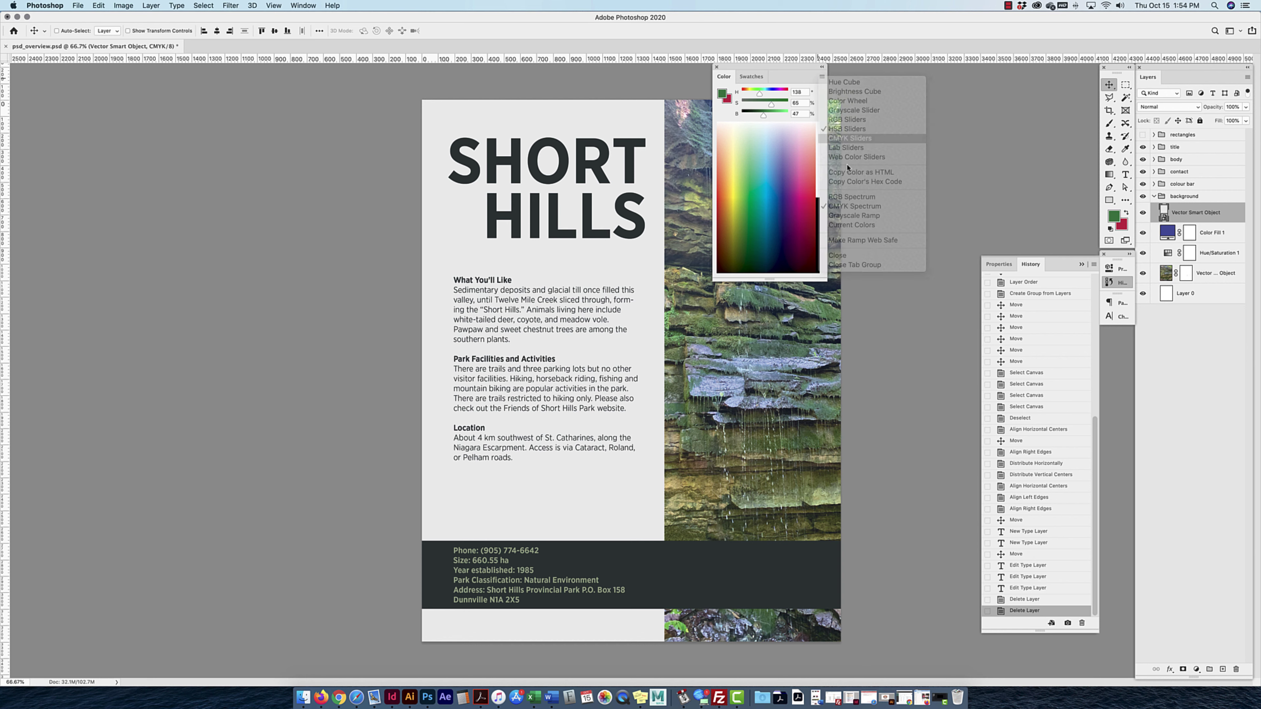
{"action": "left_click_drag", "start_coordinate": [750, 119], "coordinate": [798, 90]}
{"action": "left_click", "coordinate": [822, 76]}
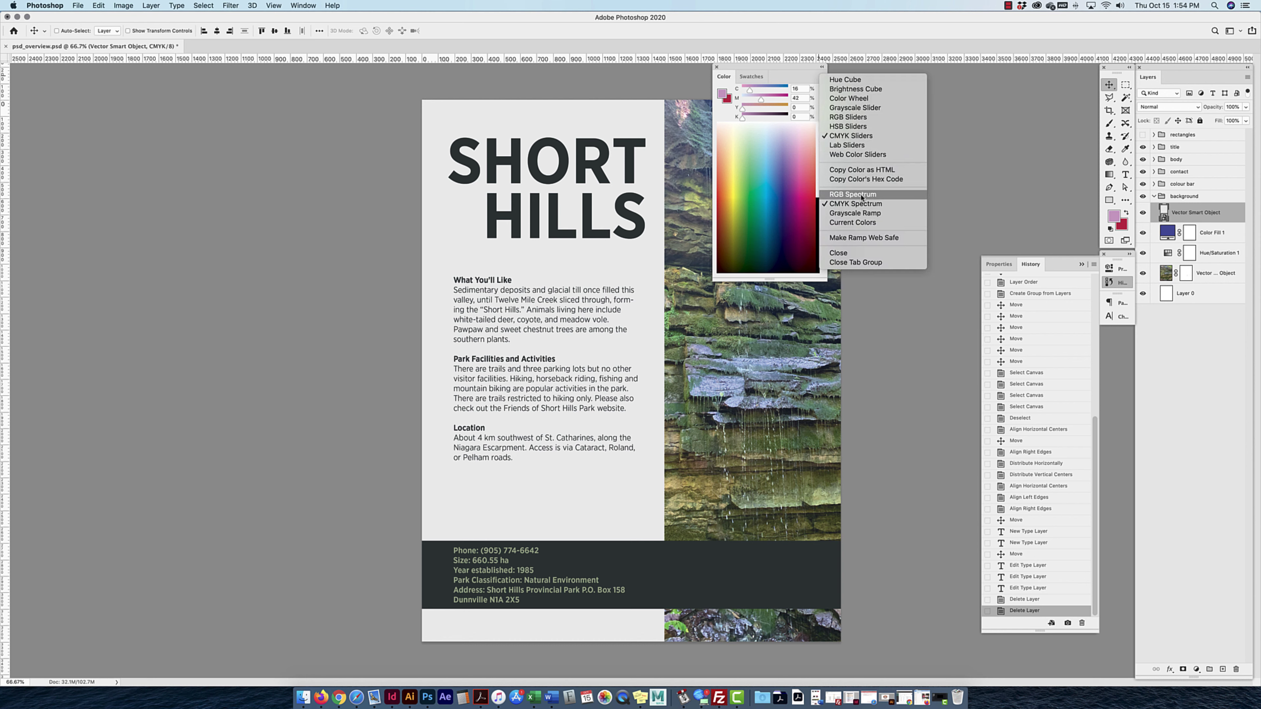
{"action": "left_click", "coordinate": [765, 164]}
{"action": "left_click_drag", "start_coordinate": [768, 162], "coordinate": [762, 140]}
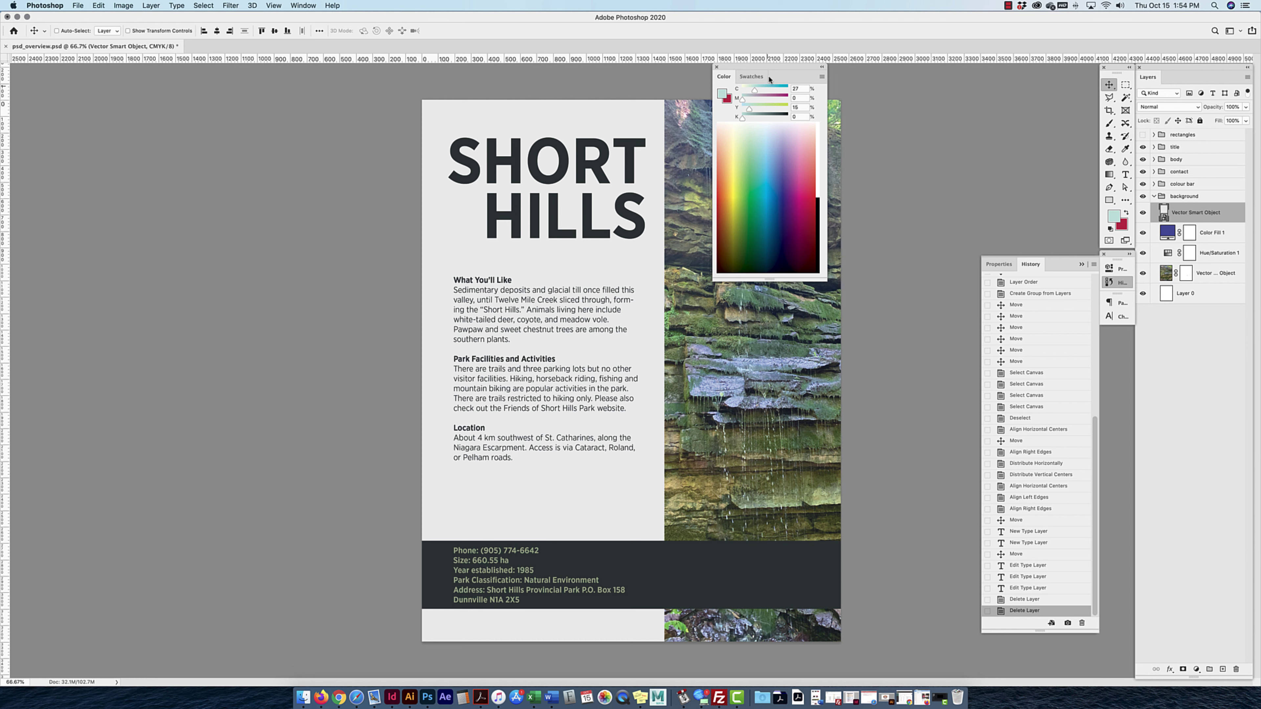
Float the Swatches panel beside the Color panel and save the mint foreground color as a new swatch in the "mine" group.
{"action": "left_click_drag", "start_coordinate": [751, 75], "coordinate": [866, 76]}
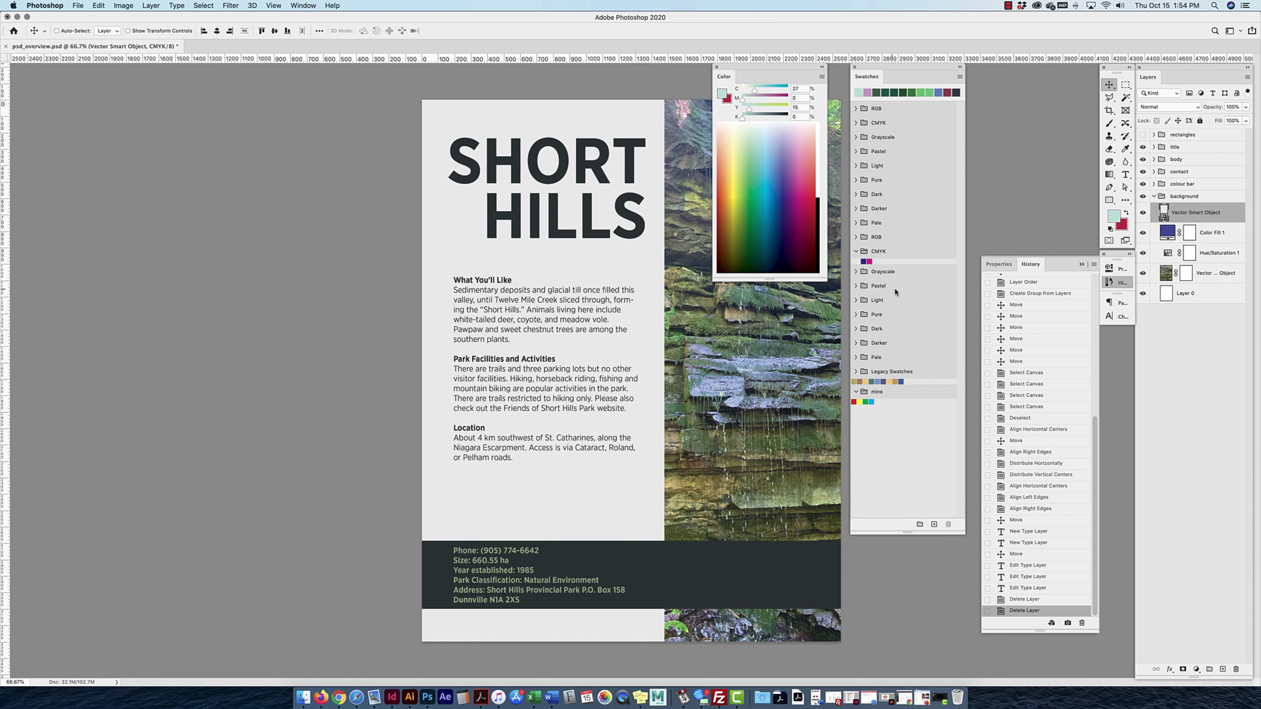
{"action": "left_click", "coordinate": [934, 524]}
{"action": "left_click", "coordinate": [742, 339]}
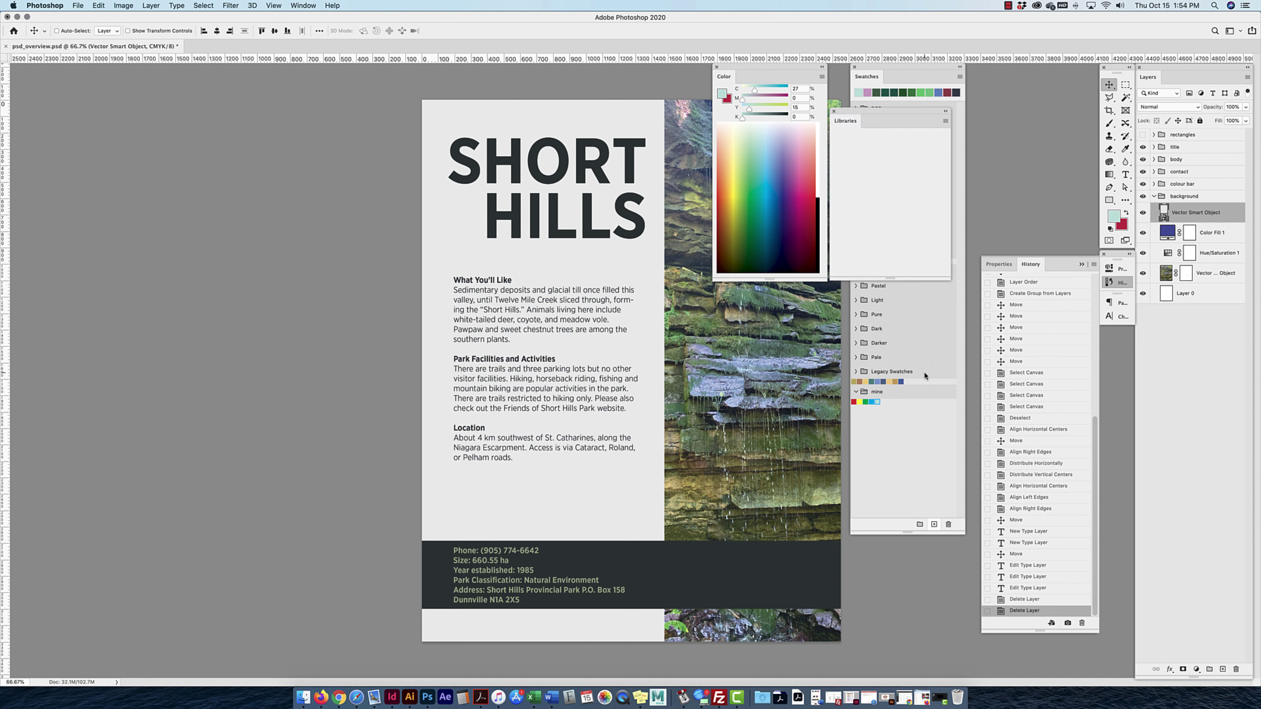
{"action": "left_click", "coordinate": [834, 111]}
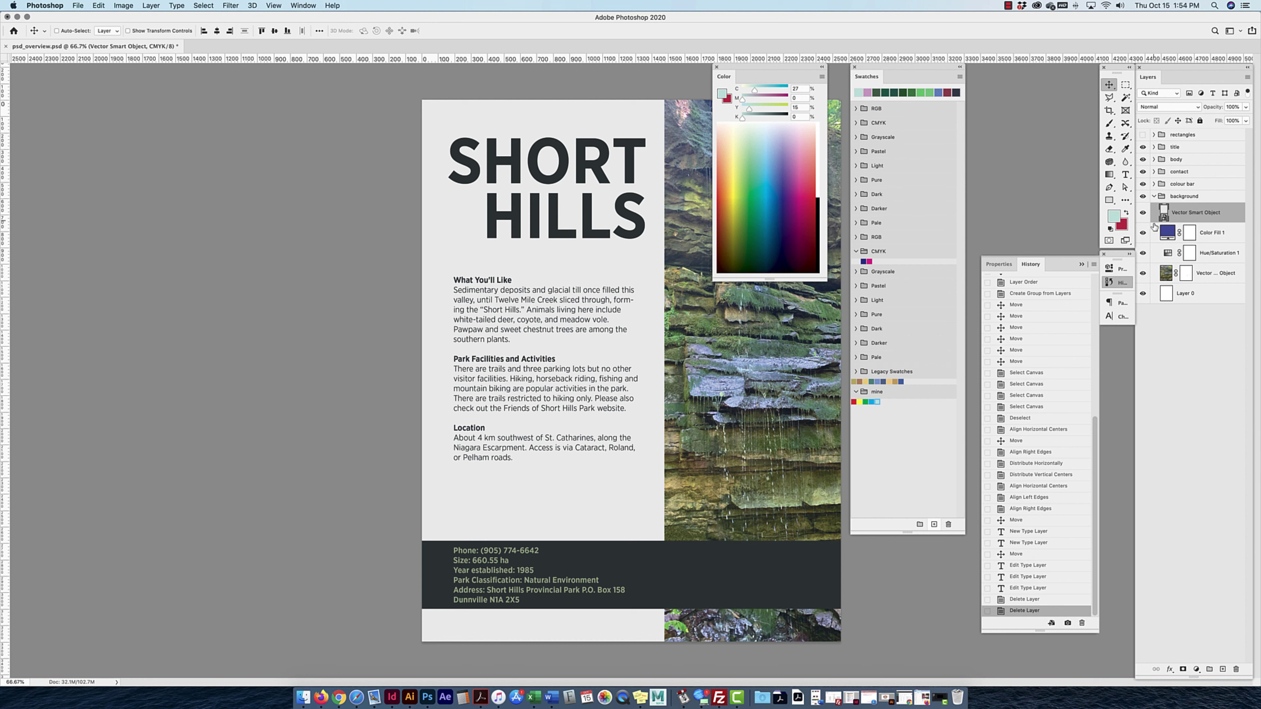
Select the Rectangle 1 layer behind the contact text and set its fill to the mint foreground color b8e1db.
{"action": "key", "text": "super"}
{"action": "left_click", "coordinate": [436, 576], "text": "super"}
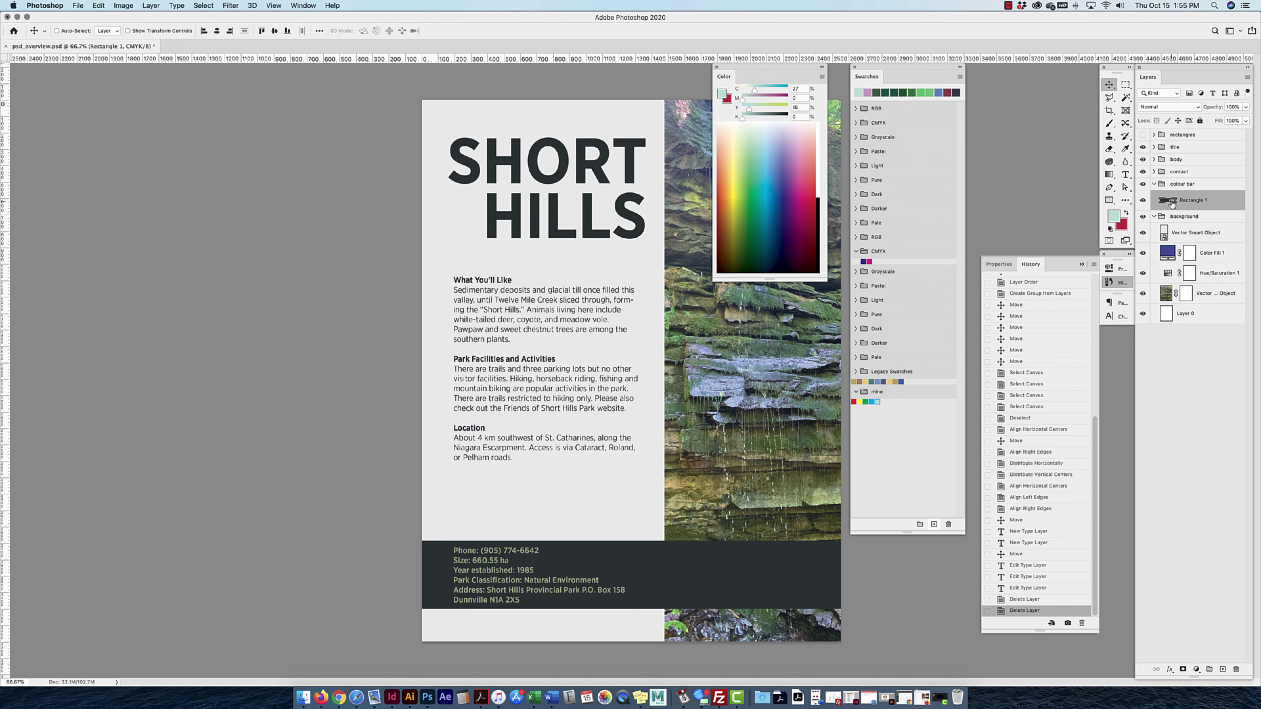
{"action": "double_click", "coordinate": [1172, 205]}
{"action": "left_click_drag", "start_coordinate": [598, 419], "coordinate": [334, 278]}
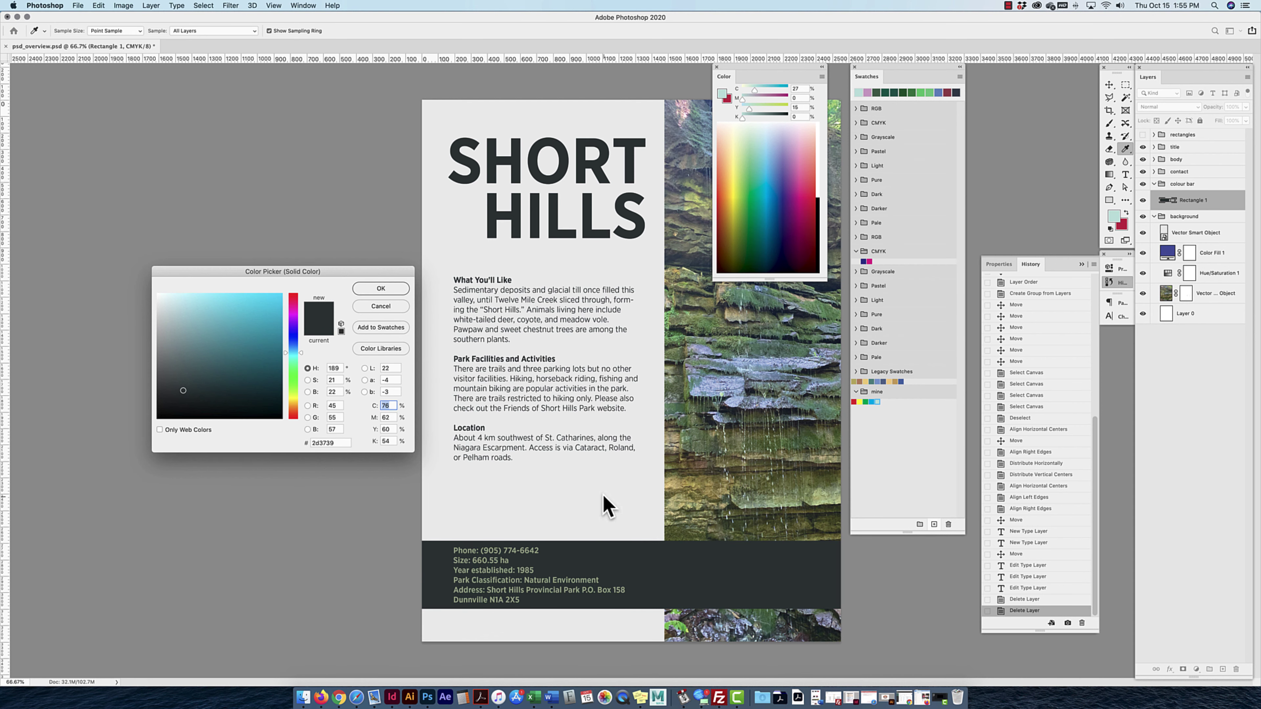
{"action": "left_click", "coordinate": [1115, 218]}
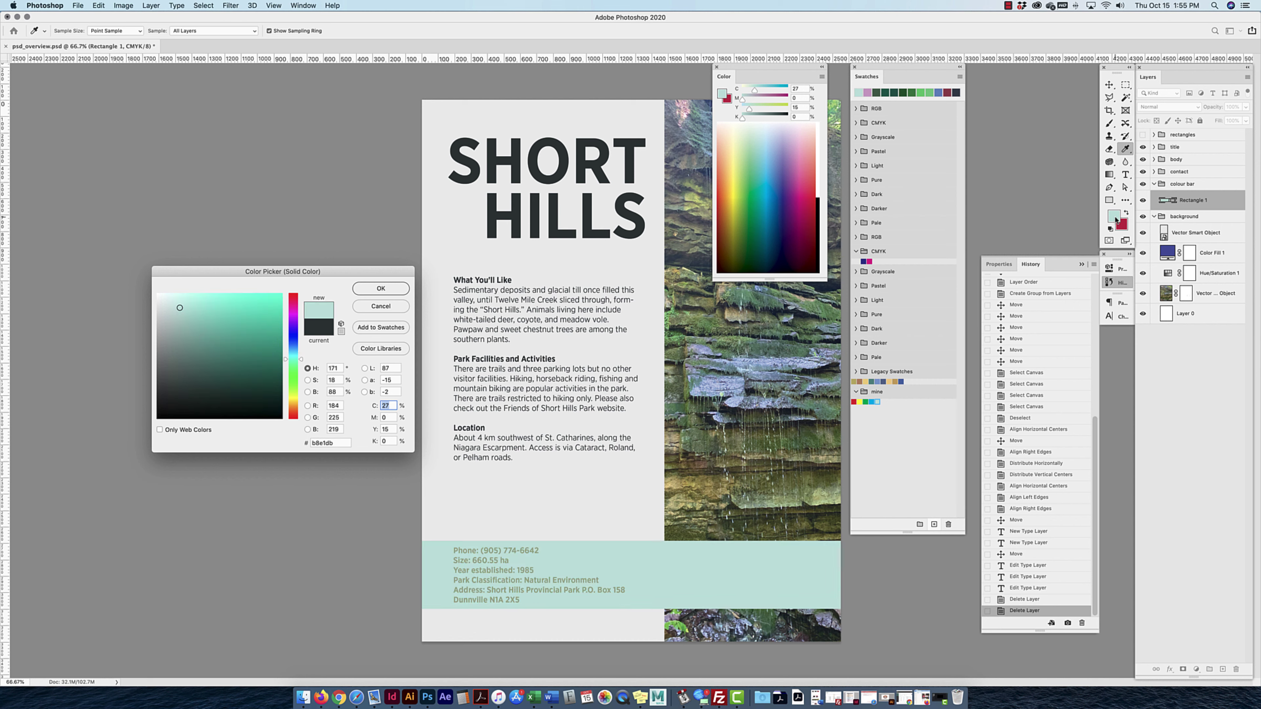
{"action": "left_click", "coordinate": [382, 288]}
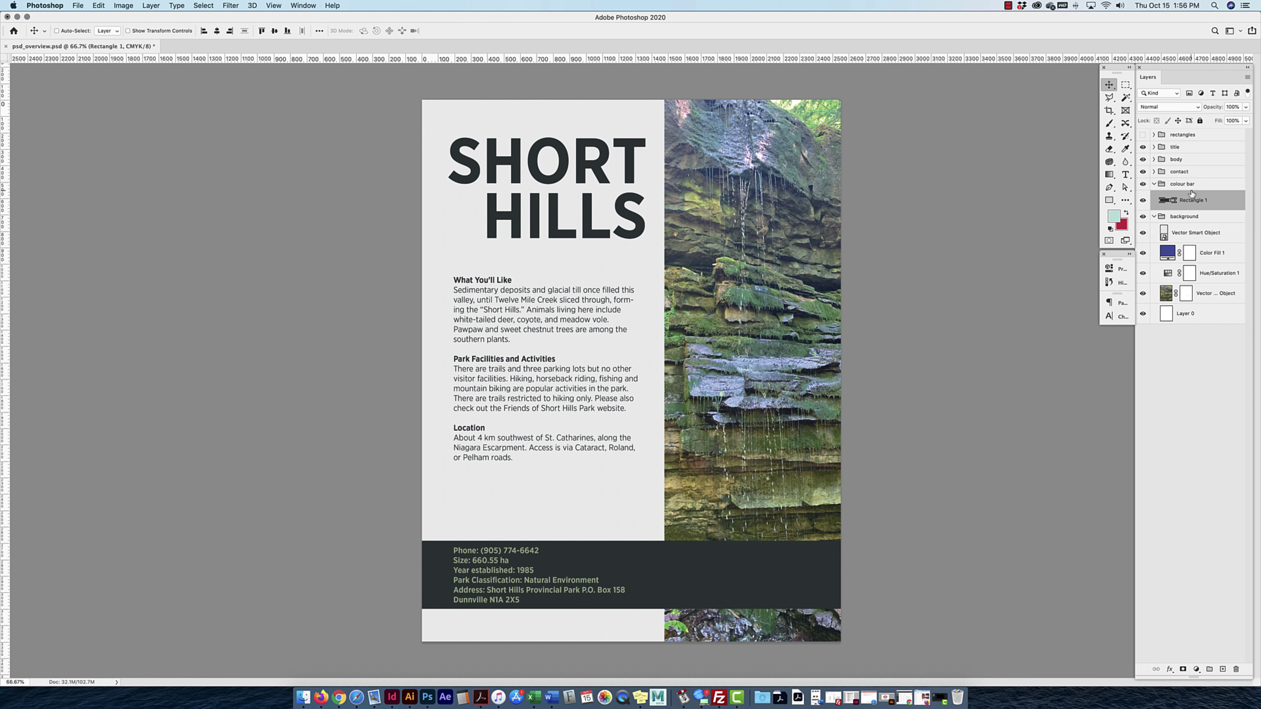
Toggle the visibility of Rectangle 1 off and on, and open a lengthened Gradients panel beside the poster.
{"action": "left_click", "coordinate": [1143, 201]}
{"action": "left_click", "coordinate": [1143, 202]}
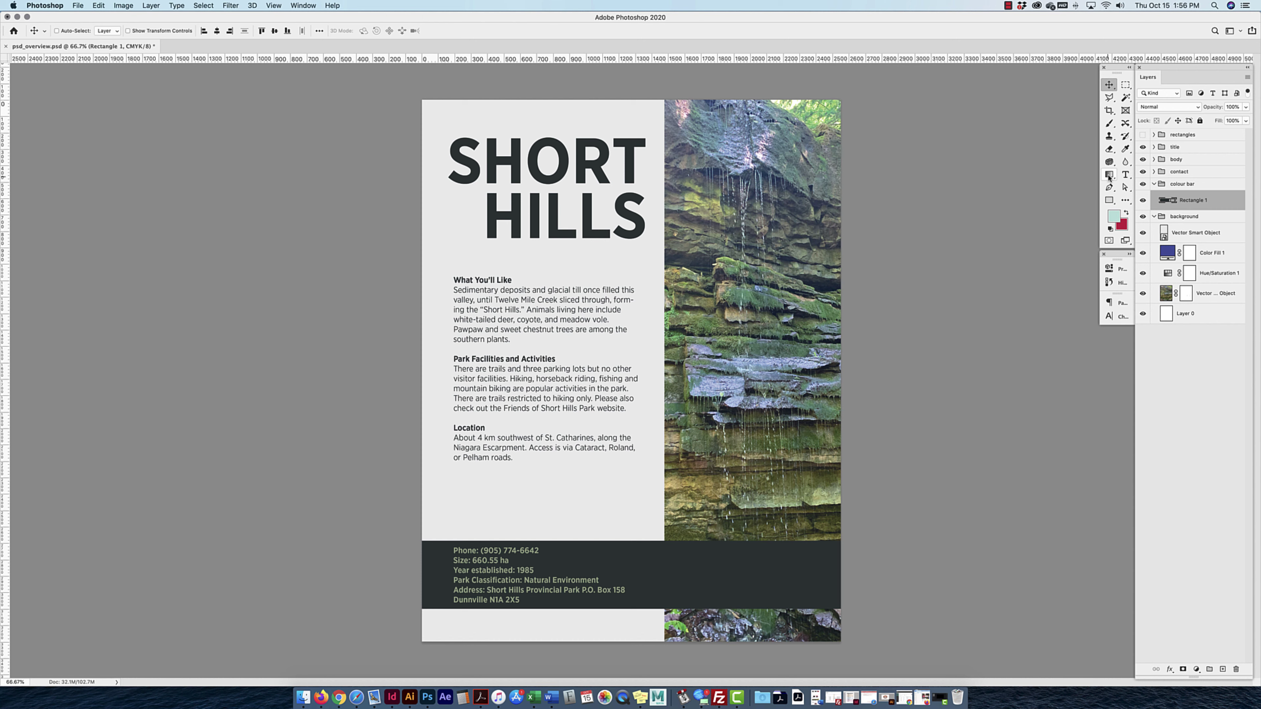
{"action": "left_click", "coordinate": [304, 6]}
{"action": "left_click", "coordinate": [328, 171]}
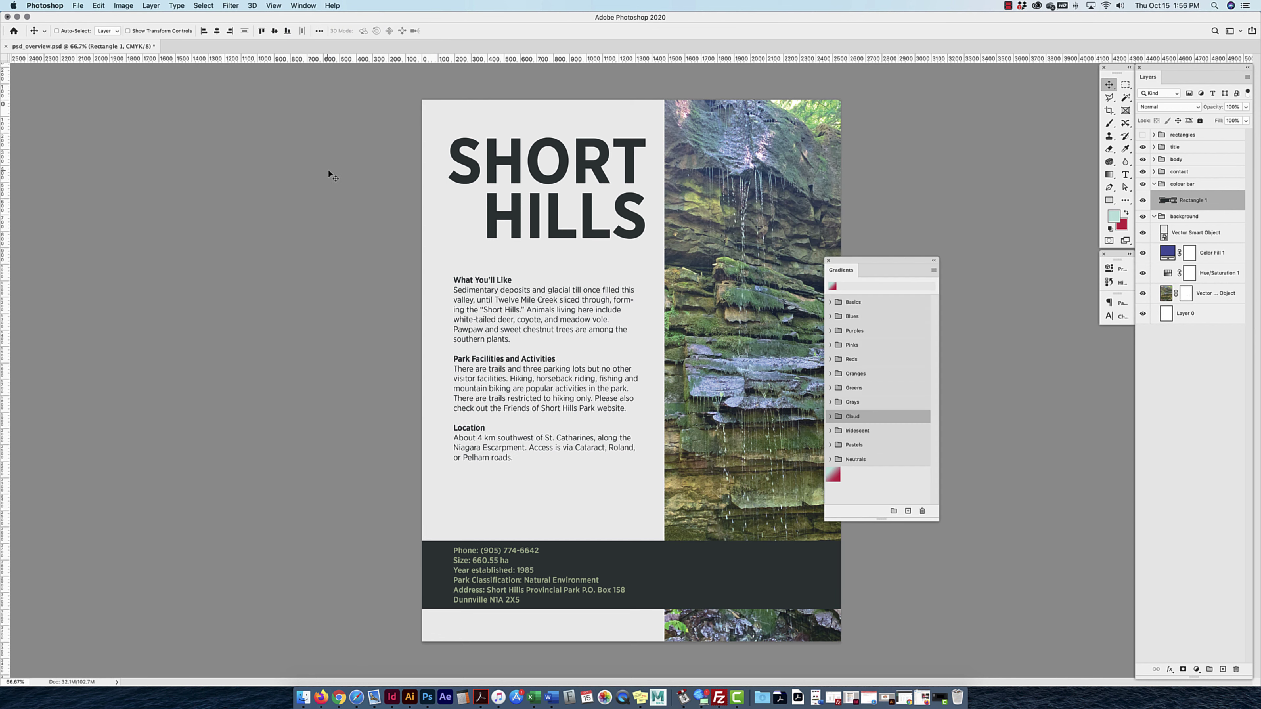
{"action": "left_click_drag", "start_coordinate": [882, 260], "coordinate": [935, 126]}
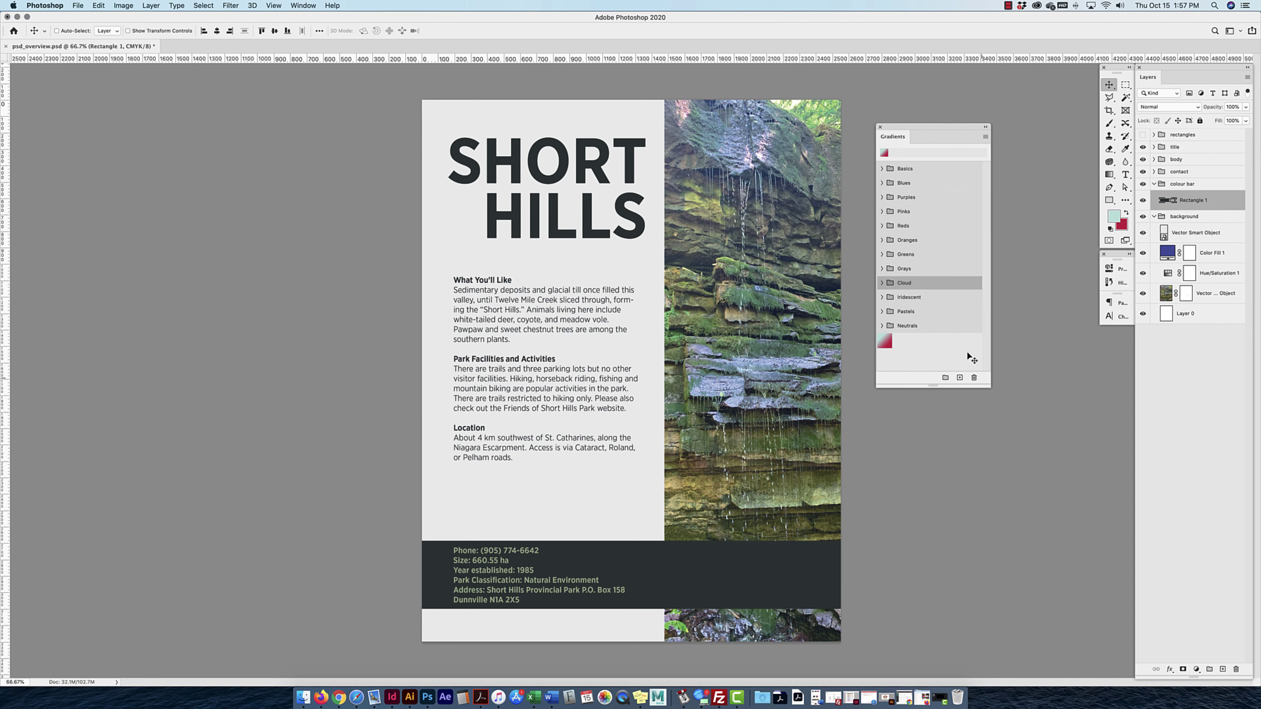
{"action": "left_click_drag", "start_coordinate": [932, 387], "coordinate": [932, 441]}
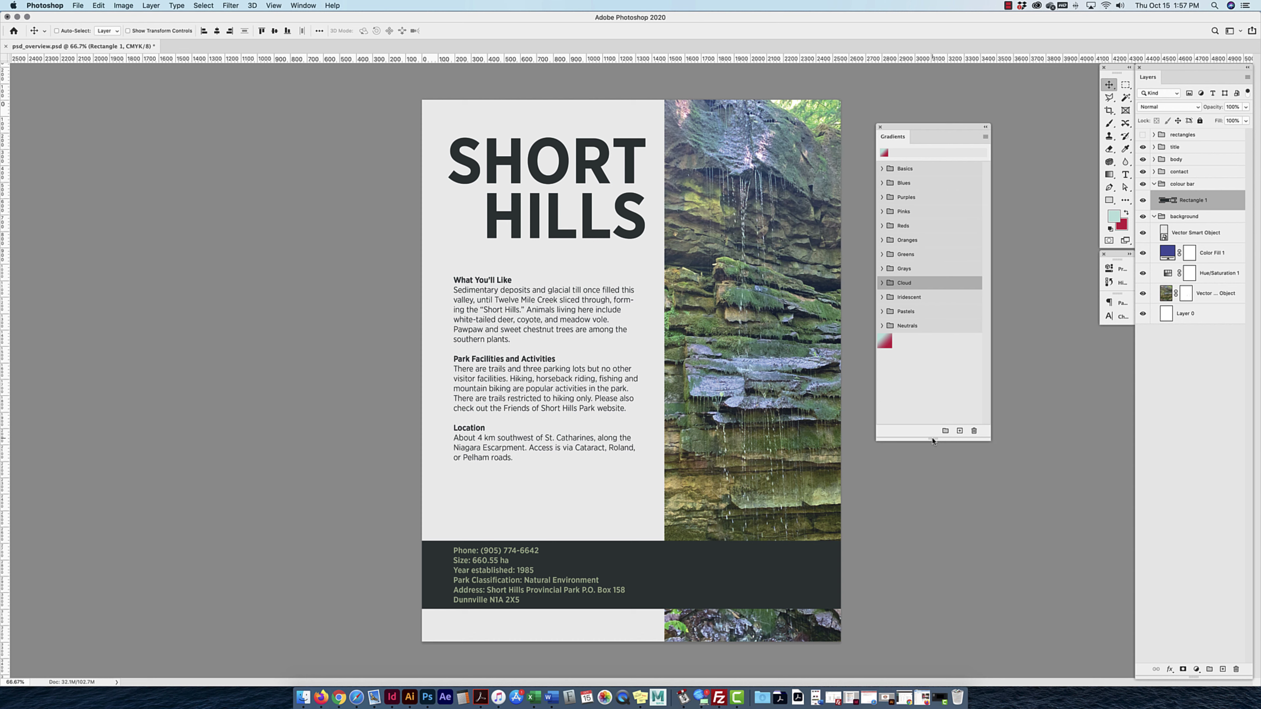
Fill the Rectangle 1 bar with the third gradient in the second row of the Greens group and activate the Gradient tool.
{"action": "left_click", "coordinate": [882, 183]}
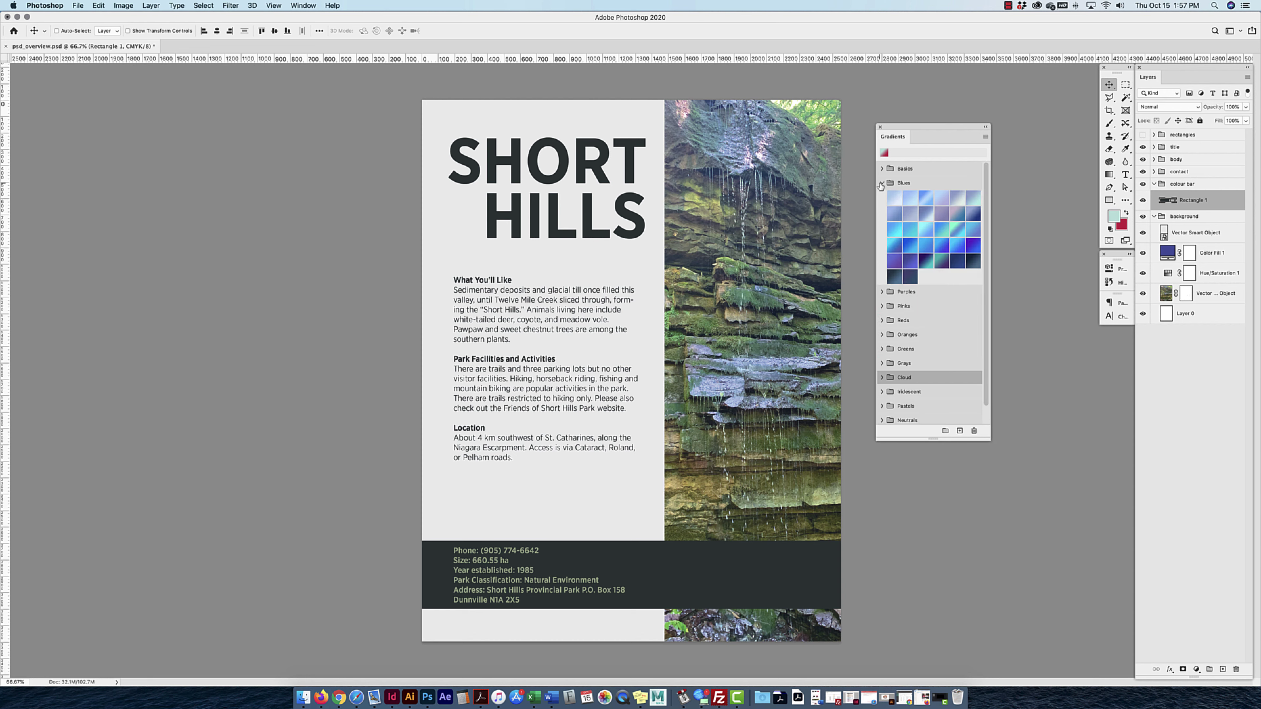
{"action": "left_click", "coordinate": [882, 183]}
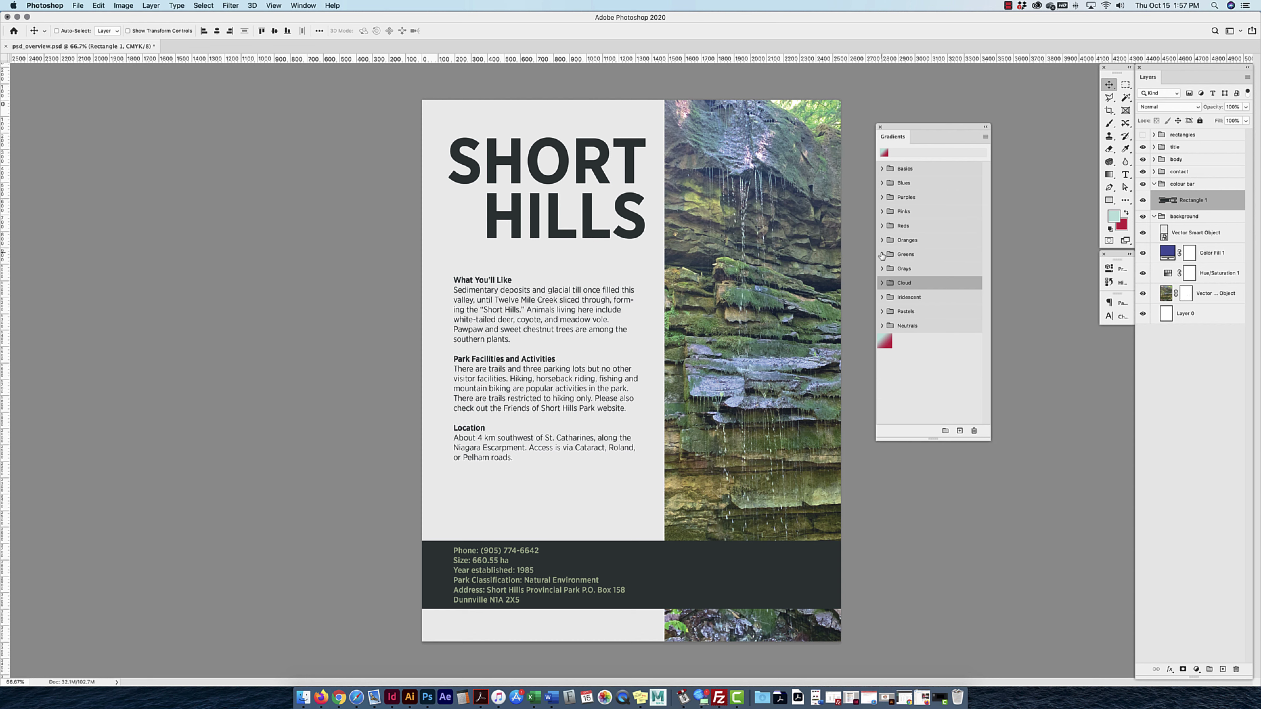
{"action": "left_click", "coordinate": [882, 254]}
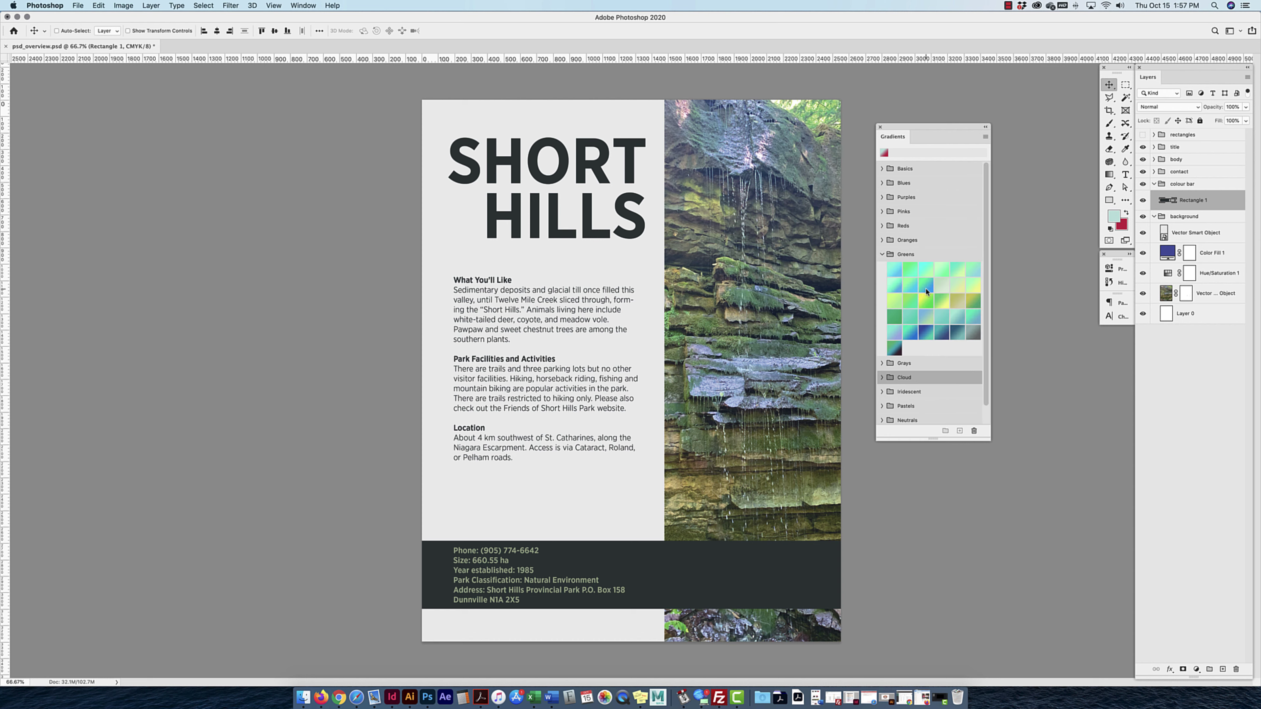
{"action": "left_click", "coordinate": [926, 292]}
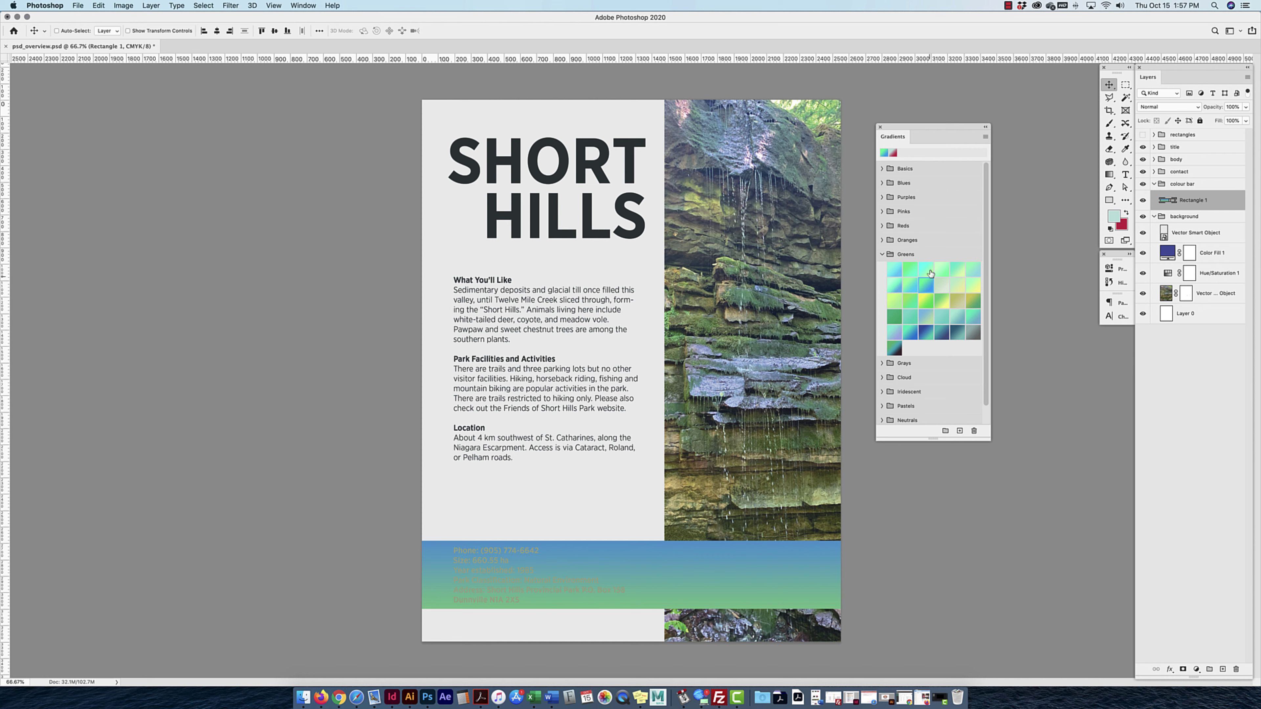
{"action": "left_click", "coordinate": [1110, 174]}
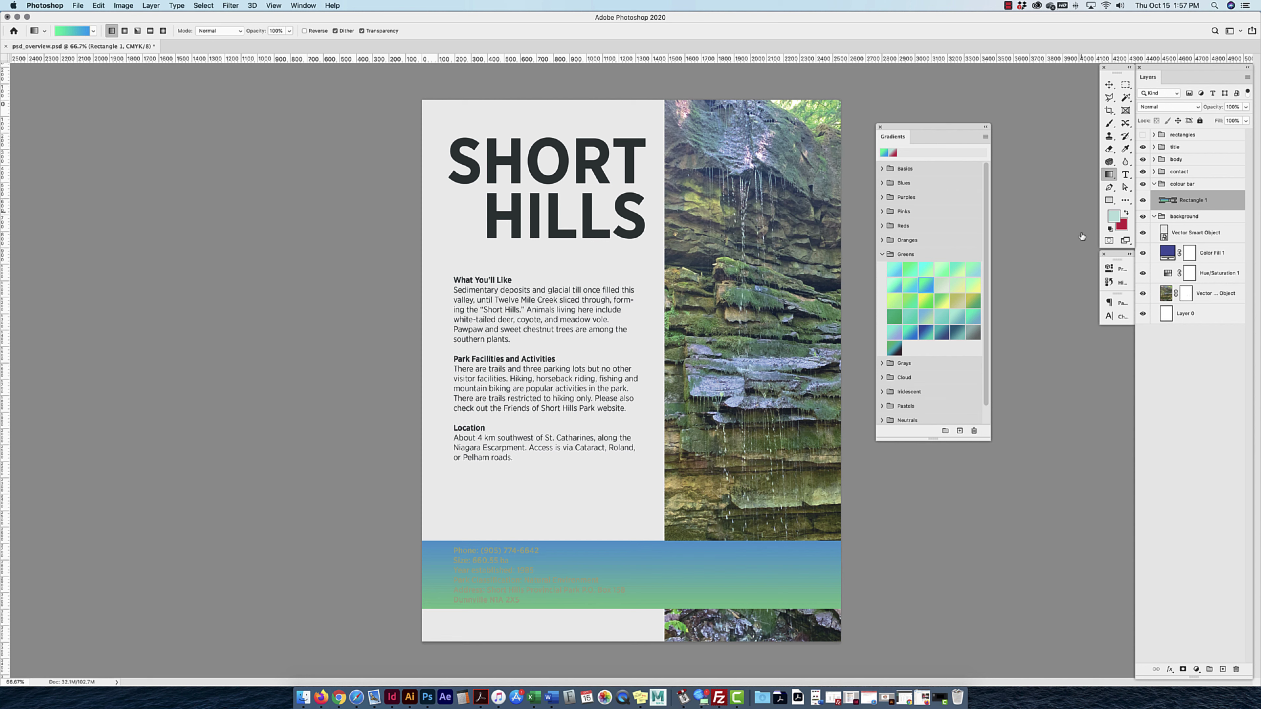
{"action": "left_click", "coordinate": [881, 127]}
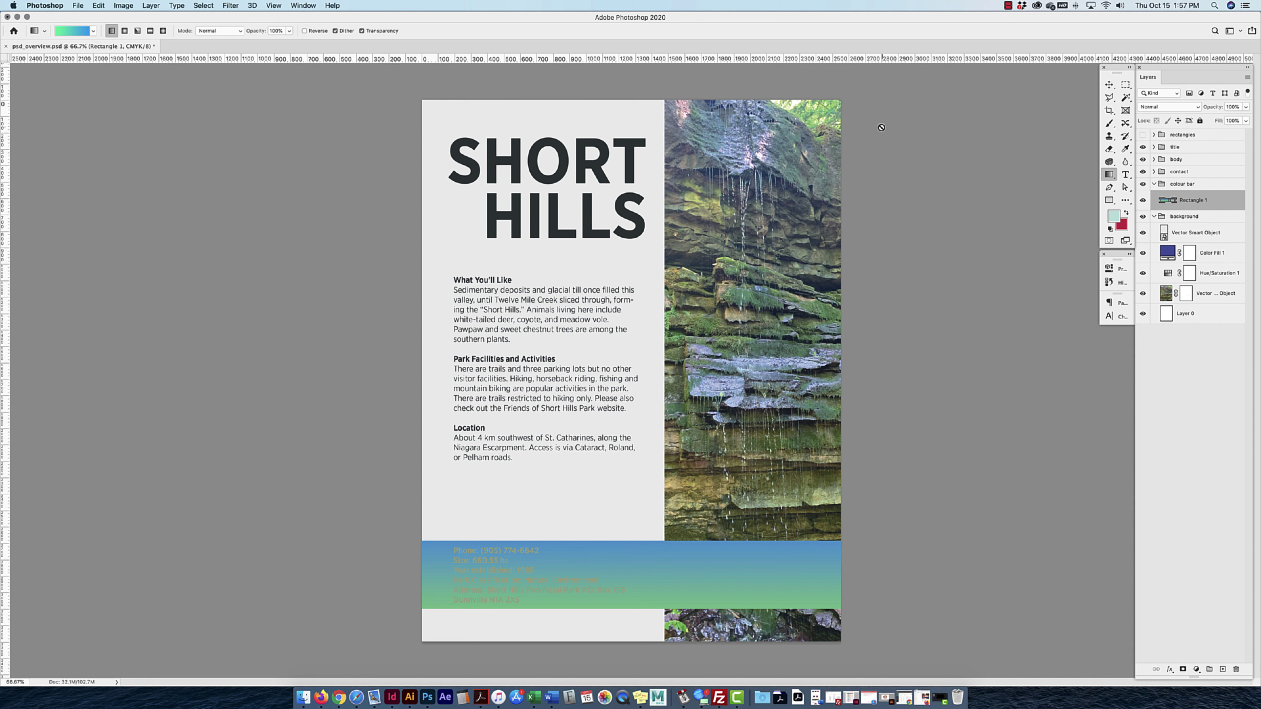
Rasterize the Rectangle 1 layer and filter the layer list to pixel layers.
{"action": "right_click", "coordinate": [1215, 204]}
{"action": "left_click", "coordinate": [1222, 203]}
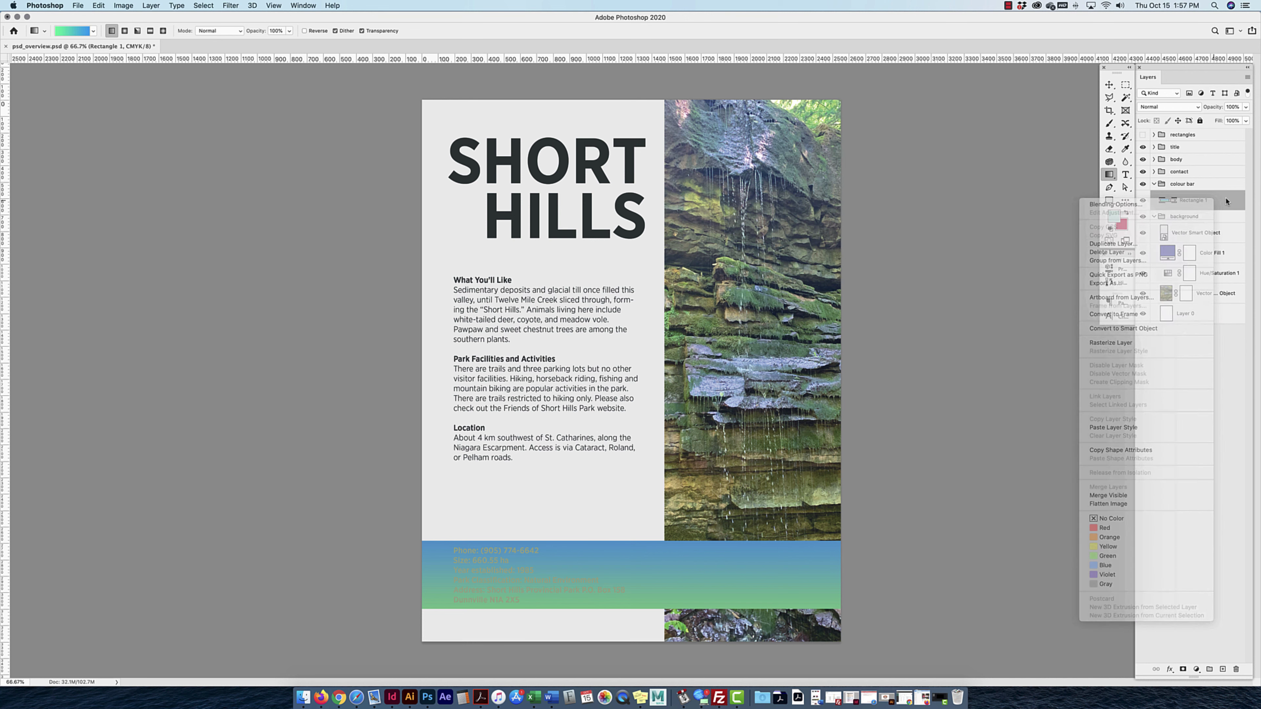
{"action": "right_click", "coordinate": [1221, 198]}
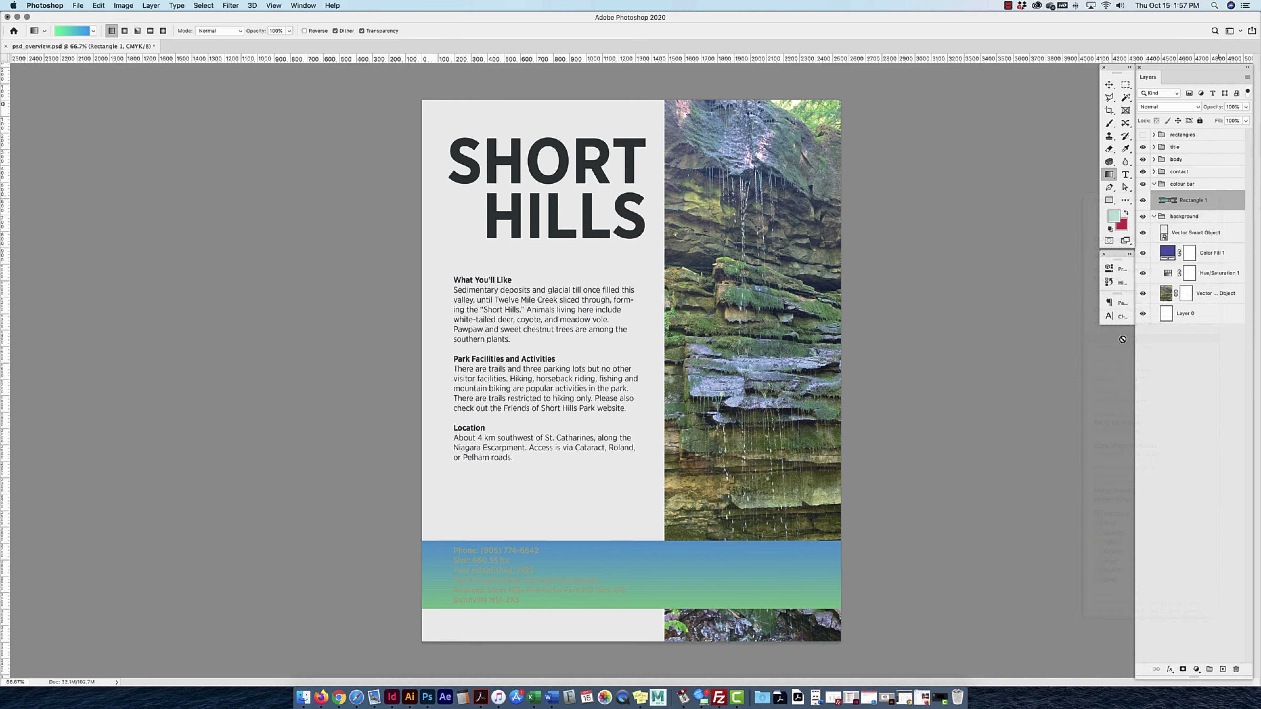
{"action": "left_click", "coordinate": [1125, 338]}
{"action": "left_click", "coordinate": [1190, 94]}
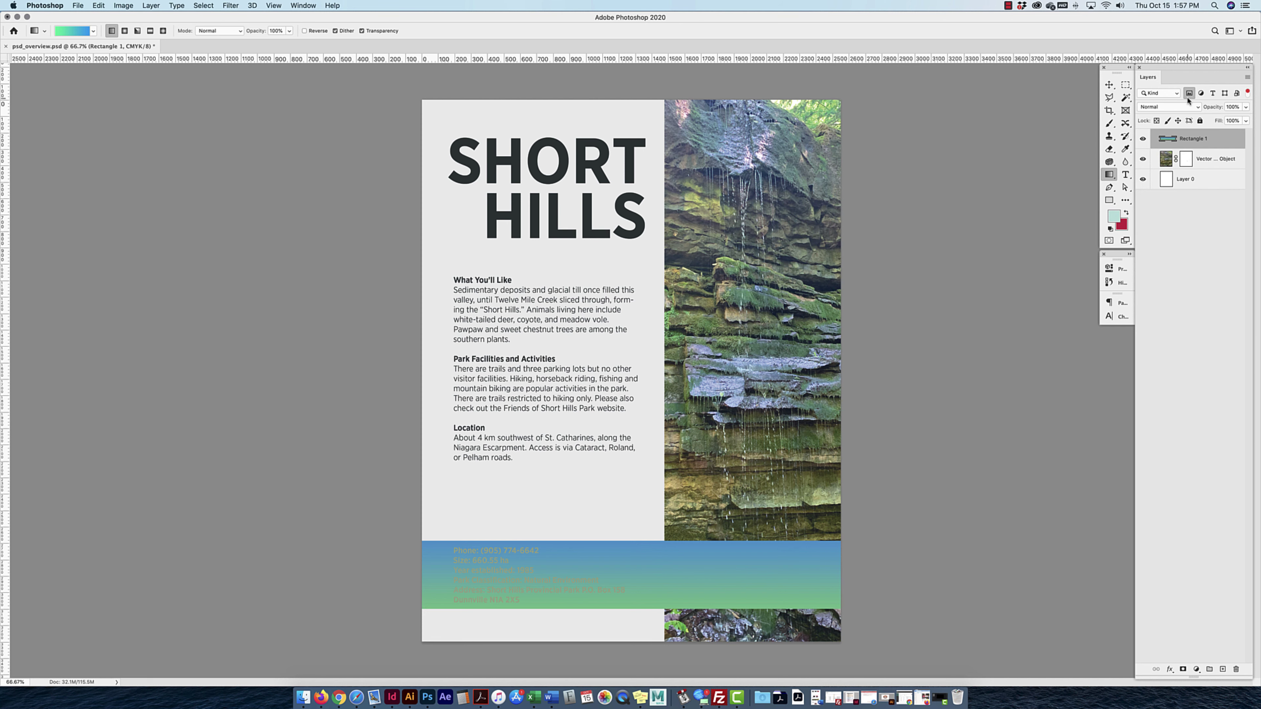
Clear the pixel layer filter so the full layer list is shown.
{"action": "left_click", "coordinate": [1189, 93]}
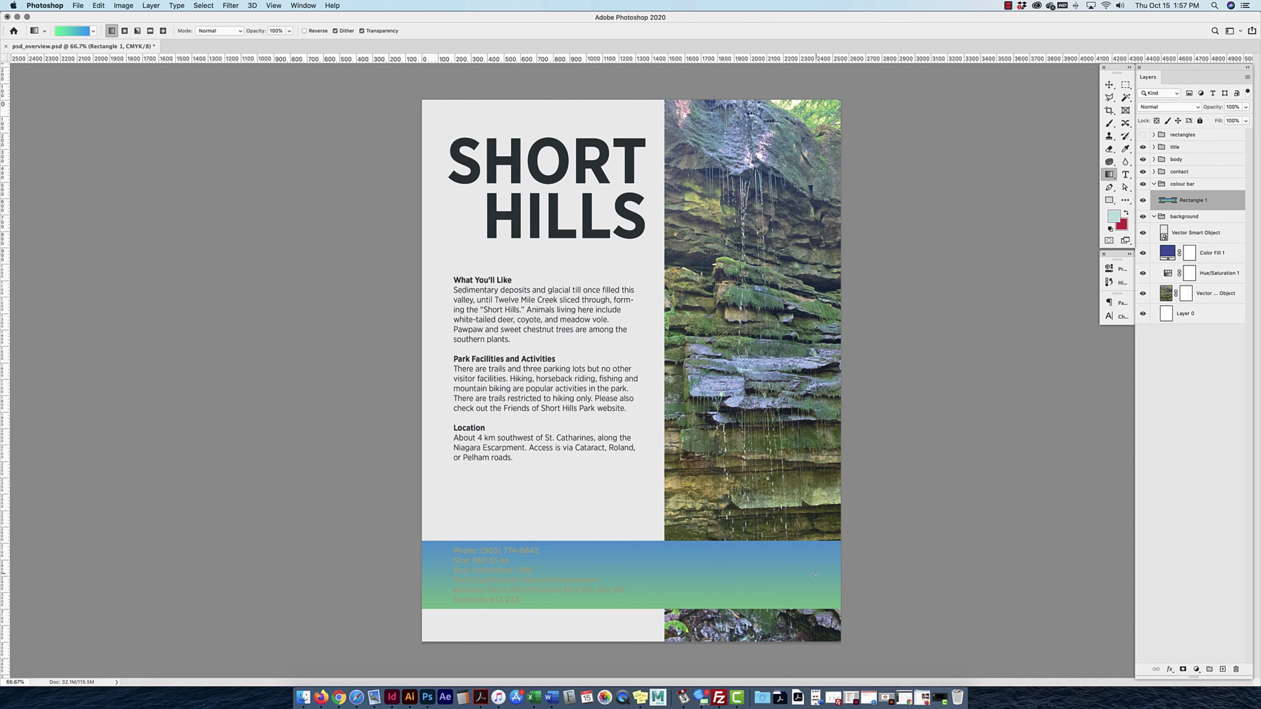
Try a horizontal blue-to-green gradient on the rasterized Rectangle 1 layer and undo it.
{"action": "left_click_drag", "start_coordinate": [815, 576], "coordinate": [445, 569]}
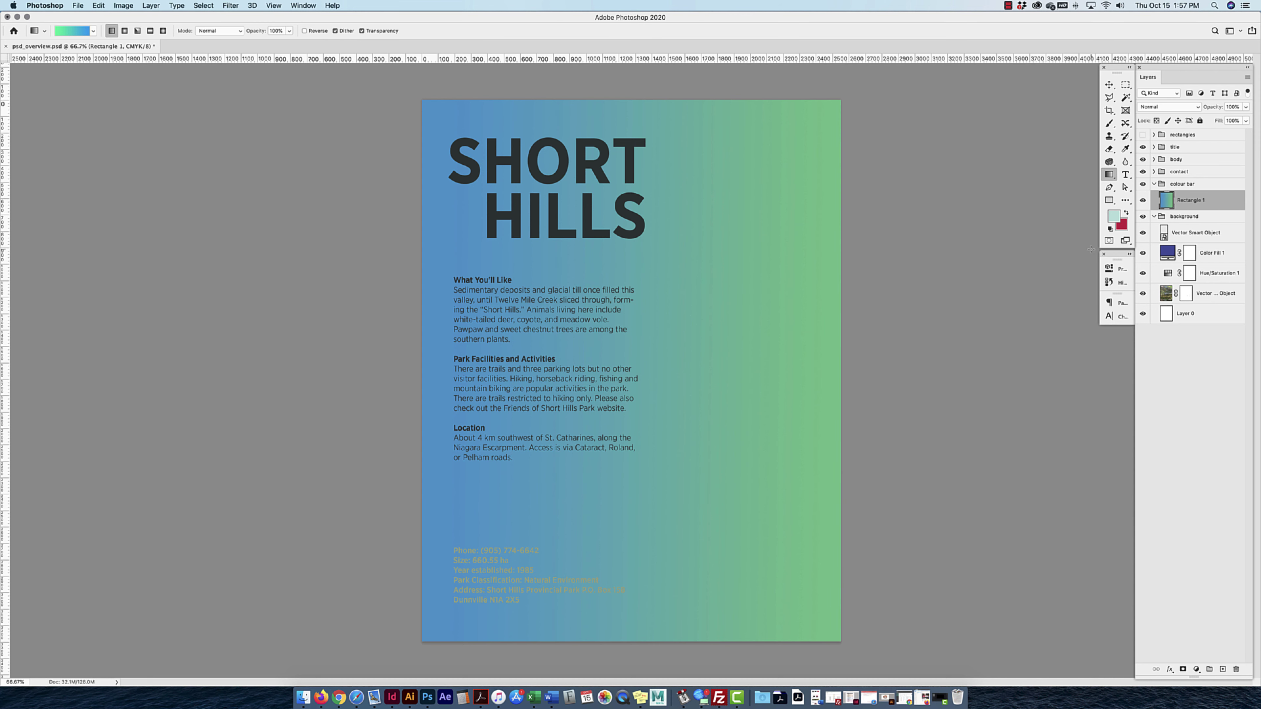
{"action": "key", "text": "v"}
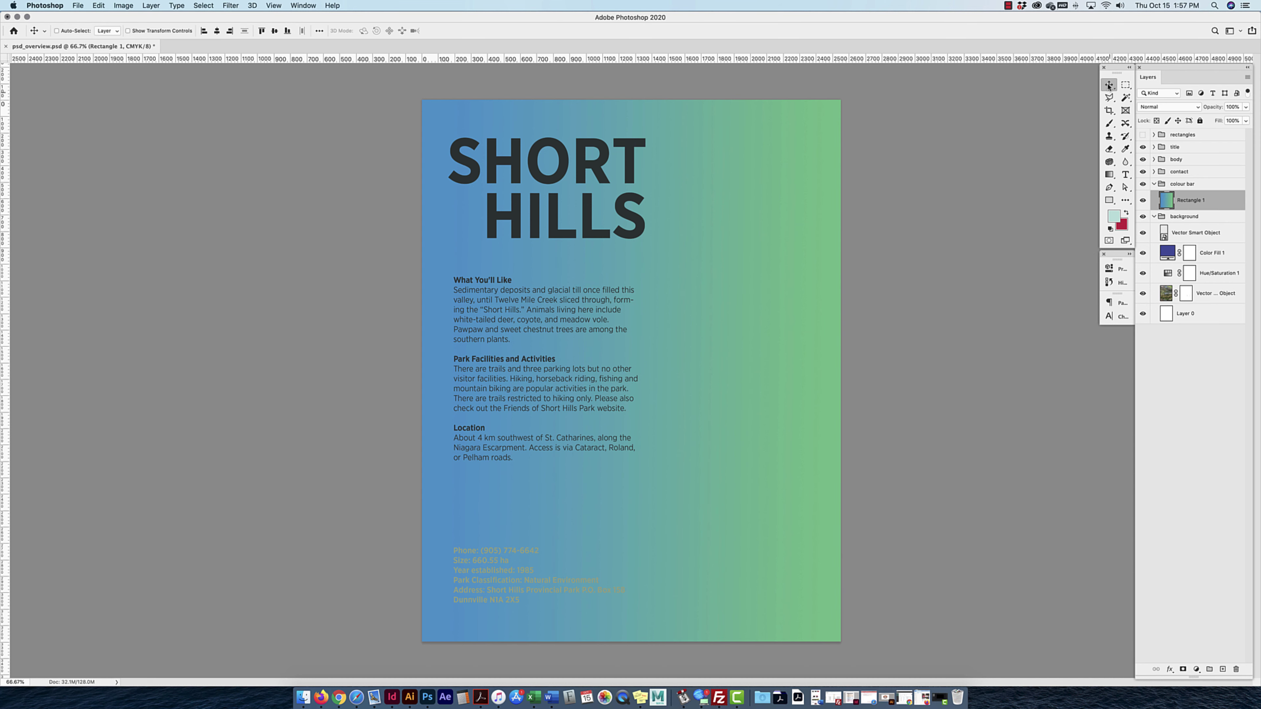
{"action": "key", "text": "super+z"}
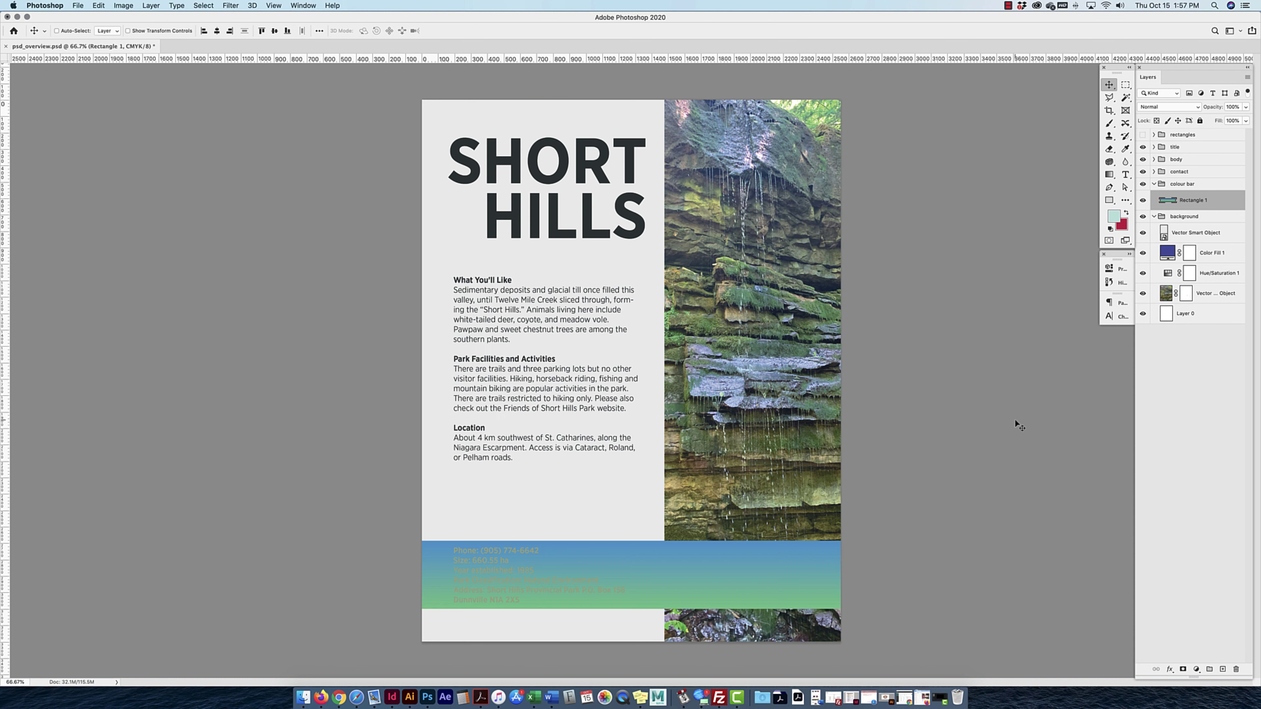
Fill a duplicate of the Rectangle 1 layer with a diagonal blue-to-green gradient and clip it to the original bar.
{"action": "mouse_move", "coordinate": [1202, 200]}
{"action": "left_mouse_down"}
{"action": "mouse_move", "coordinate": [1217, 192]}
{"action": "mouse_move", "coordinate": [1219, 204]}
{"action": "mouse_move", "coordinate": [1217, 189]}
{"action": "mouse_move", "coordinate": [1217, 206]}
{"action": "left_mouse_up"}
{"action": "key", "text": "super+j"}
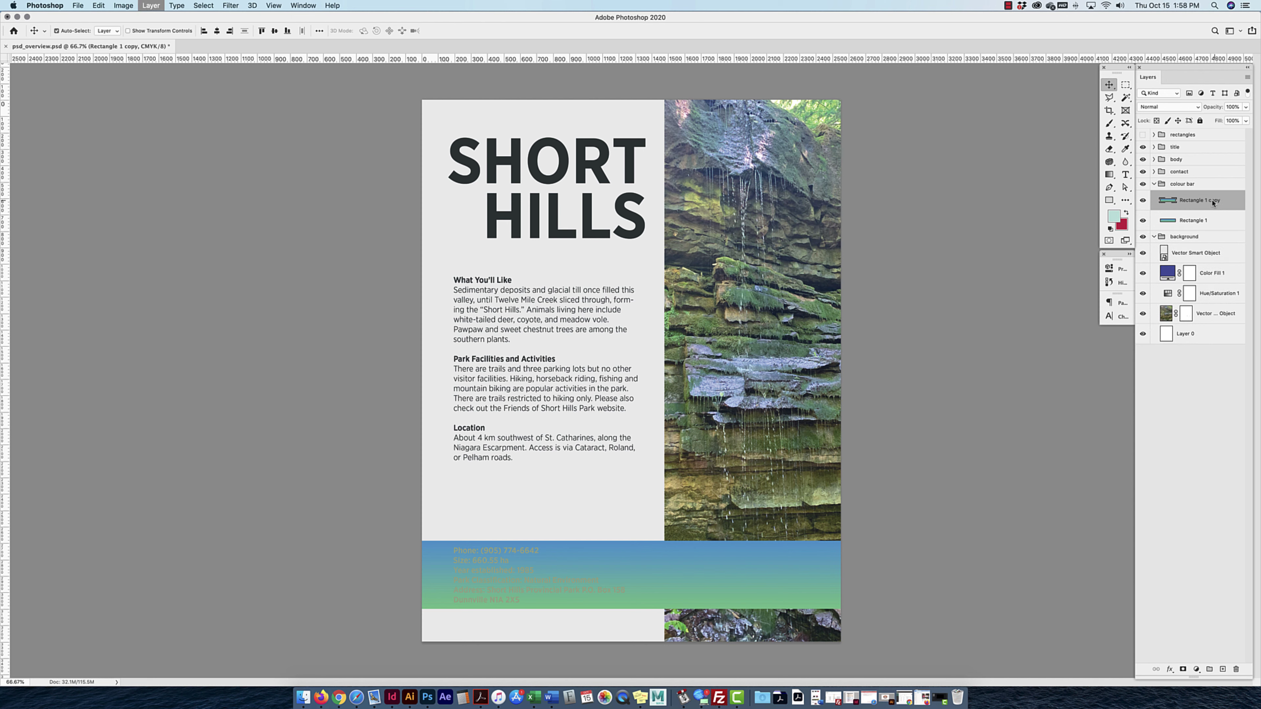
{"action": "key", "text": "g"}
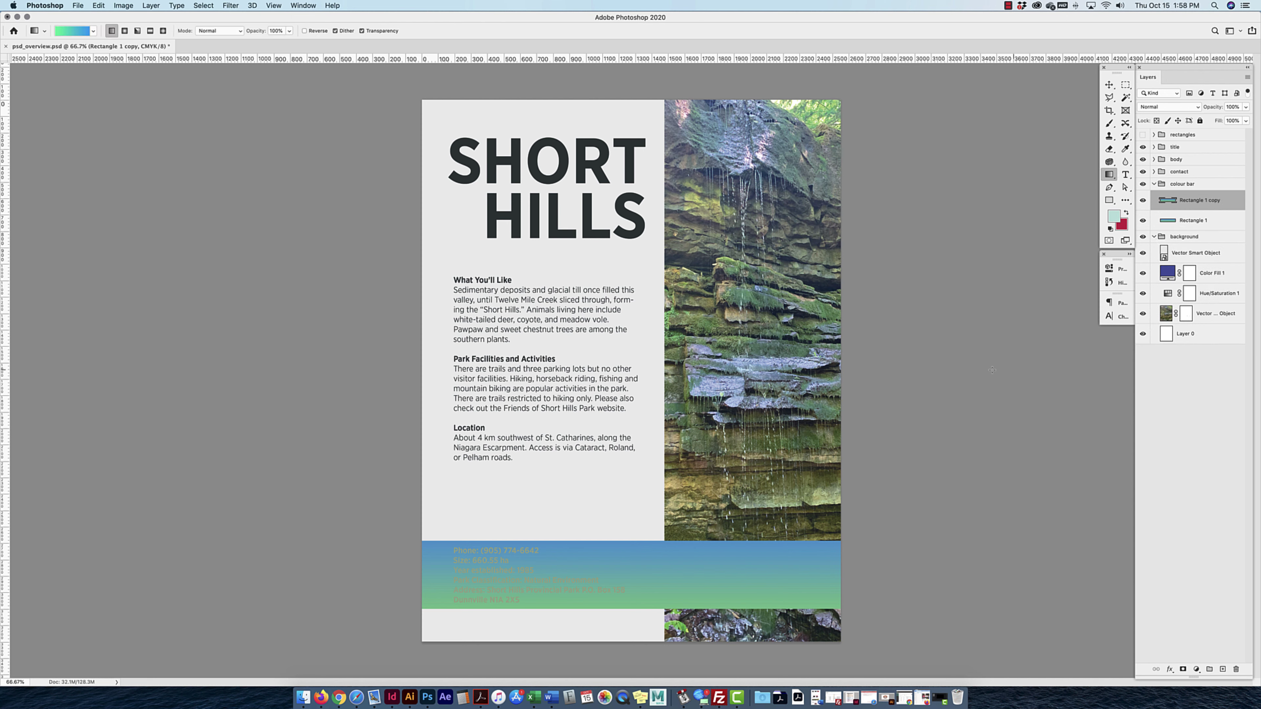
{"action": "left_click_drag", "start_coordinate": [813, 587], "coordinate": [425, 350]}
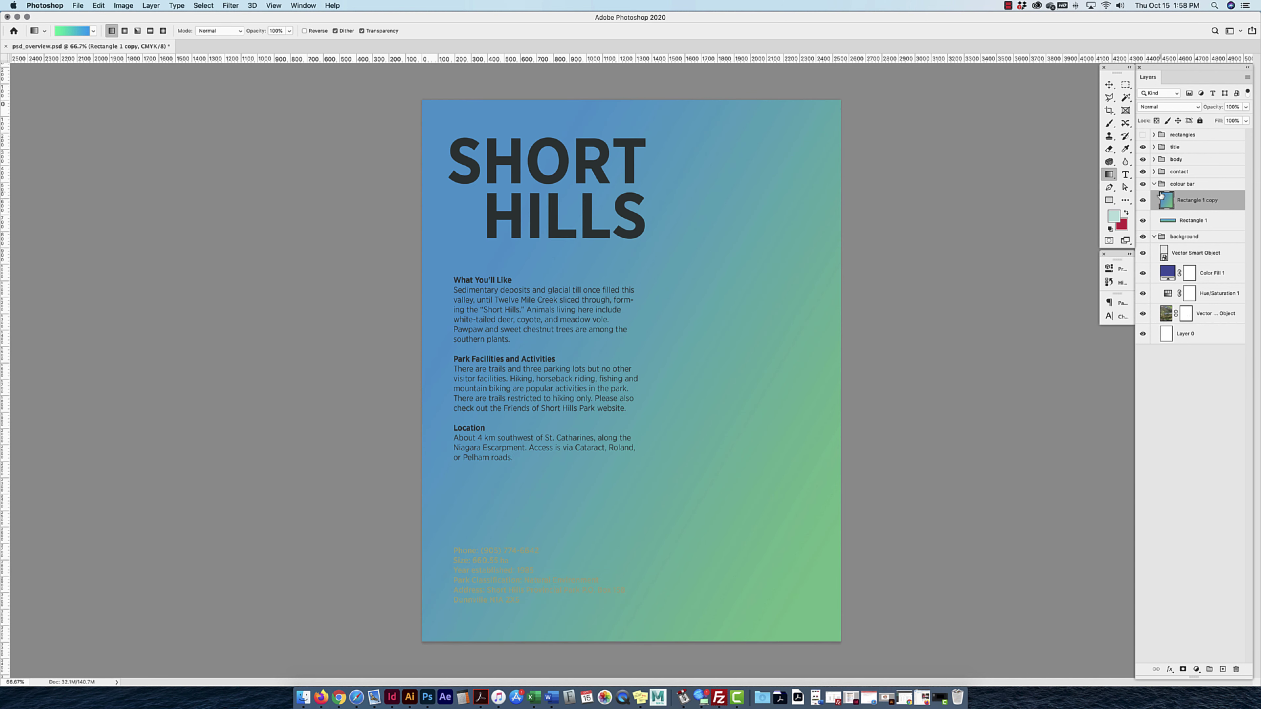
{"action": "left_click", "coordinate": [1219, 212], "text": "alt"}
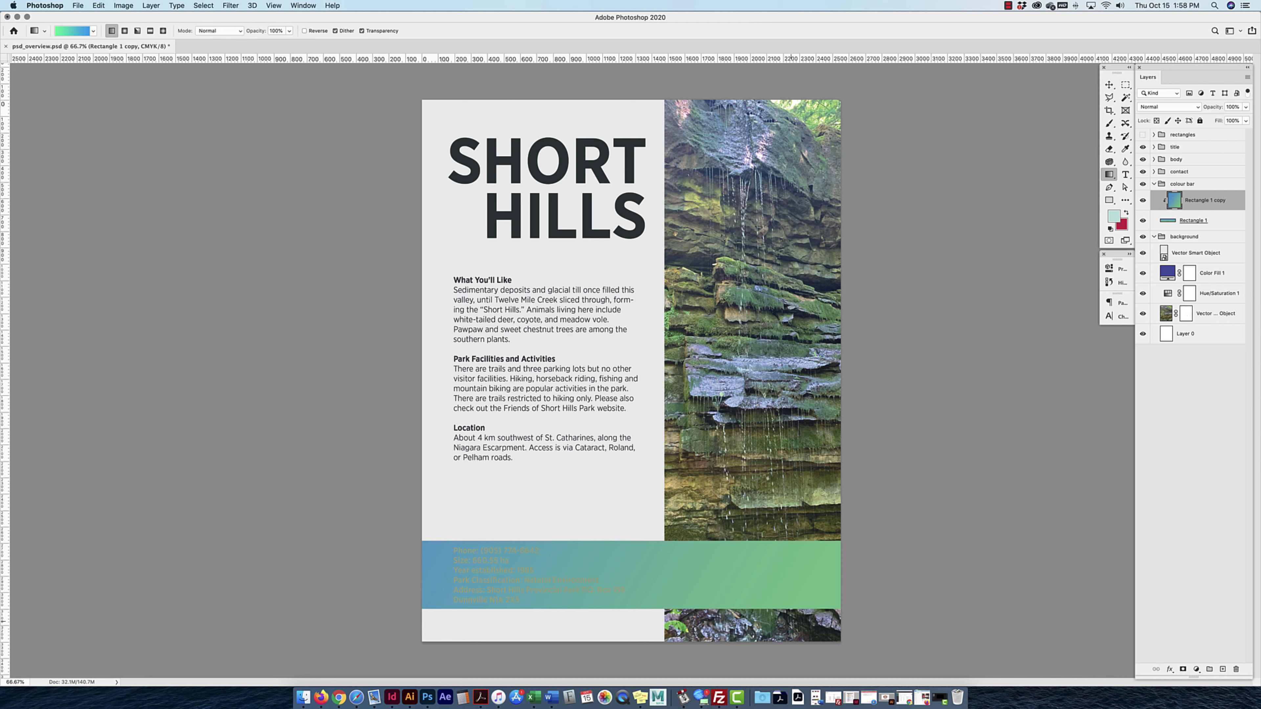
{"action": "left_click_drag", "start_coordinate": [774, 596], "coordinate": [459, 668]}
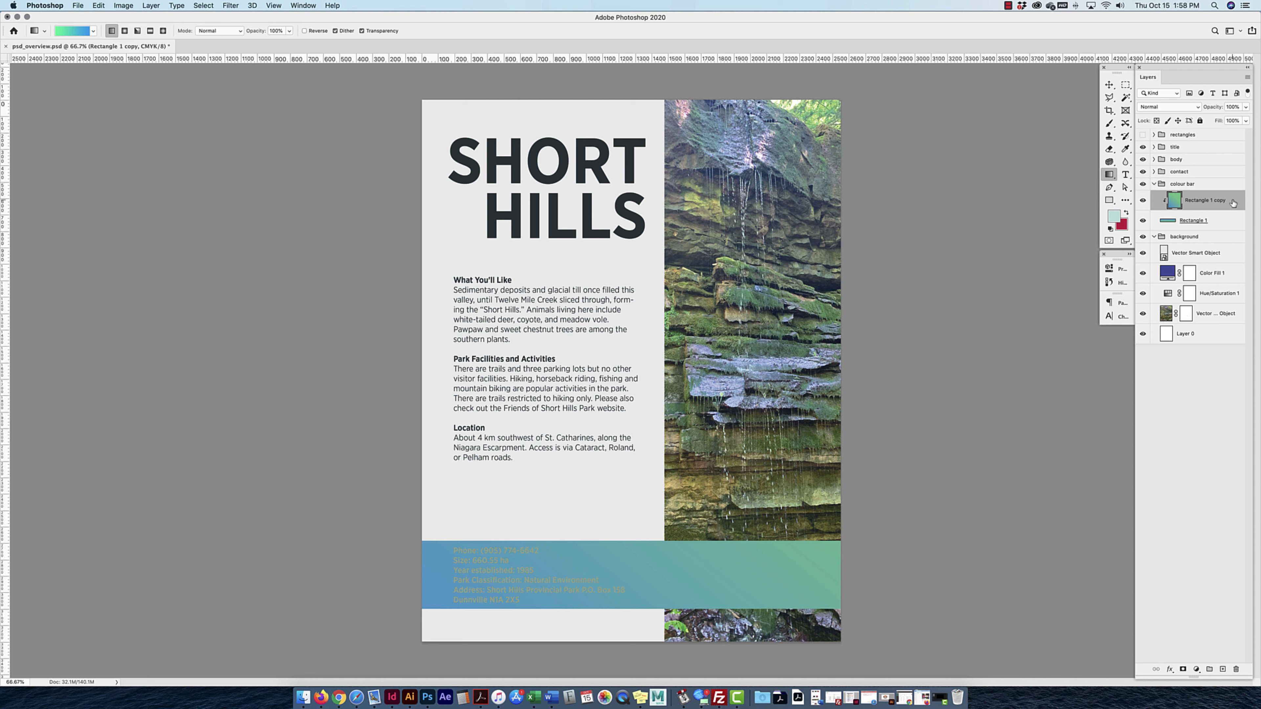
Delete both layers in the colour bar group and draw a new mint rectangle about 2614 × 449 px behind the contact text.
{"action": "left_click", "coordinate": [1226, 220], "text": "shift"}
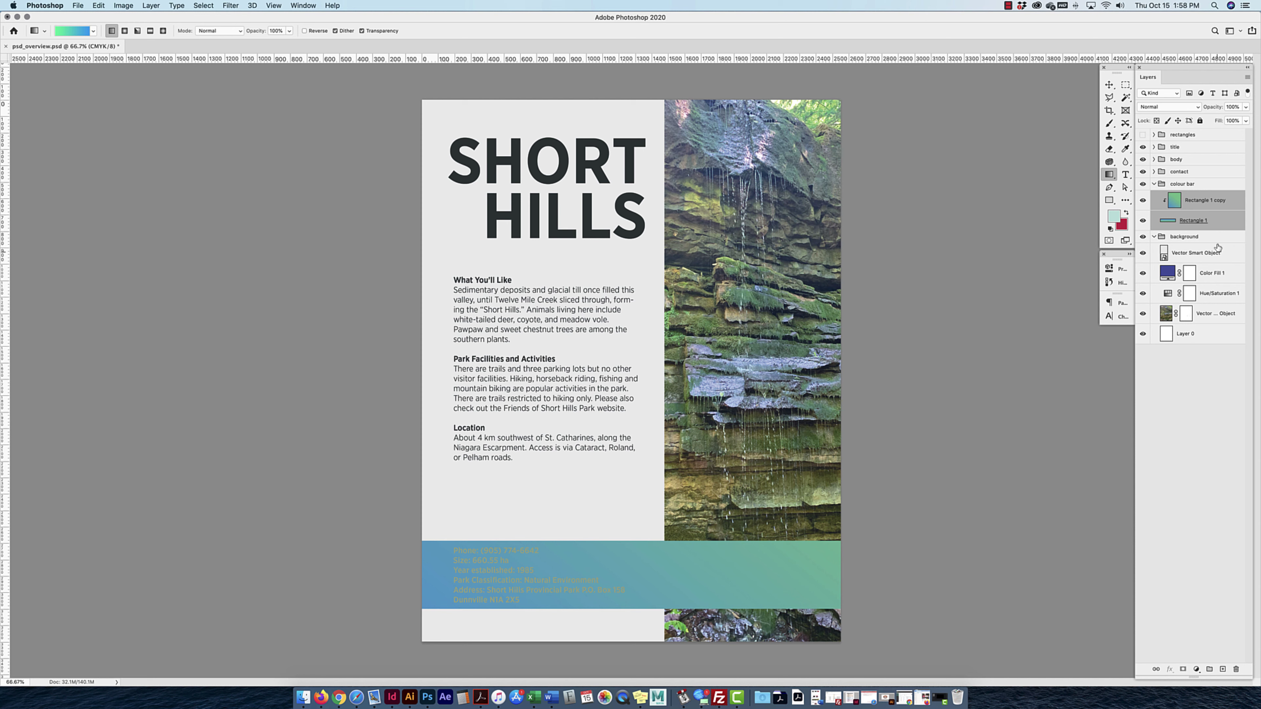
{"action": "left_click", "coordinate": [1237, 671]}
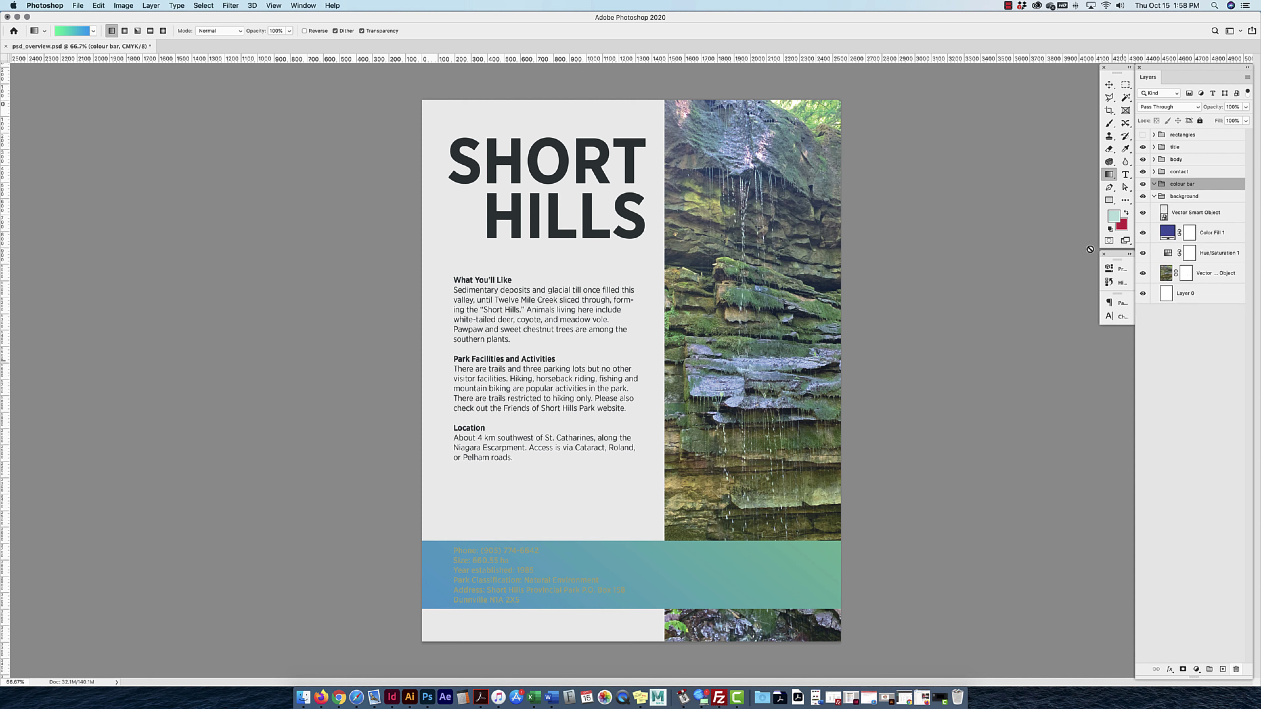
{"action": "left_click", "coordinate": [1110, 200]}
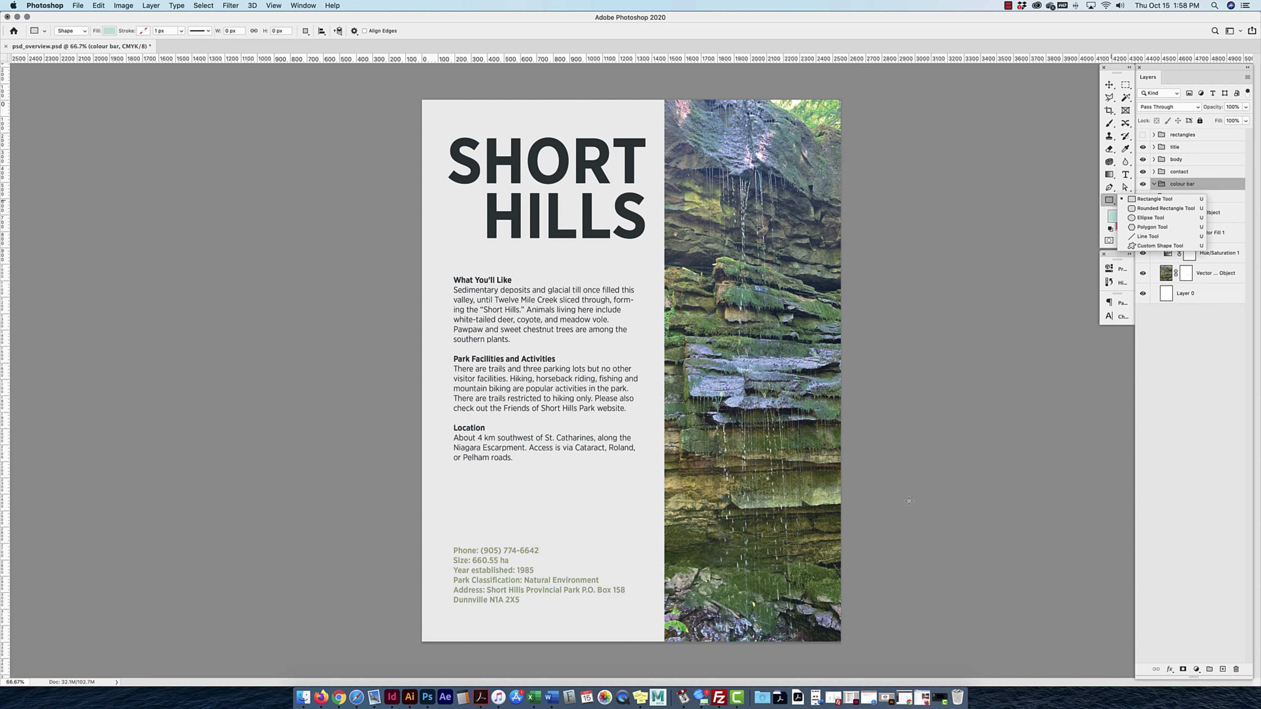
{"action": "left_click_drag", "start_coordinate": [845, 539], "coordinate": [416, 613]}
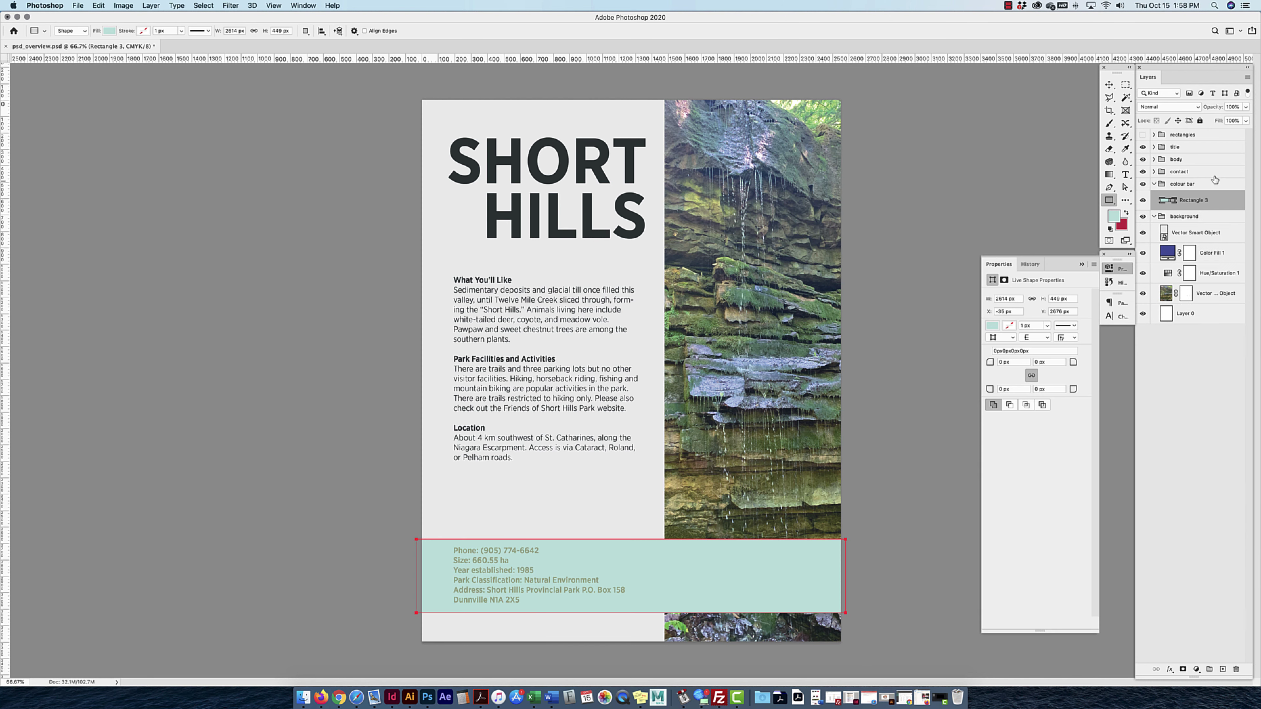
Add a Gradient Overlay layer style to the new rectangle and set its opacity to 100%.
{"action": "left_click", "coordinate": [1229, 202]}
{"action": "double_click", "coordinate": [1230, 202]}
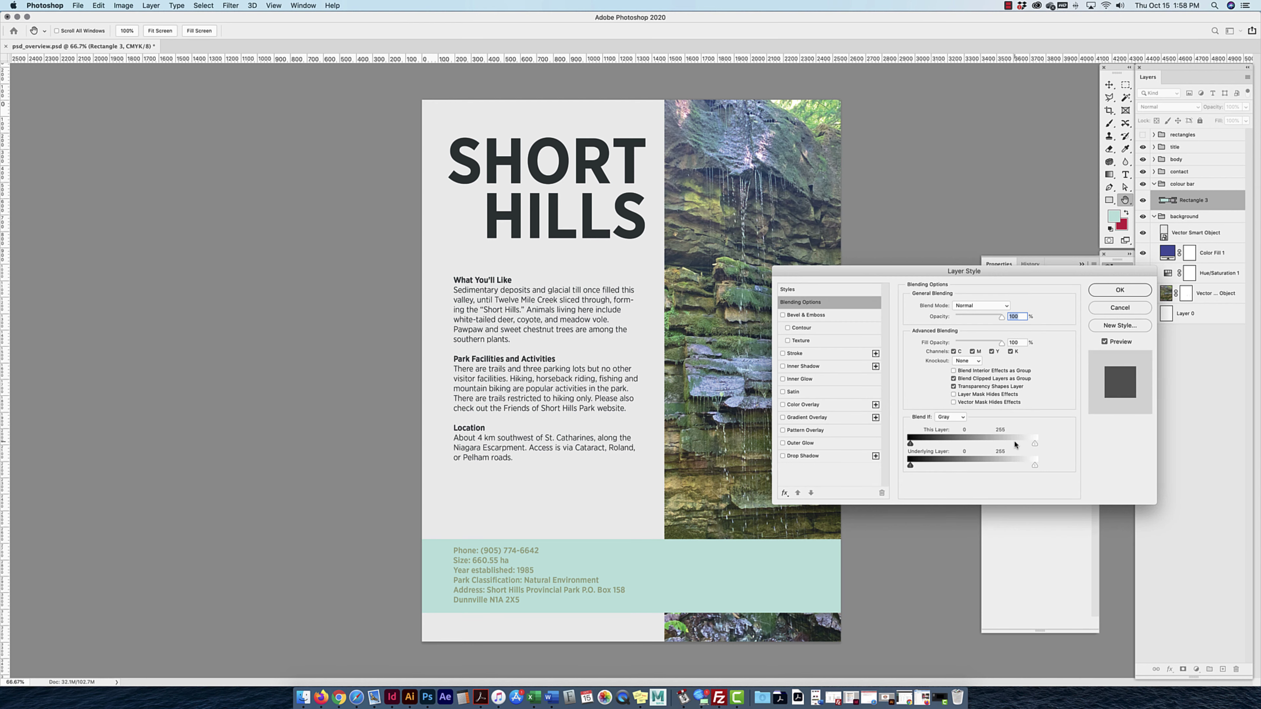
{"action": "left_click_drag", "start_coordinate": [981, 270], "coordinate": [979, 140]}
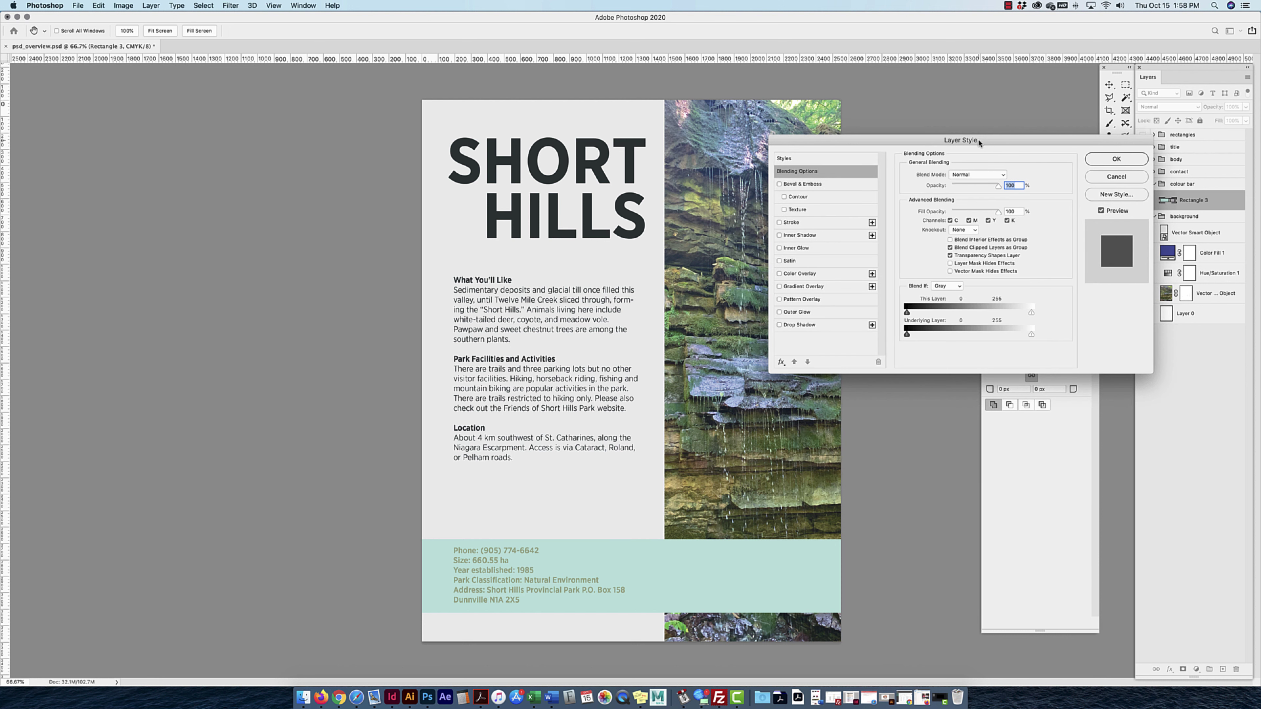
{"action": "left_click", "coordinate": [805, 287]}
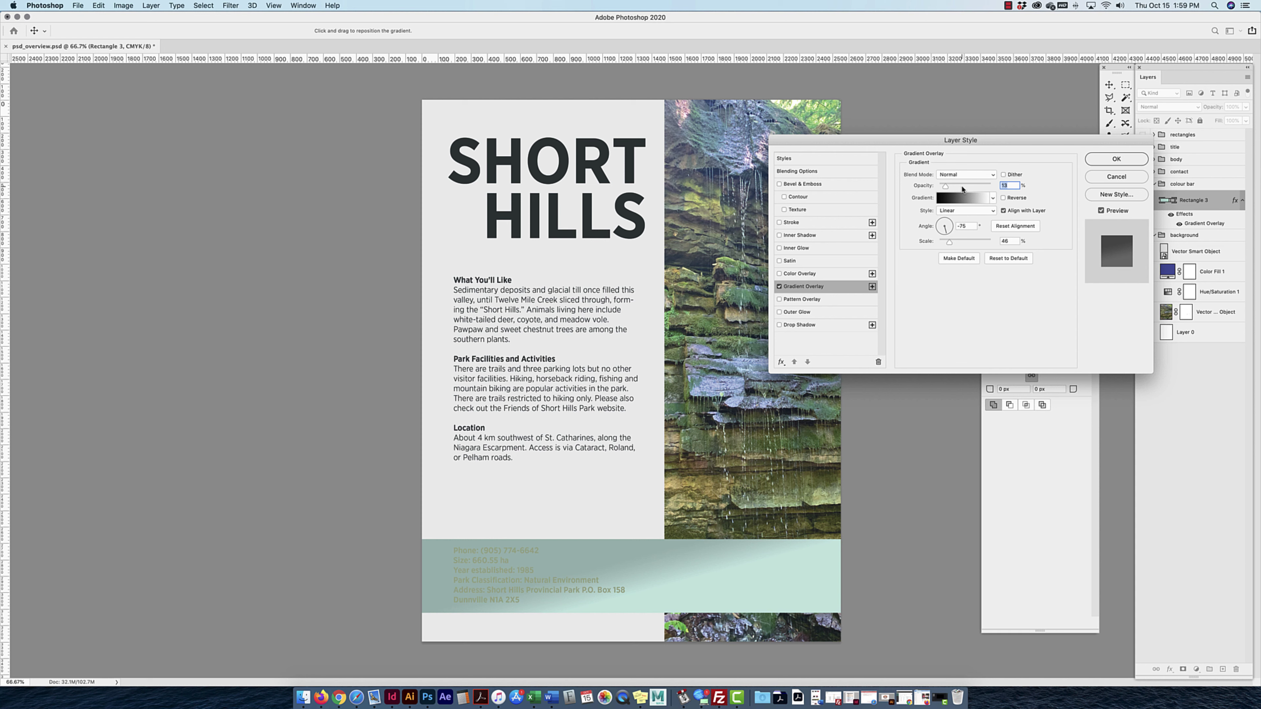
{"action": "left_click_drag", "start_coordinate": [947, 188], "coordinate": [990, 187]}
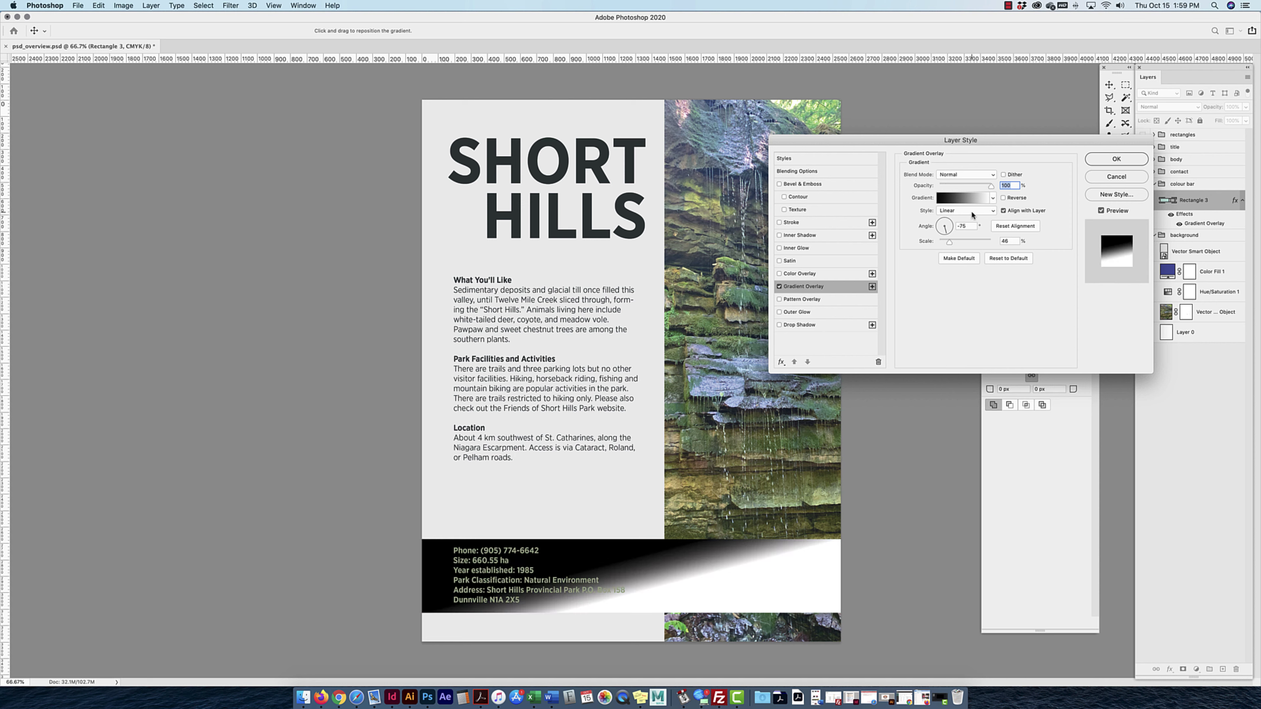
Change the overlay gradient to Orange_01 and set the opacity of its end stop to 0%.
{"action": "left_click", "coordinate": [967, 199]}
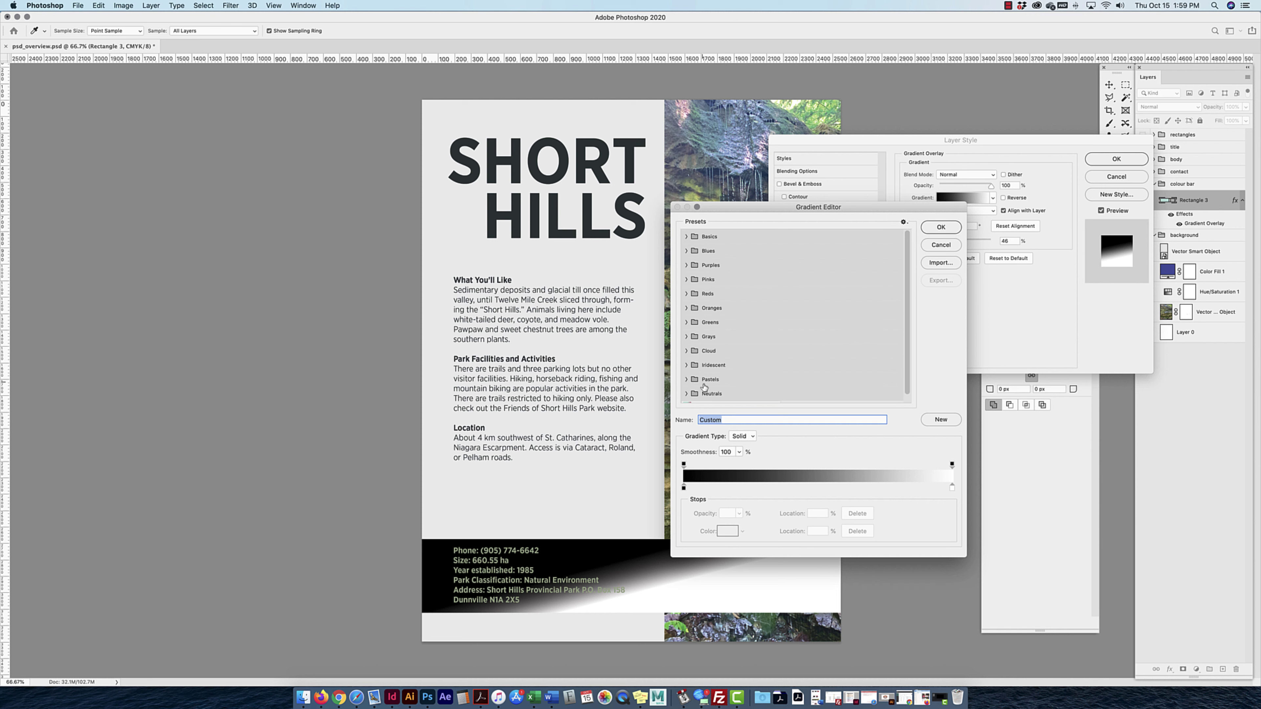
{"action": "left_click", "coordinate": [687, 309]}
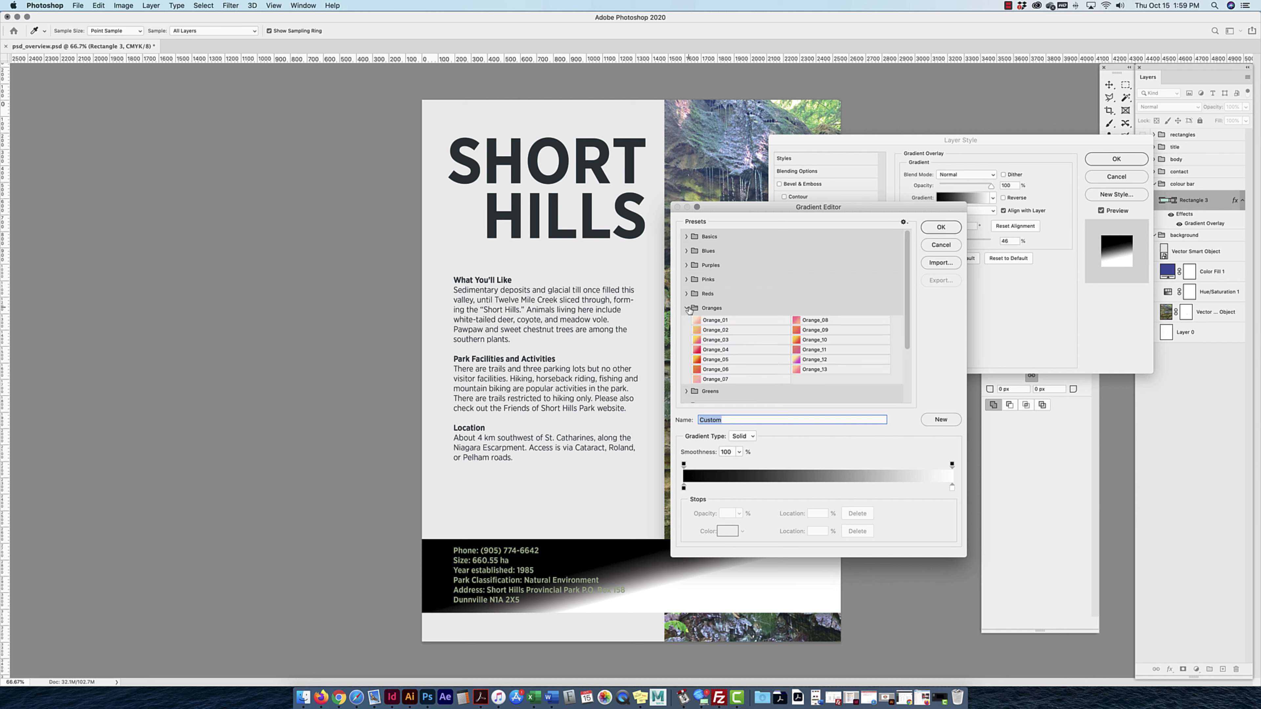
{"action": "left_click", "coordinate": [708, 351]}
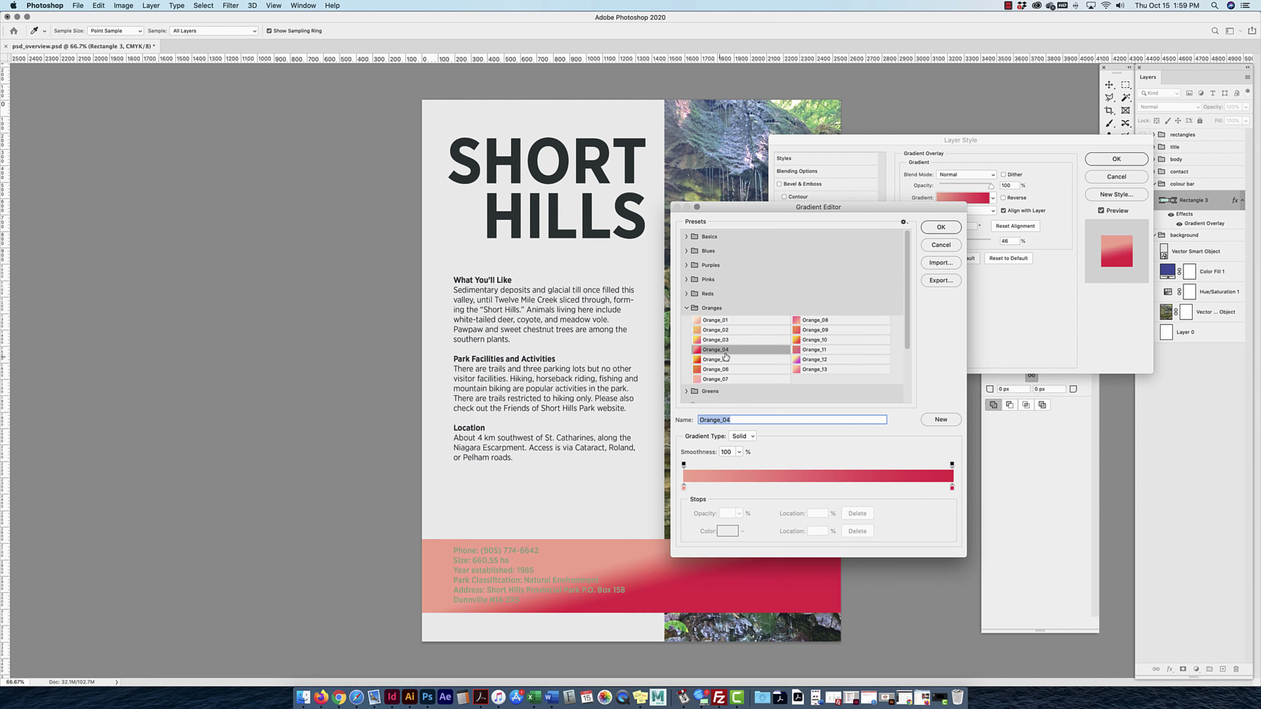
{"action": "left_click", "coordinate": [705, 321]}
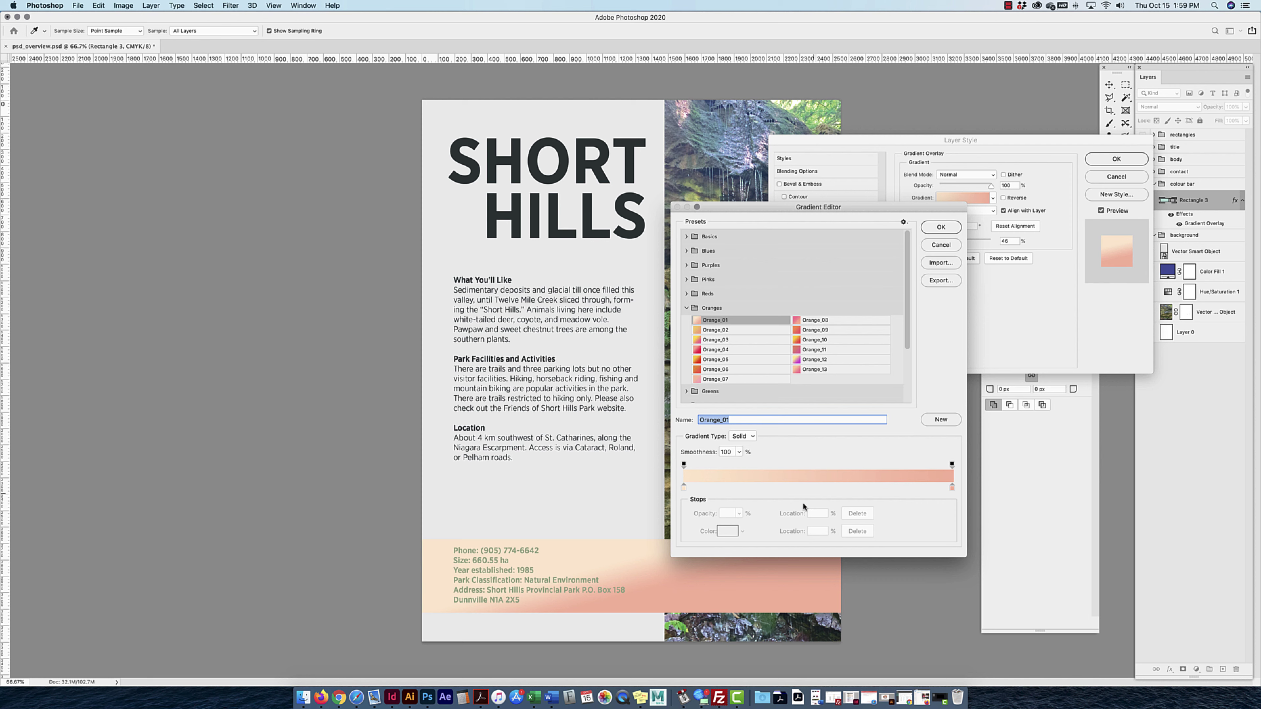
{"action": "mouse_move", "coordinate": [683, 490]}
{"action": "left_mouse_down"}
{"action": "mouse_move", "coordinate": [789, 487]}
{"action": "mouse_move", "coordinate": [689, 487]}
{"action": "left_mouse_up"}
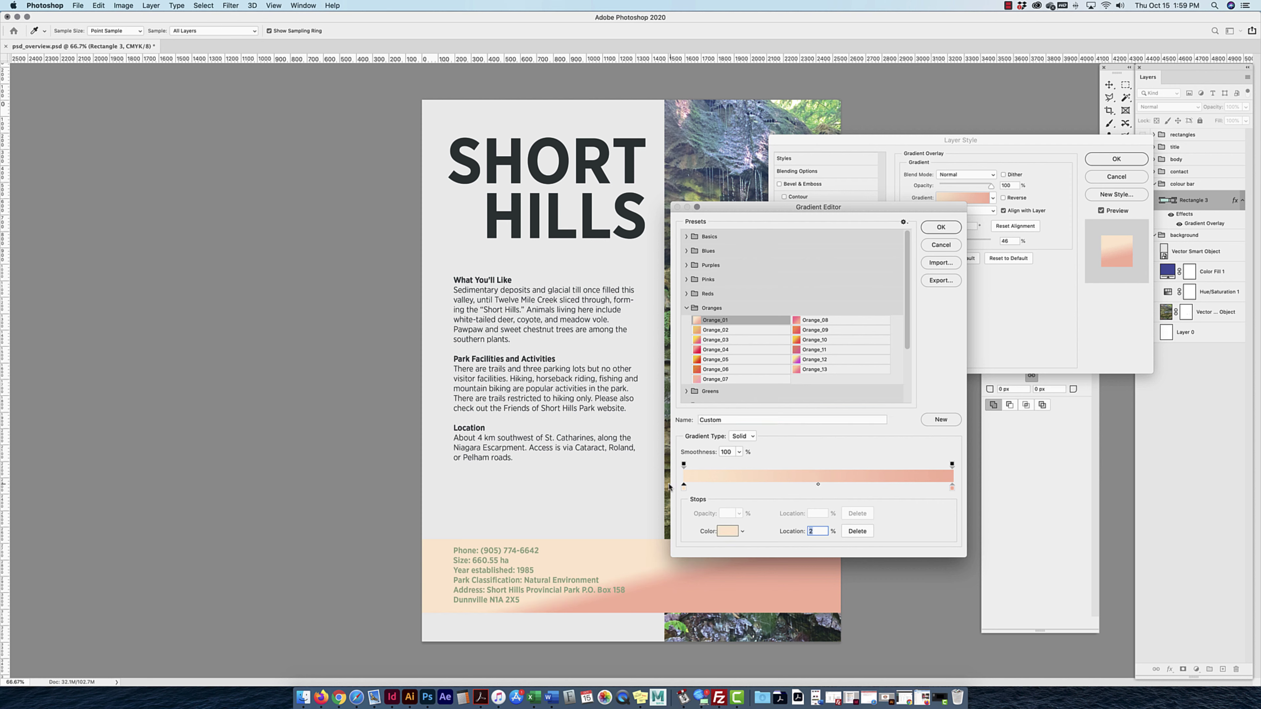
{"action": "left_click", "coordinate": [952, 465]}
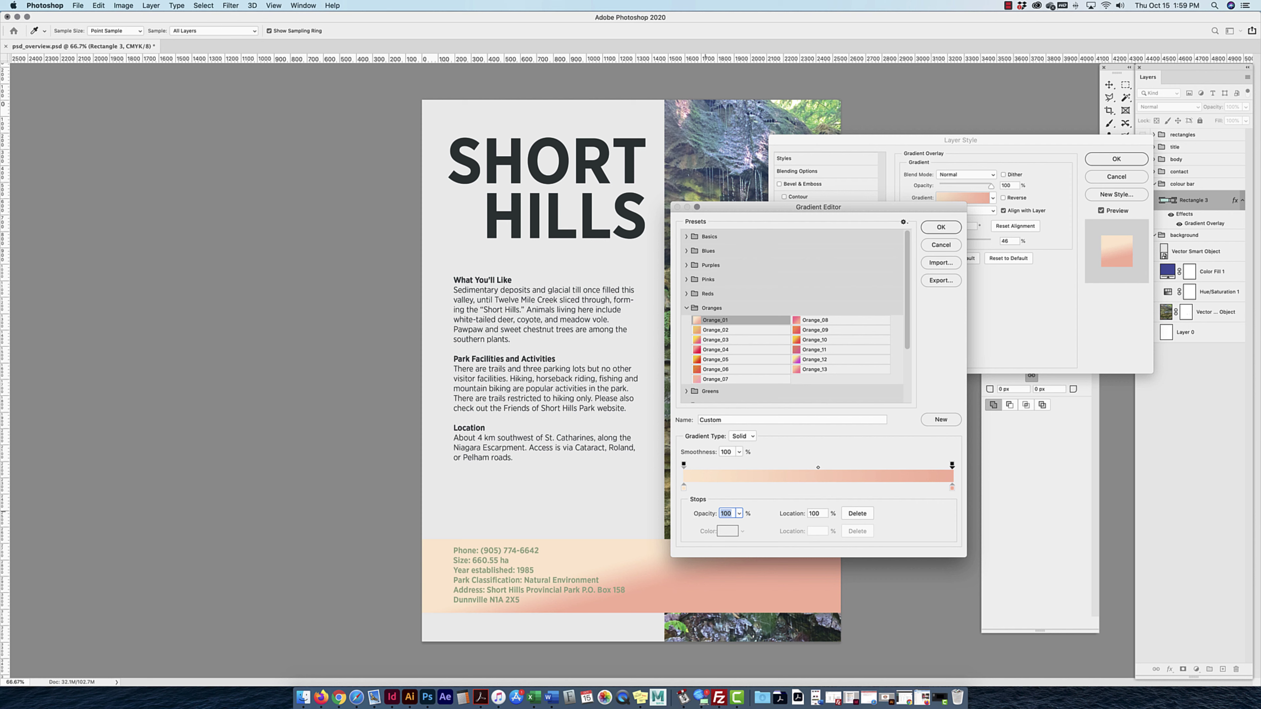
{"action": "type", "text": "0"}
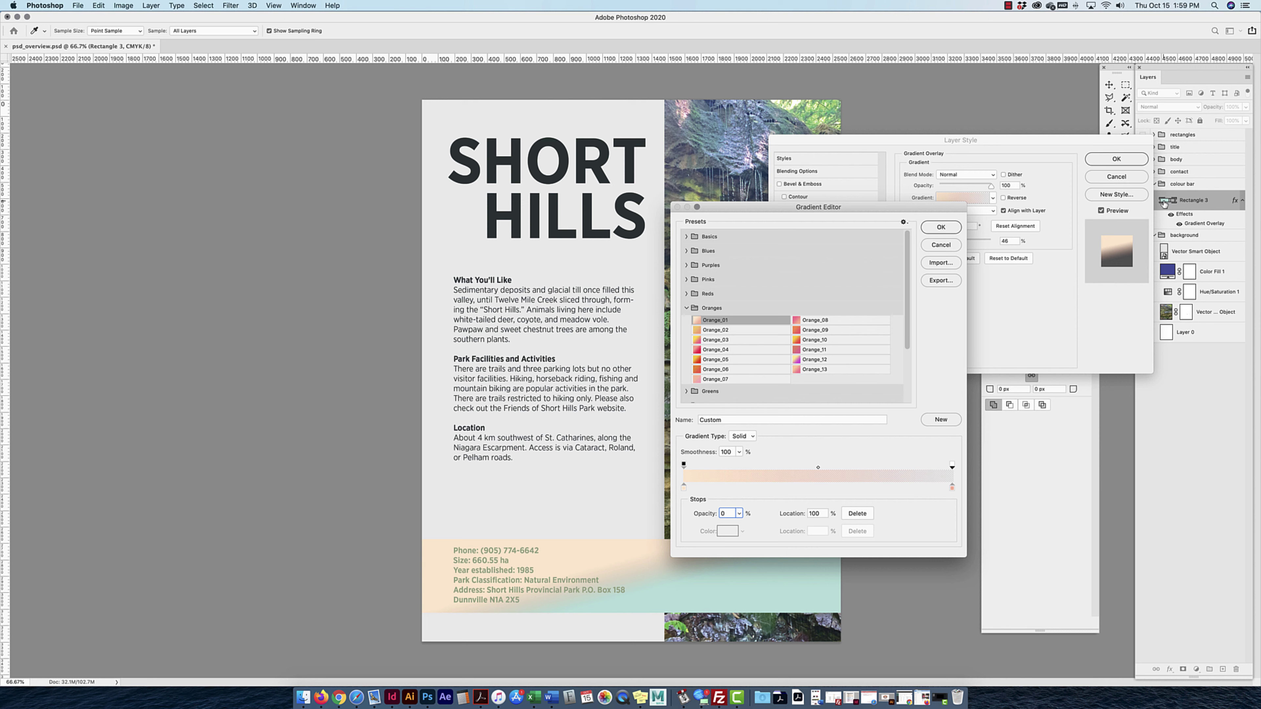
{"action": "left_click", "coordinate": [940, 228]}
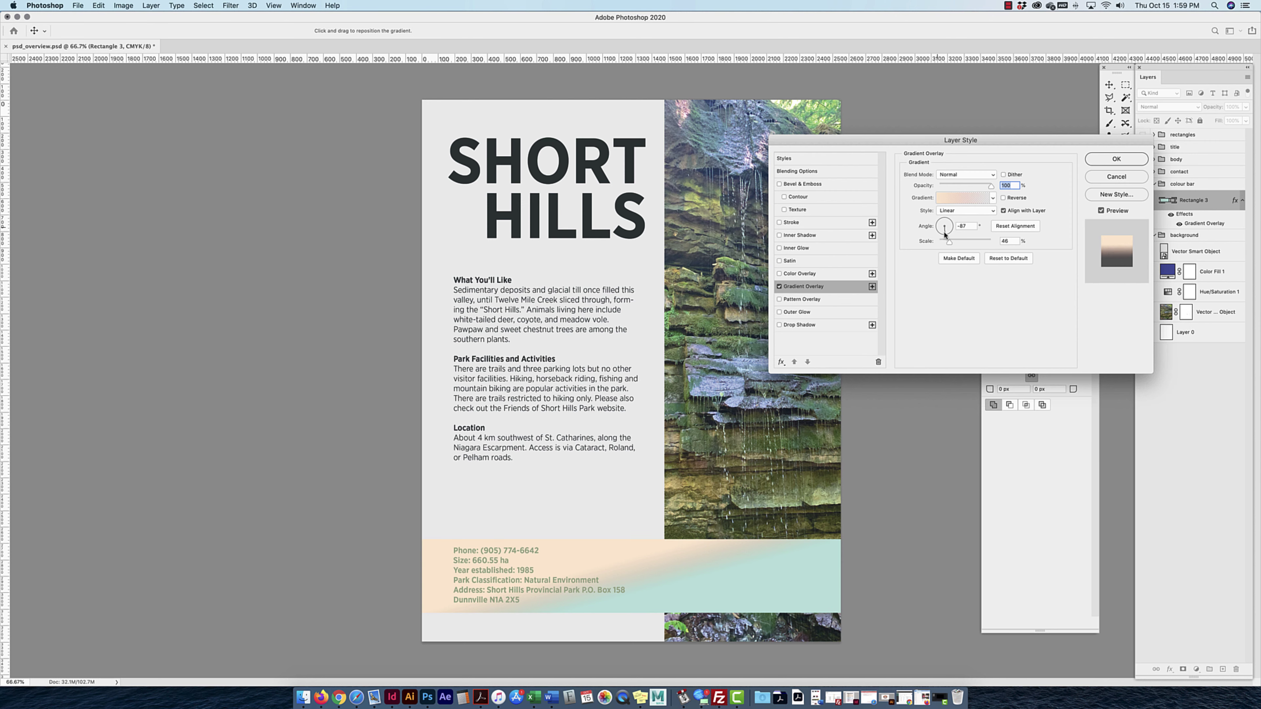
Set the gradient overlay's angle to -92° and scale to 150%, and apply the layer style.
{"action": "left_click_drag", "start_coordinate": [945, 235], "coordinate": [947, 236]}
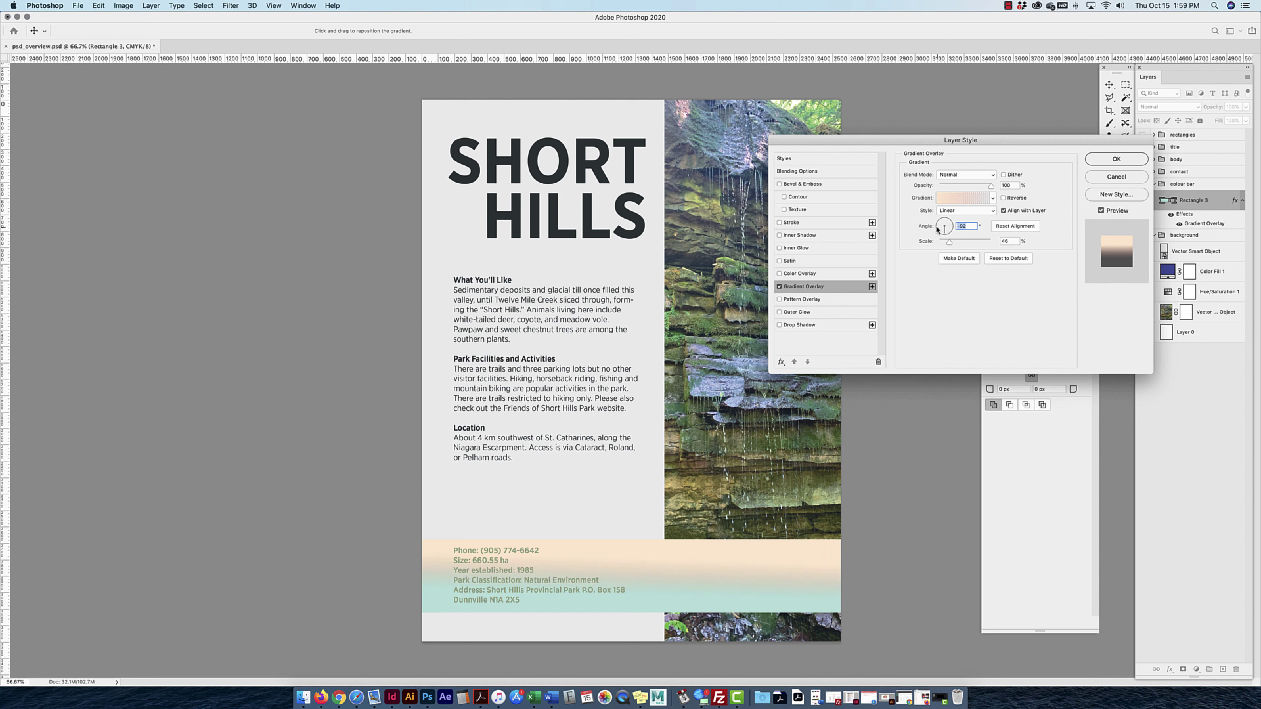
{"action": "left_click", "coordinate": [1004, 198]}
{"action": "left_click", "coordinate": [1004, 198]}
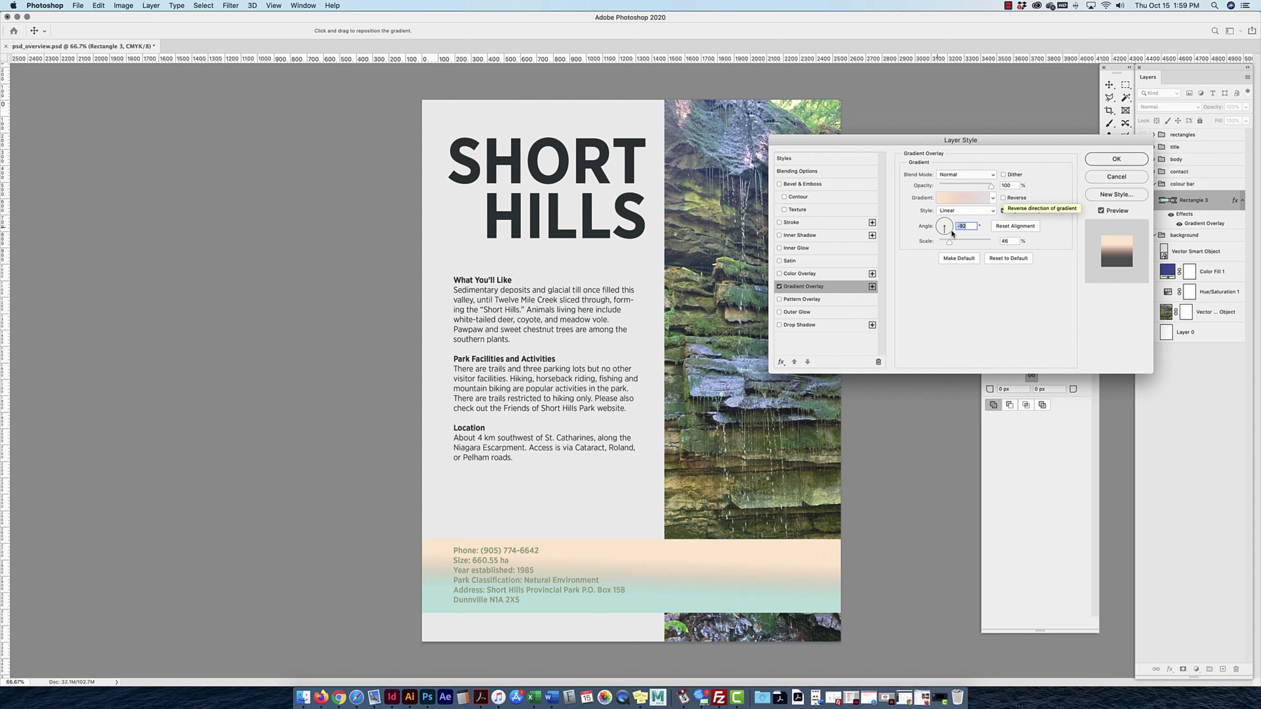
{"action": "left_click_drag", "start_coordinate": [949, 242], "coordinate": [998, 244]}
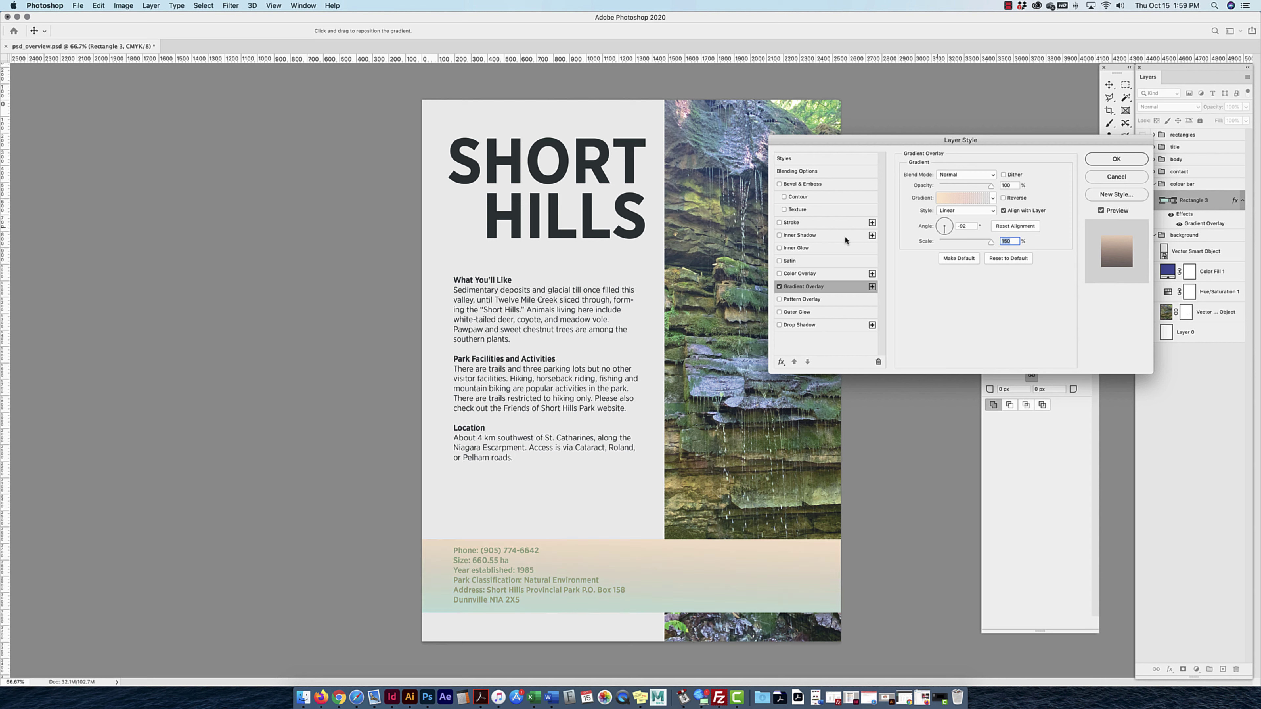
{"action": "left_click", "coordinate": [1121, 157]}
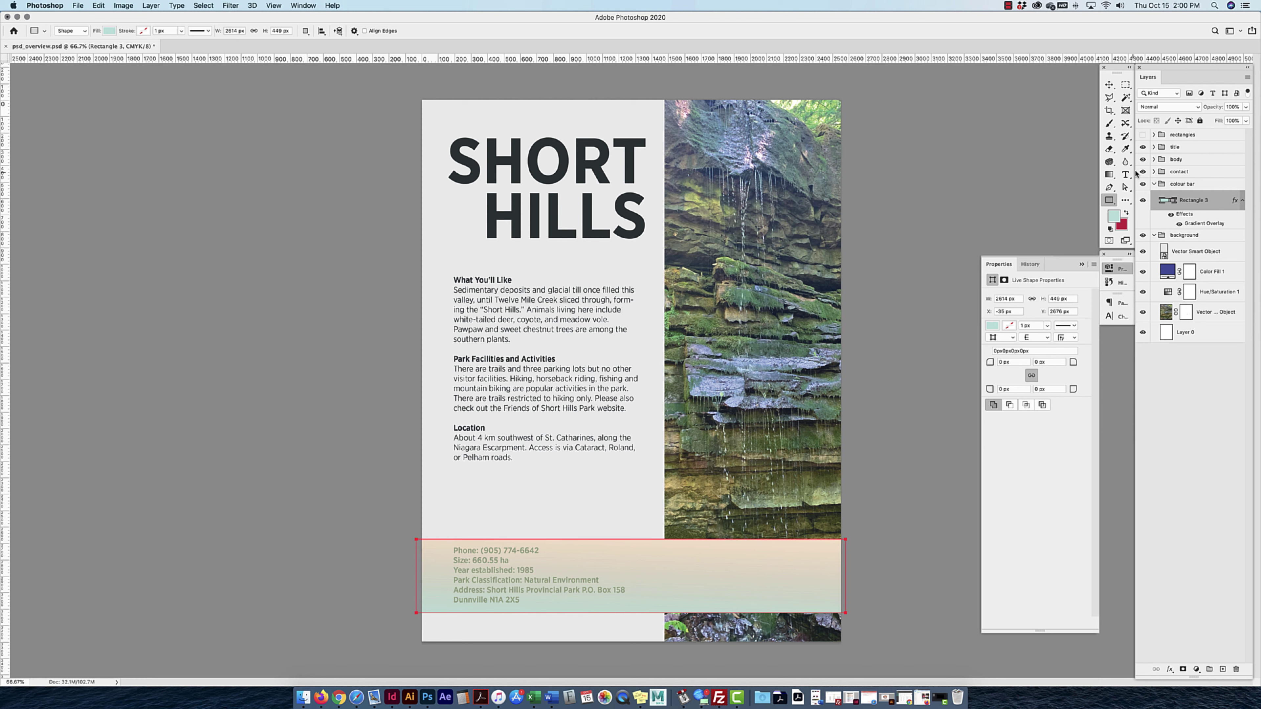
{"action": "left_click", "coordinate": [1110, 176]}
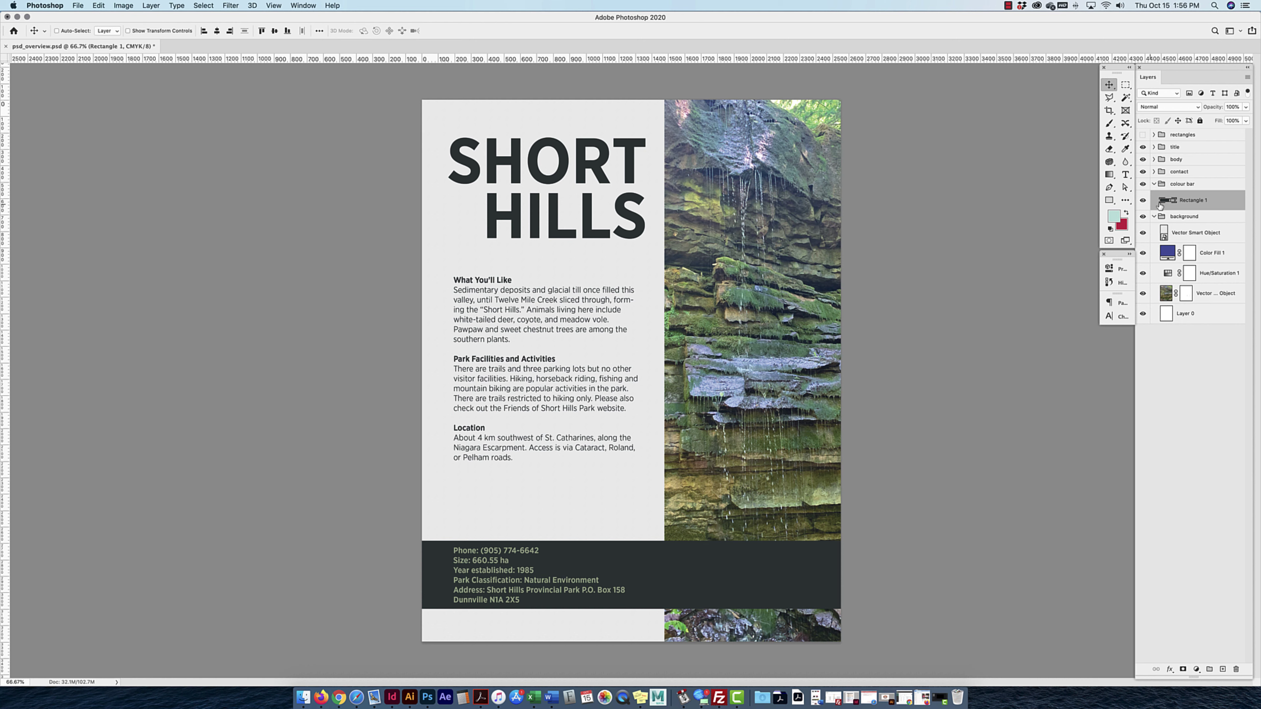
Toggle the visibility of Rectangle 1 off and on, and open a lengthened Gradients panel with the Blues group expanded.
{"action": "left_click", "coordinate": [1143, 200]}
{"action": "left_click", "coordinate": [1143, 200]}
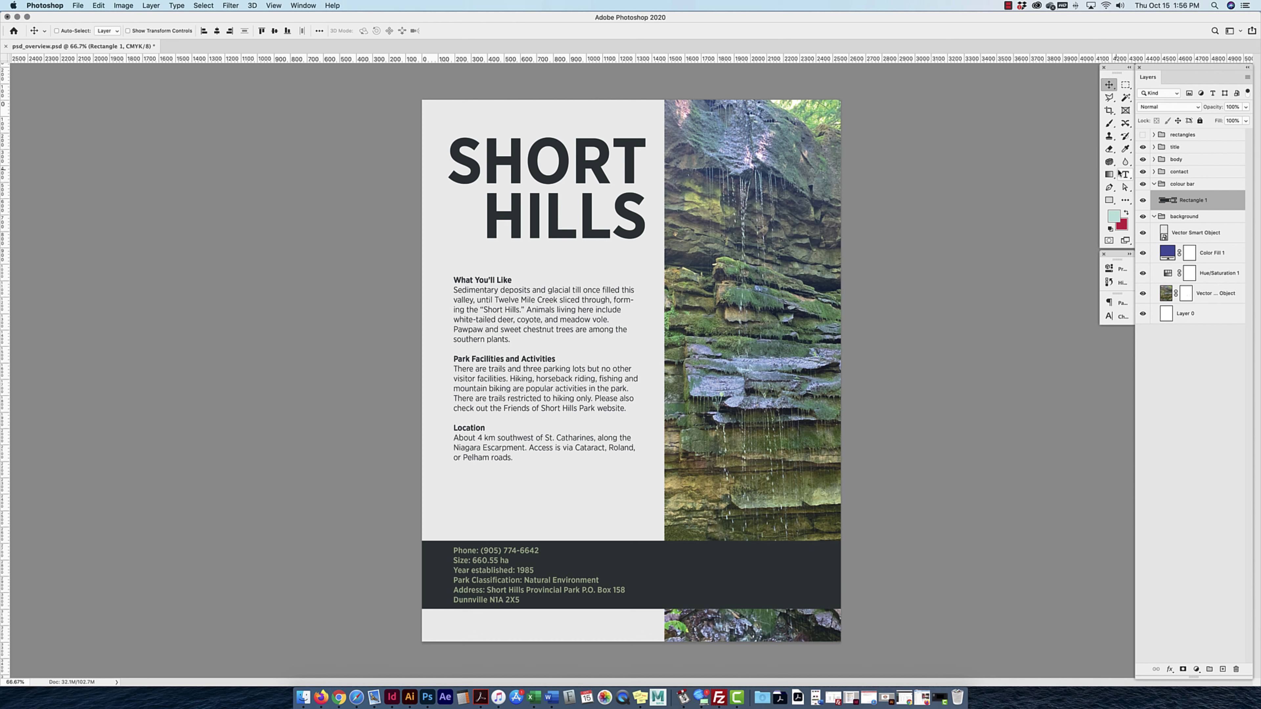
{"action": "left_click", "coordinate": [304, 5]}
{"action": "left_click", "coordinate": [327, 175]}
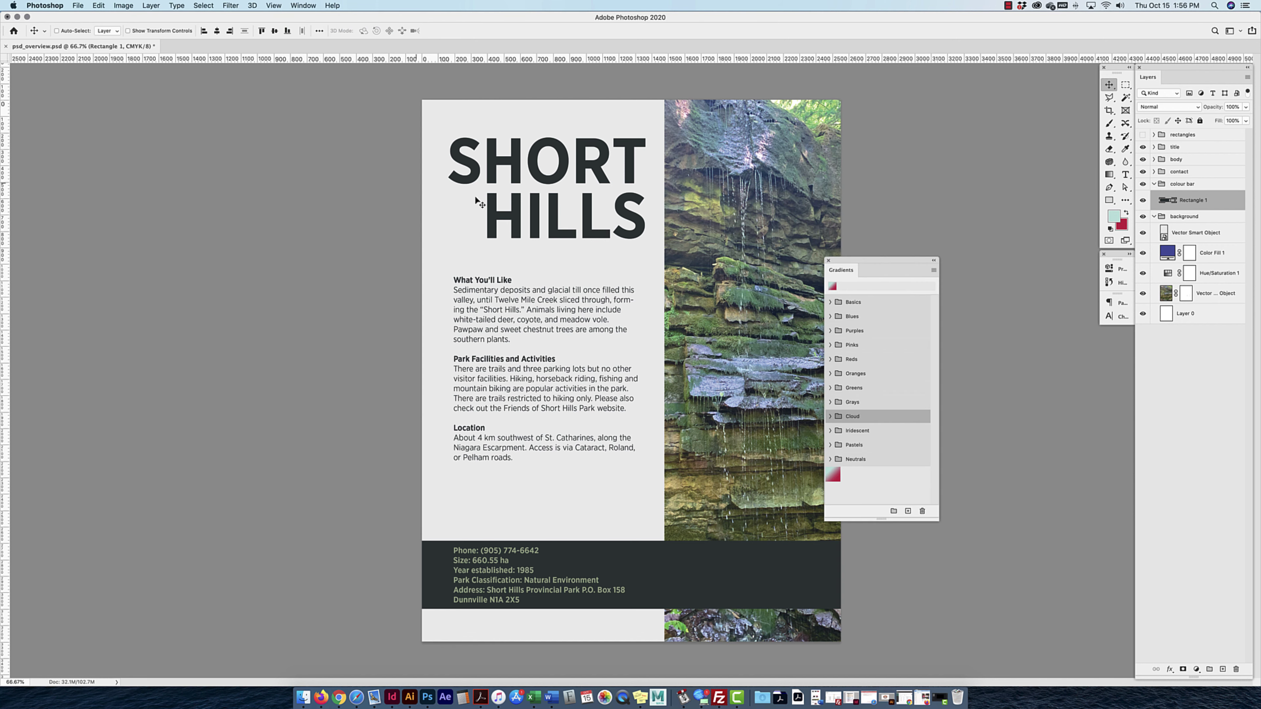
{"action": "left_click_drag", "start_coordinate": [883, 259], "coordinate": [935, 126]}
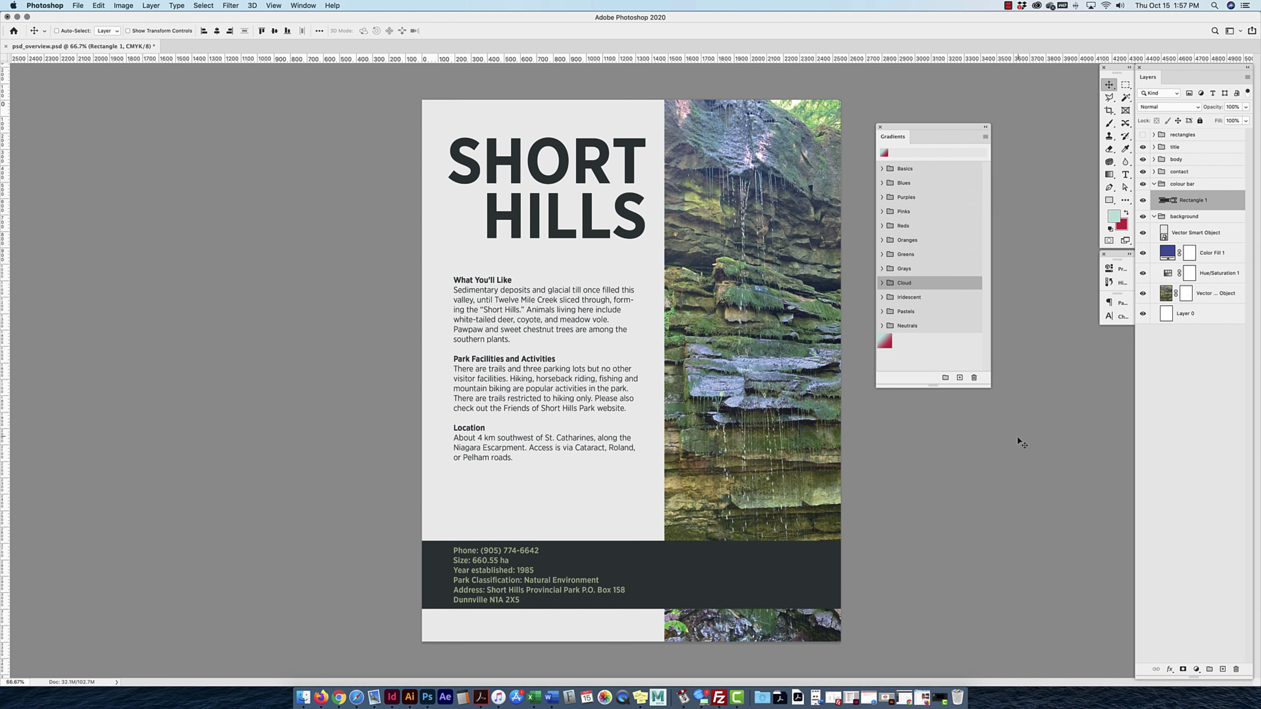
{"action": "left_click_drag", "start_coordinate": [934, 392], "coordinate": [934, 443]}
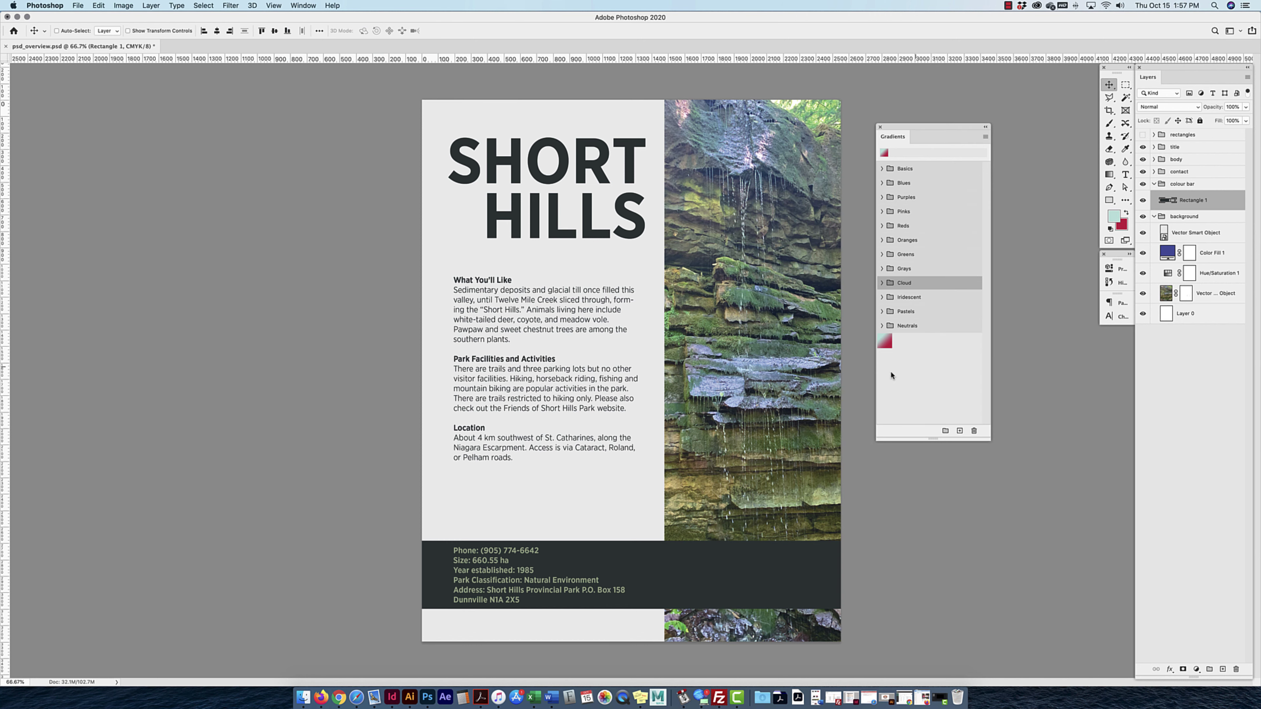
{"action": "left_click", "coordinate": [883, 183]}
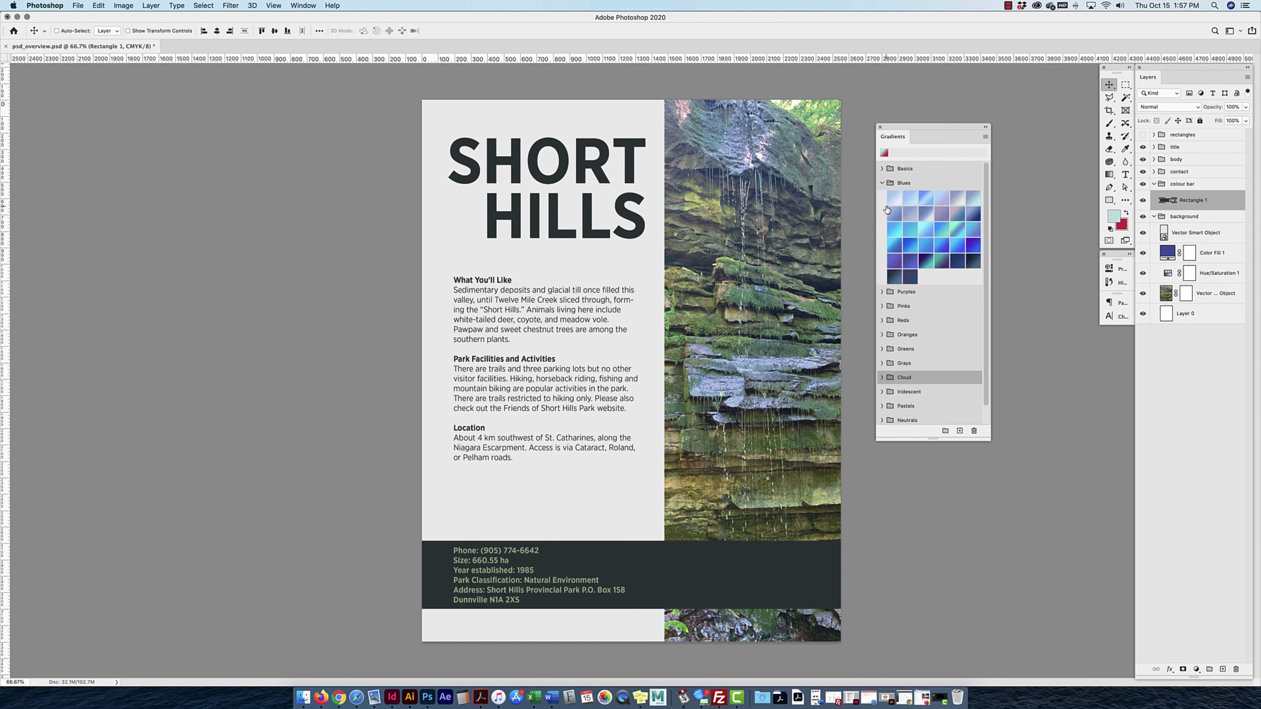
Apply a blue-green preset from the Greens gradient group to Rectangle 1, activate the Gradient tool, and dismiss the gradient presets.
{"action": "left_click", "coordinate": [882, 183]}
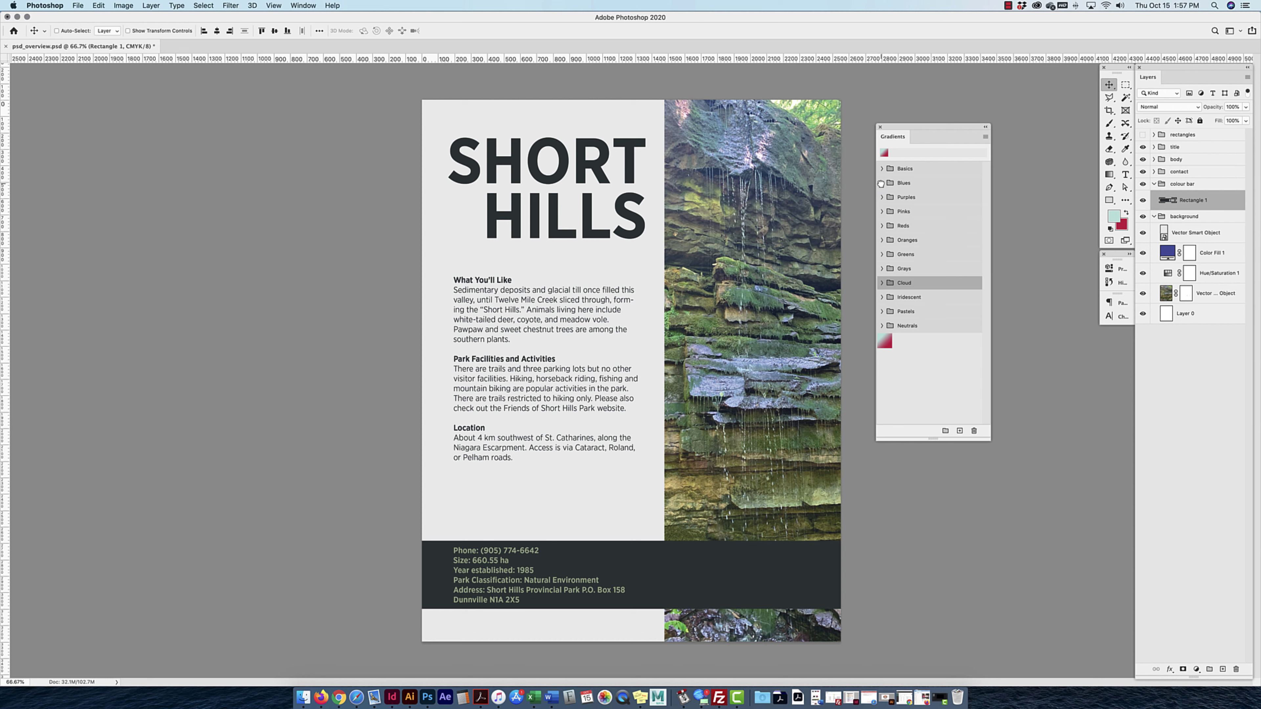
{"action": "left_click", "coordinate": [883, 254]}
{"action": "left_click", "coordinate": [927, 290]}
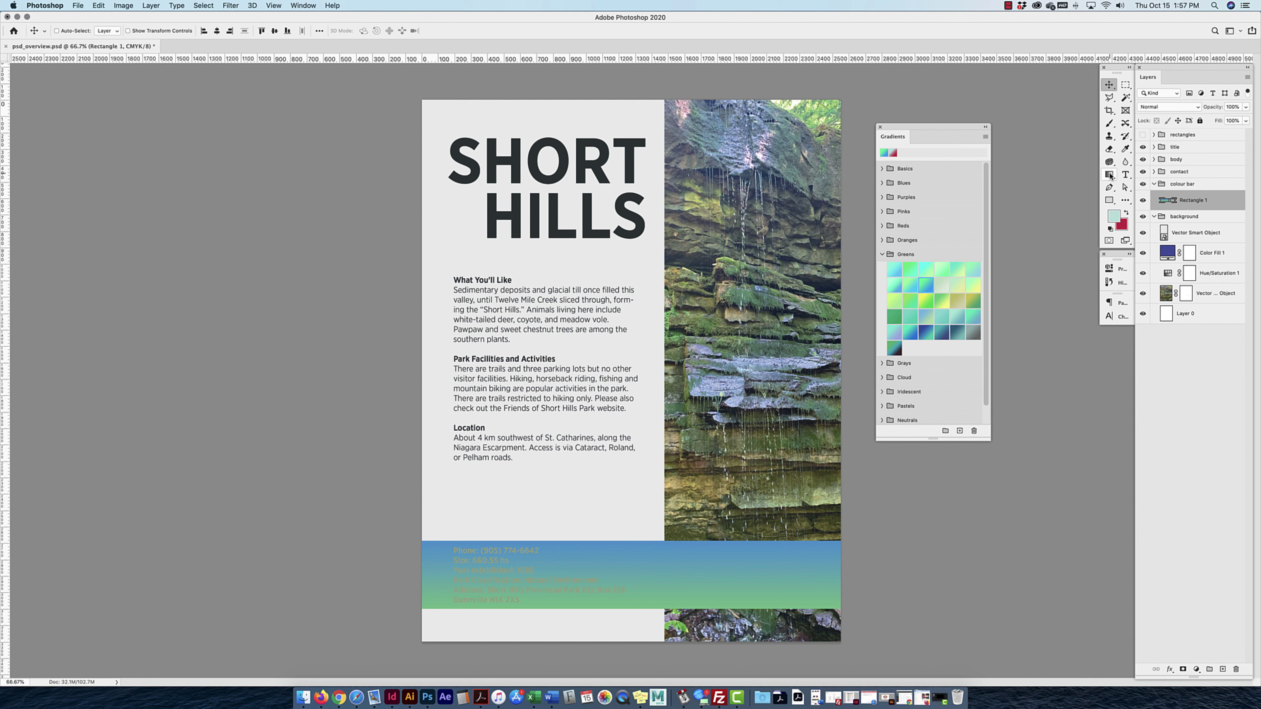
{"action": "left_click", "coordinate": [1110, 175]}
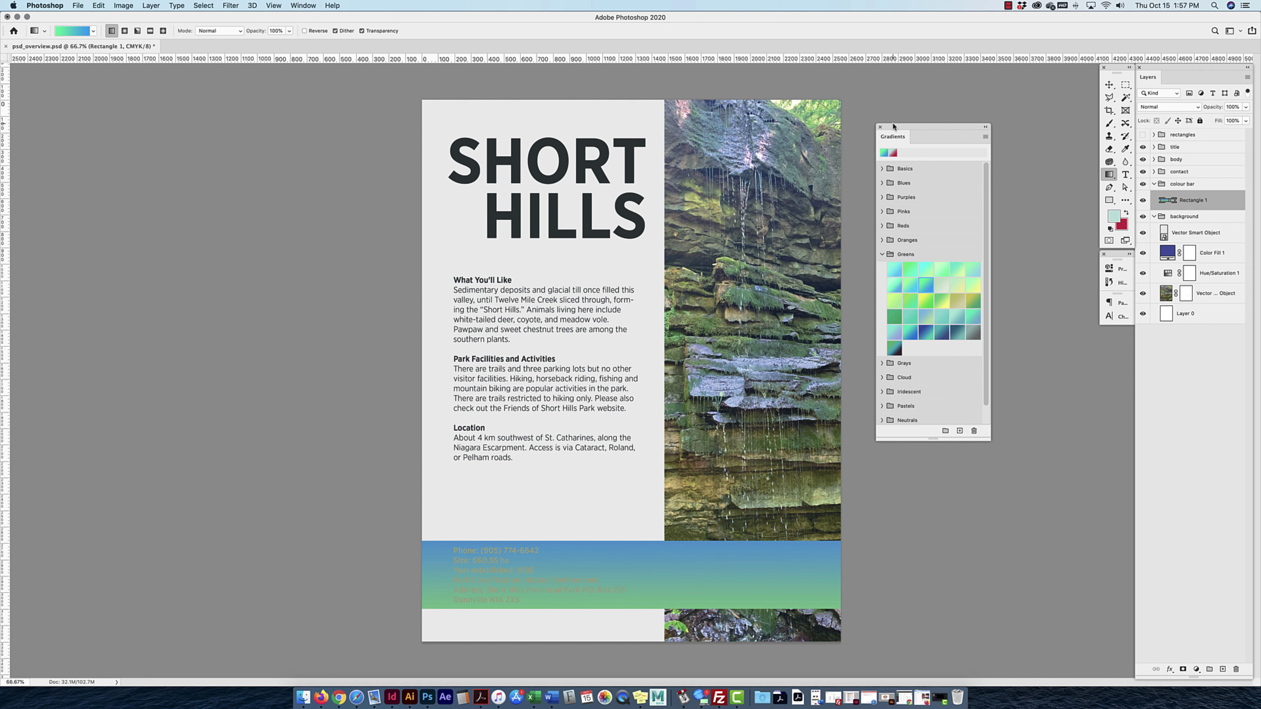
{"action": "left_click", "coordinate": [880, 127]}
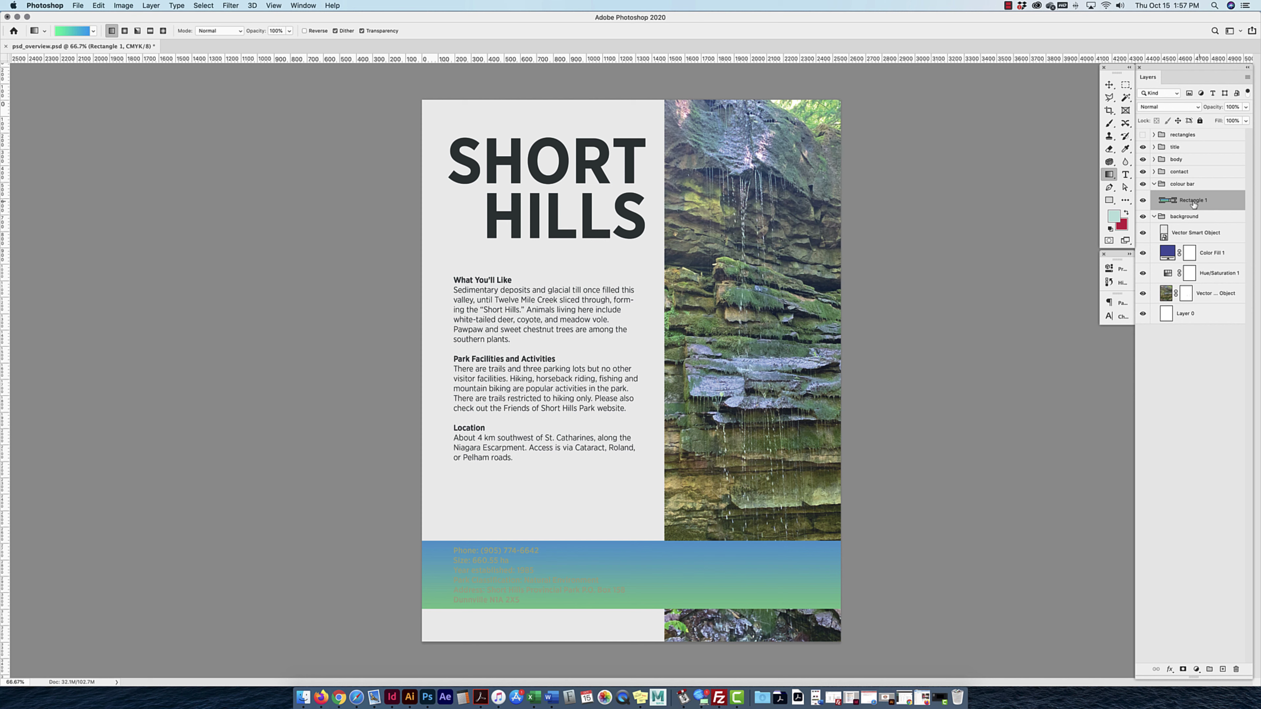
Rasterize the Rectangle 1 layer and check it by briefly filtering the layer list for pixel layers.
{"action": "right_click", "coordinate": [1215, 203]}
{"action": "left_click", "coordinate": [1227, 202]}
{"action": "right_click", "coordinate": [1168, 201]}
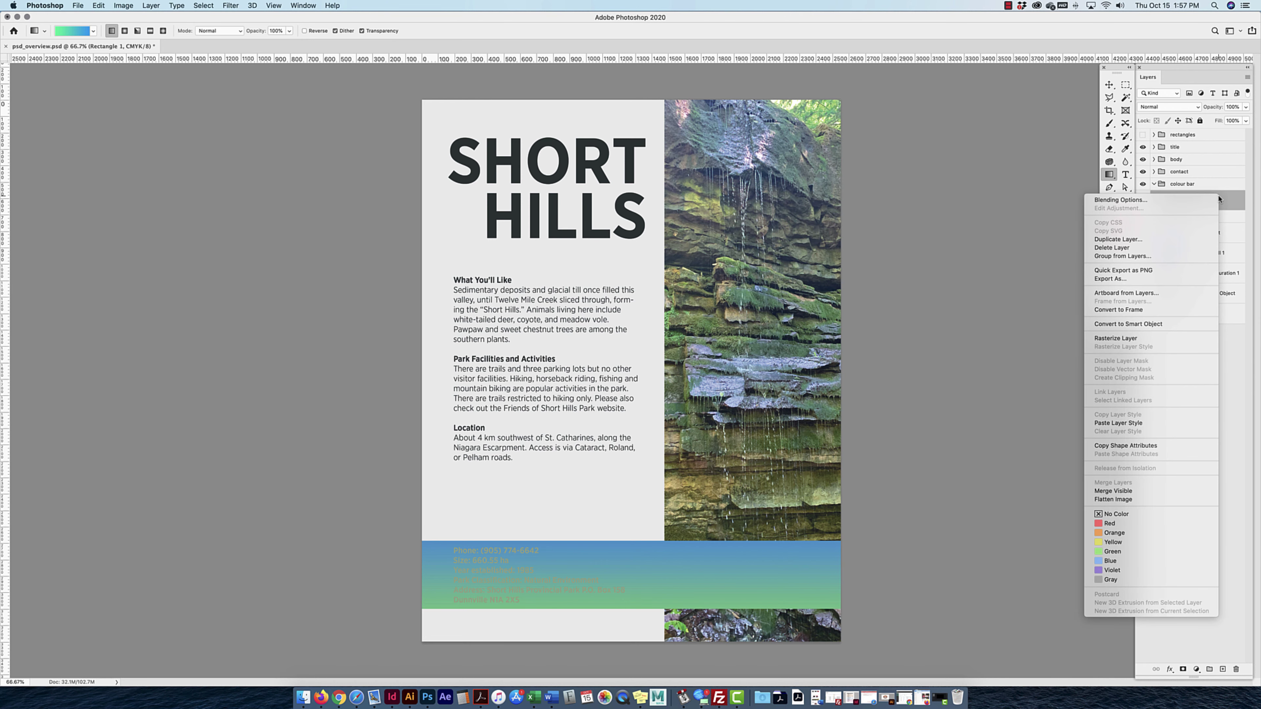
{"action": "left_click", "coordinate": [1125, 339]}
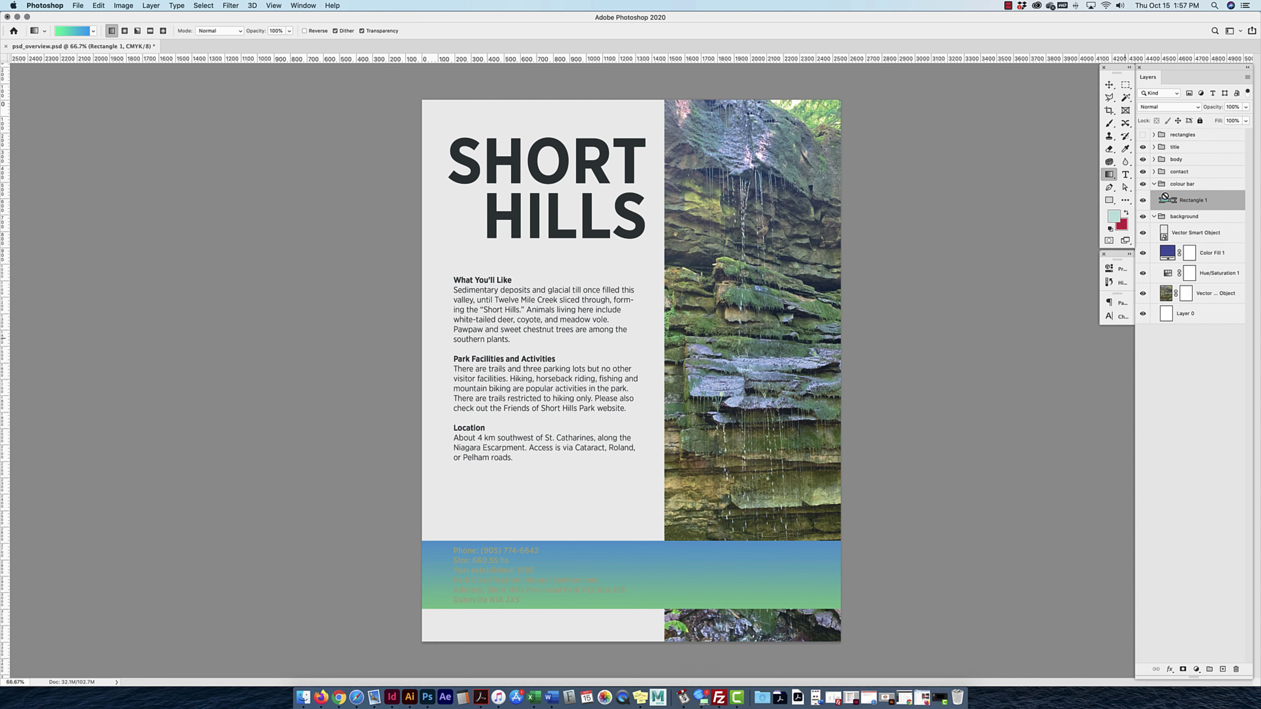
{"action": "left_click", "coordinate": [1189, 93]}
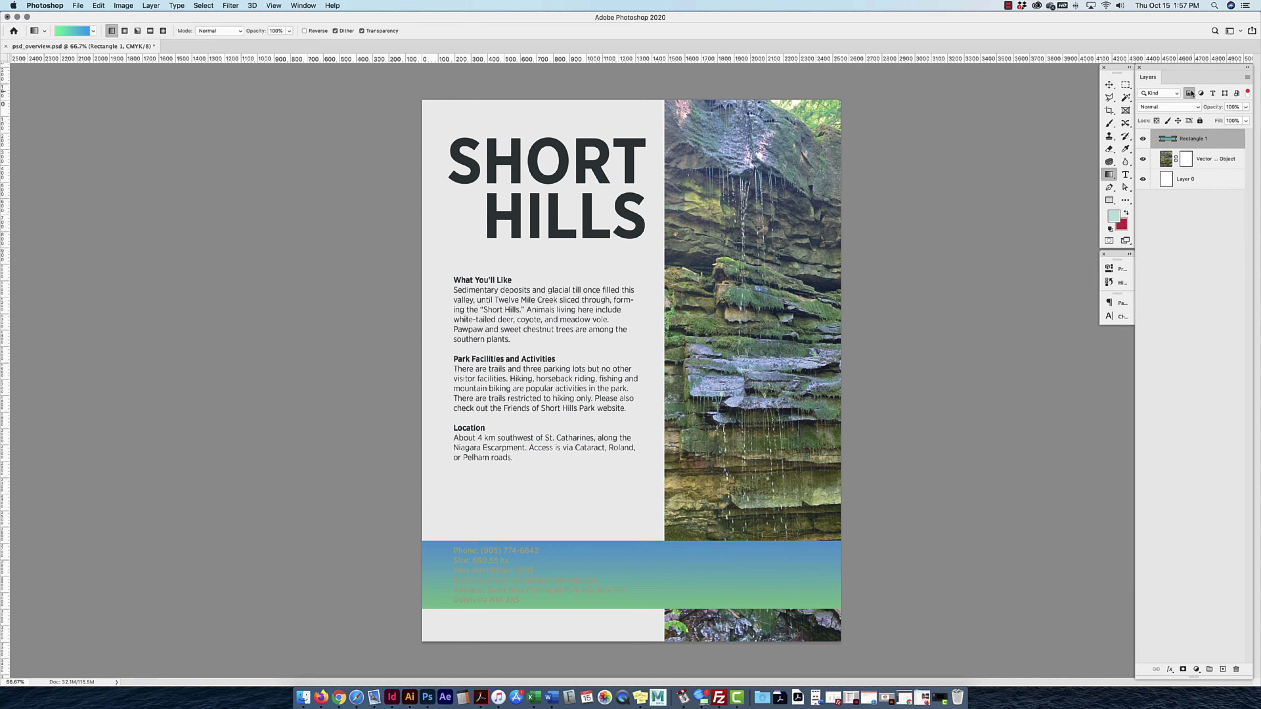
{"action": "left_click", "coordinate": [1190, 93]}
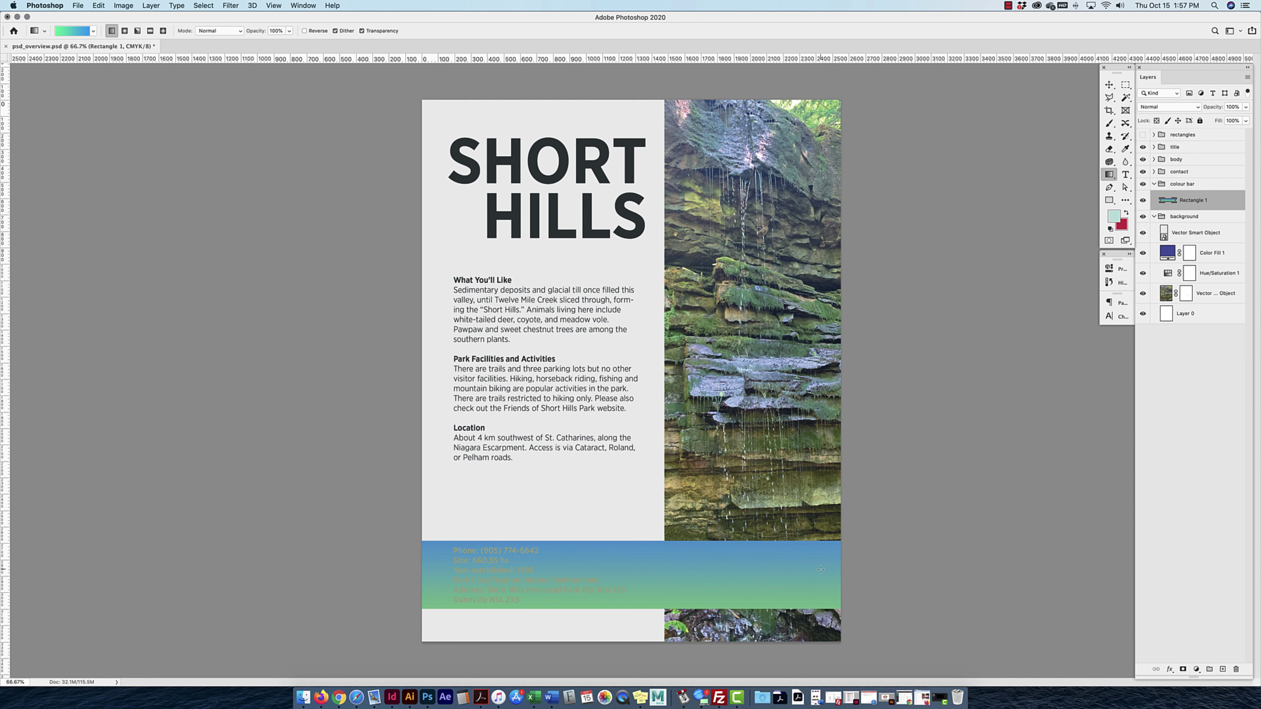
Try drawing a horizontal linear gradient across the rasterized Rectangle 1 layer, and undo it.
{"action": "left_click_drag", "start_coordinate": [821, 570], "coordinate": [446, 569]}
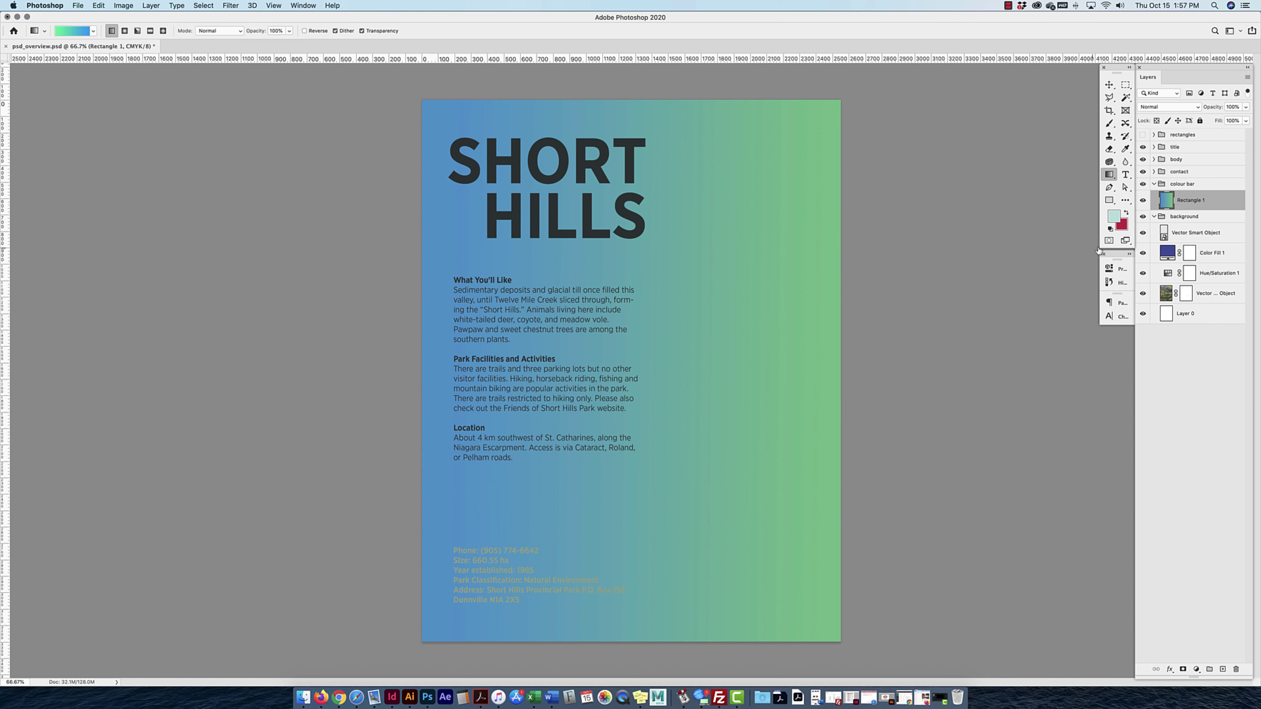
{"action": "key", "text": "v"}
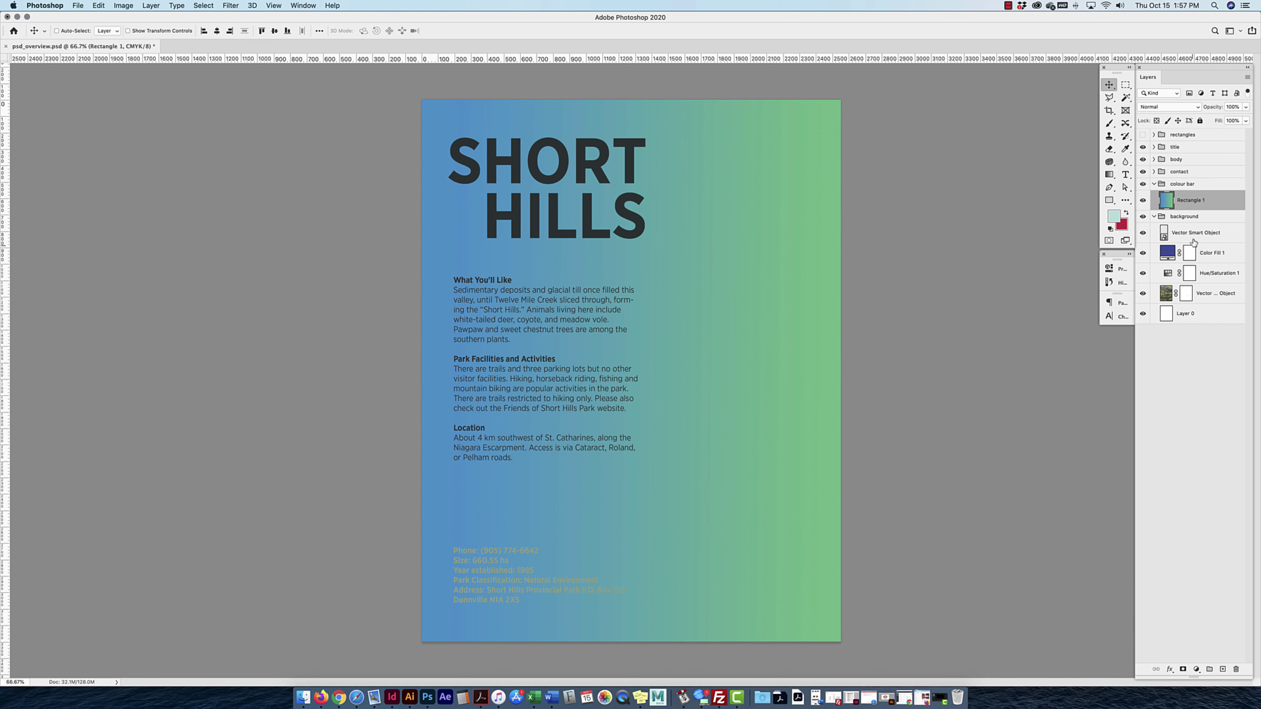
{"action": "key", "text": "super+z"}
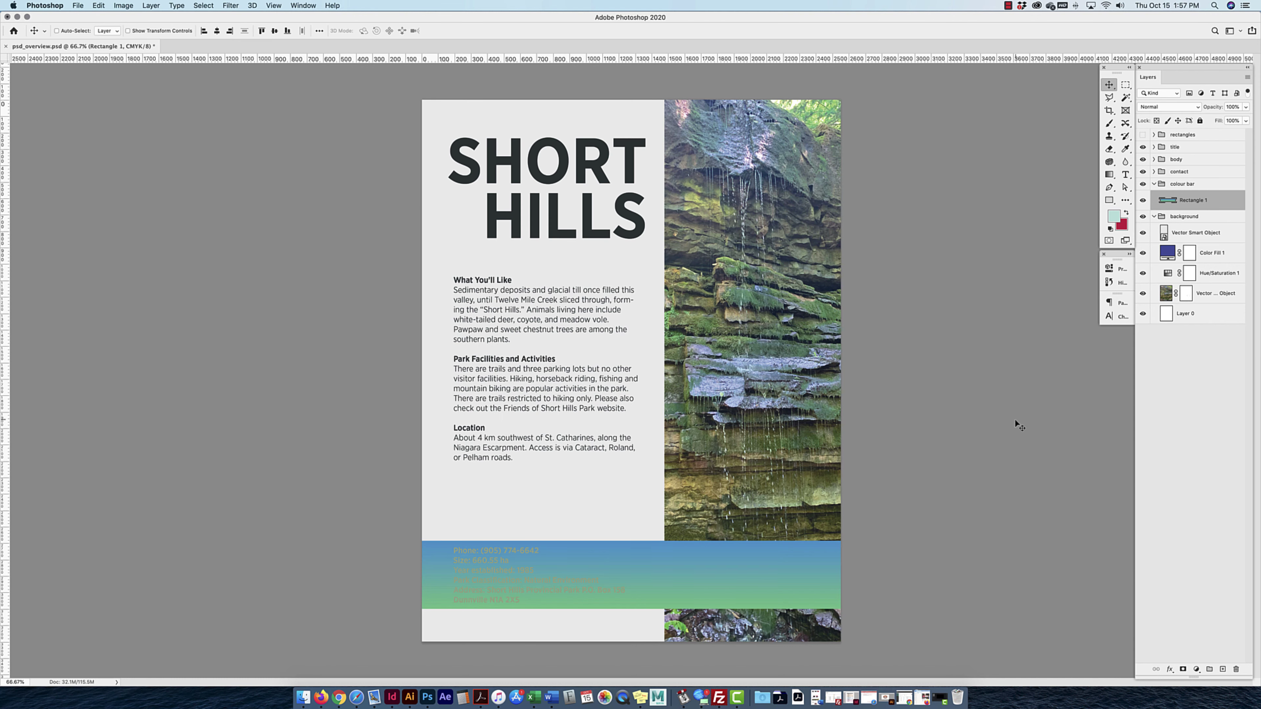
Fill a duplicate of Rectangle 1 with a diagonal linear gradient and clip it to the original bar.
{"action": "mouse_move", "coordinate": [1201, 200]}
{"action": "left_mouse_down"}
{"action": "mouse_move", "coordinate": [1220, 188]}
{"action": "mouse_move", "coordinate": [1218, 203]}
{"action": "left_mouse_up"}
{"action": "key", "text": "super+j"}
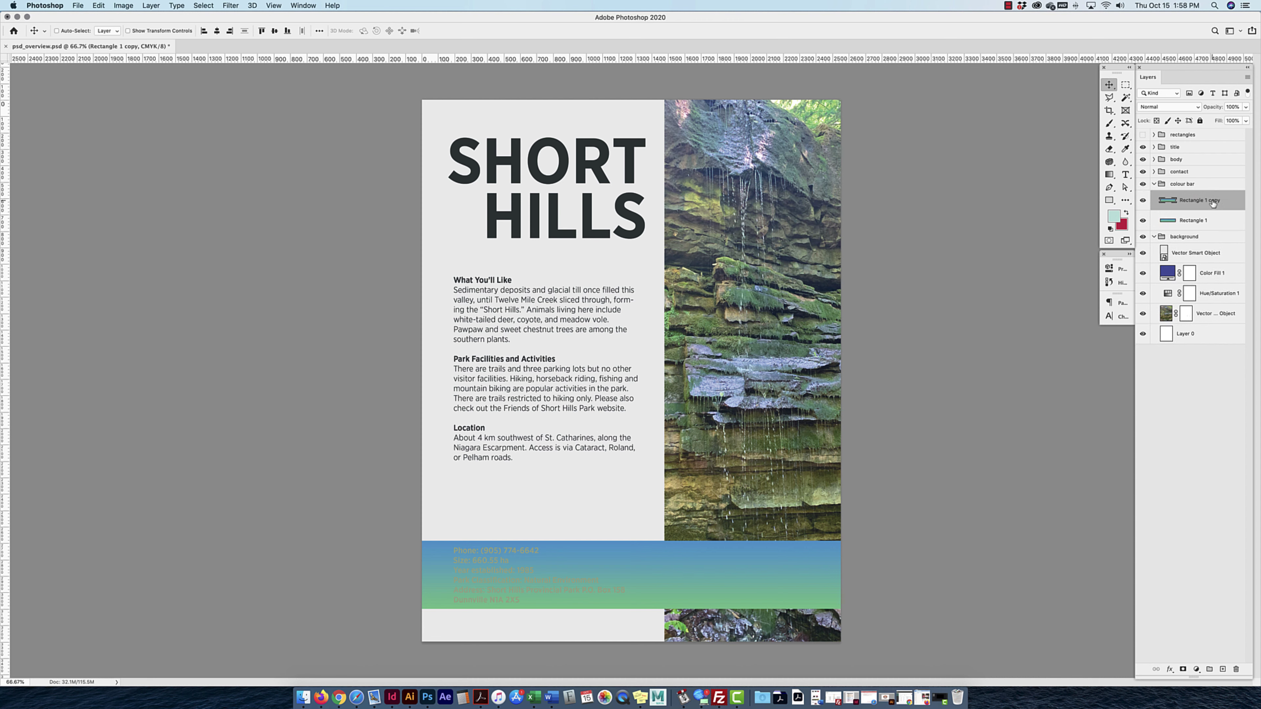
{"action": "left_click", "coordinate": [1108, 175]}
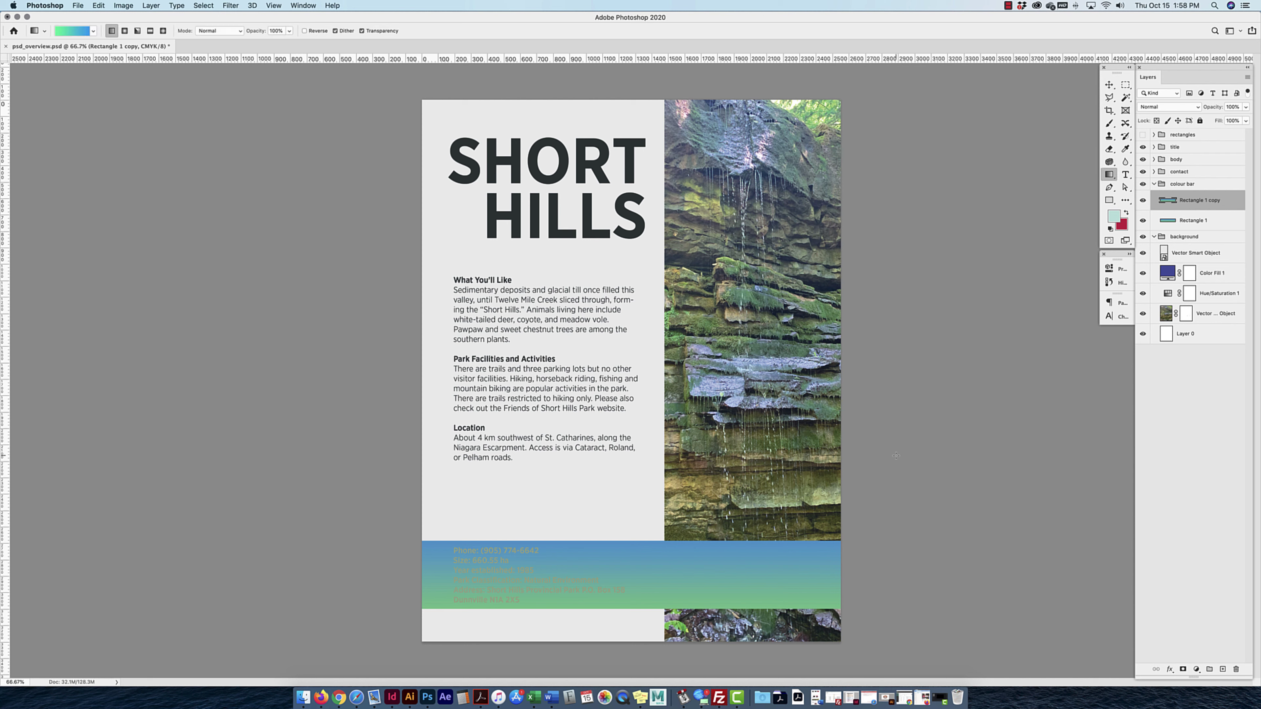
{"action": "left_click_drag", "start_coordinate": [815, 636], "coordinate": [425, 350]}
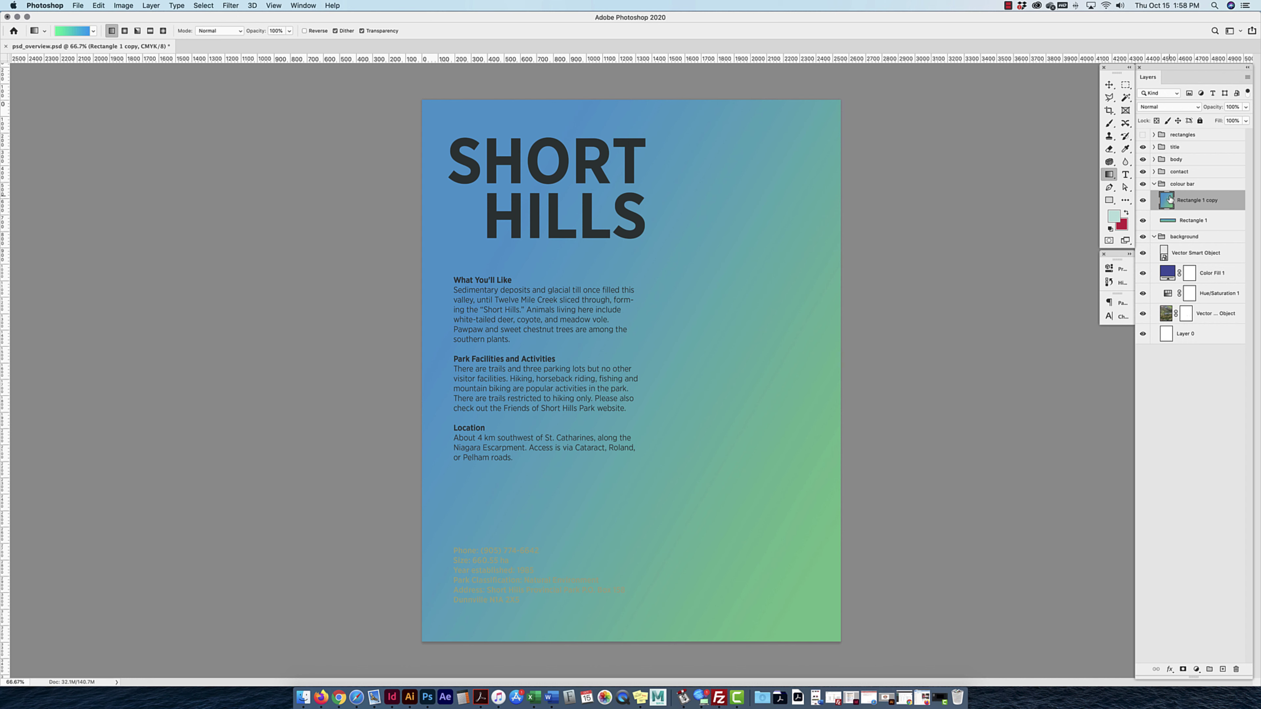
{"action": "left_click", "coordinate": [1219, 211], "text": "alt"}
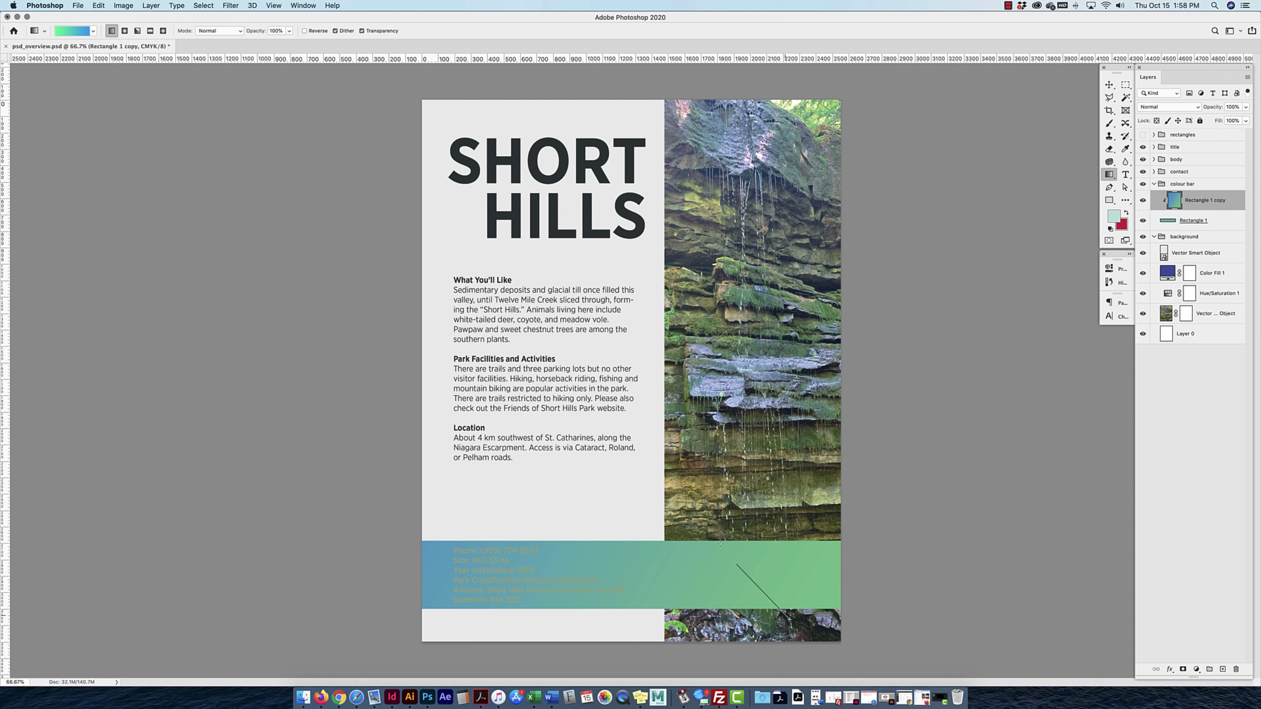
{"action": "left_click_drag", "start_coordinate": [717, 376], "coordinate": [502, 643]}
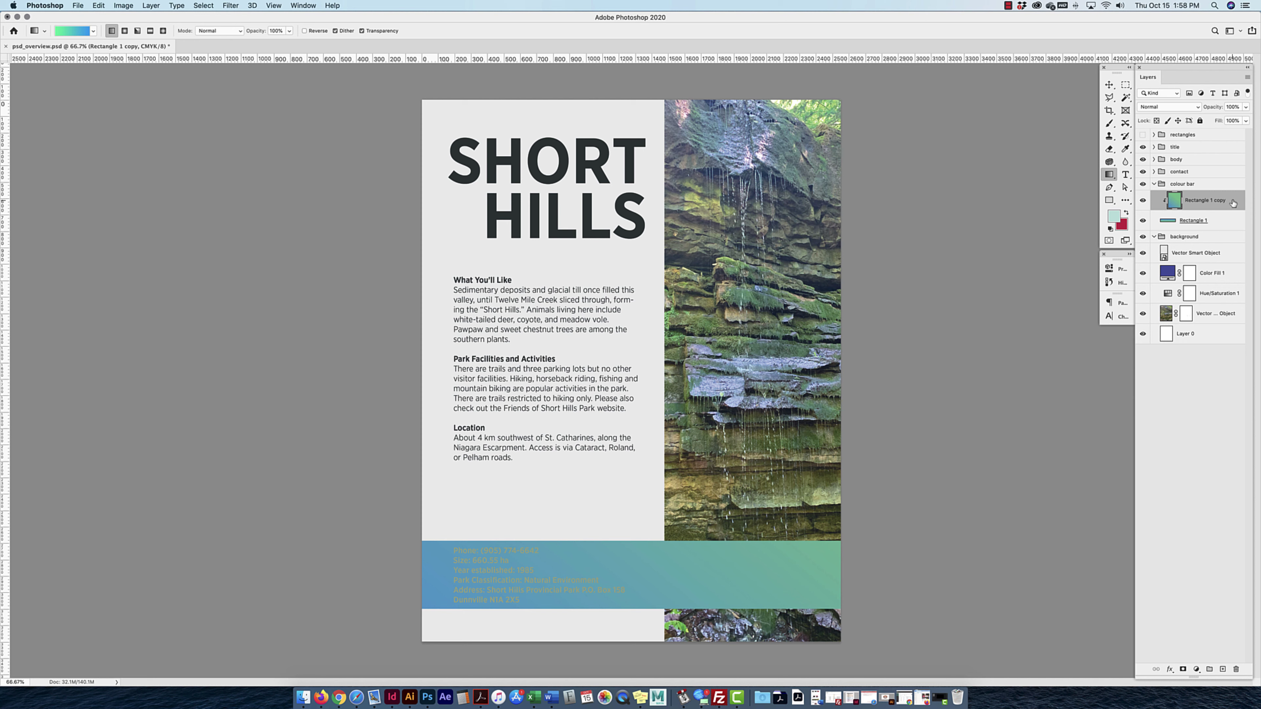
Delete both Rectangle 1 layers and draw a new mint rectangle about 2614 × 449 px behind the contact text.
{"action": "left_click", "coordinate": [1226, 220], "text": "shift"}
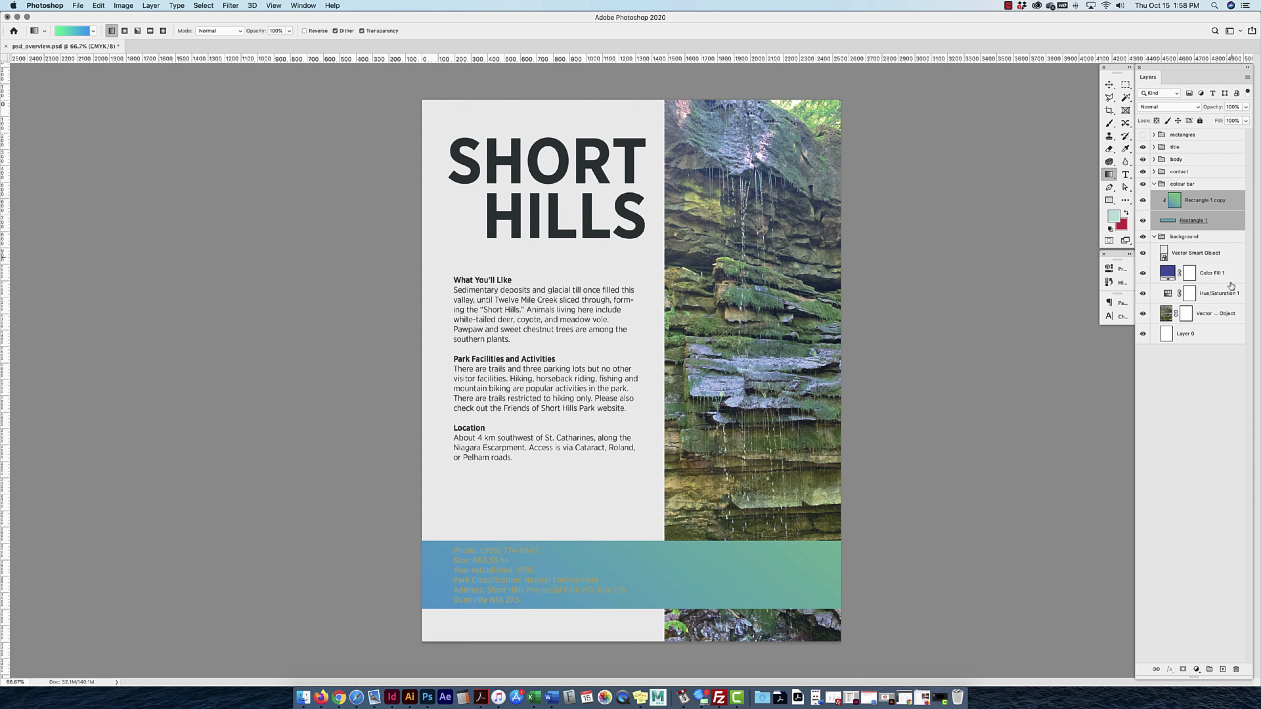
{"action": "left_click", "coordinate": [1236, 669]}
{"action": "left_click", "coordinate": [1111, 201]}
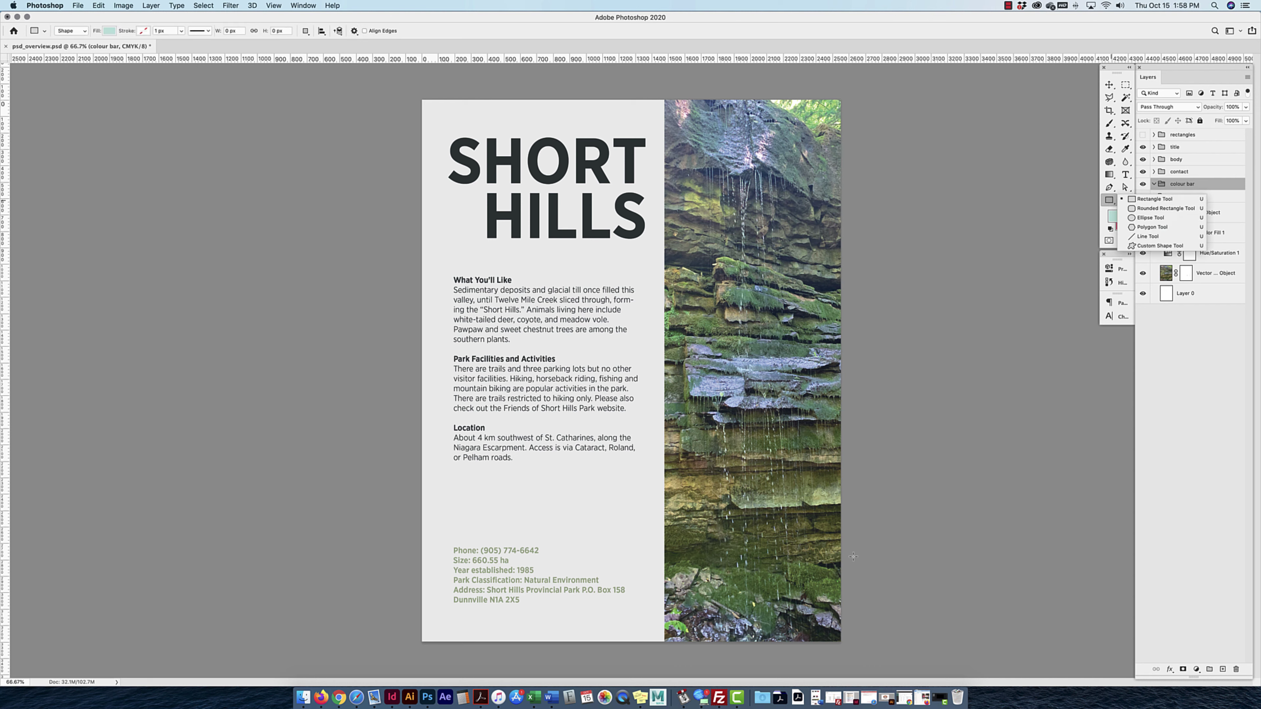
{"action": "left_click_drag", "start_coordinate": [846, 541], "coordinate": [416, 613]}
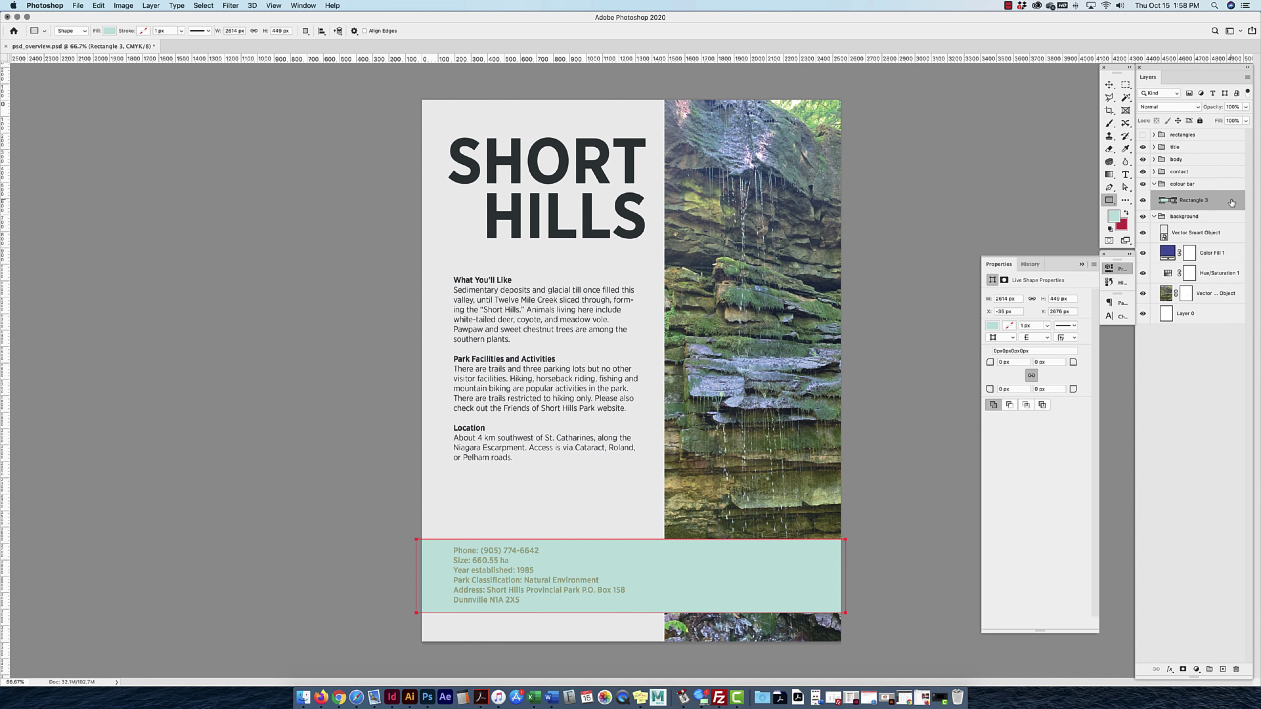
Add a Gradient Overlay layer style to the mint rectangle and set its opacity to 100%.
{"action": "left_click", "coordinate": [1209, 198]}
{"action": "double_click", "coordinate": [1209, 198]}
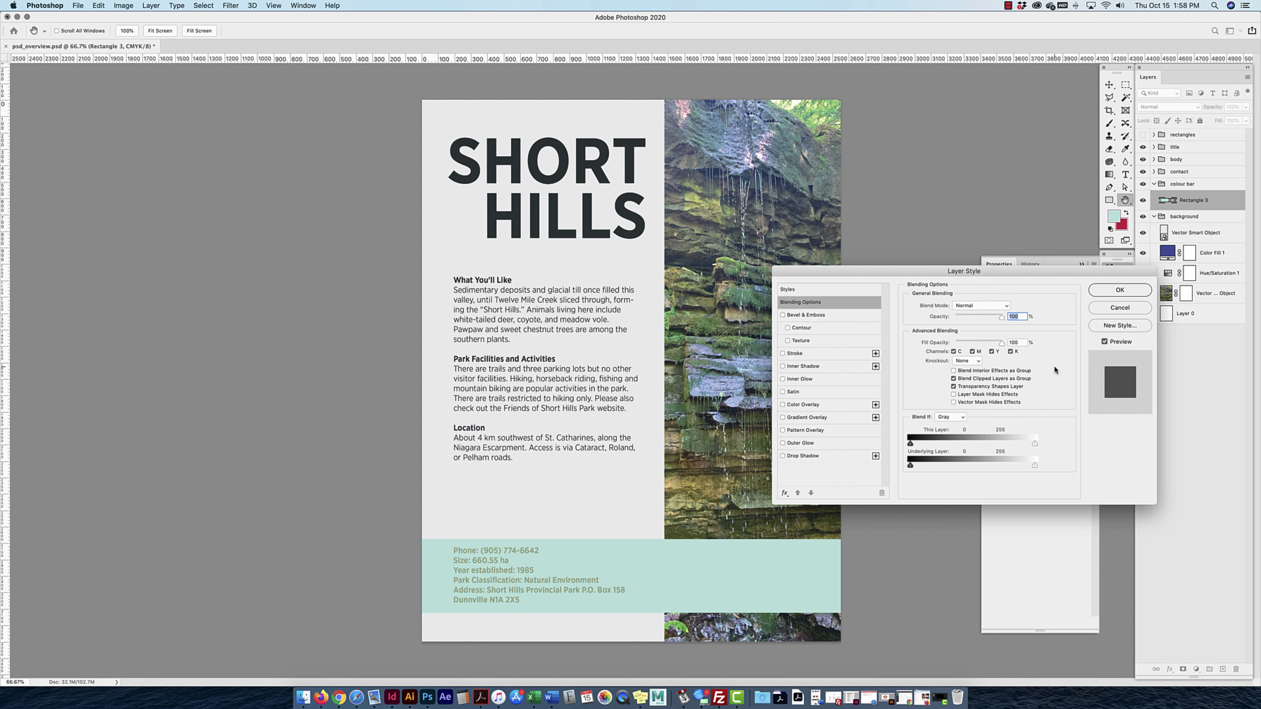
{"action": "left_click_drag", "start_coordinate": [983, 273], "coordinate": [979, 142]}
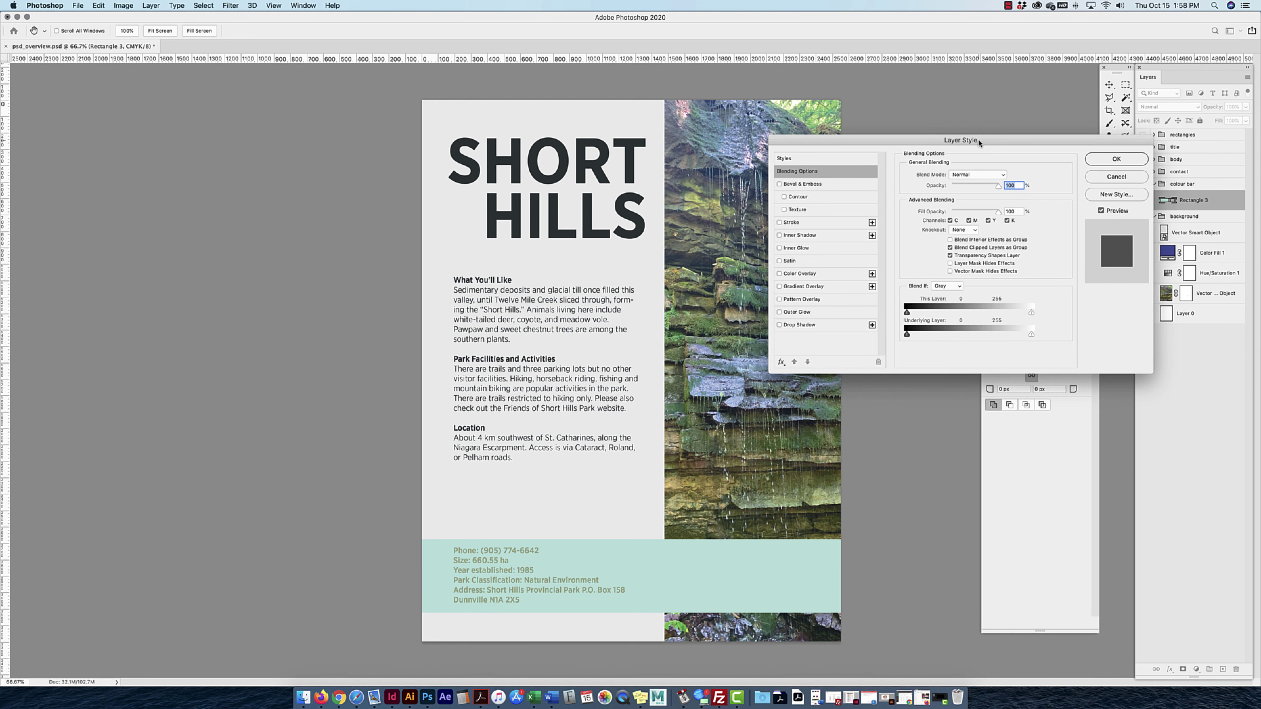
{"action": "left_click", "coordinate": [806, 287]}
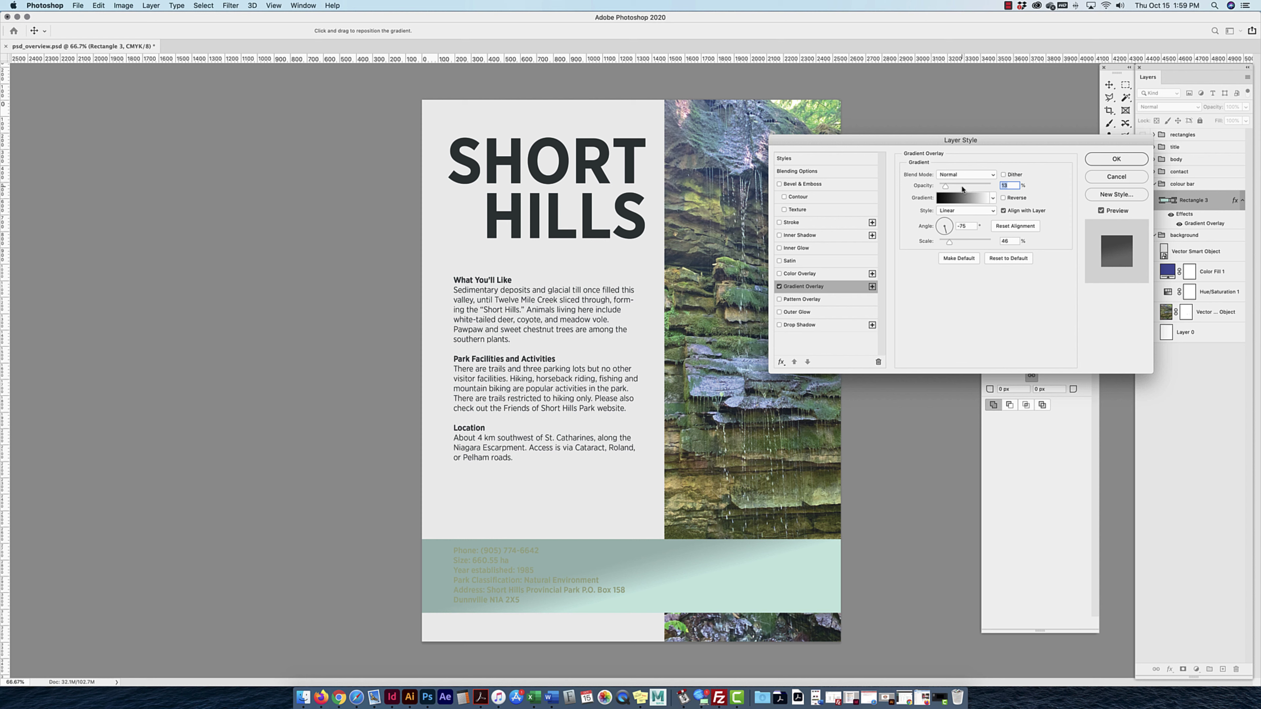
{"action": "left_click_drag", "start_coordinate": [947, 189], "coordinate": [992, 186]}
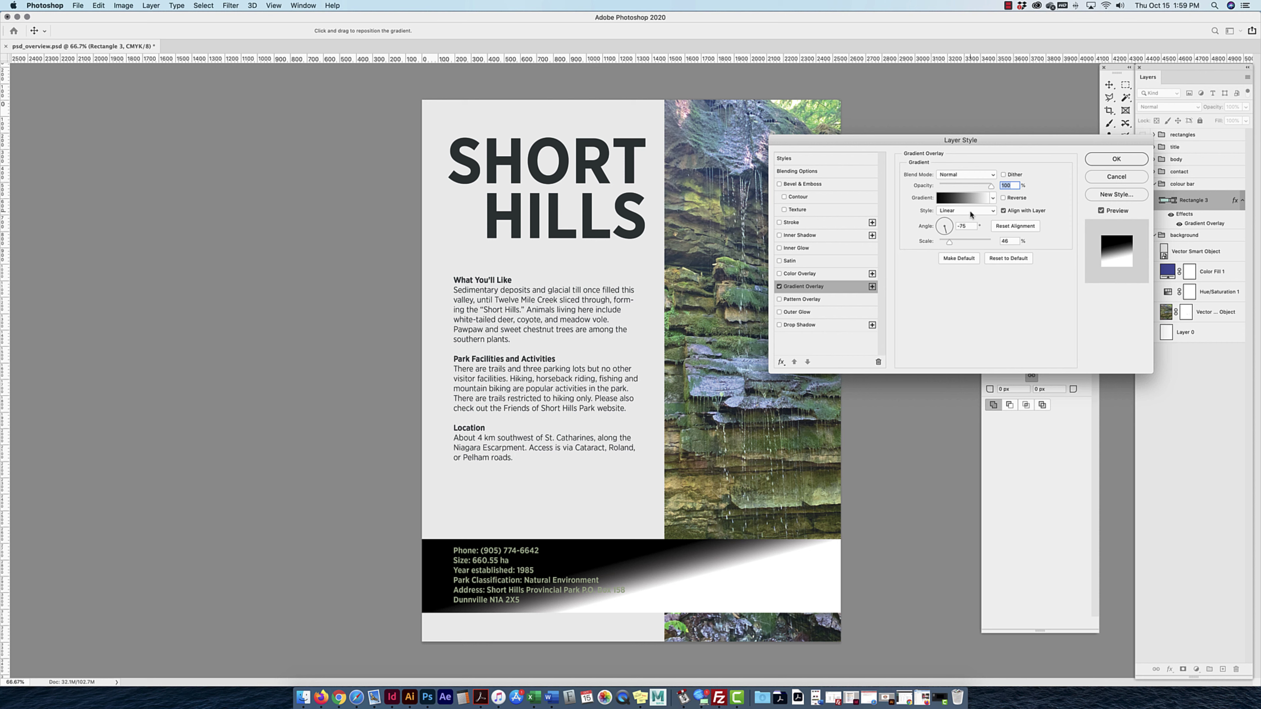
Change the overlay gradient to the Orange_01 preset, with its first color stop at location 0%.
{"action": "left_click", "coordinate": [971, 198]}
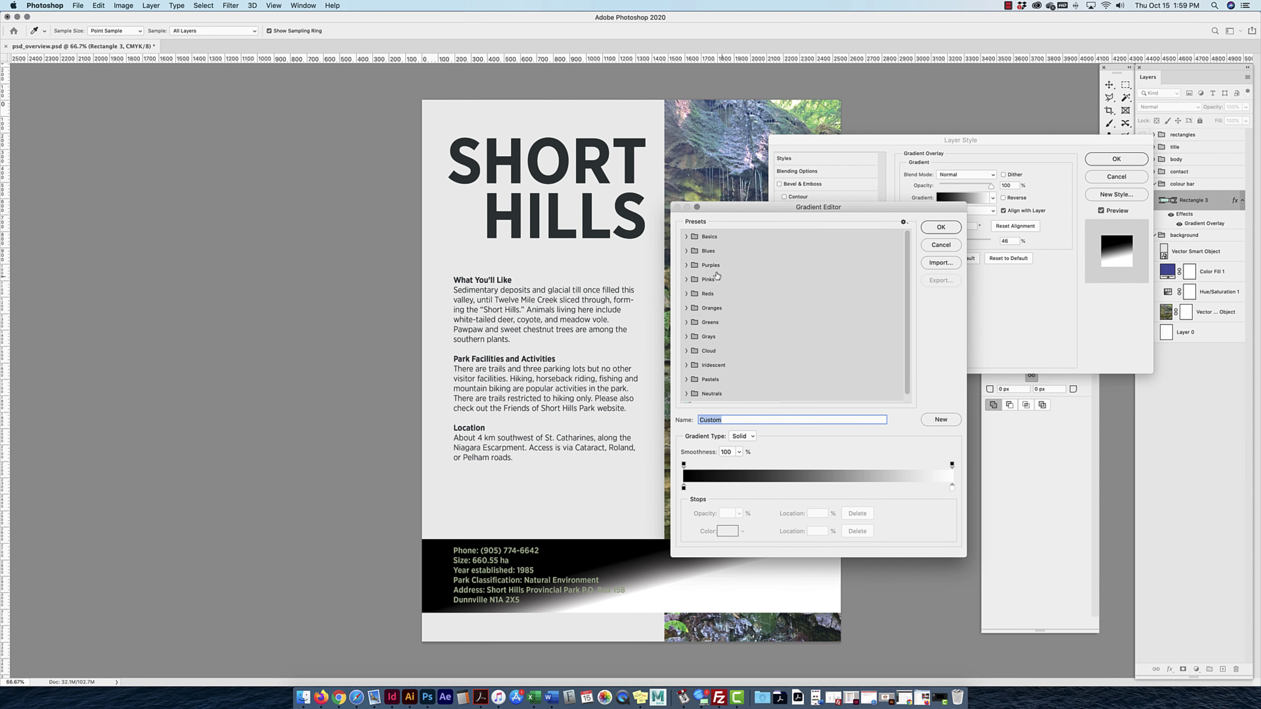
{"action": "left_click", "coordinate": [687, 308]}
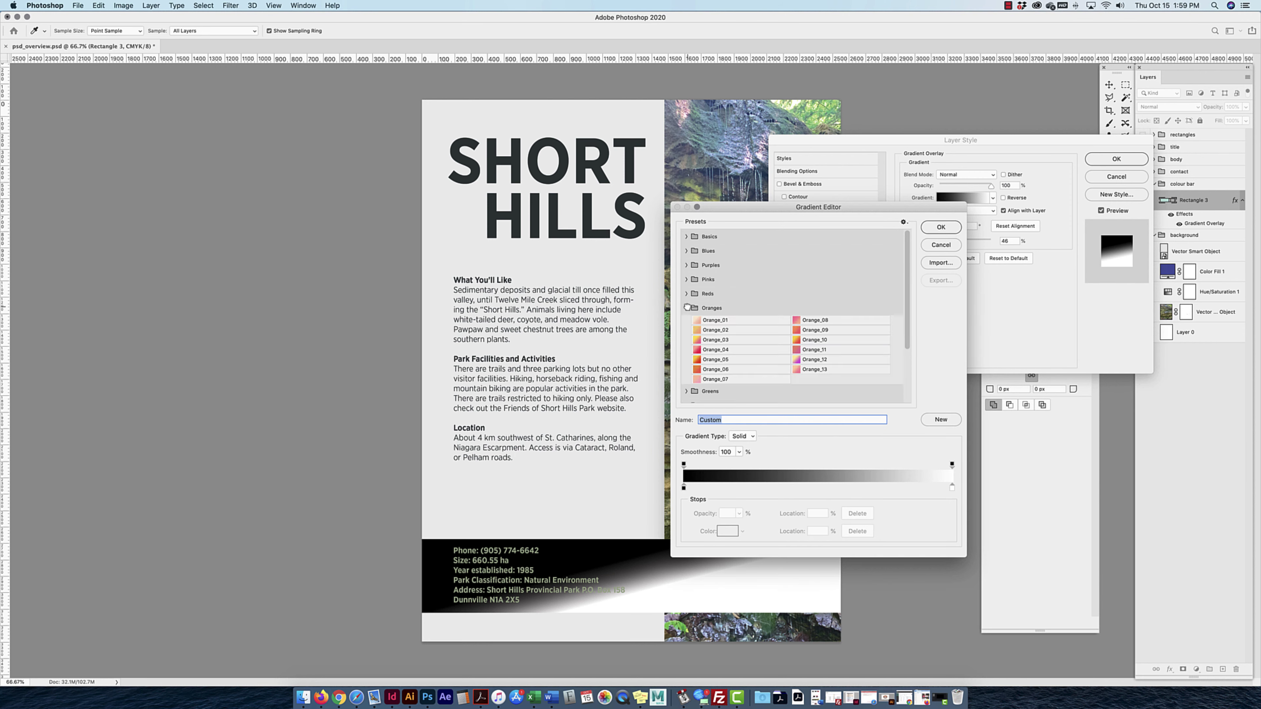
{"action": "left_click", "coordinate": [709, 351]}
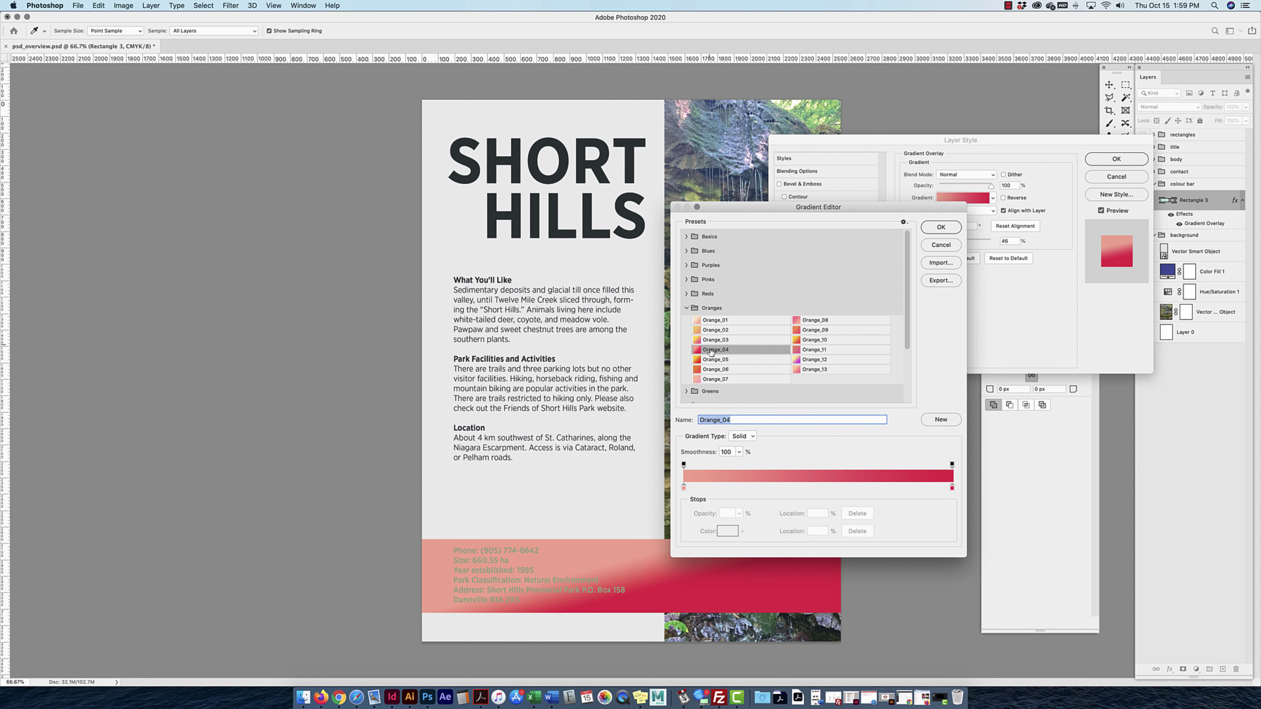
{"action": "left_click", "coordinate": [709, 323]}
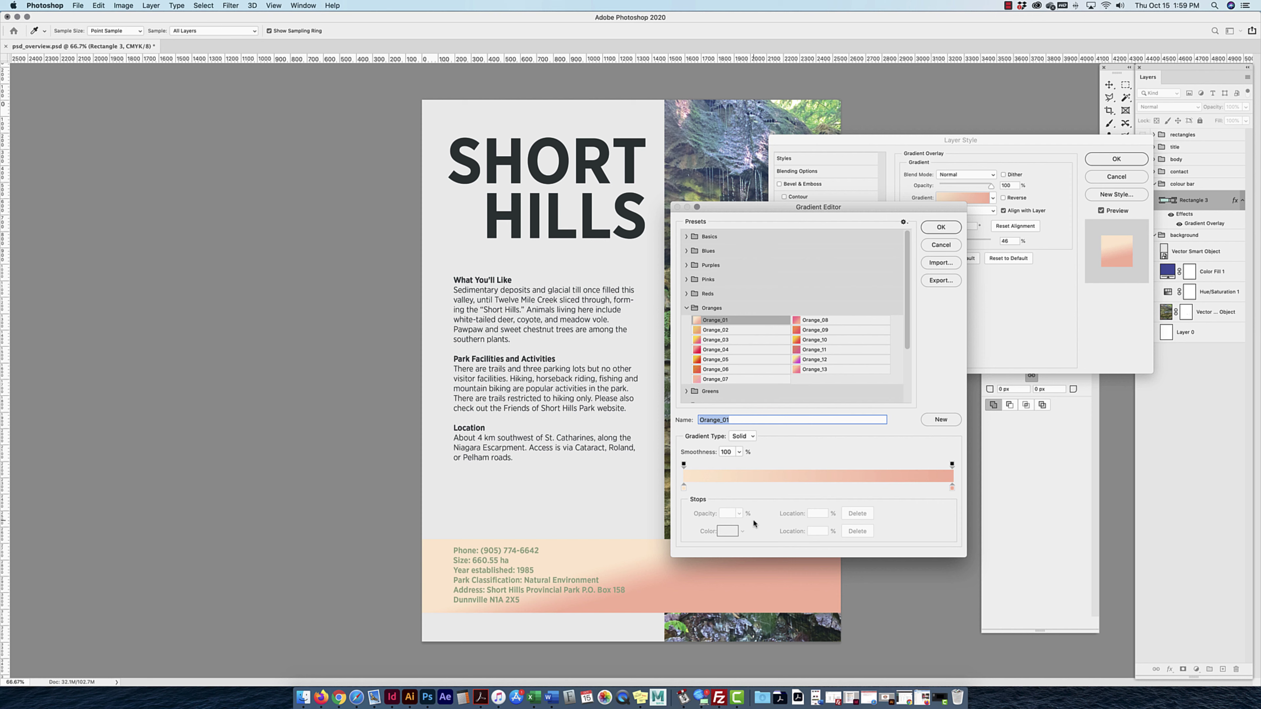
{"action": "left_click", "coordinate": [684, 488]}
{"action": "left_click", "coordinate": [788, 486]}
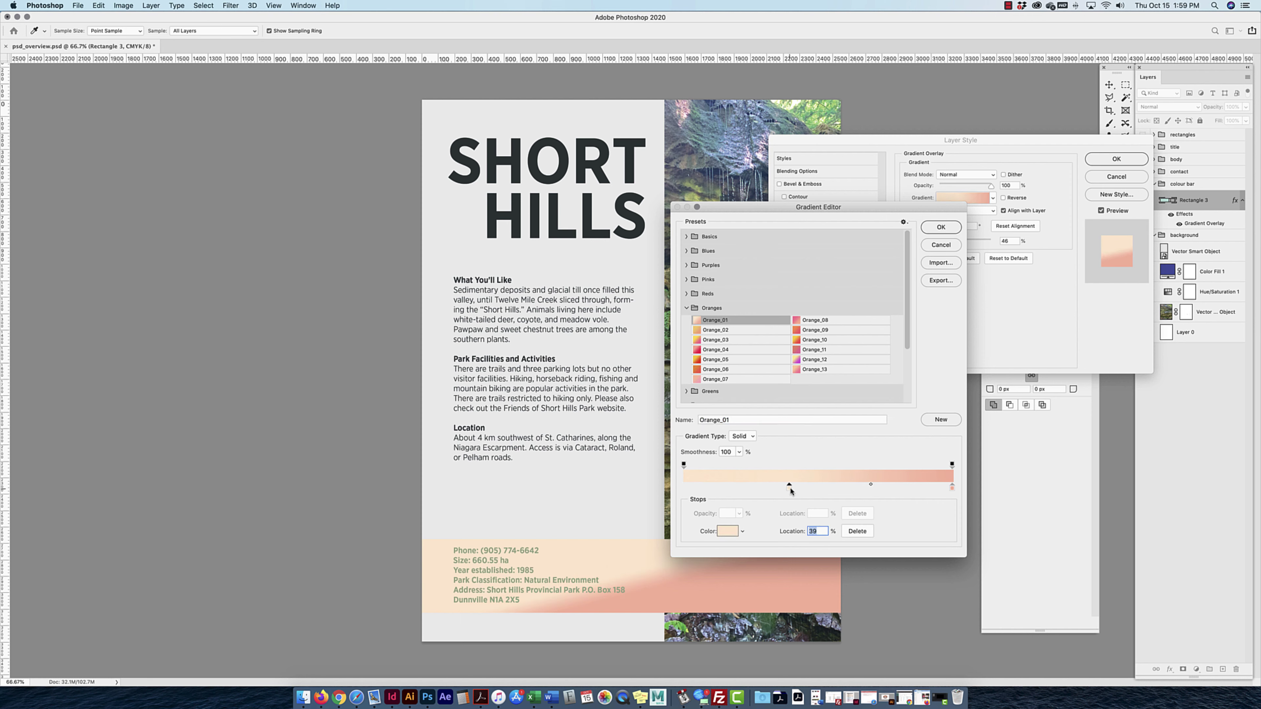
{"action": "left_click_drag", "start_coordinate": [788, 485], "coordinate": [684, 486]}
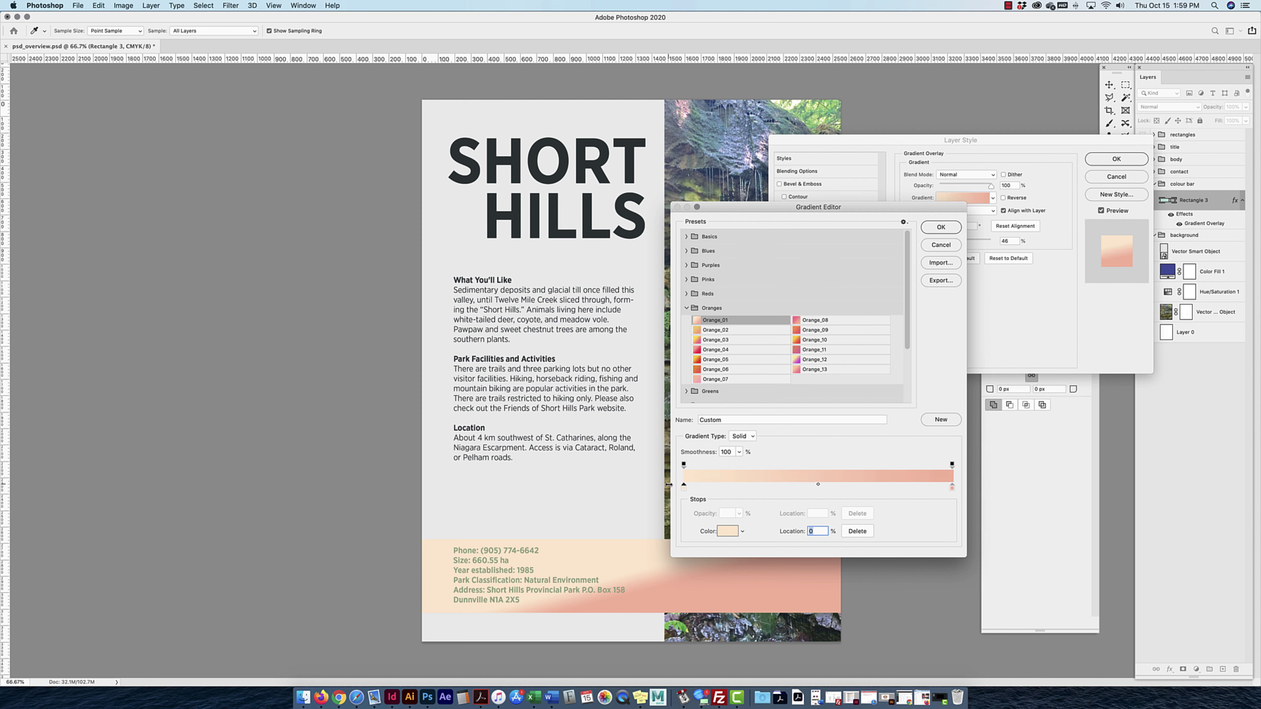
Set the opacity of the overlay gradient's end stop to 0% and accept the edited gradient.
{"action": "left_click", "coordinate": [952, 465]}
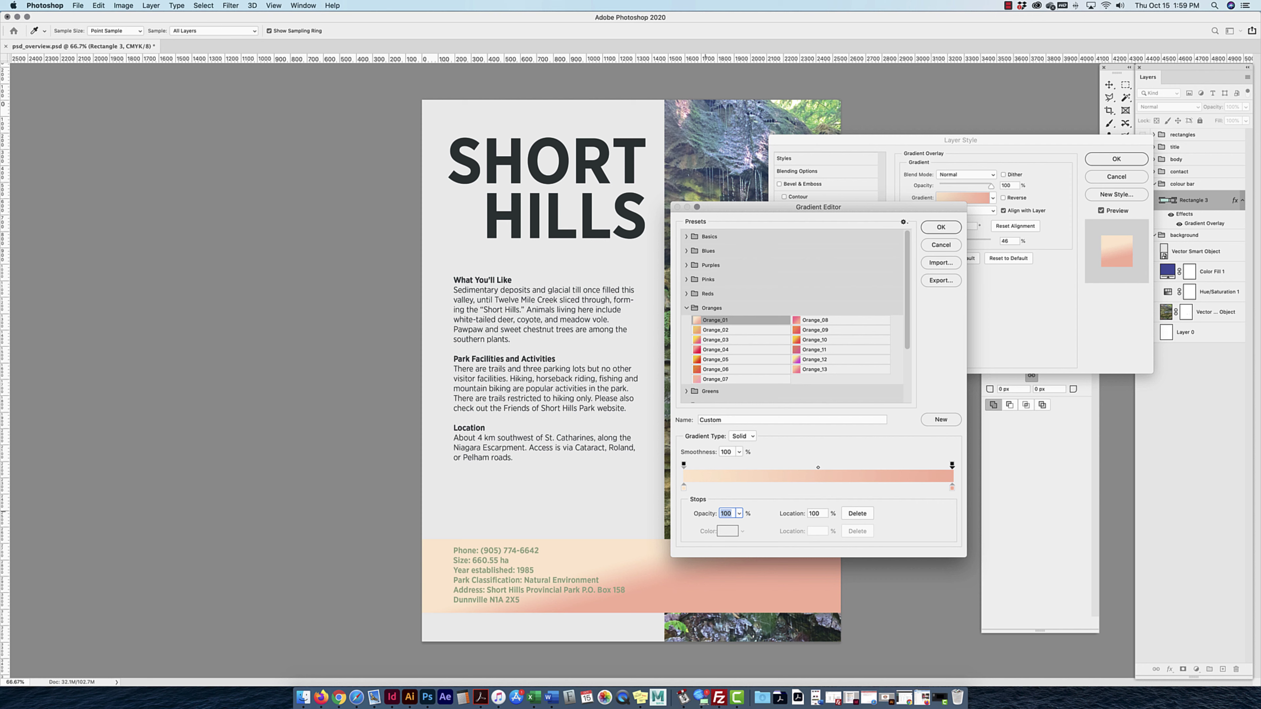
{"action": "type", "text": "0"}
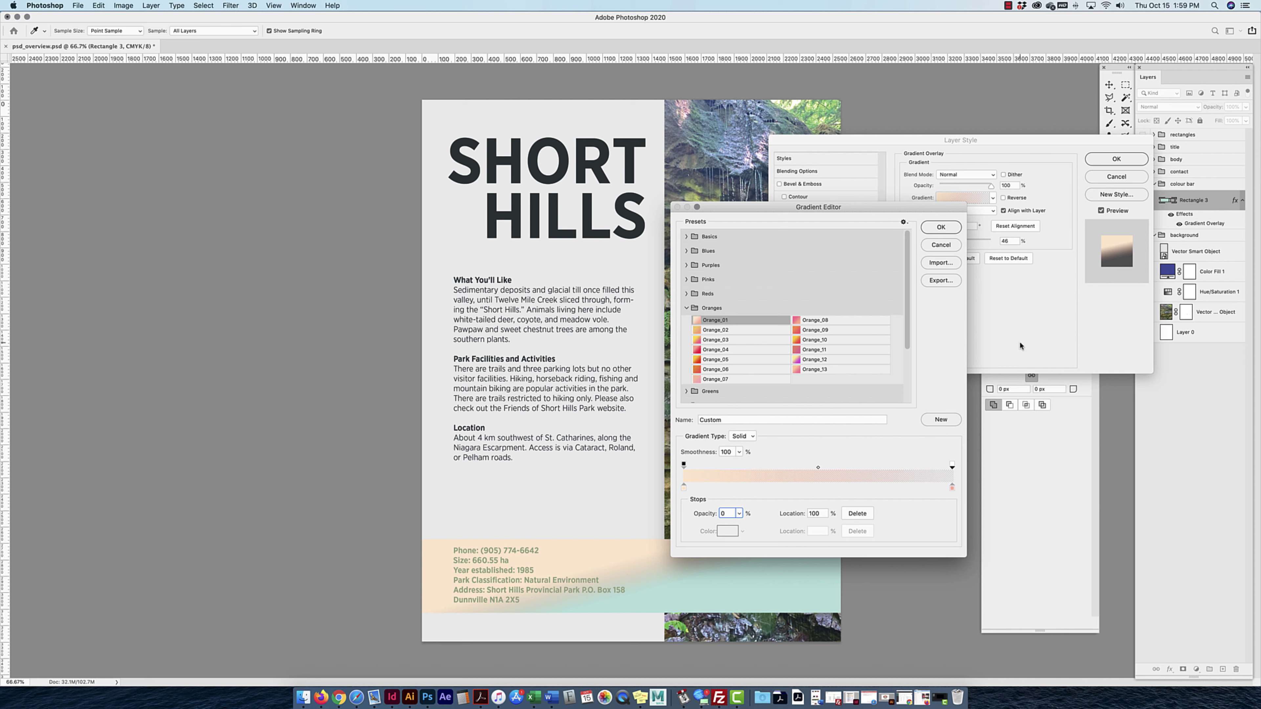
{"action": "left_click", "coordinate": [940, 227]}
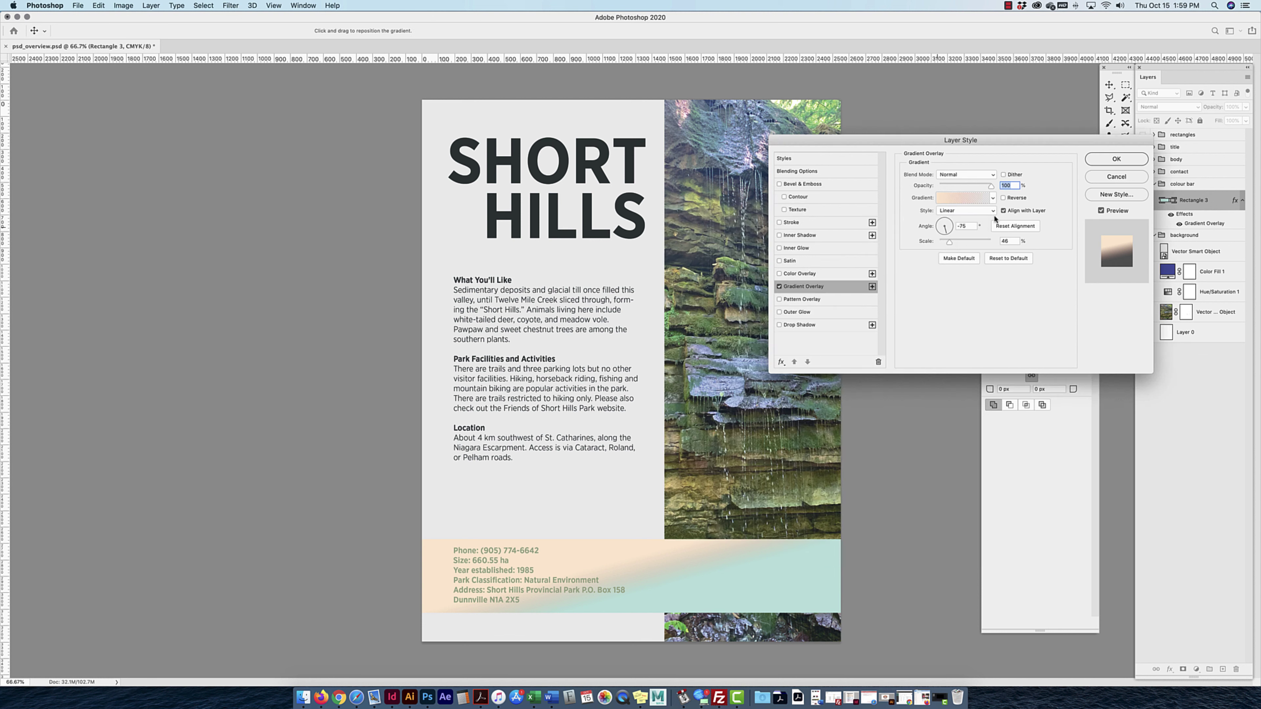
Set the overlay gradient's angle to -92° and its scale to 150%, and accept the layer style.
{"action": "left_click", "coordinate": [945, 235]}
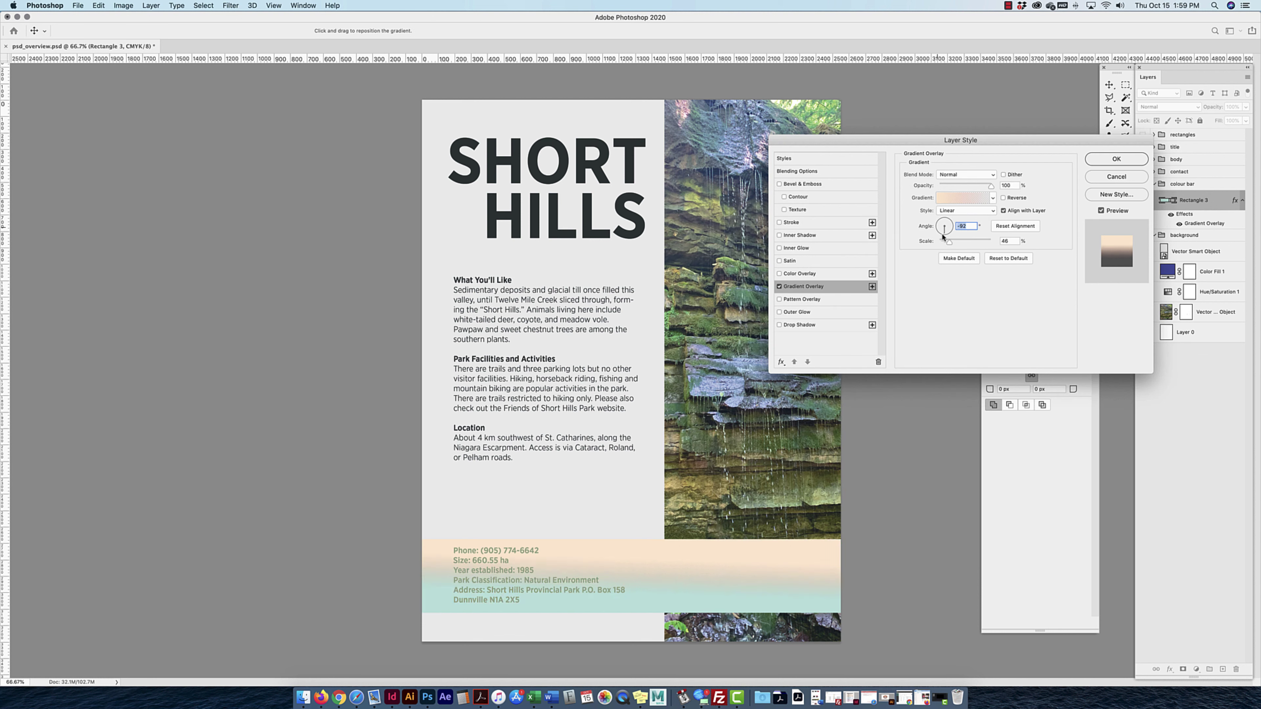
{"action": "left_click", "coordinate": [1003, 198]}
{"action": "left_click", "coordinate": [1003, 197]}
{"action": "left_click_drag", "start_coordinate": [948, 242], "coordinate": [1002, 243]}
{"action": "left_click", "coordinate": [1002, 244]}
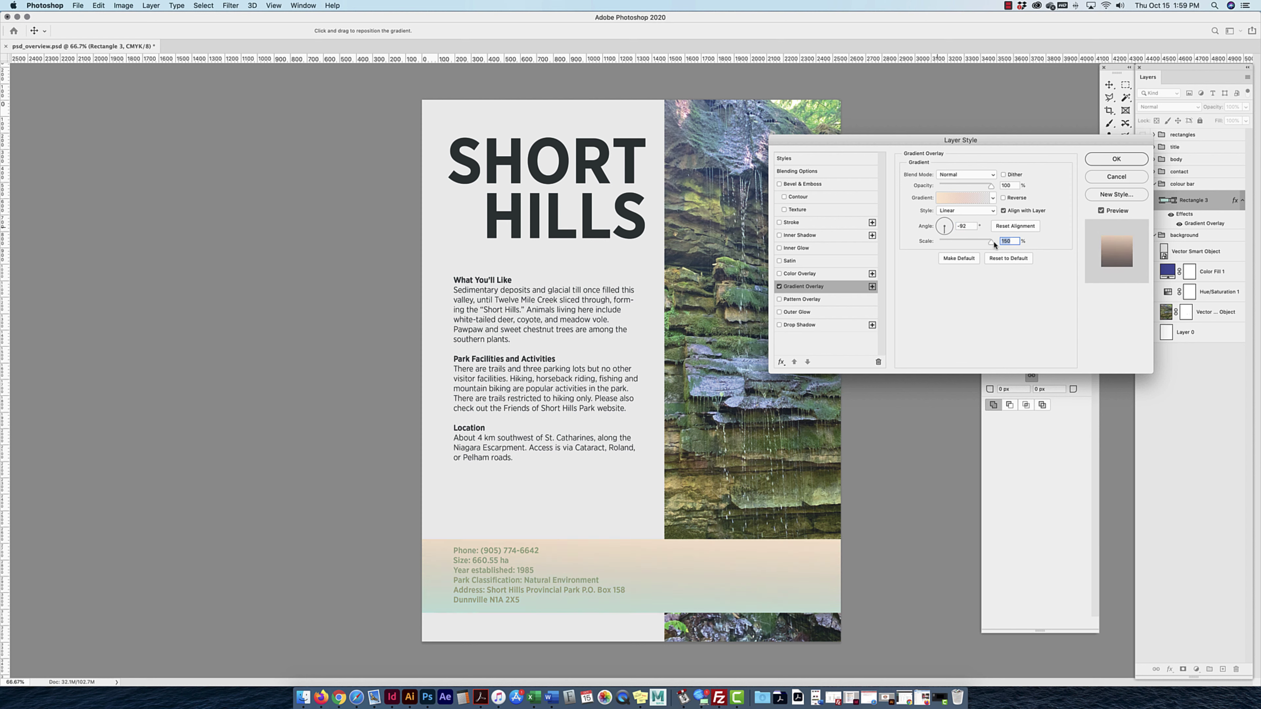
{"action": "type", "text": "10"}
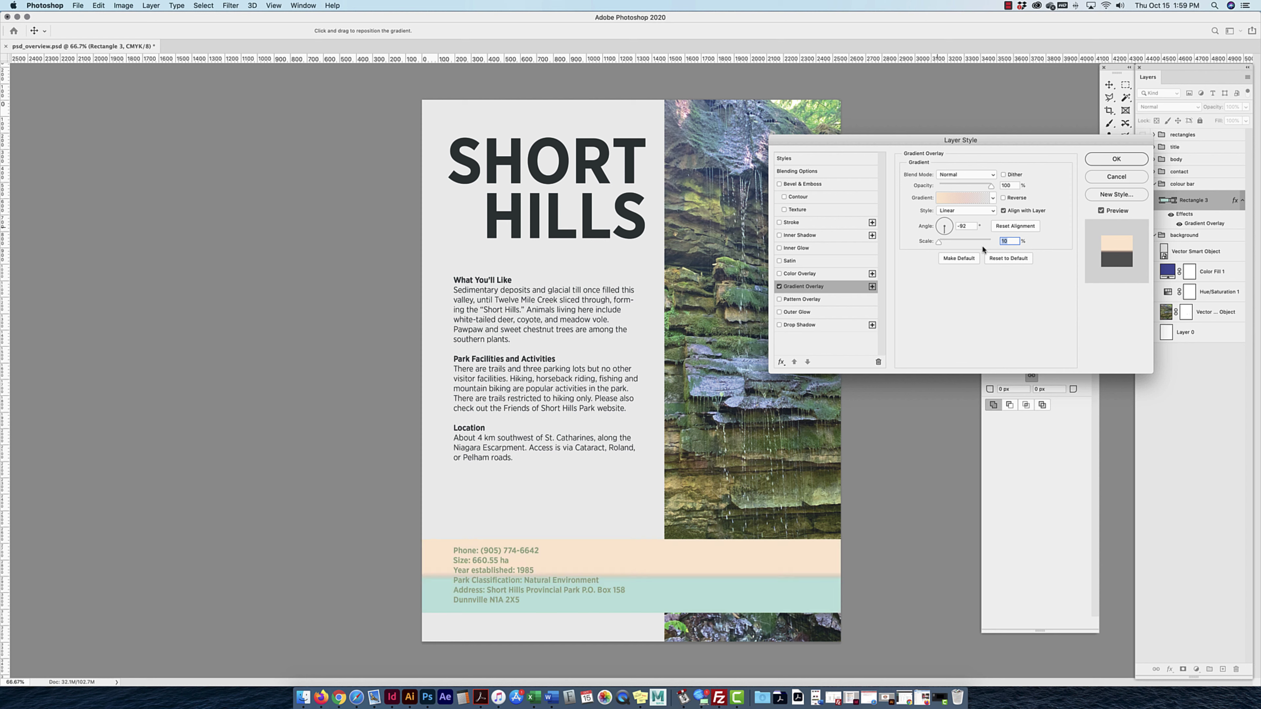
{"action": "left_click_drag", "start_coordinate": [939, 243], "coordinate": [993, 244]}
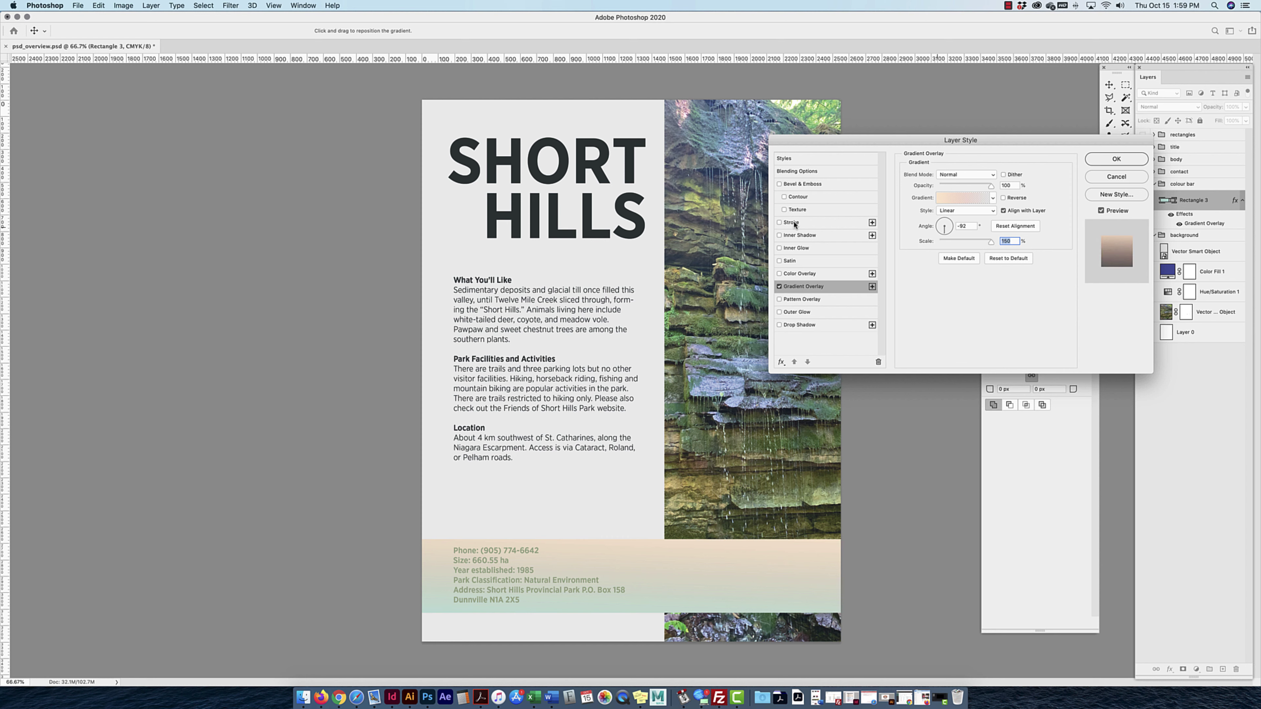
{"action": "left_click", "coordinate": [1116, 159]}
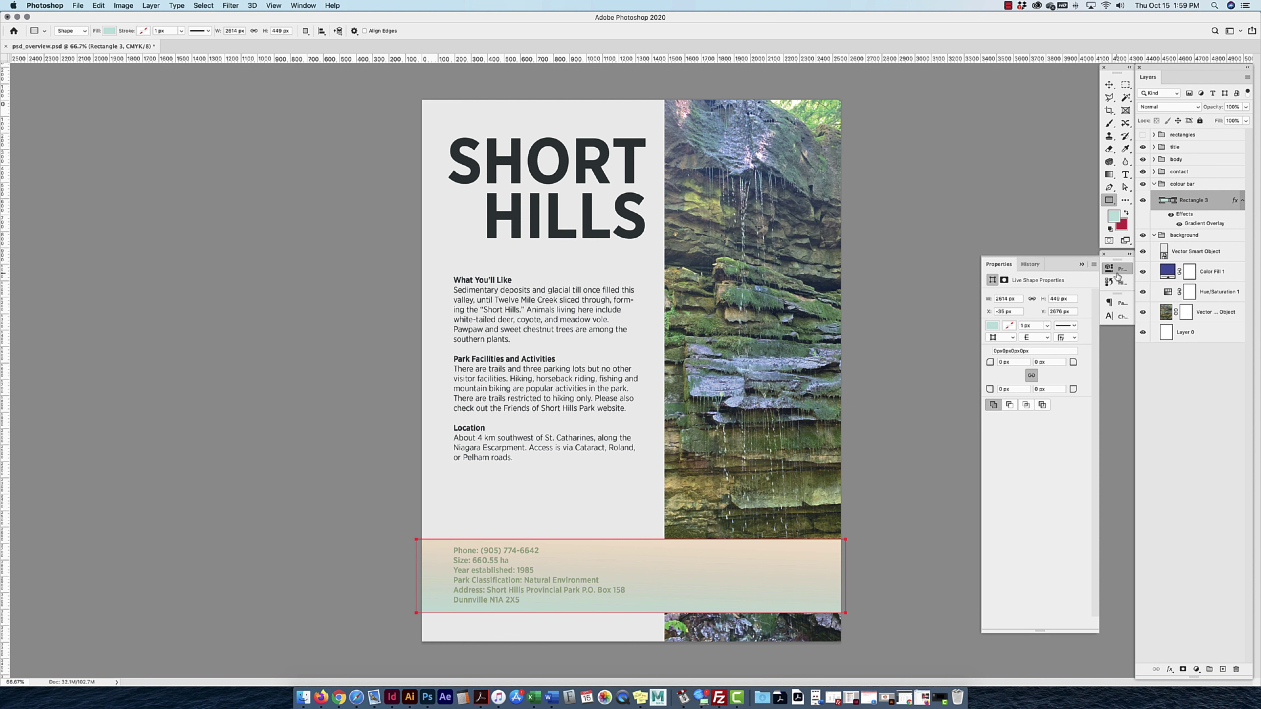
{"action": "left_click", "coordinate": [1112, 176]}
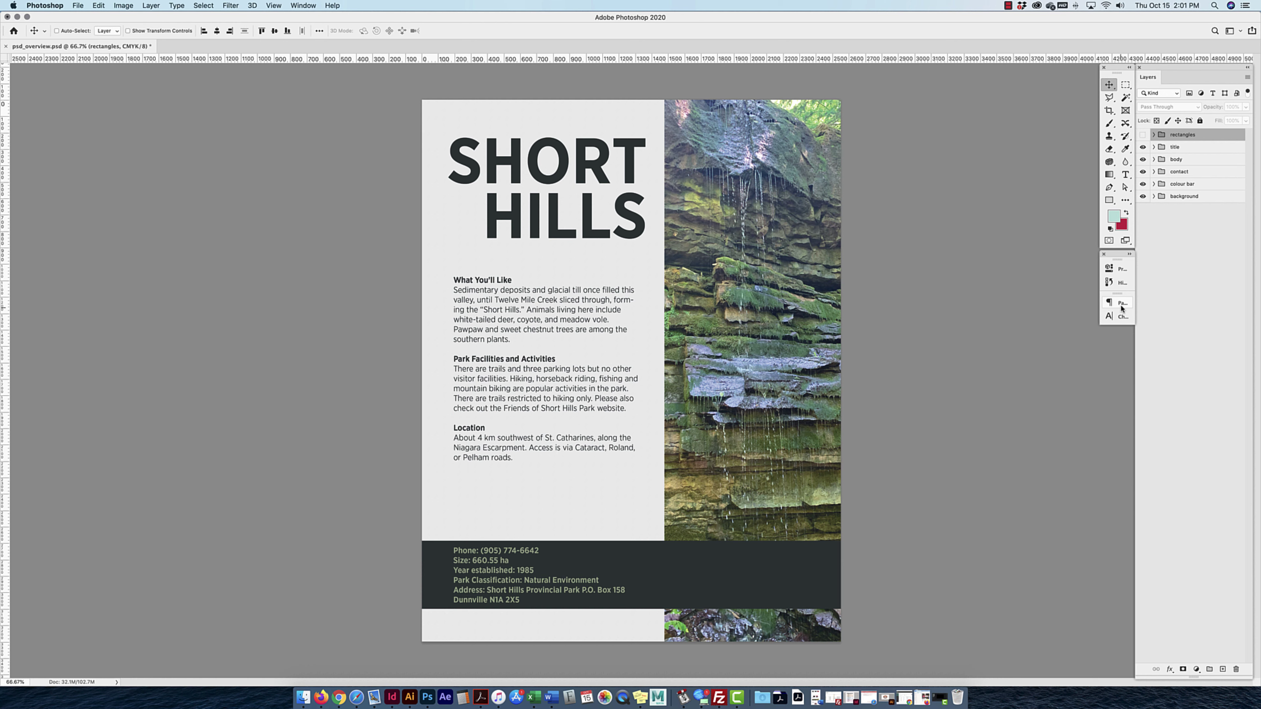
Show the Properties panel, expand the contact group and select its text layer to view its type settings.
{"action": "left_click", "coordinate": [1116, 271]}
{"action": "left_click", "coordinate": [313, 5]}
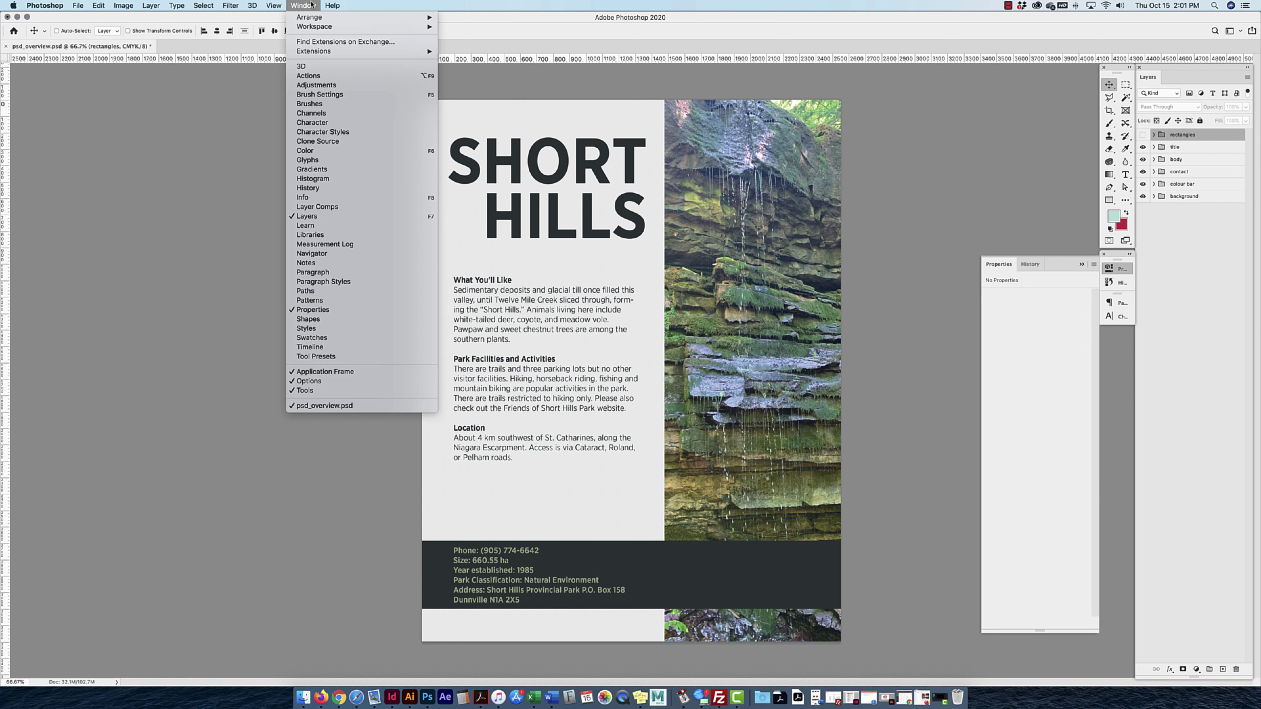
{"action": "left_click", "coordinate": [999, 268]}
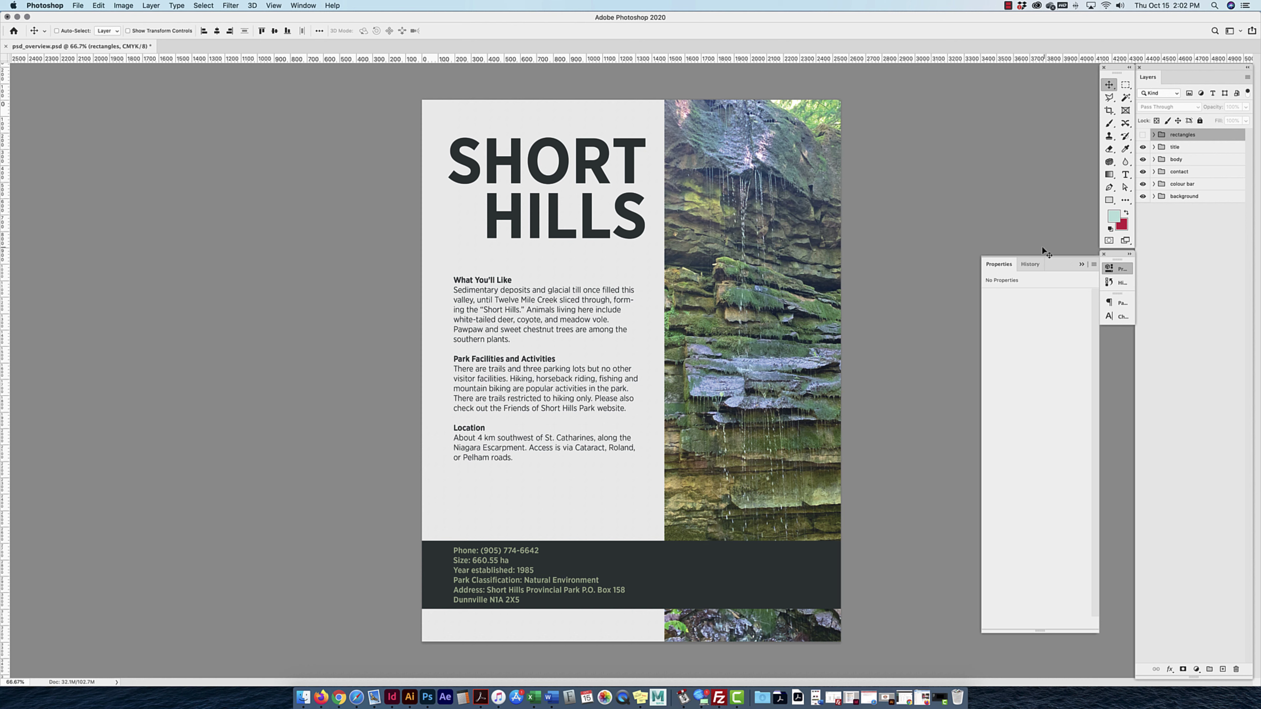
{"action": "left_click", "coordinate": [1192, 238]}
{"action": "left_click", "coordinate": [1154, 172]}
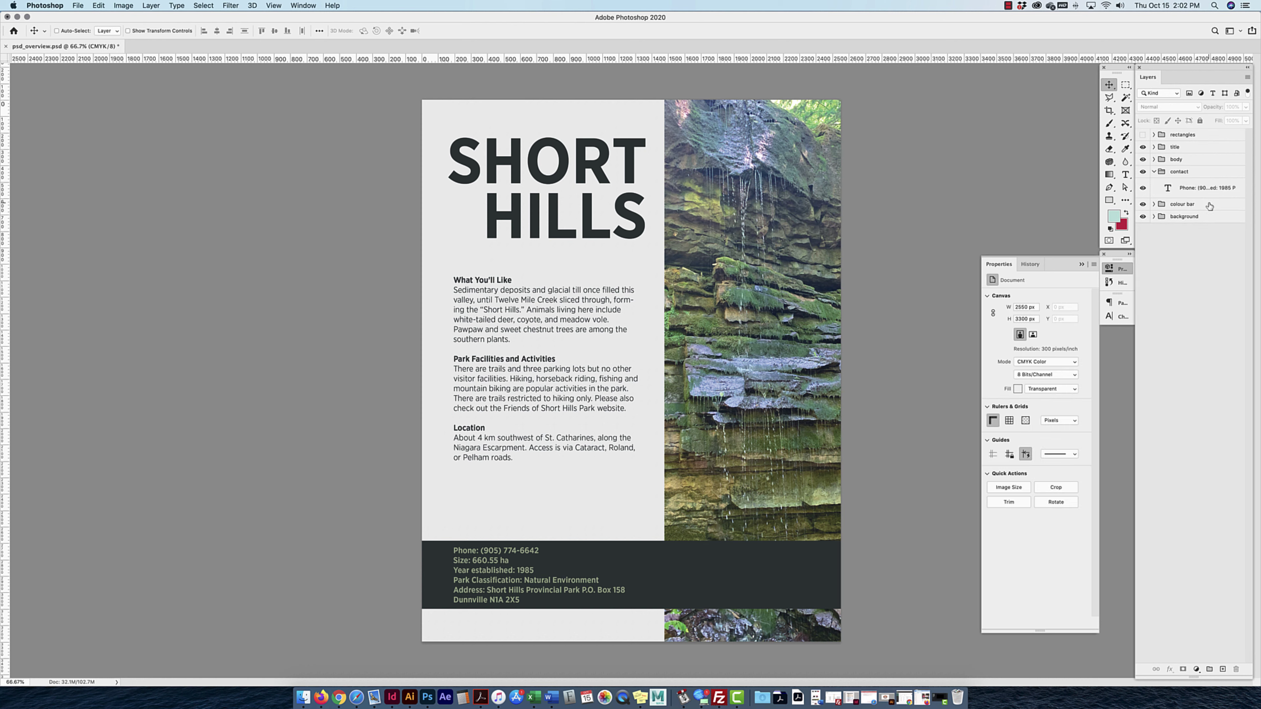
{"action": "left_click", "coordinate": [1186, 188]}
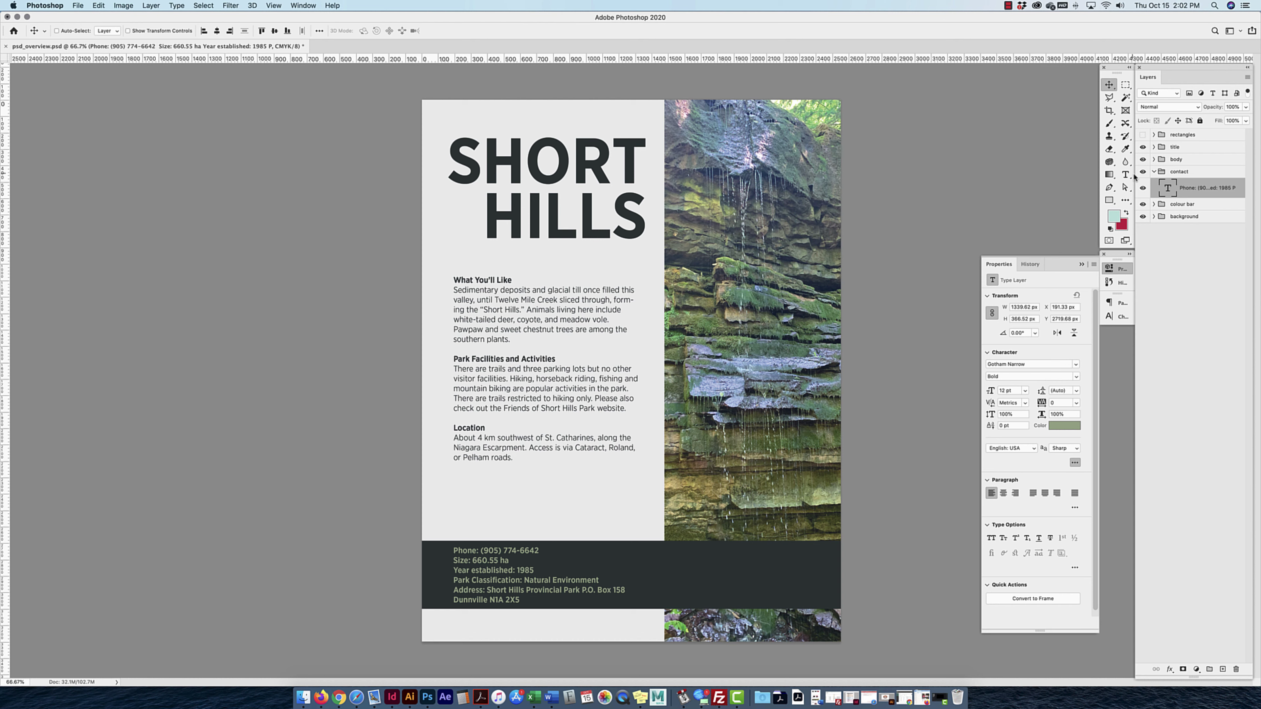
Switch between the Content-Aware Move, Move and Eyedropper tools to compare their tool options.
{"action": "left_click", "coordinate": [1126, 110]}
{"action": "left_click", "coordinate": [1126, 123]}
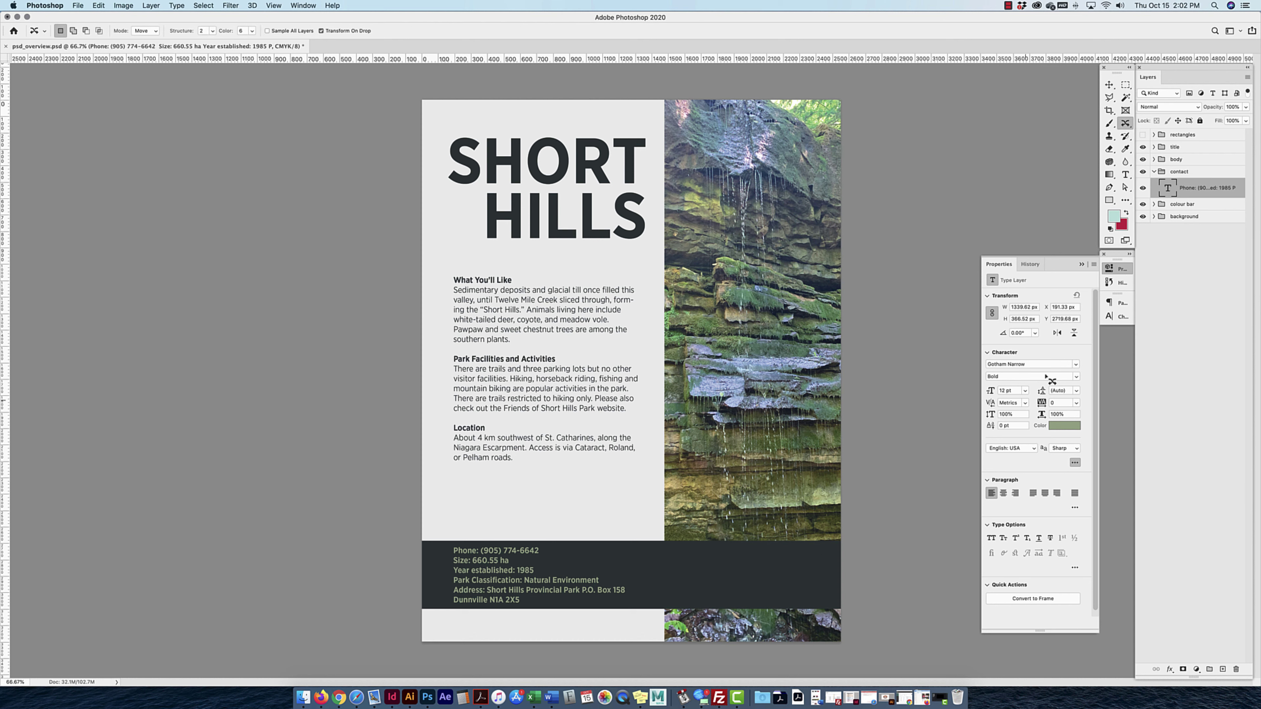
{"action": "left_click", "coordinate": [1109, 85]}
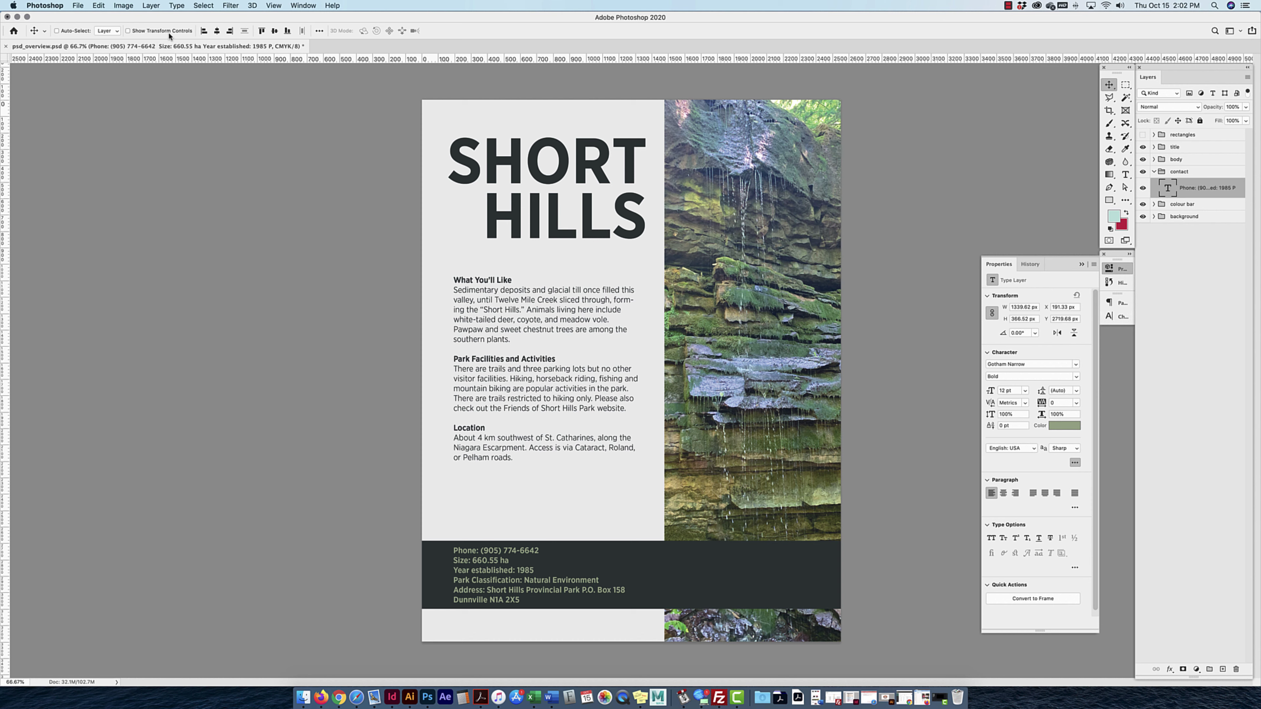
{"action": "left_click", "coordinate": [1124, 151]}
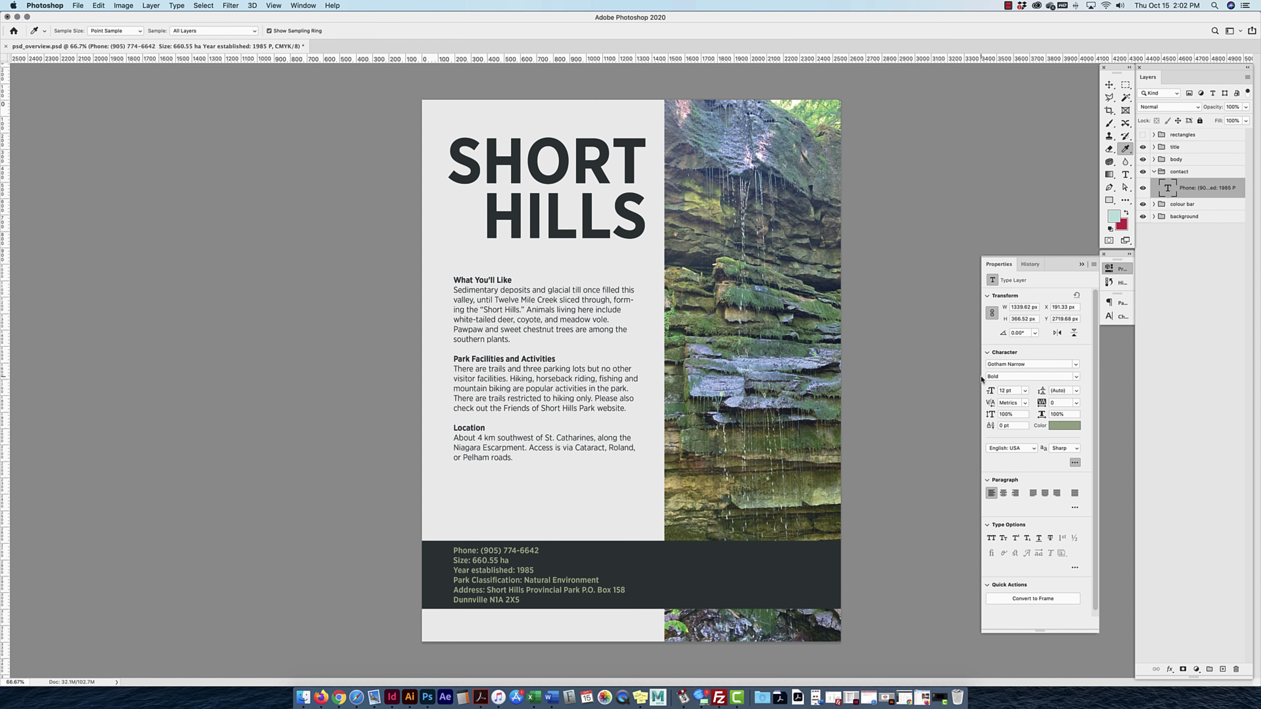
Expand the body and title groups and inspect the properties of the body text layer and the title's smart object.
{"action": "left_click", "coordinate": [1154, 159]}
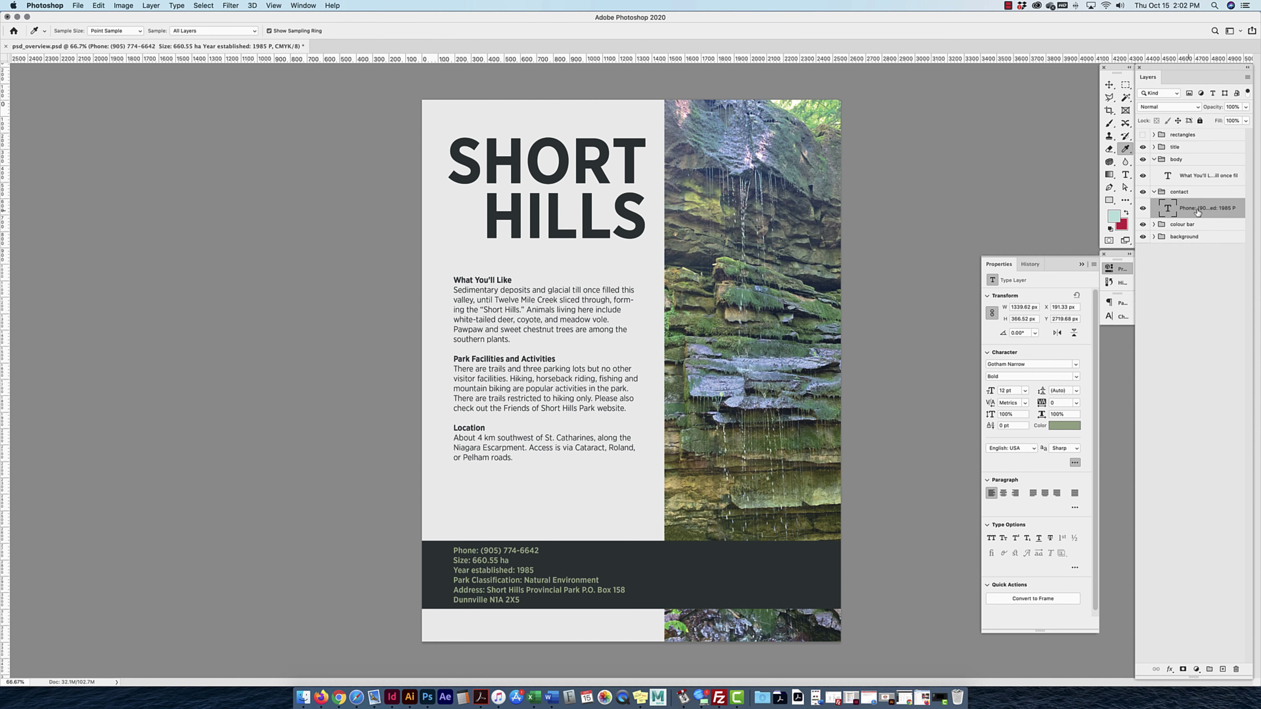
{"action": "left_click", "coordinate": [1201, 184]}
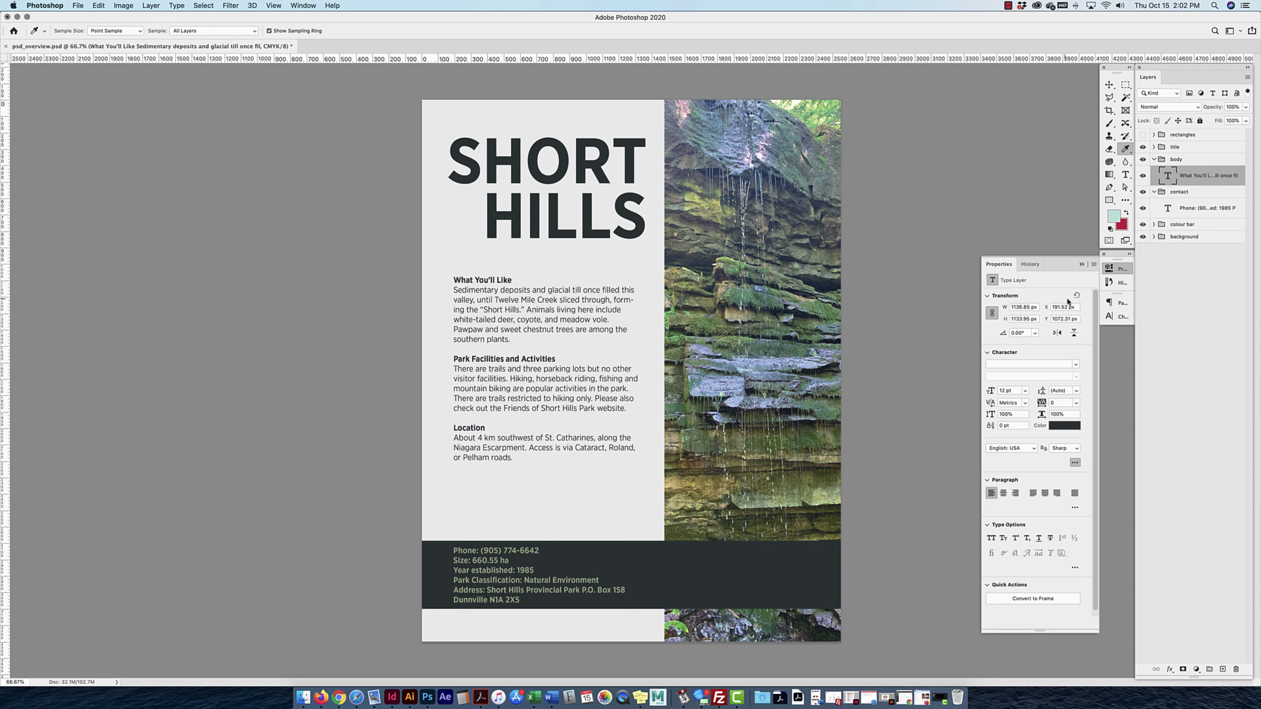
{"action": "left_click", "coordinate": [987, 353]}
{"action": "left_click", "coordinate": [987, 352]}
{"action": "left_click", "coordinate": [1154, 147]}
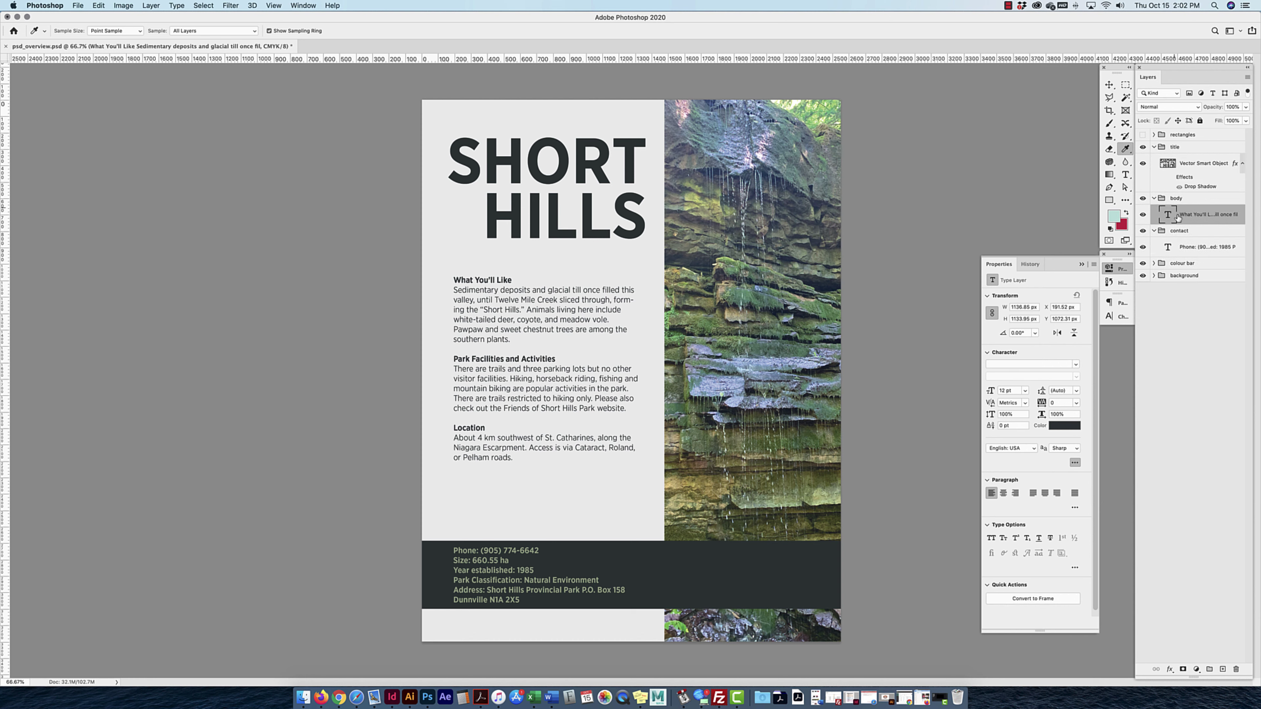
{"action": "left_click", "coordinate": [1207, 167]}
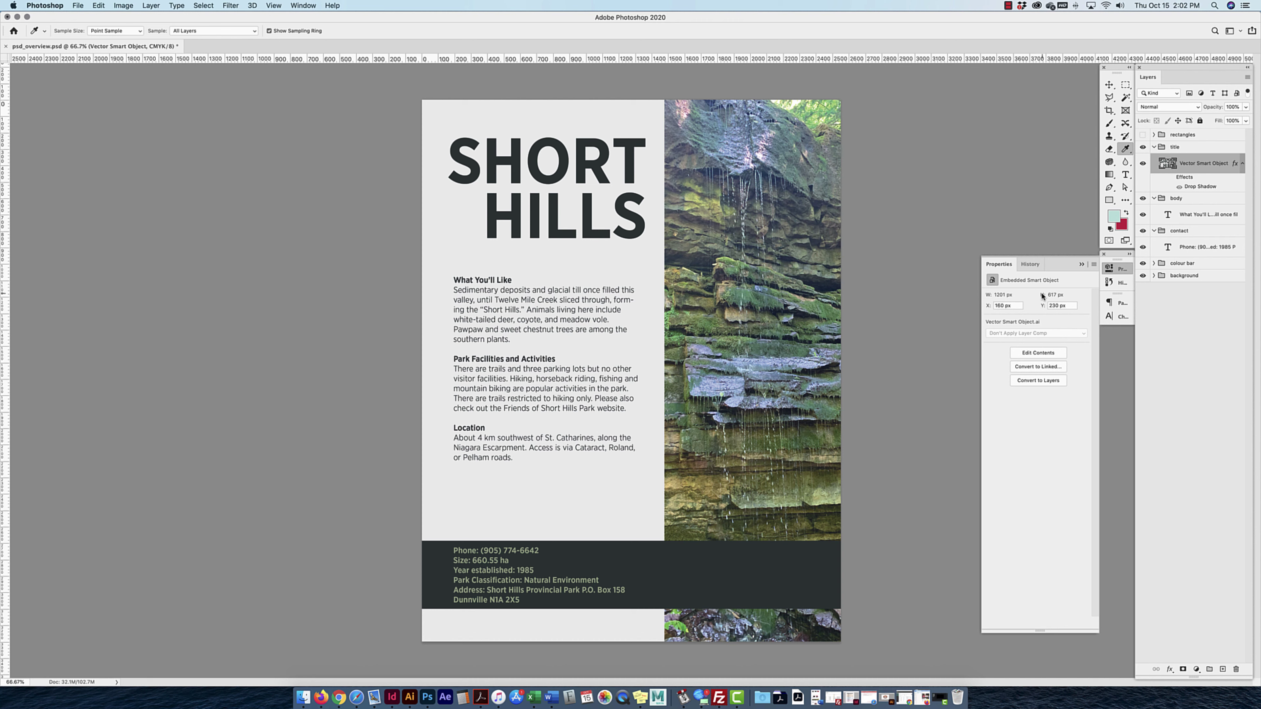
Expand the colour bar group, select Rectangle 1 and try out its mask's feather and density settings.
{"action": "left_click", "coordinate": [1154, 262]}
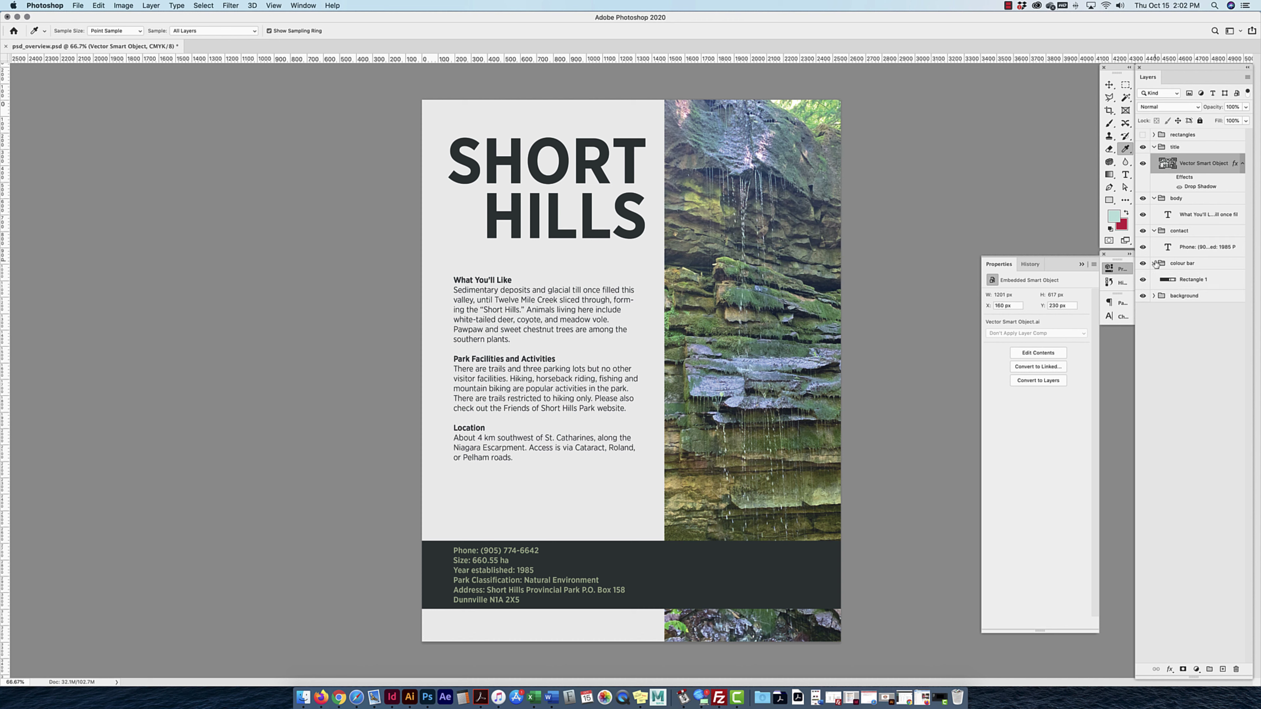
{"action": "left_click", "coordinate": [1187, 283]}
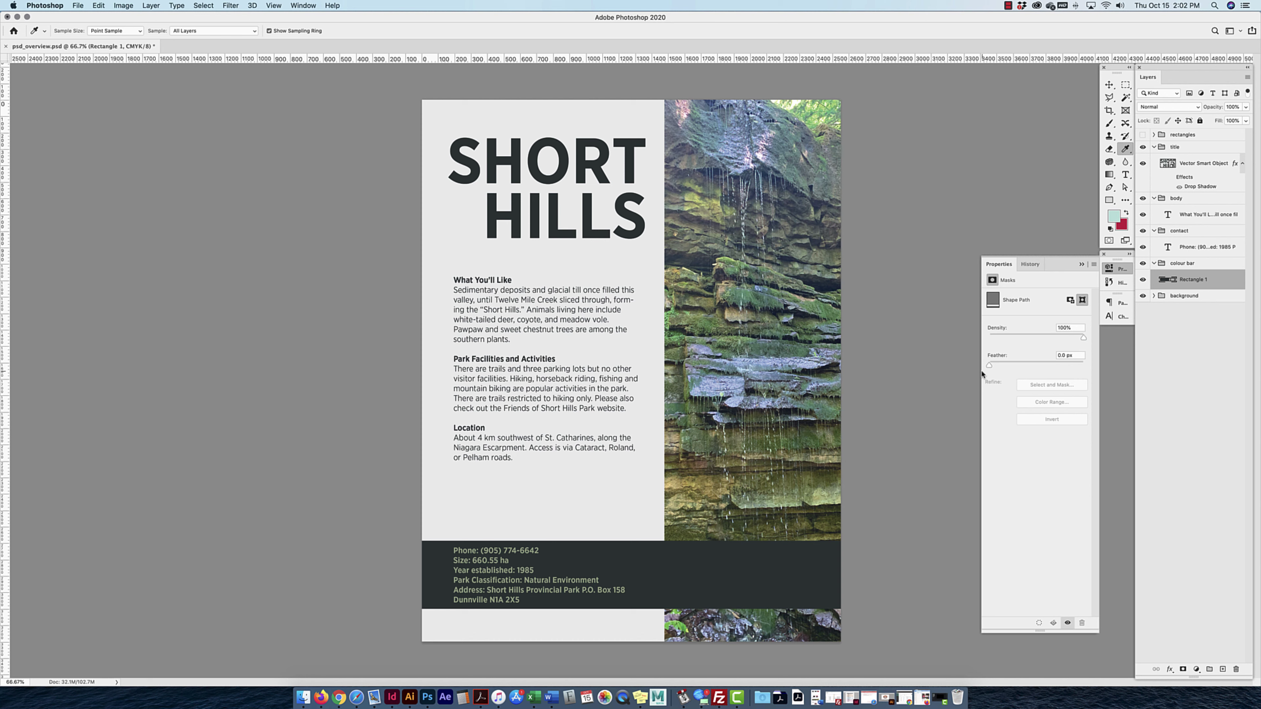
{"action": "mouse_move", "coordinate": [999, 367]}
{"action": "left_mouse_down"}
{"action": "mouse_move", "coordinate": [1041, 367]}
{"action": "mouse_move", "coordinate": [988, 366]}
{"action": "left_mouse_up"}
{"action": "left_click_drag", "start_coordinate": [1084, 338], "coordinate": [1136, 336]}
Expand the background group and inspect the properties of its image, Hue/Saturation 1, Color Fill 1 and Vector Smart Object layers.
{"action": "left_click", "coordinate": [1154, 295]}
{"action": "left_click", "coordinate": [1206, 377]}
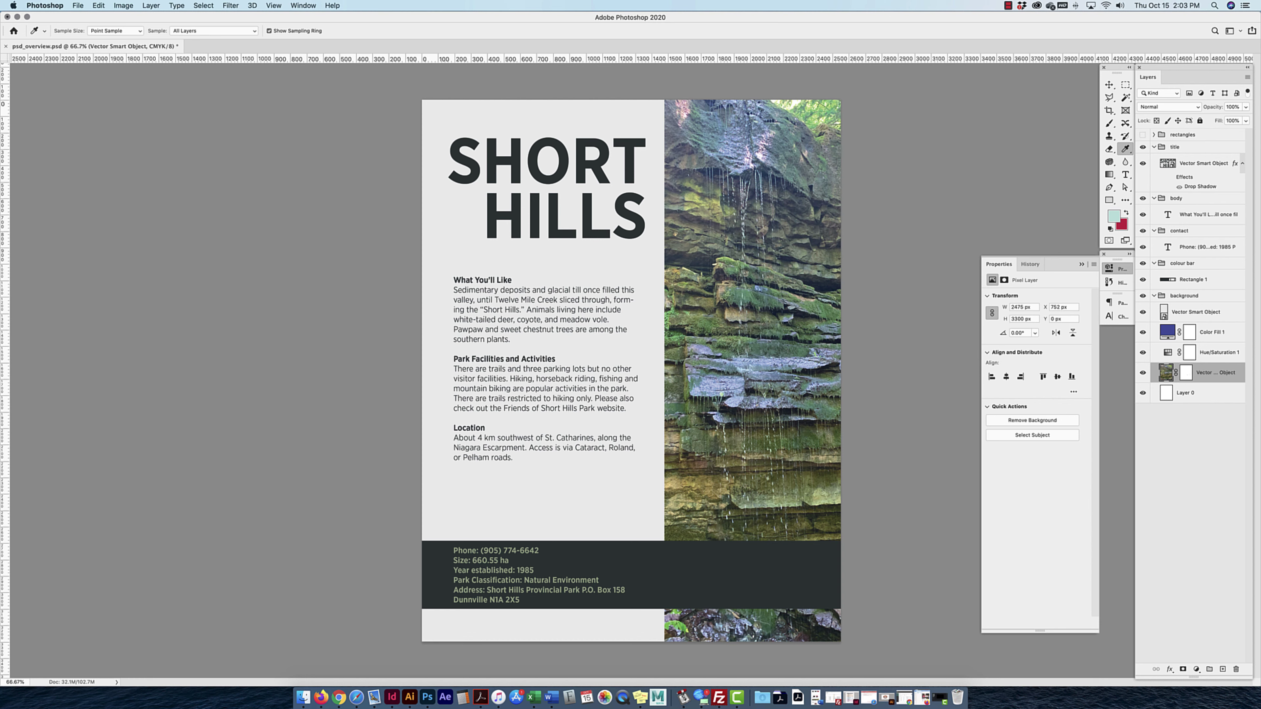
{"action": "left_click", "coordinate": [1109, 85]}
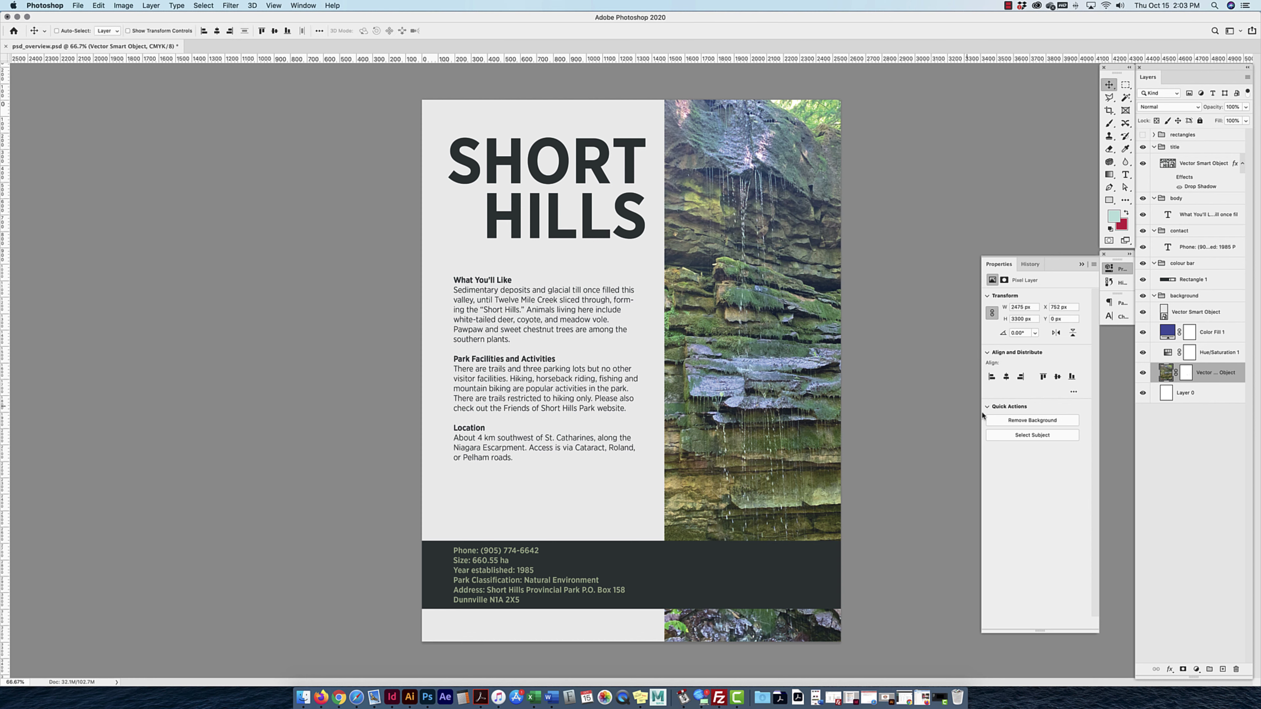
{"action": "left_click", "coordinate": [1202, 353]}
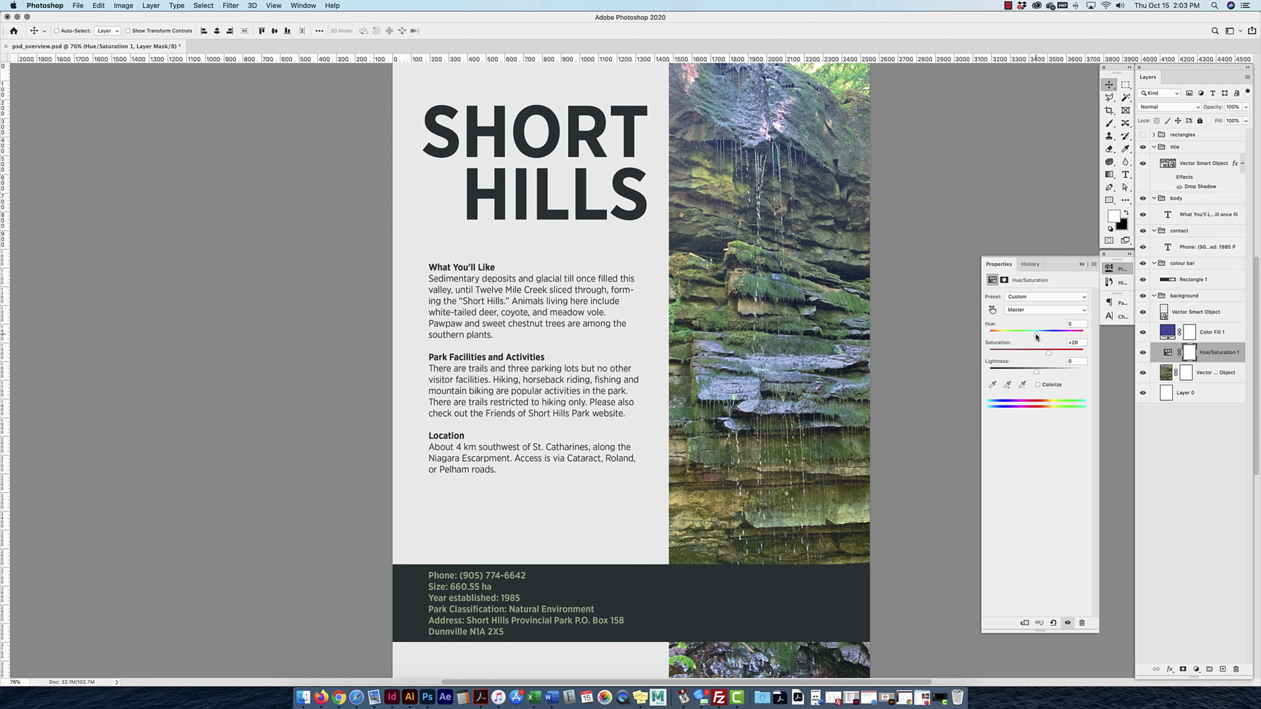
{"action": "left_click", "coordinate": [1223, 336]}
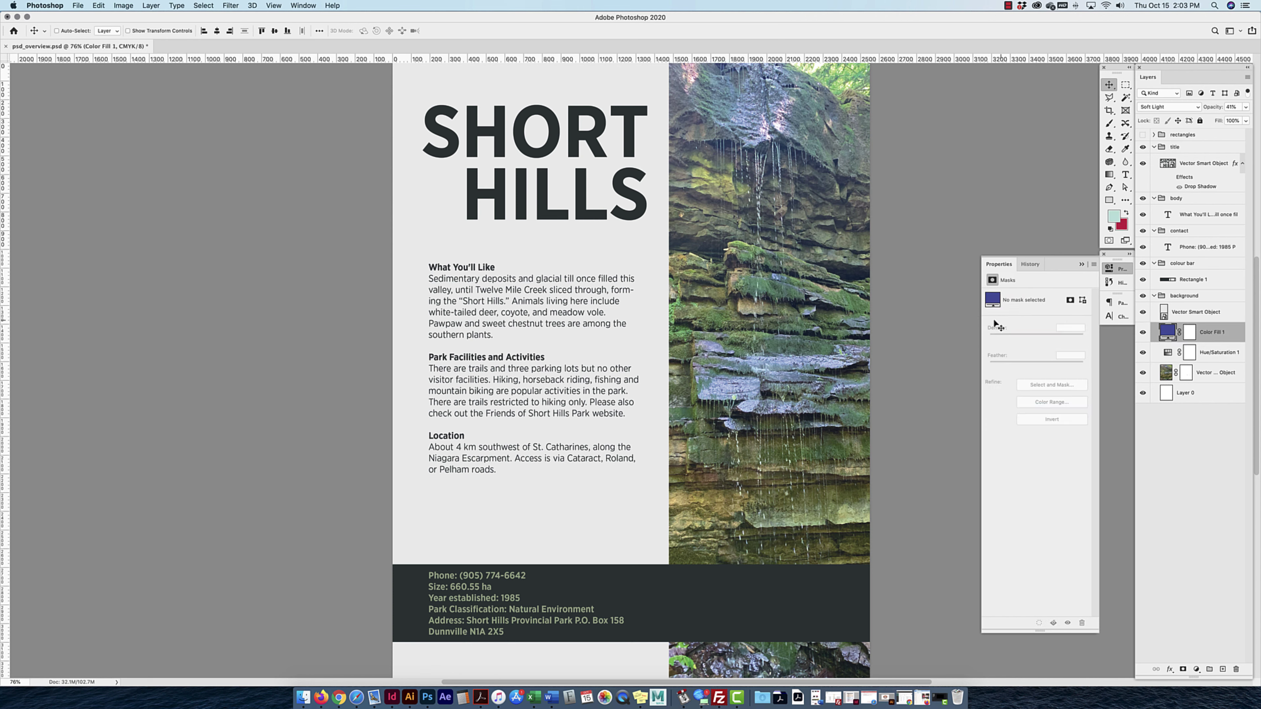
{"action": "left_click", "coordinate": [1195, 314]}
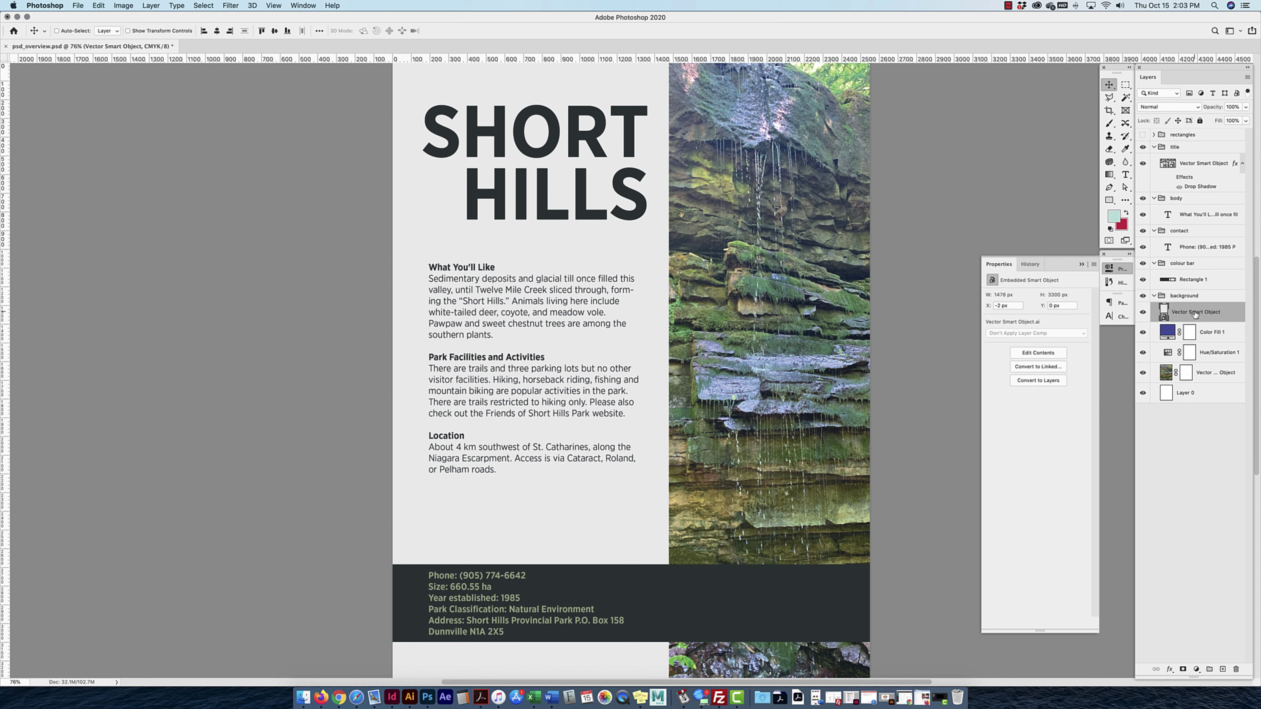
Inspect the properties of Rectangle 1, and view the contact text layer's paragraph and character settings.
{"action": "left_click", "coordinate": [1183, 282]}
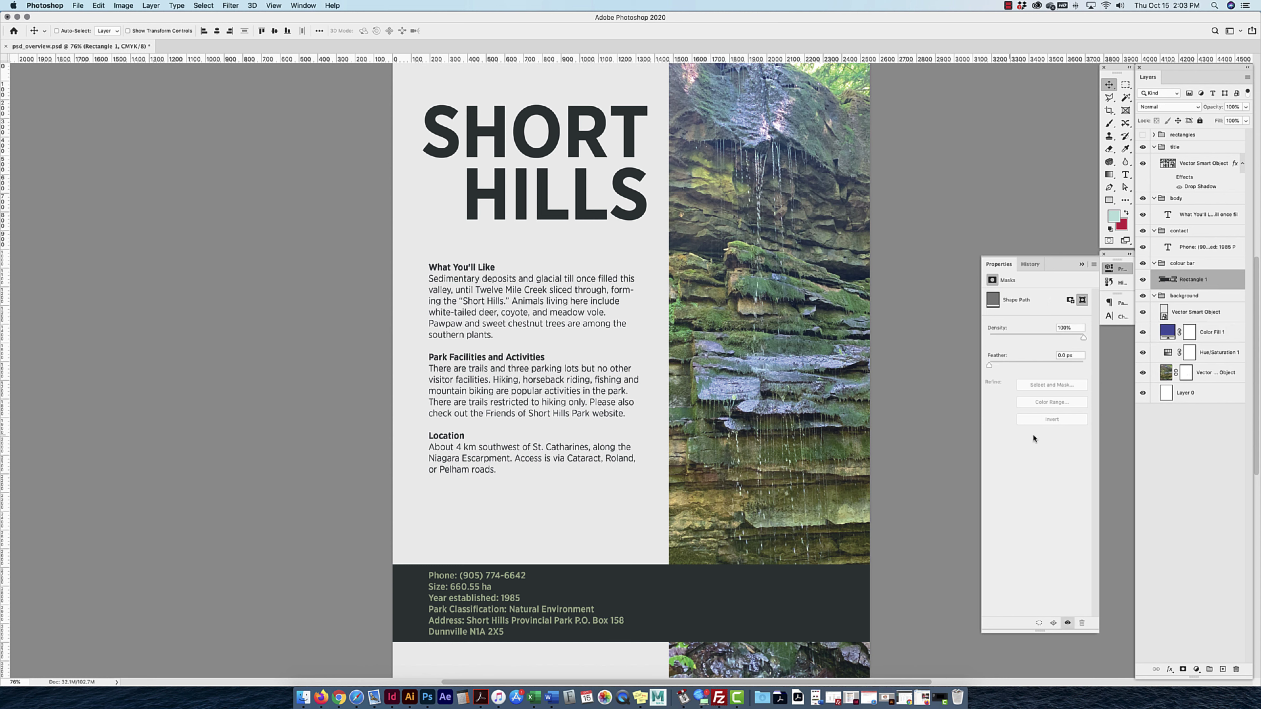
{"action": "left_click", "coordinate": [1196, 237]}
{"action": "left_click", "coordinate": [1189, 253]}
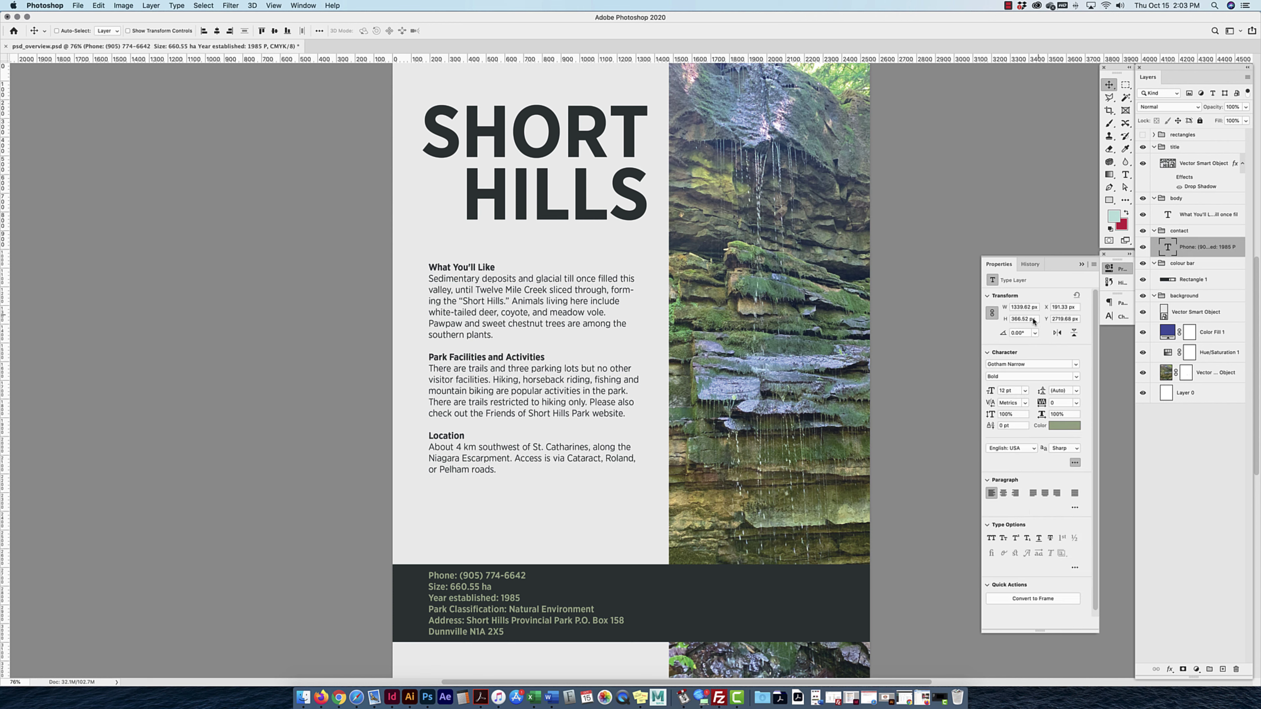
{"action": "left_click", "coordinate": [1115, 307]}
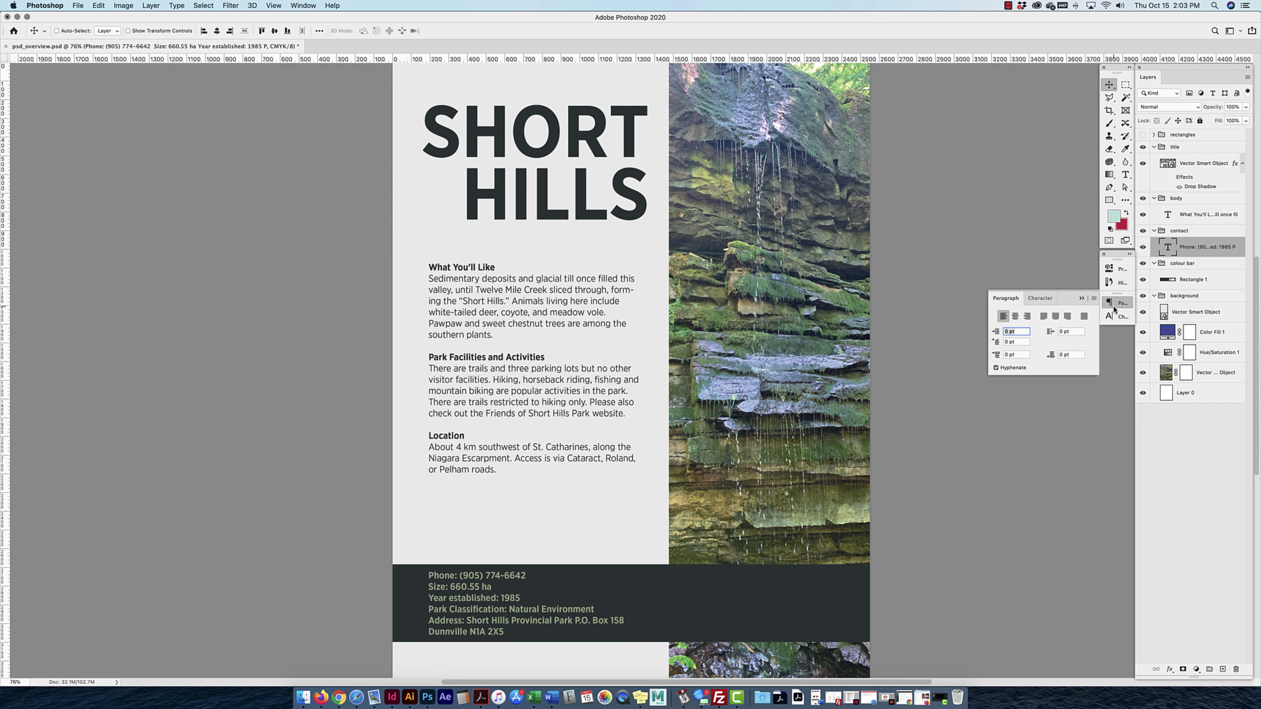
{"action": "left_click", "coordinate": [1115, 317]}
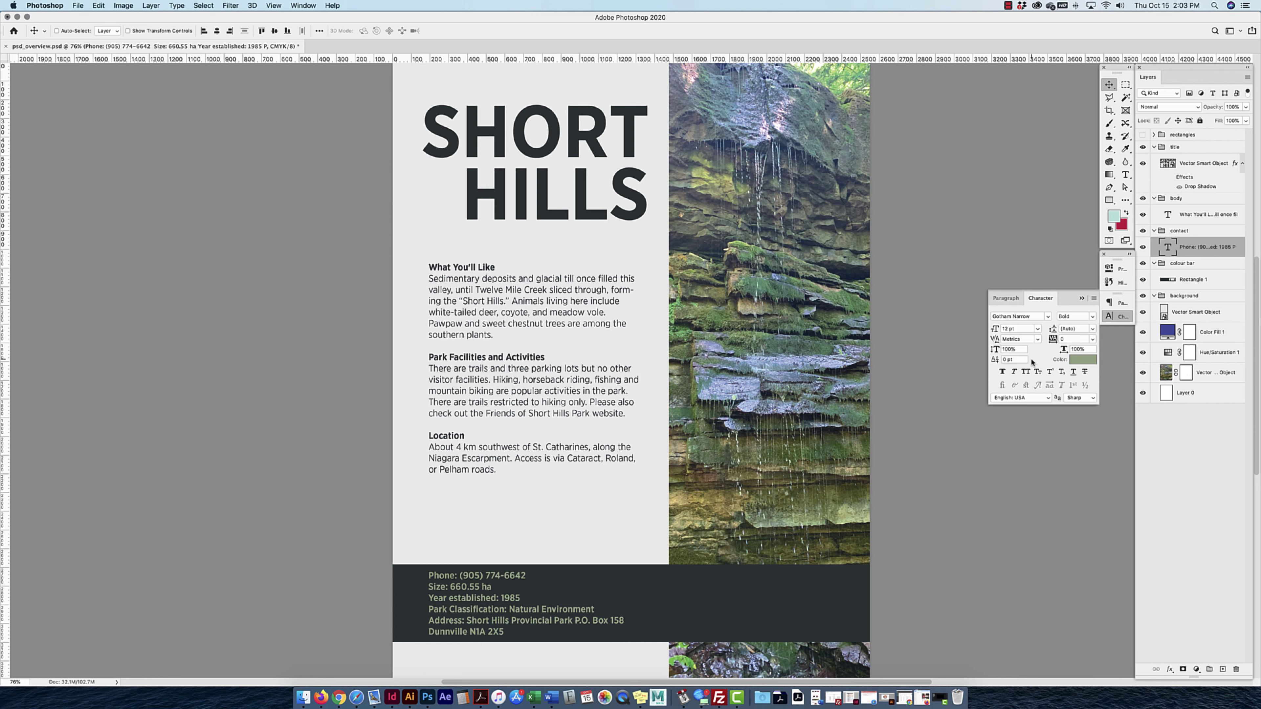
Toggle the rulers off and on, and place a vertical guide along the left edge of the body text.
{"action": "scroll", "coordinate": [268, 80], "scroll_direction": "right", "scroll_amount": 1}
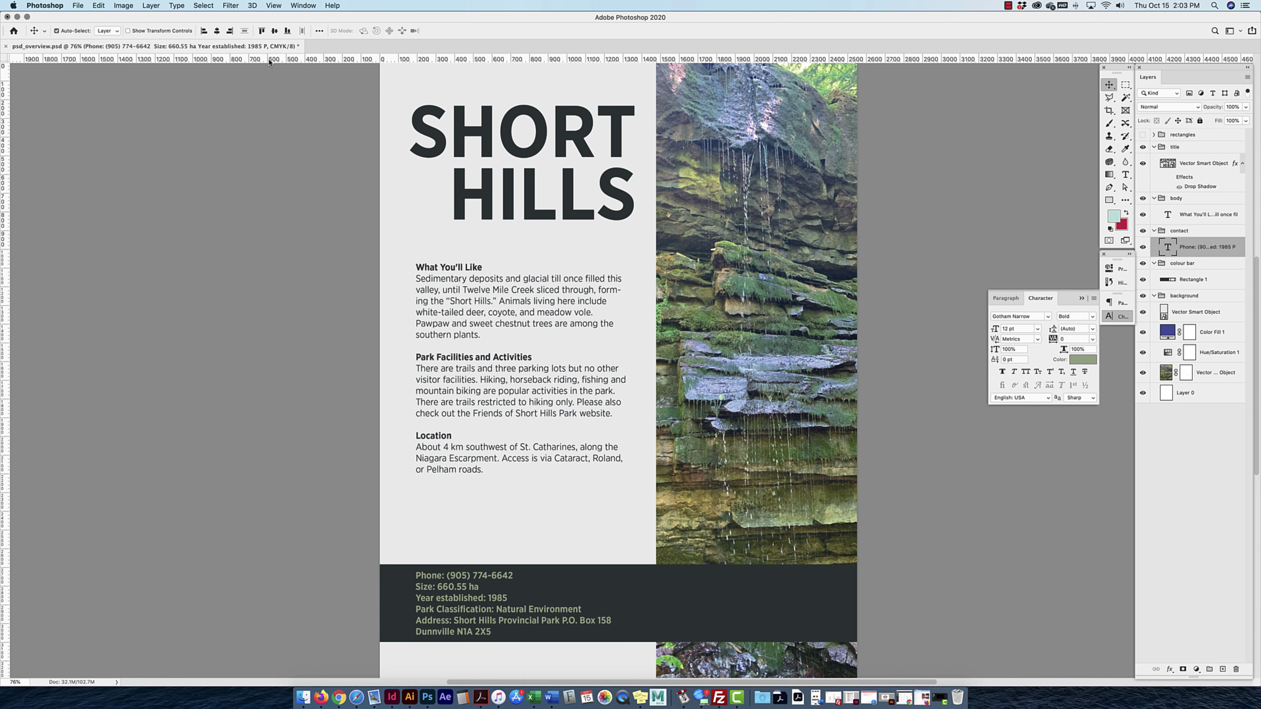
{"action": "key", "text": "super+r"}
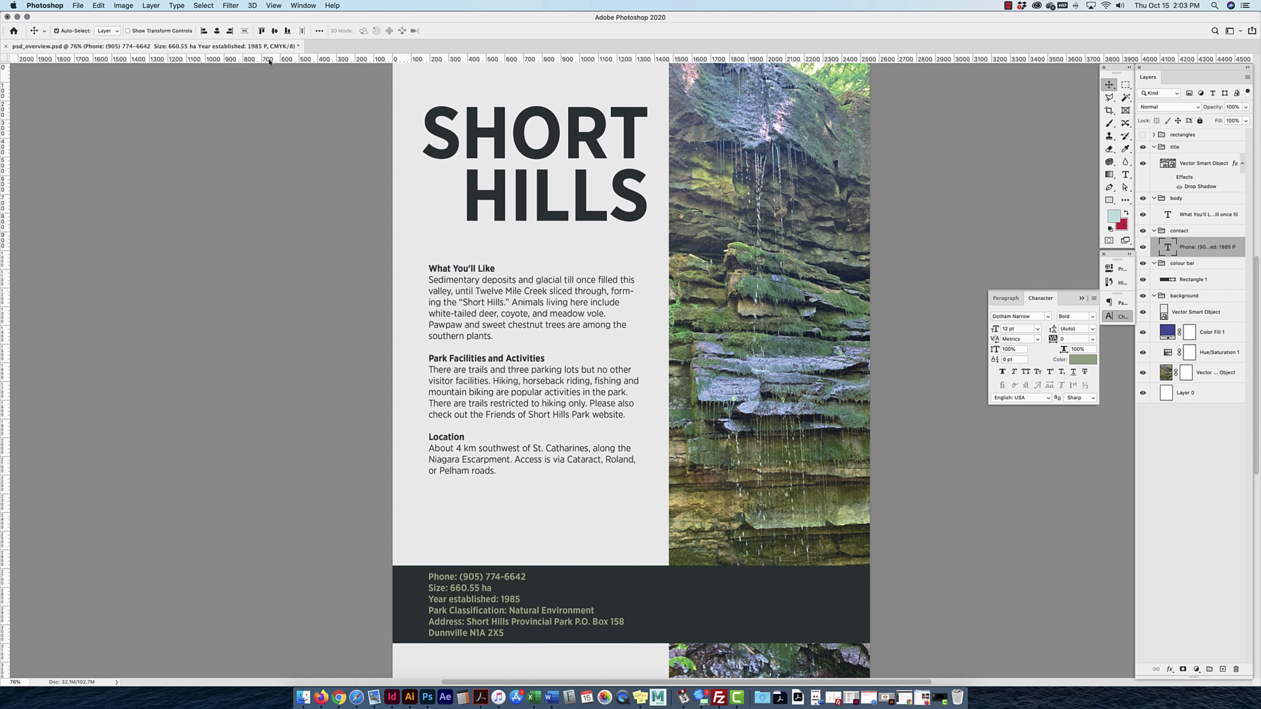
{"action": "key", "text": "super+r"}
{"action": "key", "text": "super+minus"}
{"action": "left_click_drag", "start_coordinate": [9, 154], "coordinate": [453, 188]}
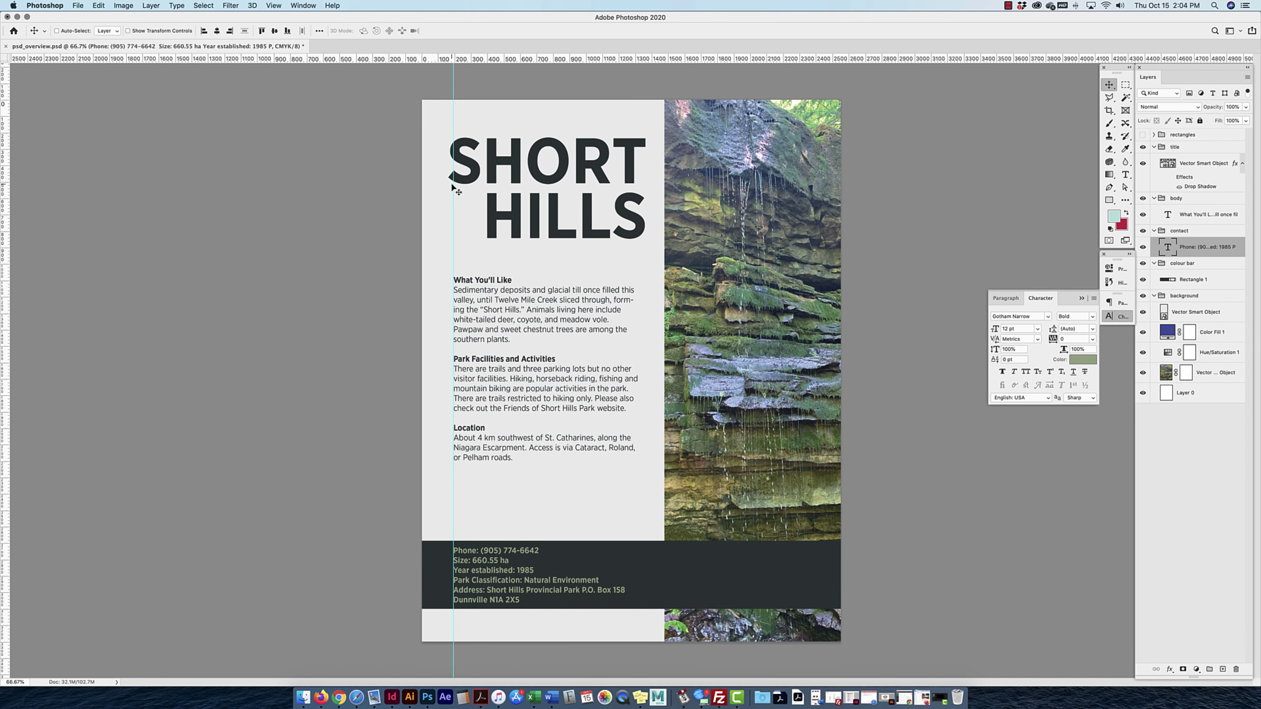
{"action": "left_click", "coordinate": [274, 5]}
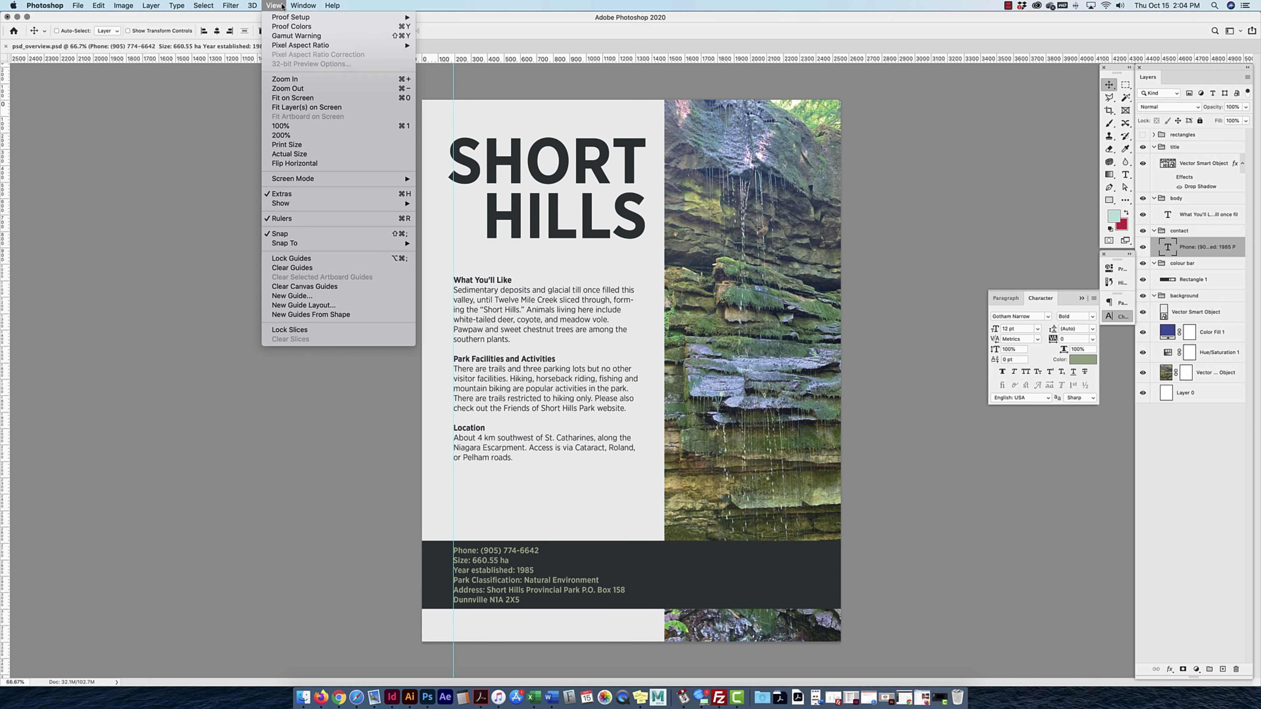
{"action": "left_click", "coordinate": [314, 259]}
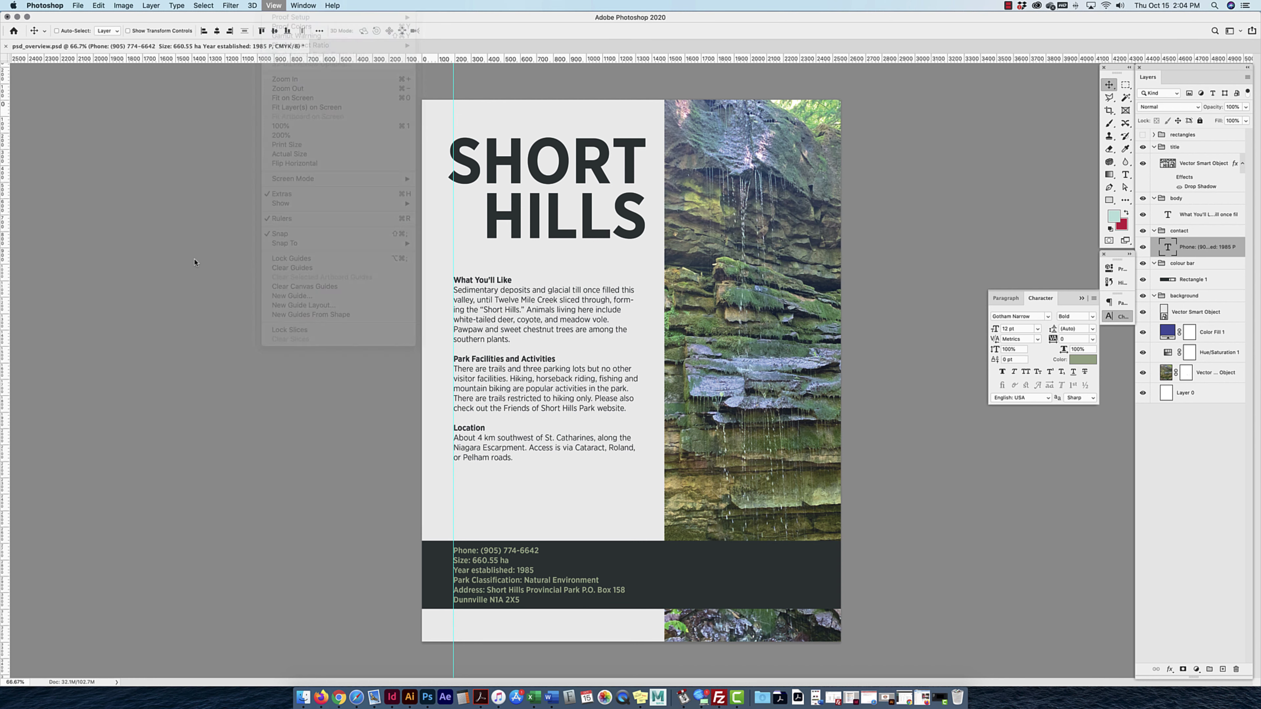
Set the ruler units to inches and place a horizontal guide along the top of the SHORT HILLS title.
{"action": "double_click", "coordinate": [501, 60]}
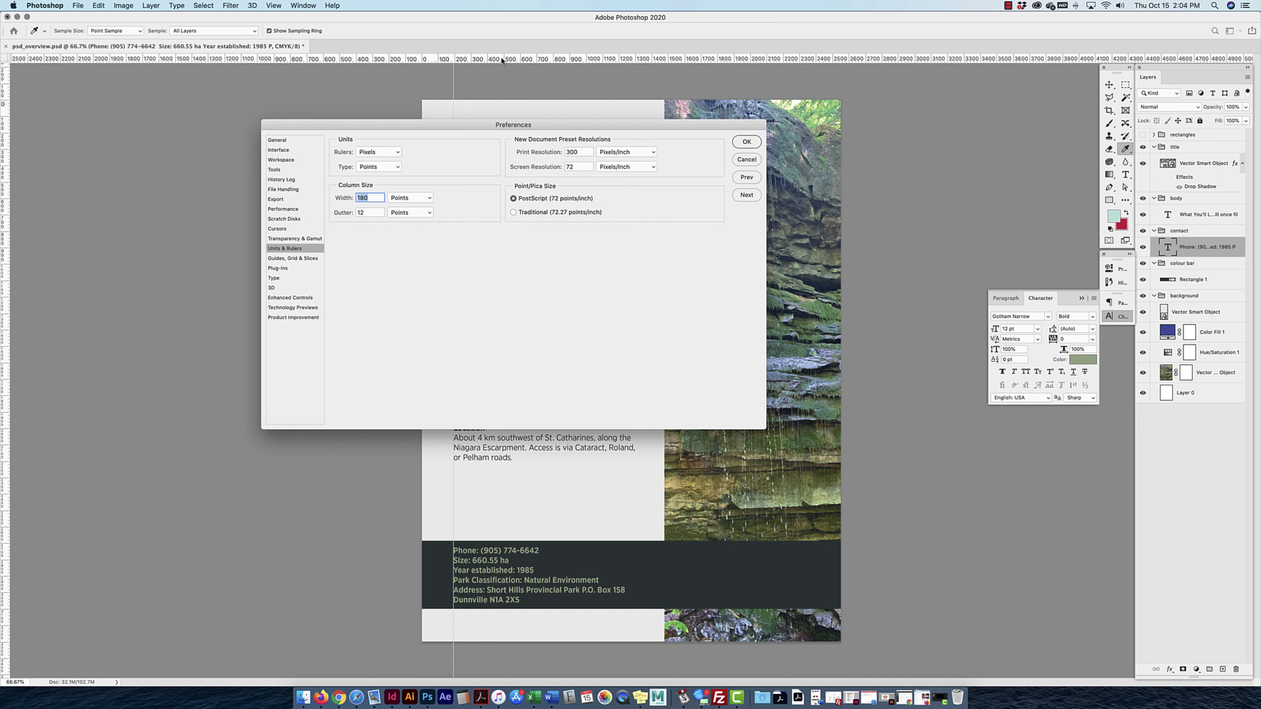
{"action": "left_click_drag", "start_coordinate": [447, 131], "coordinate": [353, 295]}
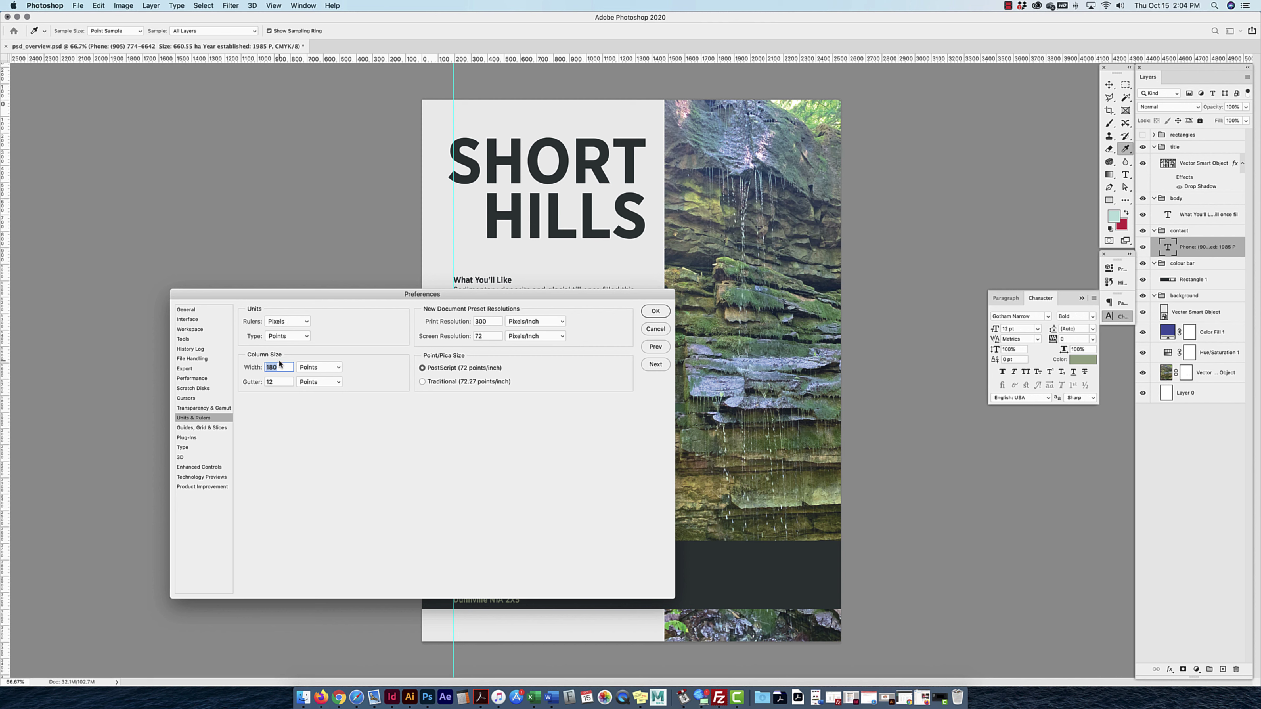
{"action": "left_click", "coordinate": [293, 322]}
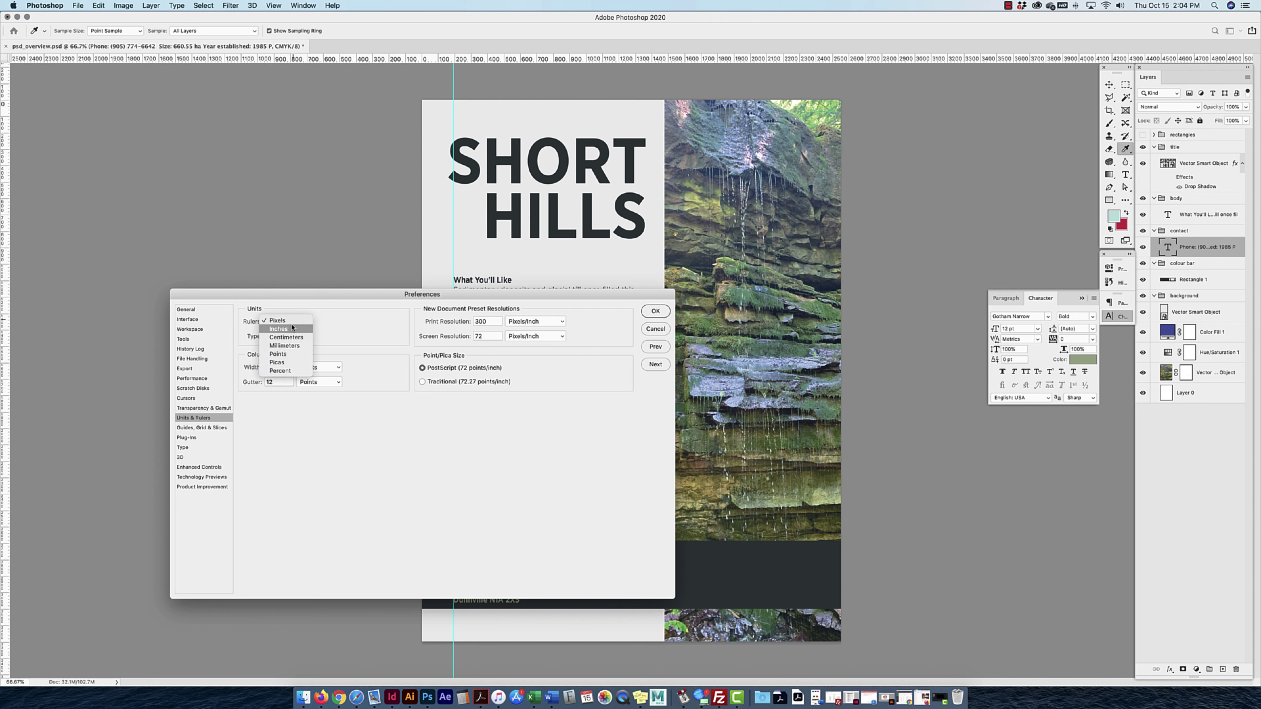
{"action": "left_click", "coordinate": [350, 330]}
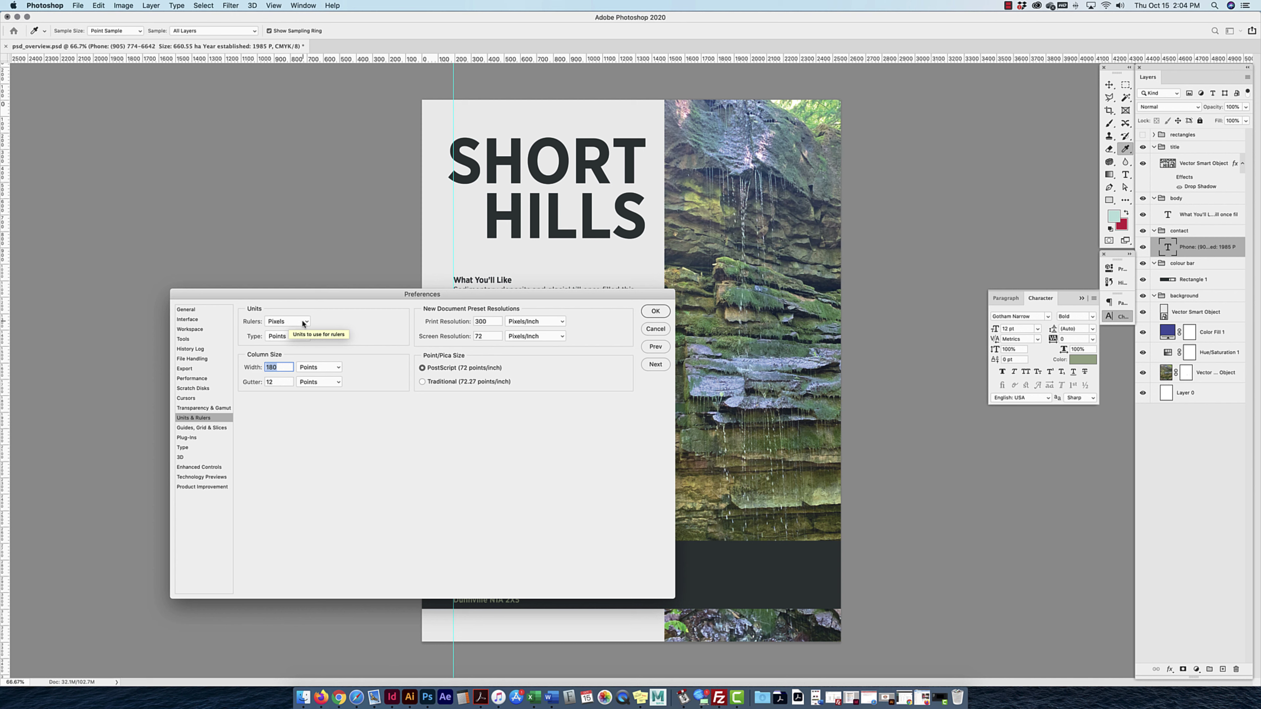
{"action": "left_click", "coordinate": [288, 322]}
{"action": "left_click", "coordinate": [284, 331]}
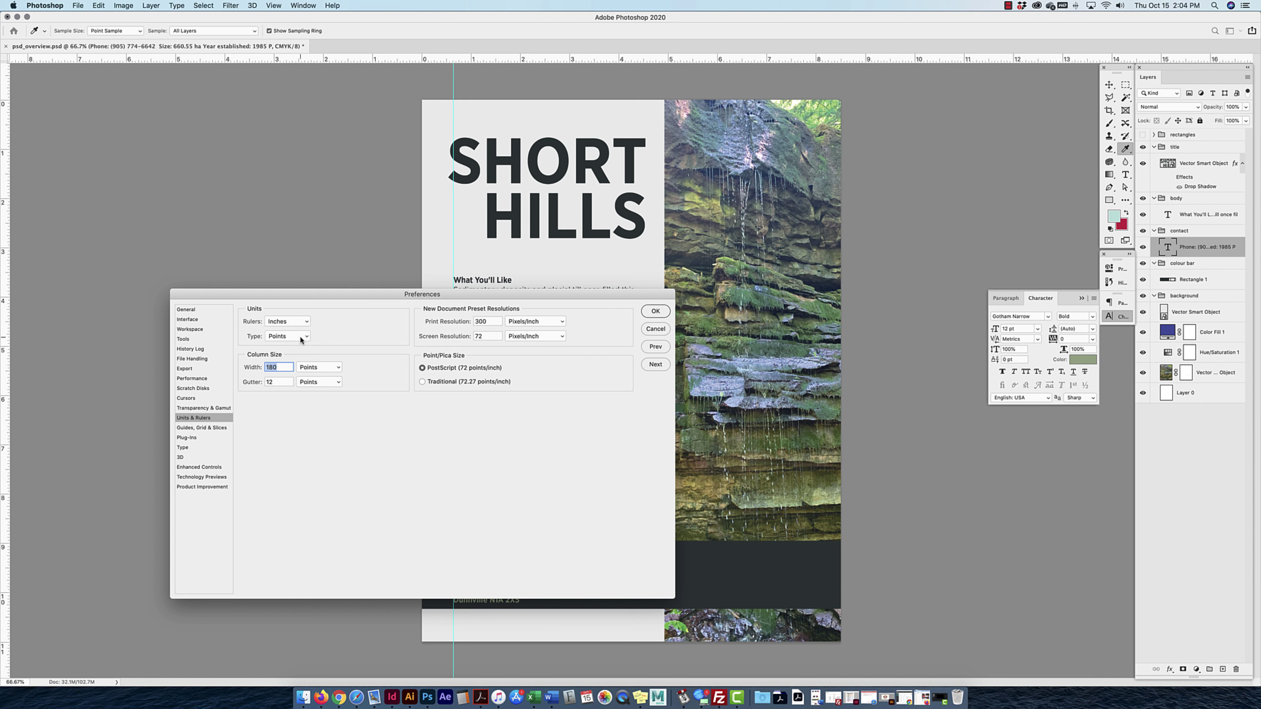
{"action": "left_click", "coordinate": [656, 311]}
{"action": "key", "text": "v"}
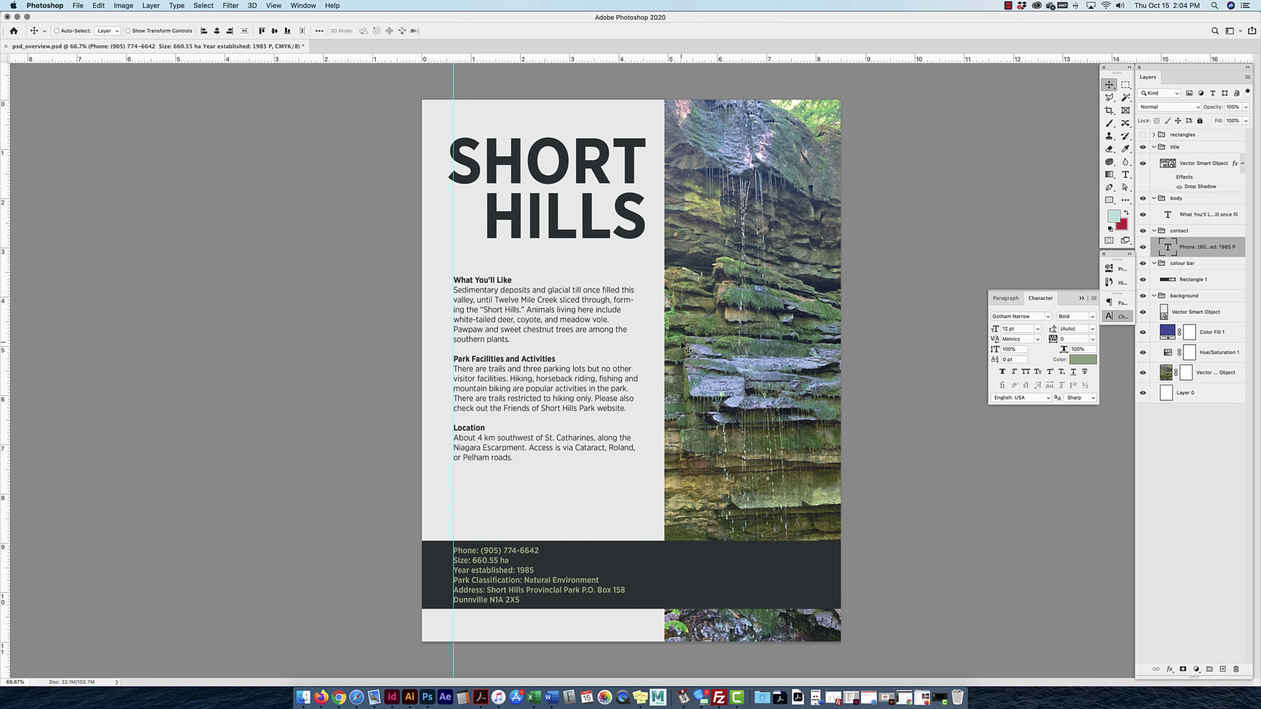
{"action": "left_click_drag", "start_coordinate": [526, 59], "coordinate": [571, 139]}
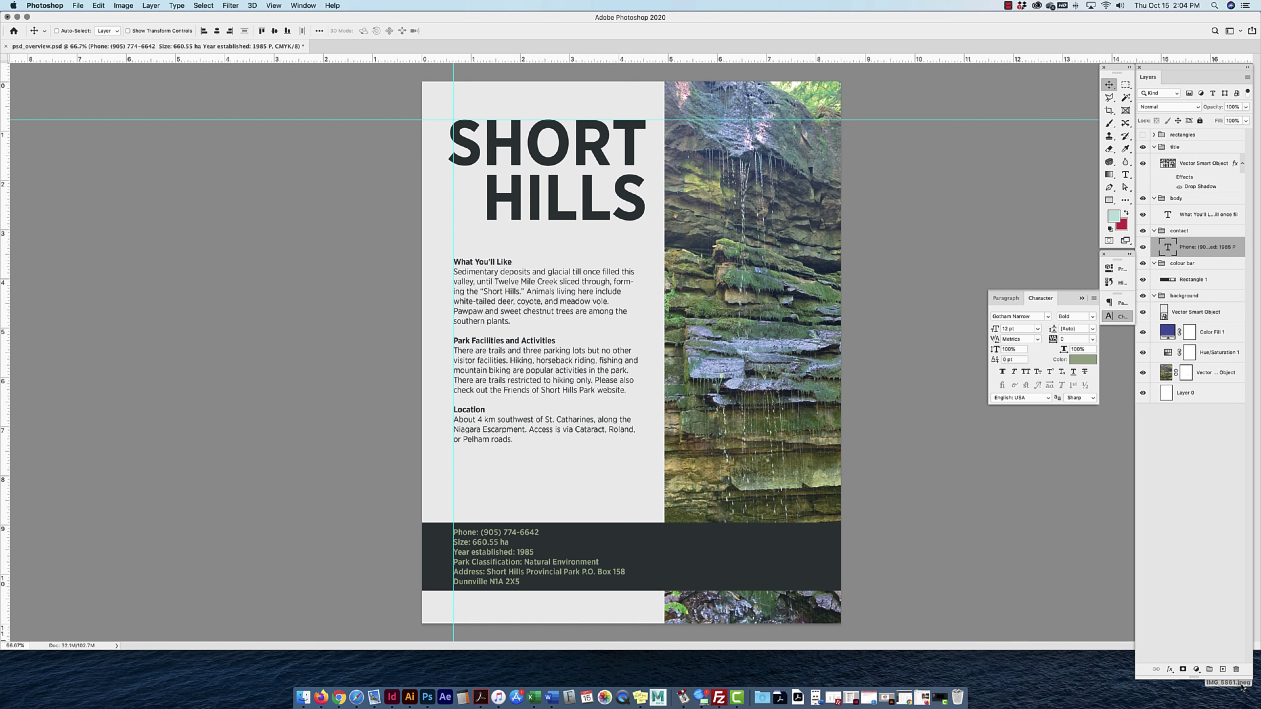
Place IMG_5861.jpeg from the desktop into the poster, move its layer to the top of the stack and hide it.
{"action": "left_click_drag", "start_coordinate": [1241, 687], "coordinate": [1059, 701]}
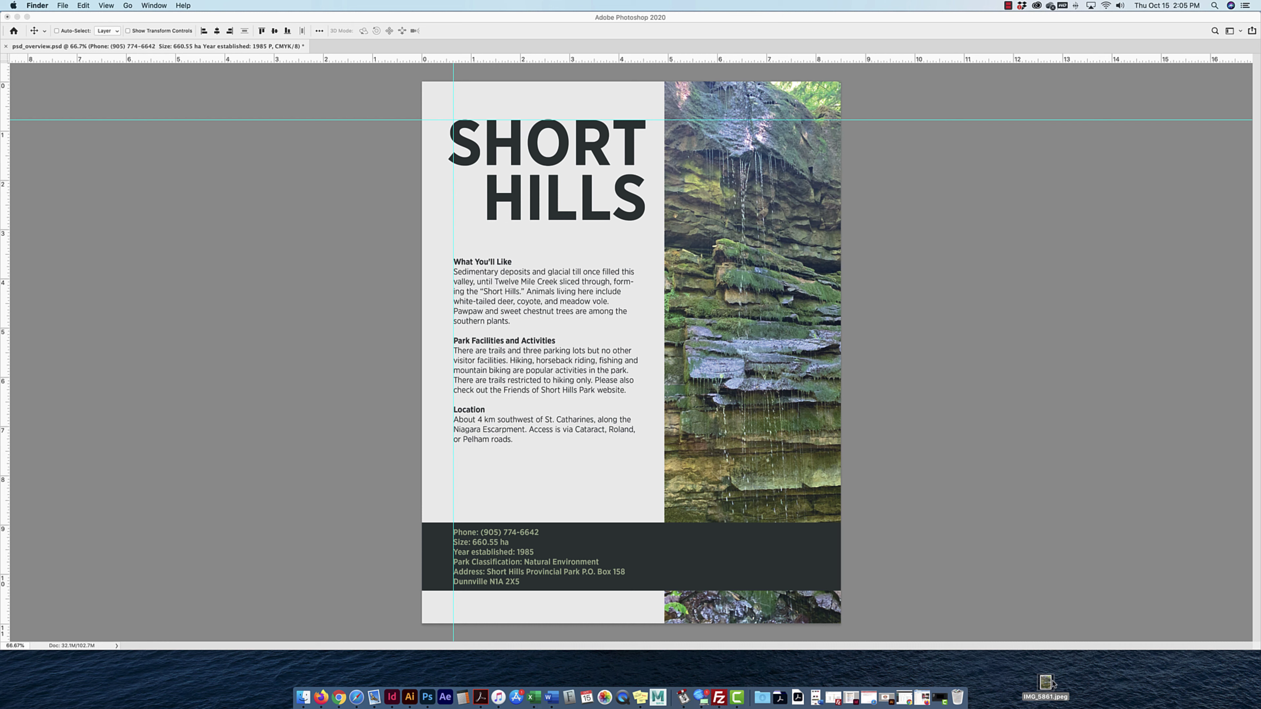
{"action": "left_click", "coordinate": [946, 499]}
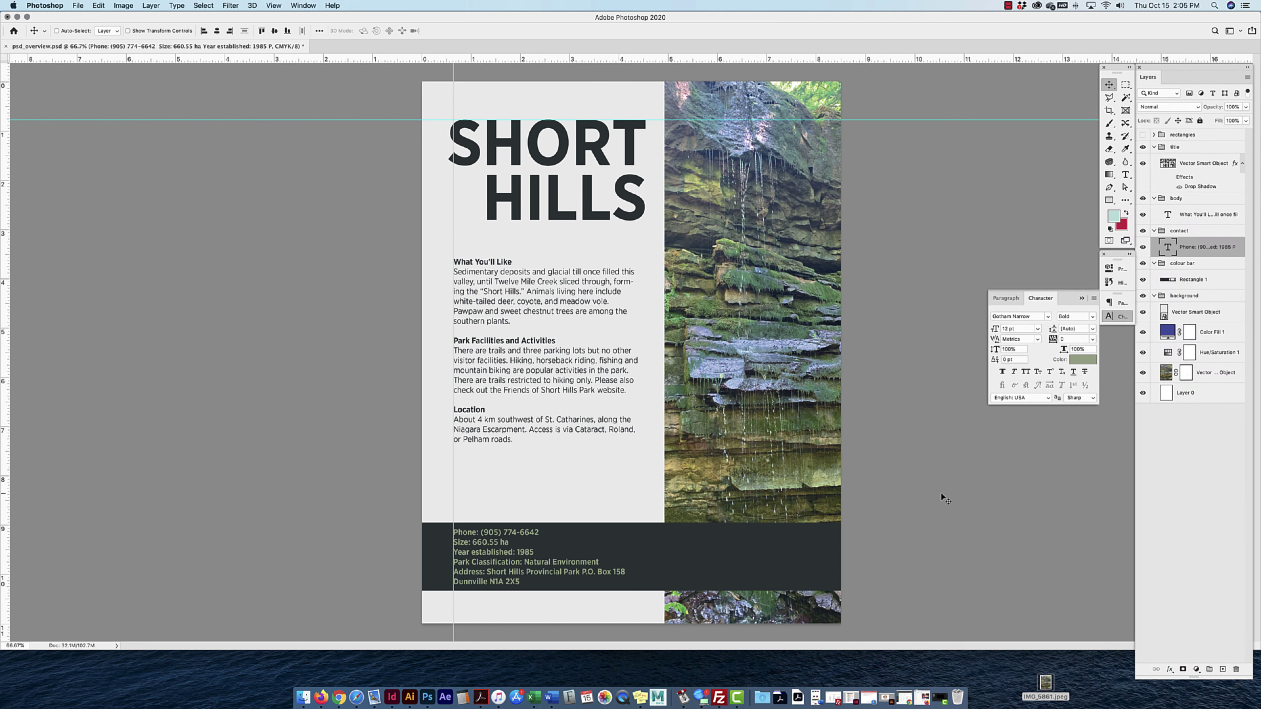
{"action": "left_click_drag", "start_coordinate": [1050, 685], "coordinate": [908, 423]}
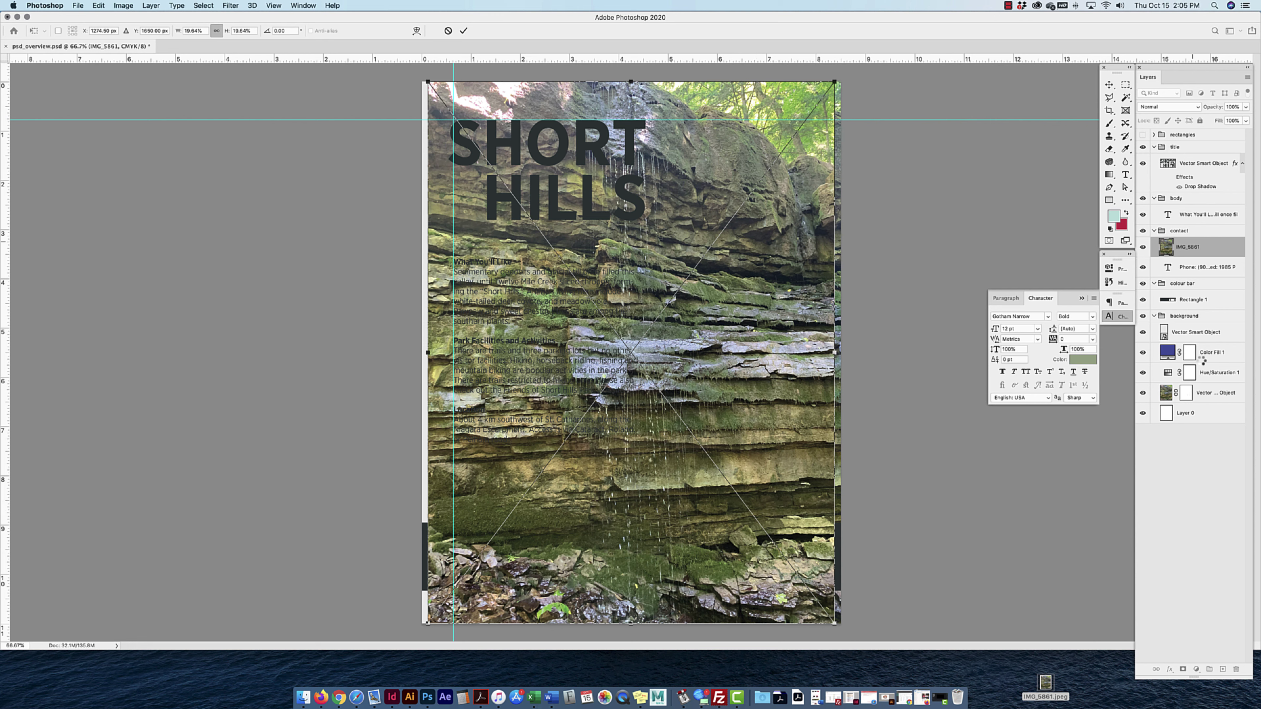
{"action": "key", "text": "Return"}
{"action": "left_click_drag", "start_coordinate": [1195, 257], "coordinate": [1197, 130]}
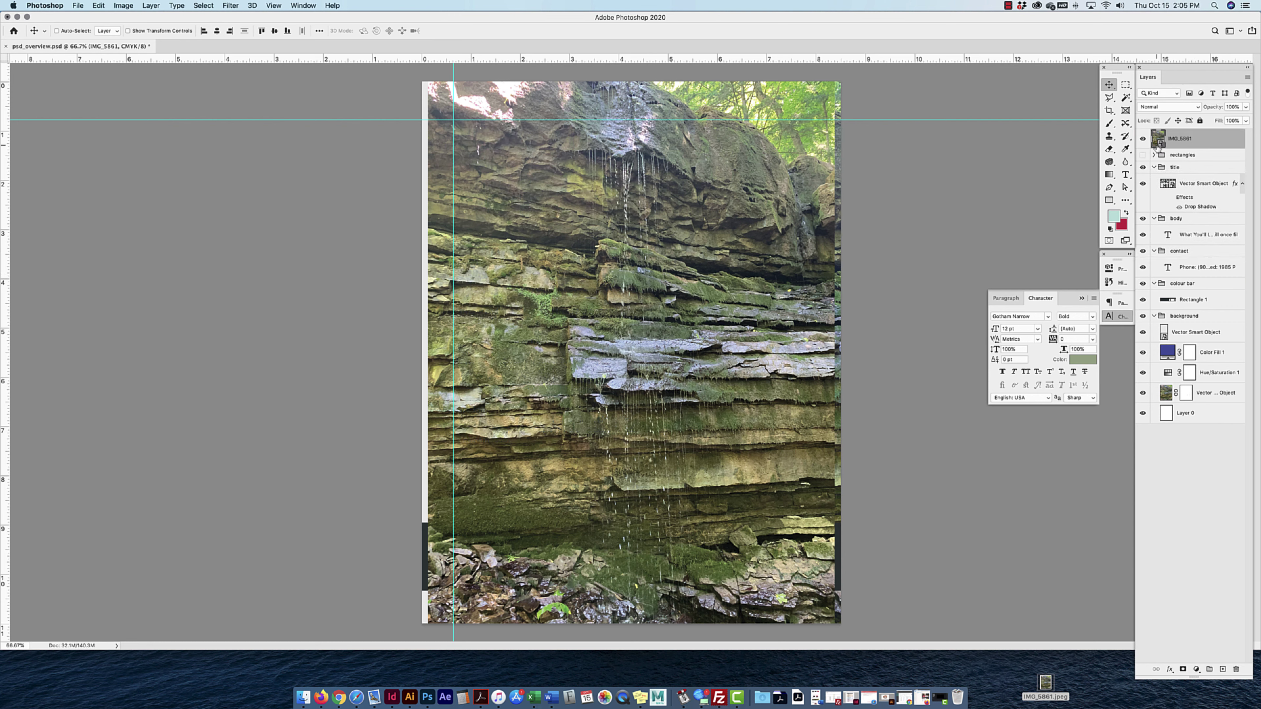
{"action": "left_click", "coordinate": [1143, 138]}
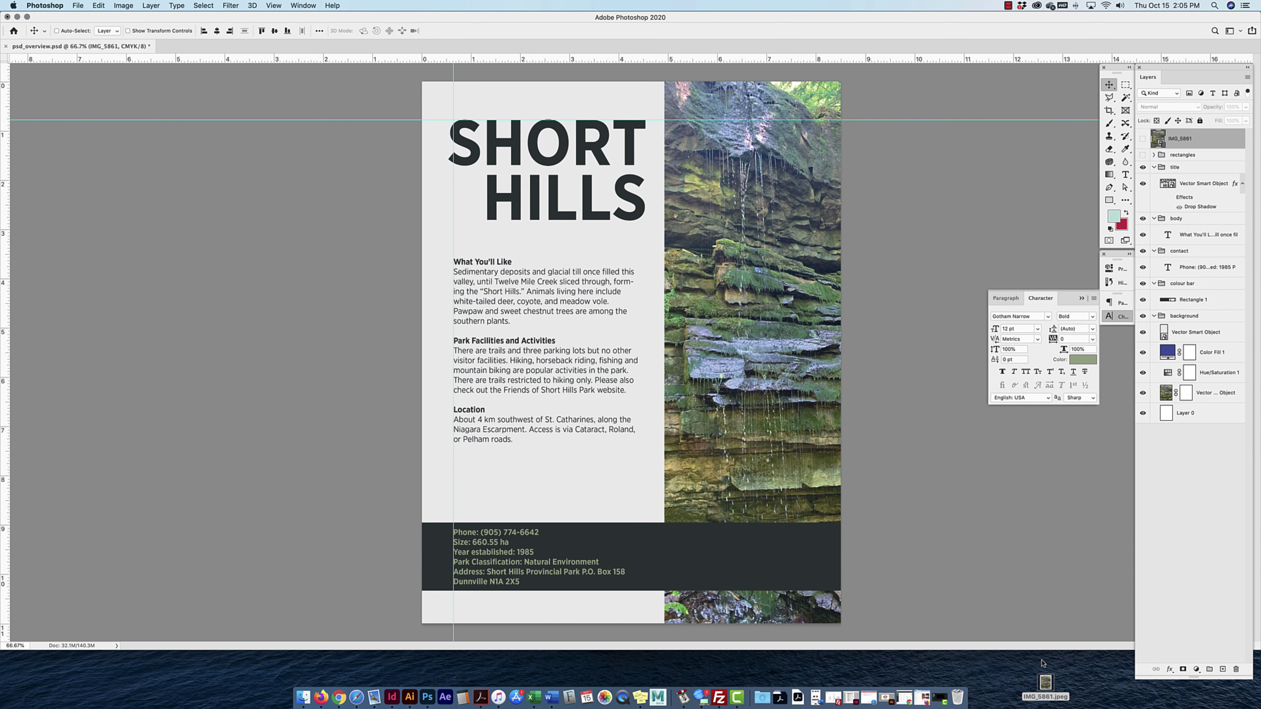
Open IMG_5861.jpeg as its own document and transfer its image directly into psd_overview.psd as a new layer.
{"action": "left_click", "coordinate": [78, 6]}
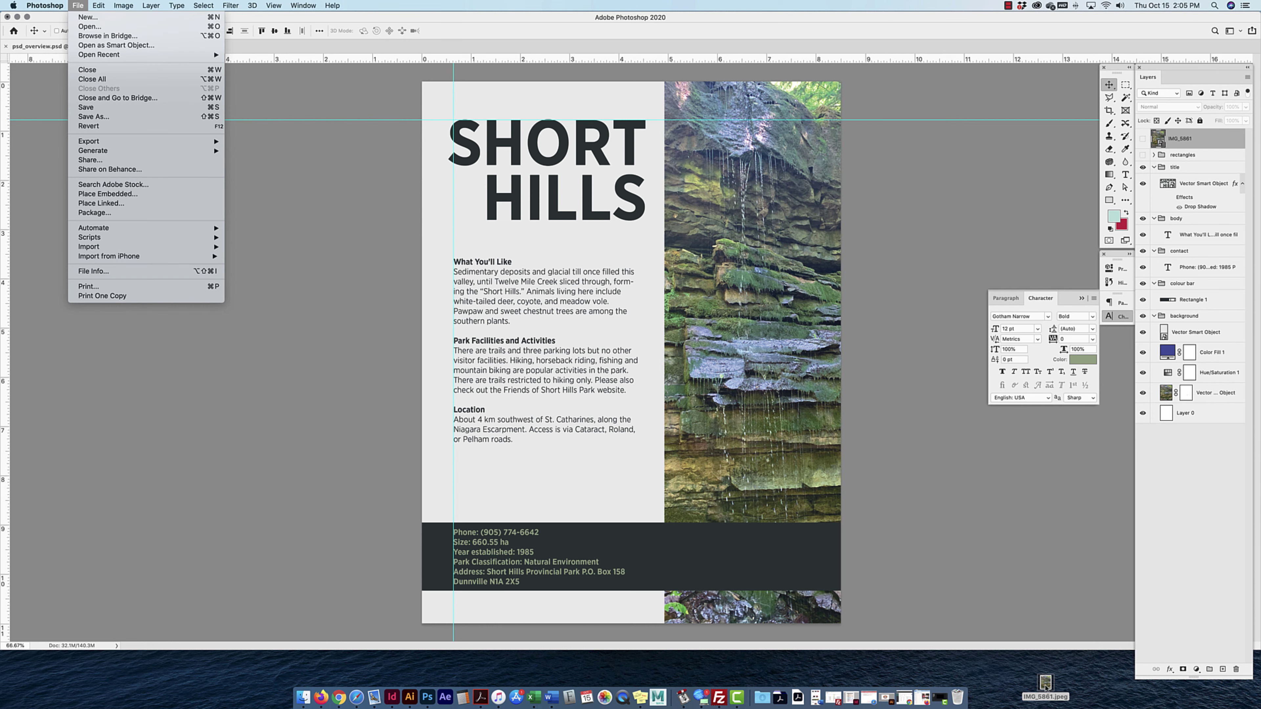
{"action": "left_click_drag", "start_coordinate": [1046, 683], "coordinate": [430, 701]}
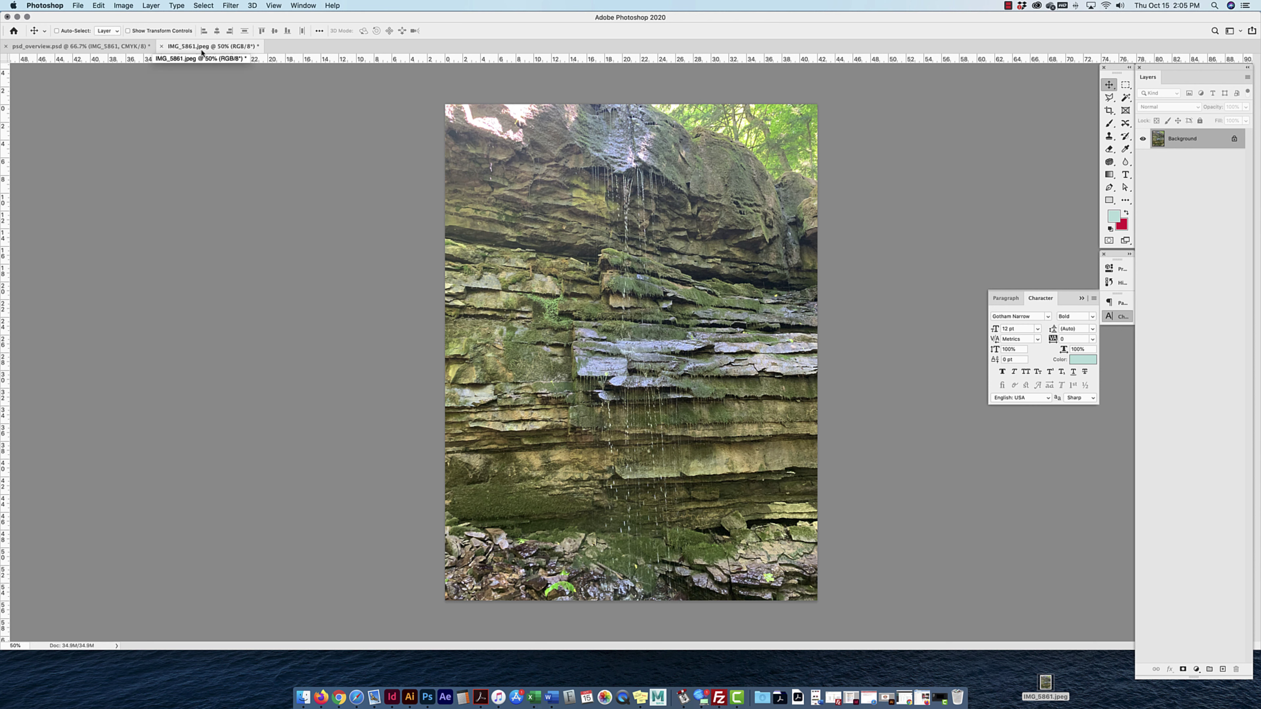
{"action": "left_click", "coordinate": [79, 6]}
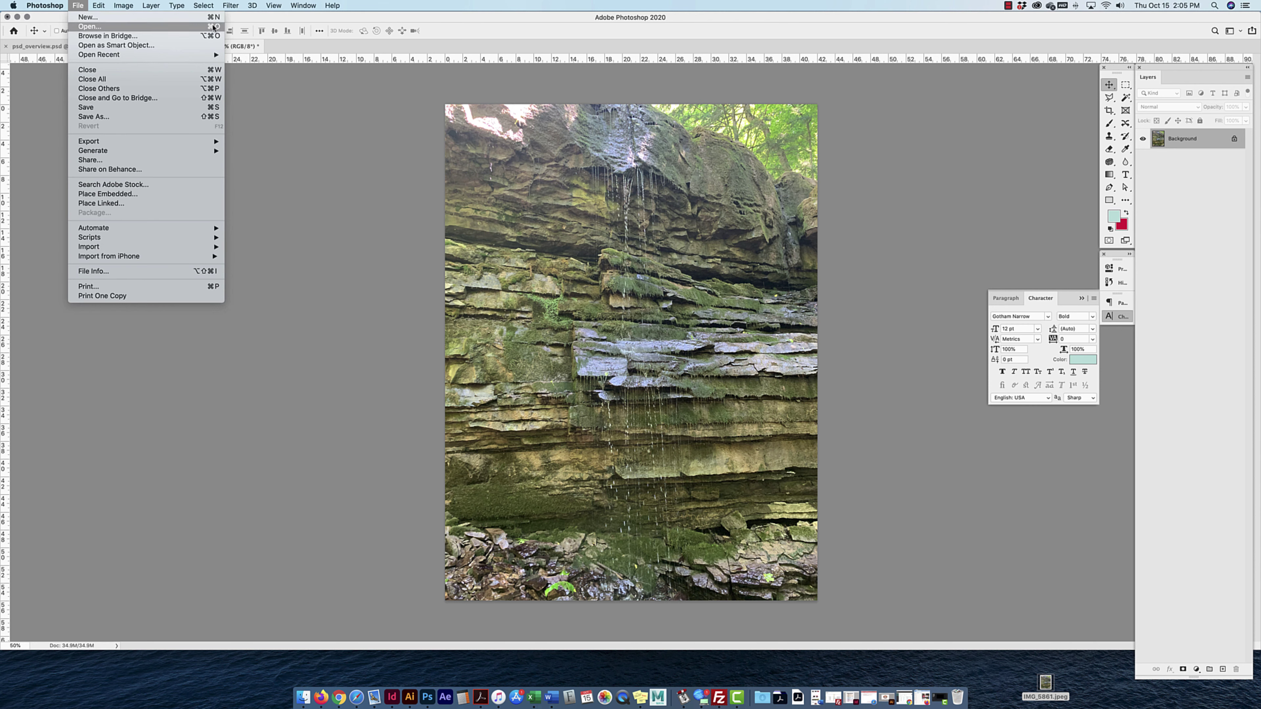
{"action": "left_click", "coordinate": [594, 178]}
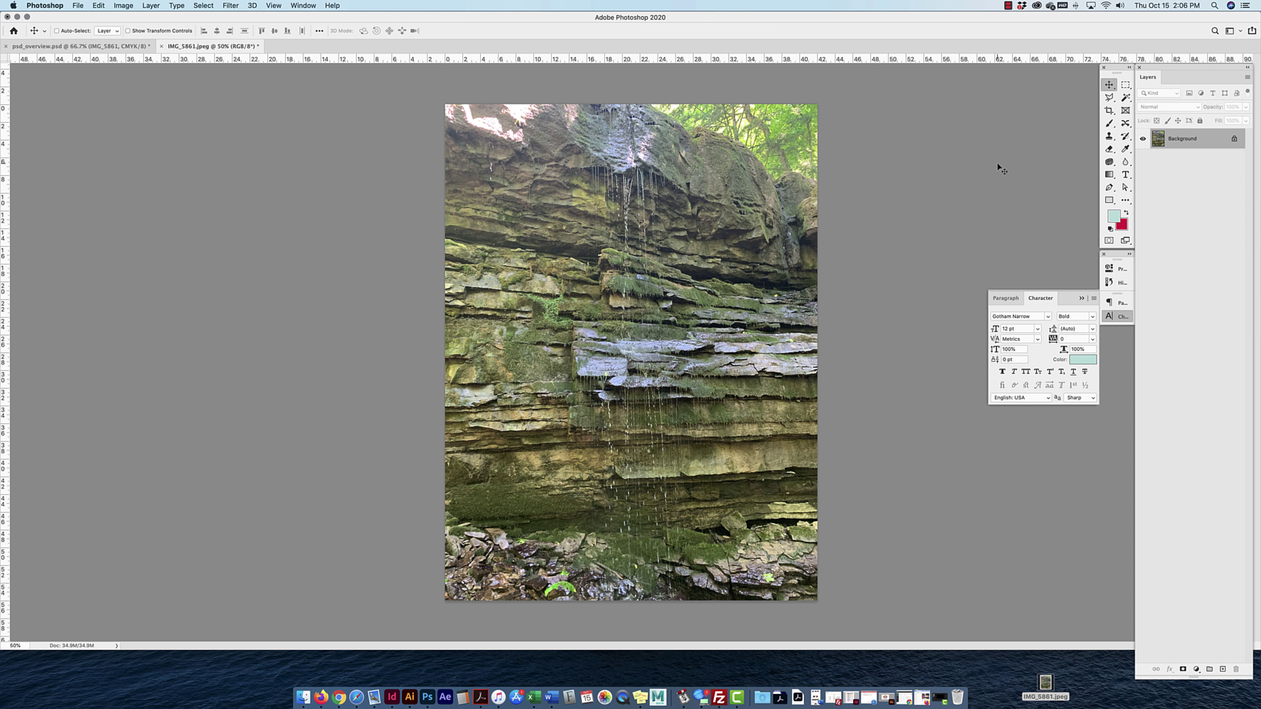
{"action": "left_click_drag", "start_coordinate": [650, 278], "coordinate": [110, 51]}
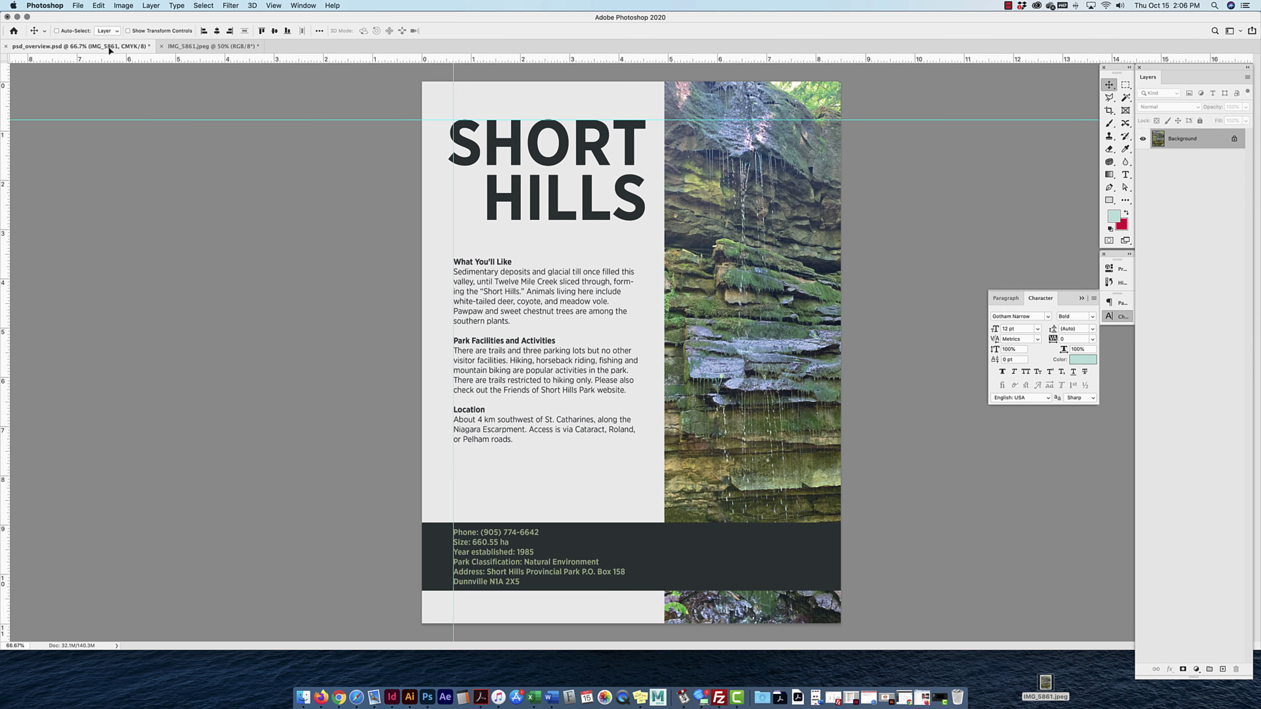
{"action": "left_click_drag", "start_coordinate": [542, 223], "coordinate": [632, 305]}
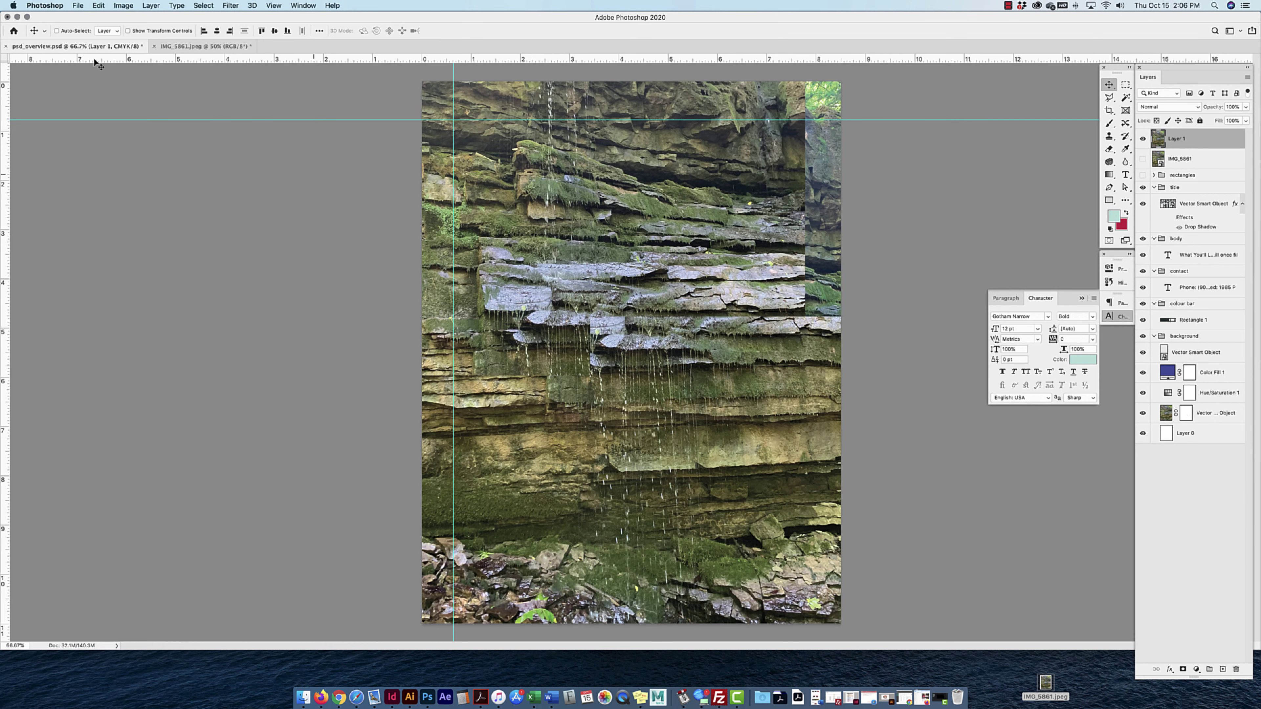
Unlock and copy the Background layer of IMG_5861.jpeg, then paste it into psd_overview.psd with Layer 1 hidden.
{"action": "left_click", "coordinate": [190, 46]}
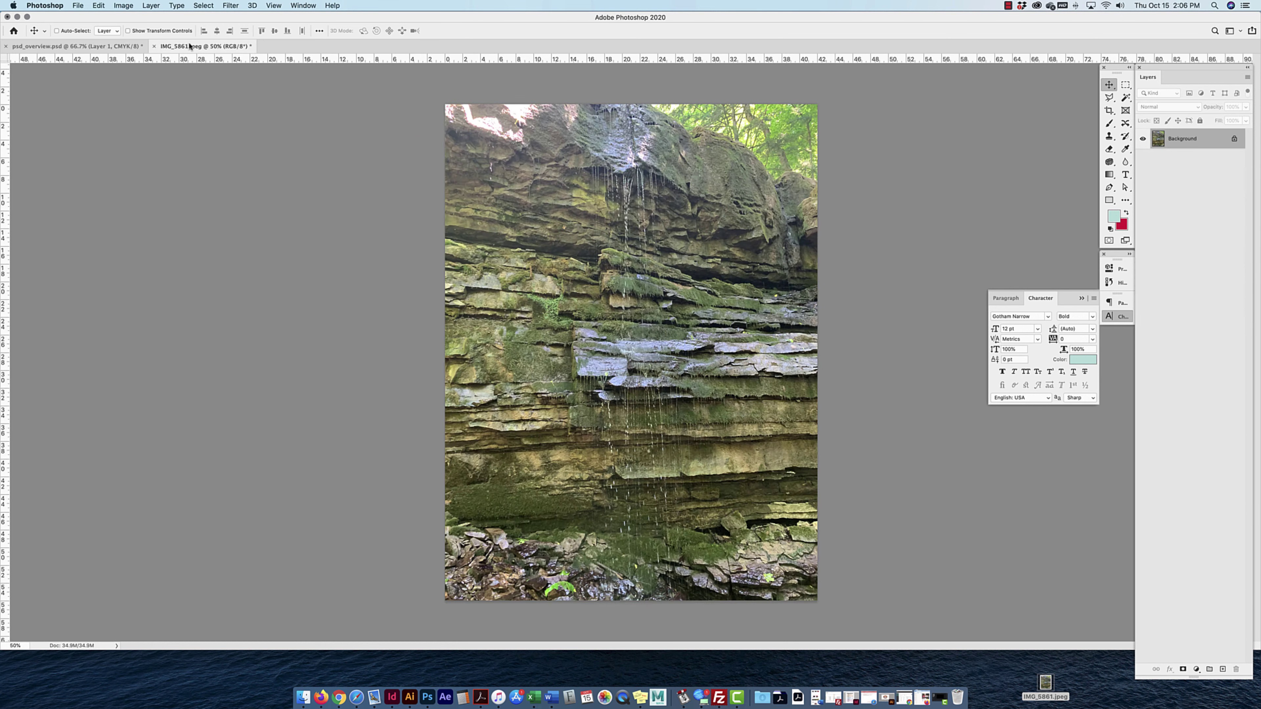
{"action": "left_click", "coordinate": [1234, 139]}
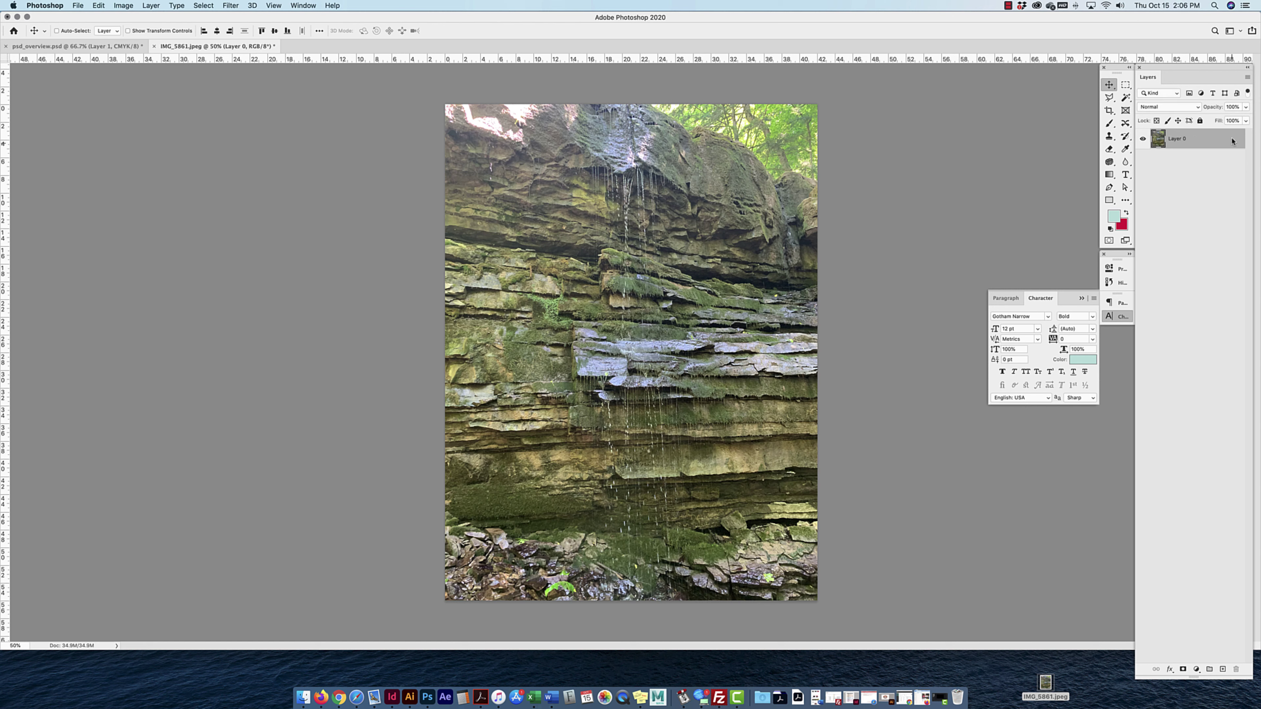
{"action": "key", "text": "super+c"}
{"action": "left_click", "coordinate": [103, 48]}
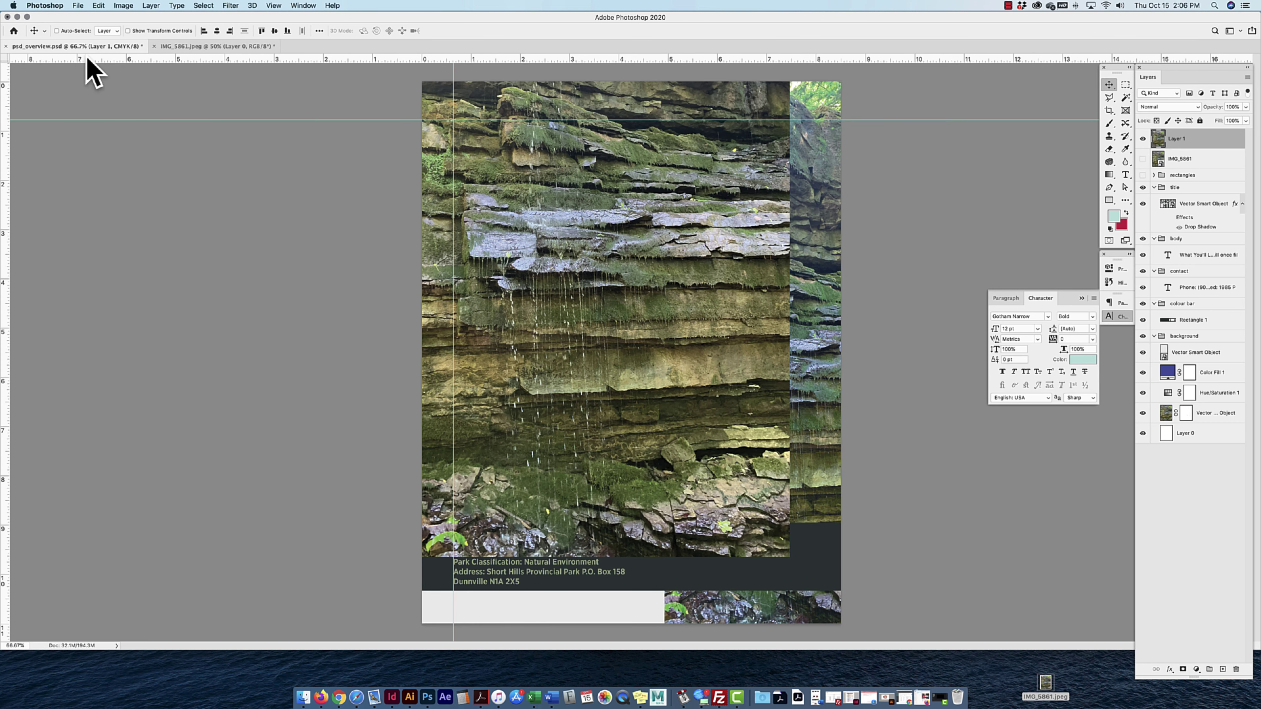
{"action": "left_click", "coordinate": [1143, 138]}
{"action": "key", "text": "super"}
{"action": "key", "text": "super+v"}
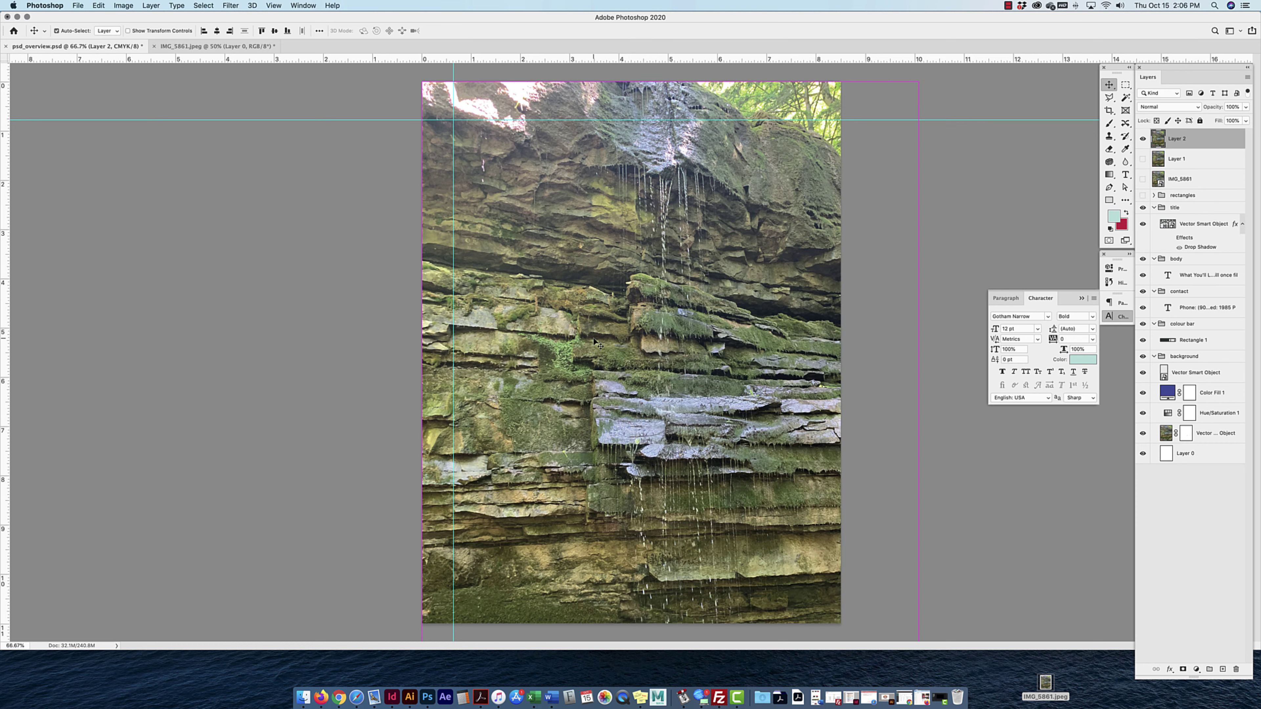
Compare the pasted Layer 2 with the placed IMG_5861 layer by toggling their visibility, leaving only Layer 2 shown.
{"action": "key", "text": "super+minus"}
{"action": "key", "text": "super+minus"}
{"action": "key", "text": "super+minus"}
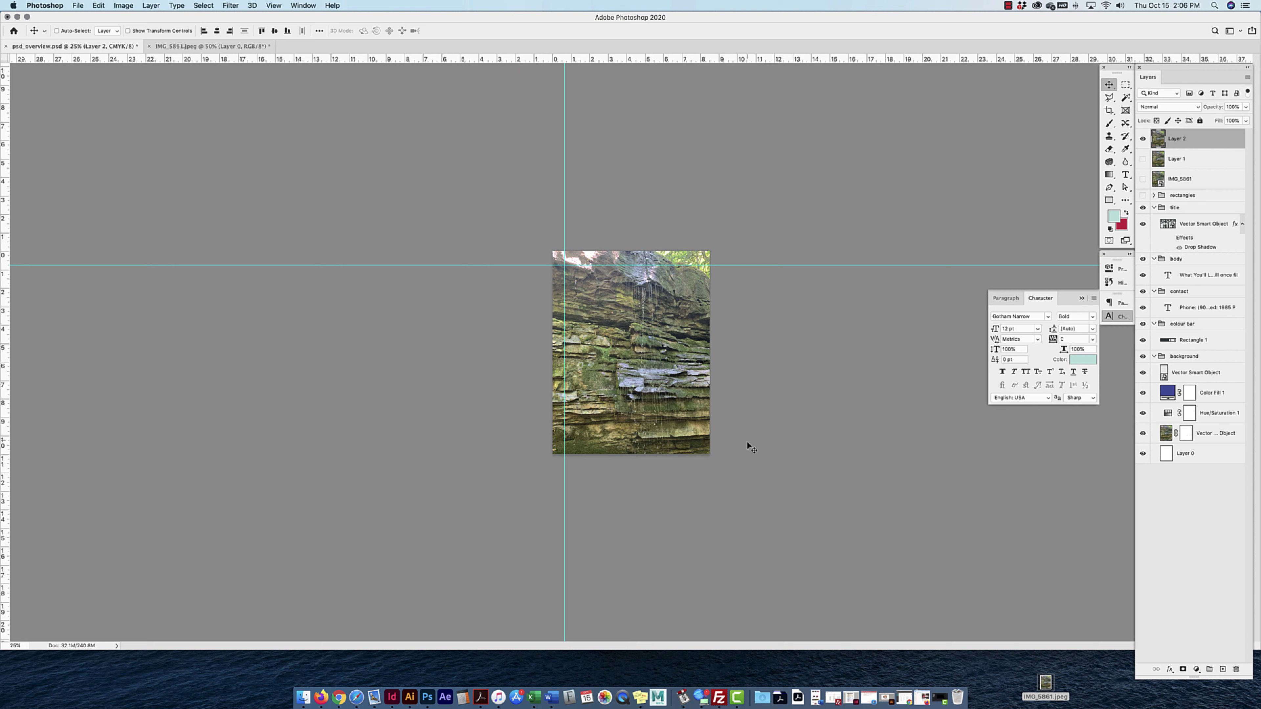
{"action": "left_click", "coordinate": [1142, 139]}
{"action": "left_click", "coordinate": [1143, 179]}
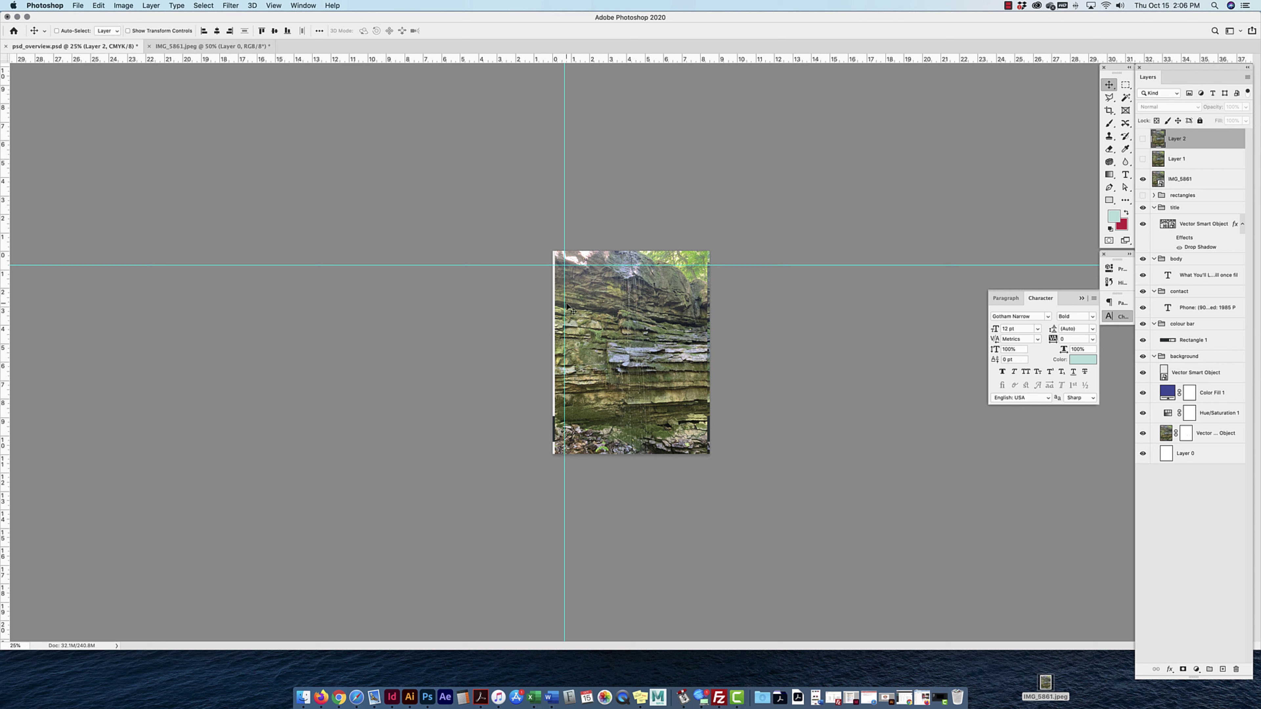
{"action": "left_click", "coordinate": [1143, 179]}
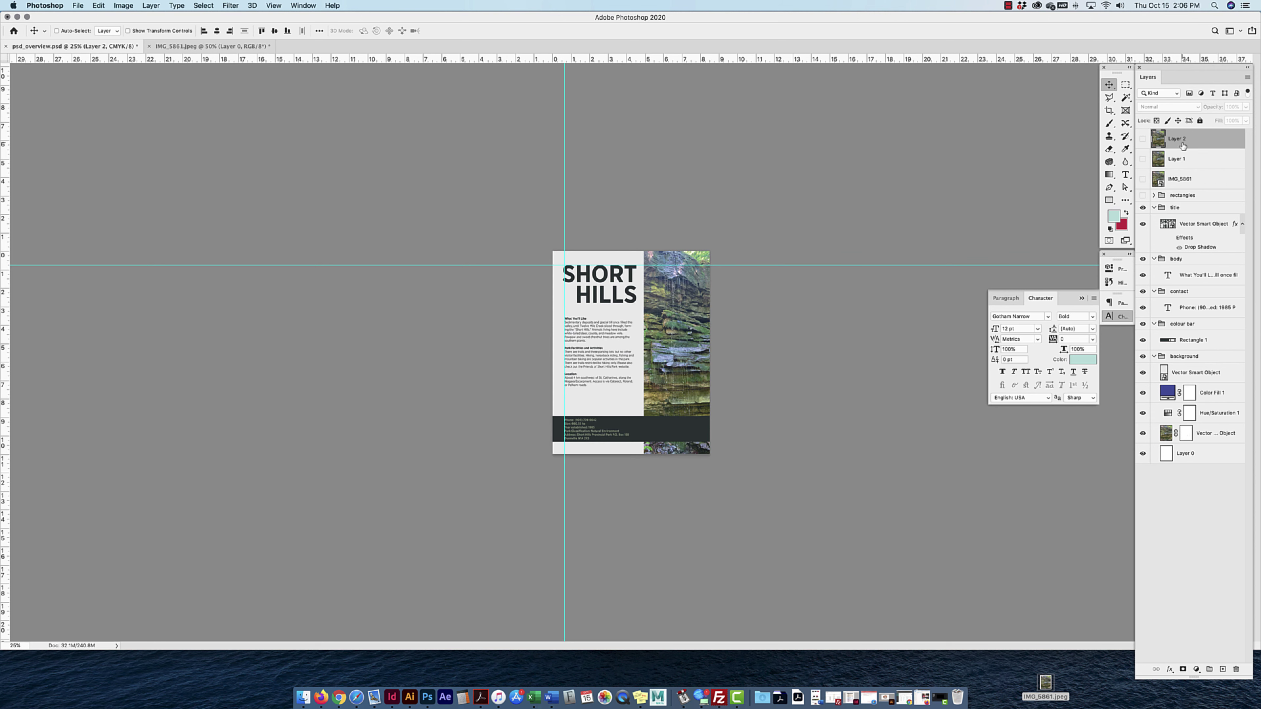
{"action": "left_click", "coordinate": [1142, 139]}
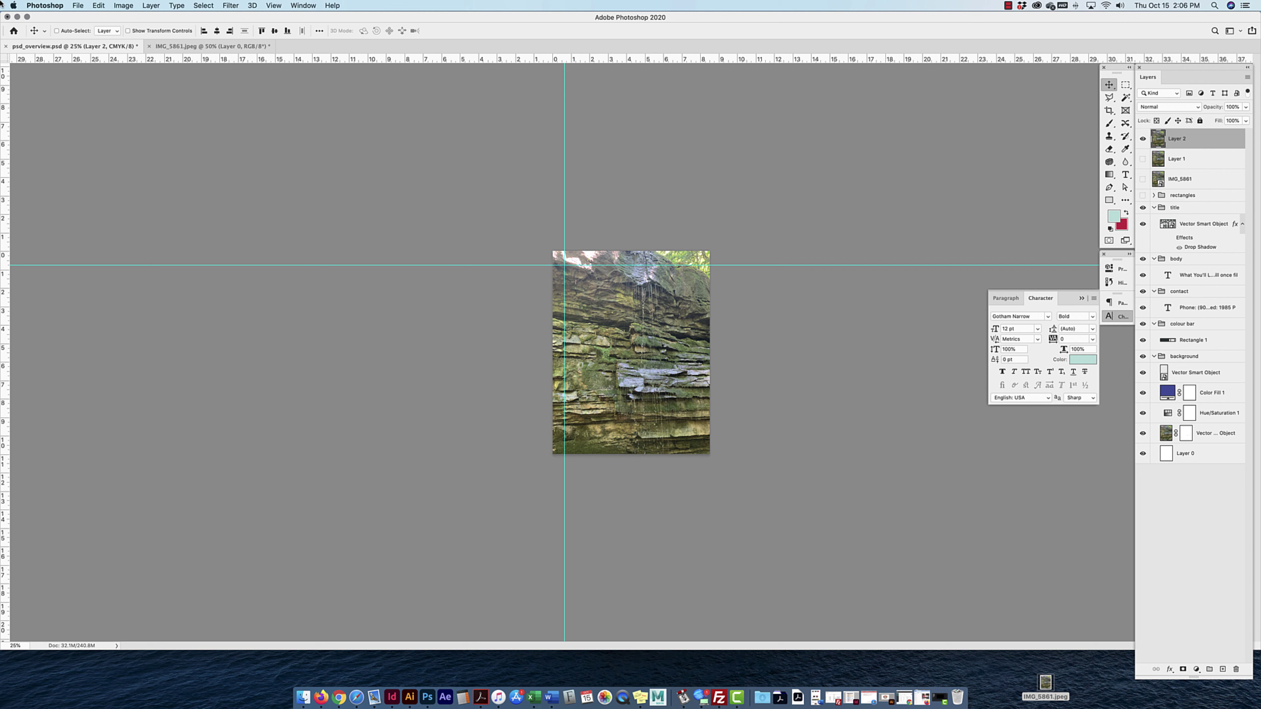
Free-transform Layer 2 to centre it over the poster and scale it down, and move IMG_5861.jpeg from the desktop to the trash.
{"action": "left_click", "coordinate": [107, 7]}
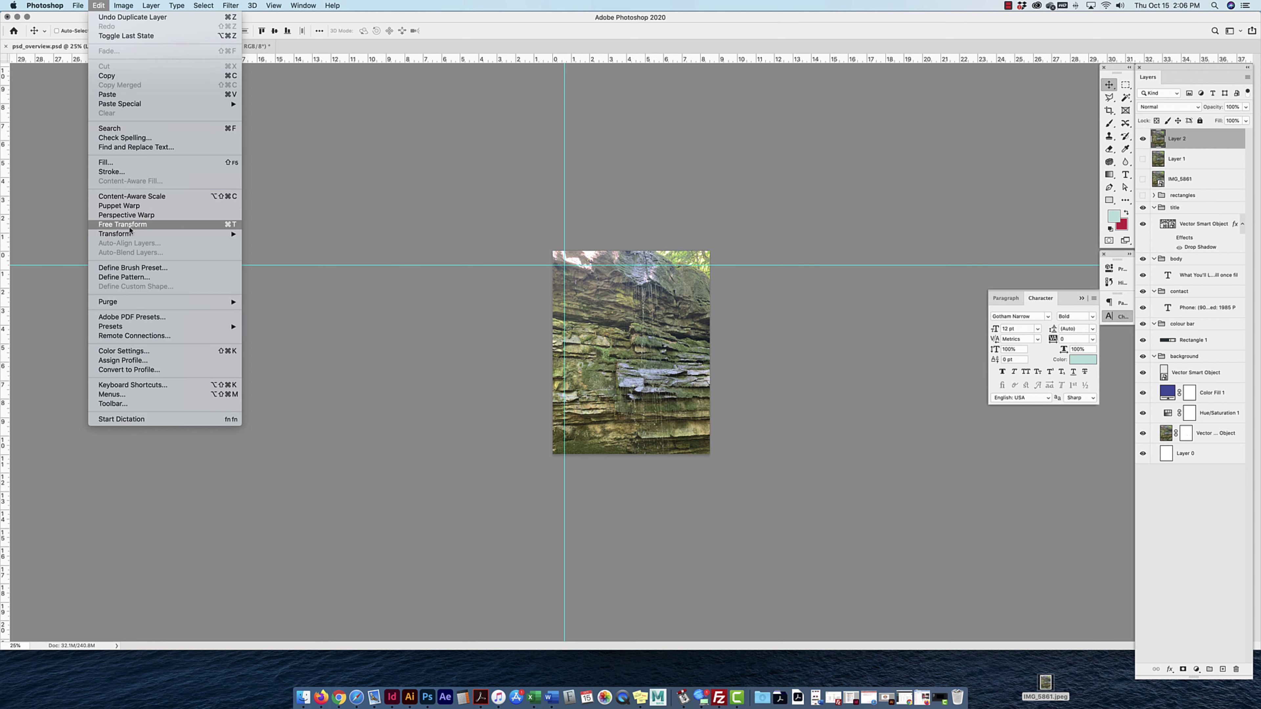
{"action": "key", "text": "super+t"}
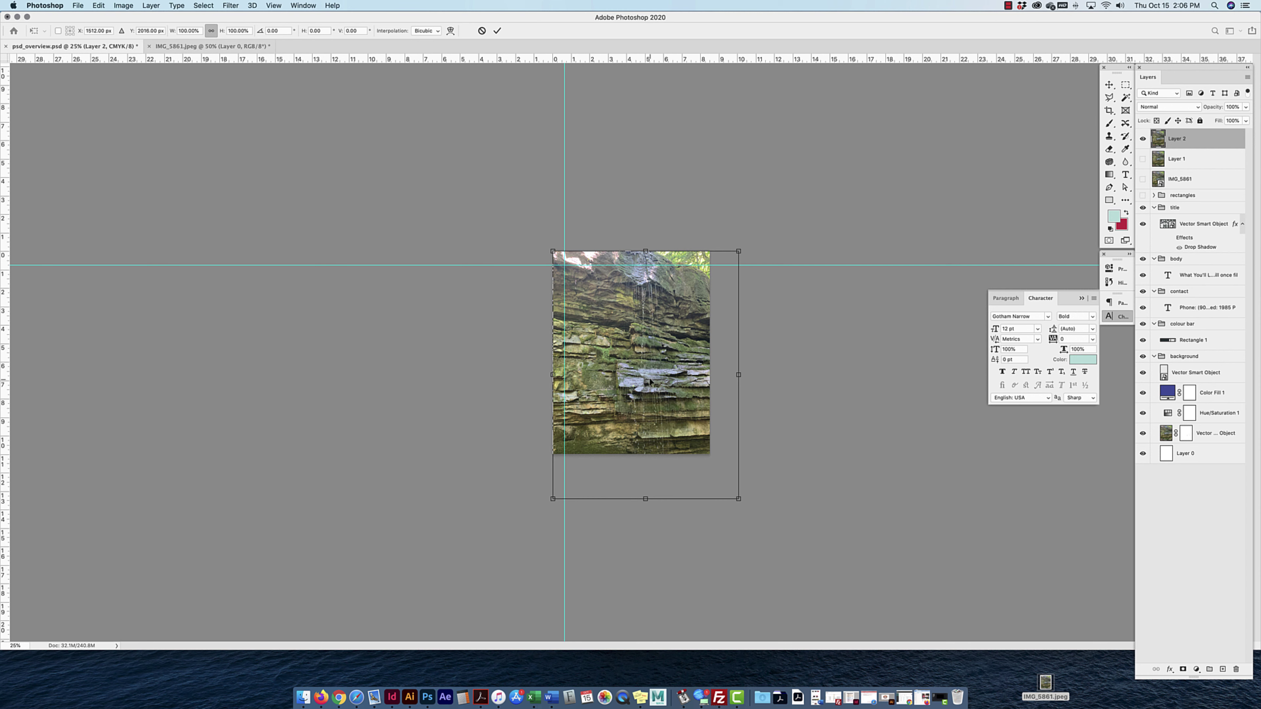
{"action": "left_click_drag", "start_coordinate": [646, 378], "coordinate": [633, 359]}
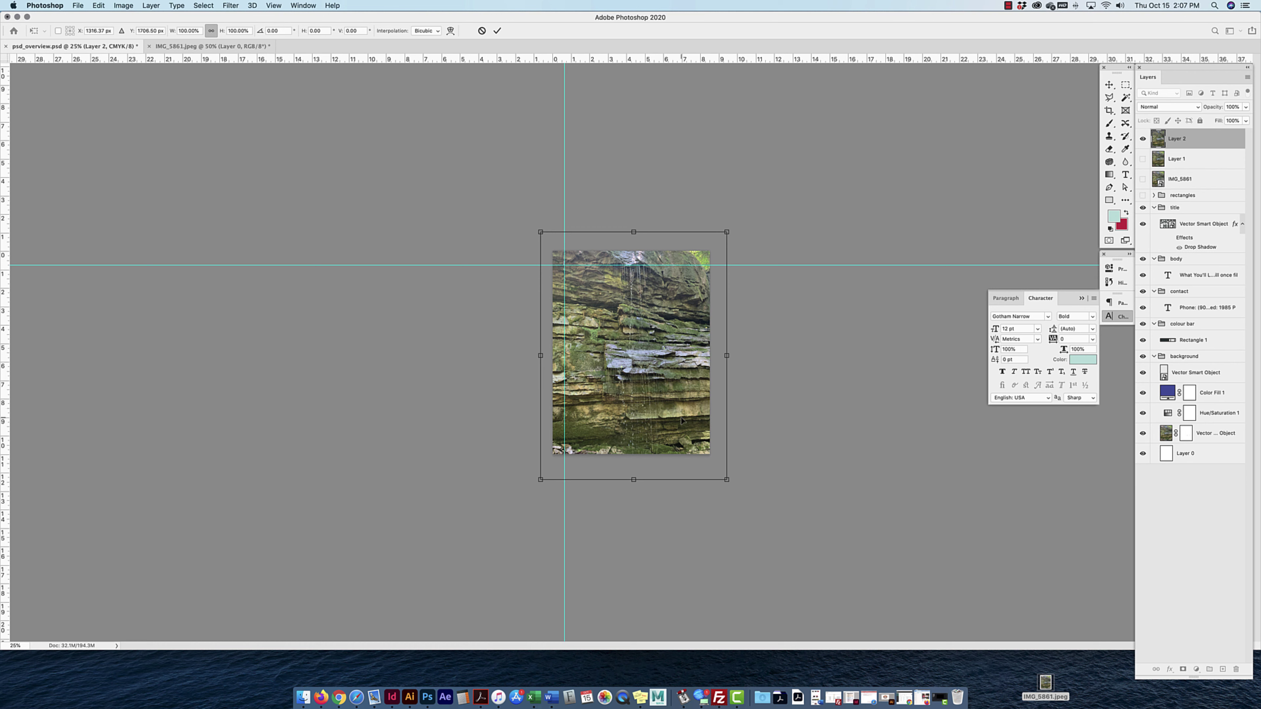
{"action": "mouse_move", "coordinate": [726, 231]}
{"action": "left_mouse_down"}
{"action": "mouse_move", "coordinate": [715, 242]}
{"action": "mouse_move", "coordinate": [752, 210]}
{"action": "mouse_move", "coordinate": [698, 252]}
{"action": "mouse_move", "coordinate": [726, 226]}
{"action": "mouse_move", "coordinate": [713, 244]}
{"action": "left_mouse_up"}
{"action": "key", "text": "Return"}
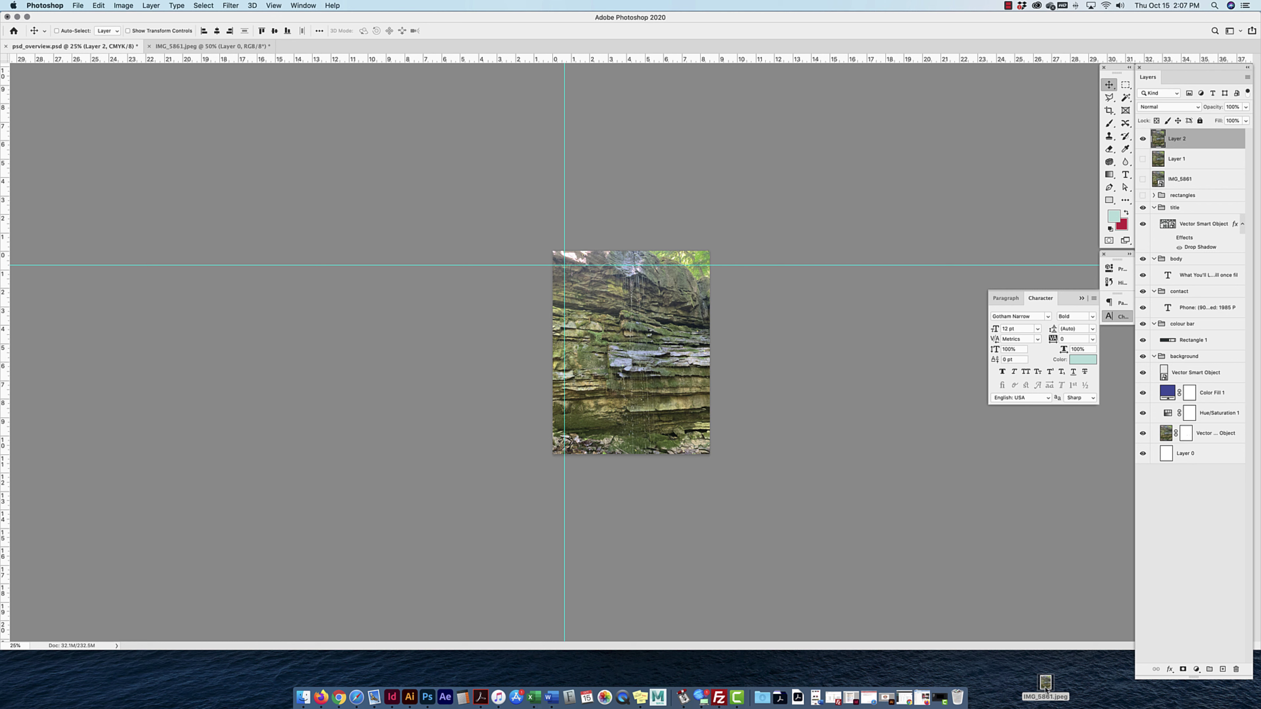
{"action": "left_click_drag", "start_coordinate": [1045, 684], "coordinate": [956, 700]}
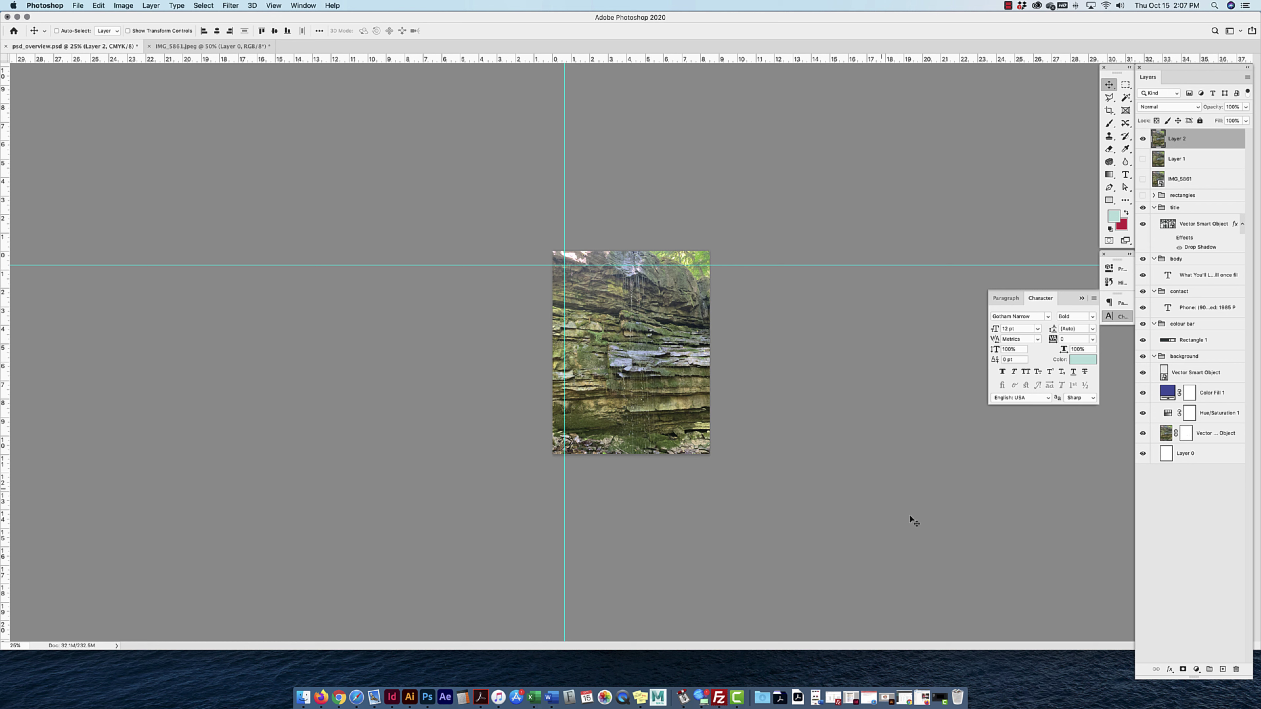